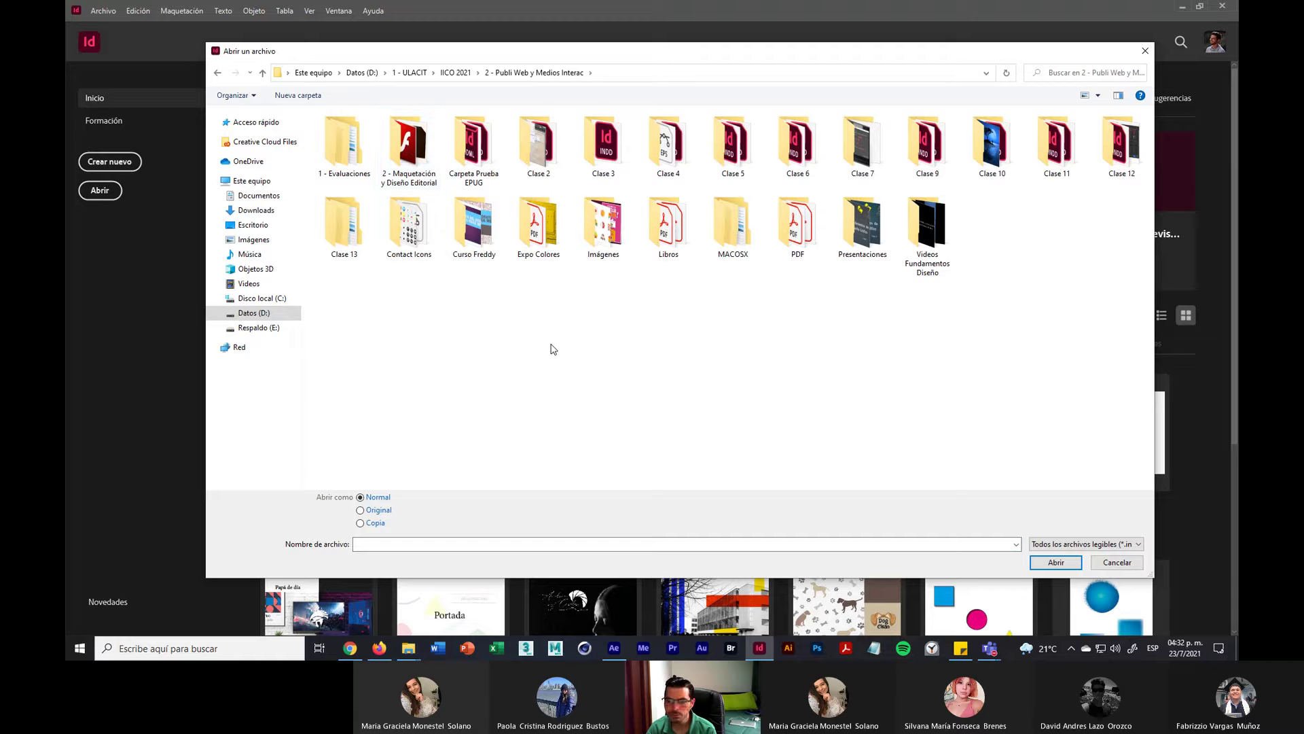
Step: Open the SITIO WEB .indd document from 1 - Evaluaciones, ICO 2021, 2 - Sitio Web, and continue past the multimedia warning
{"action": "double_click", "coordinate": [345, 164]}
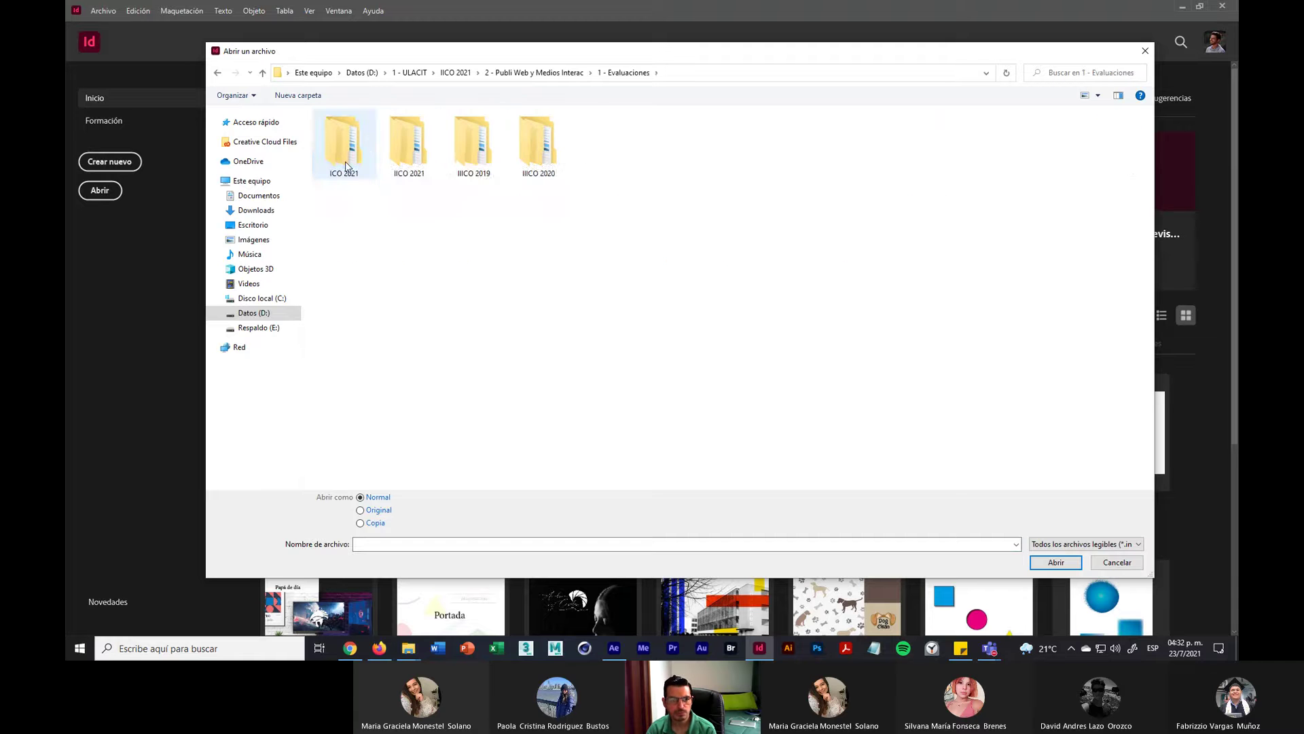
{"action": "double_click", "coordinate": [343, 144]}
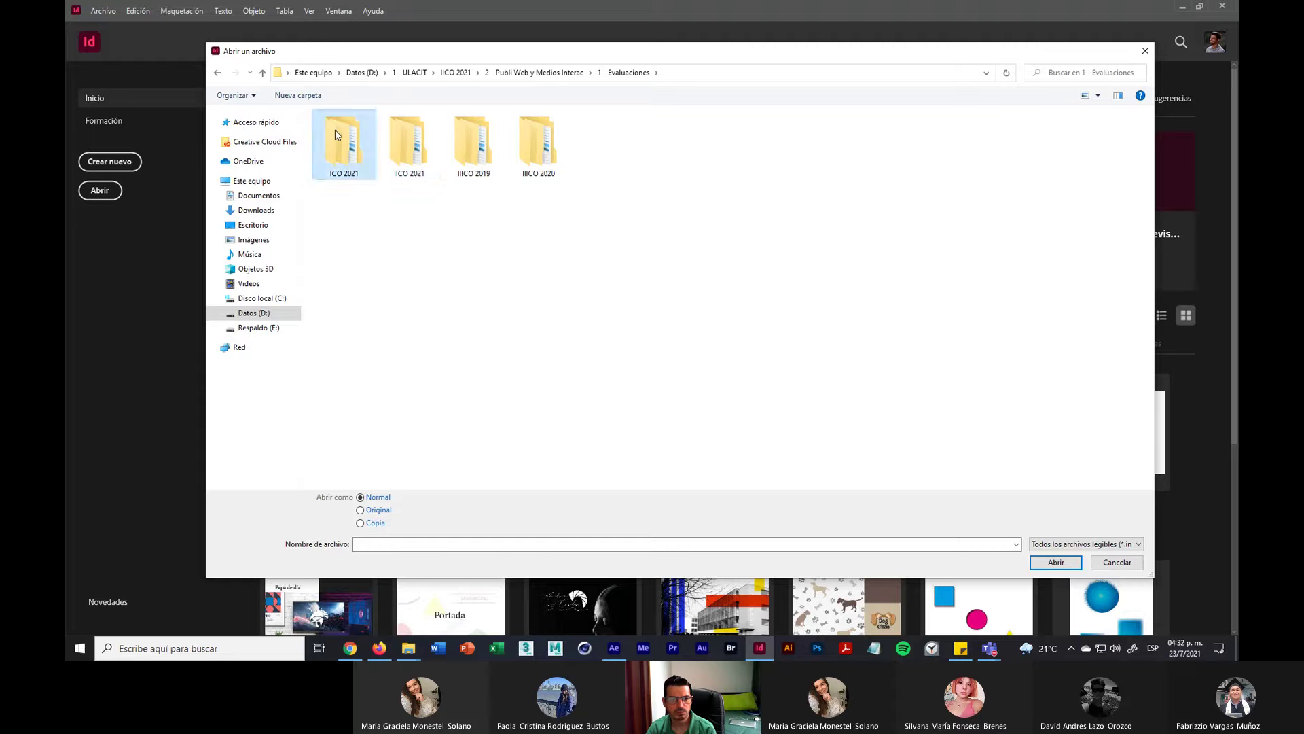
{"action": "double_click", "coordinate": [408, 144]}
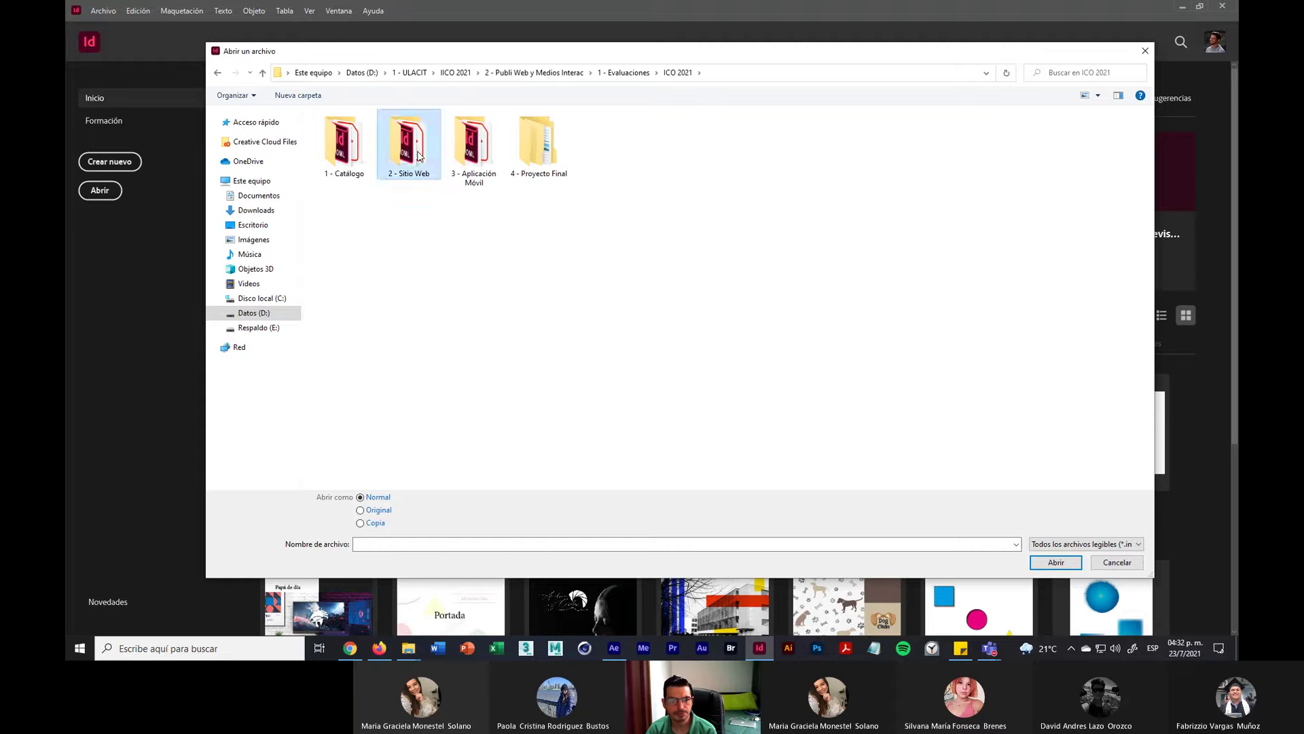
{"action": "left_click", "coordinate": [545, 140]}
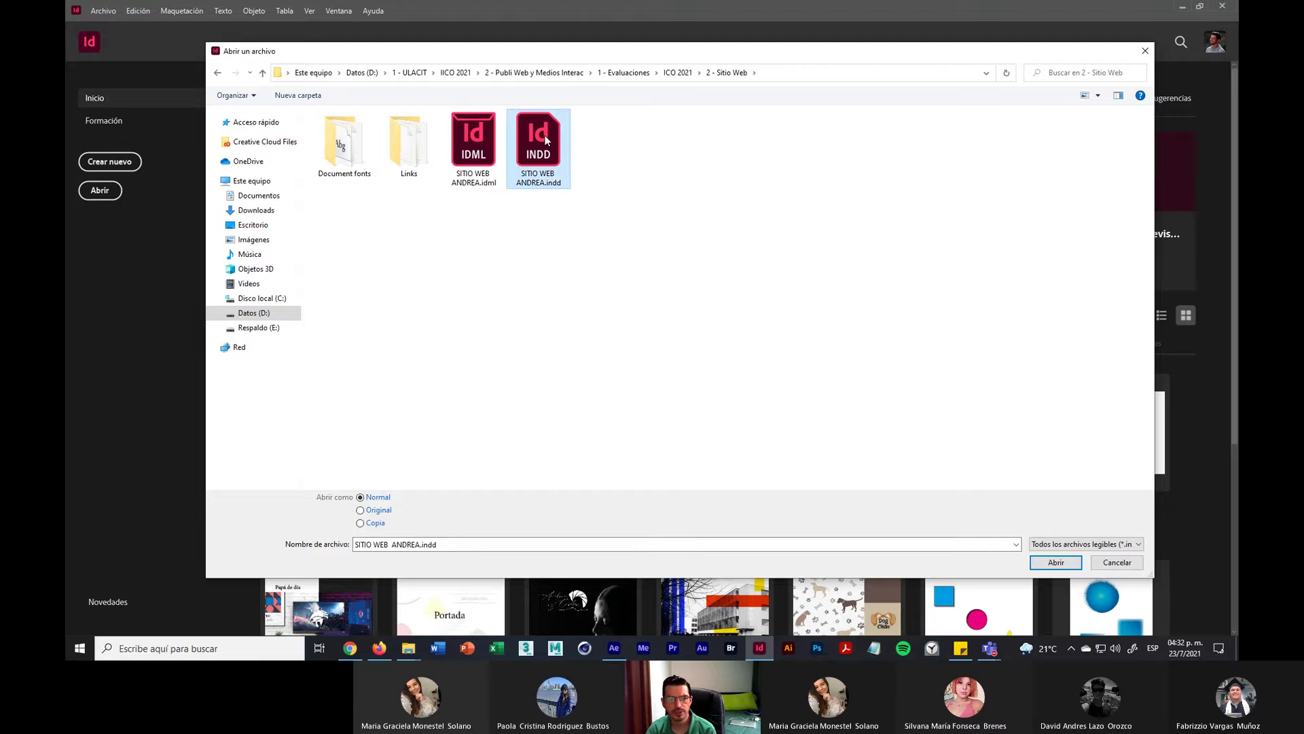
{"action": "left_click", "coordinate": [1054, 562]}
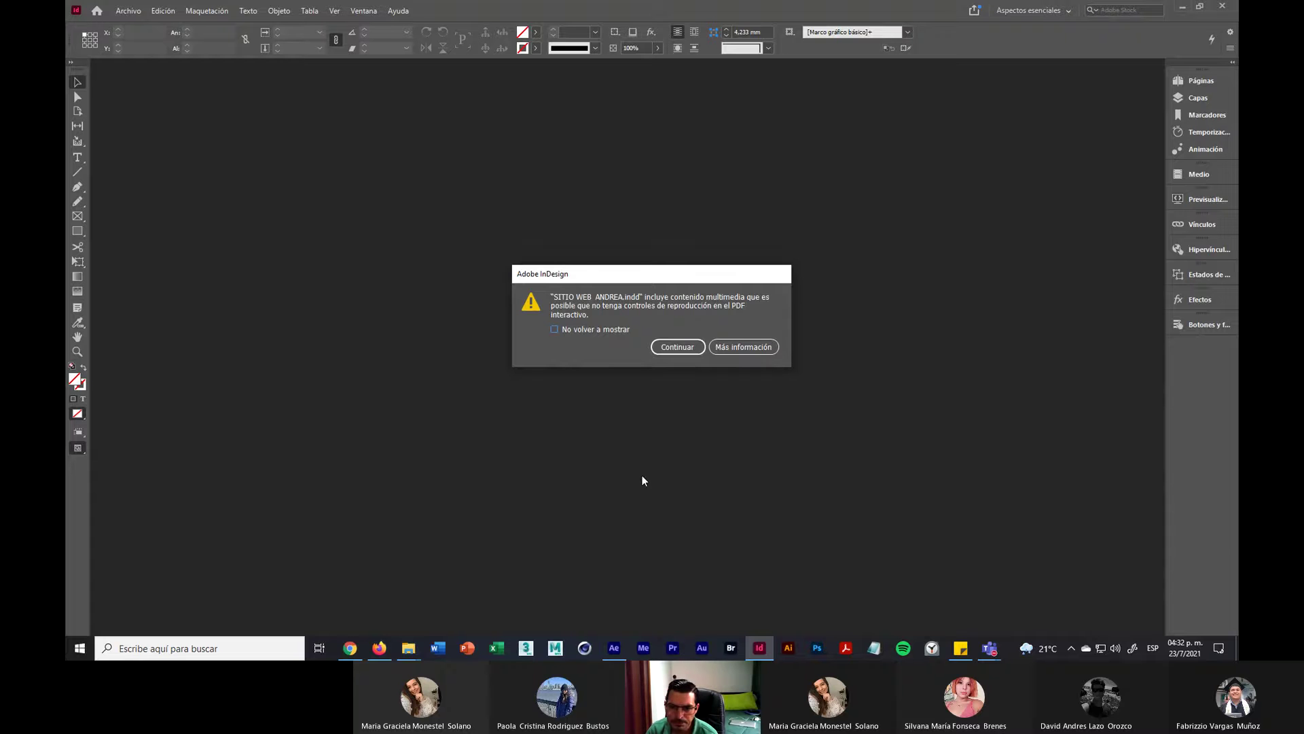
{"action": "left_click", "coordinate": [669, 348]}
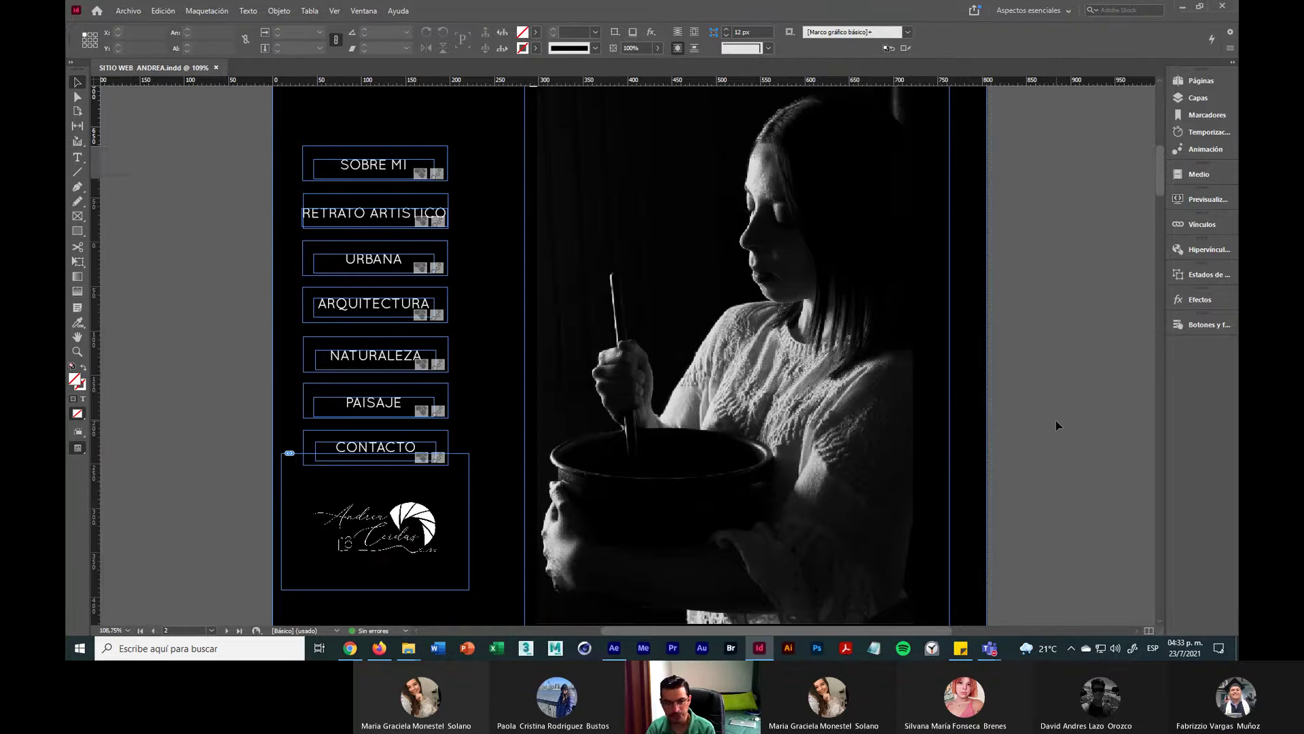
Step: Examine the website document's pages from the home page to the NATURALEZA page, and return to the home page
{"action": "scroll", "coordinate": [1056, 420], "scroll_direction": "down", "scroll_amount": 5}
{"action": "scroll", "coordinate": [1056, 420], "scroll_direction": "down", "scroll_amount": 3}
{"action": "scroll", "coordinate": [1058, 421], "scroll_direction": "down", "scroll_amount": 10}
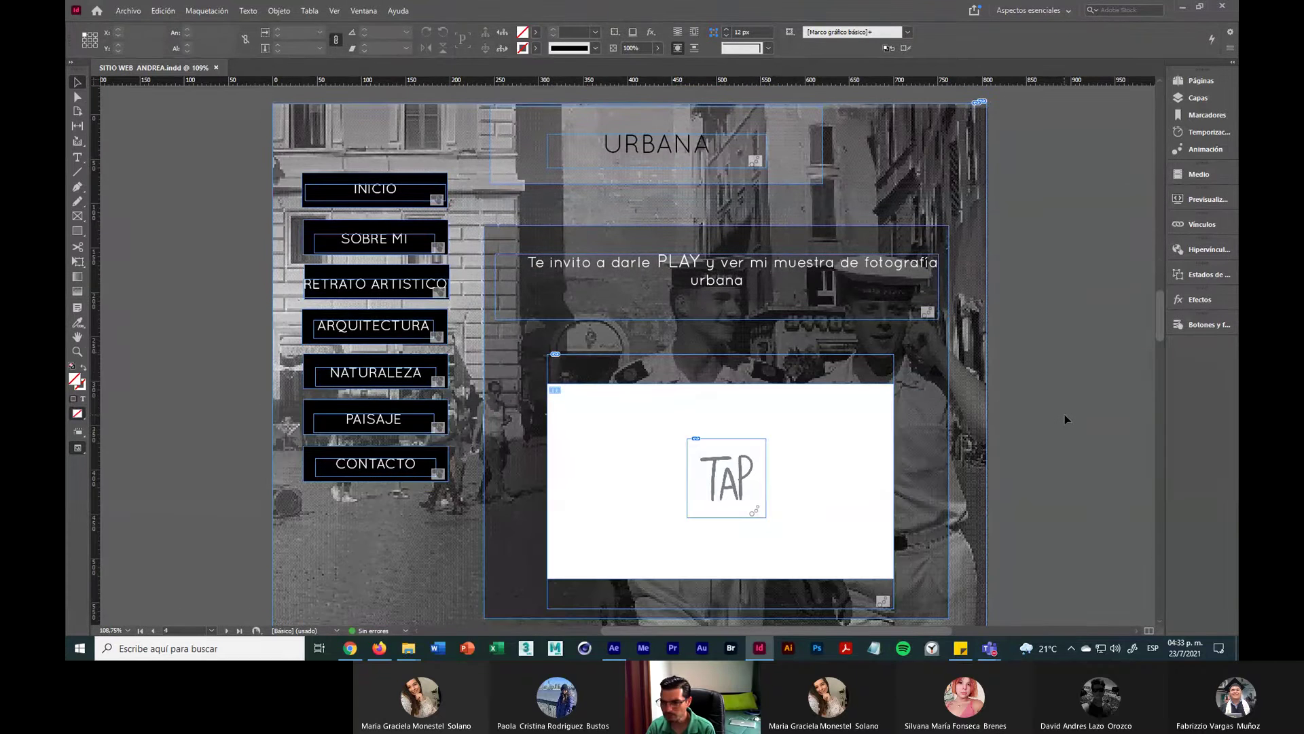
{"action": "scroll", "coordinate": [1112, 353], "scroll_direction": "down", "scroll_amount": 6}
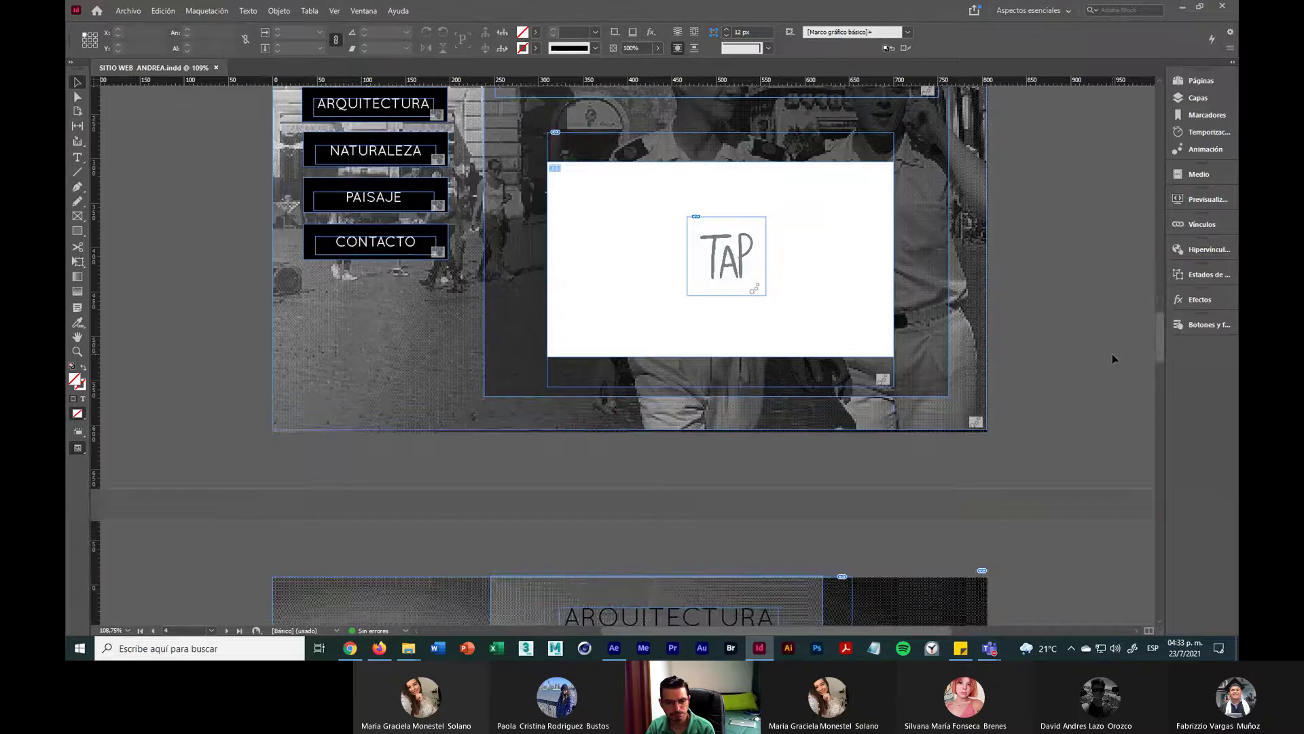
{"action": "scroll", "coordinate": [1112, 359], "scroll_direction": "down", "scroll_amount": 7}
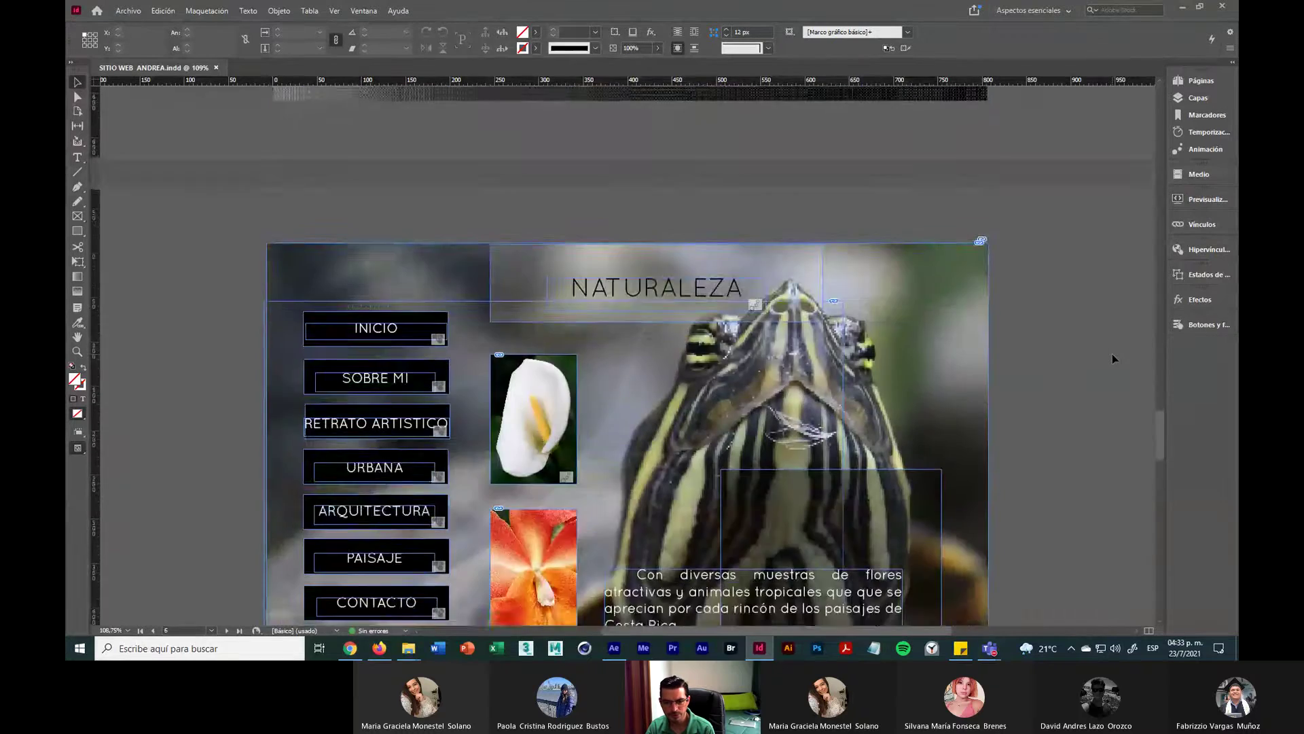
{"action": "scroll", "coordinate": [1111, 358], "scroll_direction": "up", "scroll_amount": 6}
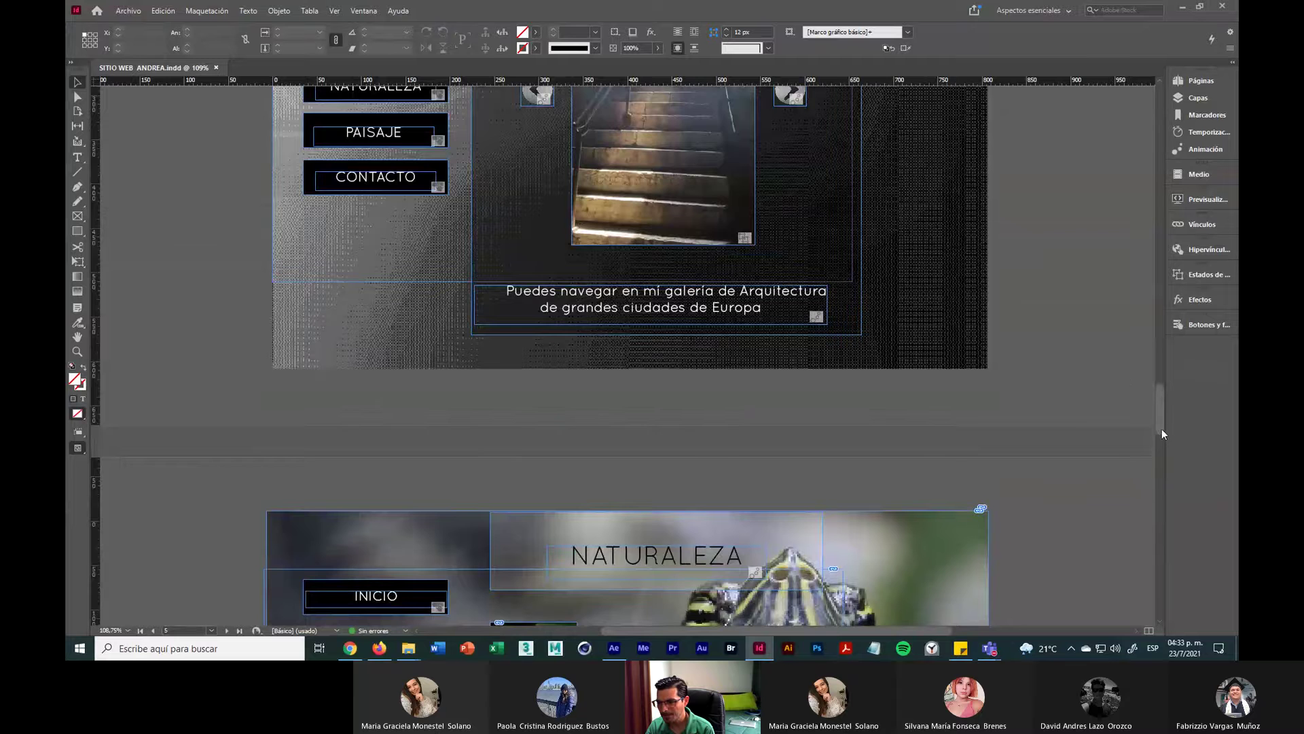
{"action": "left_click_drag", "start_coordinate": [1161, 429], "coordinate": [1162, 136]}
{"action": "scroll", "coordinate": [989, 418], "scroll_direction": "down", "scroll_amount": 2}
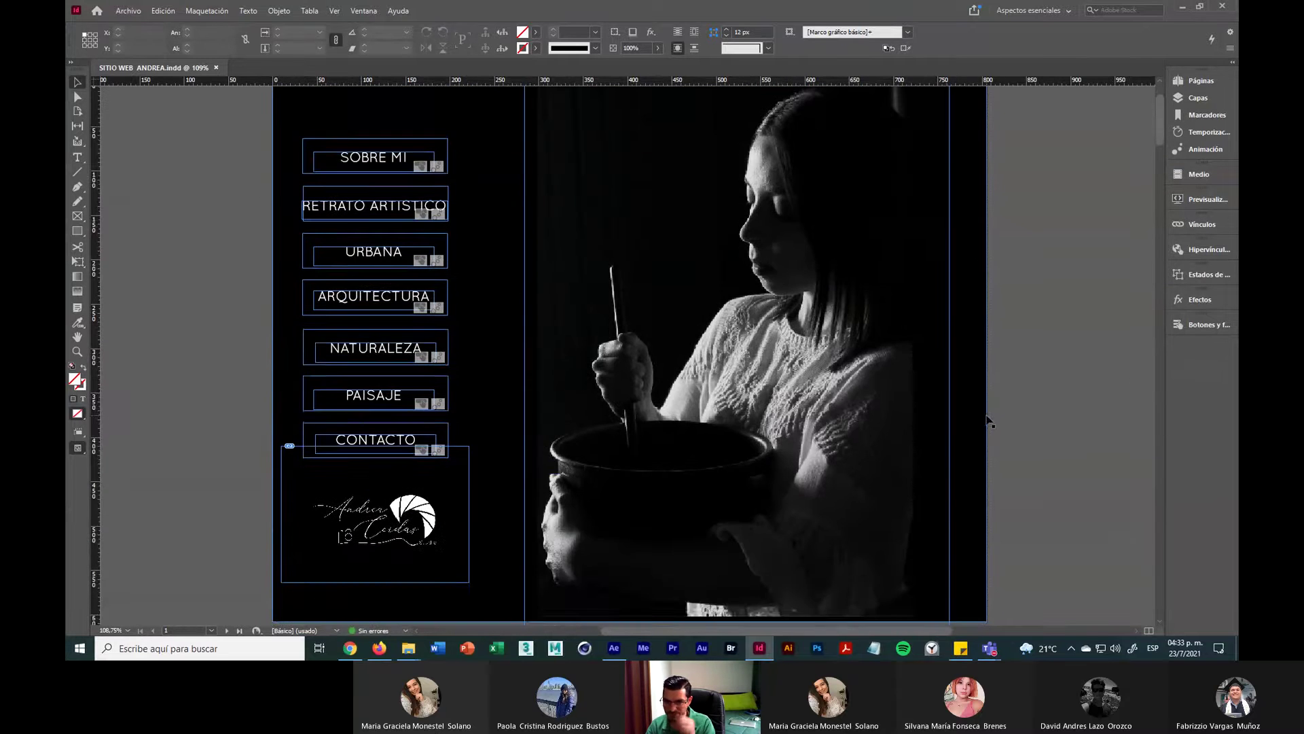
{"action": "scroll", "coordinate": [990, 419], "scroll_direction": "up", "scroll_amount": 1}
{"action": "scroll", "coordinate": [989, 419], "scroll_direction": "down", "scroll_amount": 1}
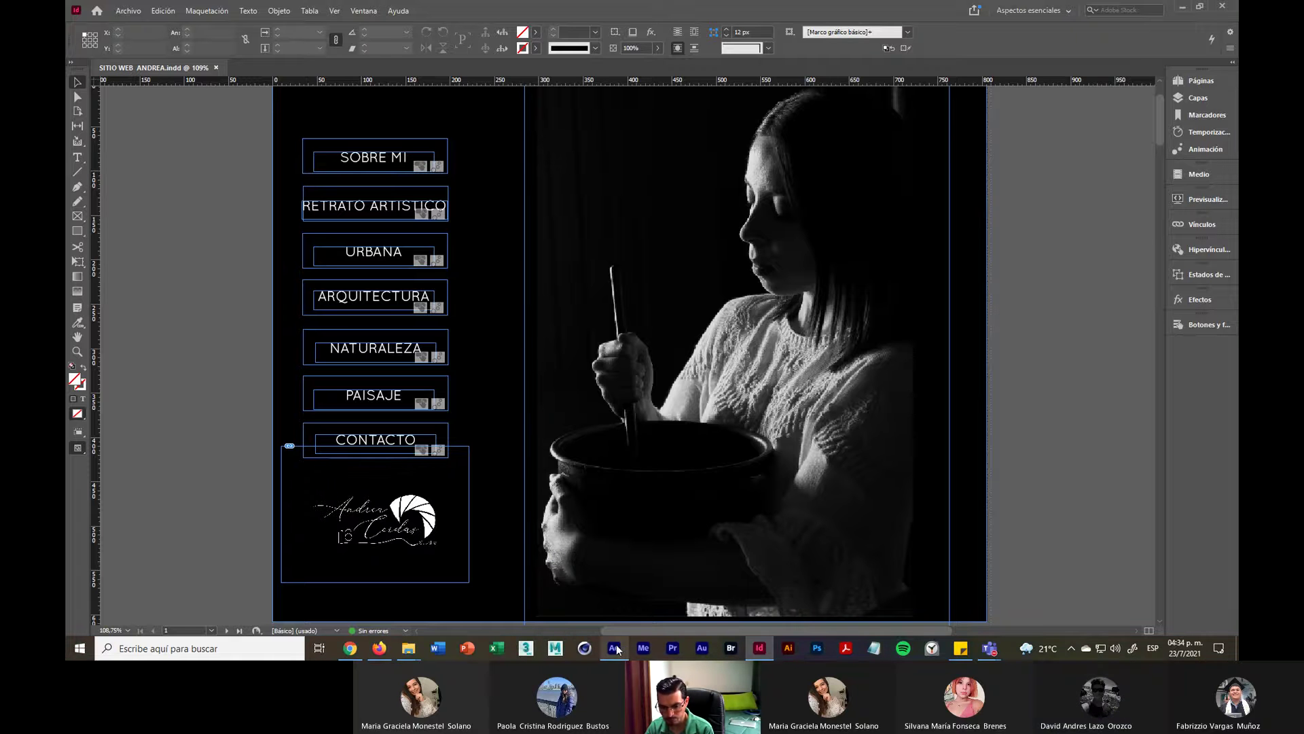
Step: Switch to the Microsoft Teams meeting window to check the meeting chat, and return to InDesign
{"action": "mouse_move", "coordinate": [990, 649]}
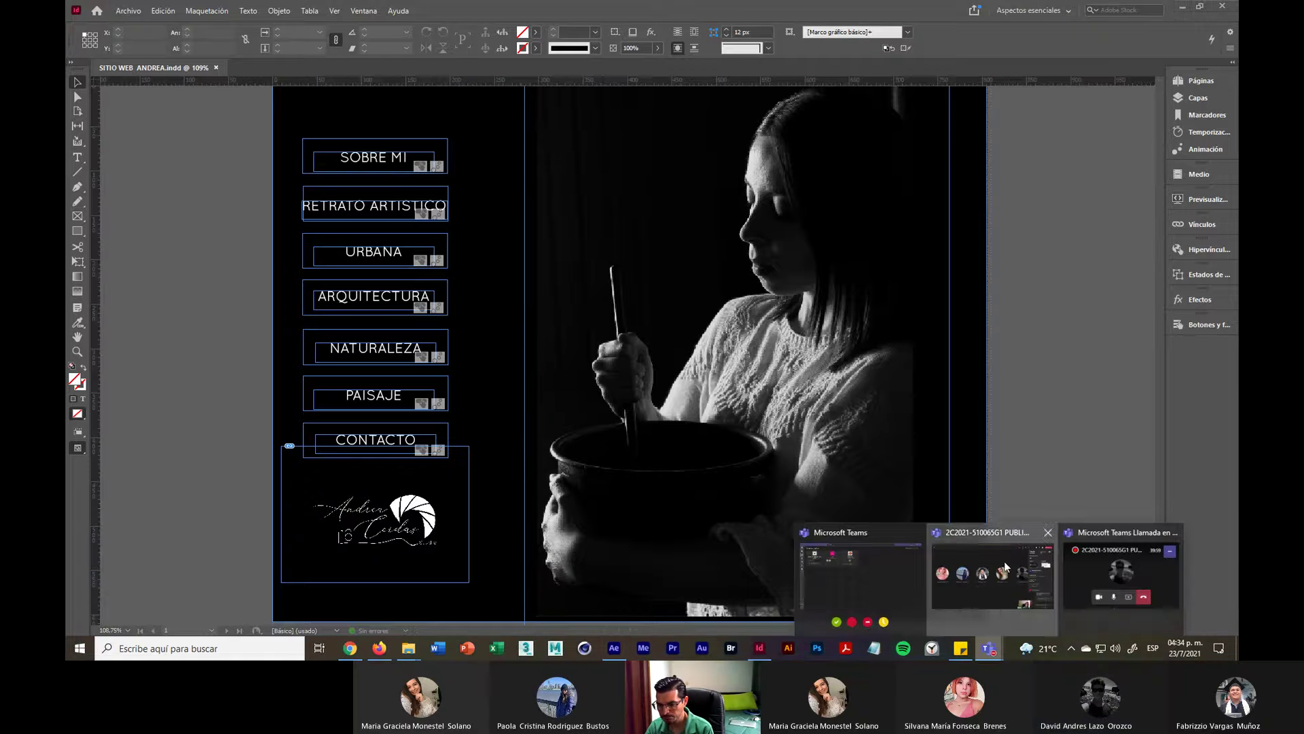
{"action": "left_click", "coordinate": [1004, 561]}
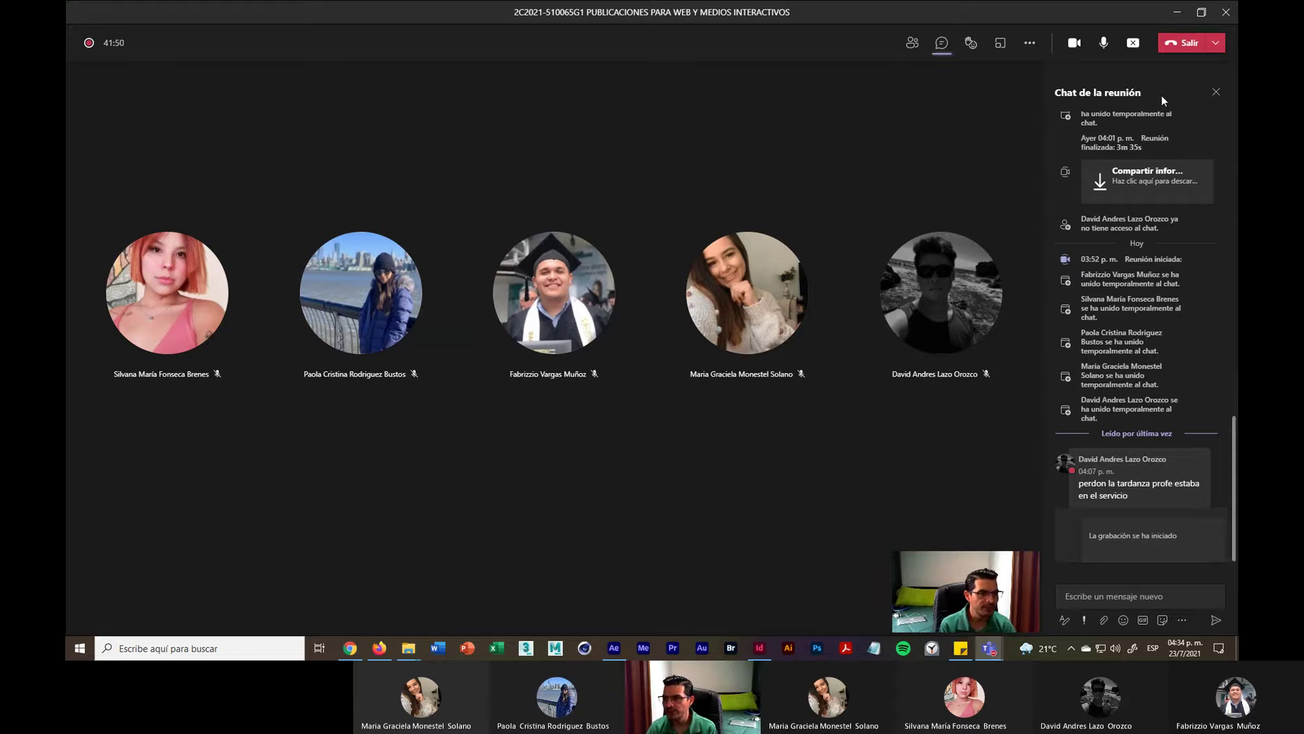
{"action": "left_click", "coordinate": [1177, 12]}
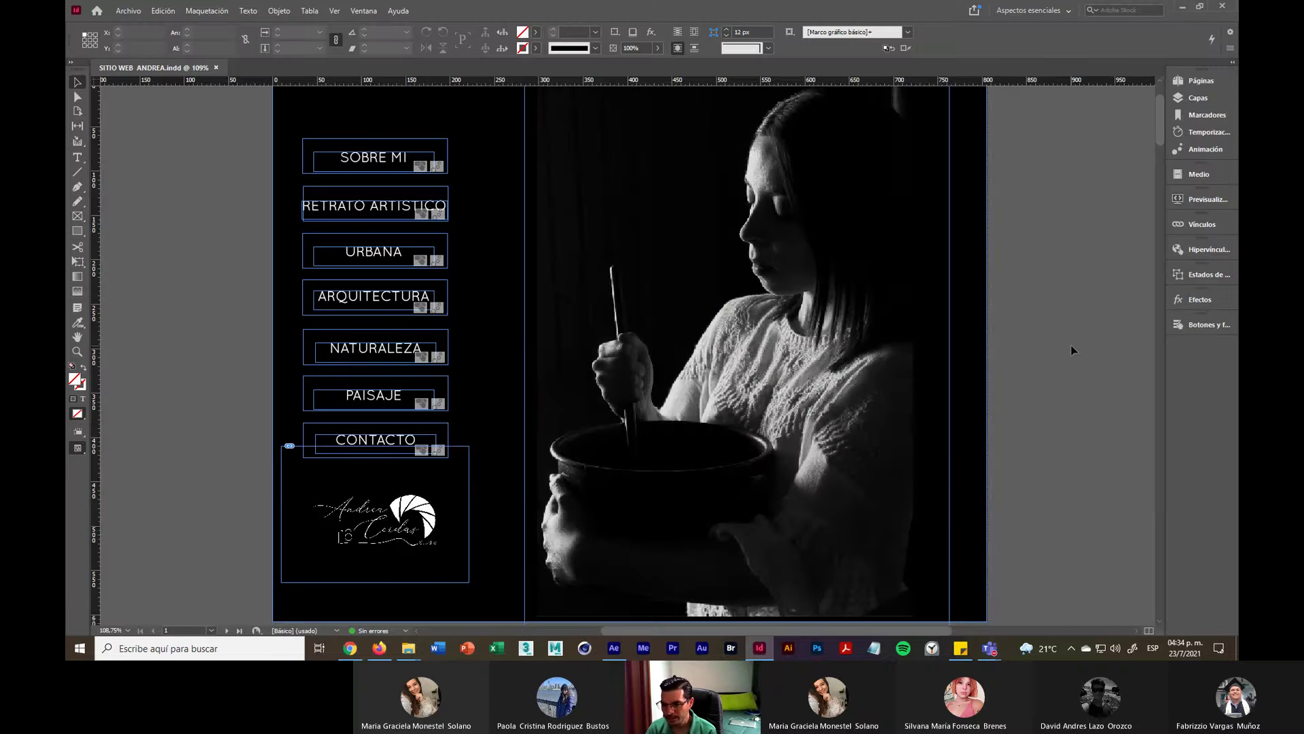
Step: Review the layout of every page from the home page through CONTACTO, ending back at the home page
{"action": "scroll", "coordinate": [1072, 350], "scroll_direction": "down", "scroll_amount": 10}
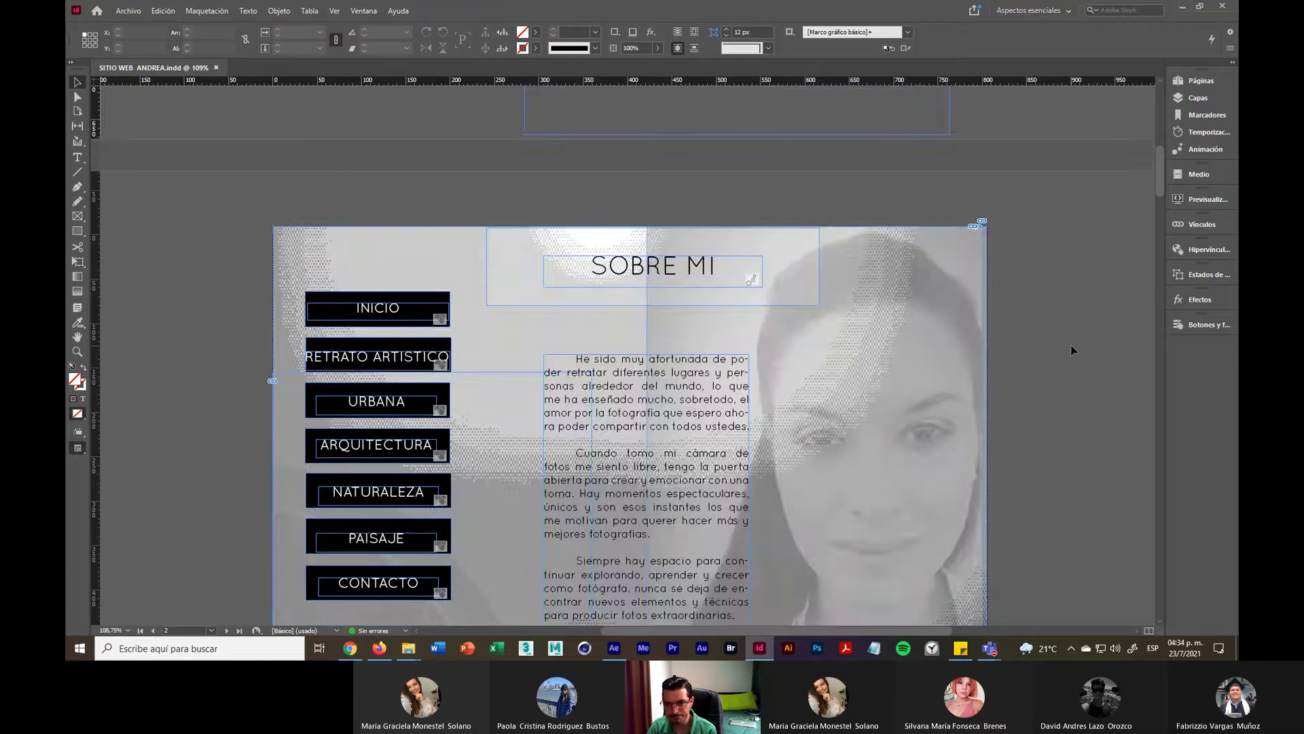
{"action": "scroll", "coordinate": [1072, 350], "scroll_direction": "down", "scroll_amount": 8}
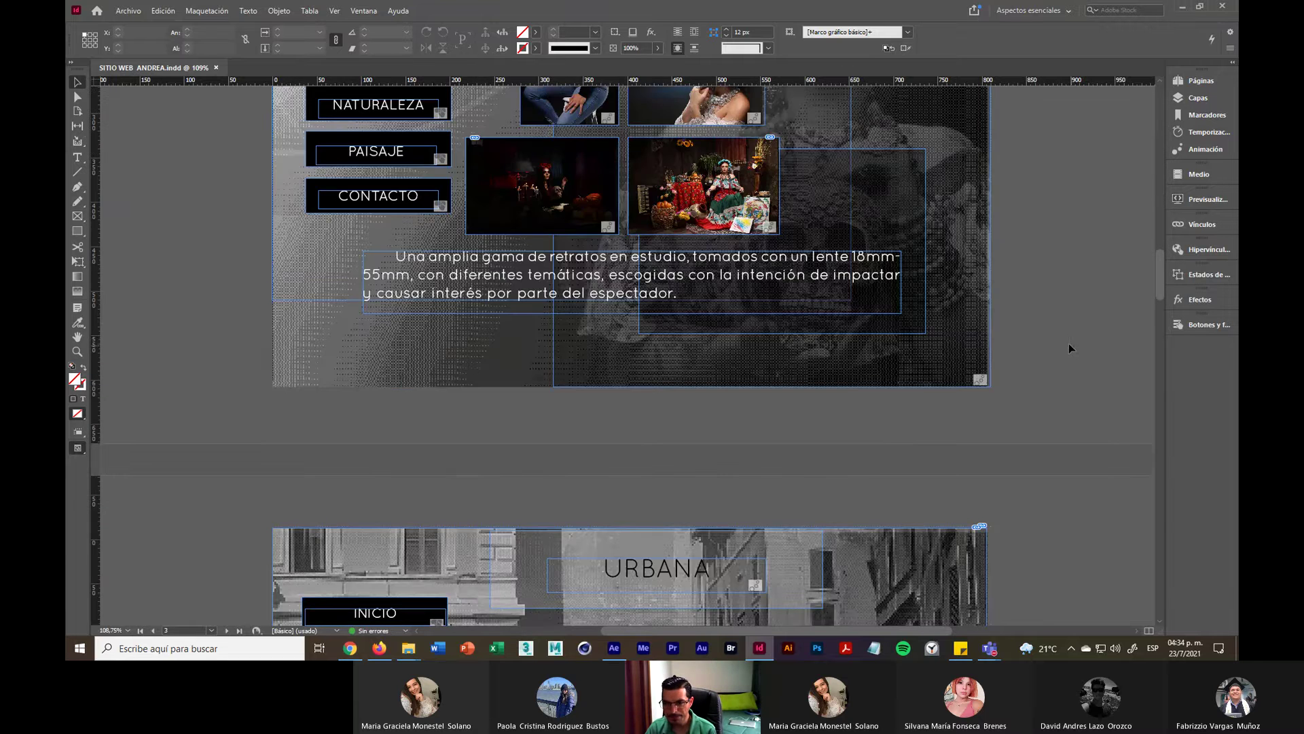
{"action": "scroll", "coordinate": [1070, 348], "scroll_direction": "down", "scroll_amount": 12}
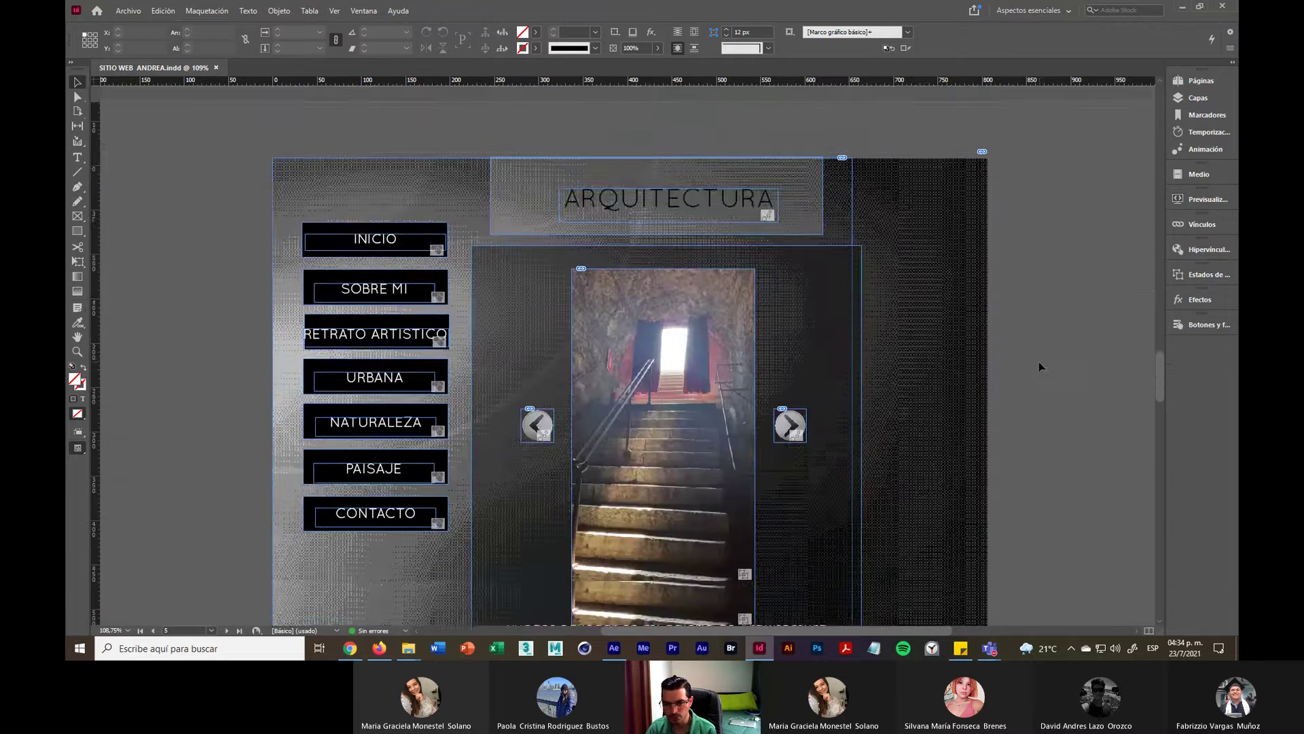
{"action": "scroll", "coordinate": [1039, 367], "scroll_direction": "down", "scroll_amount": 12}
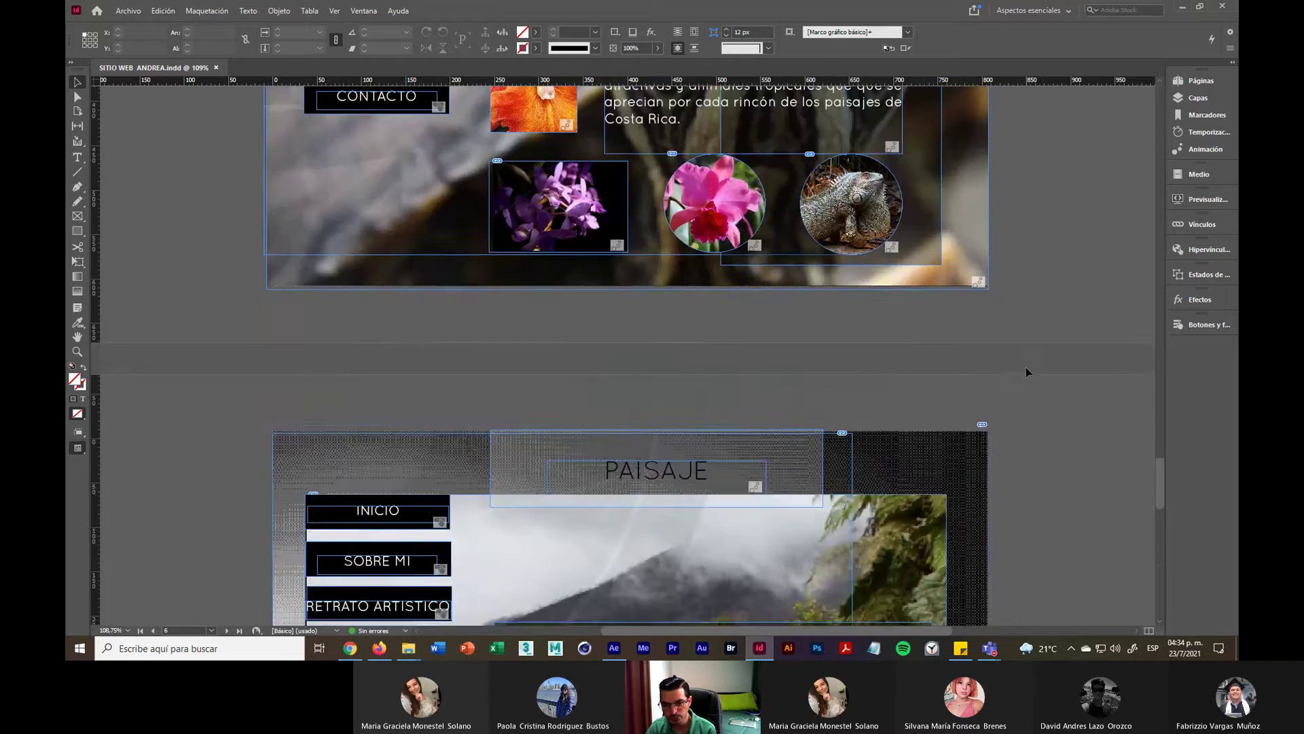
{"action": "scroll", "coordinate": [1026, 371], "scroll_direction": "down", "scroll_amount": 15}
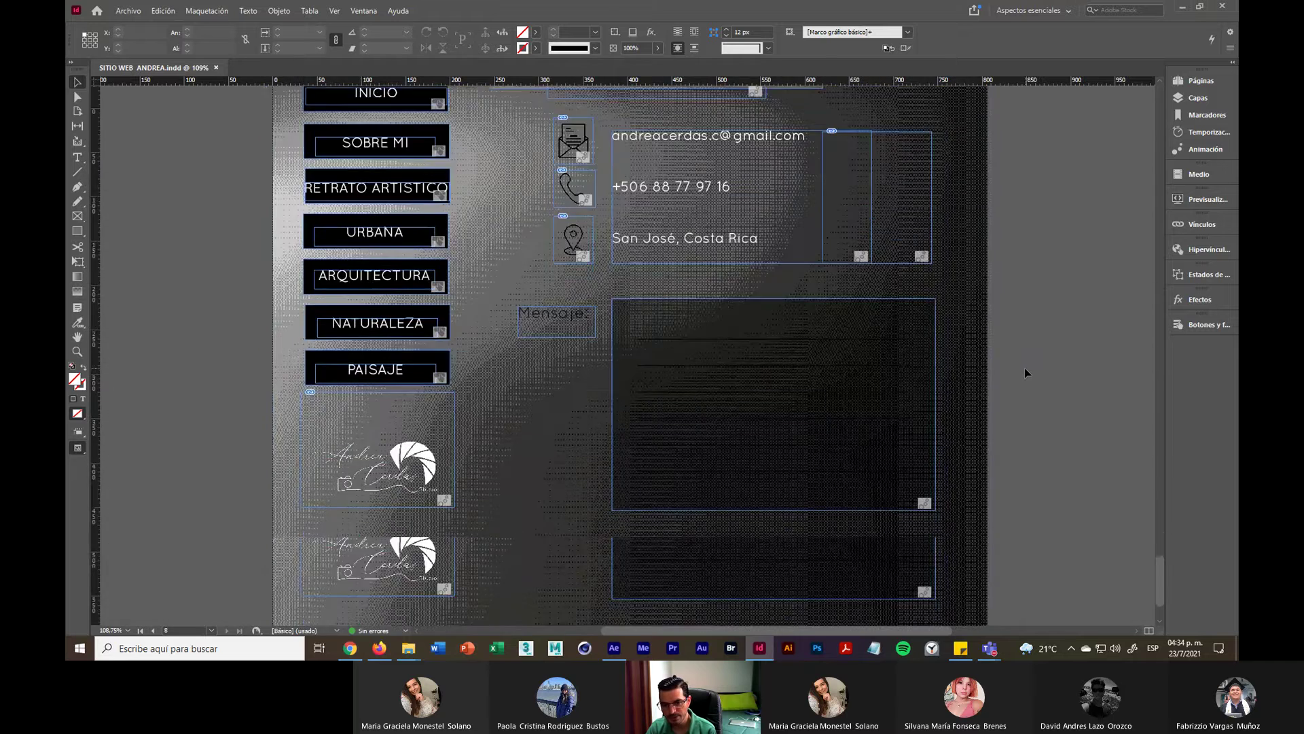
{"action": "scroll", "coordinate": [1025, 371], "scroll_direction": "down", "scroll_amount": 1}
{"action": "scroll", "coordinate": [1025, 371], "scroll_direction": "up", "scroll_amount": 10}
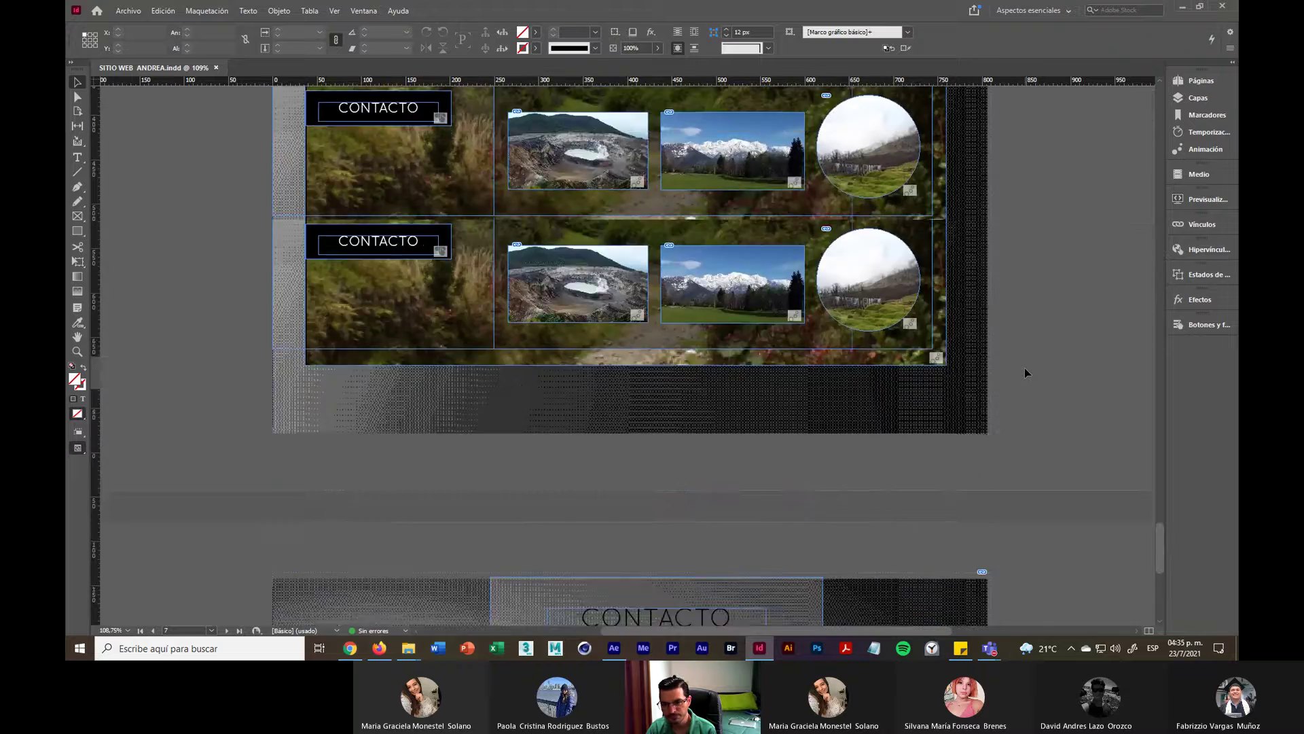
{"action": "scroll", "coordinate": [1024, 368], "scroll_direction": "up", "scroll_amount": 12}
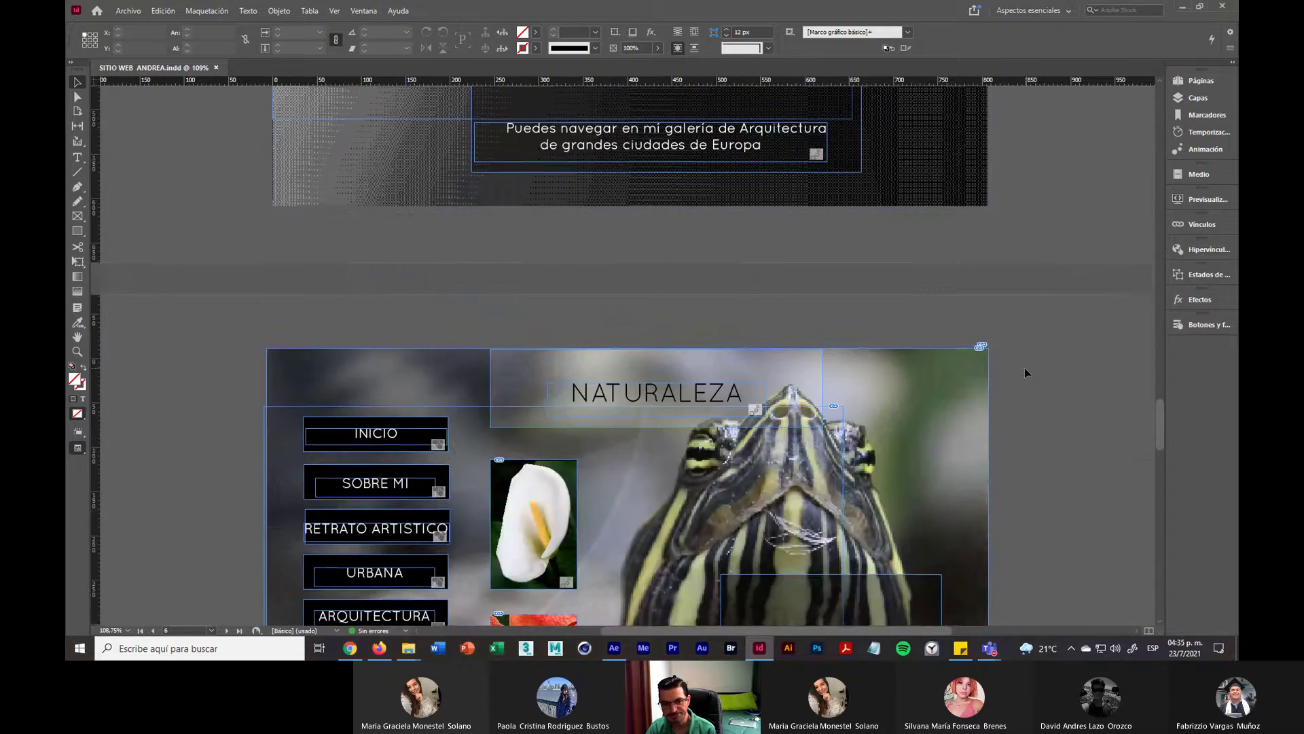
{"action": "scroll", "coordinate": [1025, 369], "scroll_direction": "up", "scroll_amount": 20}
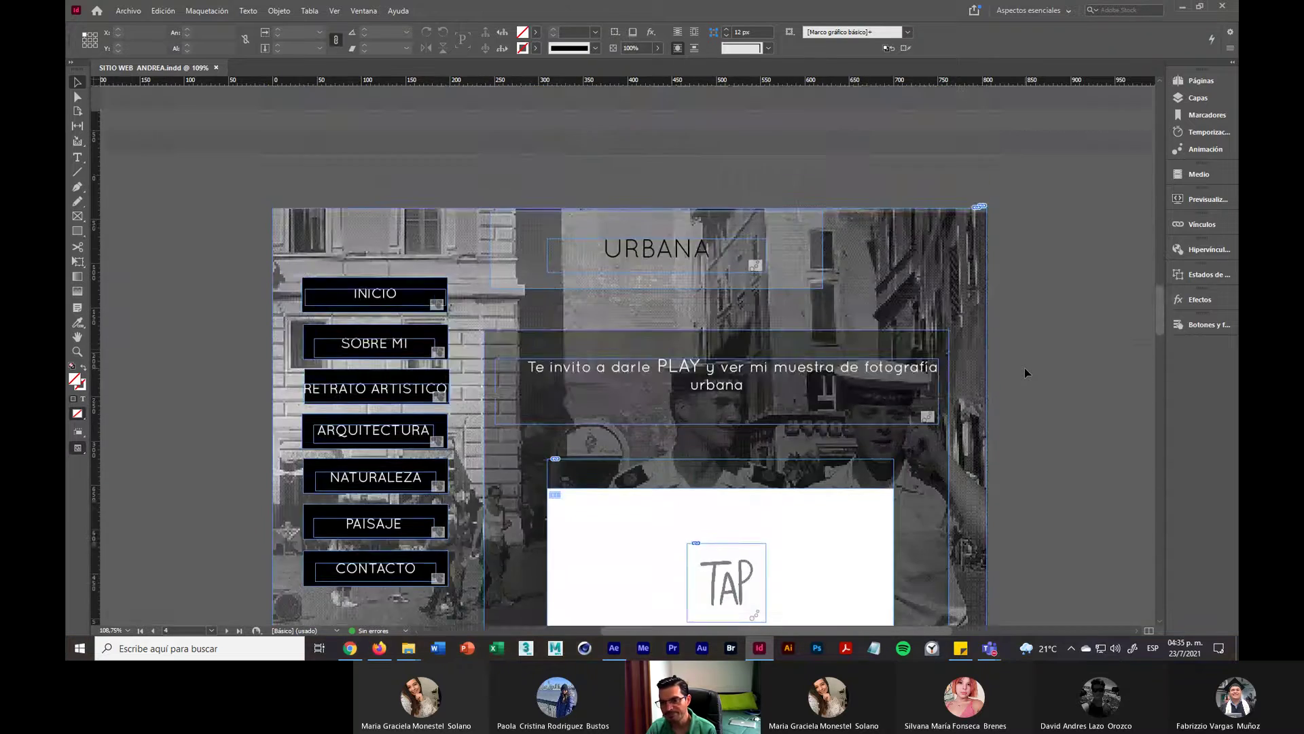
{"action": "scroll", "coordinate": [1024, 369], "scroll_direction": "up", "scroll_amount": 20}
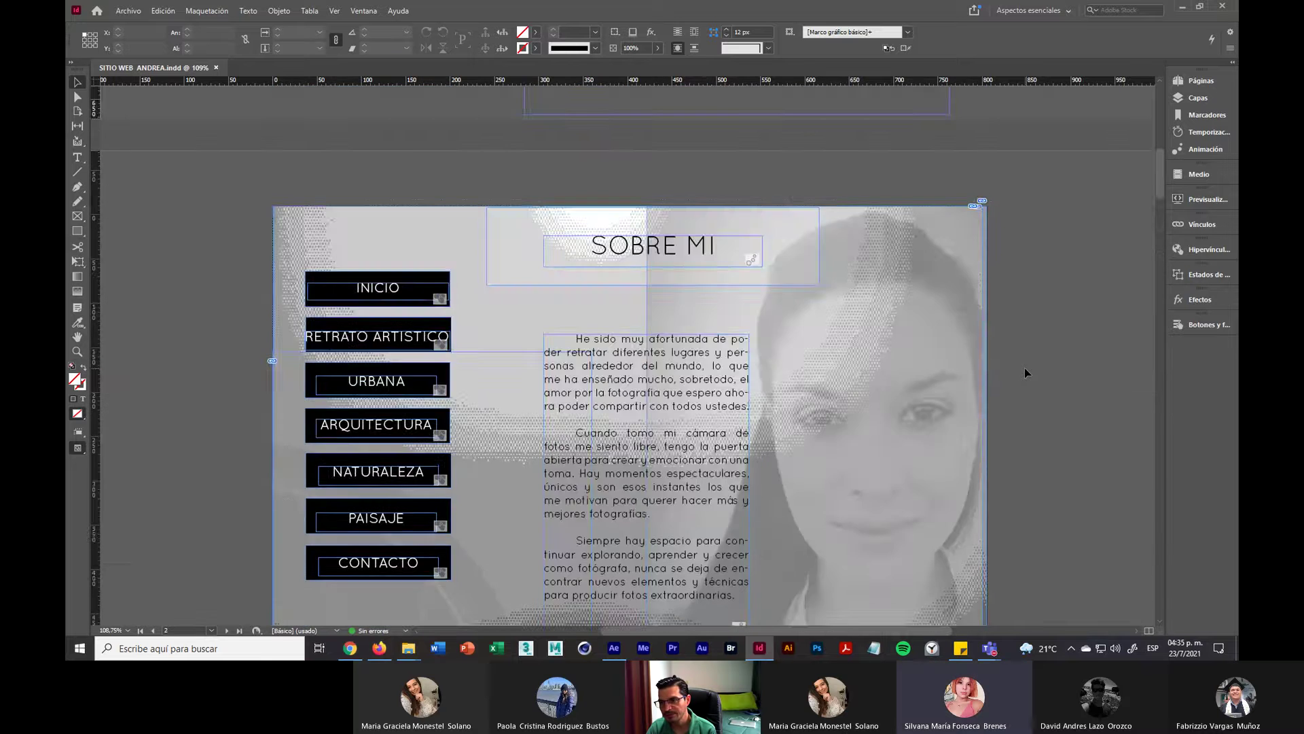
{"action": "scroll", "coordinate": [1024, 368], "scroll_direction": "up", "scroll_amount": 16}
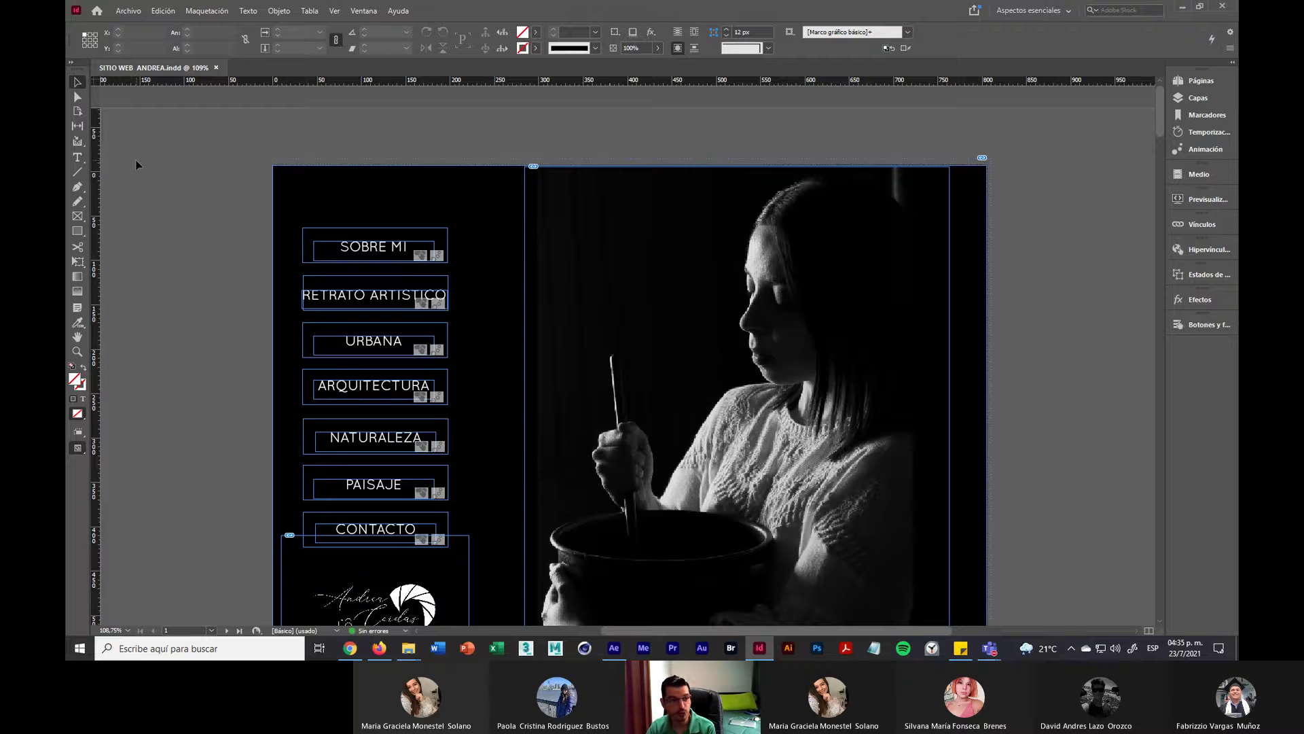
Step: Start saving the document under a new name, with the ICO 2021 folder as the destination
{"action": "left_click", "coordinate": [125, 12]}
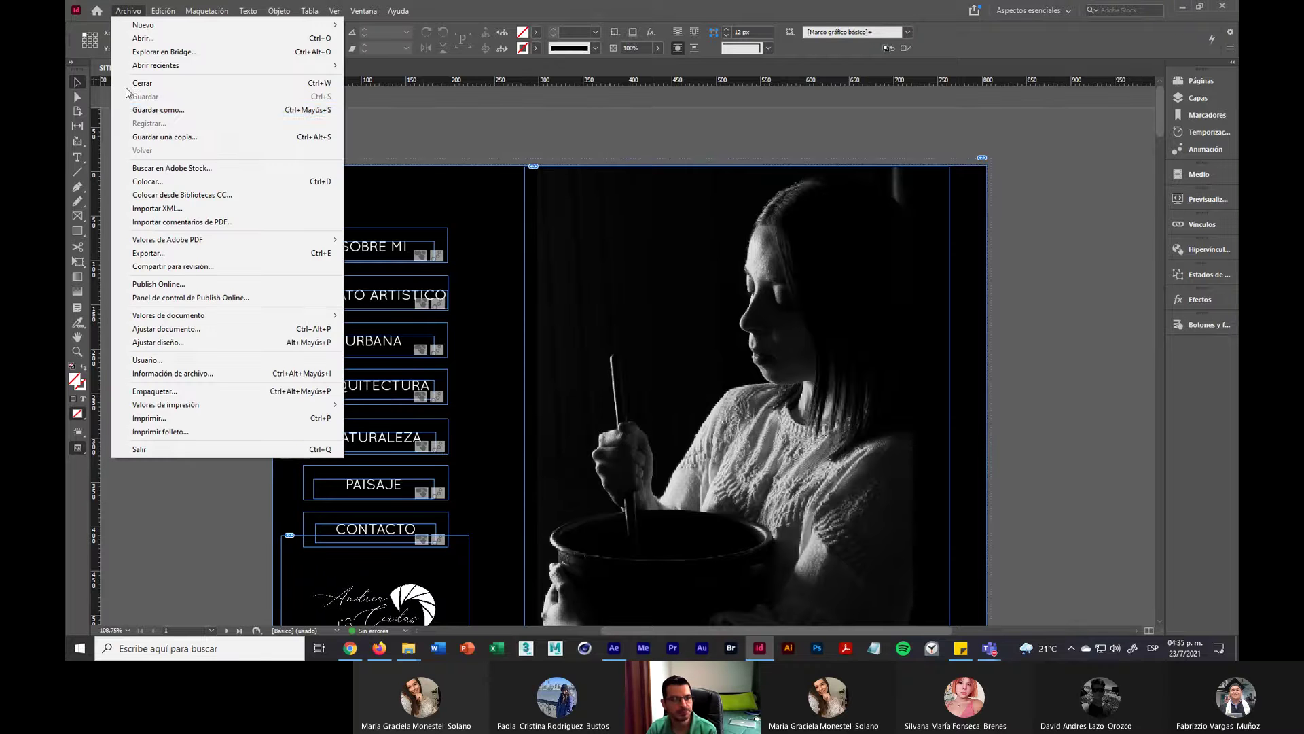
{"action": "left_click", "coordinate": [183, 110]}
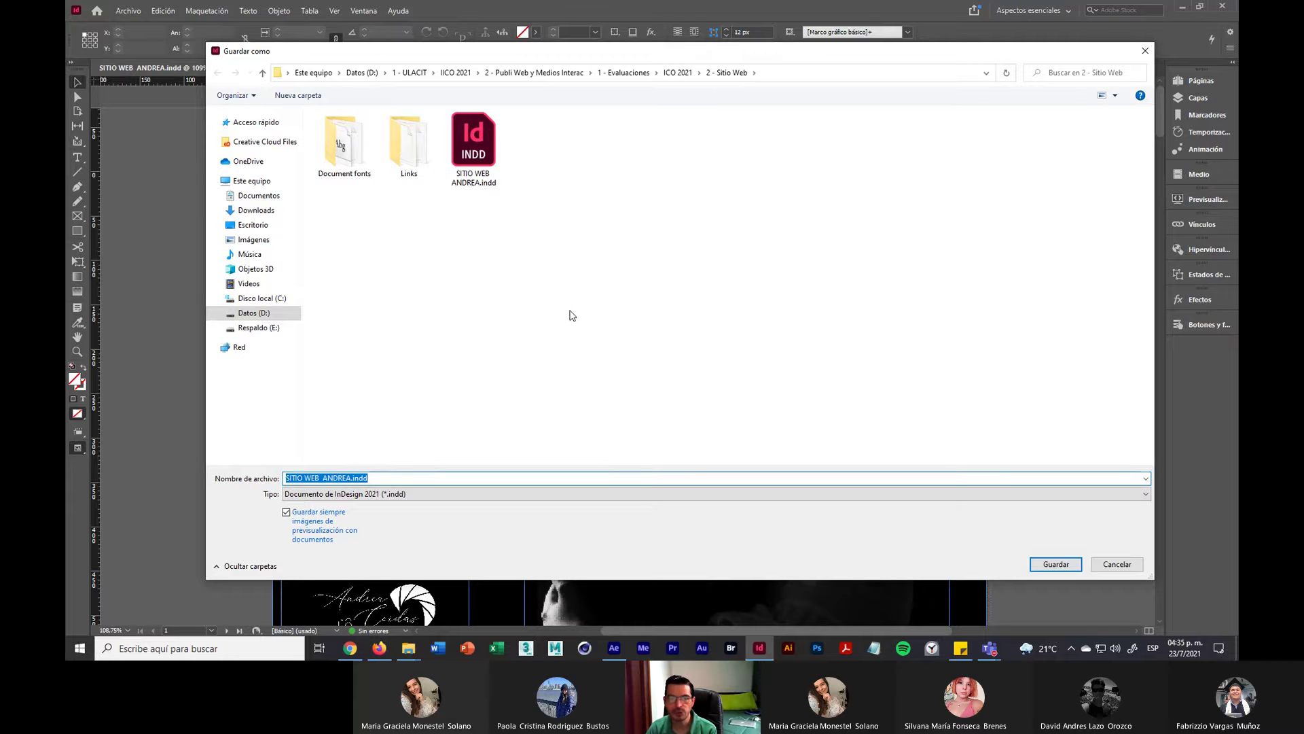
{"action": "left_click", "coordinate": [677, 73]}
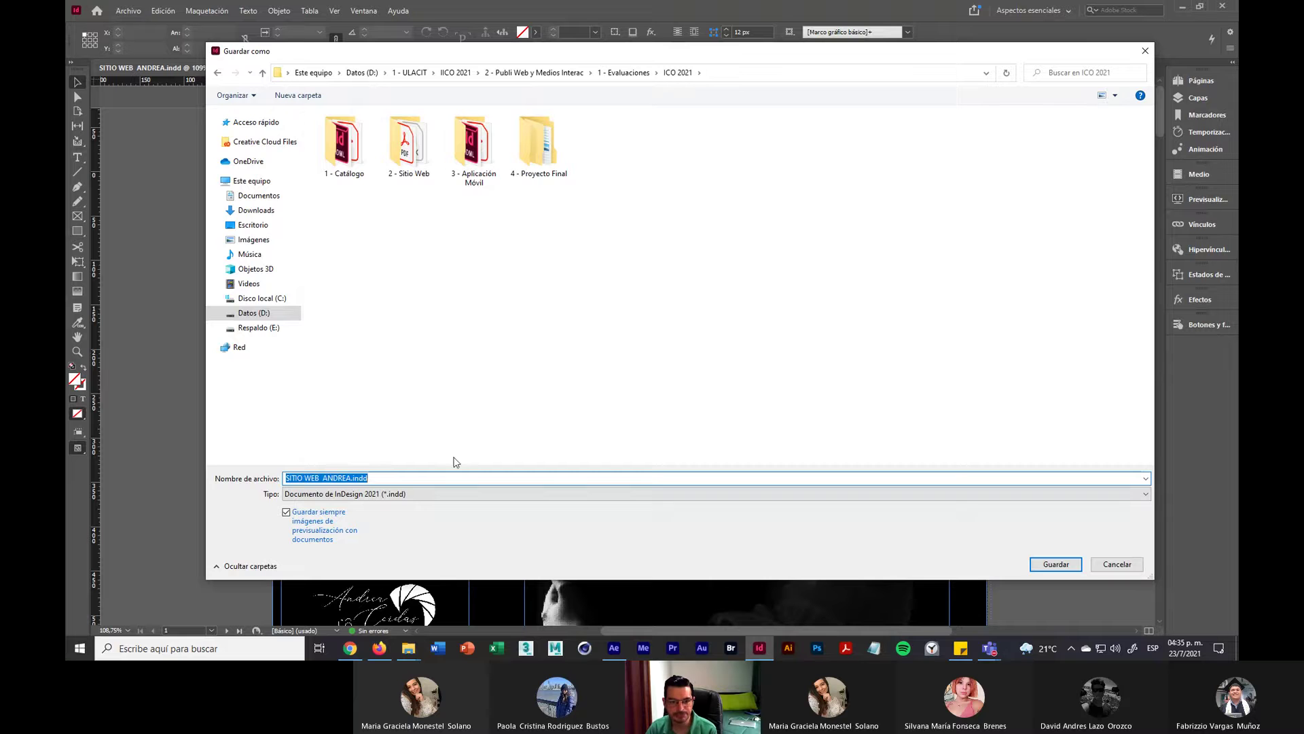
Step: Replace "SITIO WEB" with "Mobil" in the file name, remove the extra space, and save the InDesign document
{"action": "left_click", "coordinate": [322, 477]}
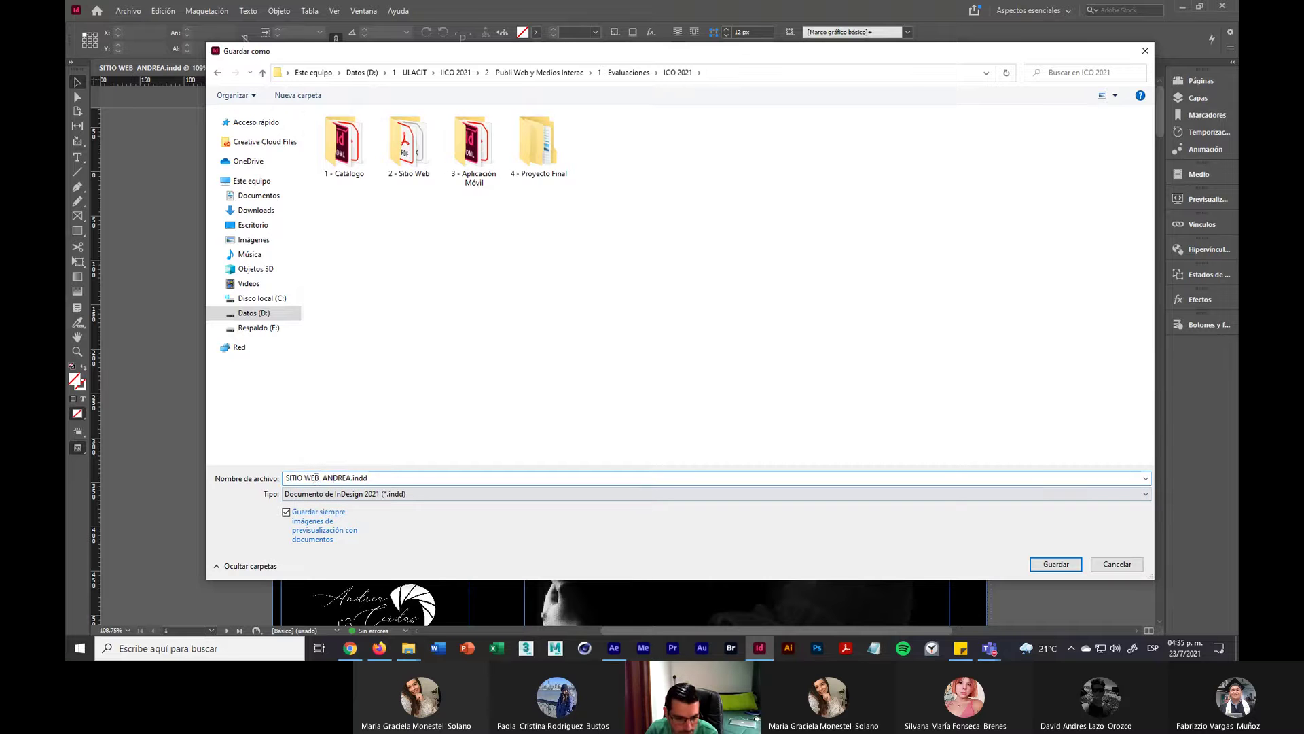
{"action": "key", "text": "BackSpace"}
{"action": "key", "text": "BackSpace"}
{"action": "key", "text": "BackSpace"}
{"action": "key", "text": "BackSpace"}
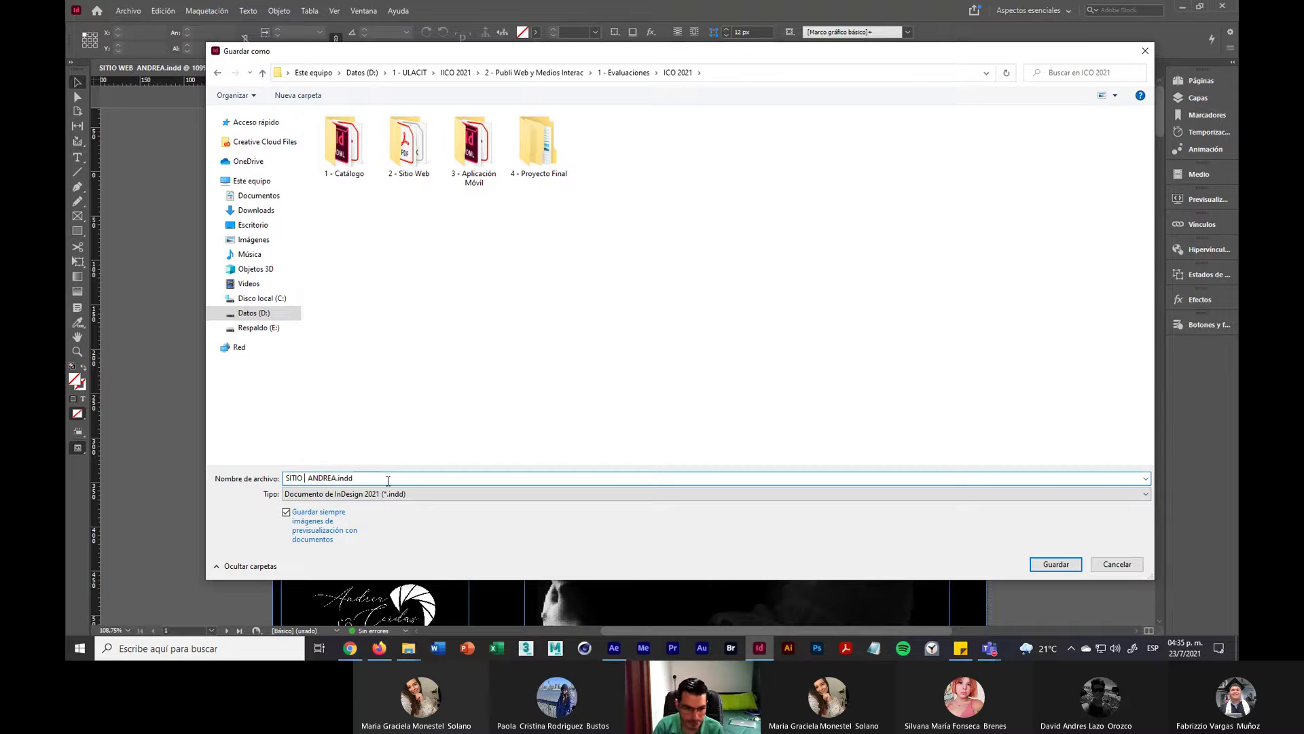
{"action": "key", "text": "BackSpace"}
{"action": "key", "text": "BackSpace"}
{"action": "key", "text": "BackSpace"}
{"action": "key", "text": "BackSpace"}
{"action": "key", "text": "BackSpace"}
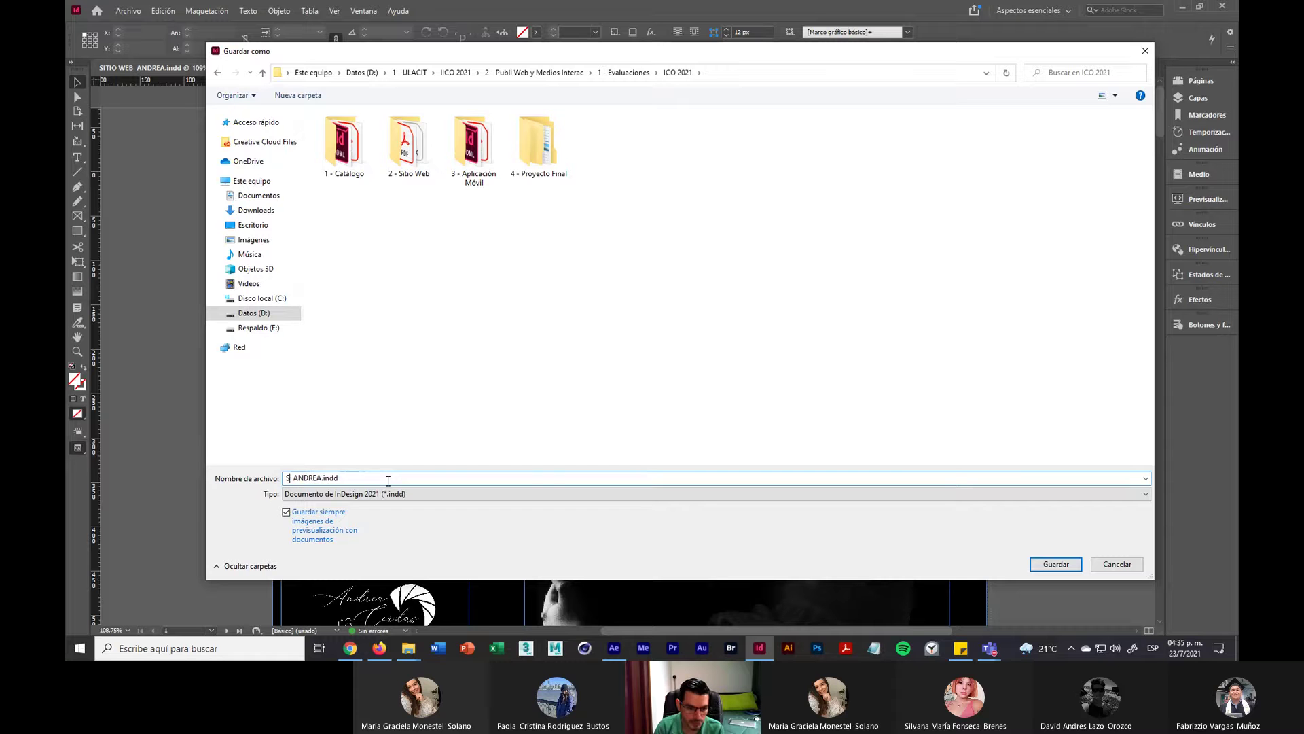
{"action": "type", "text": "Mobil"}
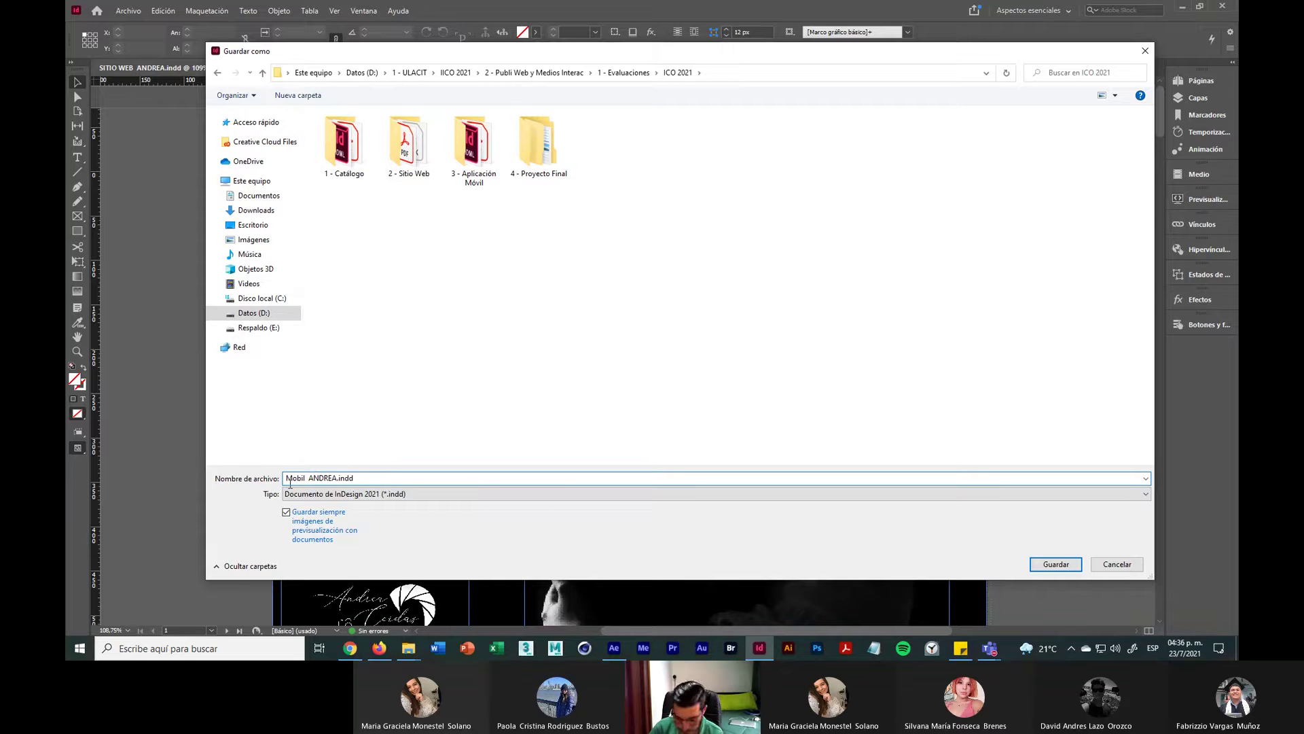
{"action": "key", "text": "Delete"}
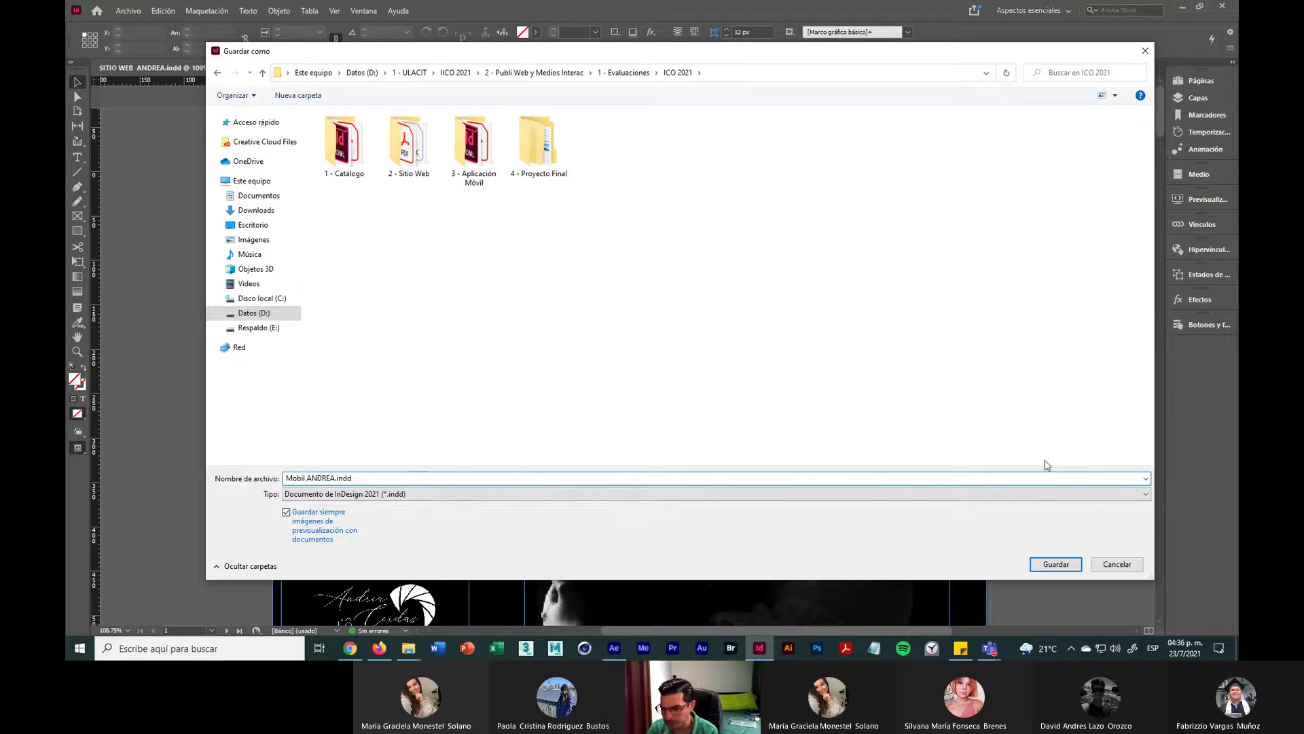
{"action": "left_click", "coordinate": [1216, 543]}
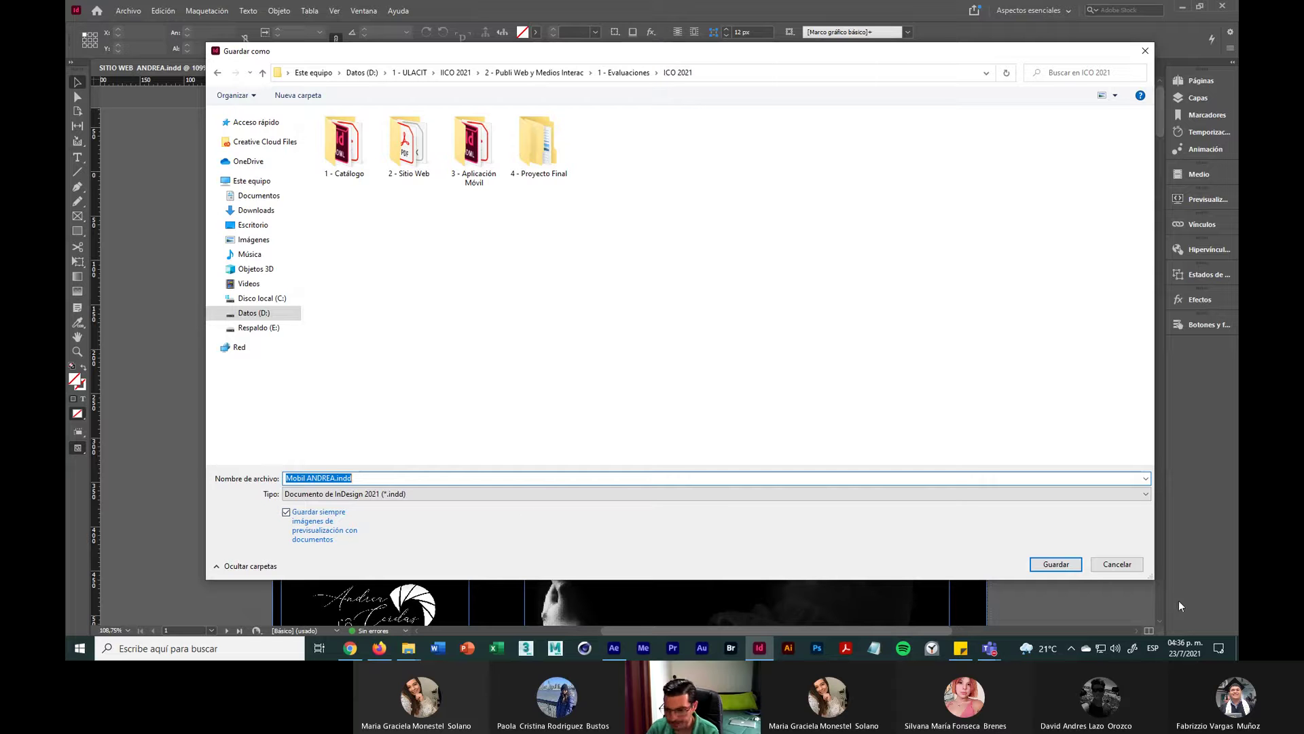
{"action": "left_click", "coordinate": [1057, 564]}
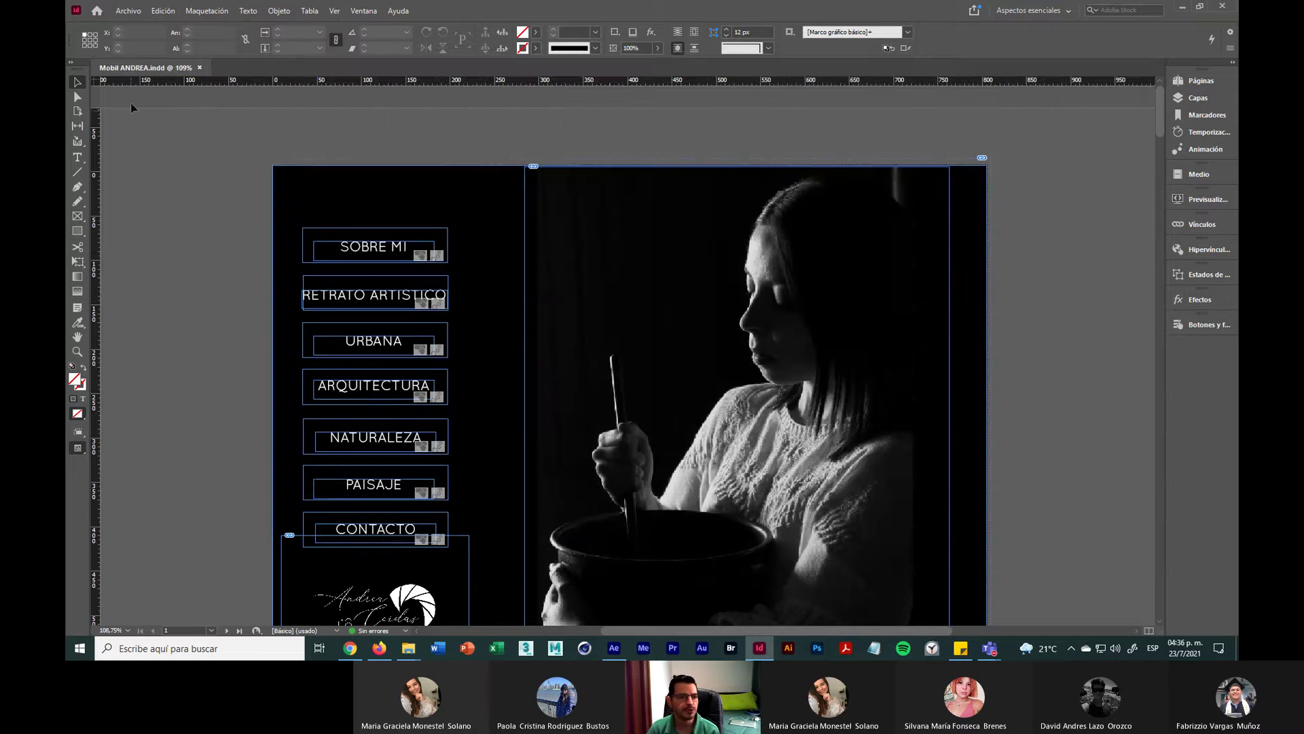
Step: Close the document and reopen the Mobil InDesign file from the ICO 2021 folder, continuing past the multimedia notice
{"action": "left_click", "coordinate": [200, 67]}
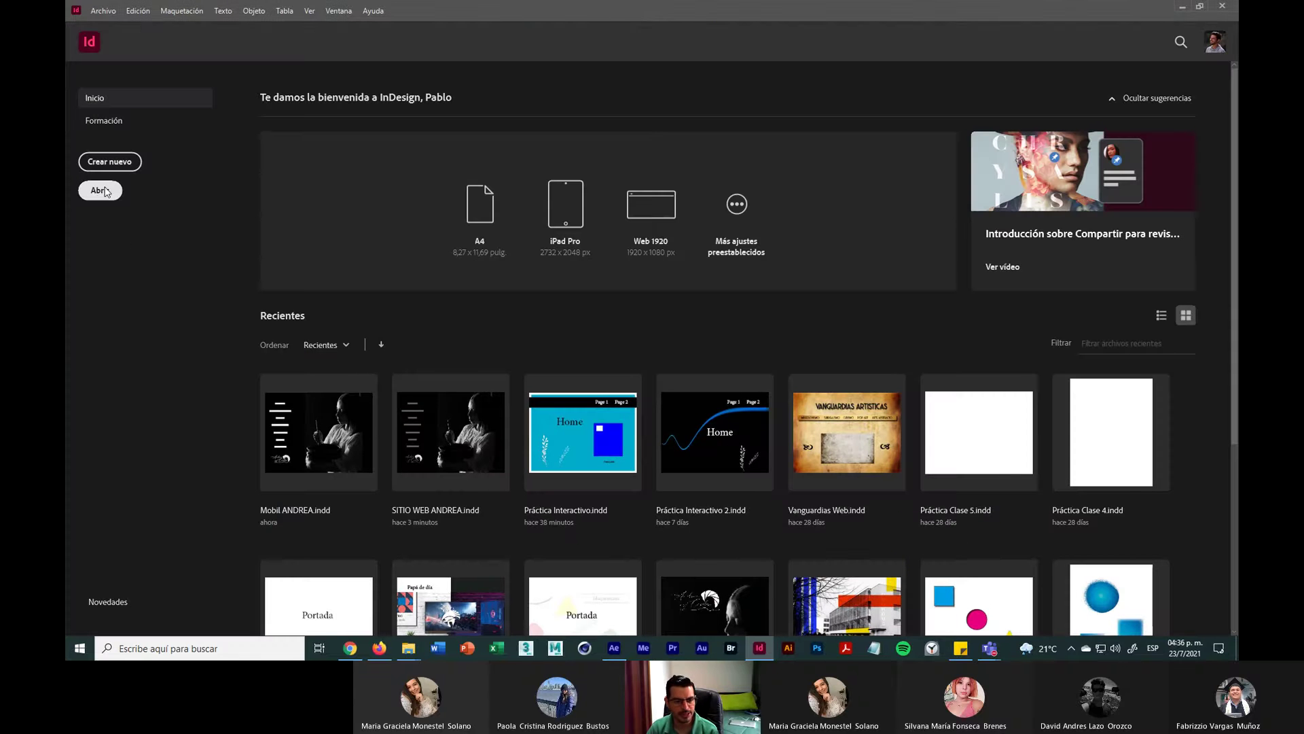
{"action": "left_click", "coordinate": [100, 190]}
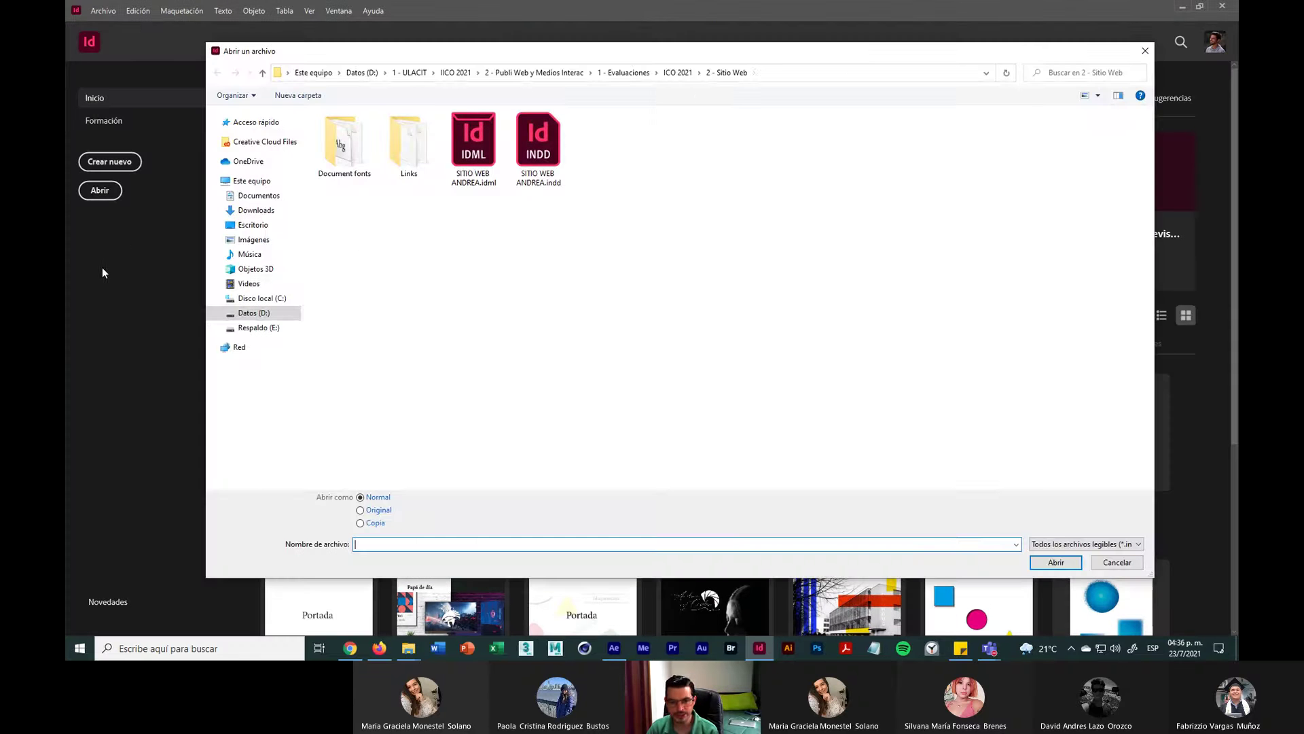
{"action": "left_click", "coordinate": [678, 73]}
{"action": "left_click", "coordinate": [603, 146]}
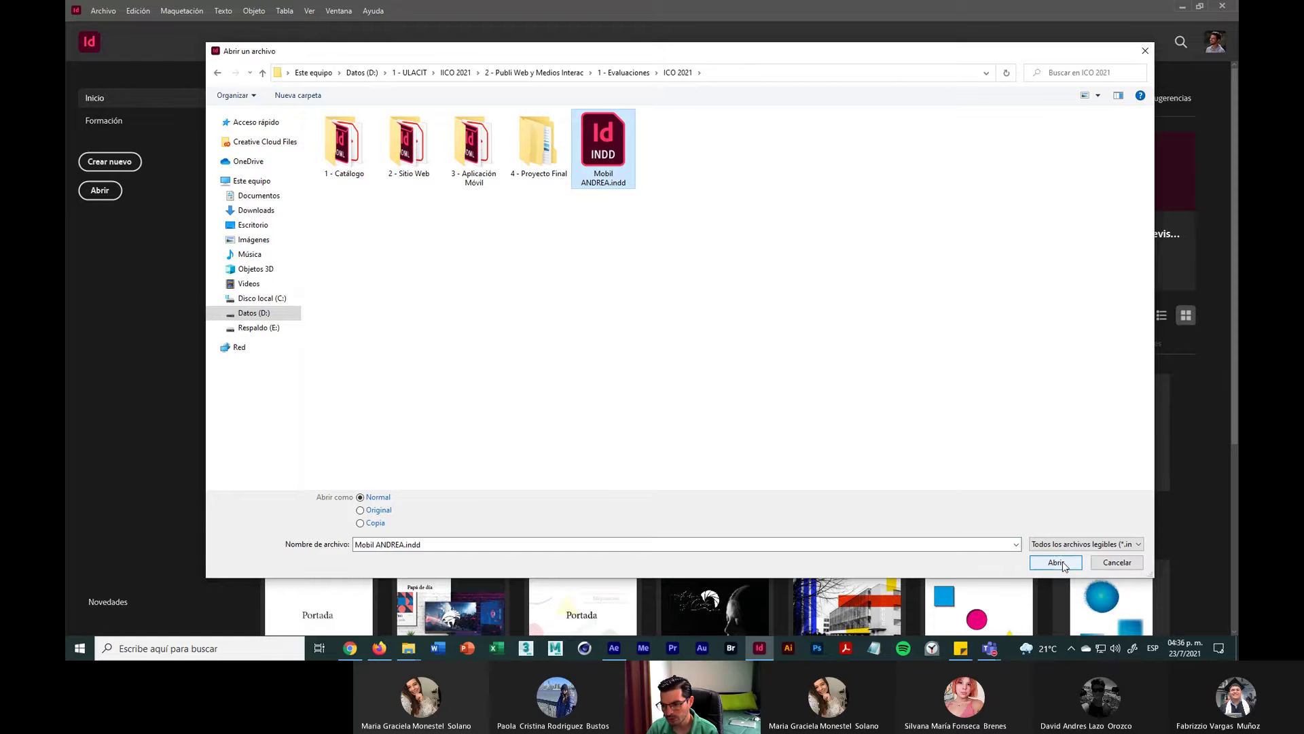
{"action": "left_click", "coordinate": [1054, 561]}
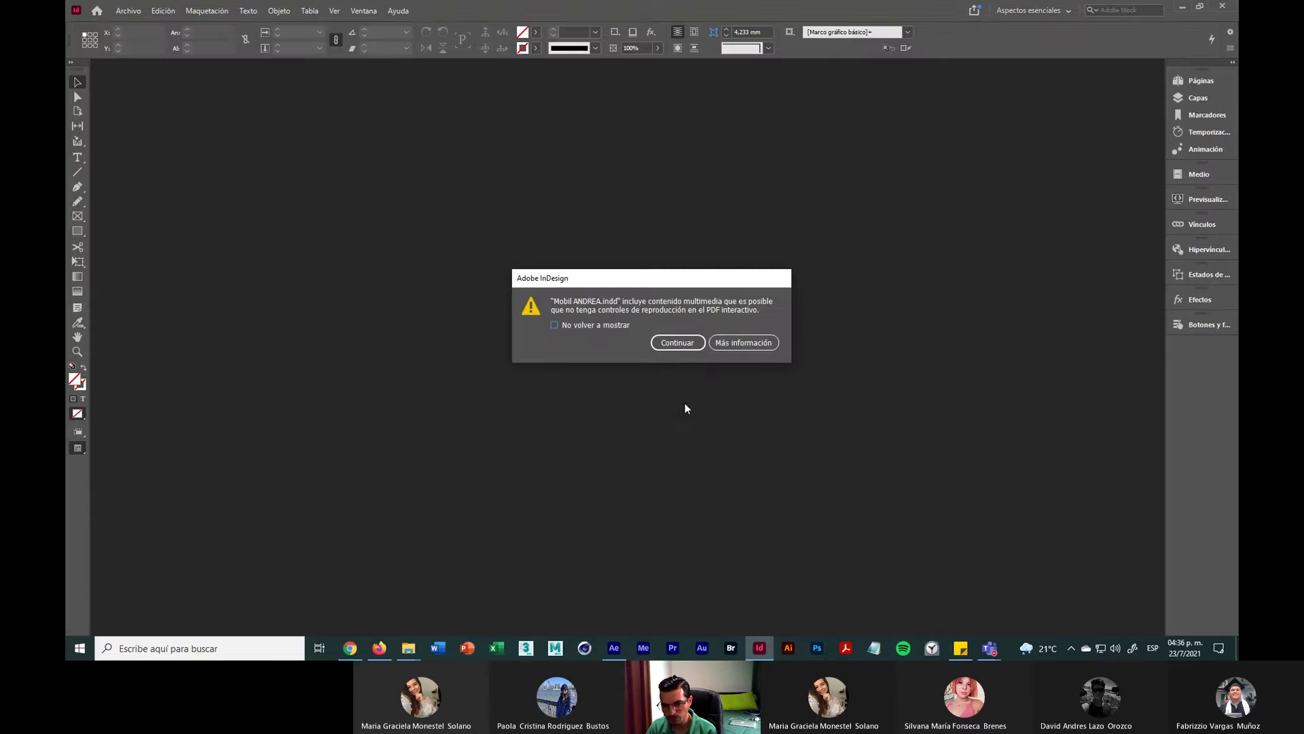
{"action": "left_click", "coordinate": [678, 343]}
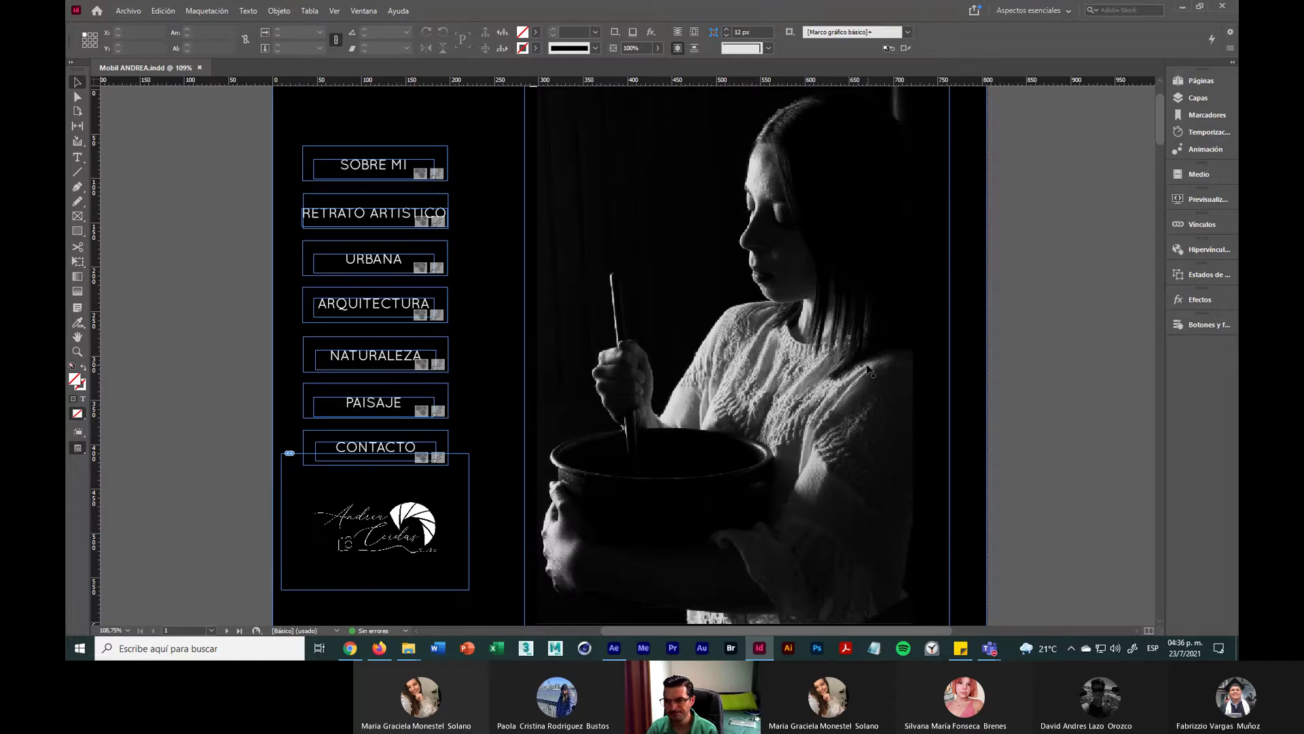
Step: Change the document setup to the Móvil intent with the iPhone X page size, 1125 x 2436 px
{"action": "left_click", "coordinate": [1200, 80]}
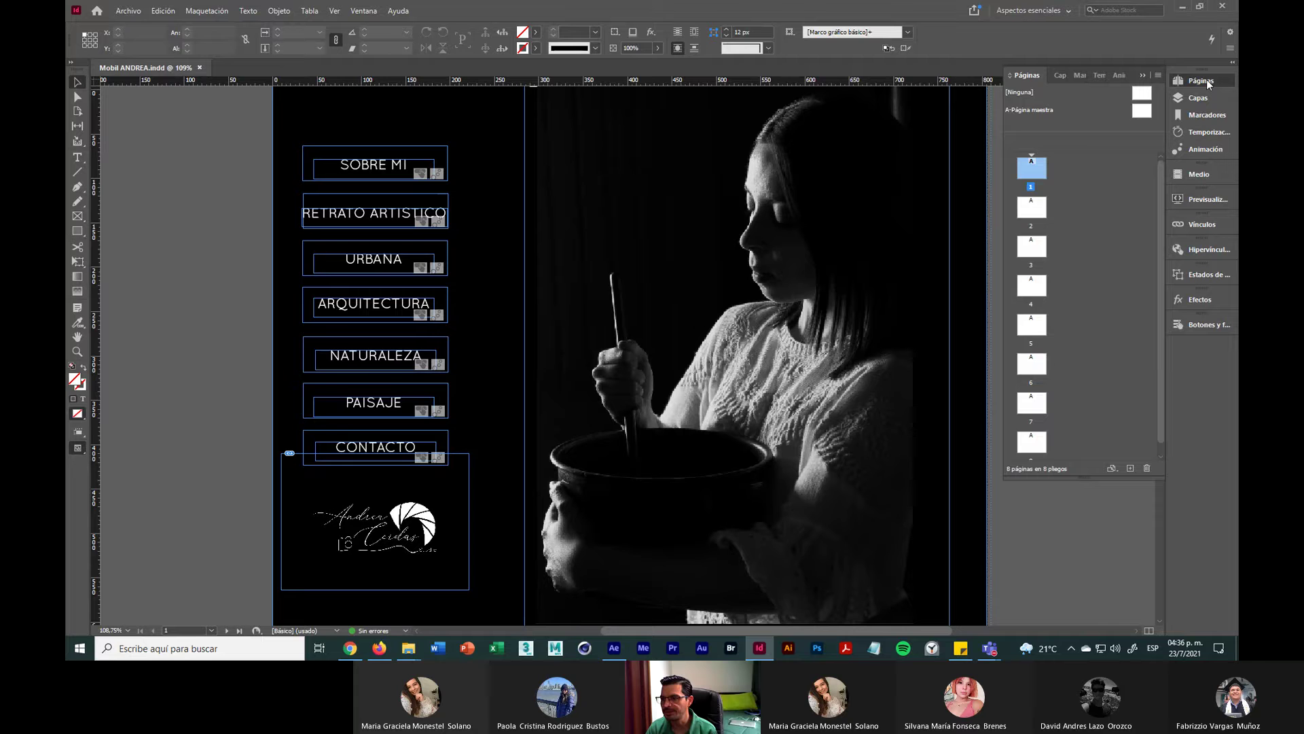
{"action": "left_click", "coordinate": [128, 12]}
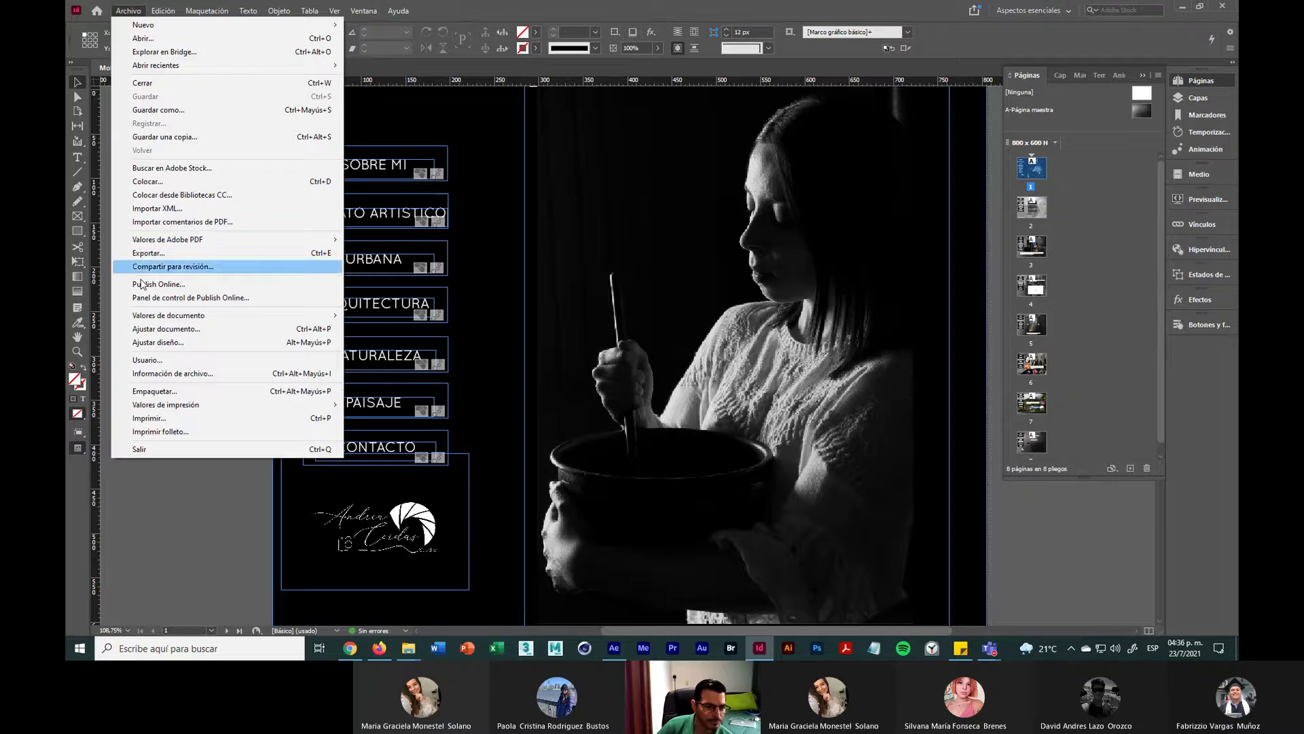
{"action": "left_click", "coordinate": [198, 328]}
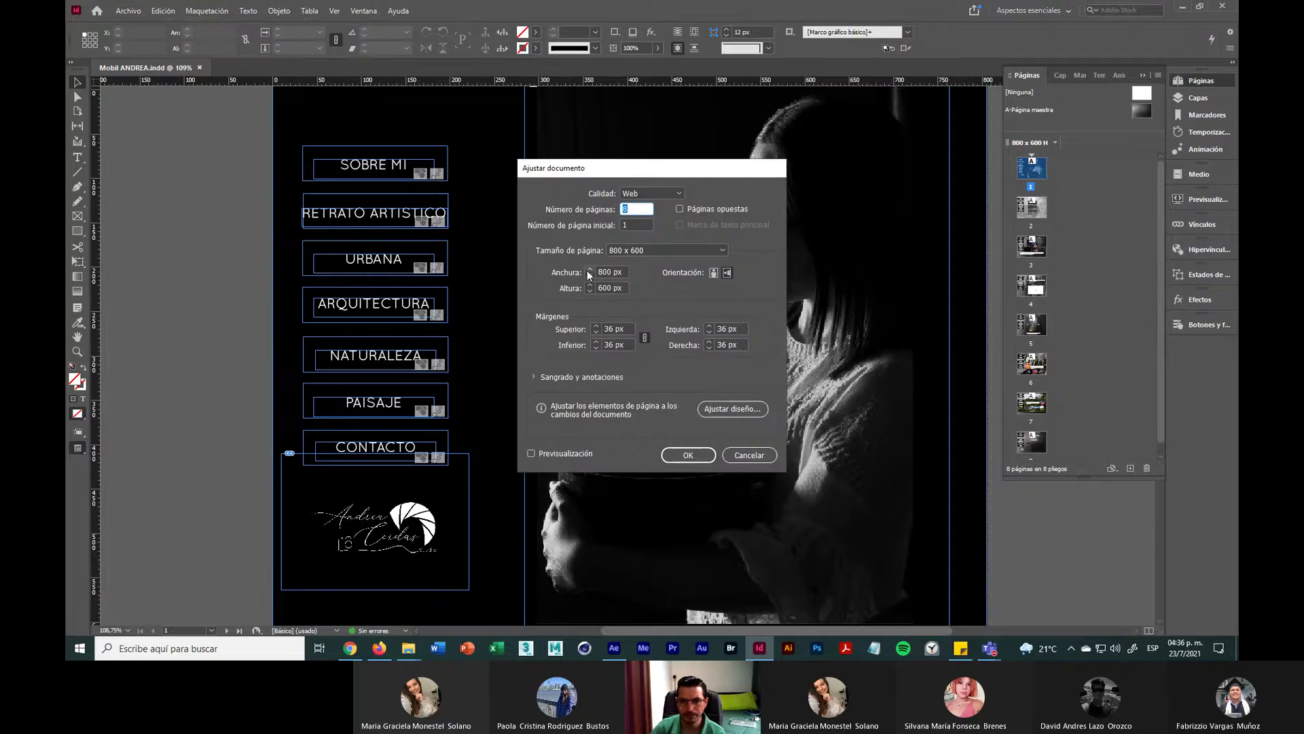
{"action": "left_click", "coordinate": [679, 193]}
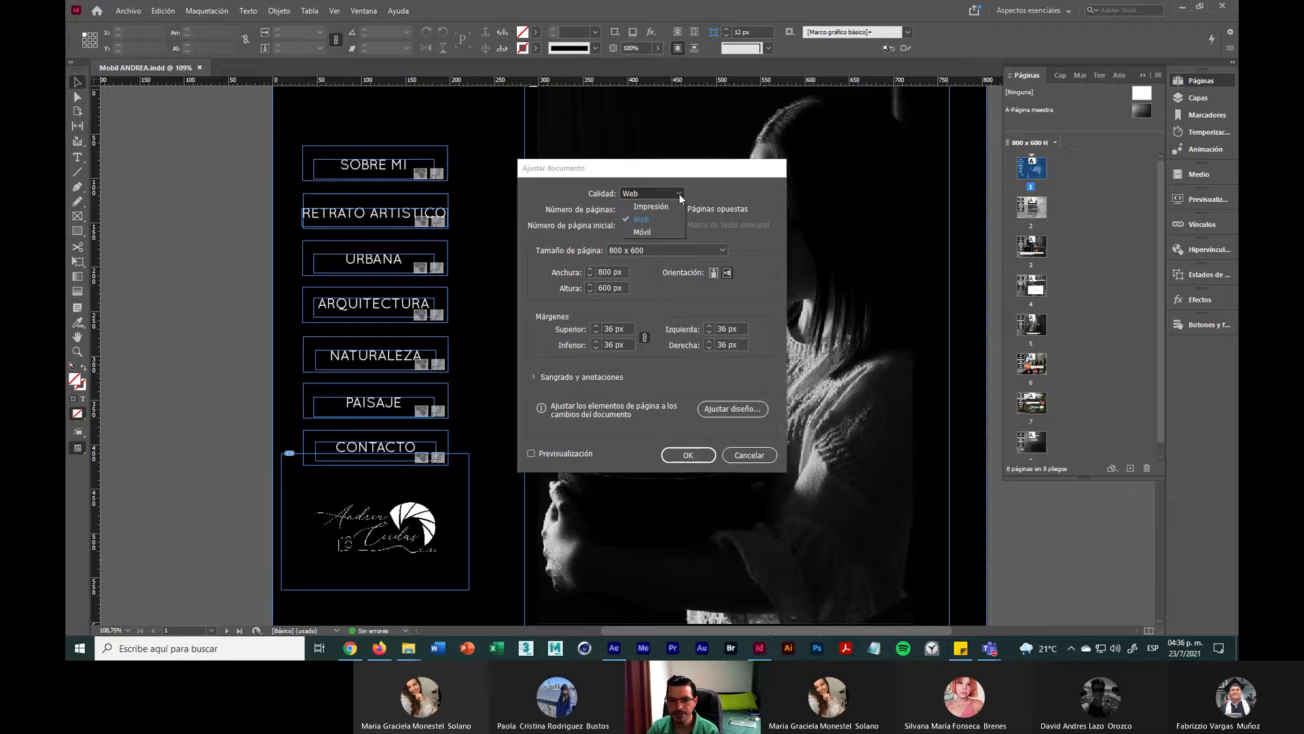
{"action": "left_click", "coordinate": [662, 230]}
{"action": "left_click", "coordinate": [717, 251]}
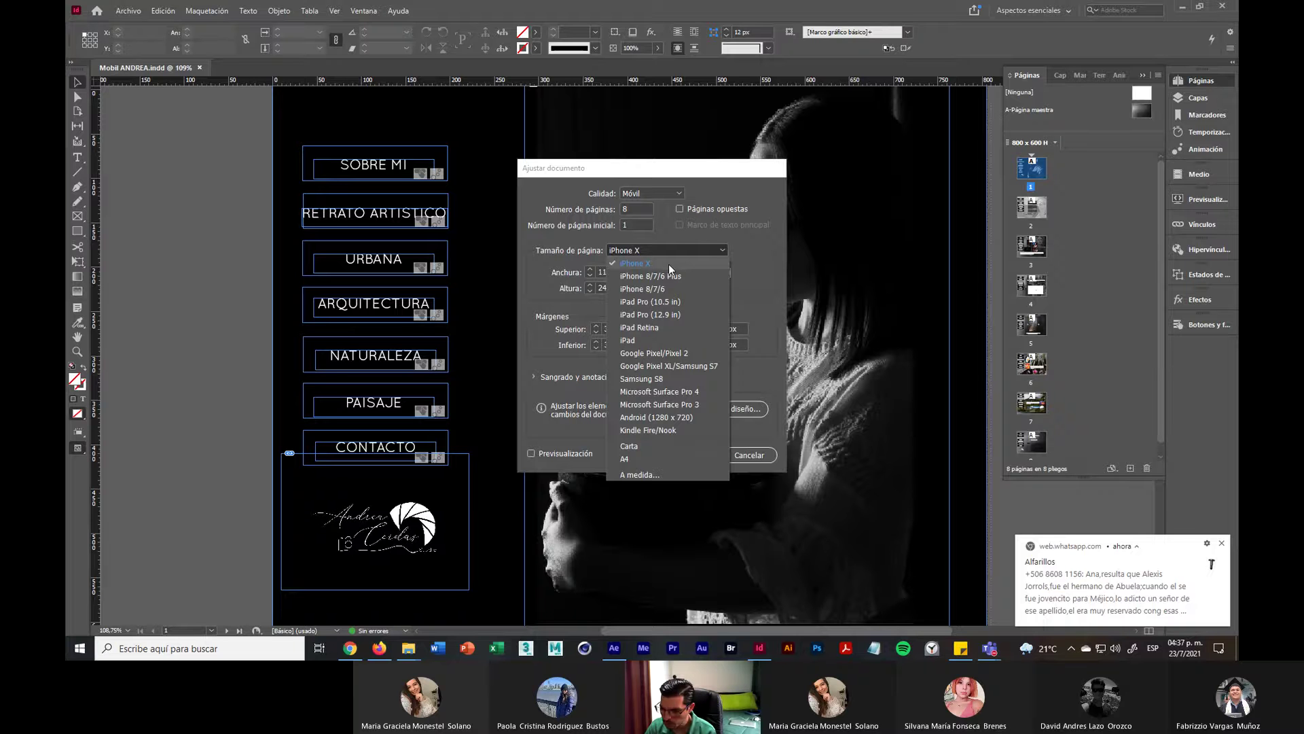
{"action": "left_click", "coordinate": [668, 263]}
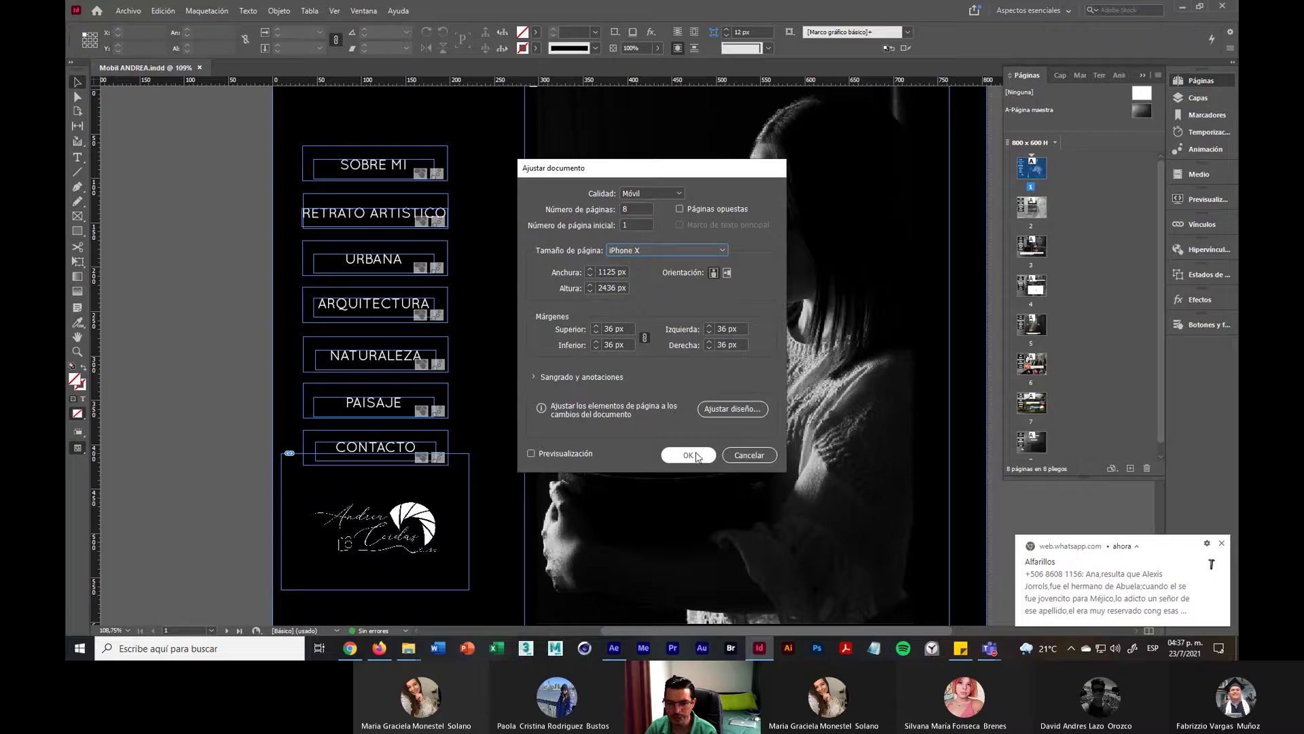
{"action": "left_click", "coordinate": [637, 209]}
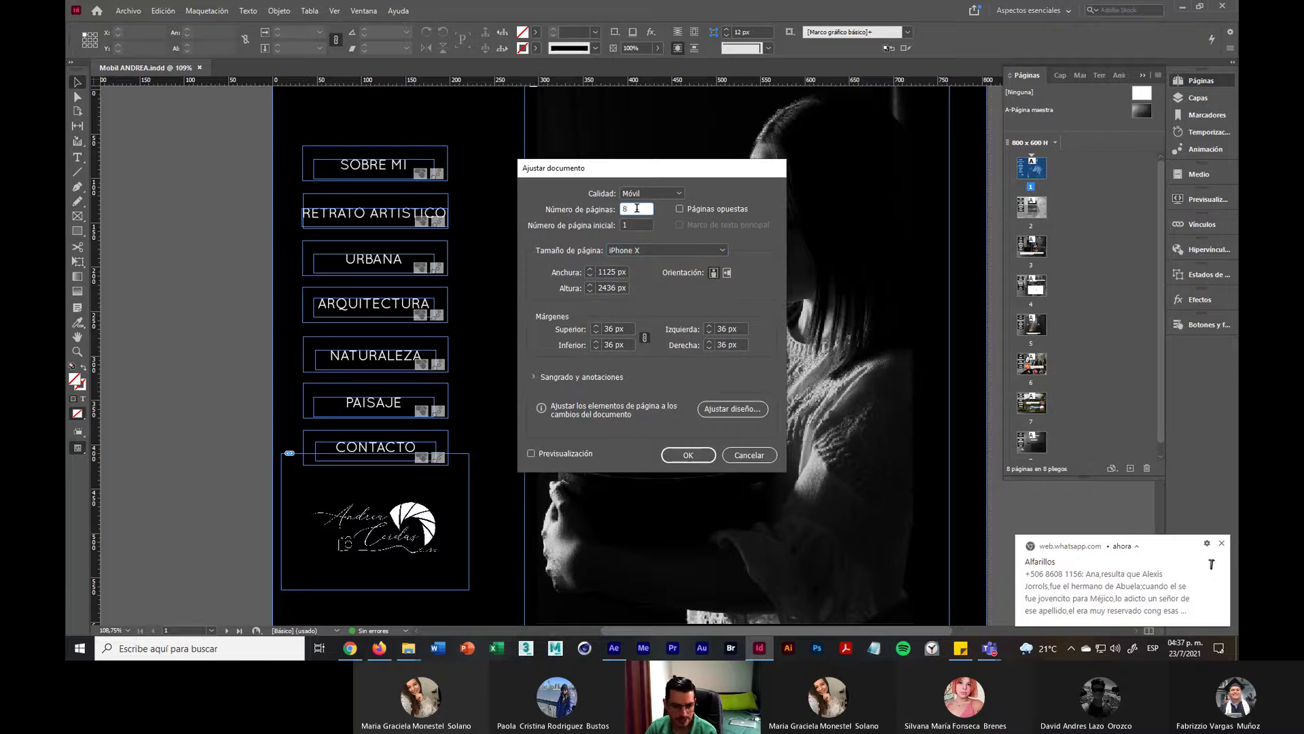
{"action": "left_click", "coordinate": [635, 225]}
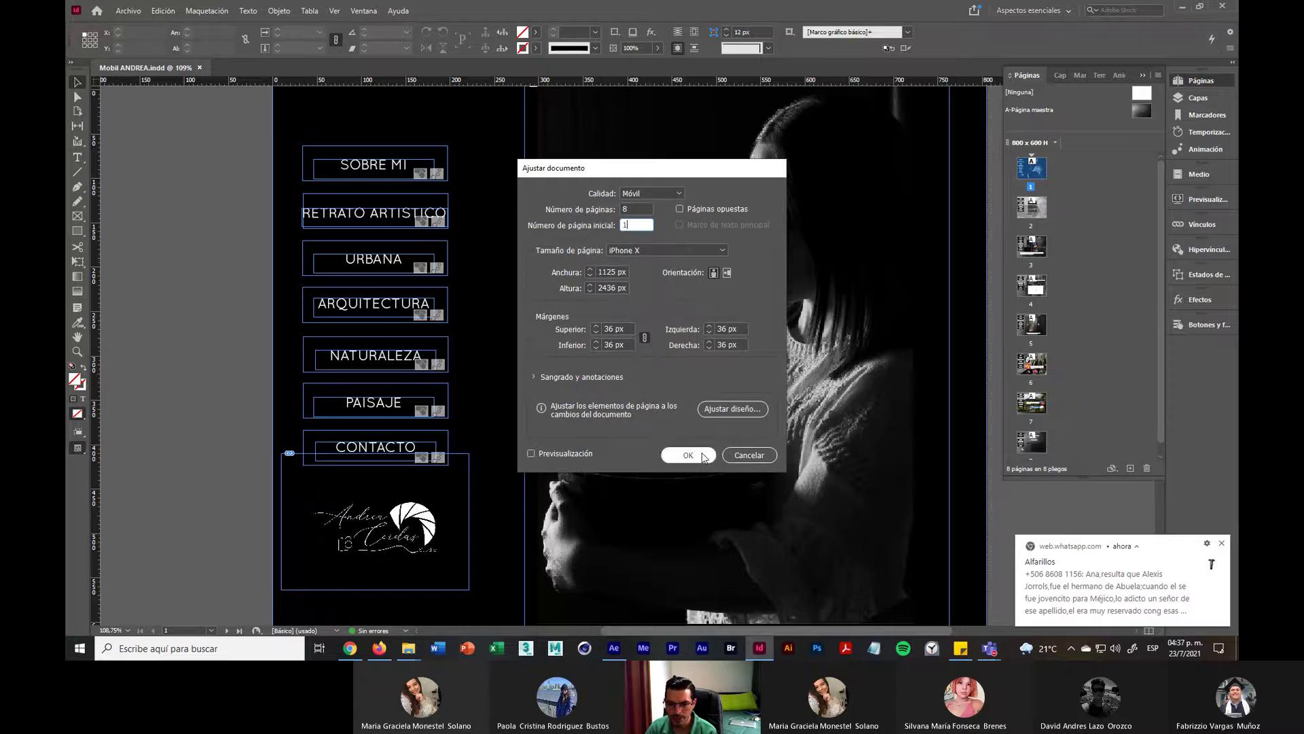
{"action": "left_click", "coordinate": [673, 454]}
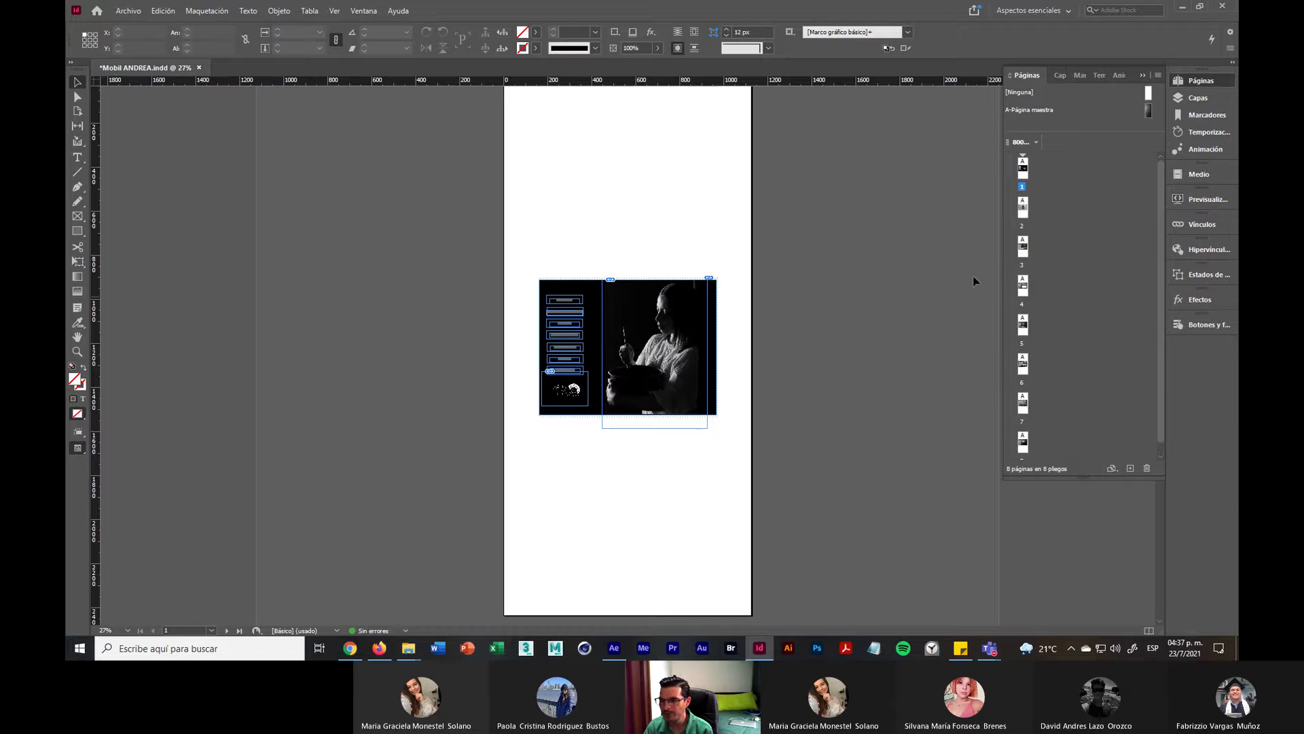
Step: Review how the content of all pages sits on the resized pages, and return to page 1
{"action": "scroll", "coordinate": [826, 266], "scroll_direction": "down", "scroll_amount": 10}
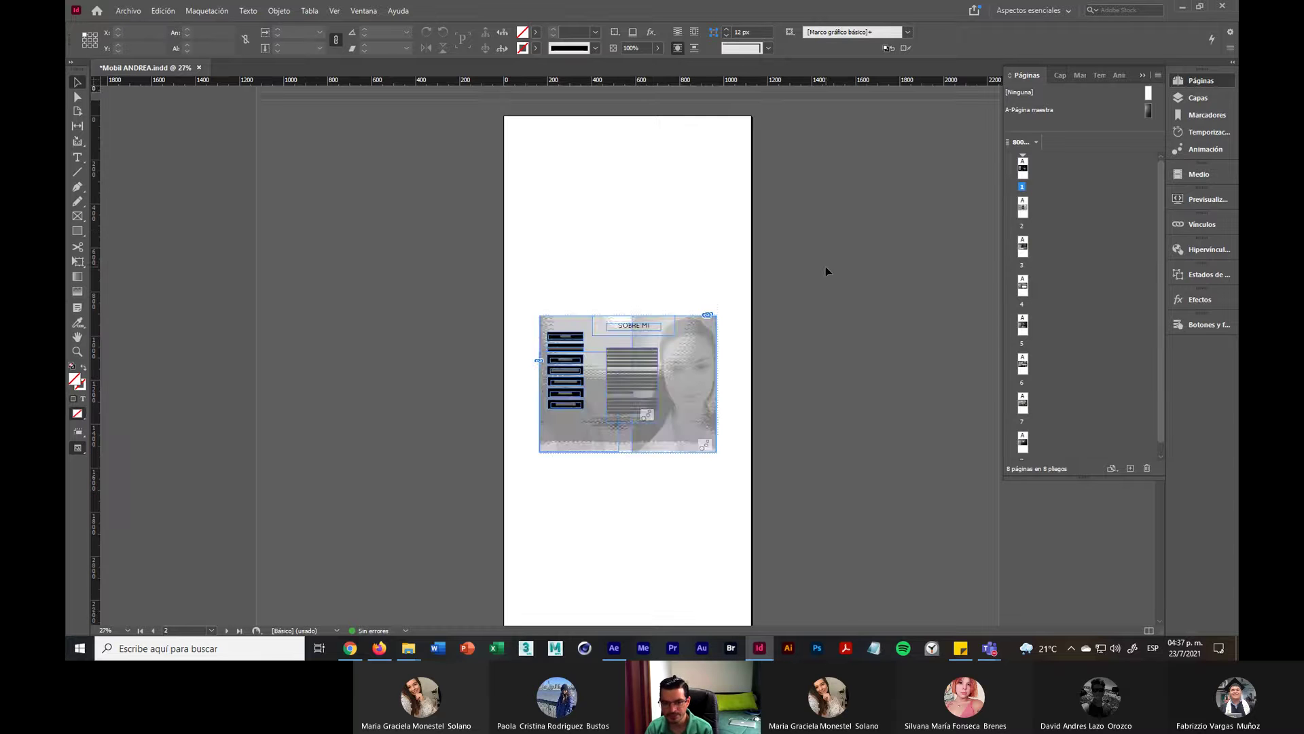
{"action": "scroll", "coordinate": [826, 266], "scroll_direction": "down", "scroll_amount": 10}
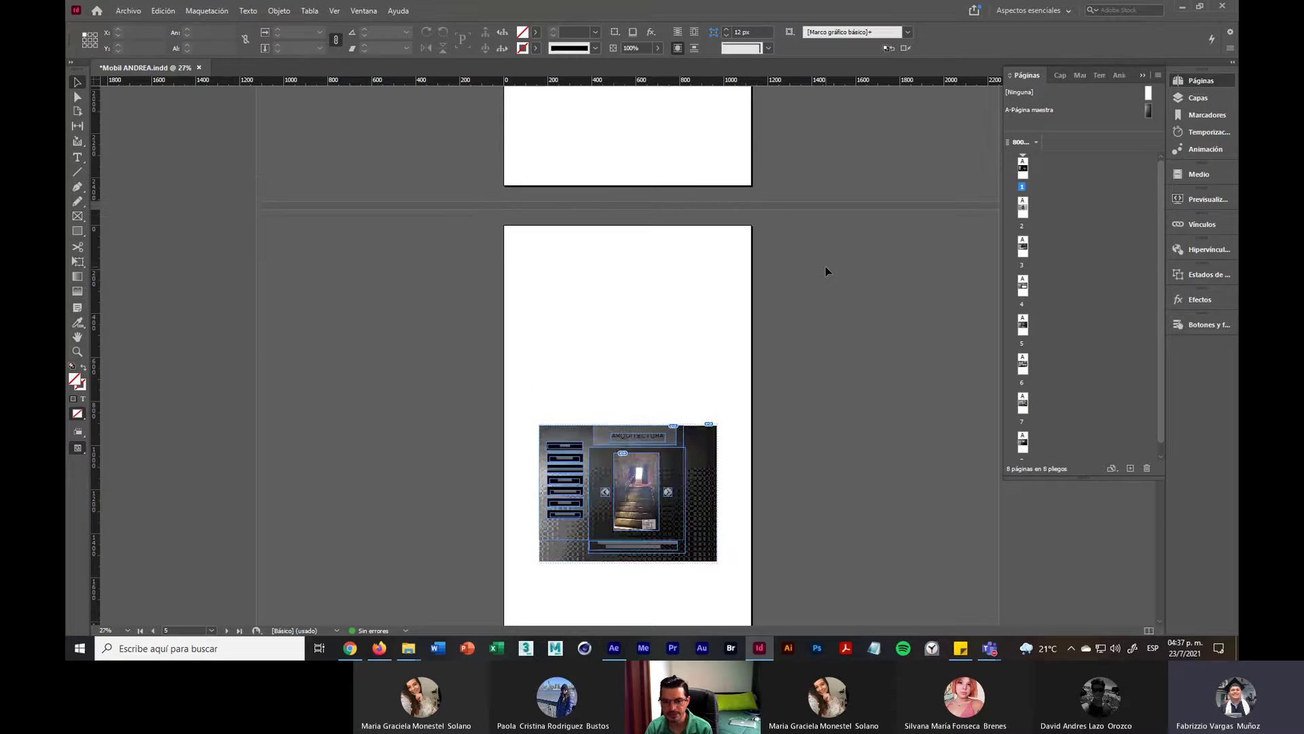
{"action": "scroll", "coordinate": [826, 270], "scroll_direction": "down", "scroll_amount": 10}
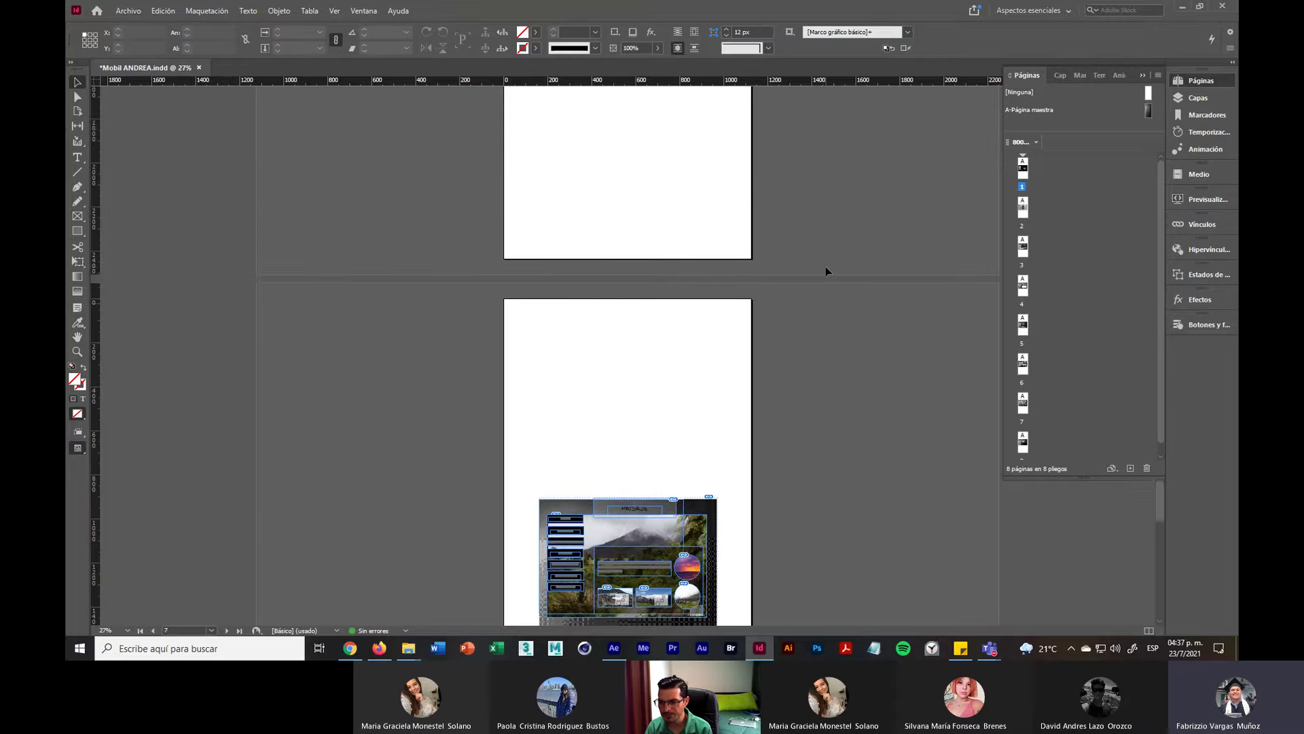
{"action": "scroll", "coordinate": [826, 270], "scroll_direction": "down", "scroll_amount": 5}
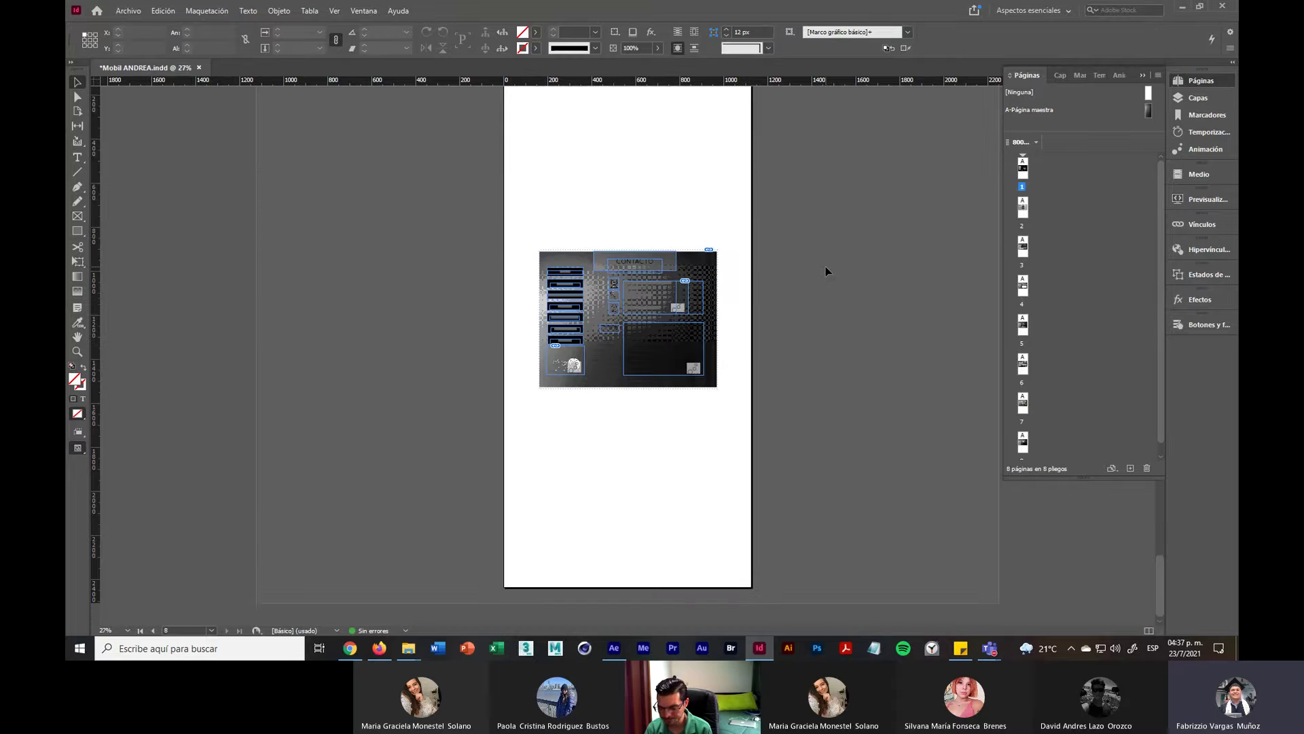
{"action": "scroll", "coordinate": [826, 272], "scroll_direction": "up", "scroll_amount": 10}
{"action": "scroll", "coordinate": [826, 271], "scroll_direction": "up", "scroll_amount": 20}
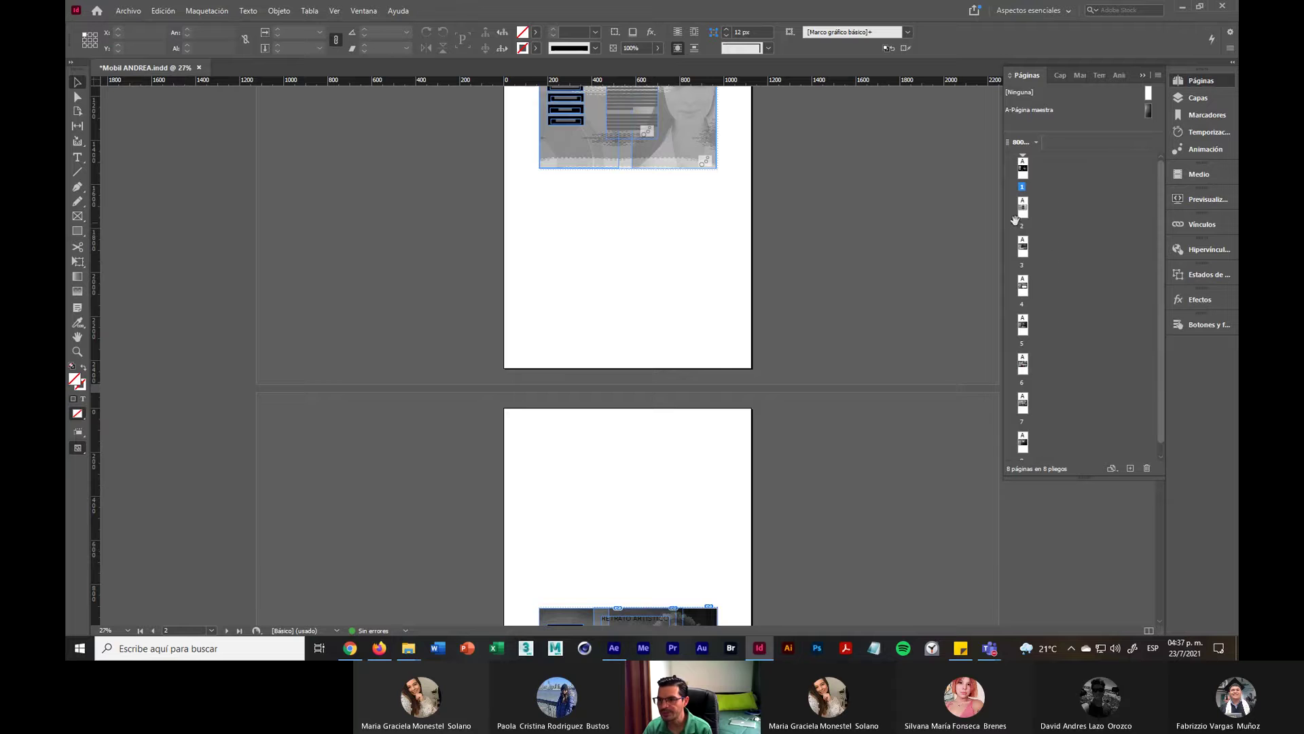
{"action": "double_click", "coordinate": [1024, 178]}
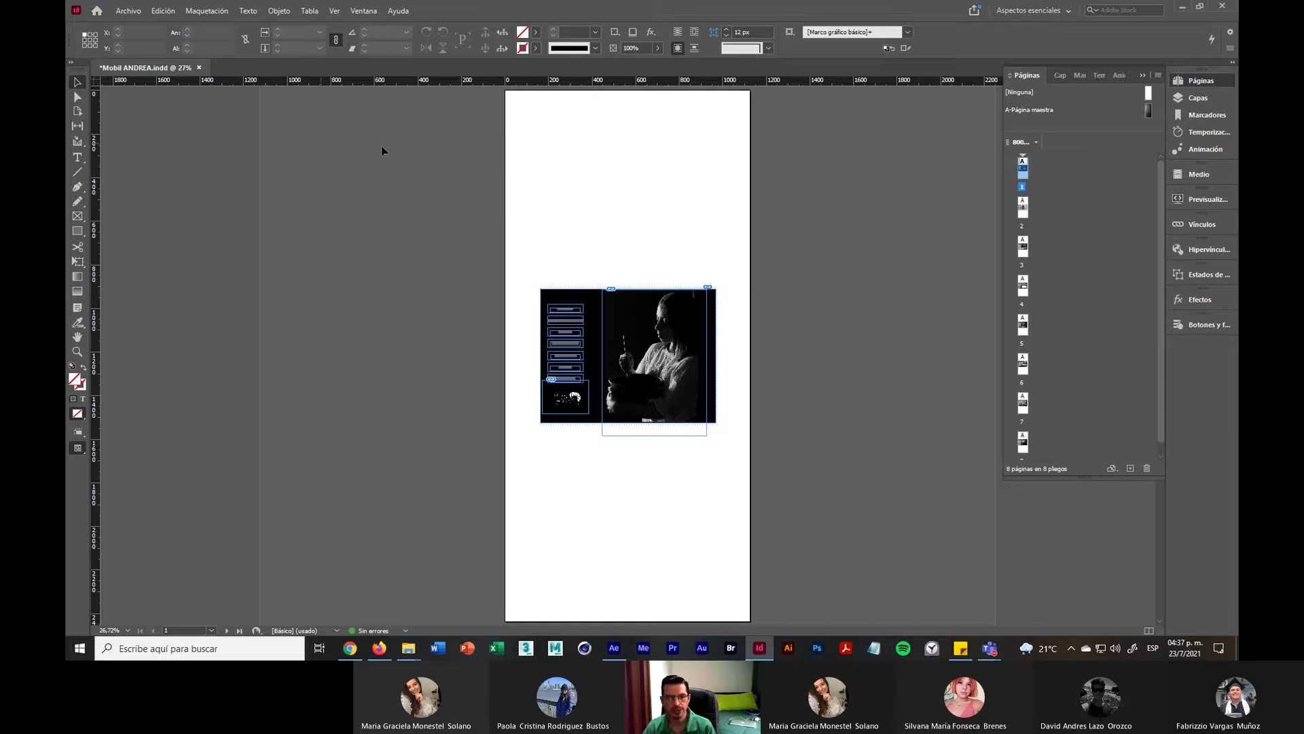
Step: Create a new blank document from the iPhone 8/7/6 Plus mobile preset, 1242 x 2208 px
{"action": "left_click", "coordinate": [135, 11]}
{"action": "mouse_move", "coordinate": [139, 25]}
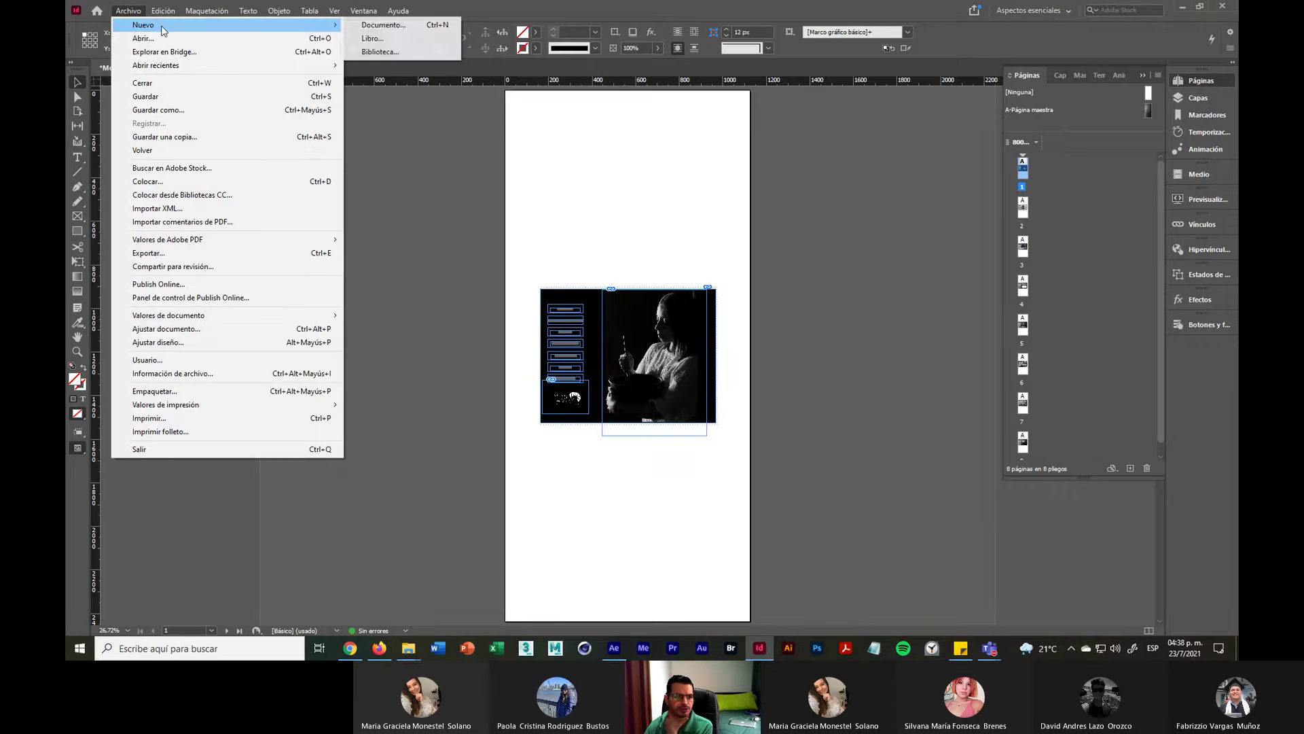
{"action": "left_click", "coordinate": [381, 25]}
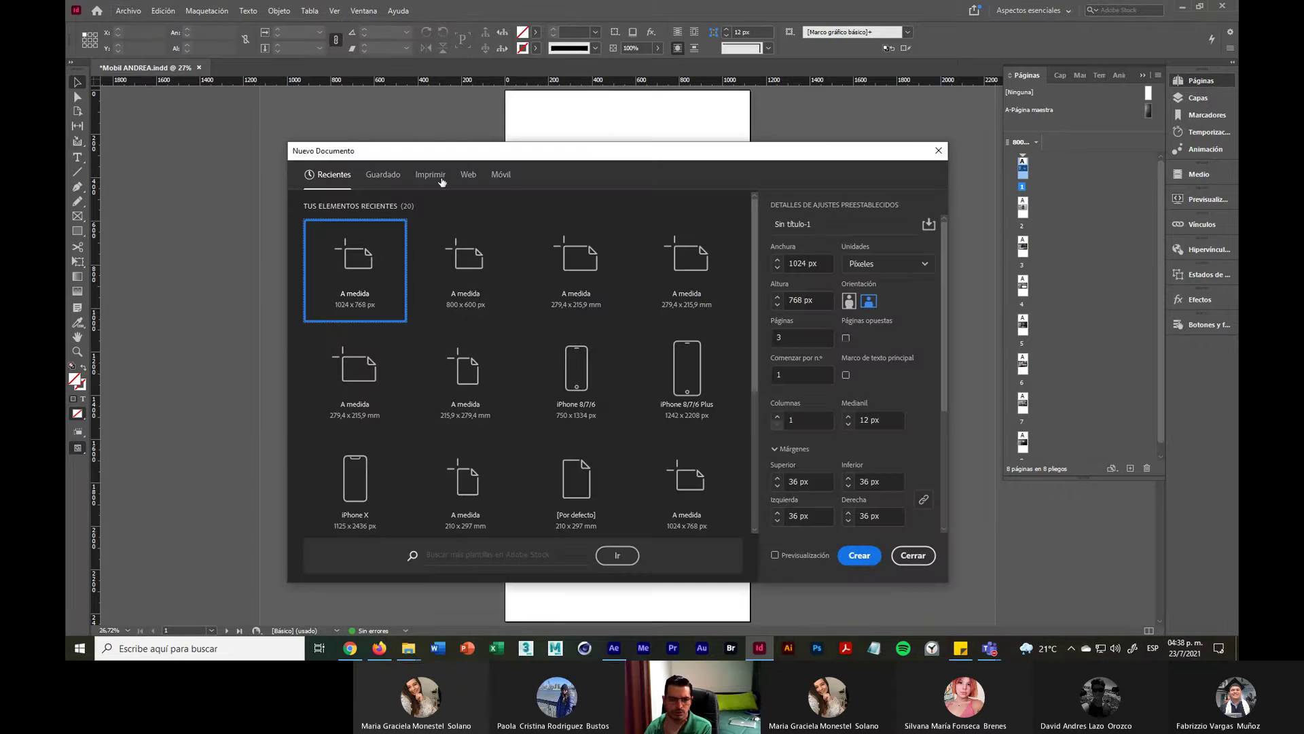
{"action": "left_click", "coordinate": [506, 178]}
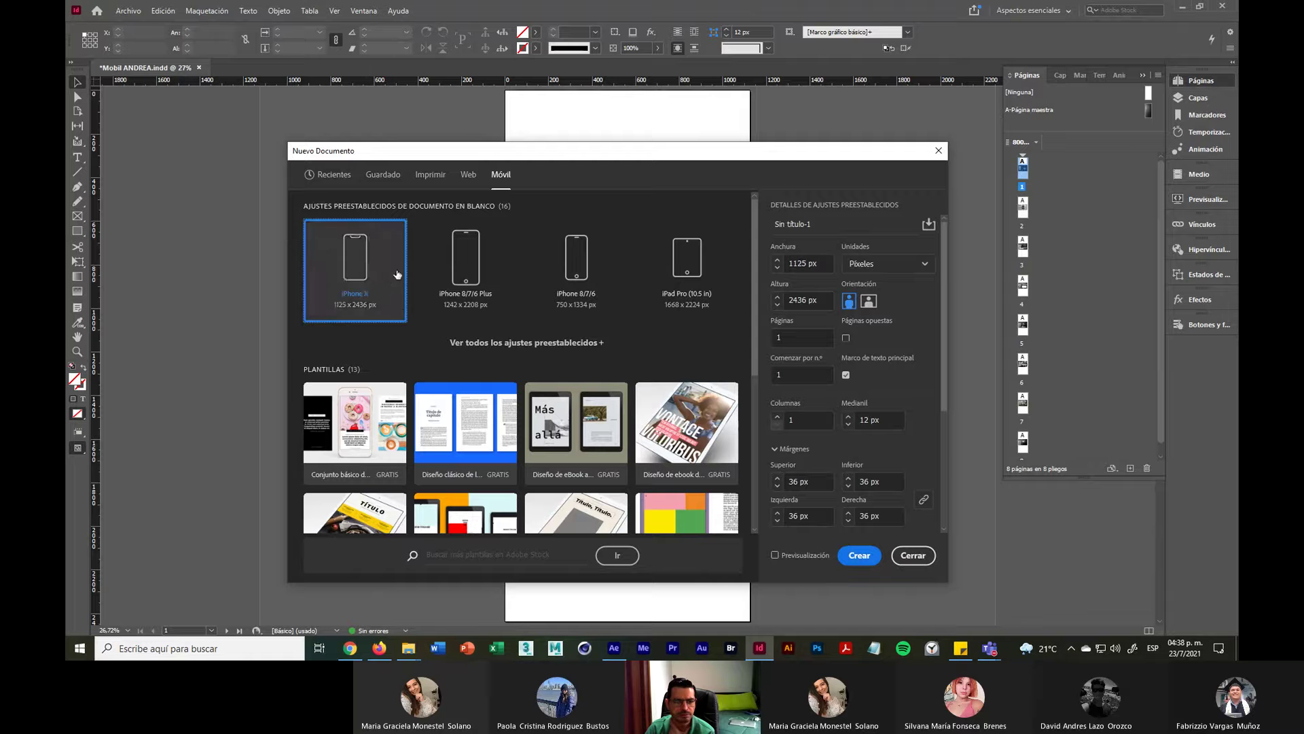
{"action": "left_click", "coordinate": [447, 268]}
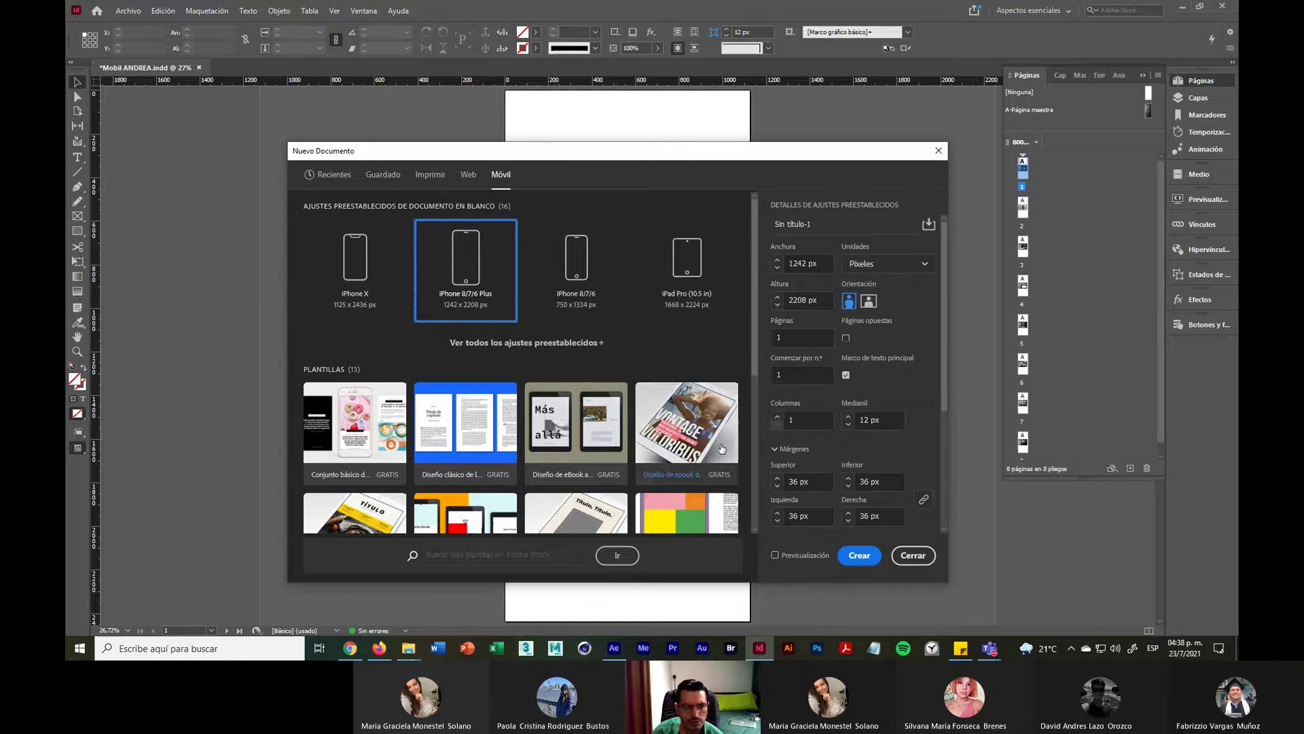
{"action": "left_click", "coordinate": [858, 556]}
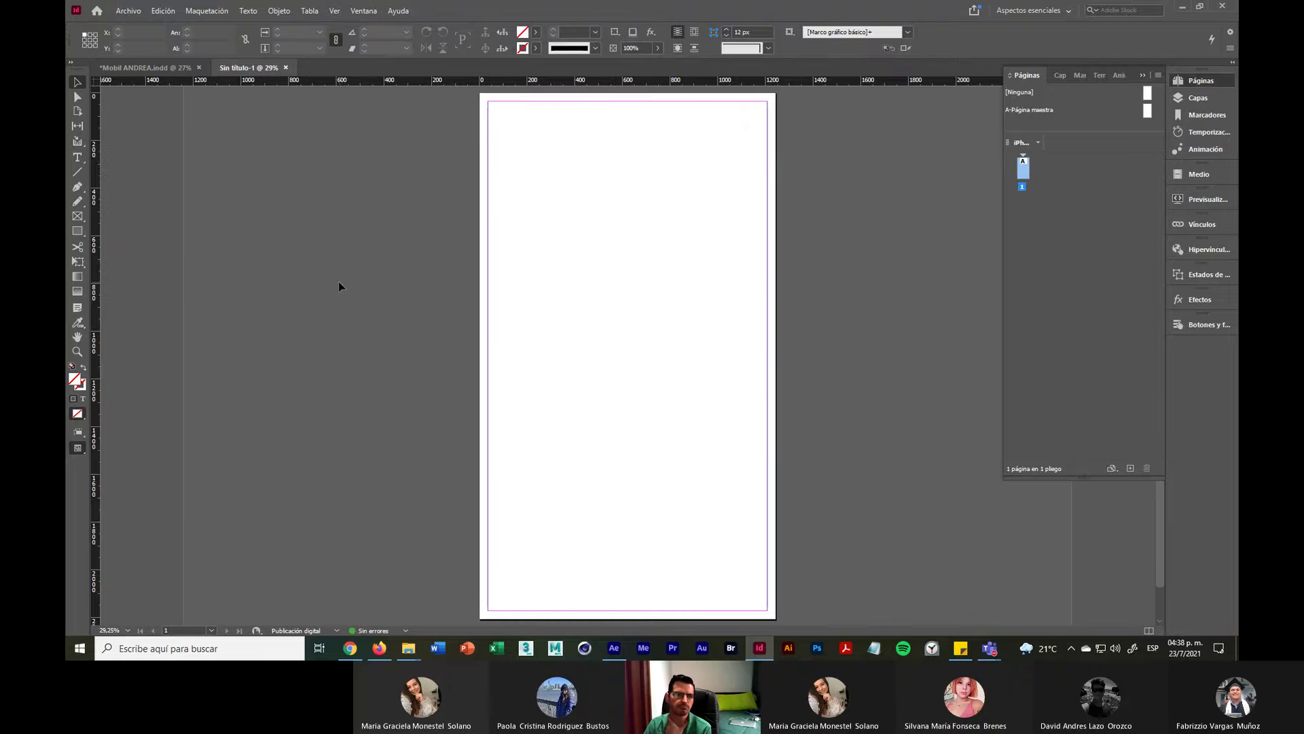
Step: Compare the Mobil document's first page with the blank page of the new untitled document
{"action": "left_click", "coordinate": [164, 68]}
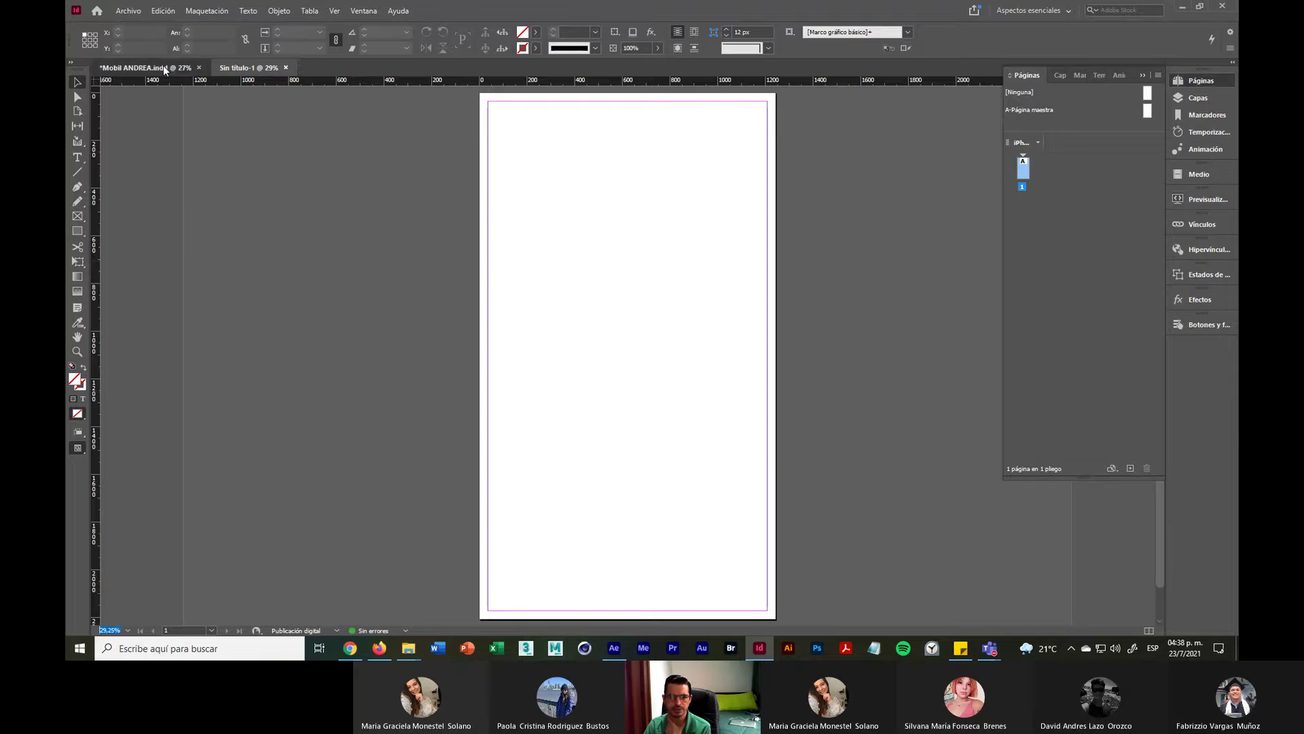
{"action": "left_click", "coordinate": [252, 66]}
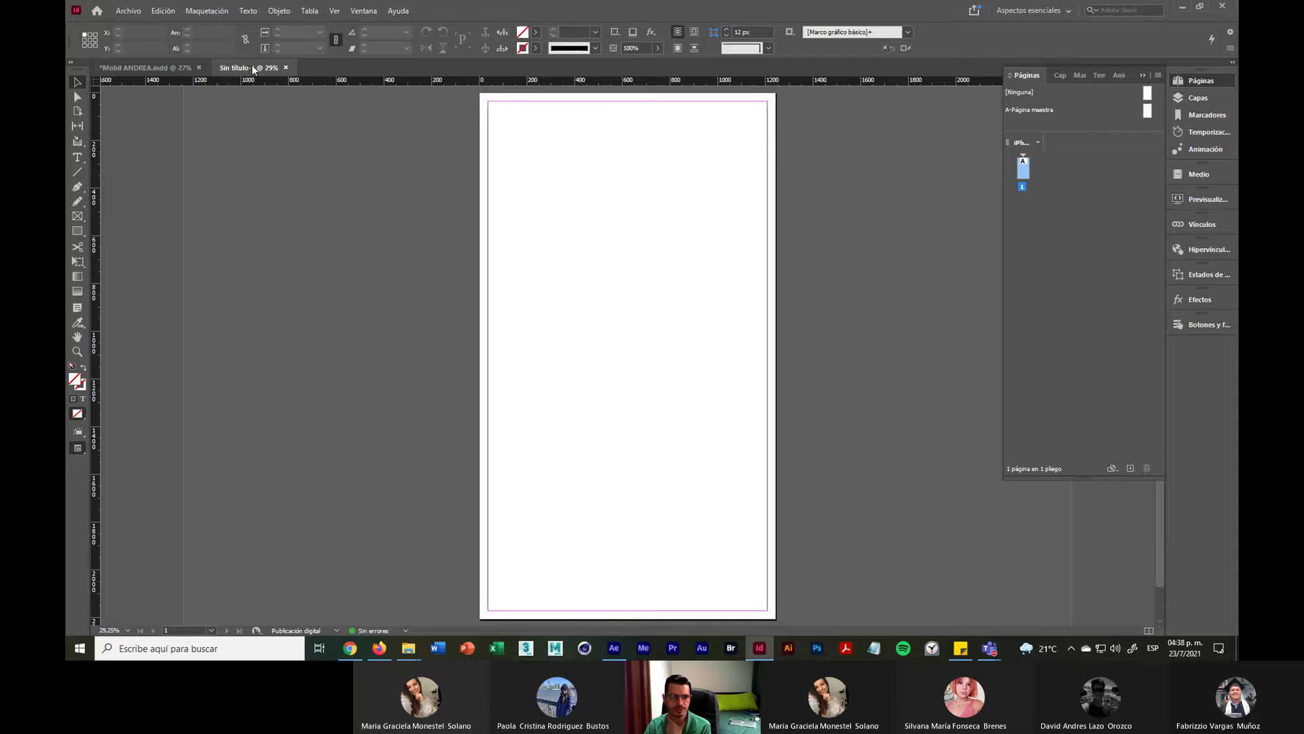
{"action": "left_click", "coordinate": [167, 66]}
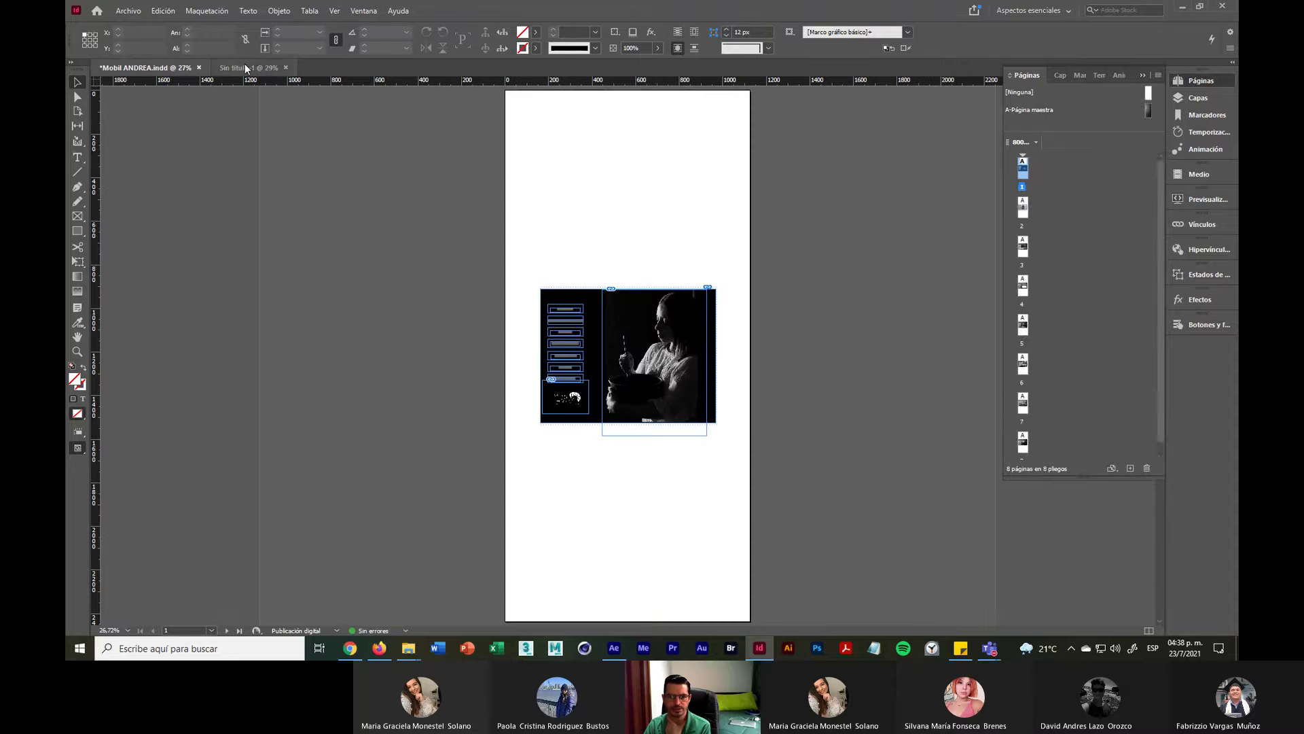
{"action": "left_click", "coordinate": [246, 68]}
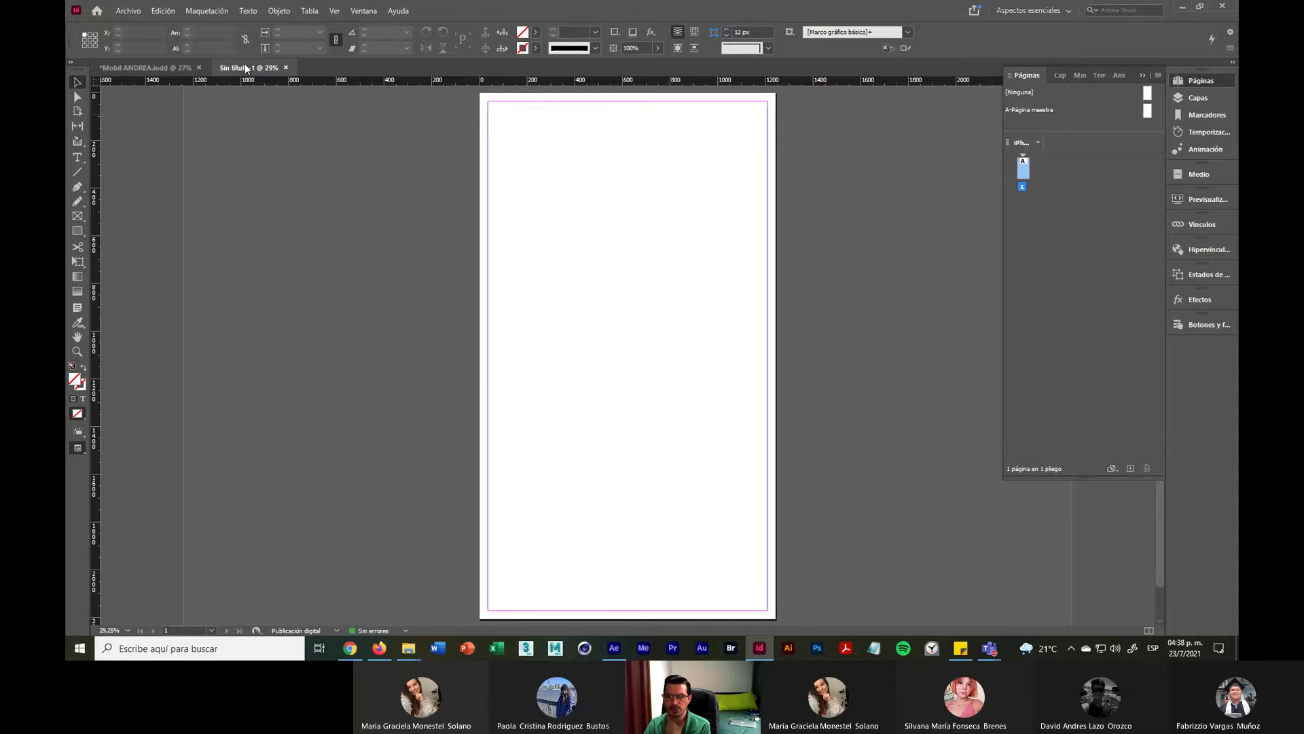
{"action": "left_click", "coordinate": [140, 67]}
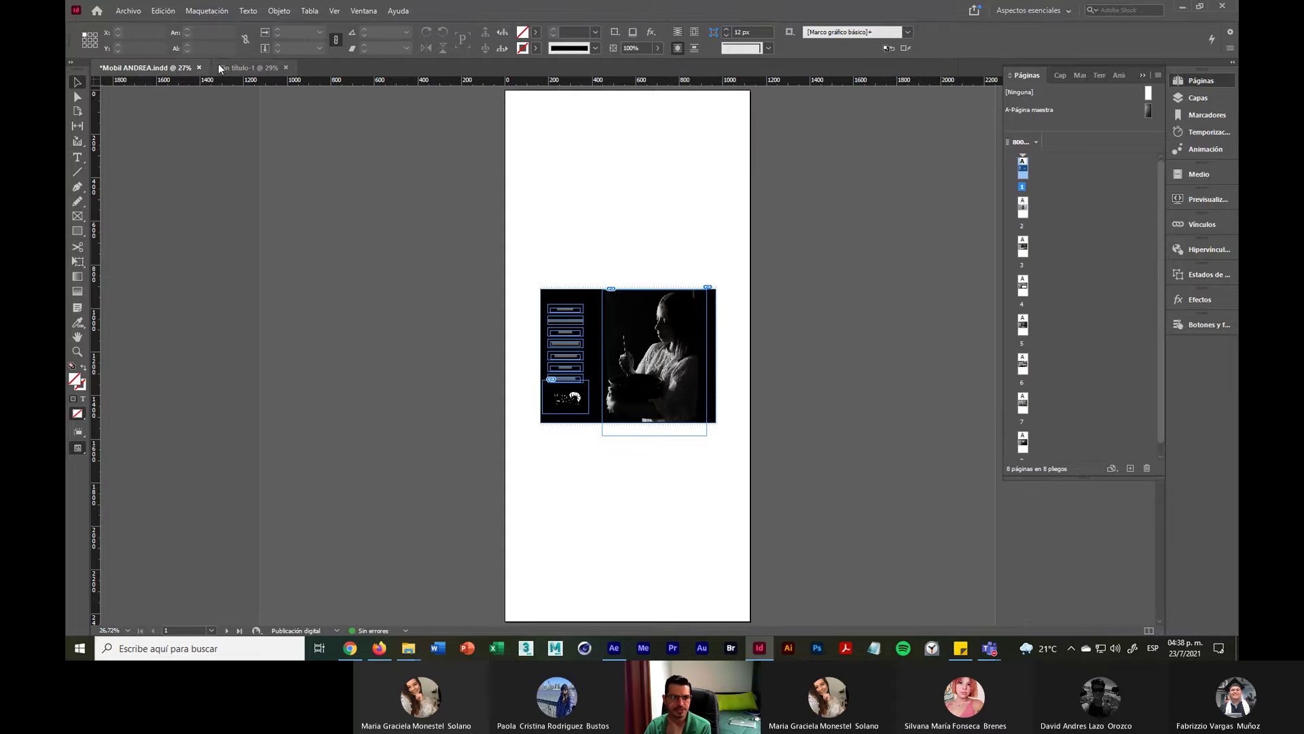
{"action": "left_click", "coordinate": [262, 68]}
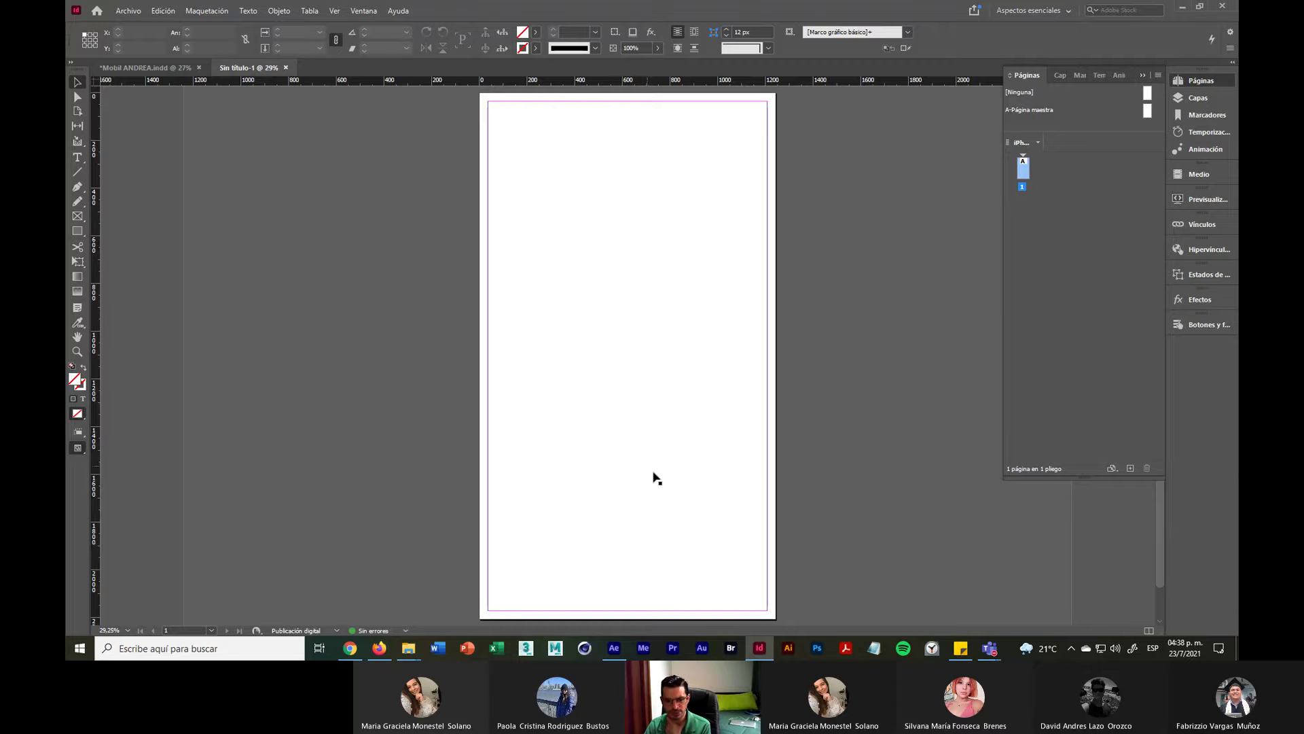
Step: Close the untitled document, undo the Mobil document's page-size change, and close it as well
{"action": "left_click", "coordinate": [284, 67]}
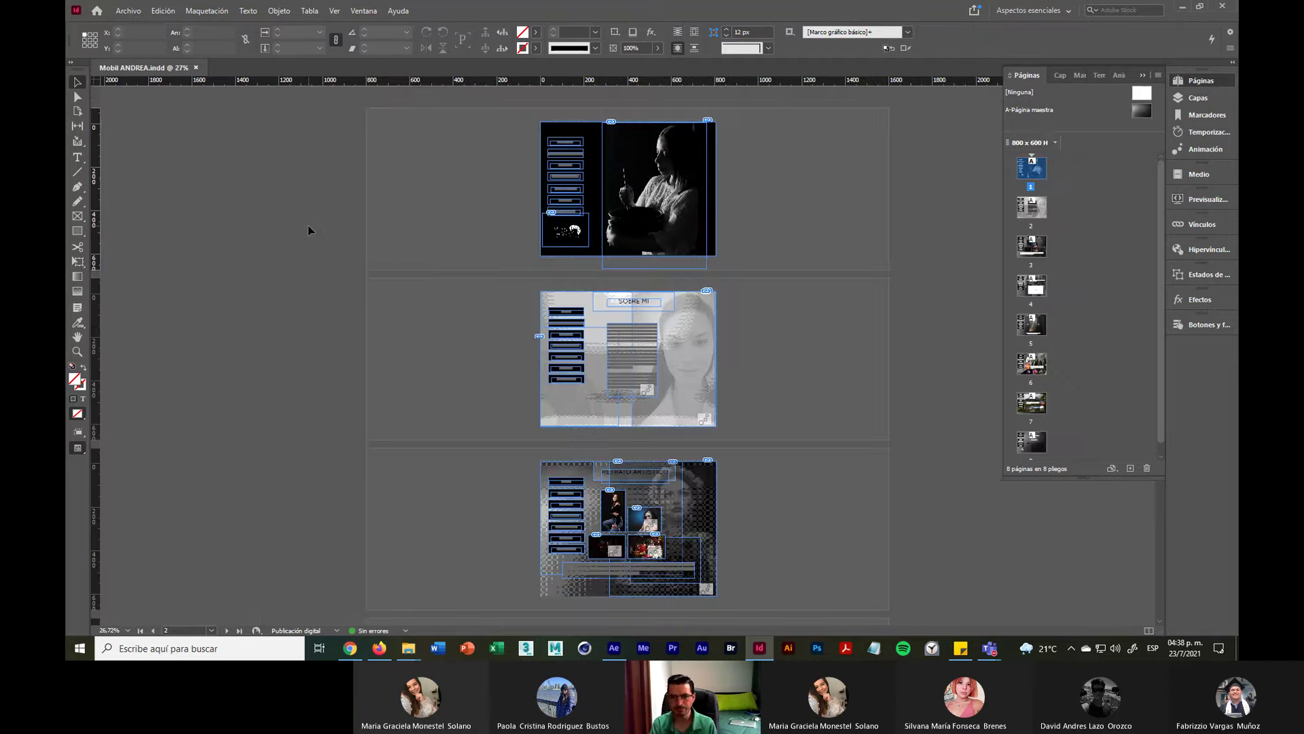
{"action": "left_click", "coordinate": [197, 69]}
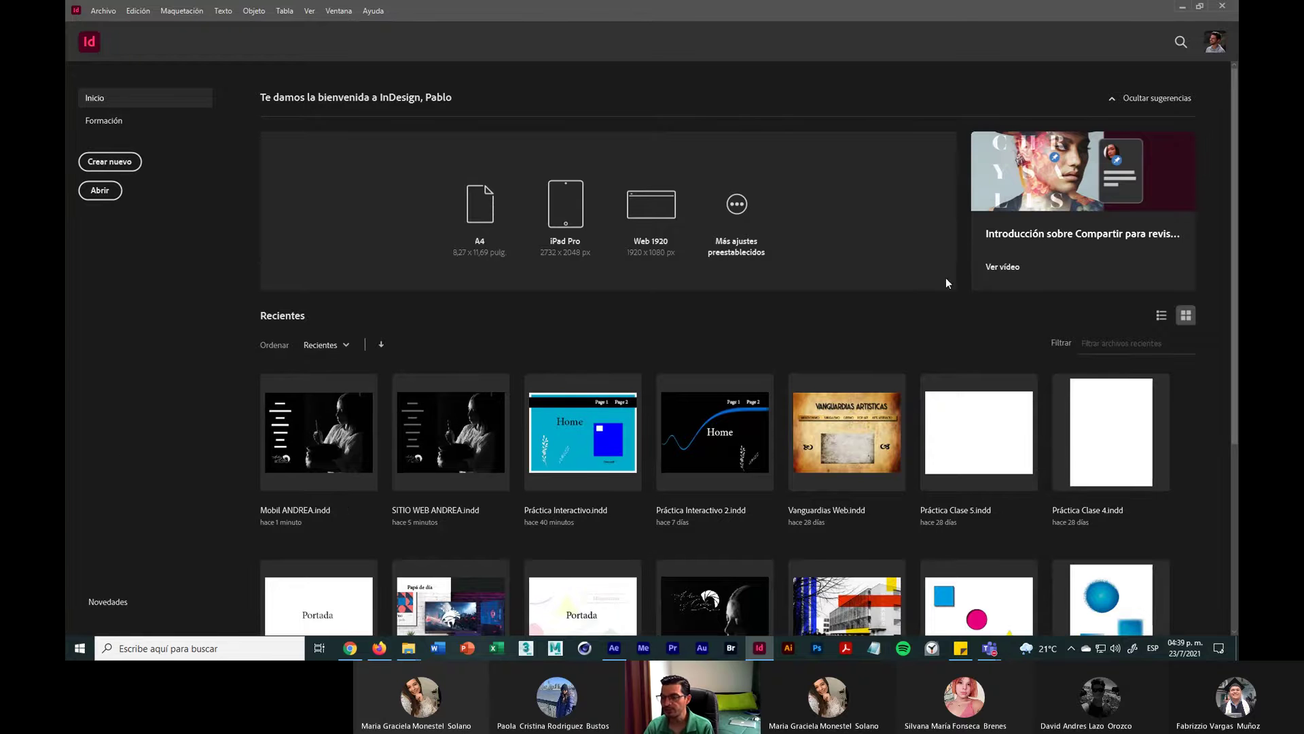
Step: Minimize InDesign and switch to the File Explorer window showing the 1 - Evaluaciones folder
{"action": "left_click", "coordinate": [1183, 9]}
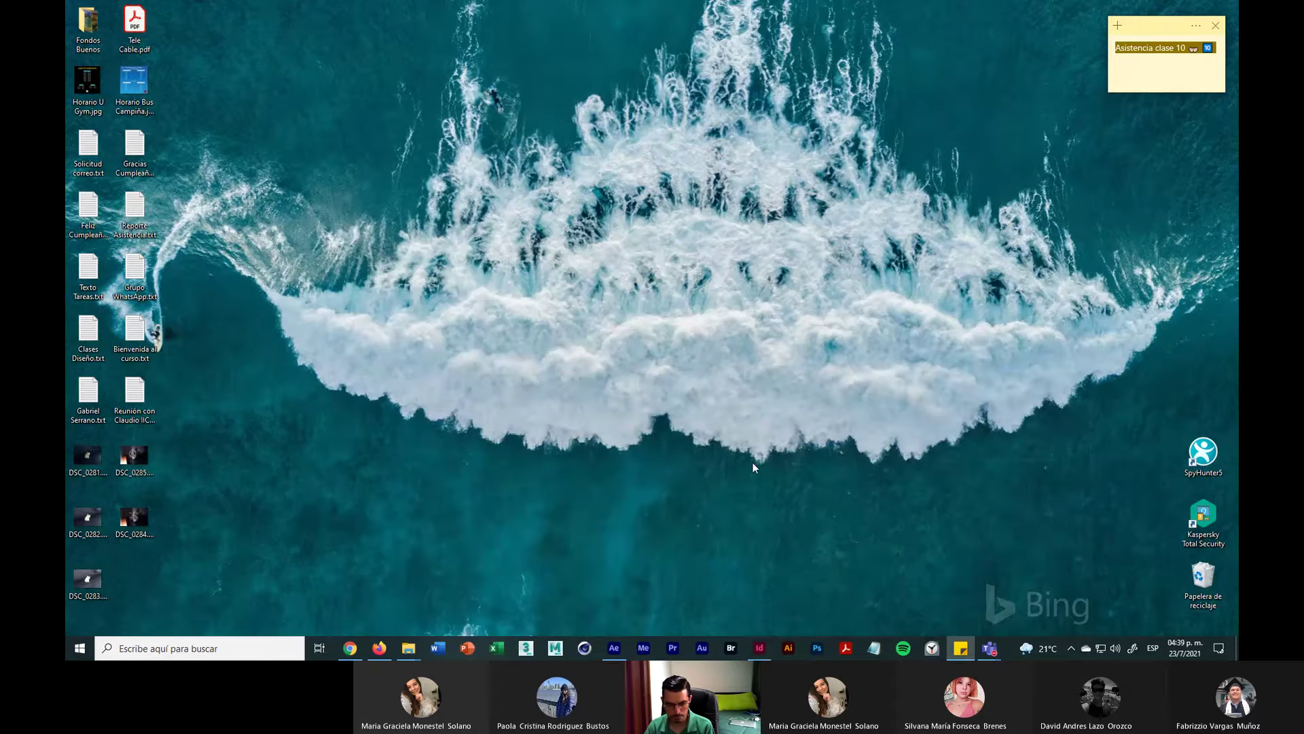
{"action": "left_click", "coordinate": [409, 648]}
{"action": "left_click", "coordinate": [428, 628]}
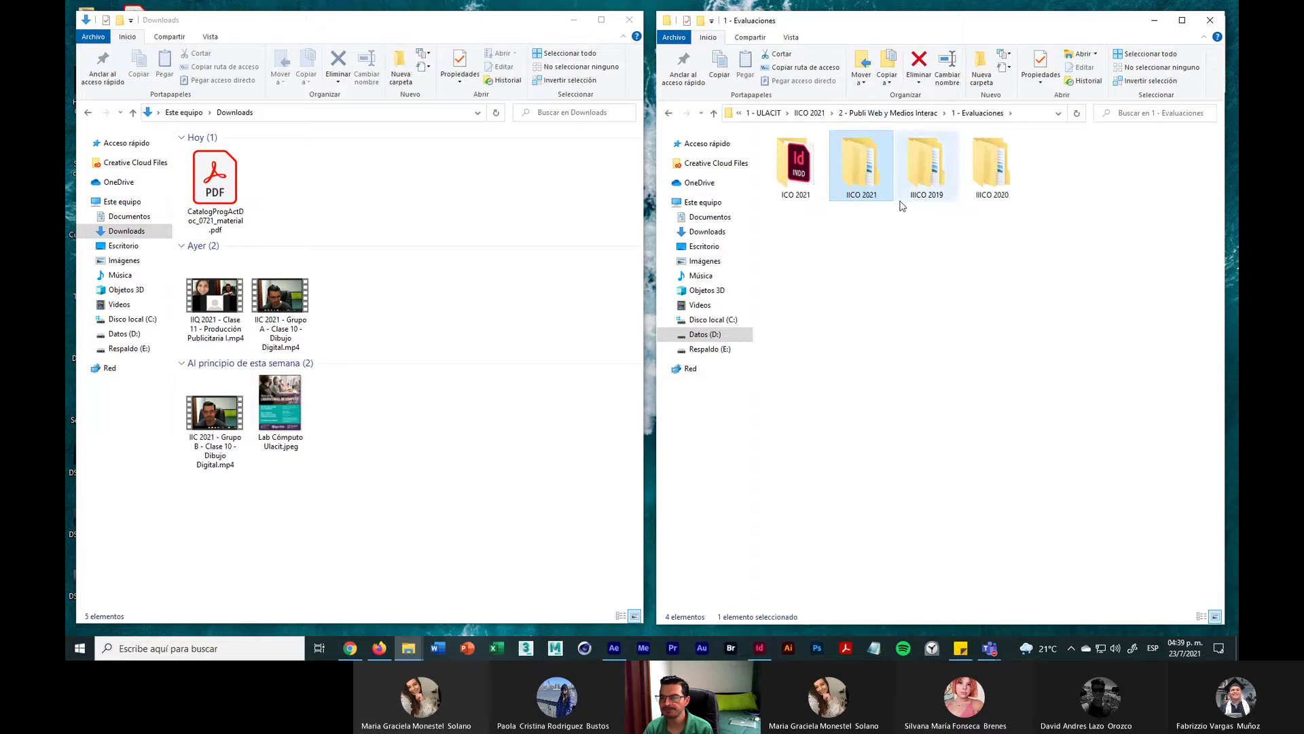
Step: Open the ICO 2021 folder inside 1 - Evaluaciones and locate the Mobil InDesign file
{"action": "left_click", "coordinate": [891, 114]}
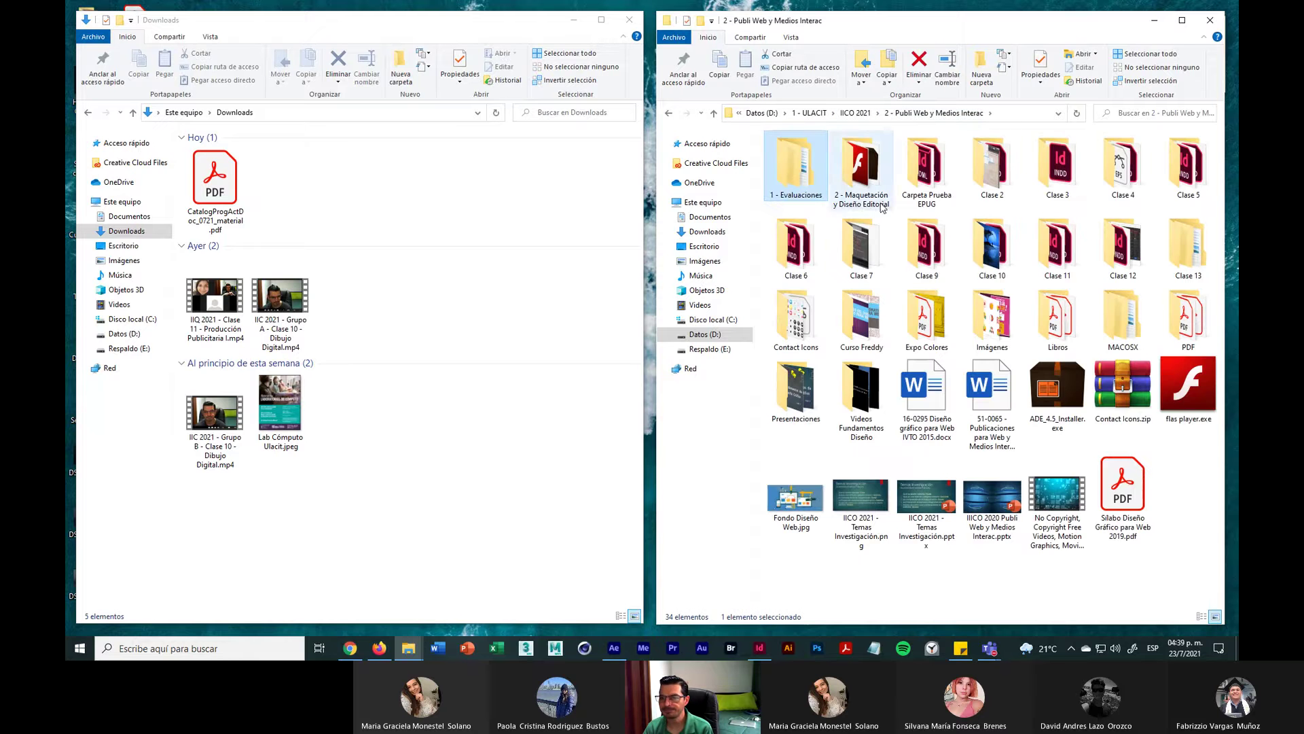
{"action": "double_click", "coordinate": [805, 170]}
{"action": "double_click", "coordinate": [804, 175]}
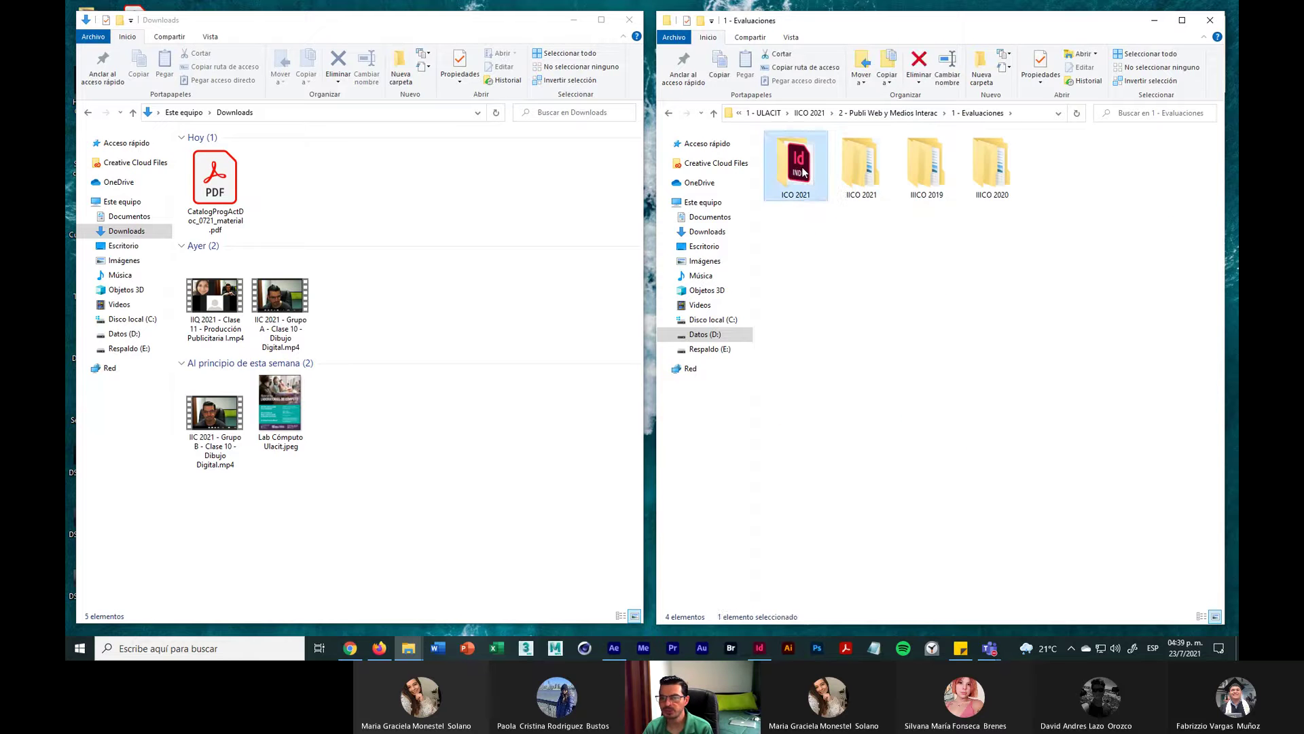
{"action": "left_click", "coordinate": [1068, 205]}
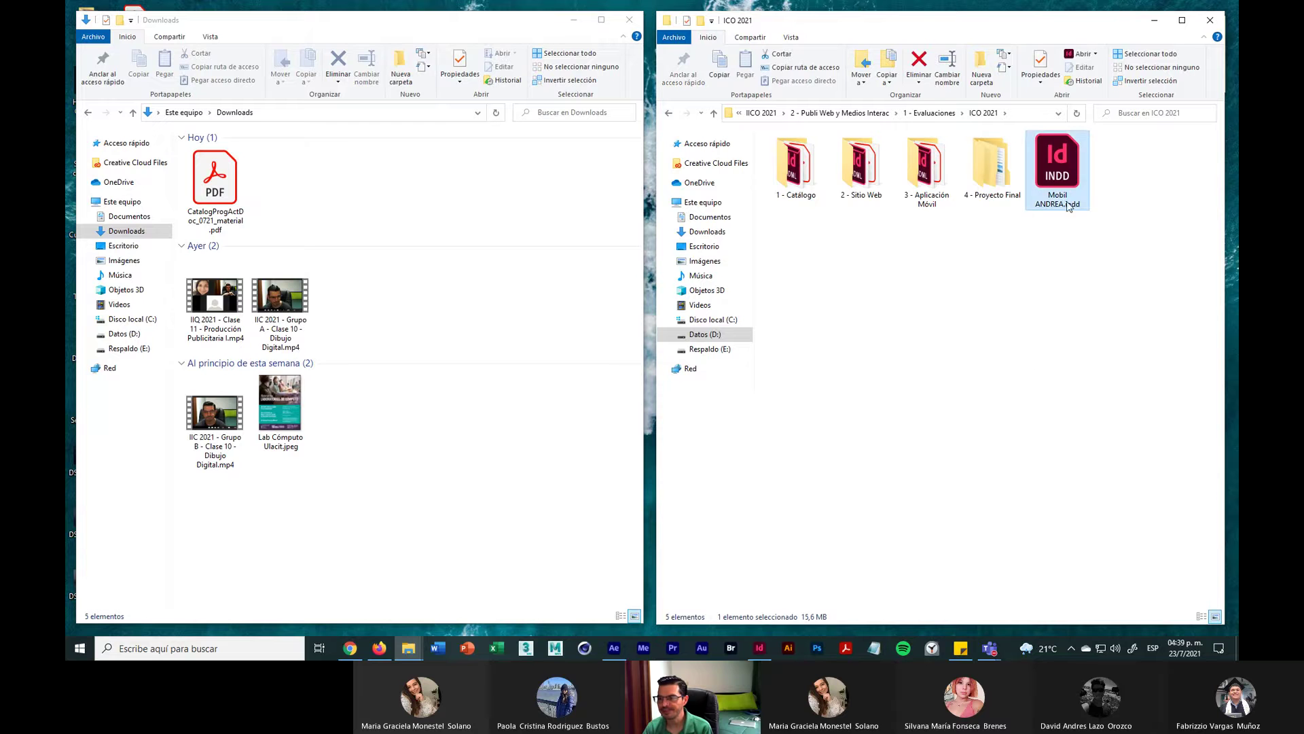
{"action": "left_click", "coordinate": [1041, 328]}
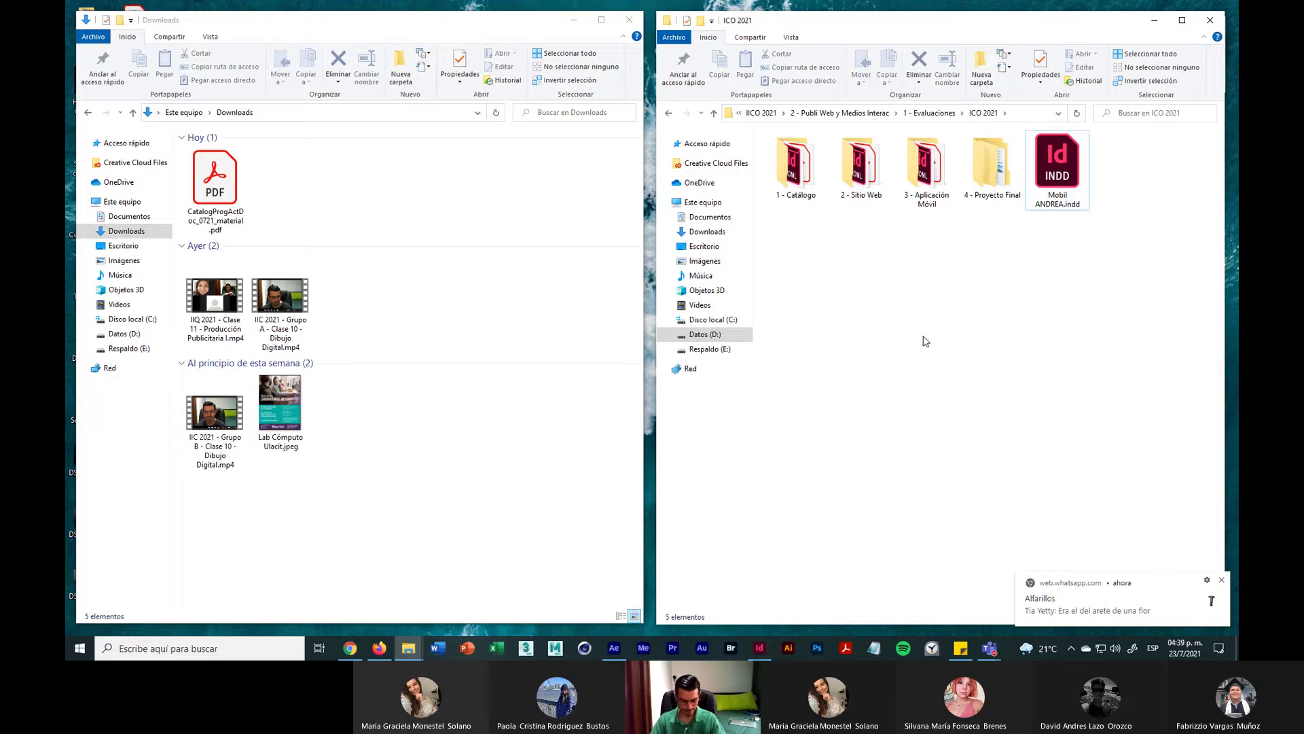
Step: Create a new folder named "4 - Aplicación Movil" inside ICO 2021
{"action": "key", "text": "ctrl+shift+n"}
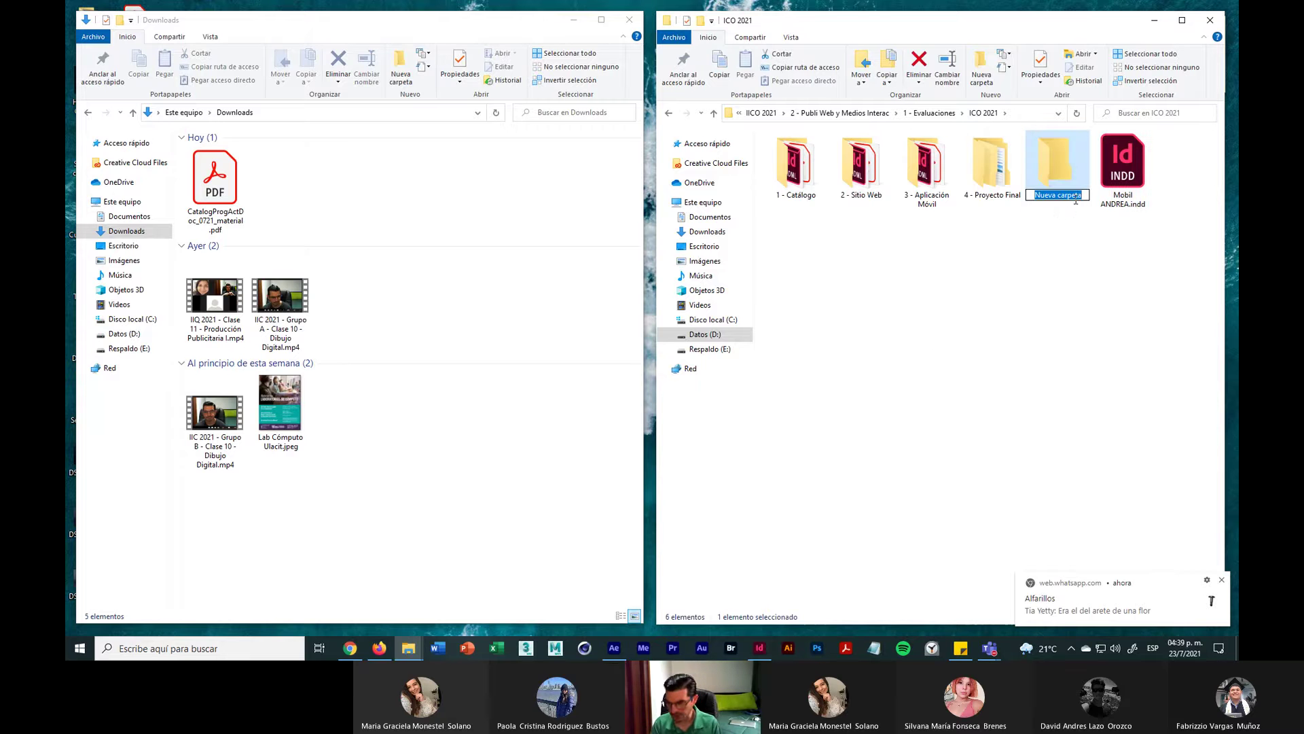
{"action": "type", "text": "4"}
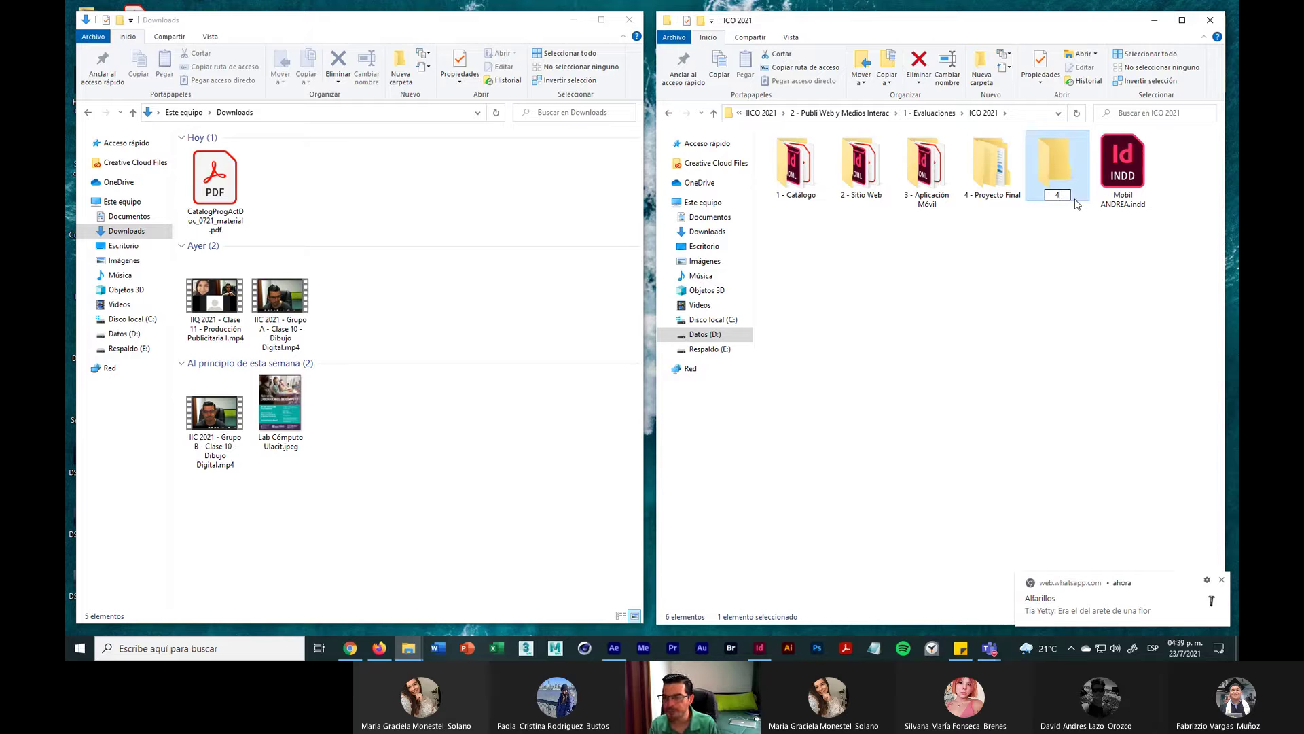
{"action": "type", "text": " -"}
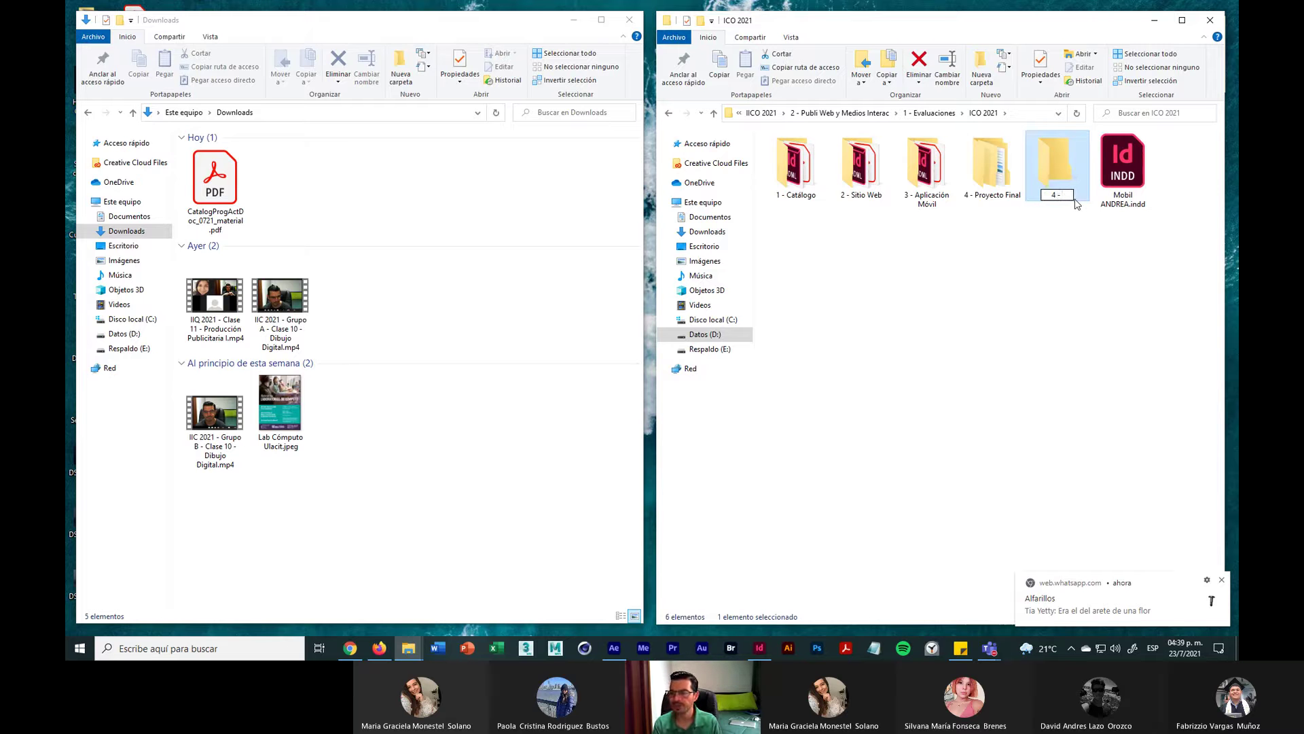
{"action": "type", "text": " Aplic"}
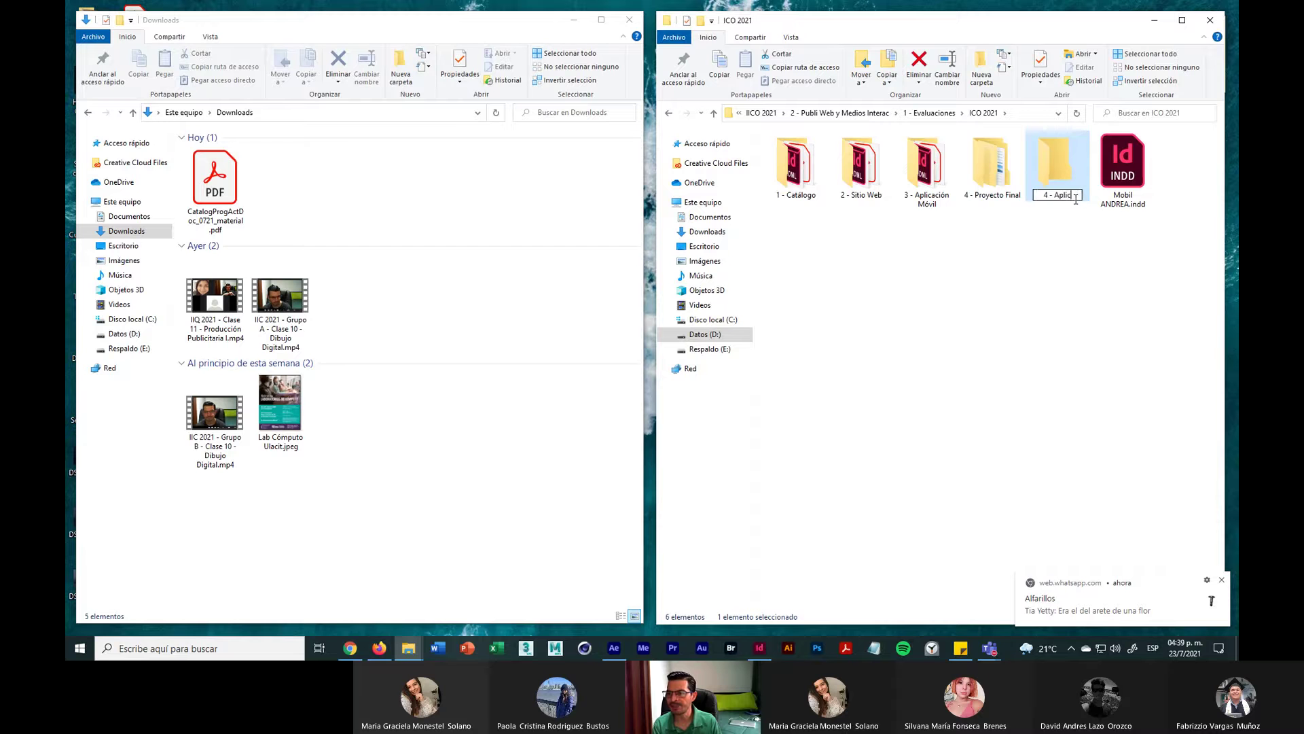
{"action": "type", "text": "ación Movi"}
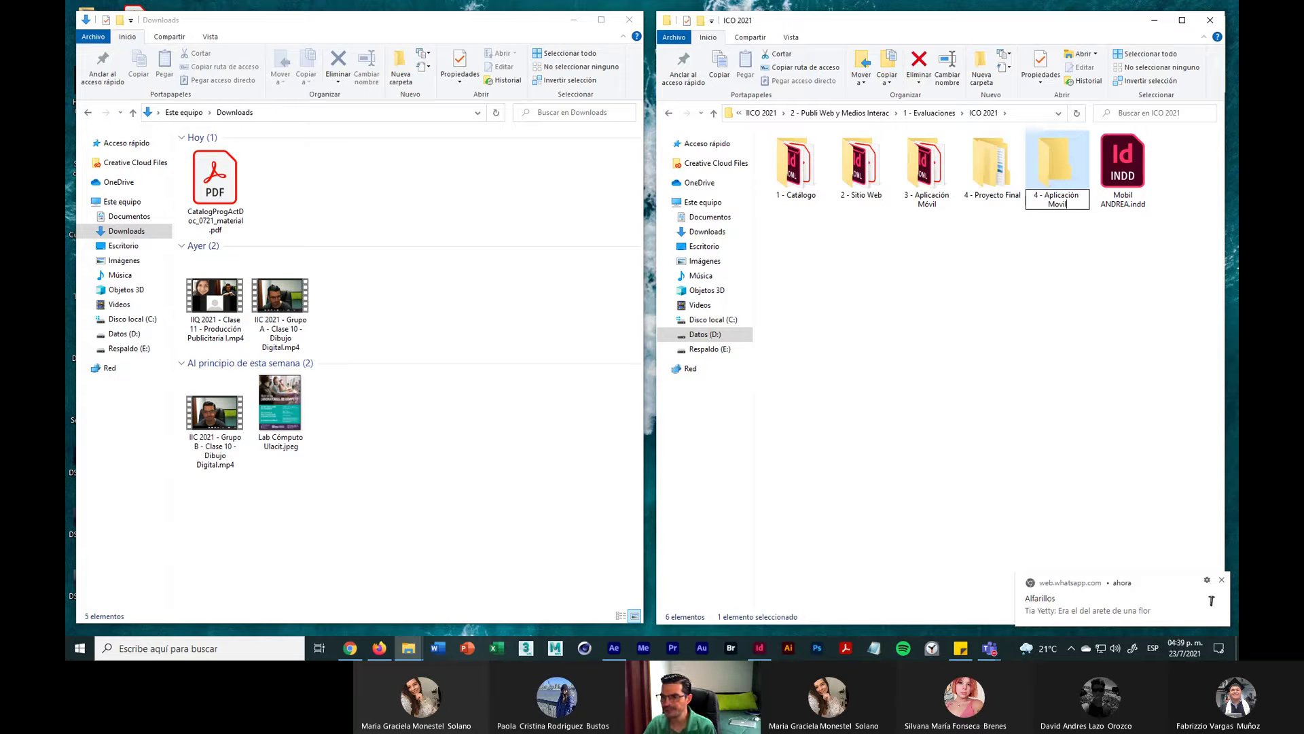
{"action": "type", "text": "l"}
{"action": "key", "text": "Return"}
{"action": "left_click", "coordinate": [938, 303]}
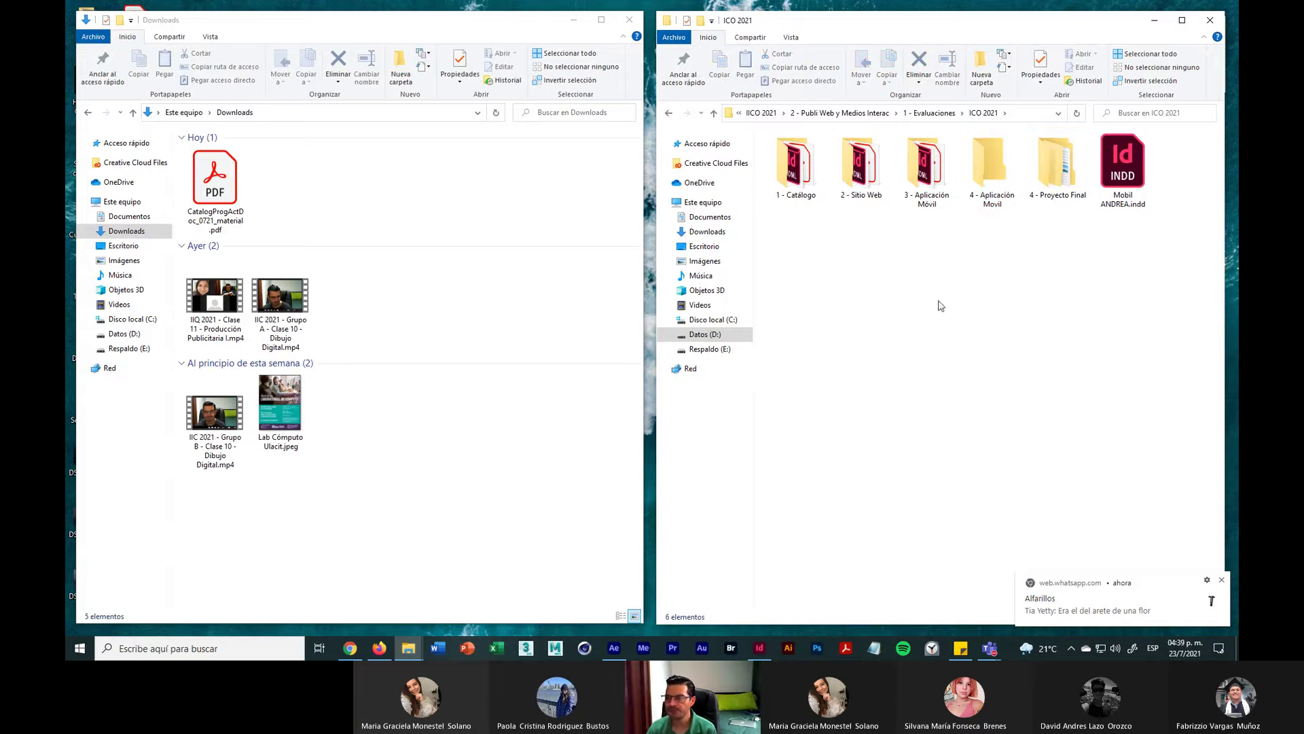
Step: Copy everything in the 2 - Sitio Web folder into the 4 - Aplicación Movil folder
{"action": "double_click", "coordinate": [867, 172]}
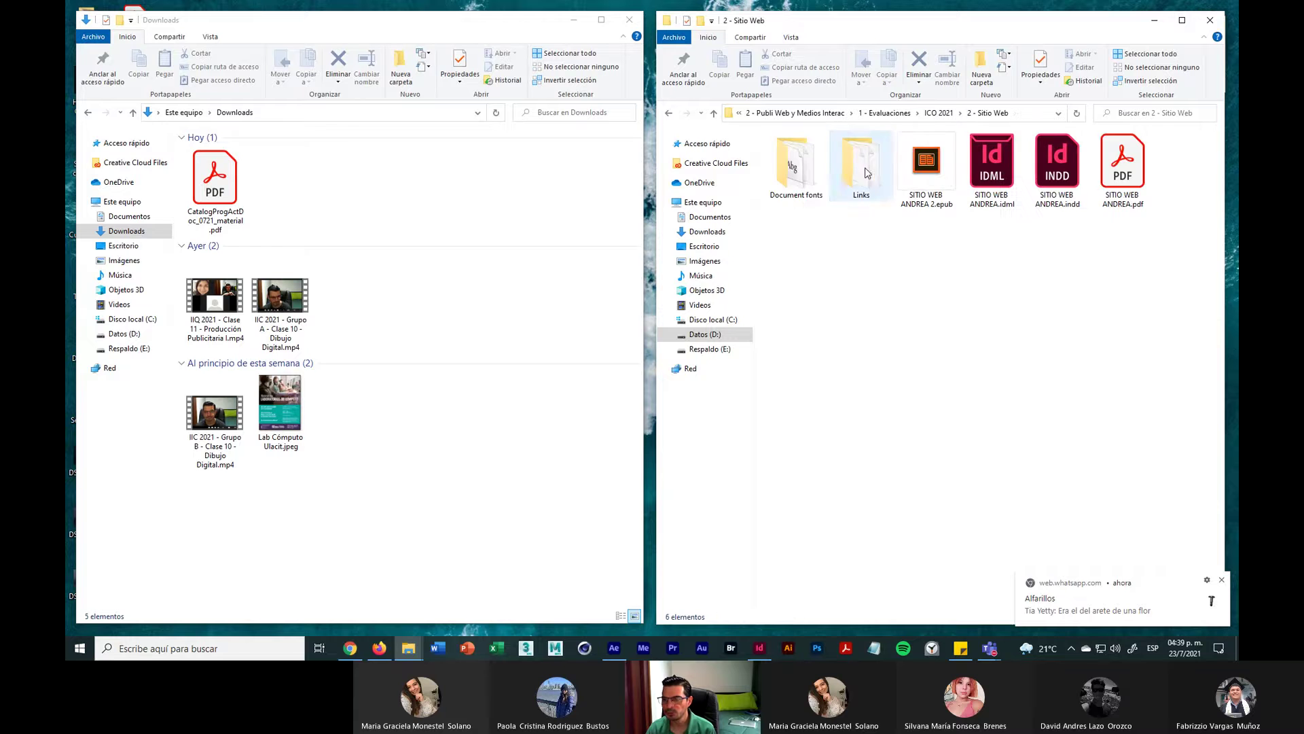
{"action": "left_click_drag", "start_coordinate": [1164, 253], "coordinate": [764, 132]}
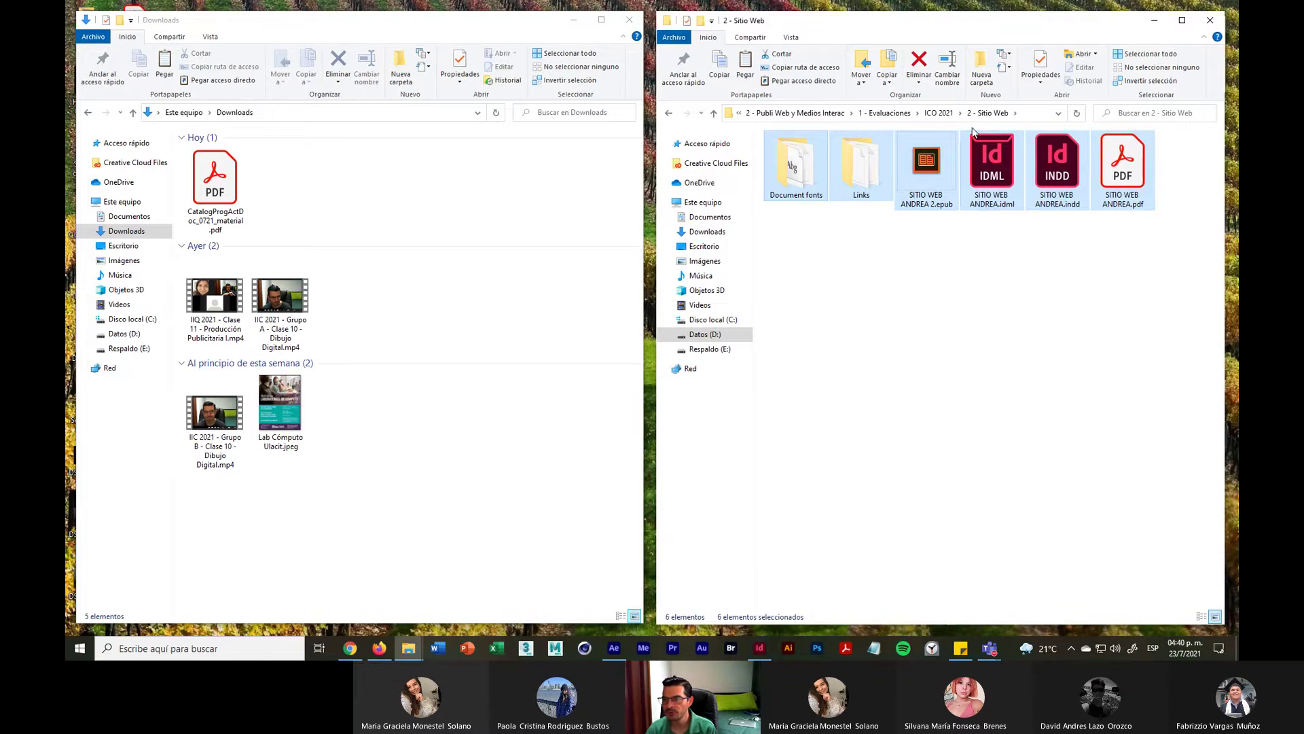
{"action": "left_click", "coordinate": [939, 113]}
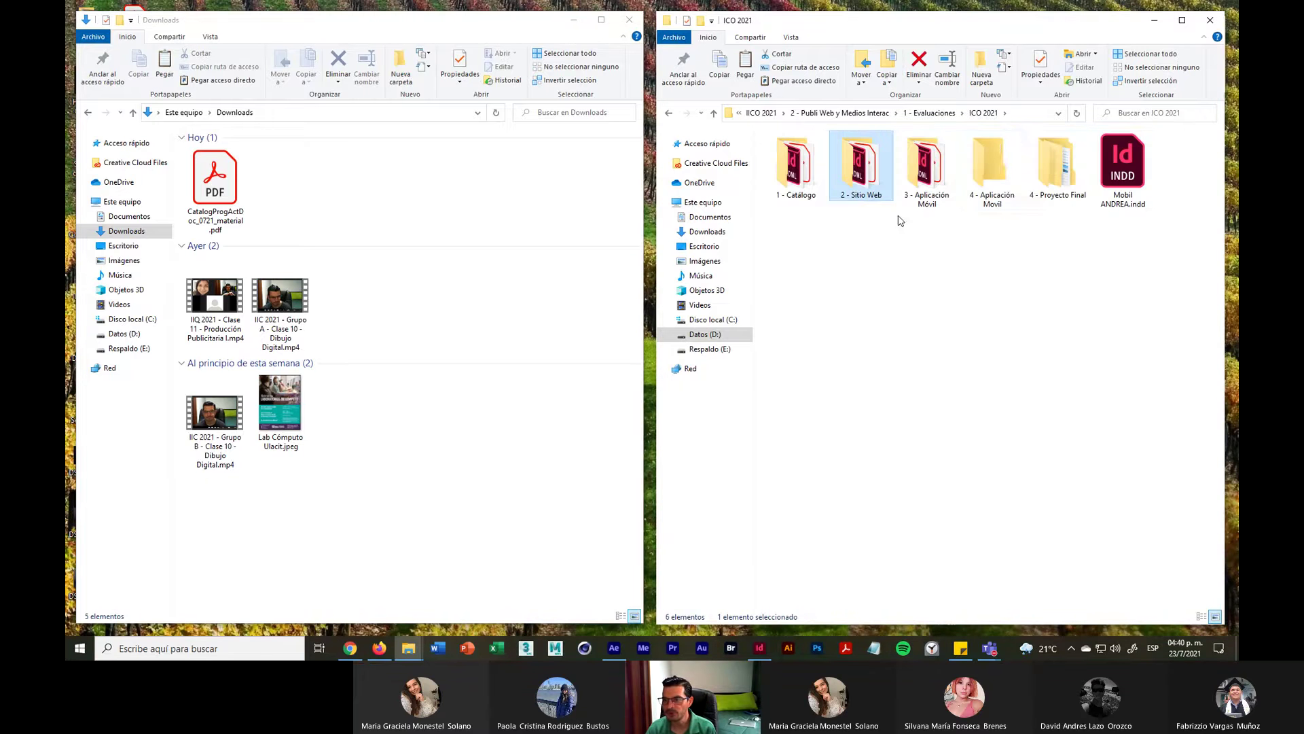
{"action": "double_click", "coordinate": [988, 158]}
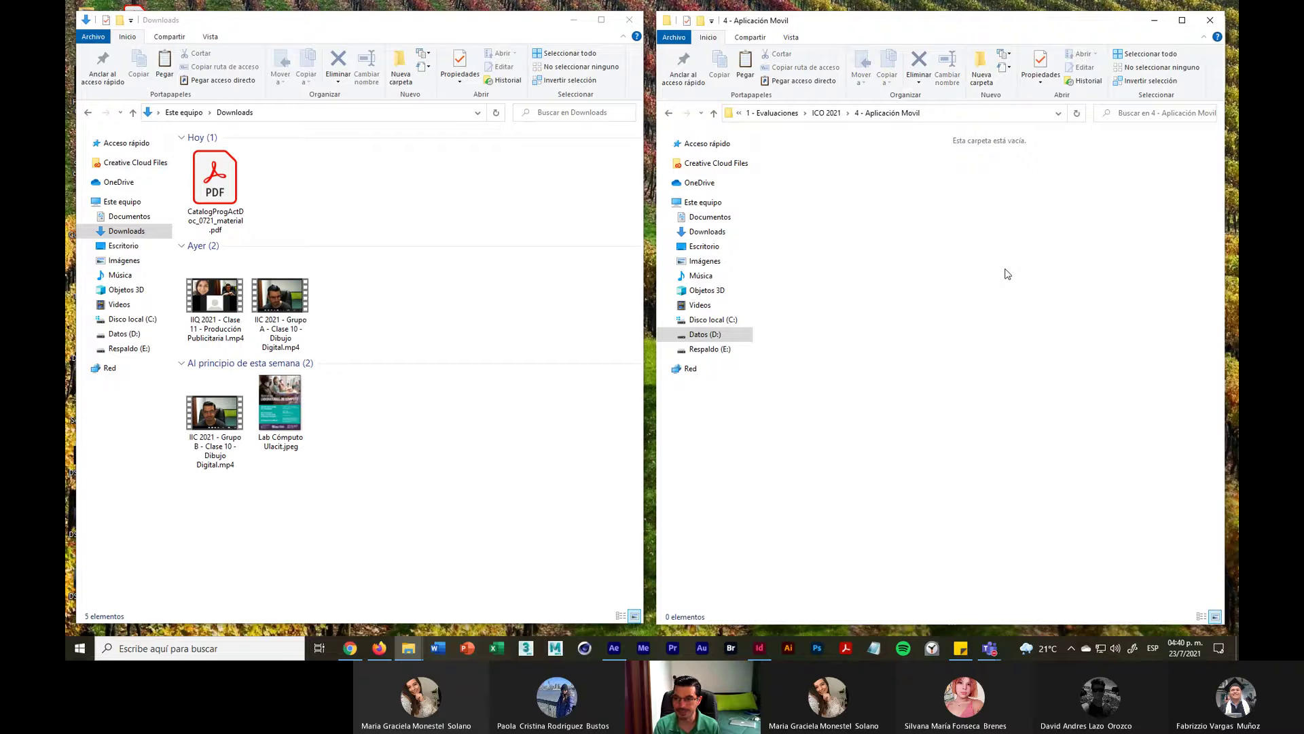
{"action": "key", "text": "ctrl+v"}
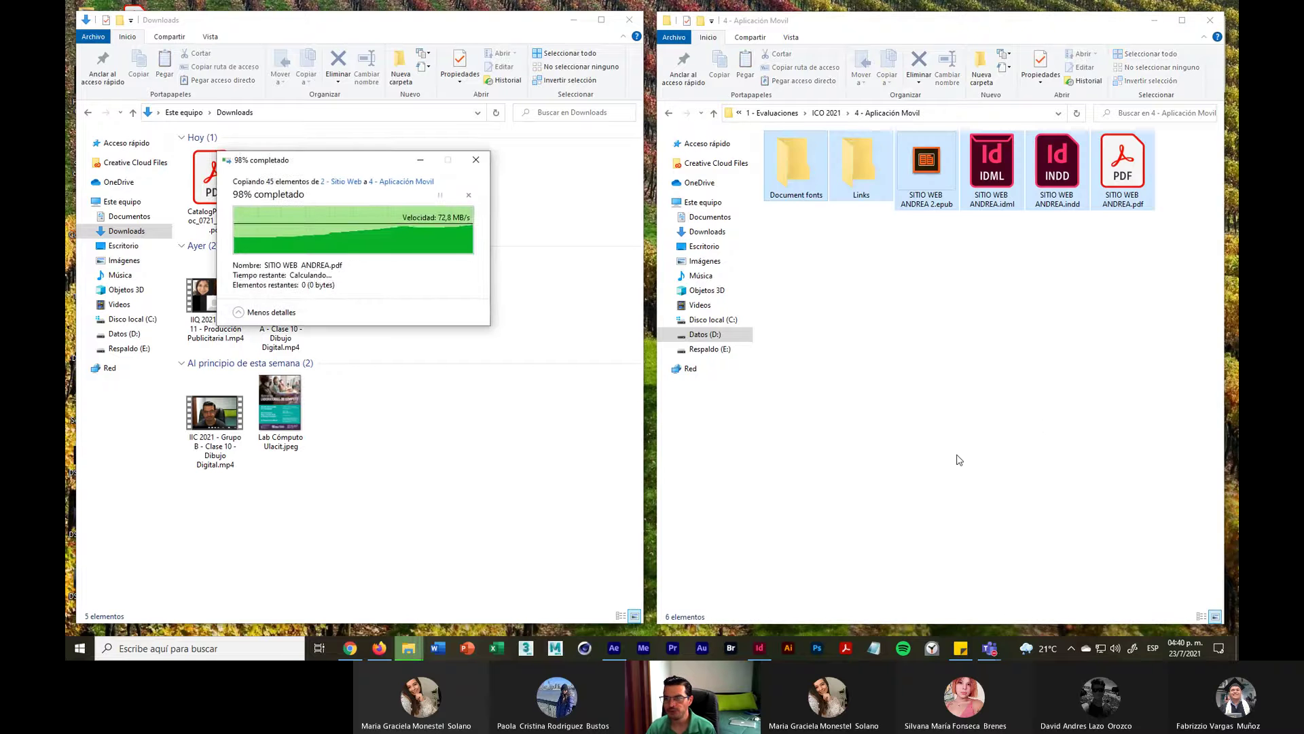
{"action": "left_click", "coordinate": [967, 371]}
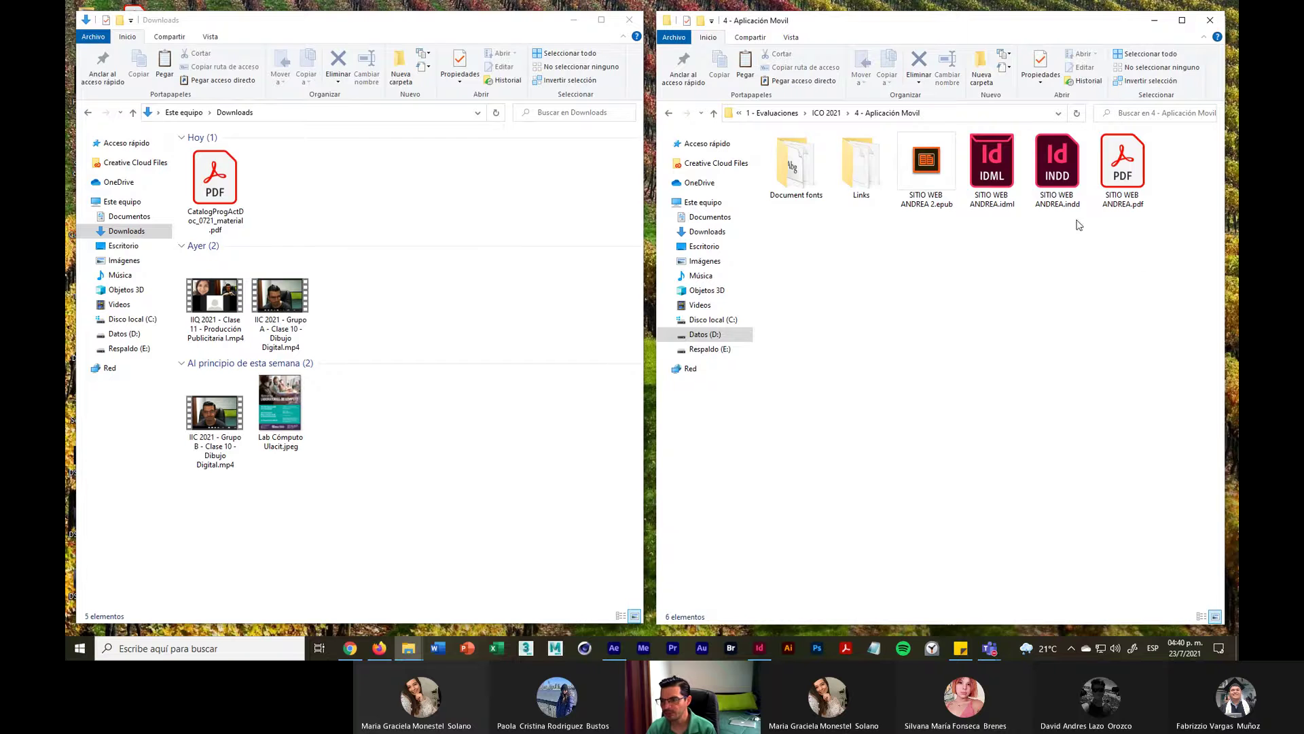
Step: Return to the ICO 2021 folder and delete the loose Mobil .indd file from it
{"action": "left_click", "coordinate": [1066, 178]}
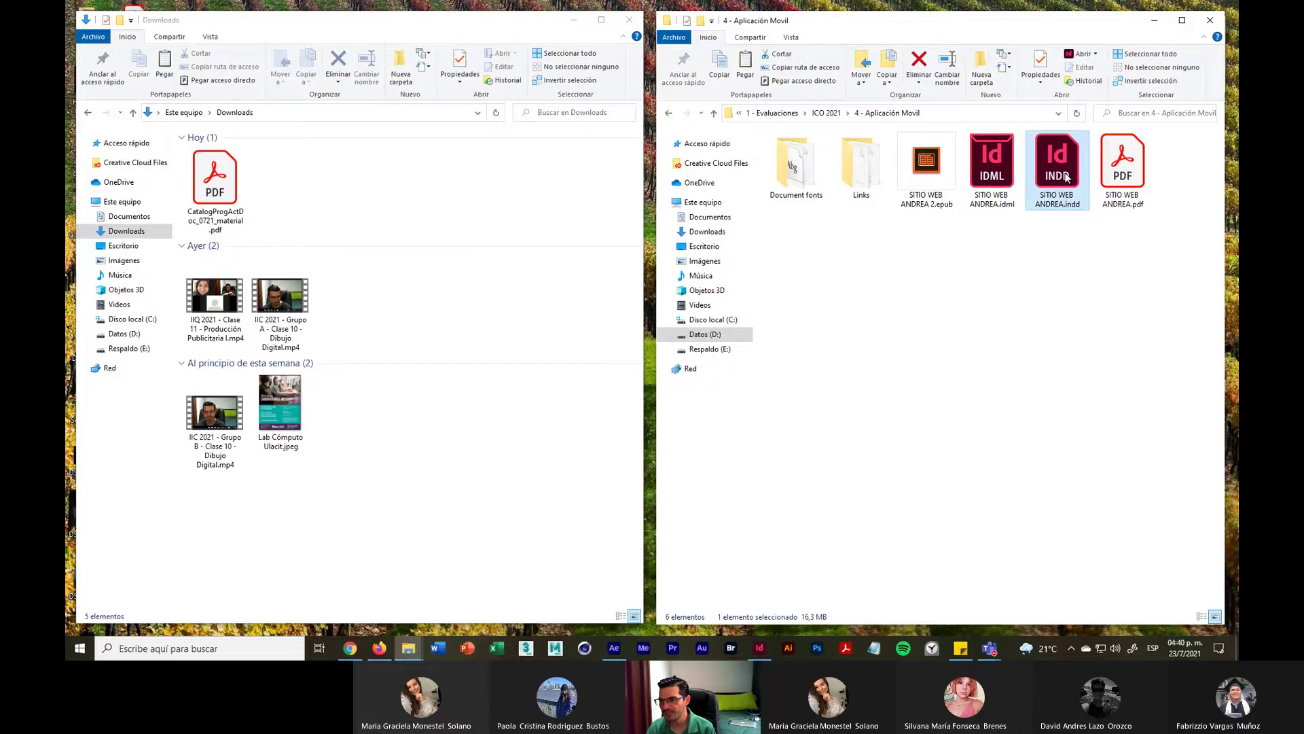
{"action": "left_click", "coordinate": [826, 113]}
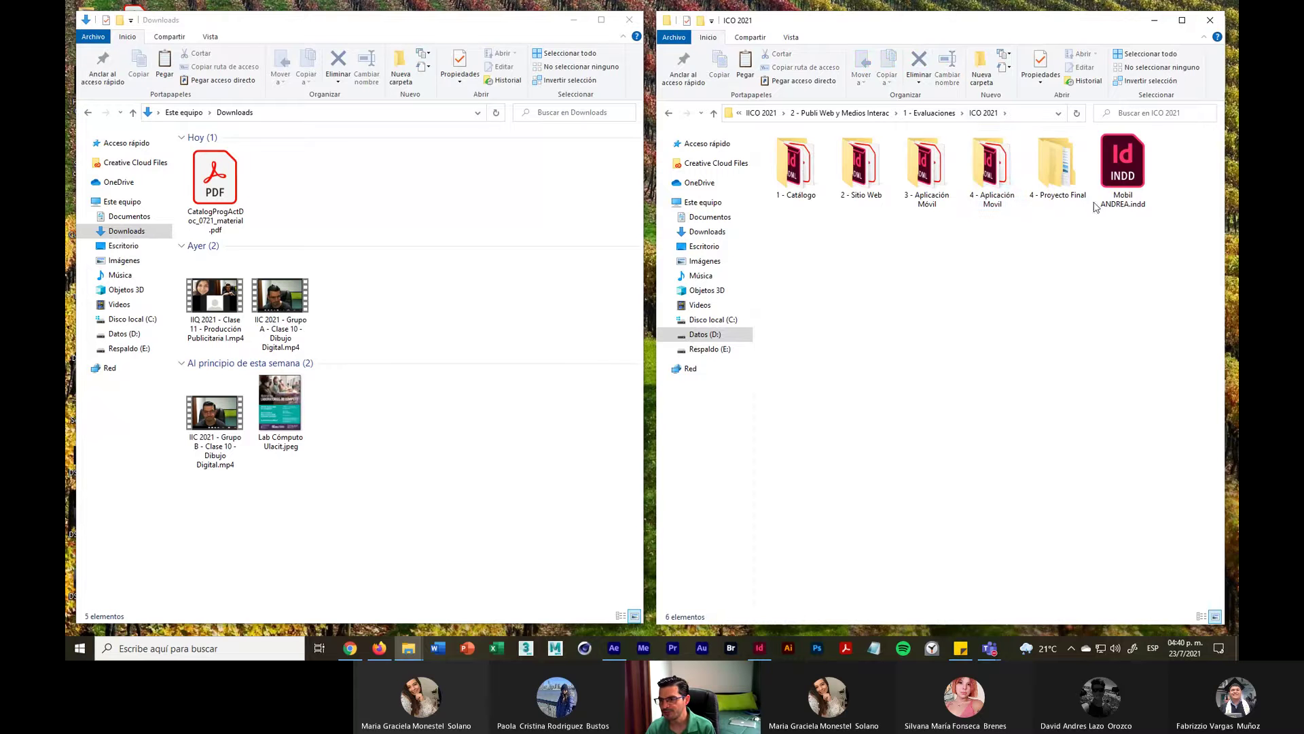
{"action": "left_click", "coordinate": [1112, 174]}
{"action": "key", "text": "Delete"}
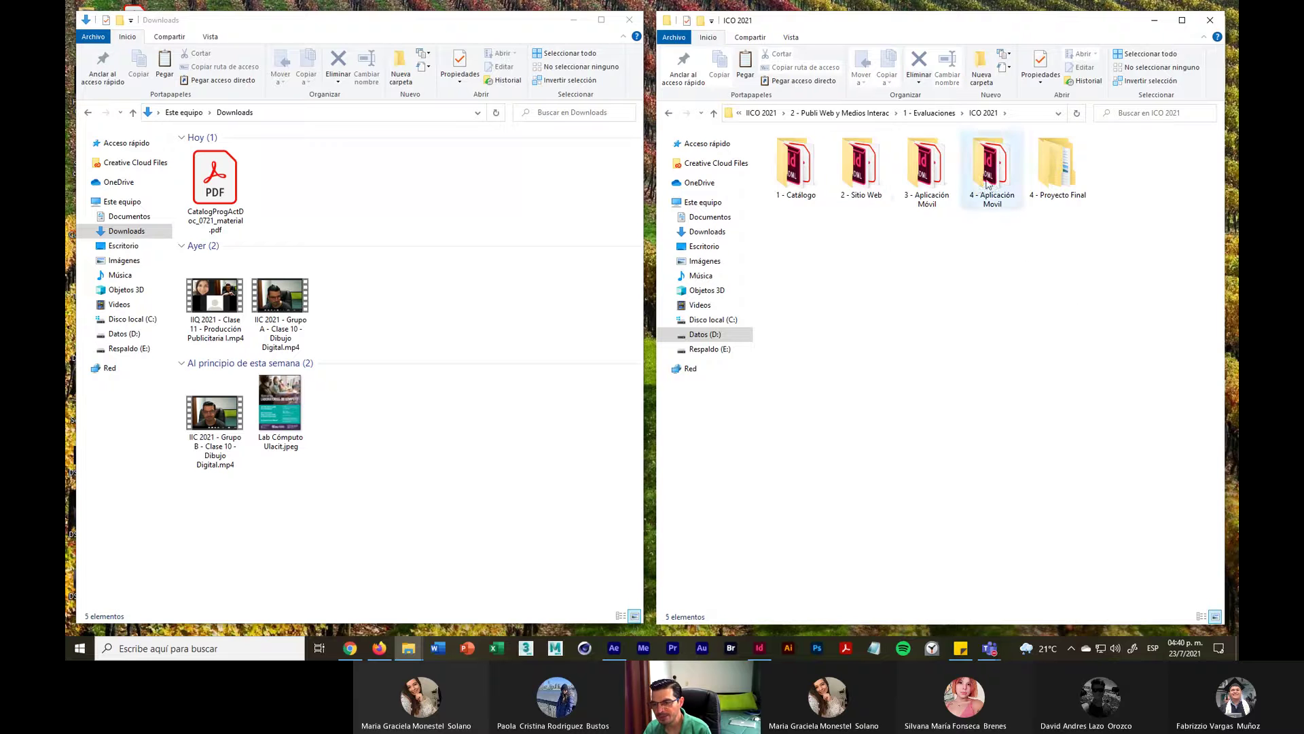
Step: Compare the contents of the 2 - Sitio Web folder with the copies in 4 - Aplicación Movil
{"action": "left_click", "coordinate": [870, 183]}
{"action": "double_click", "coordinate": [870, 183]}
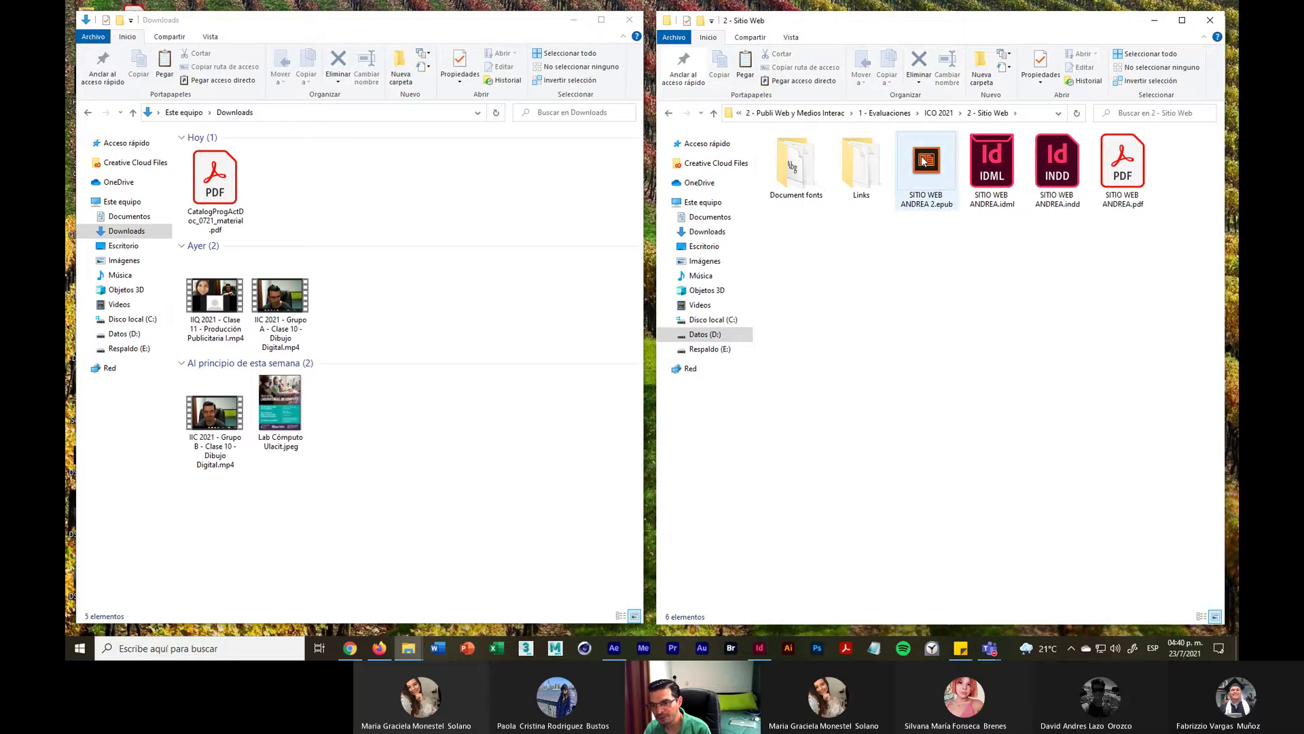
{"action": "left_click", "coordinate": [937, 114]}
{"action": "double_click", "coordinate": [975, 197]}
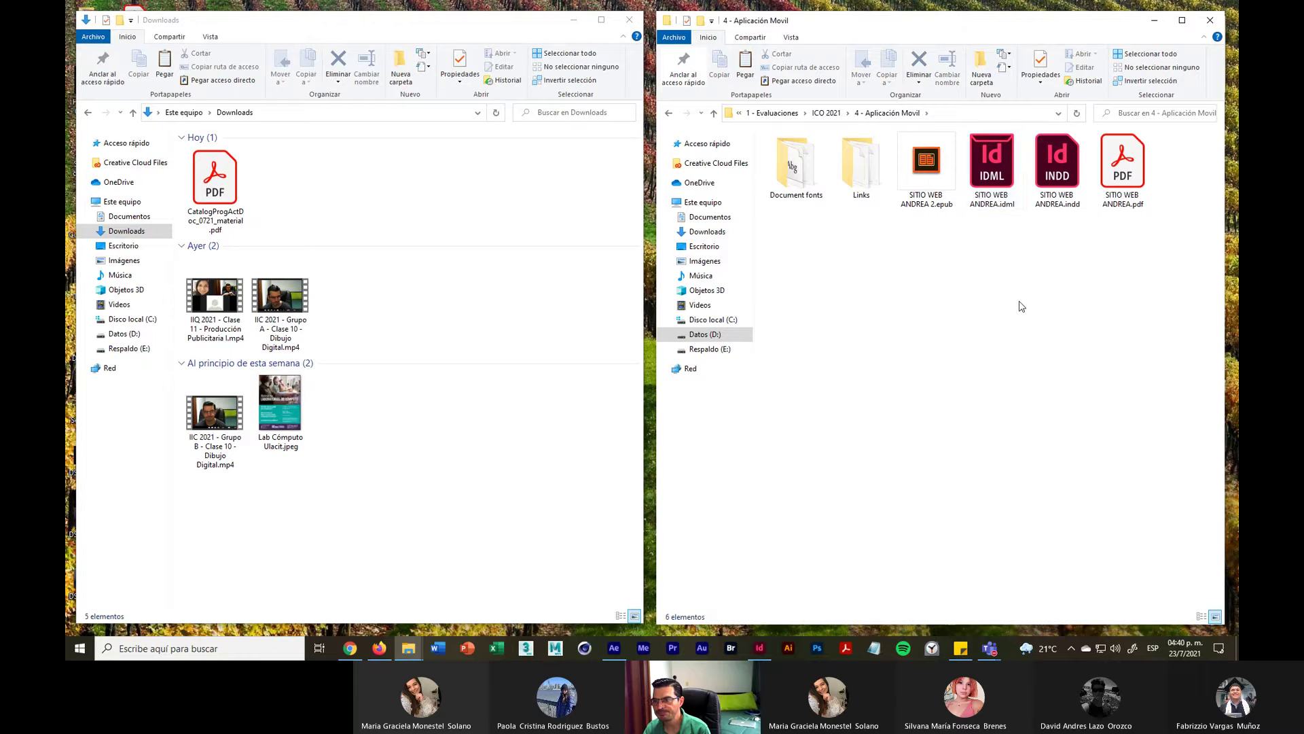
{"action": "left_click", "coordinate": [987, 211]}
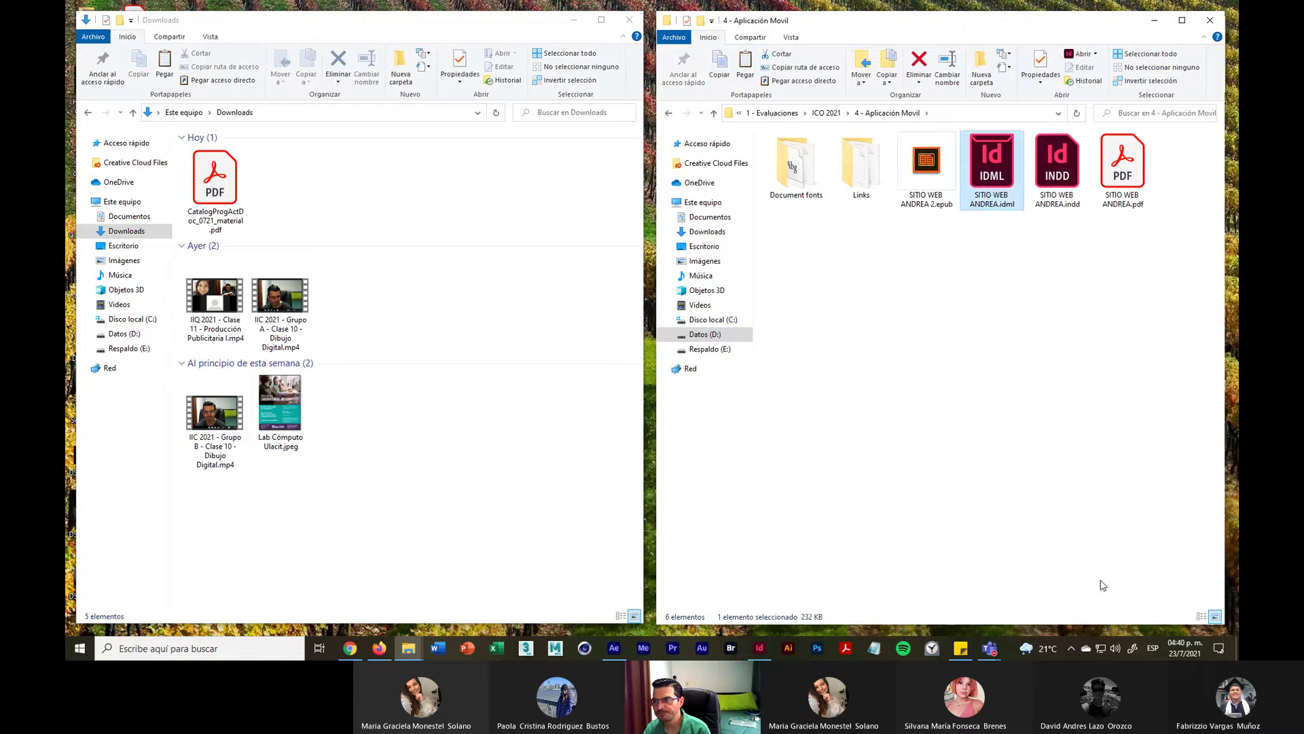
{"action": "left_click", "coordinate": [1056, 384]}
Step: Rename the copied .indd file in 4 - Aplicación Movil, replacing "SITIO WEB" with "Mobil" in its name
{"action": "left_click", "coordinate": [1056, 204]}
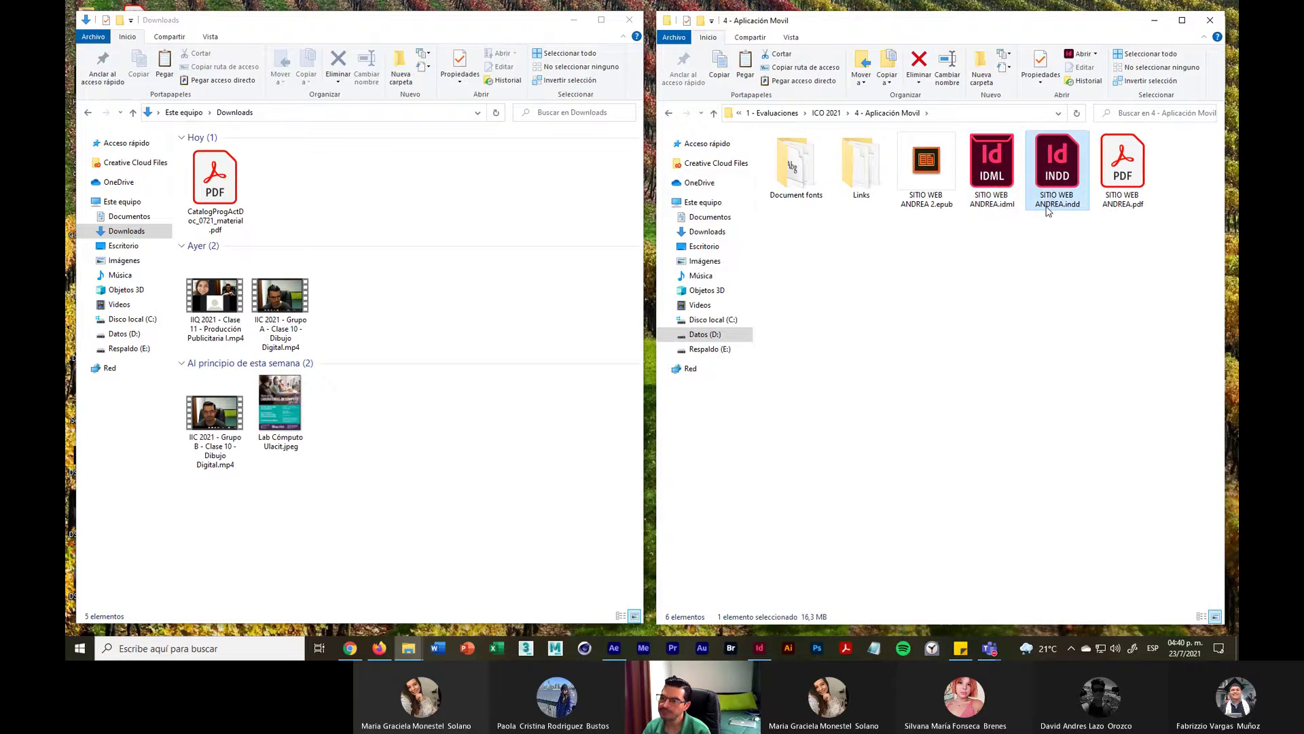
{"action": "left_click", "coordinate": [1047, 205]}
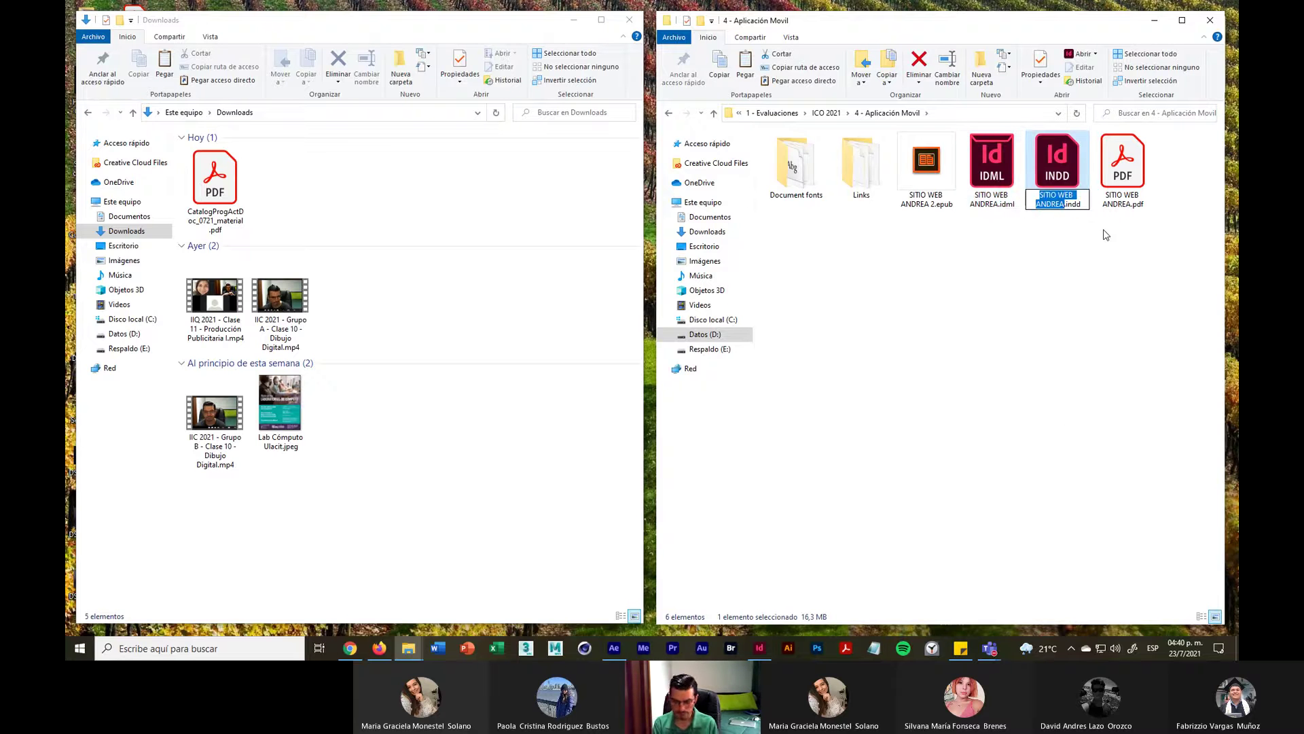
{"action": "key", "text": "Left"}
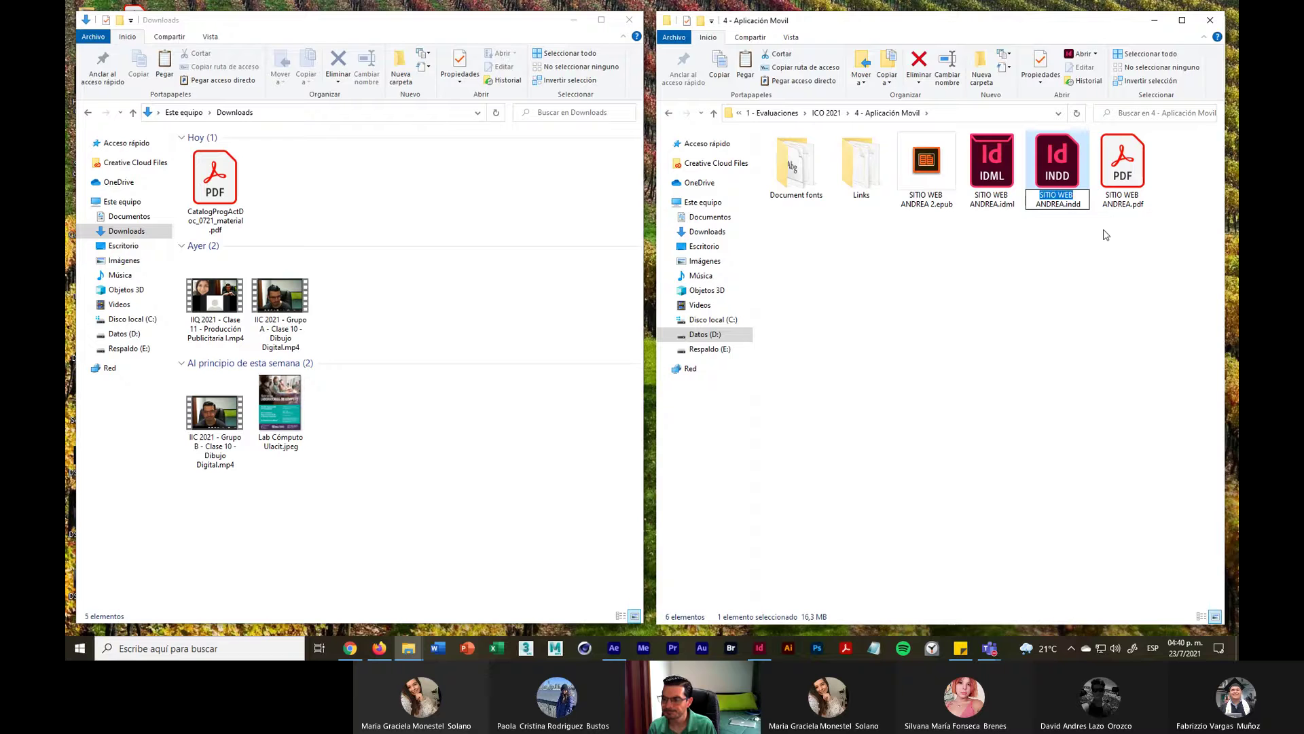
{"action": "type", "text": "Mo"}
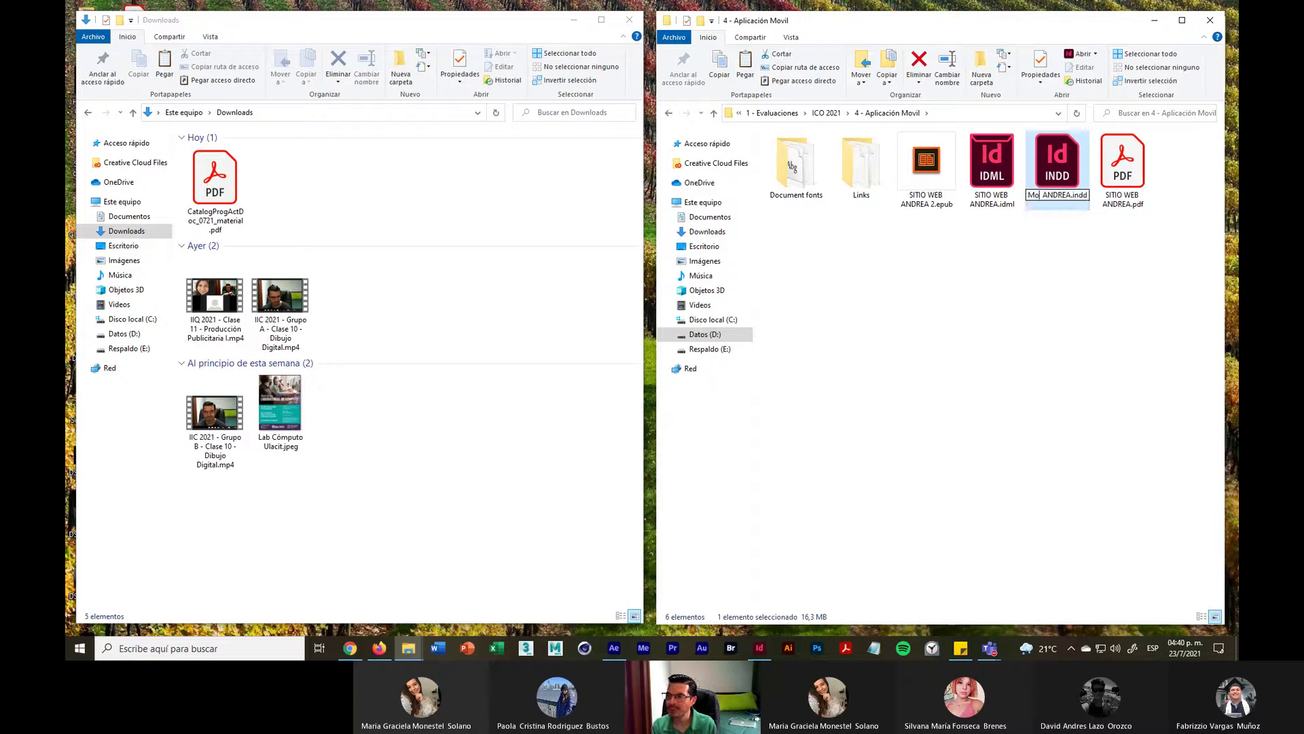
{"action": "type", "text": "bil"}
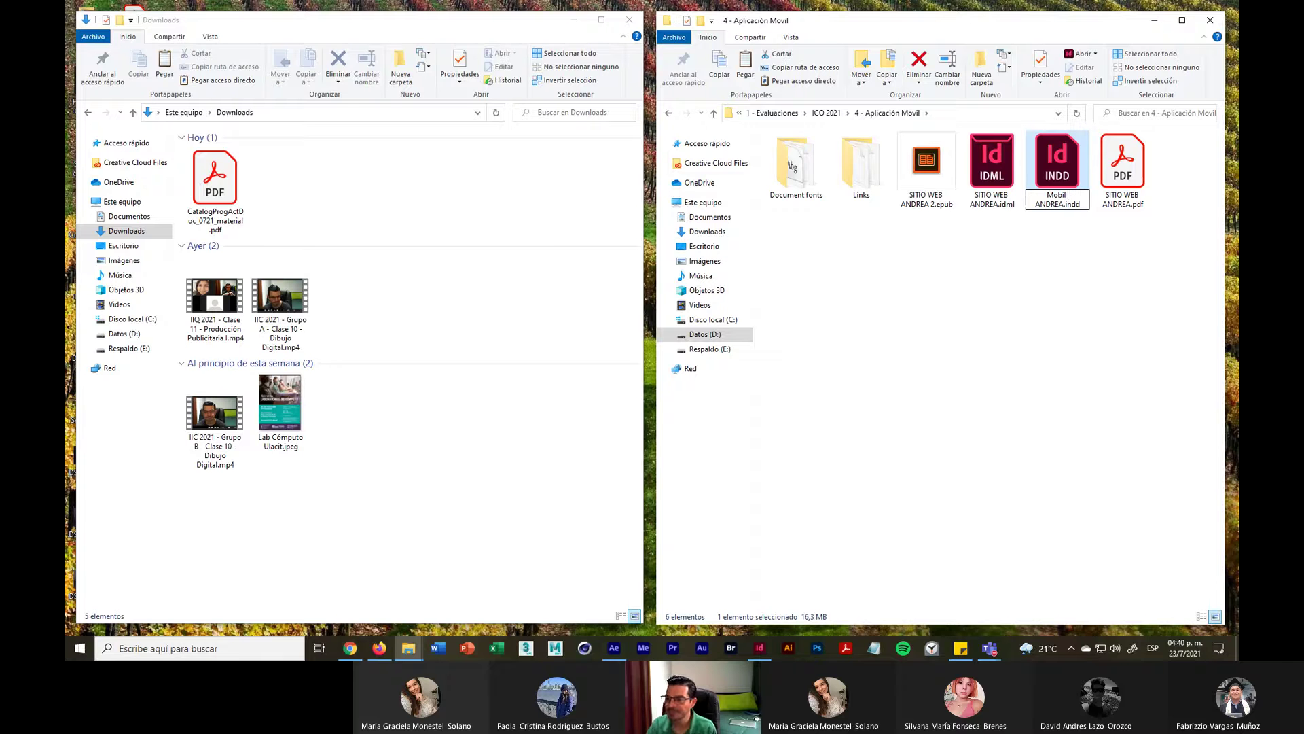
{"action": "left_click", "coordinate": [1065, 364]}
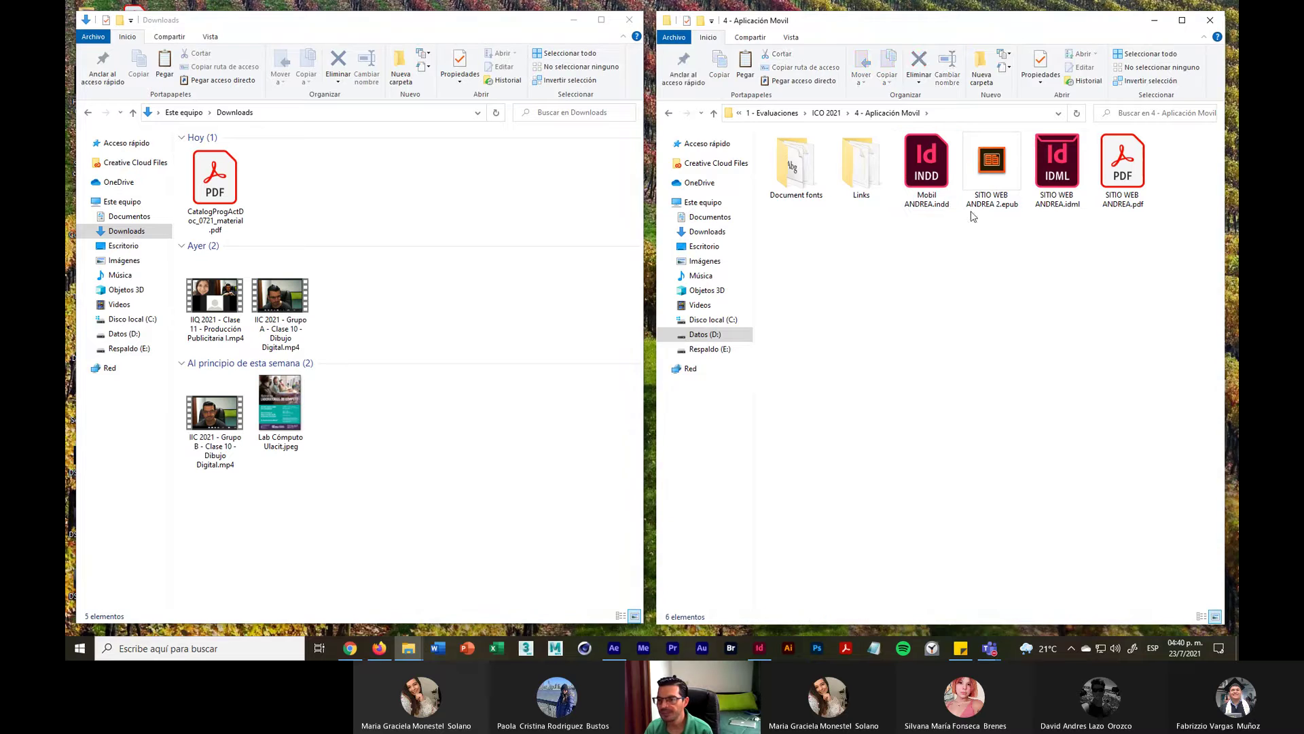
Step: Give the copied .idml file the same Mobil name as the .indd file
{"action": "left_click", "coordinate": [1057, 166]}
{"action": "key", "text": "F2"}
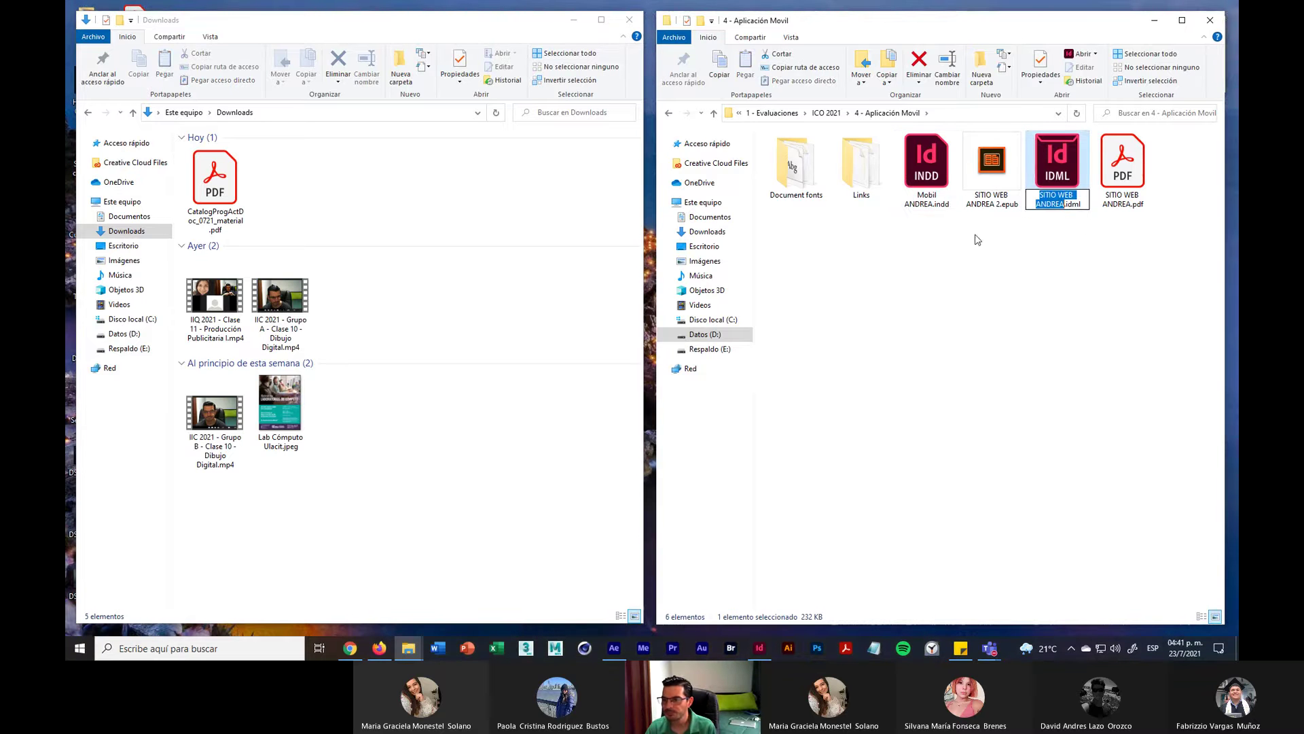
{"action": "left_click", "coordinate": [921, 197]}
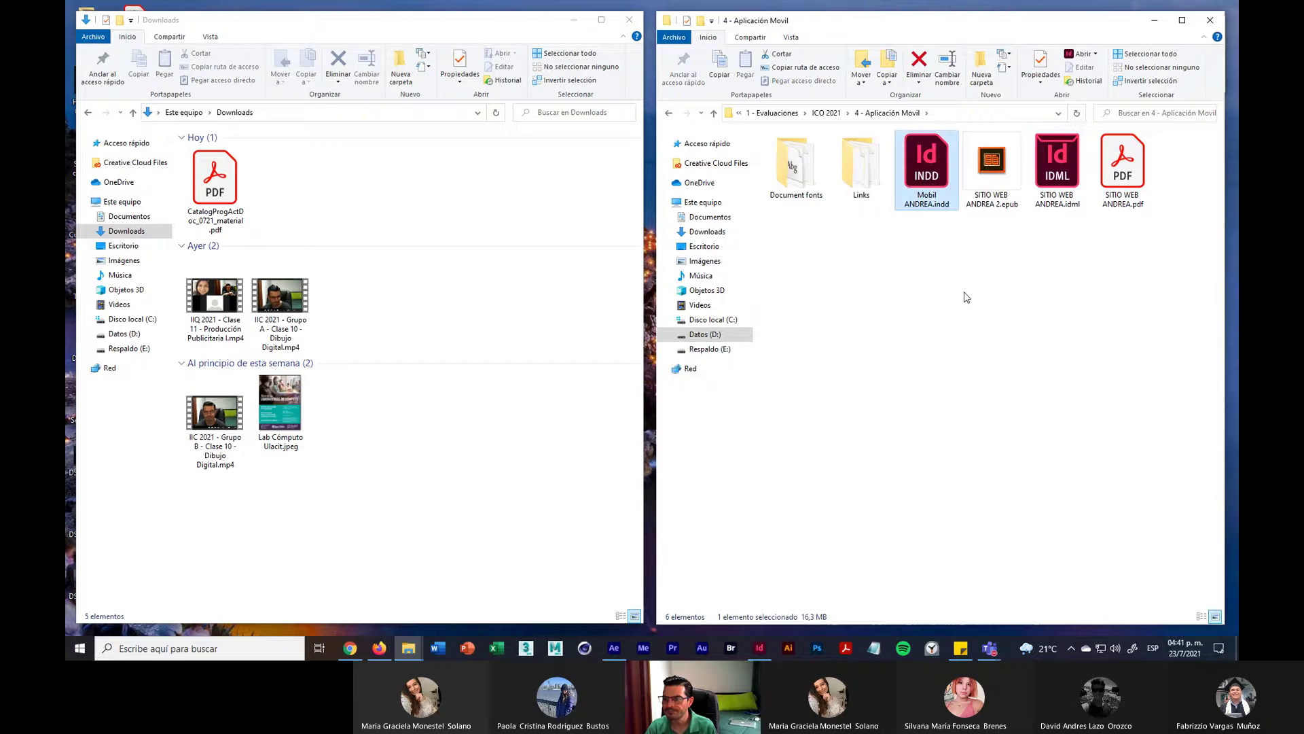
{"action": "key", "text": "F2"}
{"action": "key", "text": "ctrl+c"}
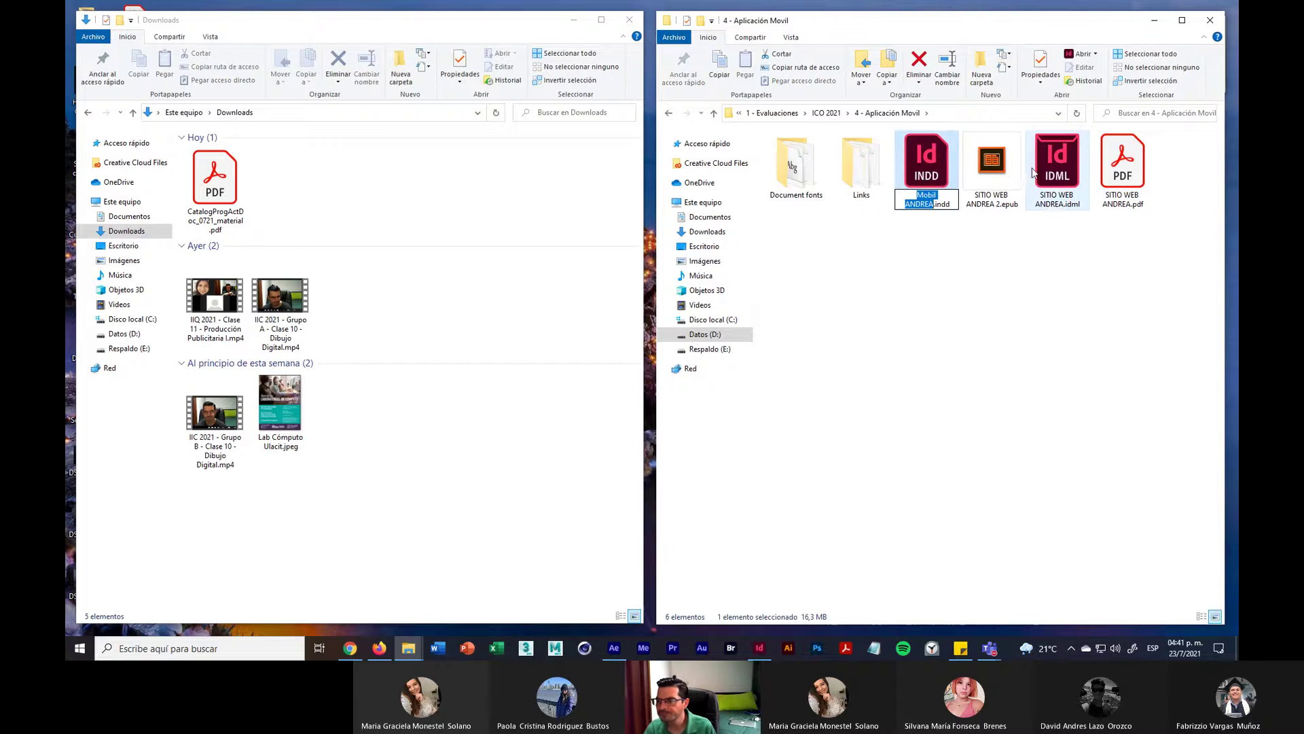
{"action": "left_click", "coordinate": [1053, 175]}
{"action": "left_click", "coordinate": [1051, 198]}
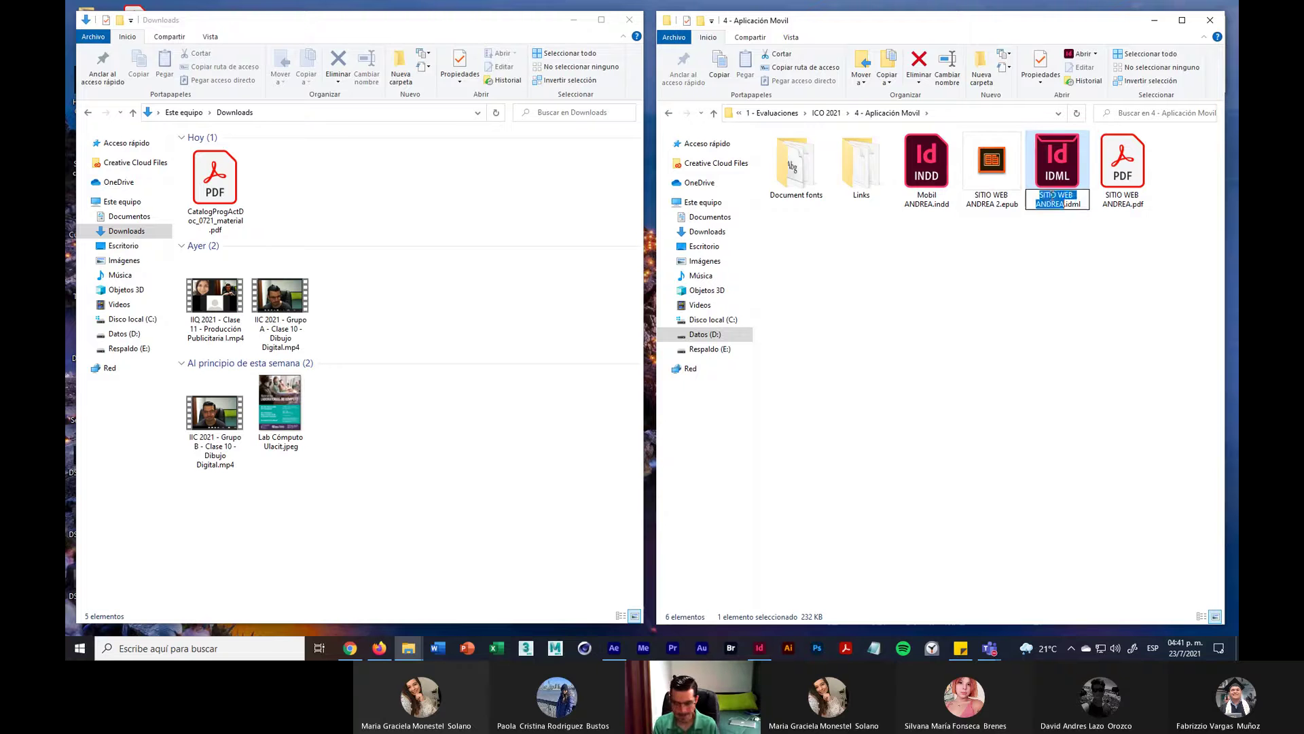
{"action": "key", "text": "ctrl+v"}
{"action": "key", "text": "Return"}
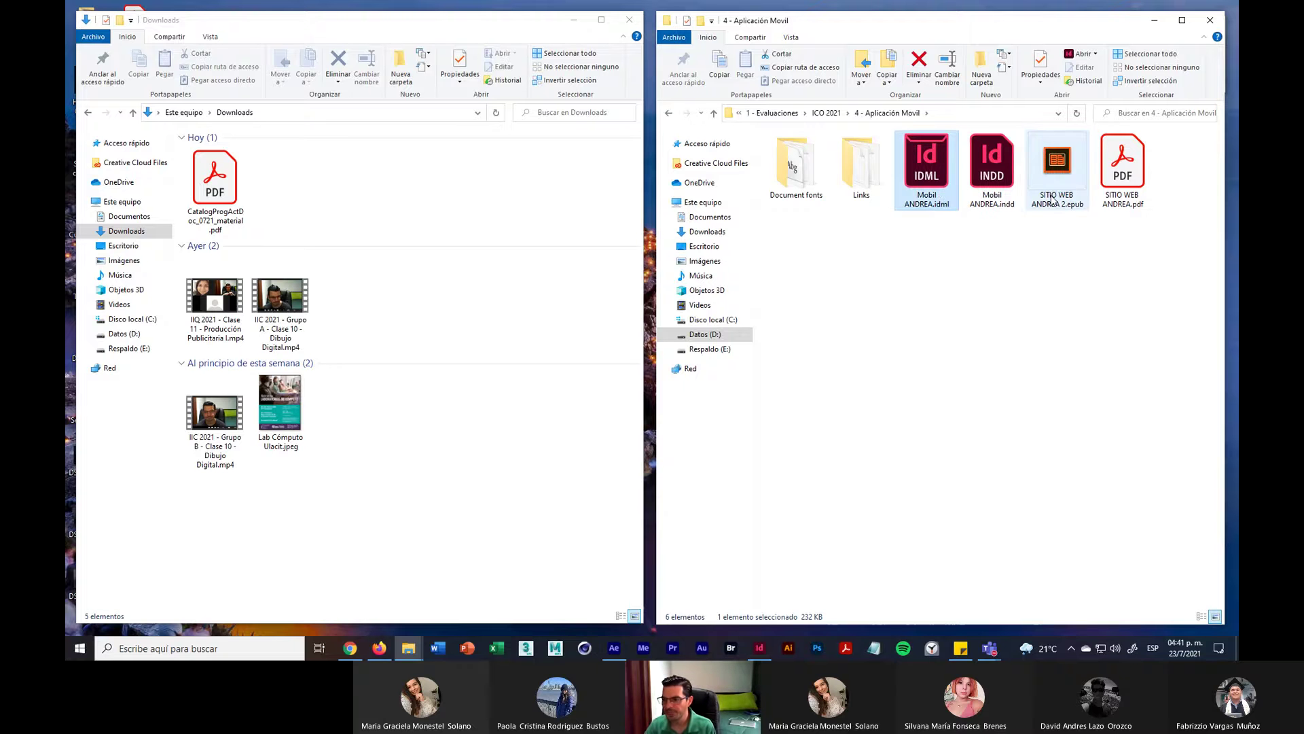
Step: Delete the EPUB and PDF copies from 4 - Aplicación Movil and return to the ICO 2021 folder
{"action": "left_click", "coordinate": [1060, 222]}
{"action": "left_click_drag", "start_coordinate": [1153, 219], "coordinate": [1047, 163]}
{"action": "key", "text": "Delete"}
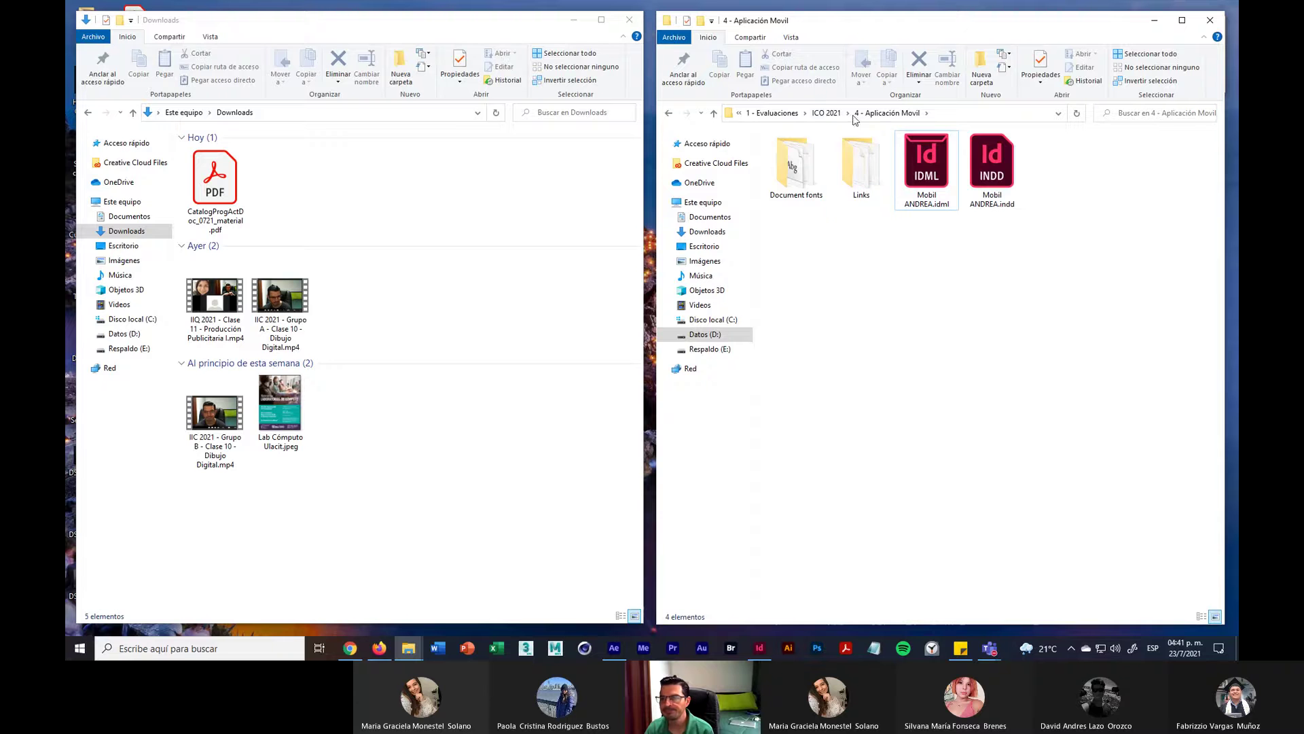
{"action": "left_click", "coordinate": [833, 114]}
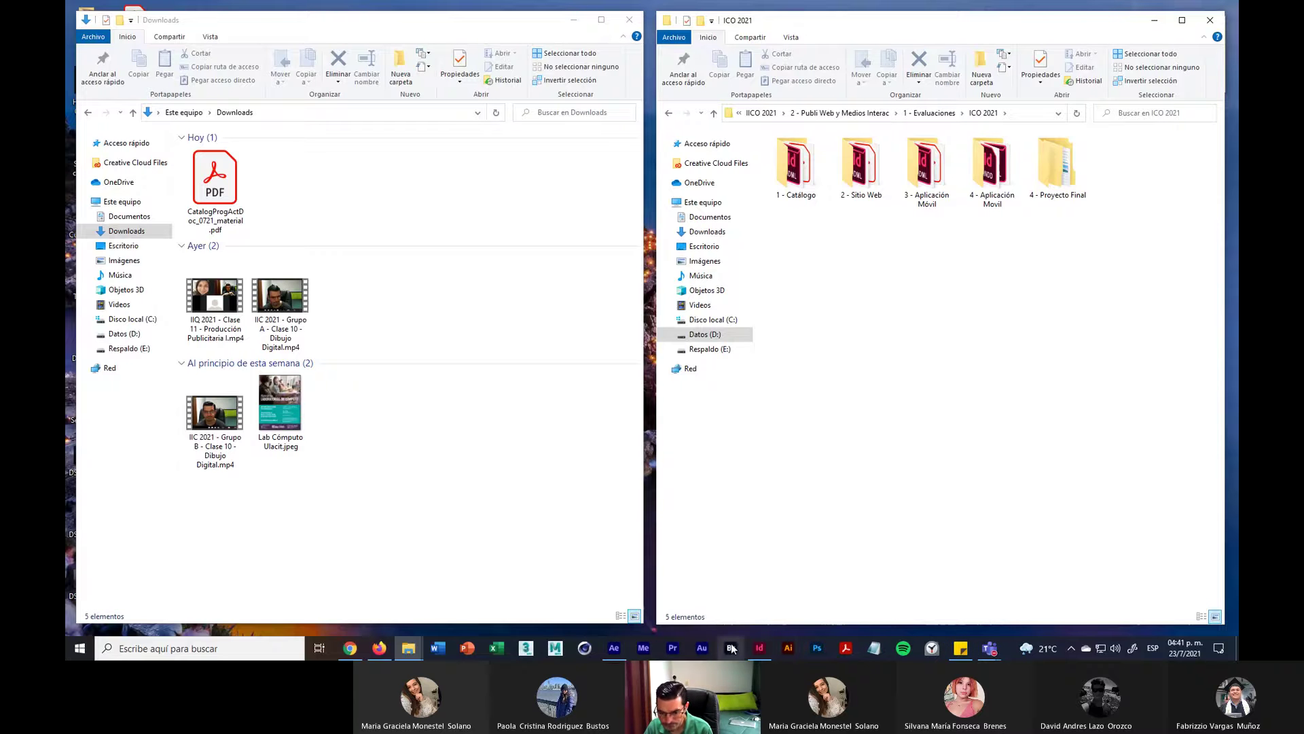
Step: Switch to InDesign and open the renamed Mobil .indd file from the 4 - Aplicación Movil folder
{"action": "left_click", "coordinate": [760, 648]}
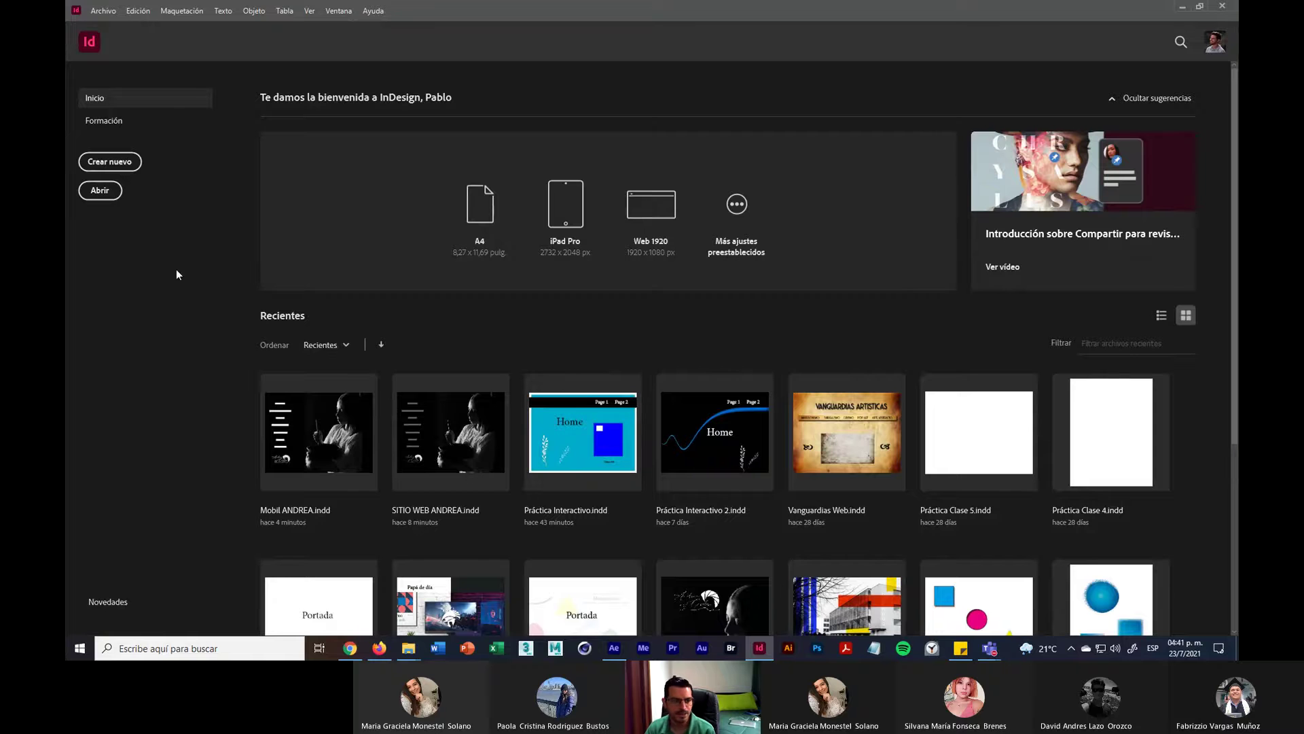
{"action": "left_click", "coordinate": [100, 191]}
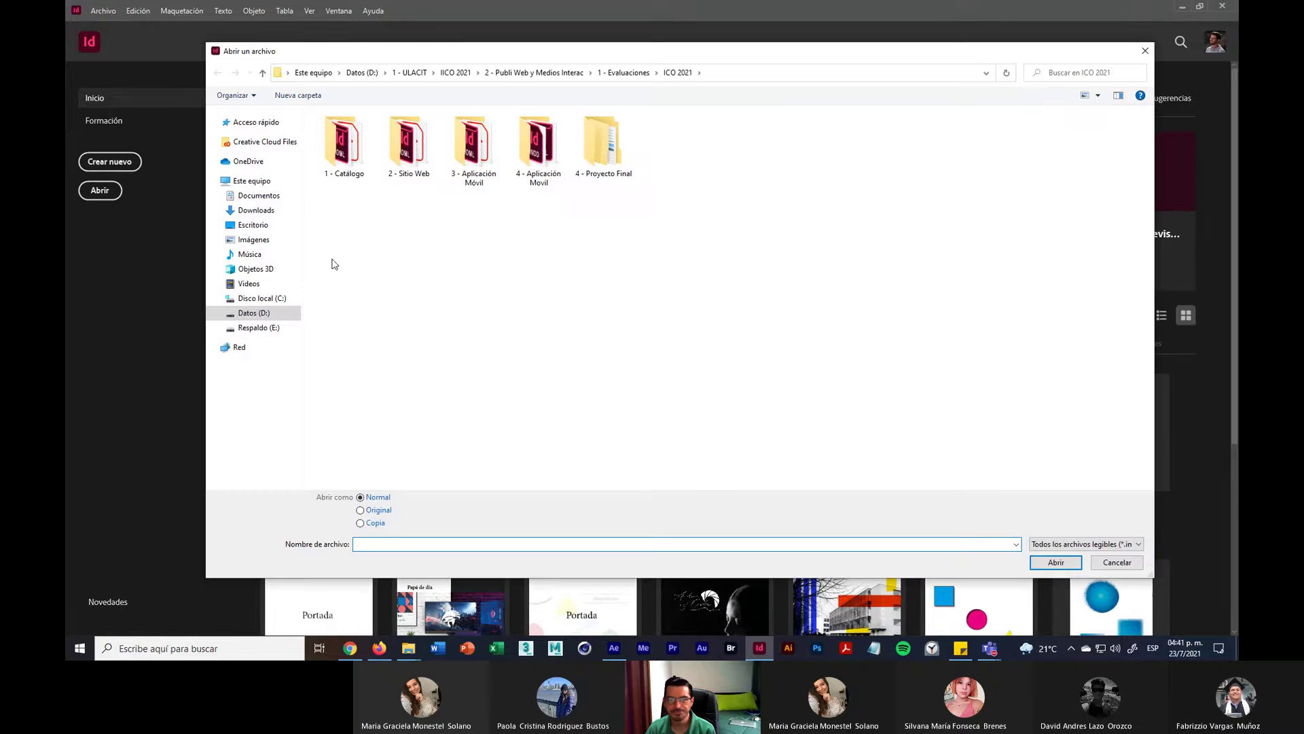
{"action": "double_click", "coordinate": [529, 178]}
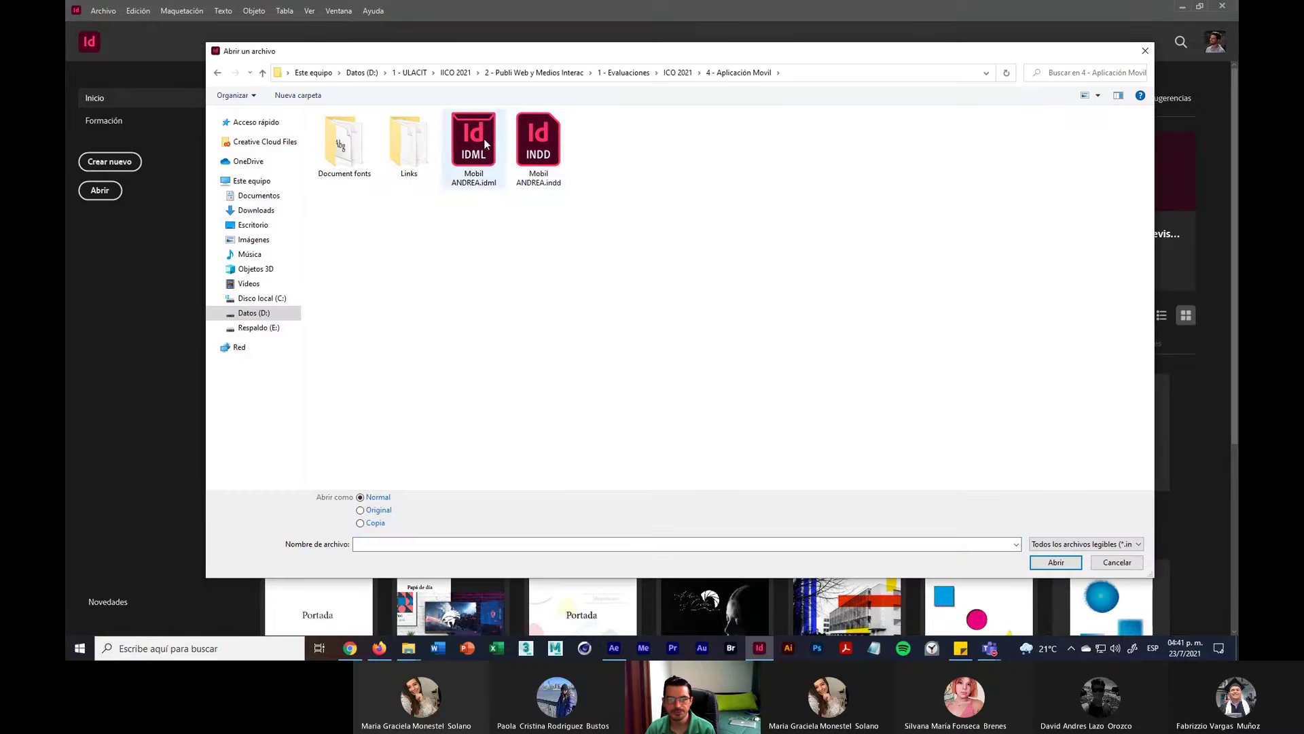
{"action": "left_click", "coordinate": [536, 140]}
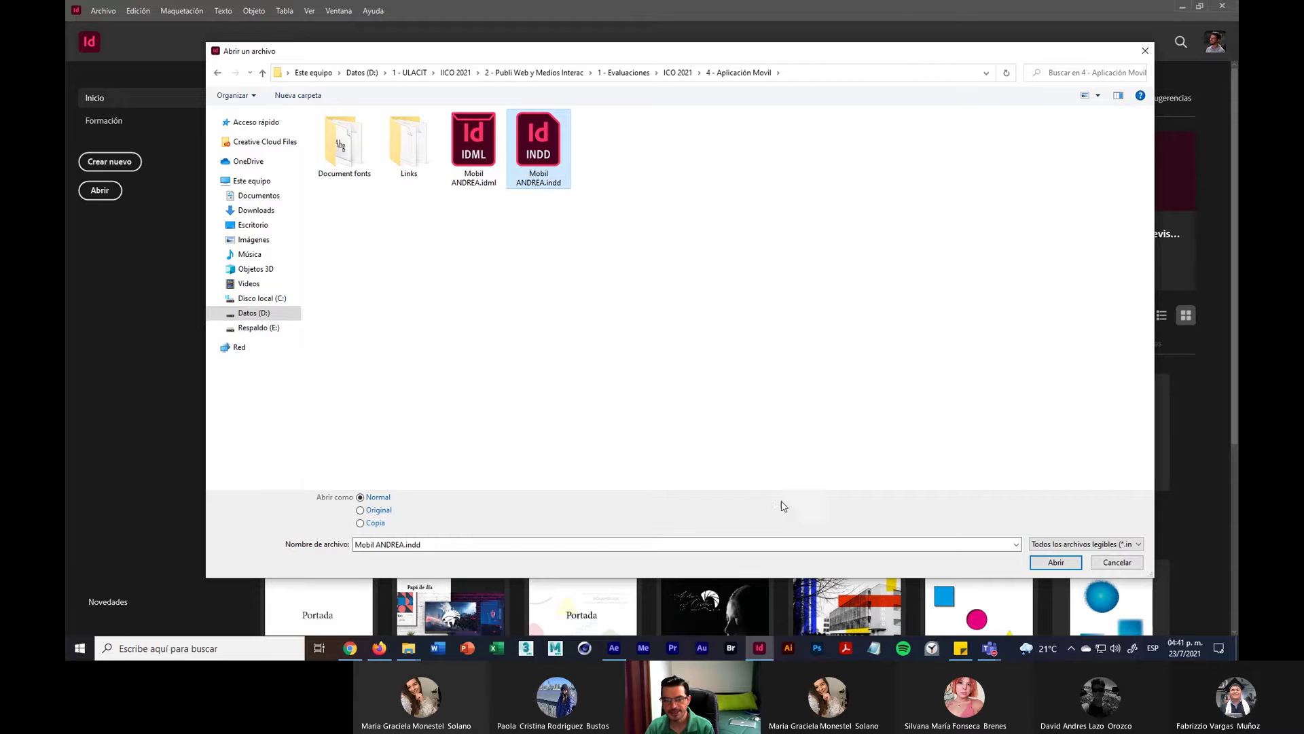
{"action": "left_click", "coordinate": [1055, 563]}
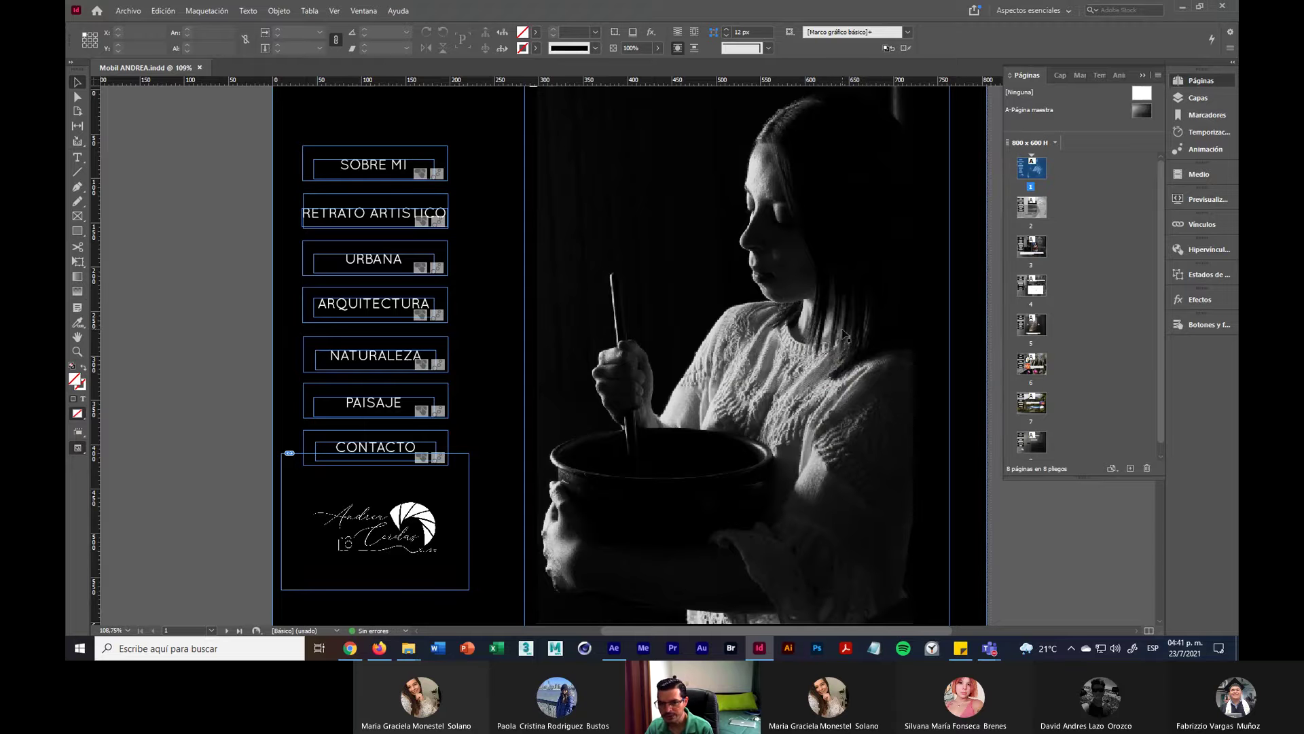
Step: Look through the pages of the opened mobile document and return to its first page
{"action": "scroll", "coordinate": [723, 336], "scroll_direction": "down", "scroll_amount": 10}
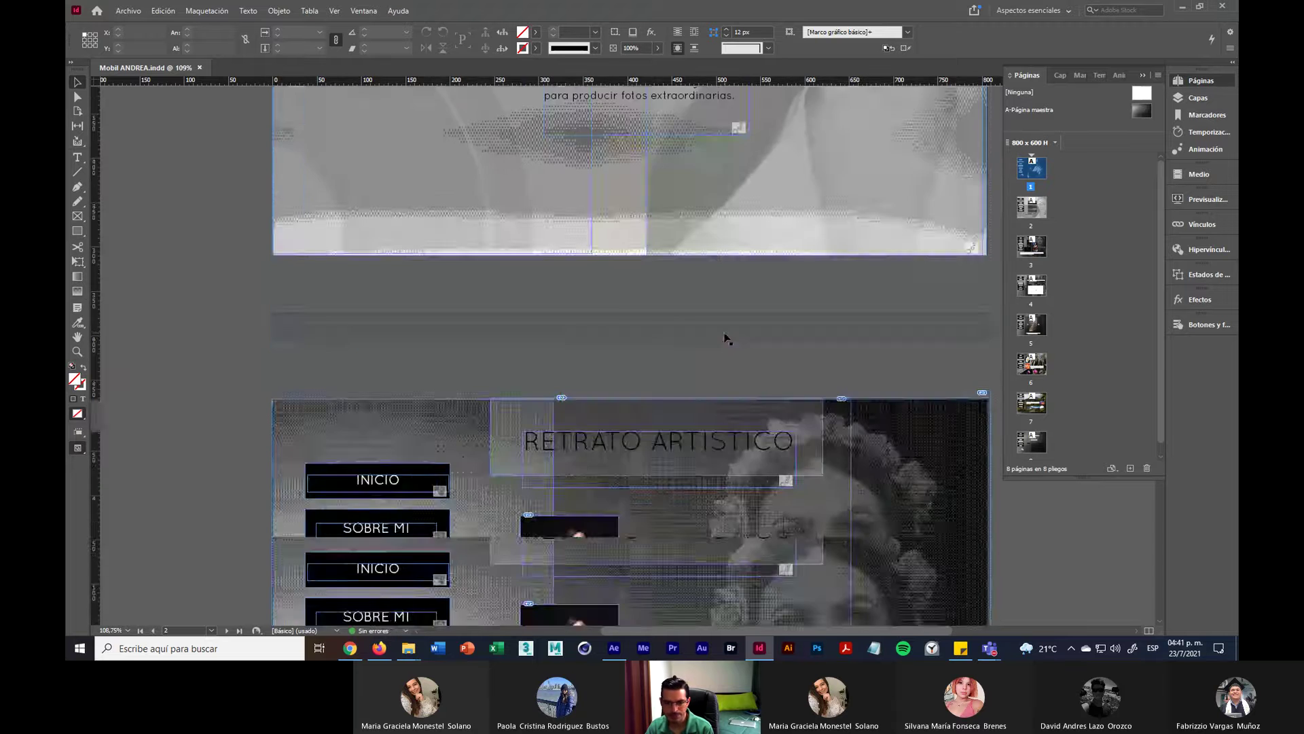
{"action": "scroll", "coordinate": [725, 338], "scroll_direction": "down", "scroll_amount": 10}
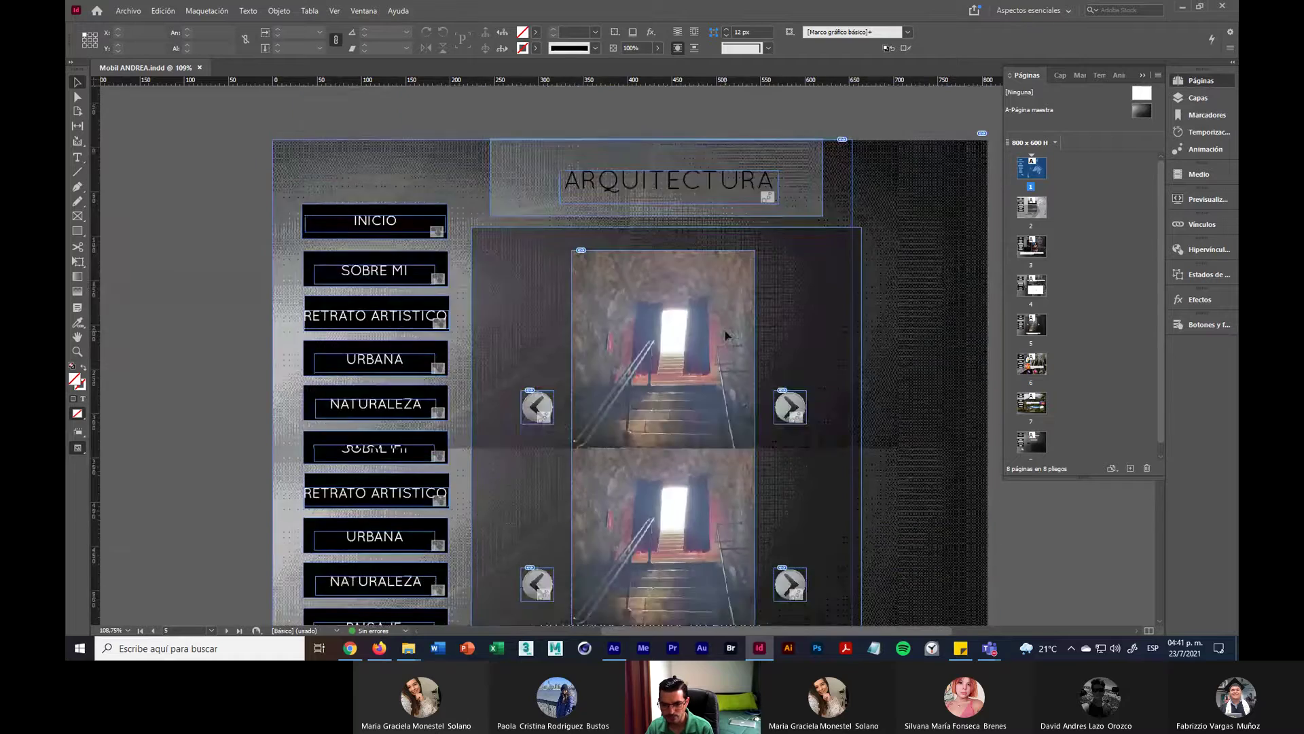
{"action": "scroll", "coordinate": [726, 335], "scroll_direction": "up", "scroll_amount": 10}
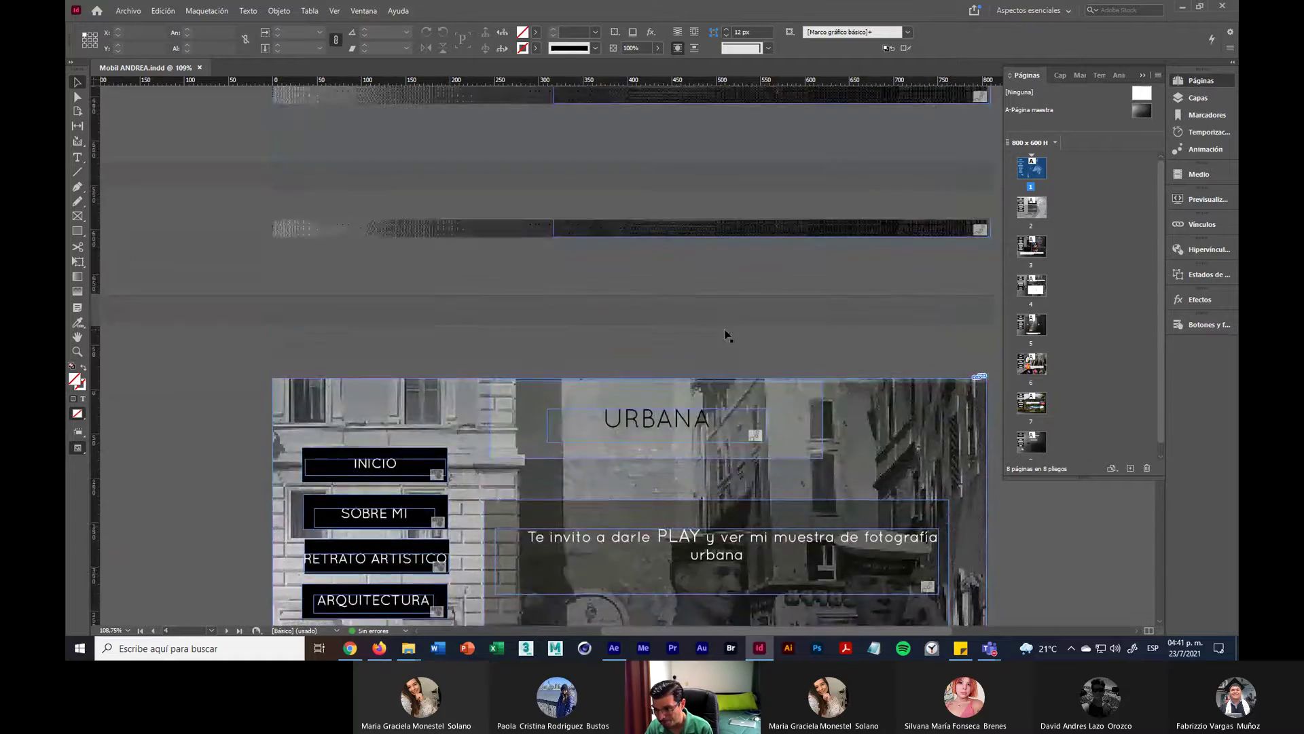
{"action": "scroll", "coordinate": [726, 336], "scroll_direction": "up", "scroll_amount": 10}
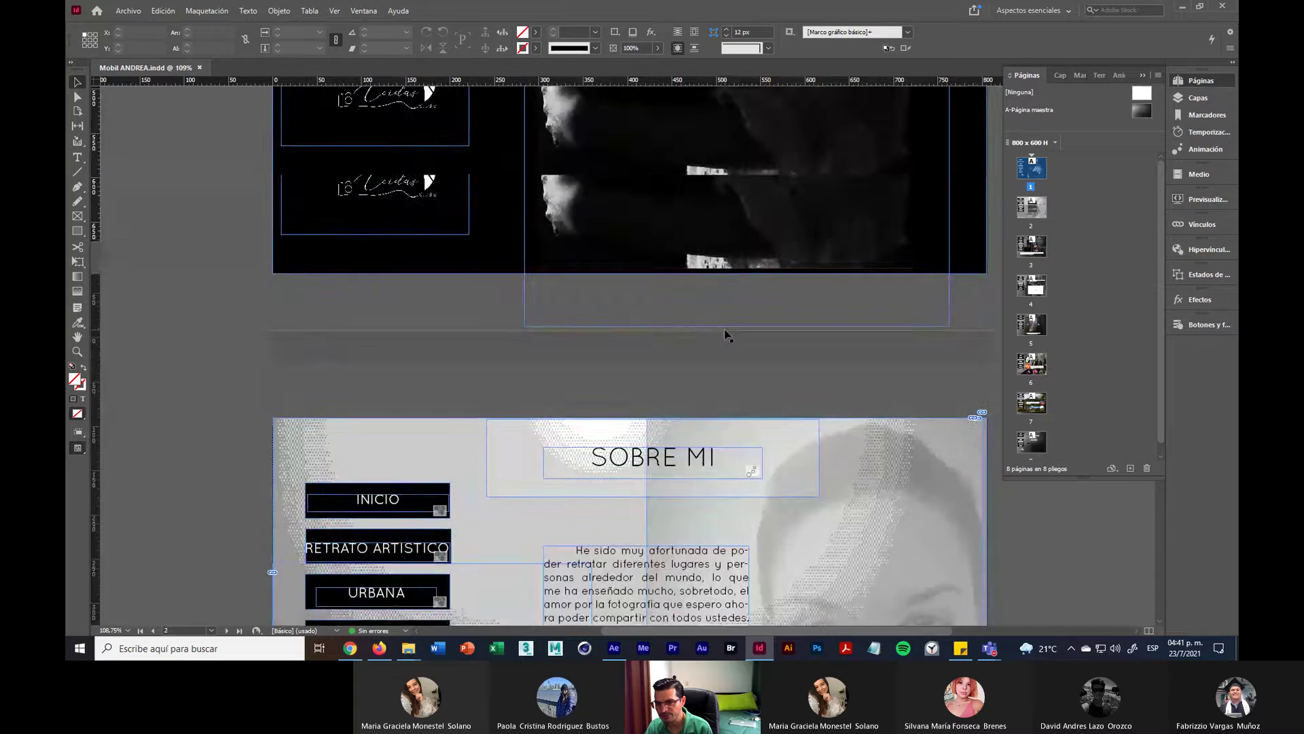
{"action": "scroll", "coordinate": [726, 336], "scroll_direction": "up", "scroll_amount": 5}
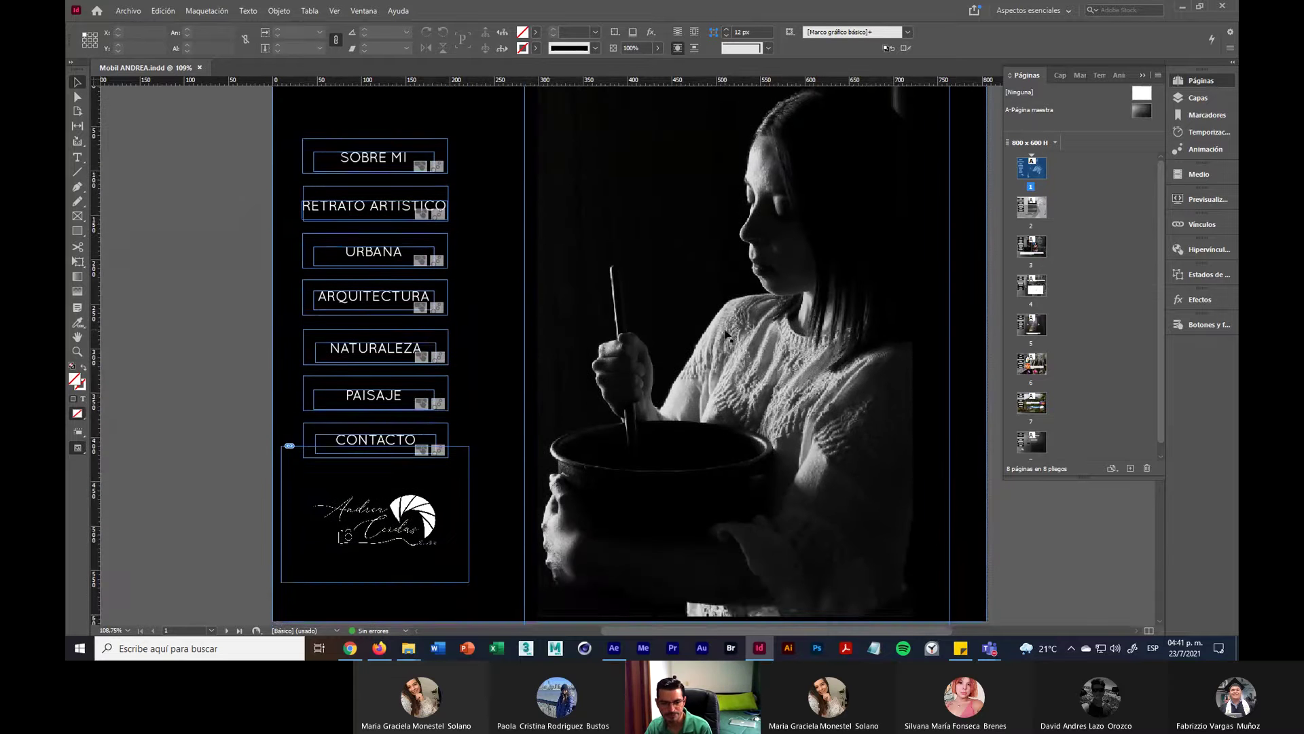
Step: Return to the ICO 2021 folder window and point out the 4 - Aplicación Movil folder
{"action": "left_click", "coordinate": [1183, 8]}
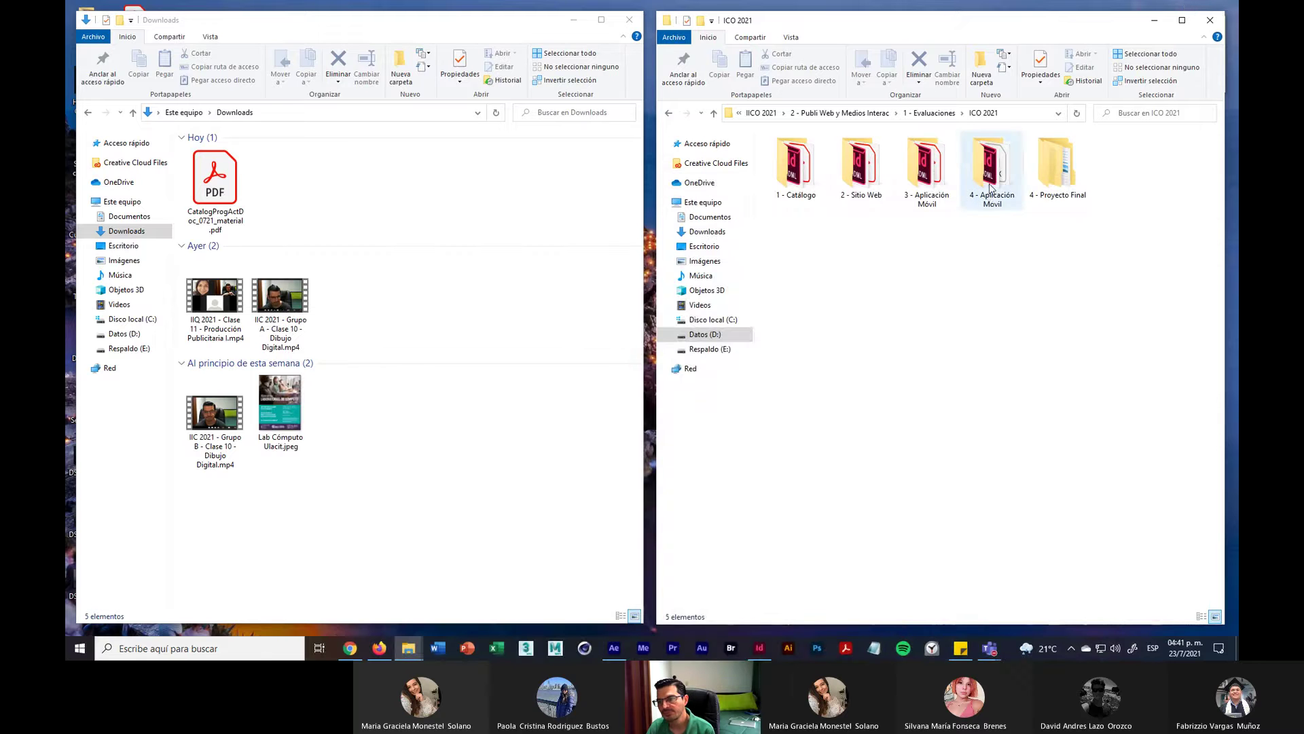
{"action": "left_click_drag", "start_coordinate": [992, 178], "coordinate": [1005, 242]}
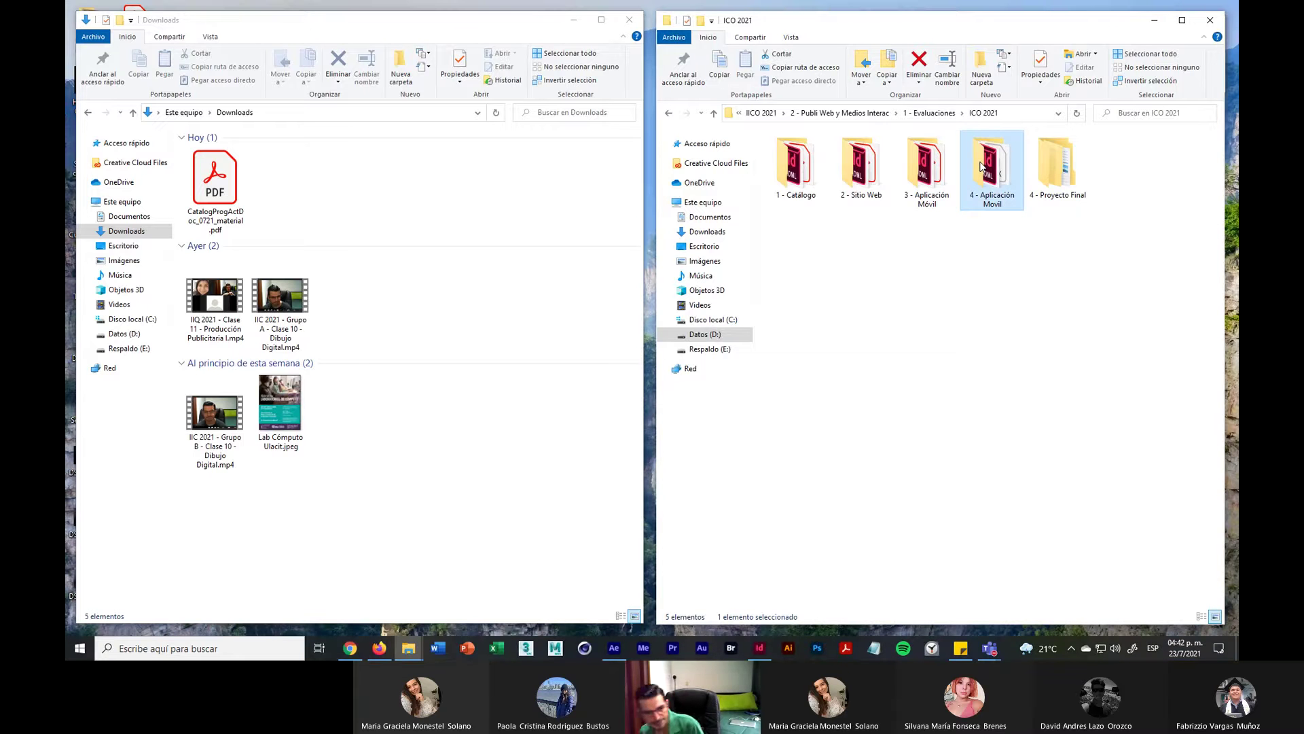
{"action": "left_click", "coordinate": [1017, 378]}
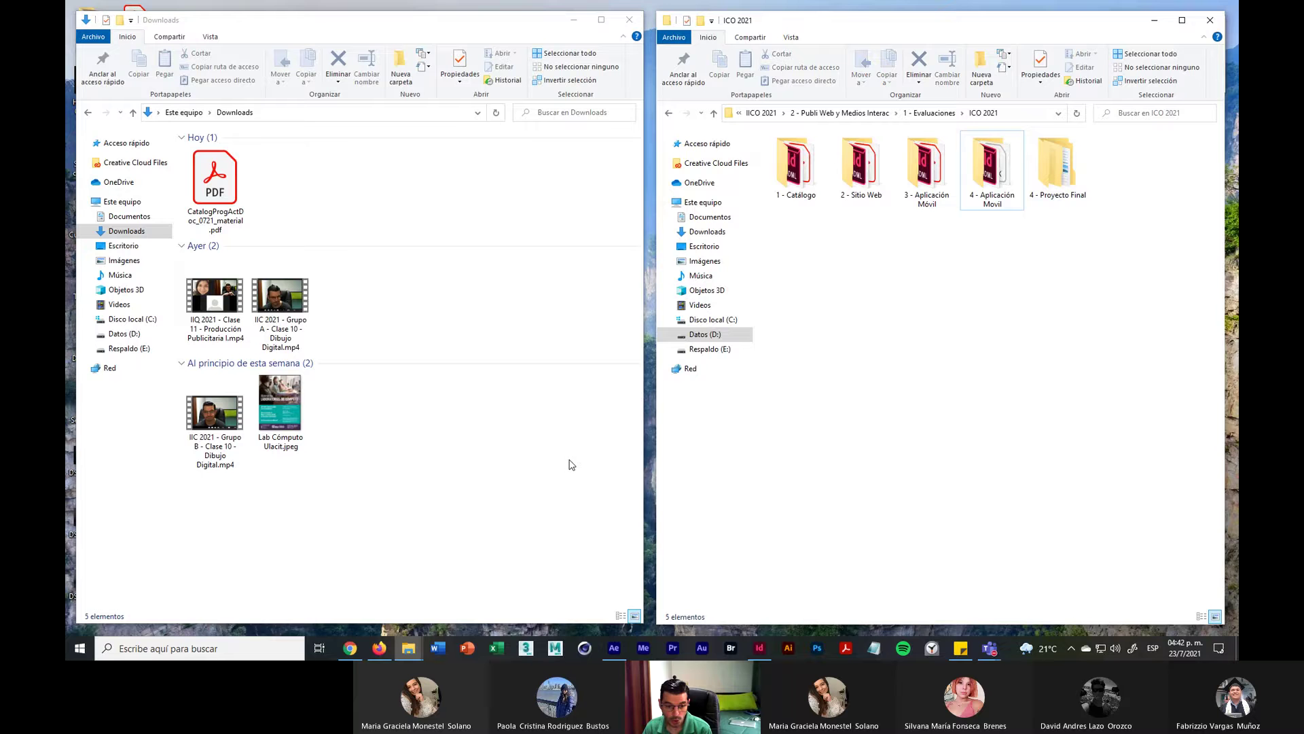
Step: Switch to WhatsApp in Chrome, check the two unread chats and return to the folder windows
{"action": "left_click", "coordinate": [350, 649]}
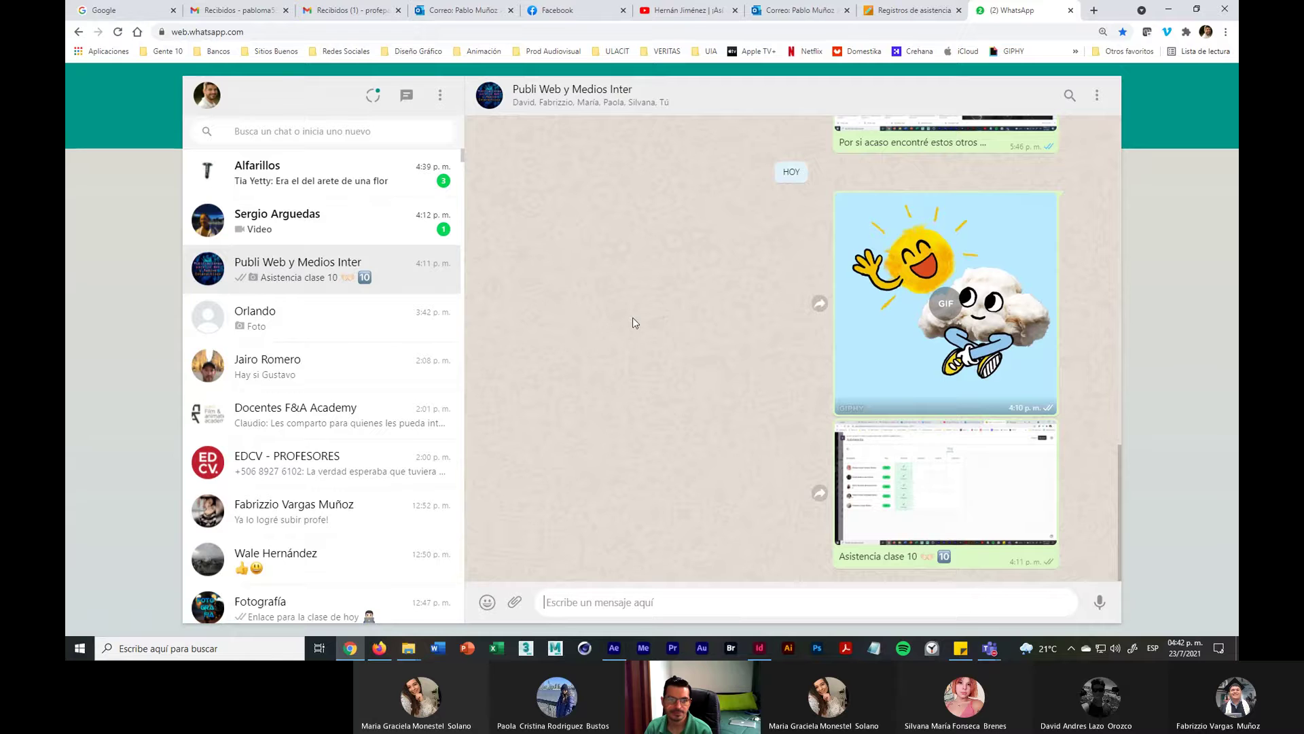
{"action": "left_click", "coordinate": [368, 160]}
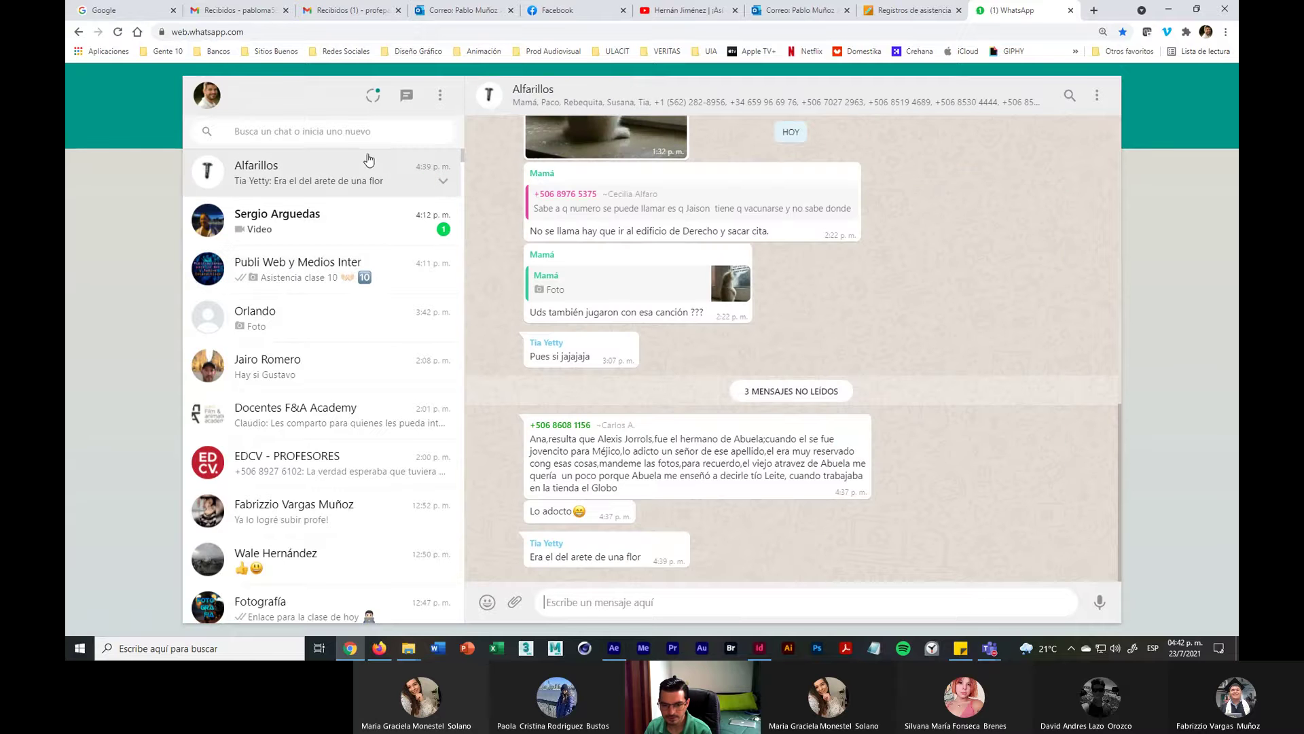
{"action": "left_click", "coordinate": [360, 214]}
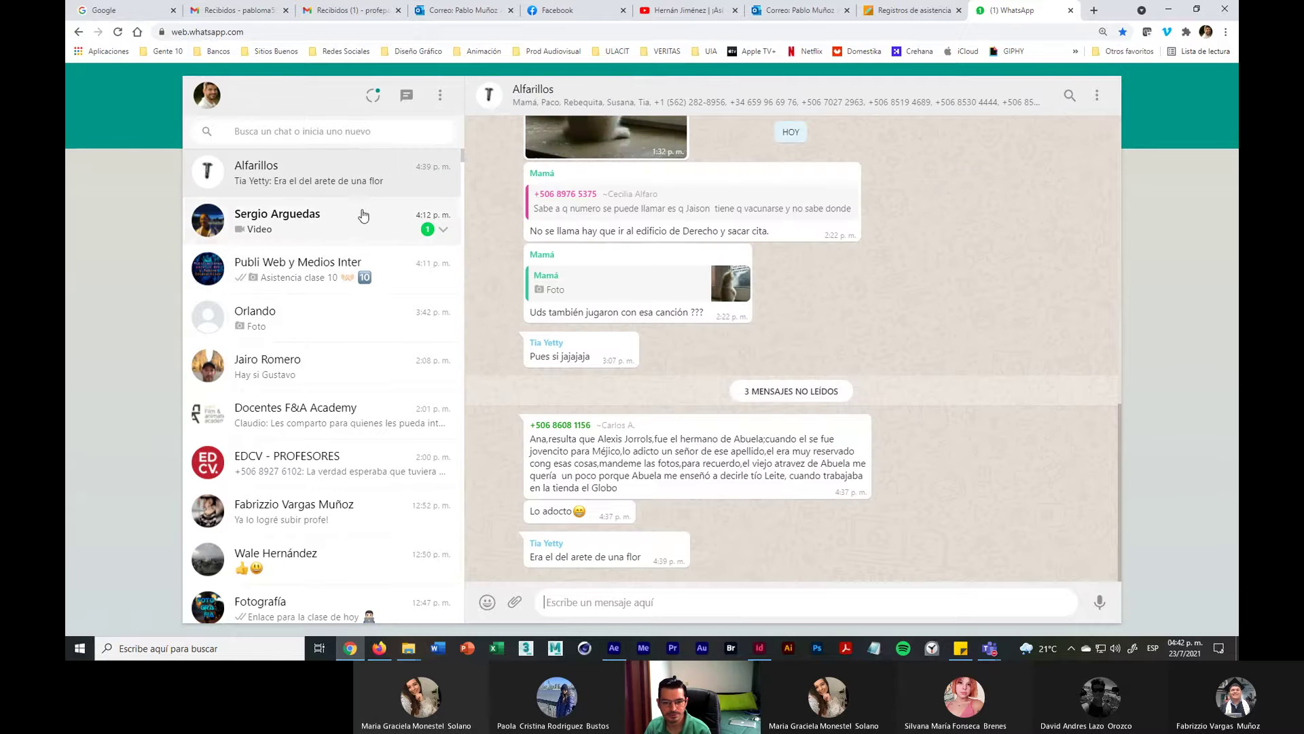
{"action": "left_click", "coordinate": [369, 164]}
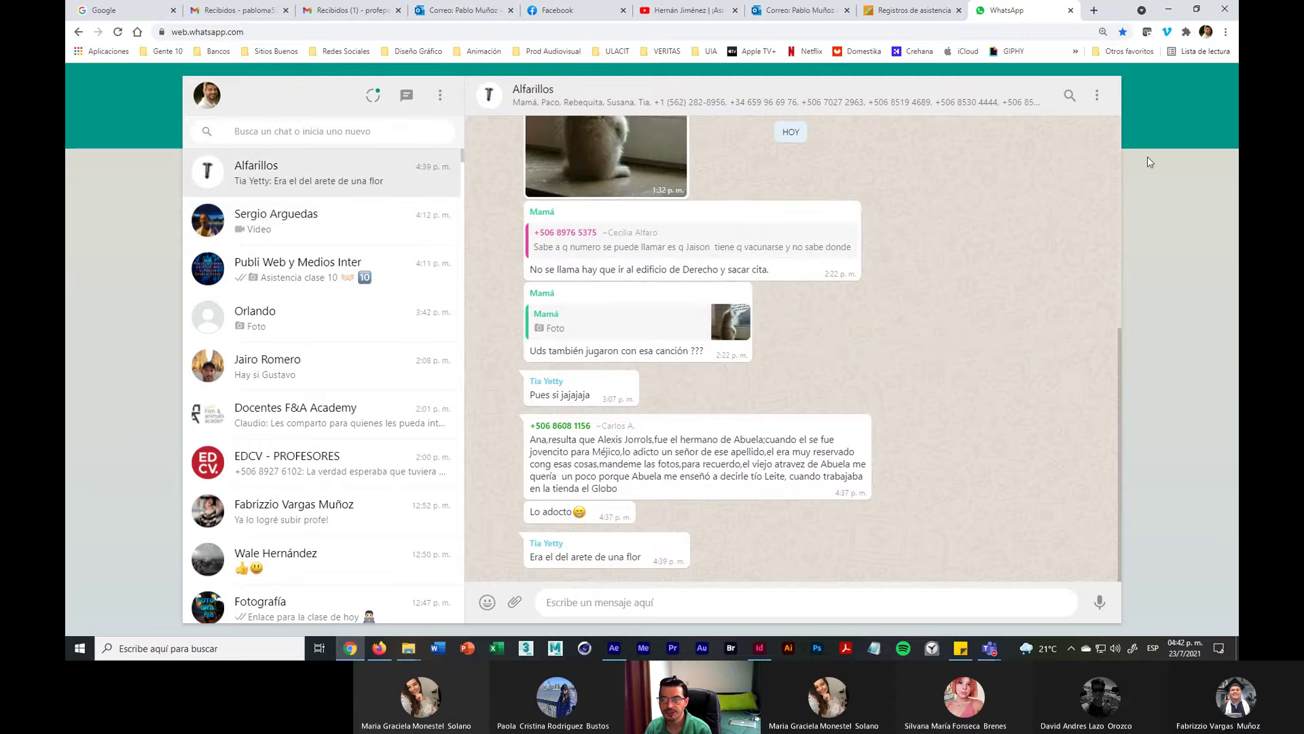
{"action": "left_click", "coordinate": [1172, 8]}
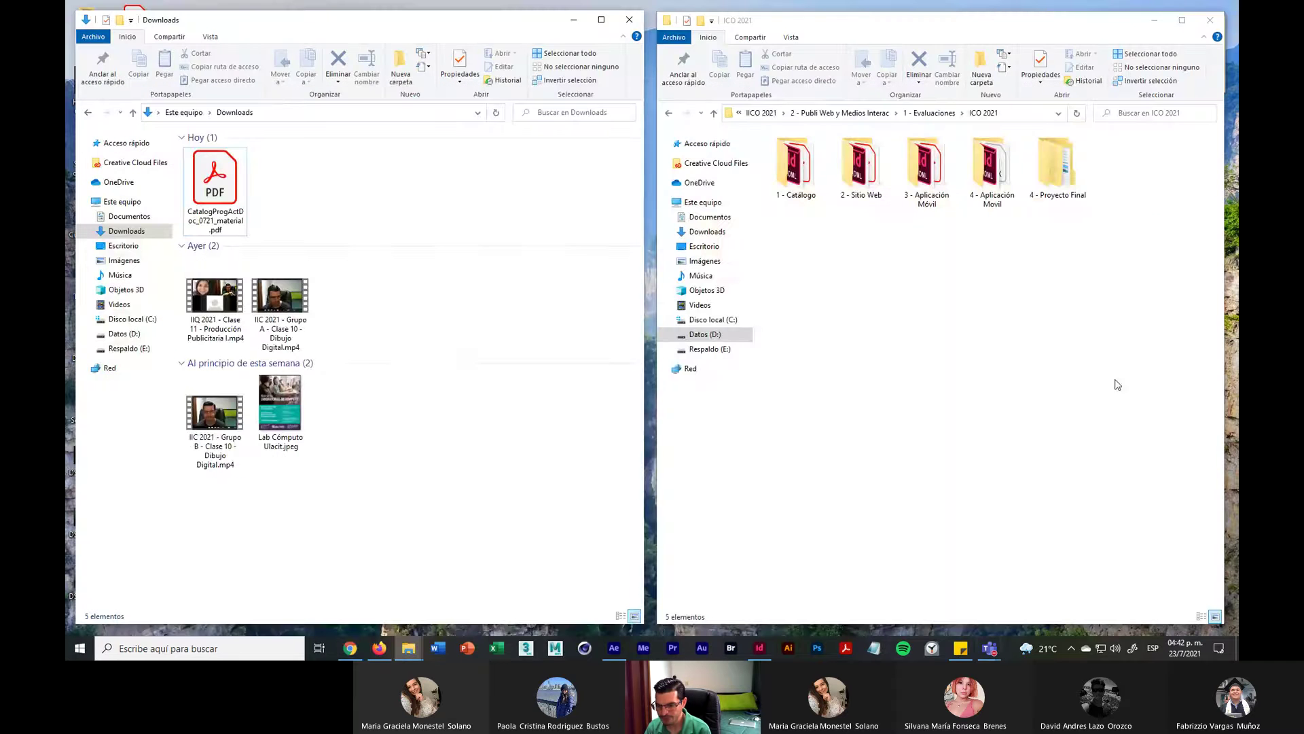
Step: Check the Teams meeting window and its chat, and return to the folder windows
{"action": "mouse_move", "coordinate": [989, 648]}
{"action": "left_click", "coordinate": [991, 581]}
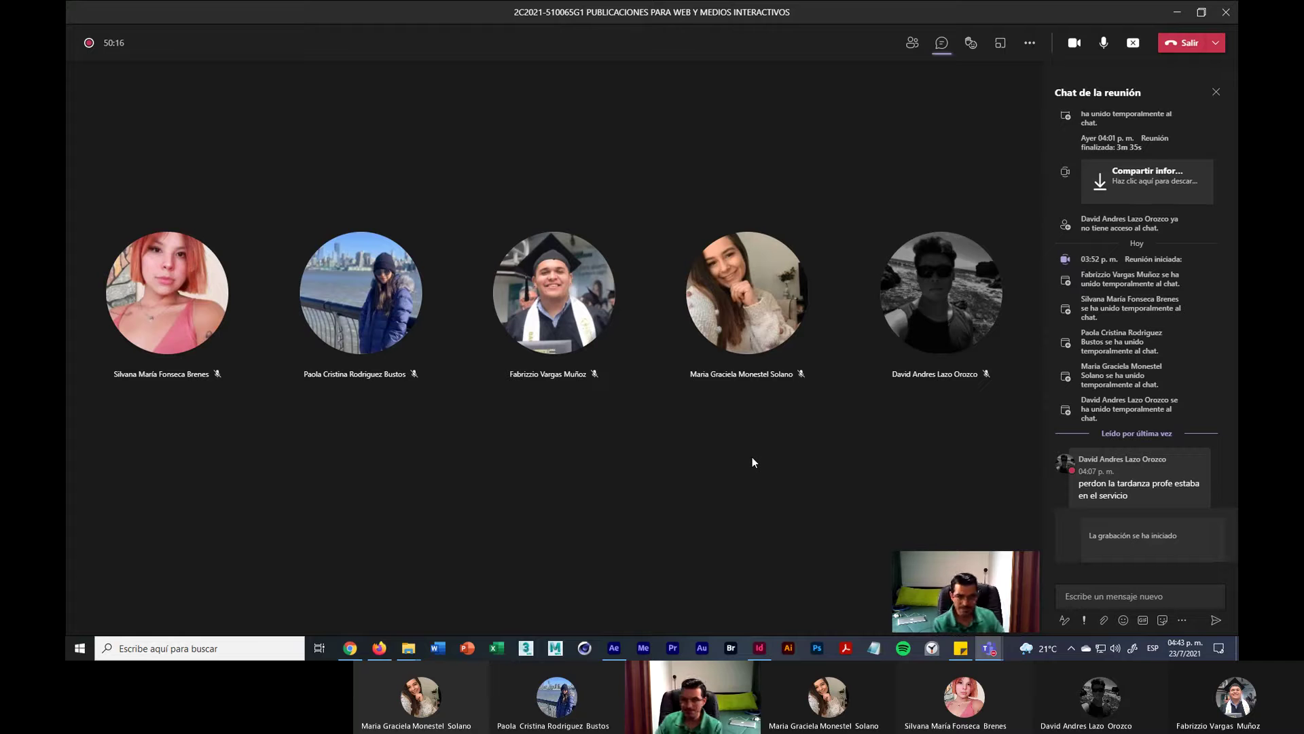
{"action": "left_click", "coordinate": [1176, 13]}
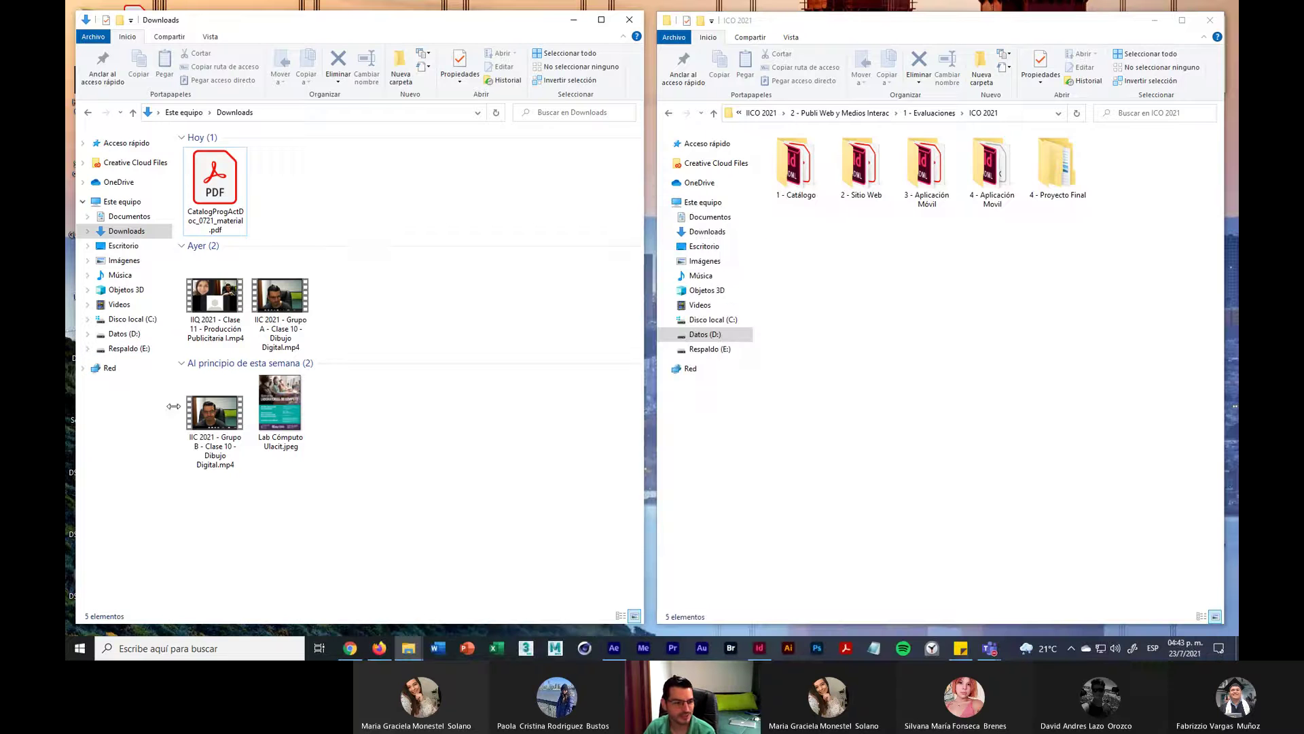
Step: Show the Escritorio folder and view the photo DSC_0284.JPG, closing it when done
{"action": "left_click", "coordinate": [114, 248]}
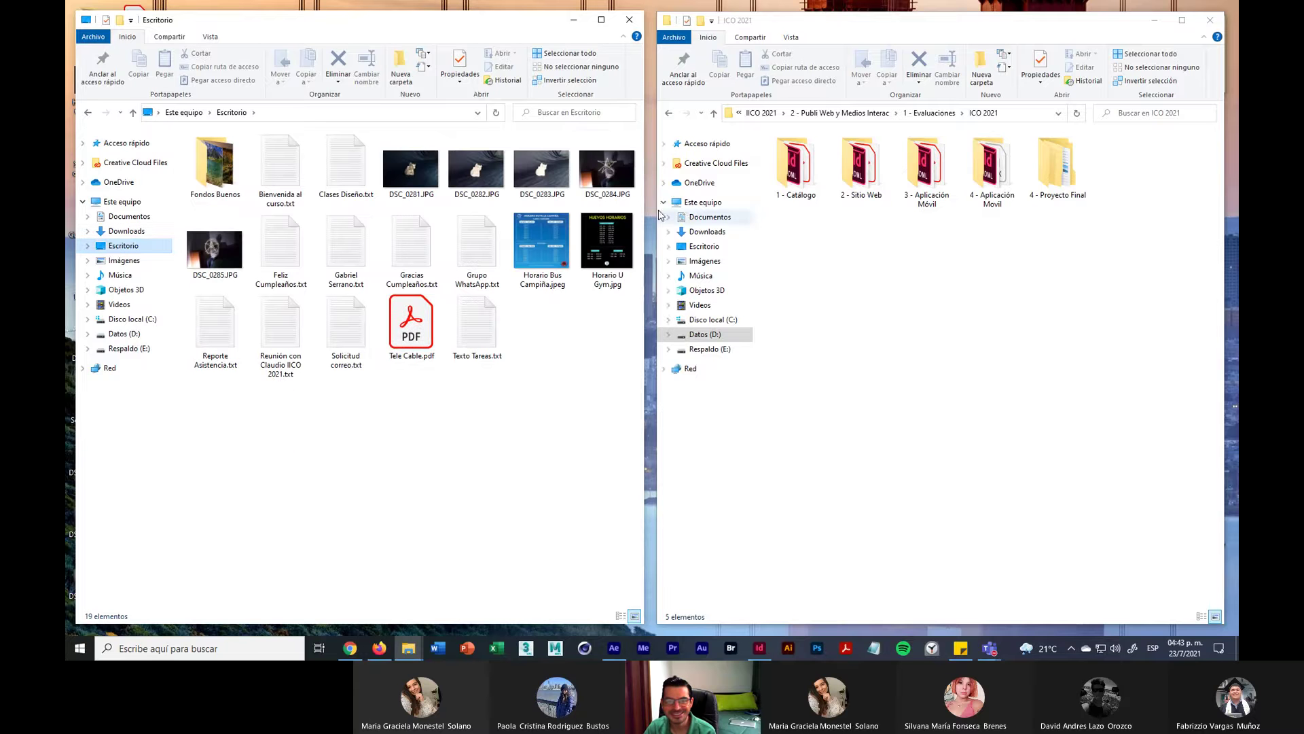
{"action": "left_click", "coordinate": [615, 167]}
{"action": "double_click", "coordinate": [614, 167]}
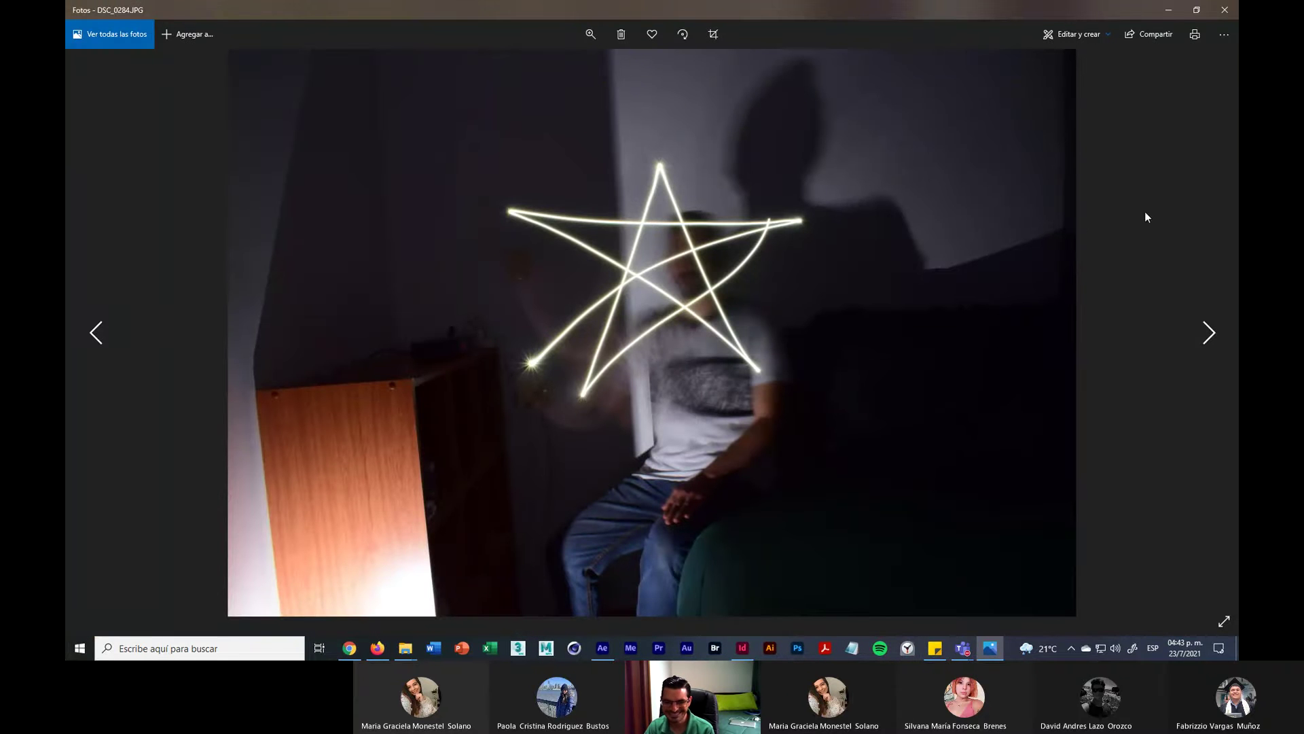
{"action": "left_click", "coordinate": [1225, 10]}
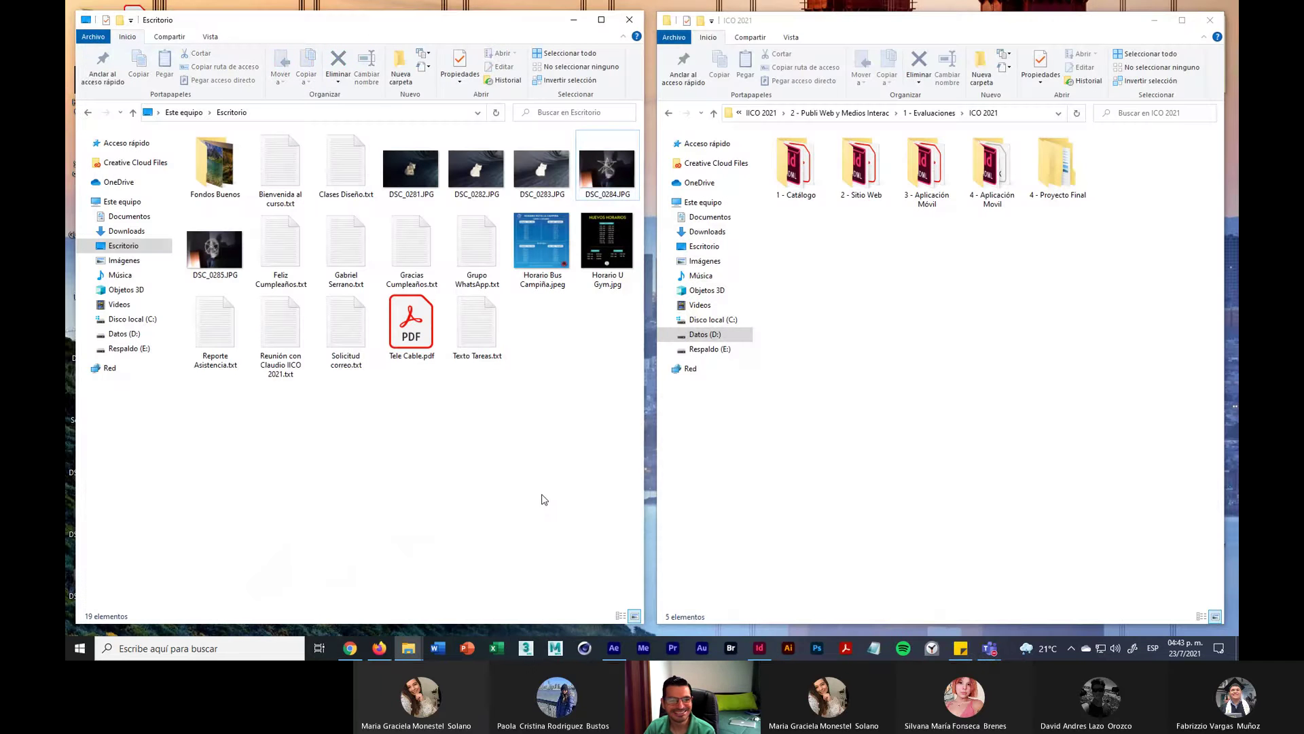
Step: Open the photos DSC_0281.JPG to DSC_0283.JPG together, compare their exposure and close the viewer
{"action": "left_click", "coordinate": [412, 171]}
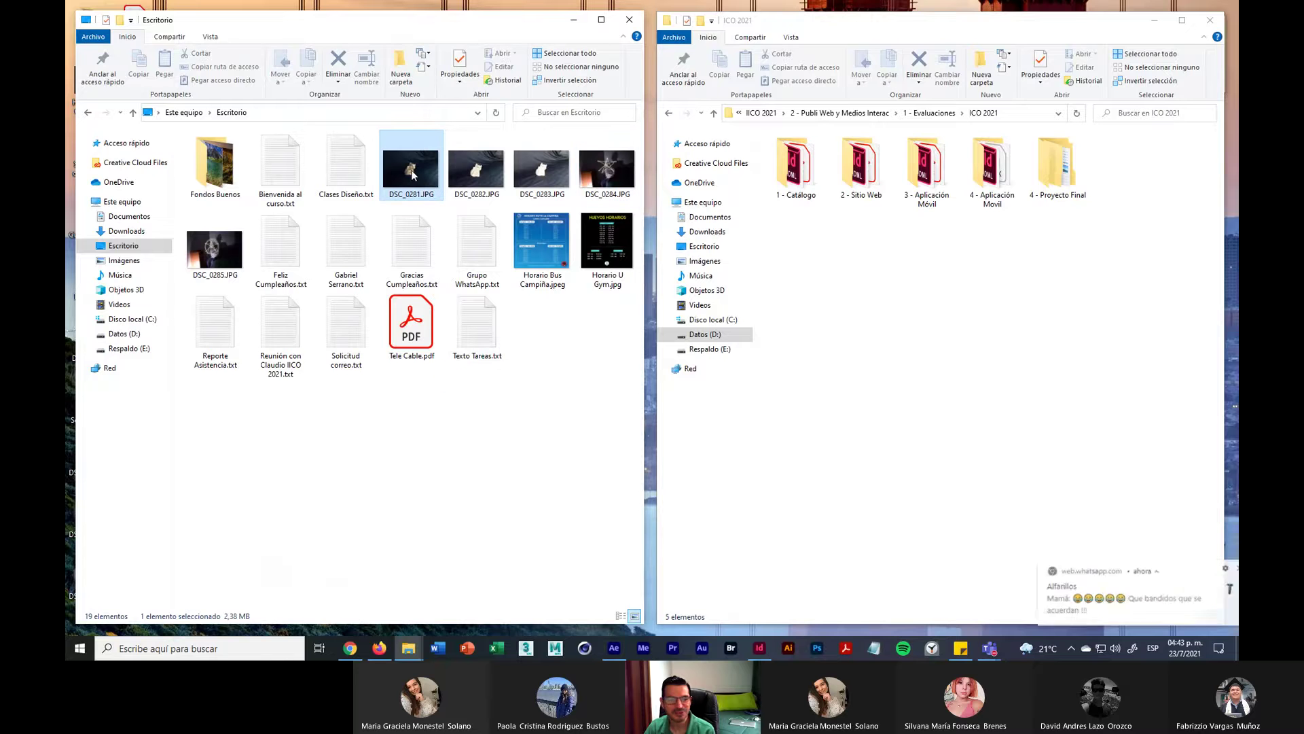
{"action": "key", "text": "shift+Right"}
{"action": "key", "text": "shift+Right"}
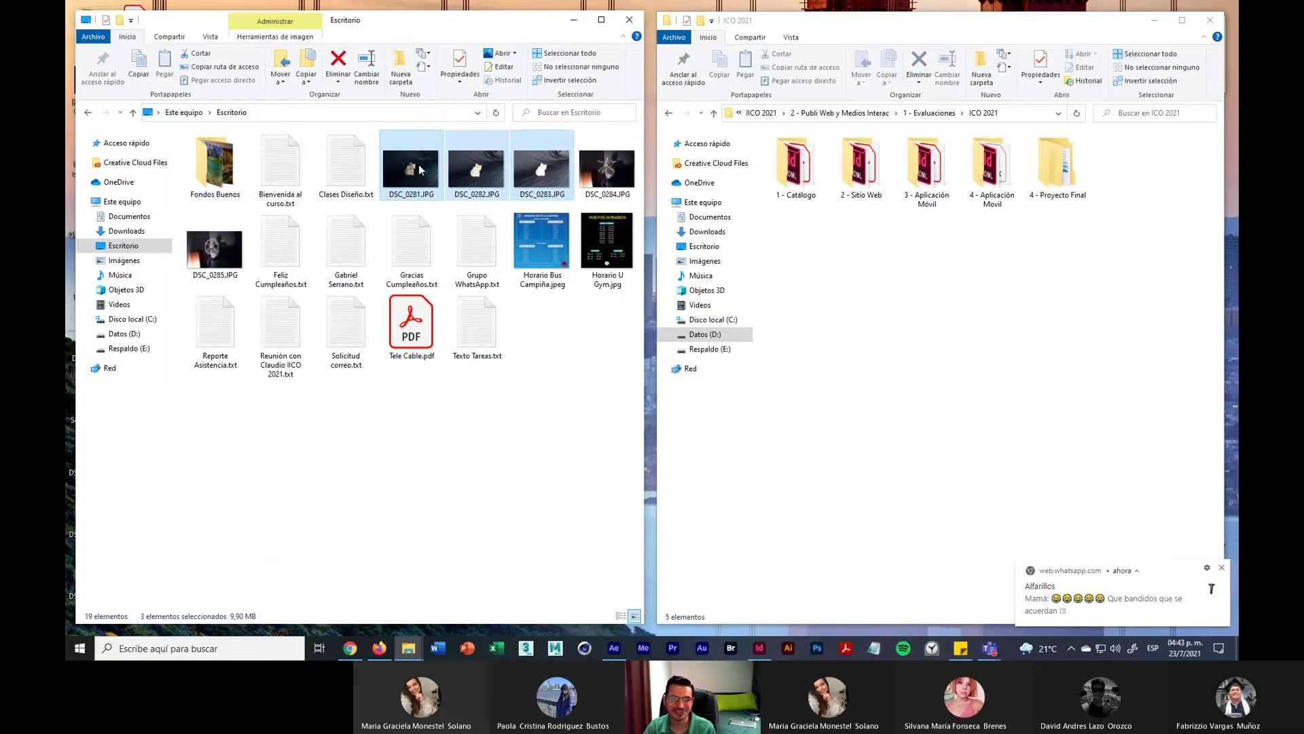
{"action": "right_click", "coordinate": [422, 166]}
{"action": "left_click", "coordinate": [245, 531]}
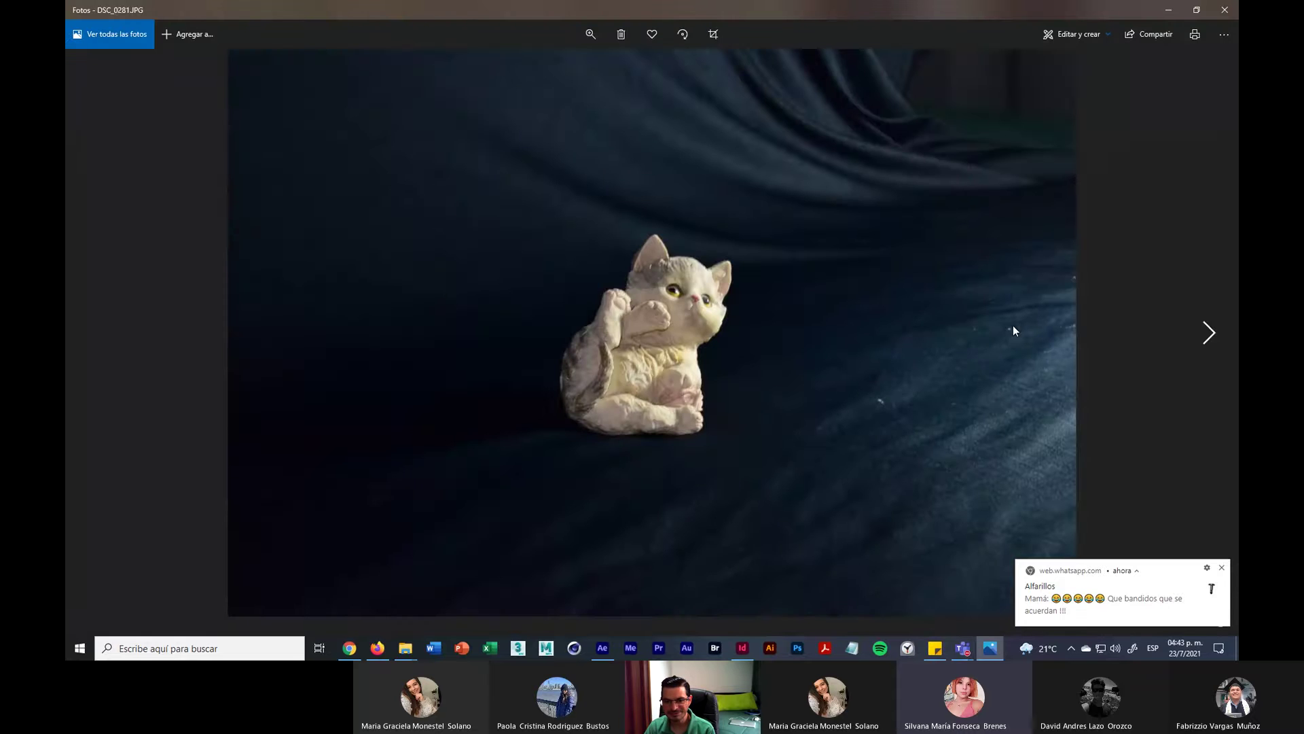
{"action": "key", "text": "Right"}
{"action": "key", "text": "Right"}
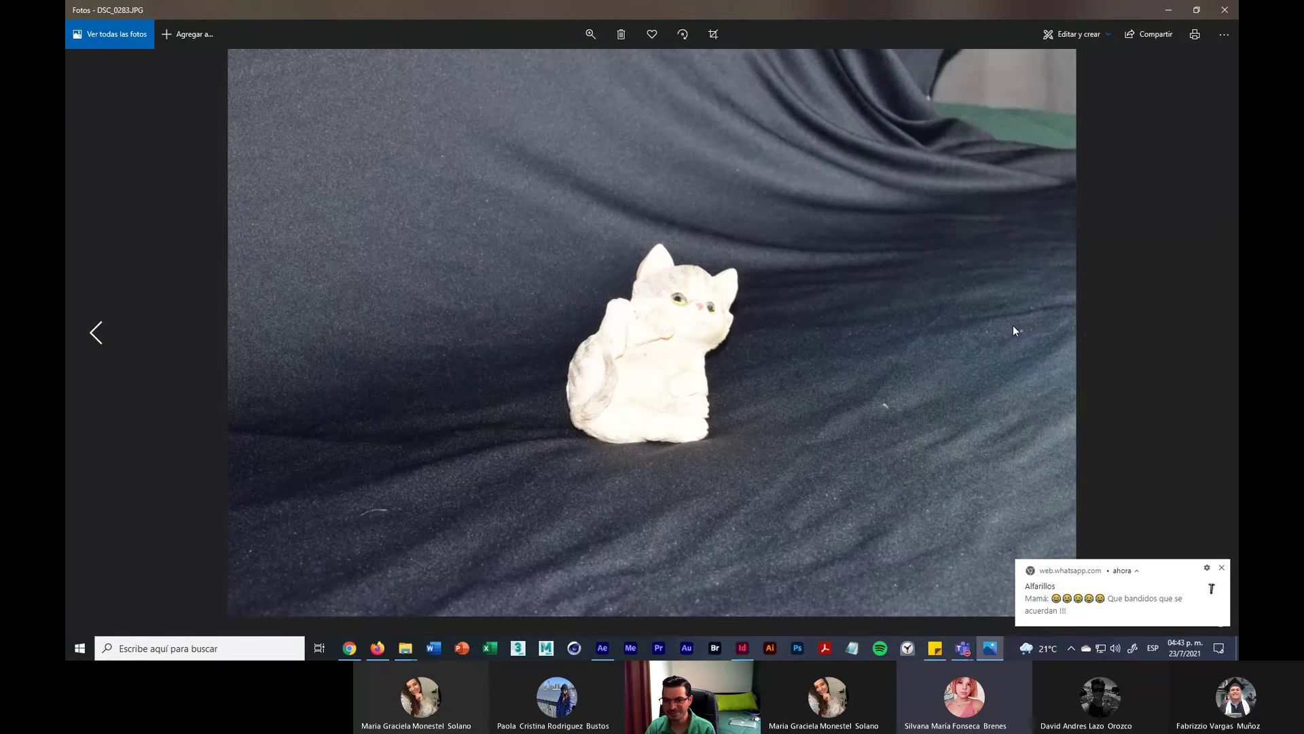
{"action": "key", "text": "Left"}
{"action": "key", "text": "Left"}
{"action": "key", "text": "Right"}
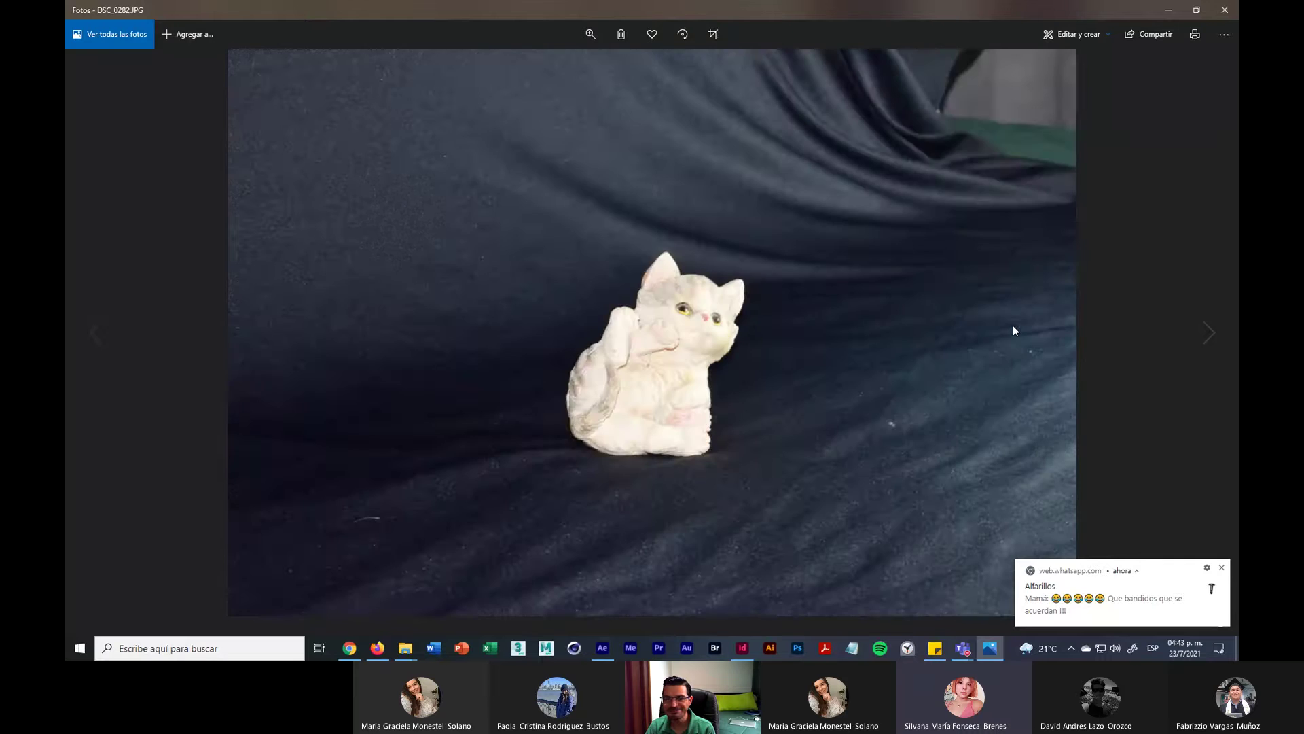
{"action": "key", "text": "Left"}
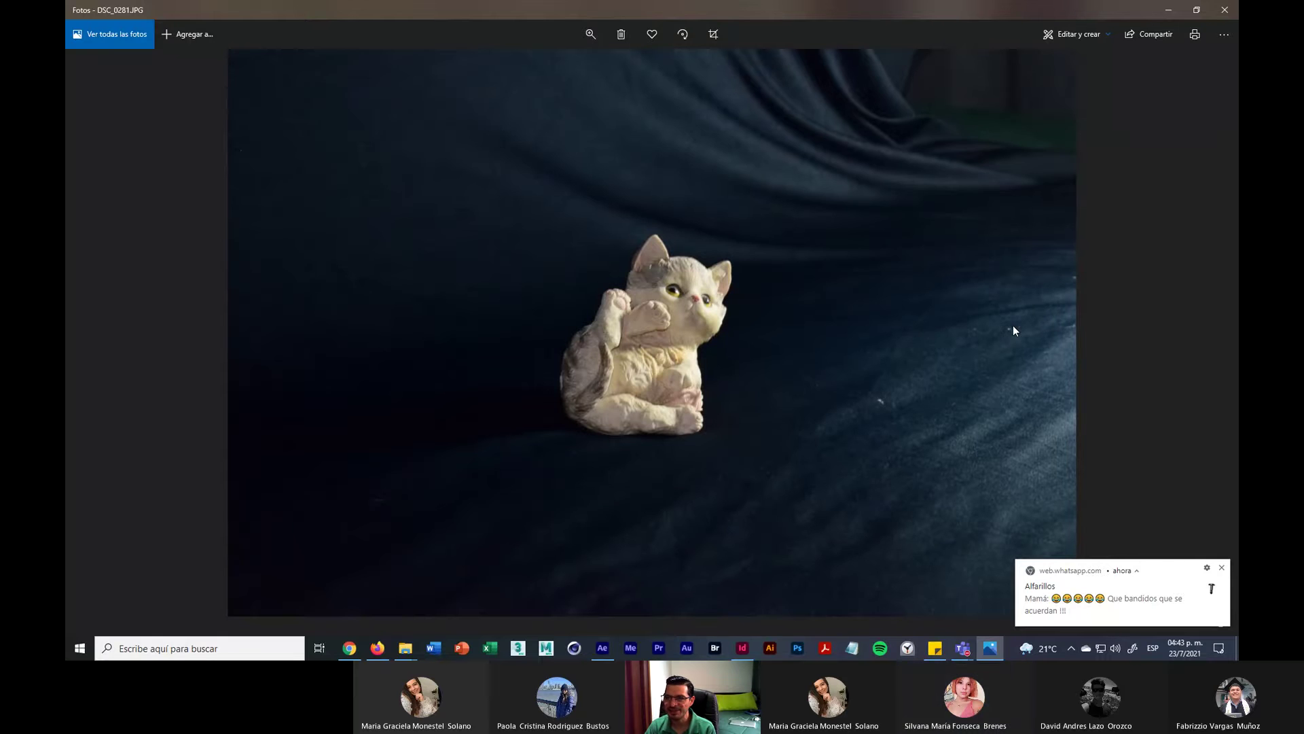
{"action": "left_click", "coordinate": [1226, 10]}
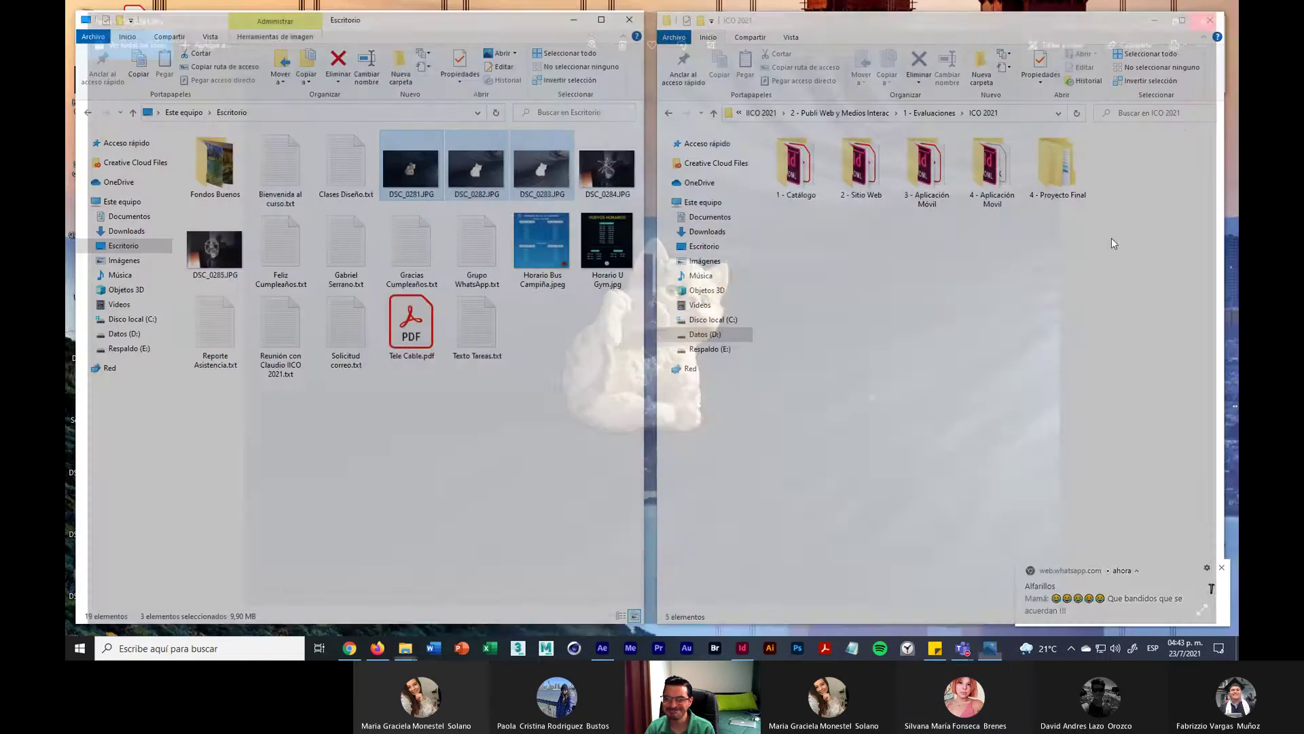
Step: Check the Teams meeting again and switch back to the mobile document in InDesign
{"action": "mouse_move", "coordinate": [990, 649]}
{"action": "left_click", "coordinate": [995, 575]}
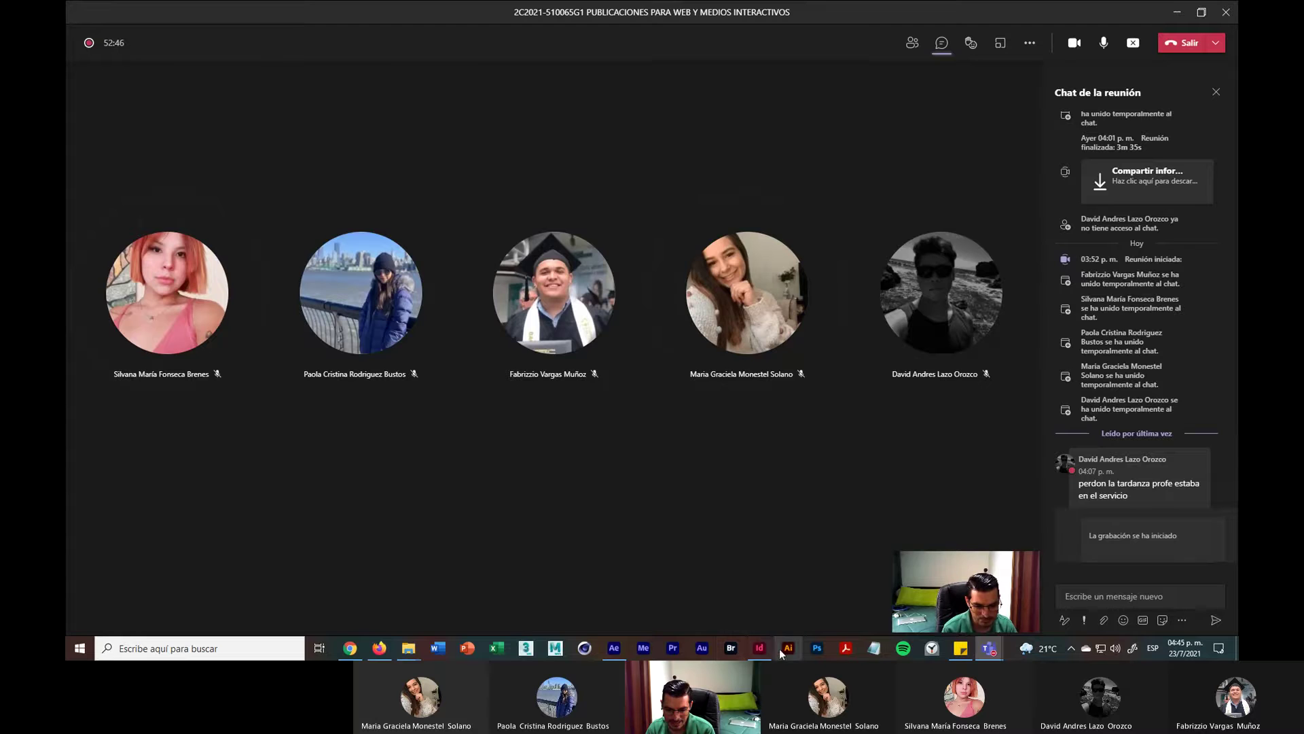
{"action": "left_click", "coordinate": [753, 650]}
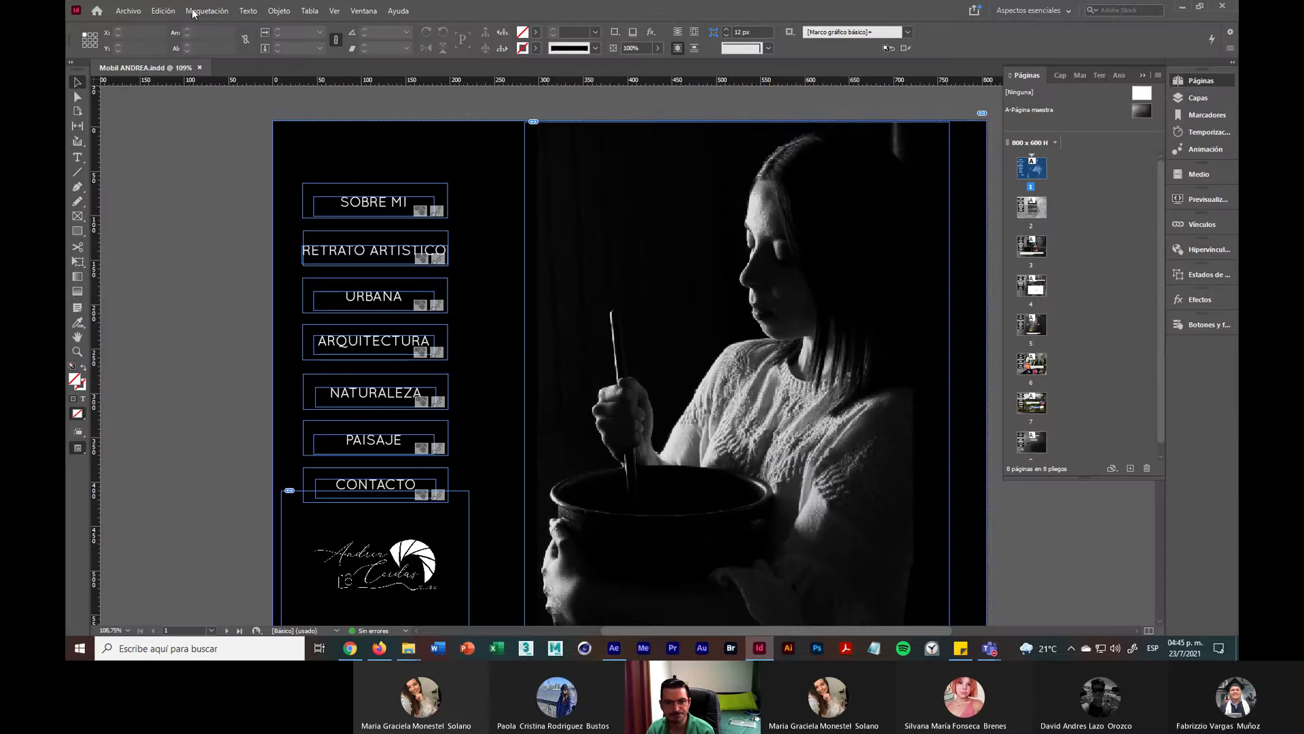
Step: Magnify the Ajustar documento command with the screen magnifier for a screen capture, and close the magnifier when done
{"action": "left_click", "coordinate": [129, 11]}
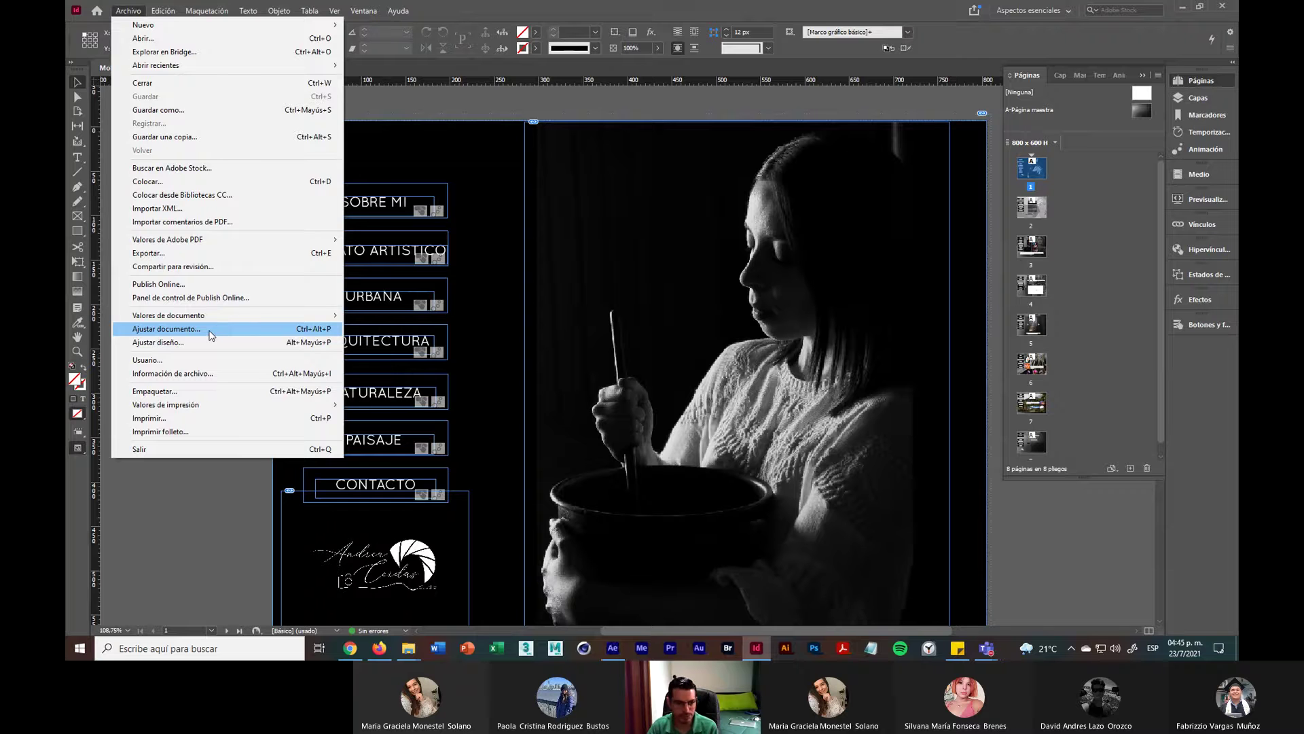
{"action": "key", "text": "super+plus"}
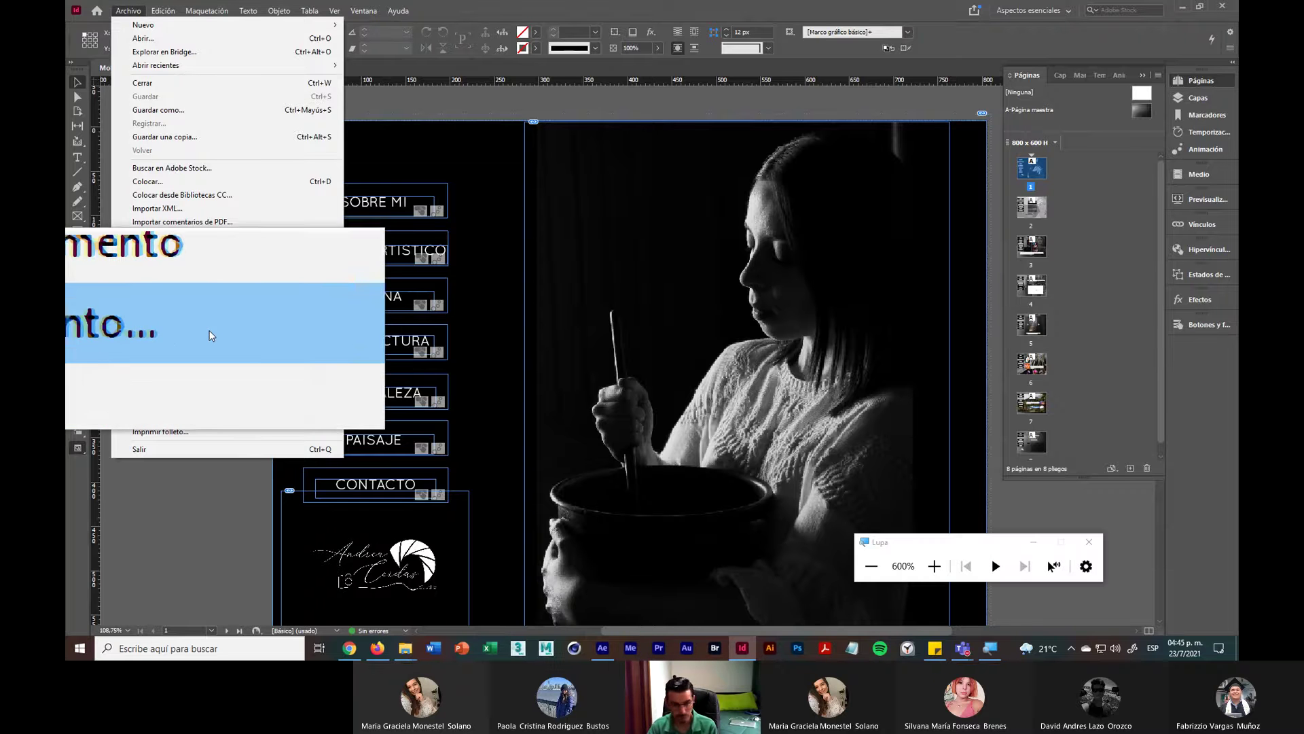
{"action": "key", "text": "super+minus"}
{"action": "key", "text": "super+minus"}
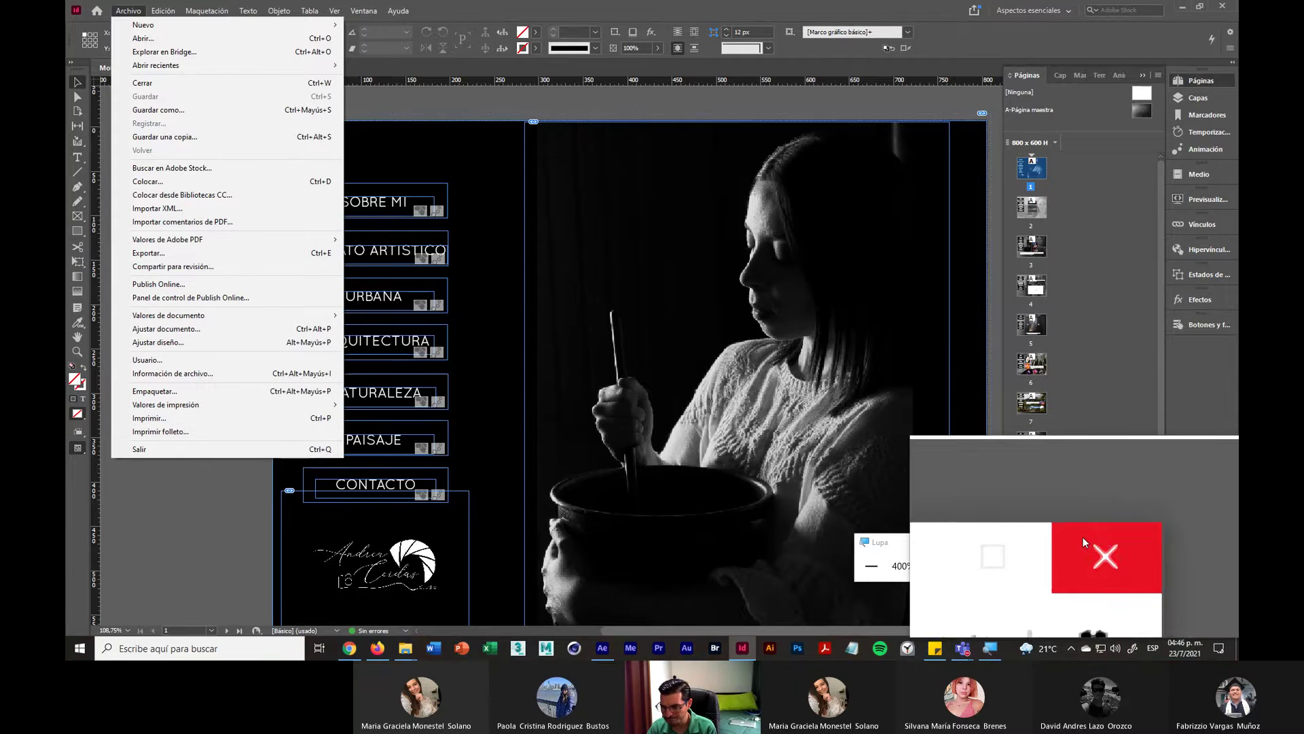
{"action": "left_click", "coordinate": [1089, 542]}
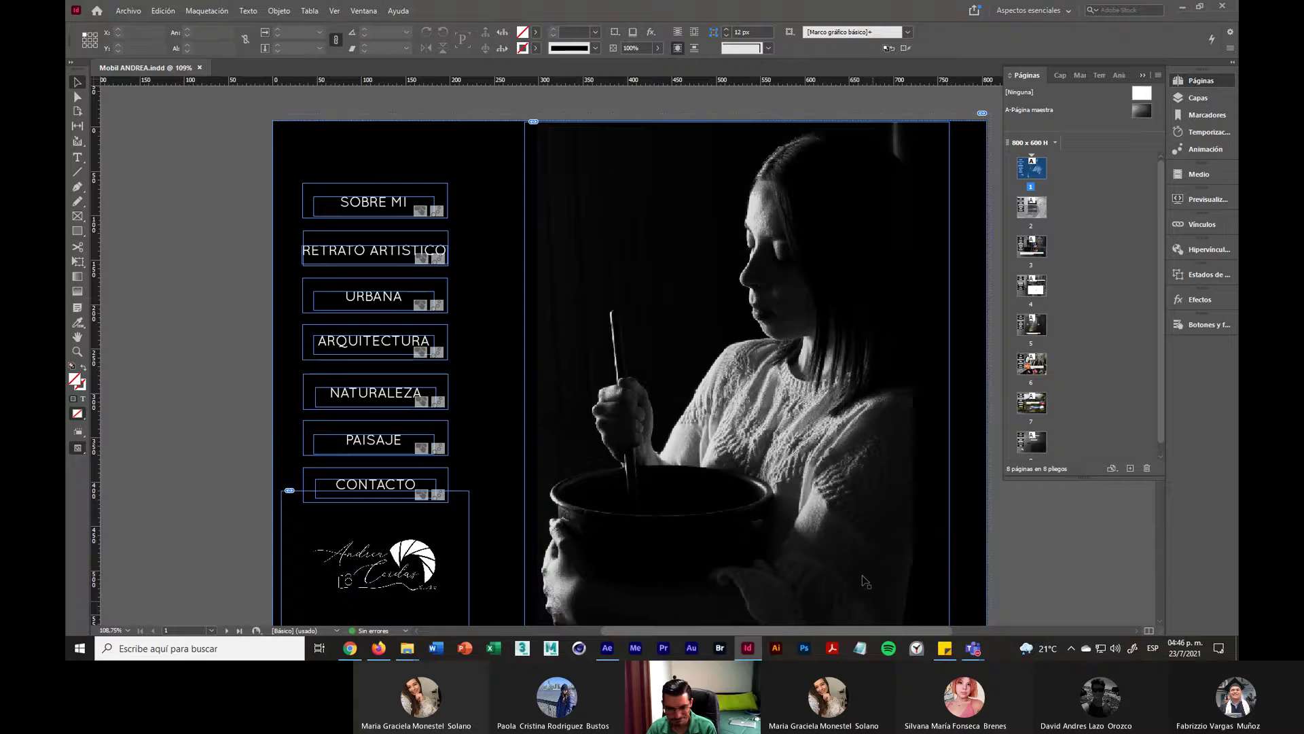
Step: Send the captured screenshot to the Publi Web y Medios Inter group in WhatsApp and return to InDesign
{"action": "left_click", "coordinate": [349, 649]}
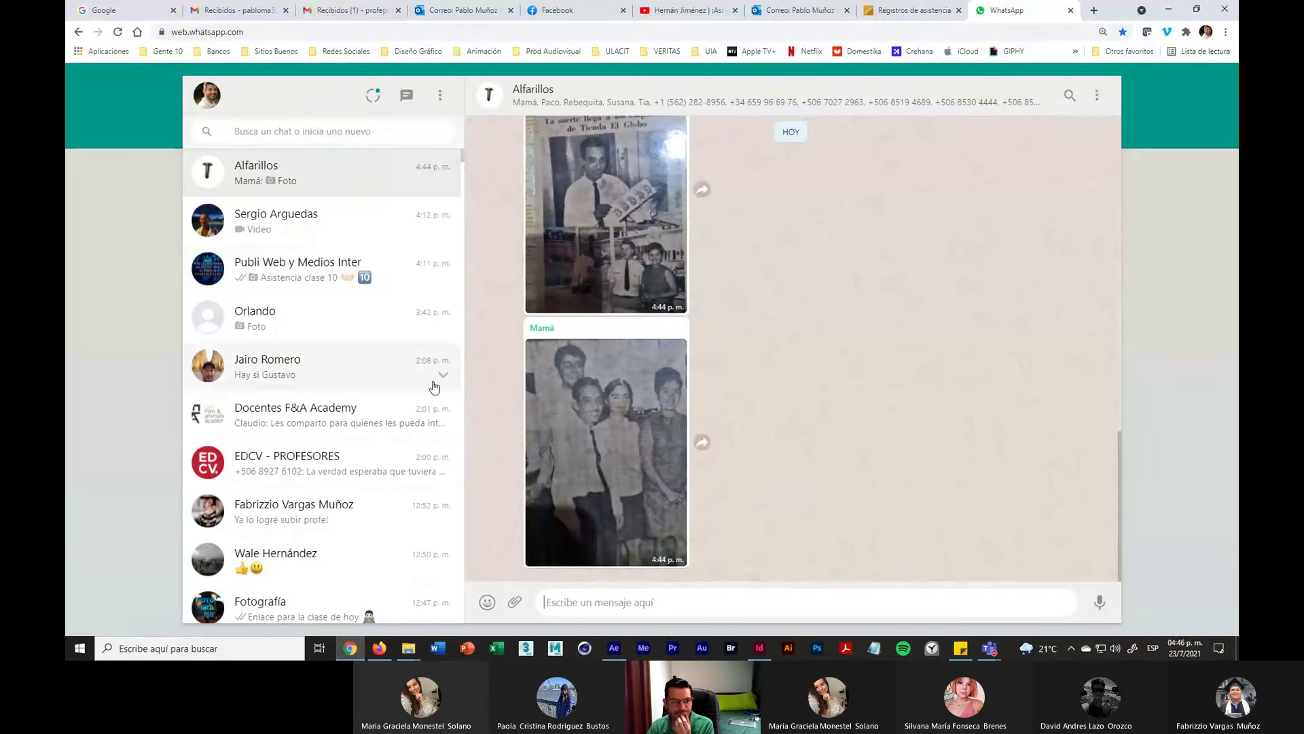
{"action": "left_click", "coordinate": [399, 277]}
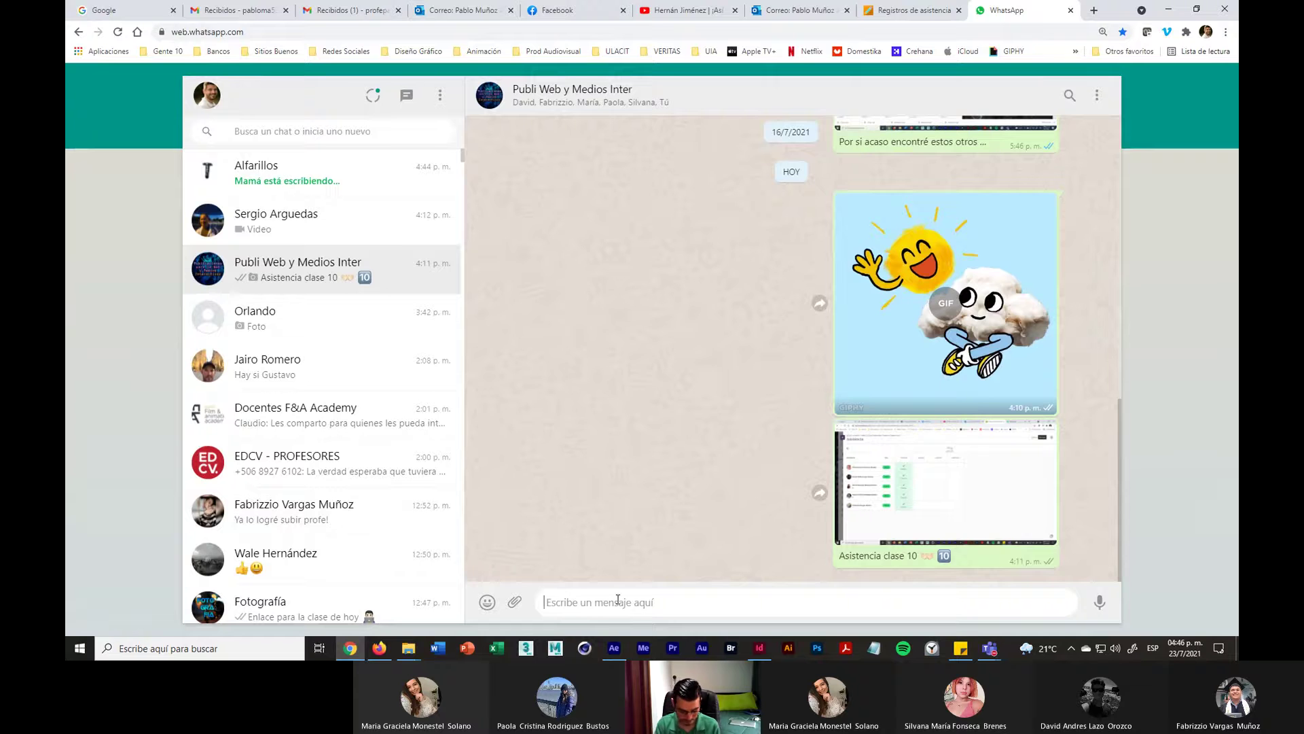
{"action": "key", "text": "ctrl+v"}
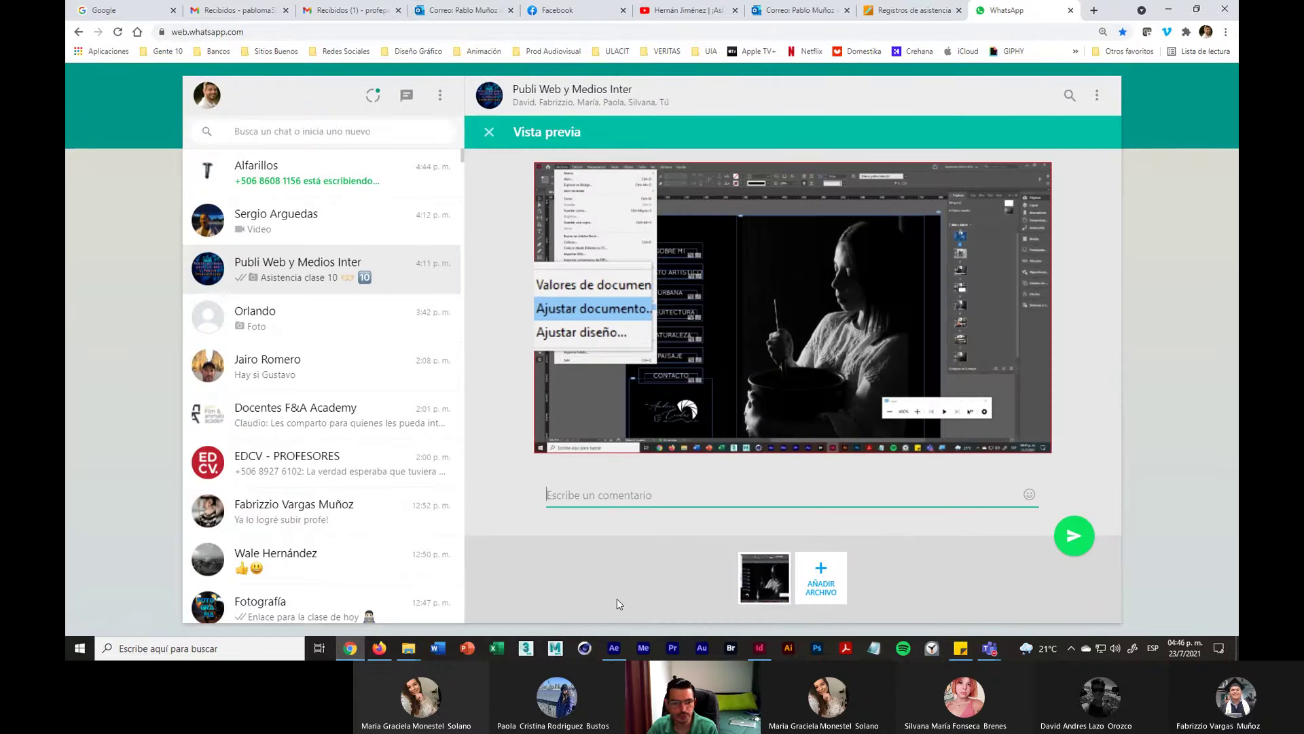
{"action": "key", "text": "Return"}
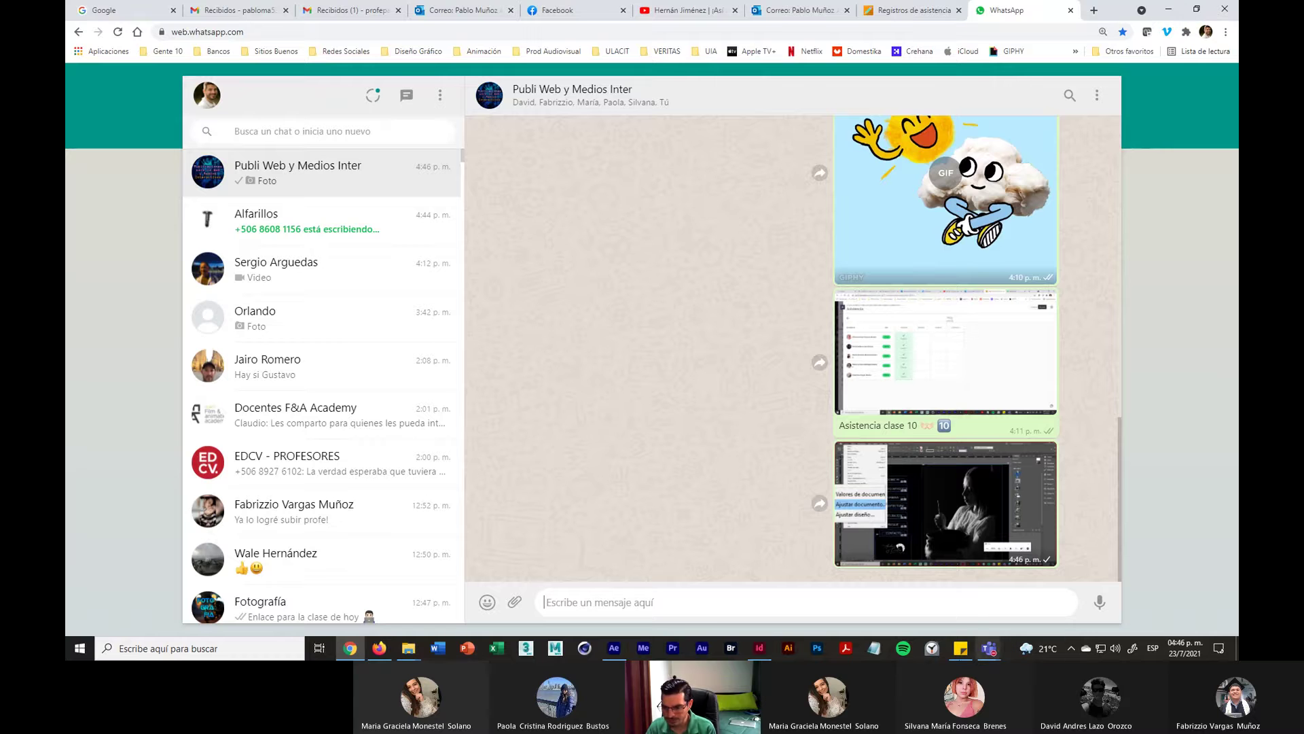
{"action": "left_click", "coordinate": [760, 648]}
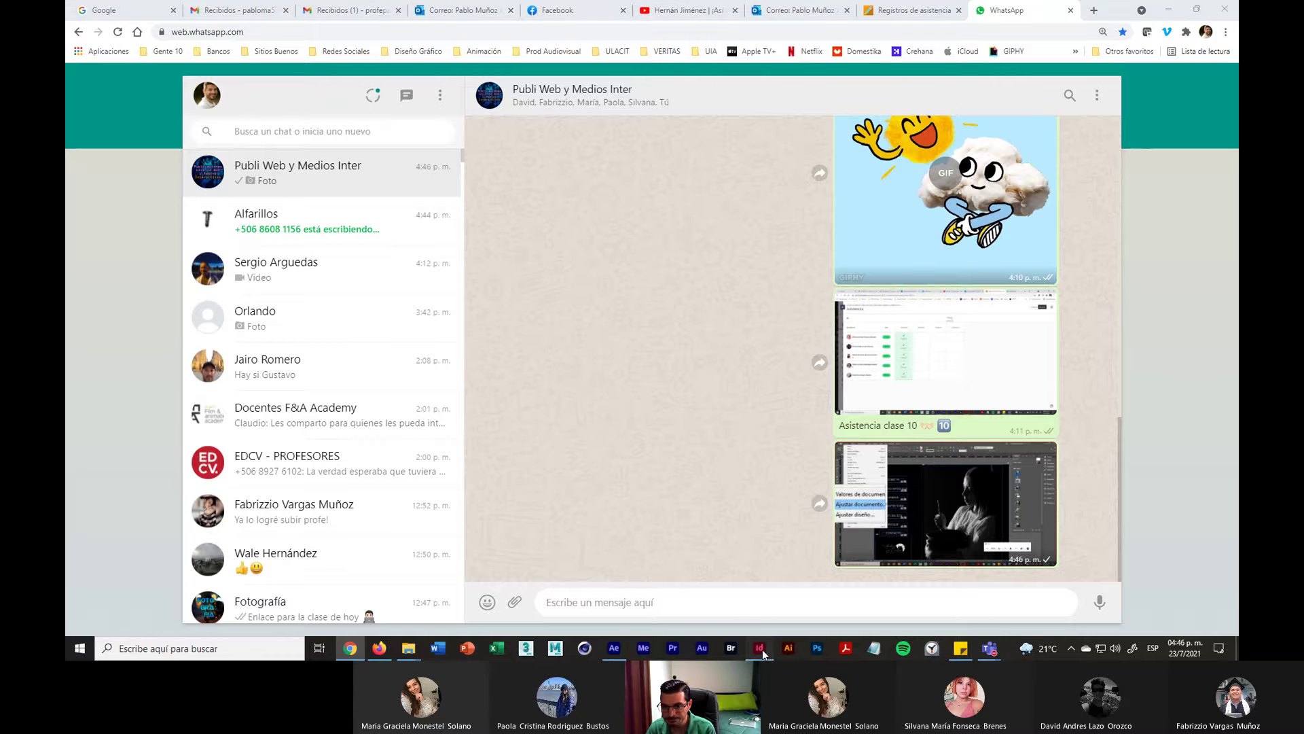
{"action": "left_click", "coordinate": [124, 14]}
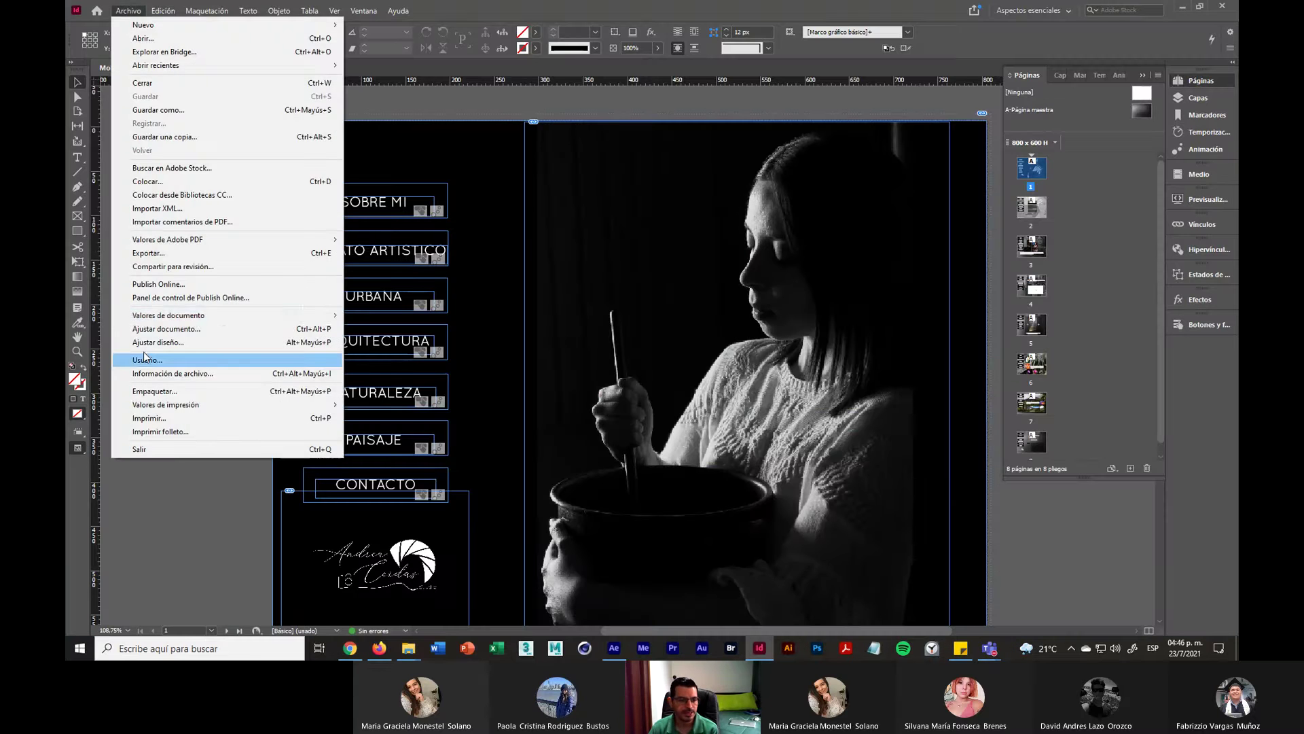
{"action": "left_click", "coordinate": [200, 331]}
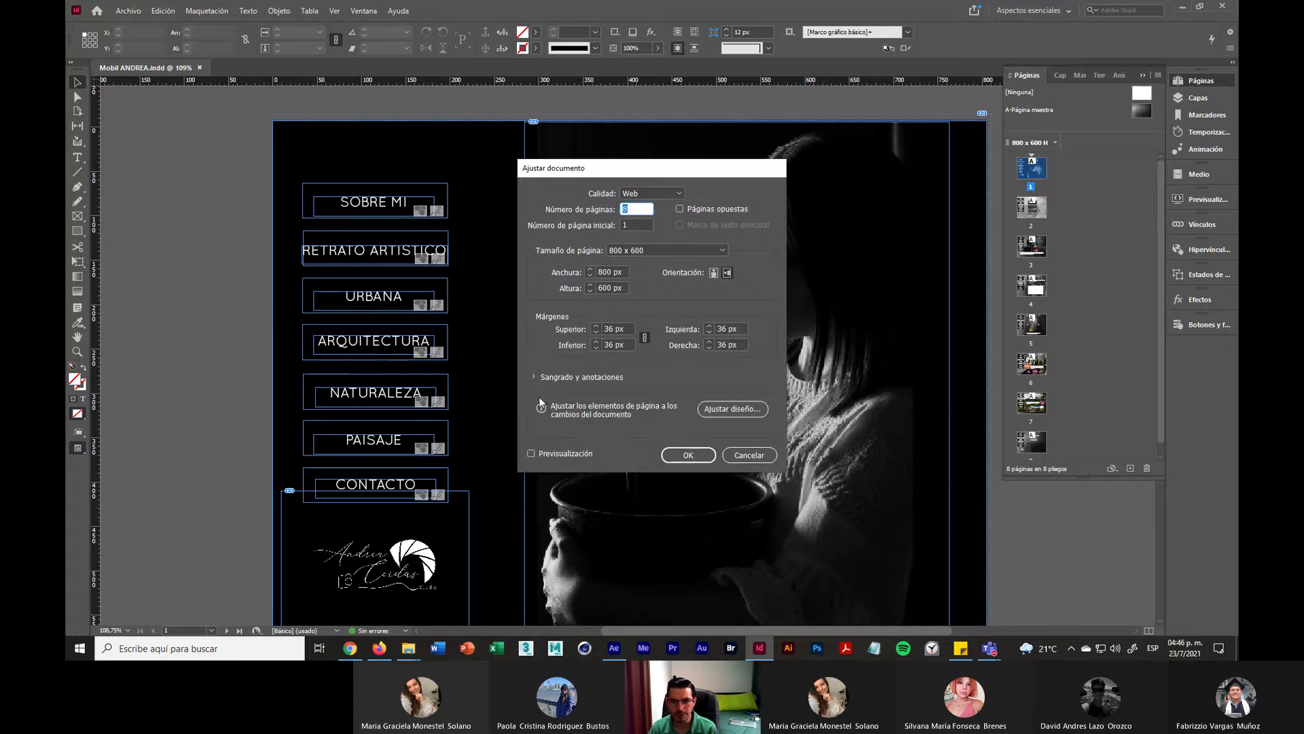
{"action": "left_click", "coordinate": [679, 193]}
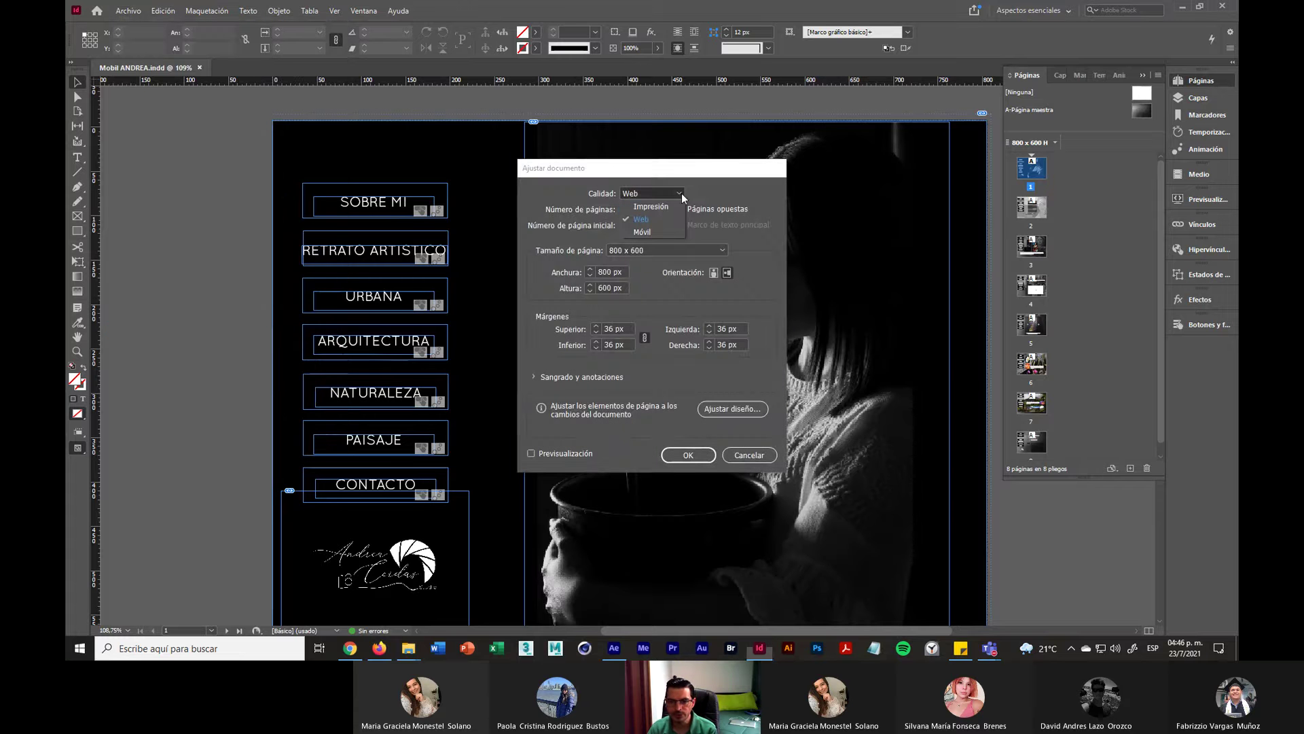
{"action": "left_click", "coordinate": [650, 230]}
{"action": "left_click", "coordinate": [683, 251]}
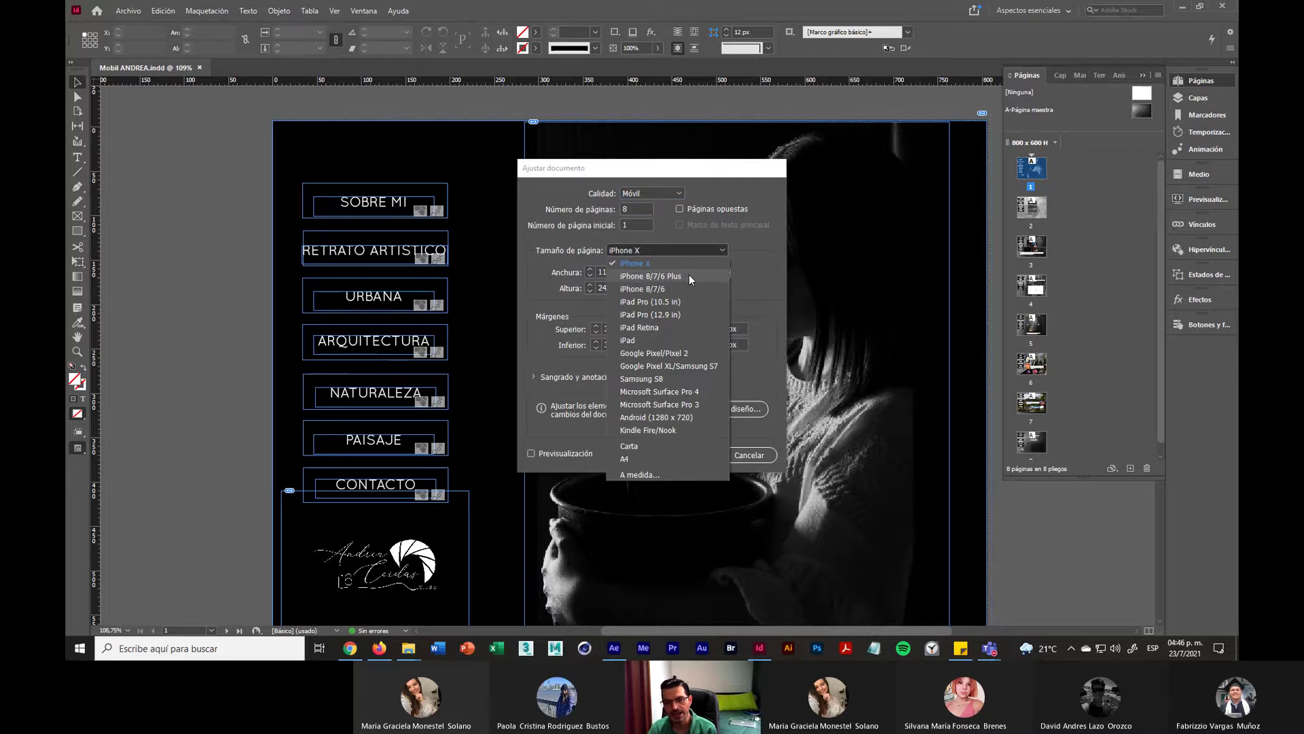
{"action": "key", "text": "Escape"}
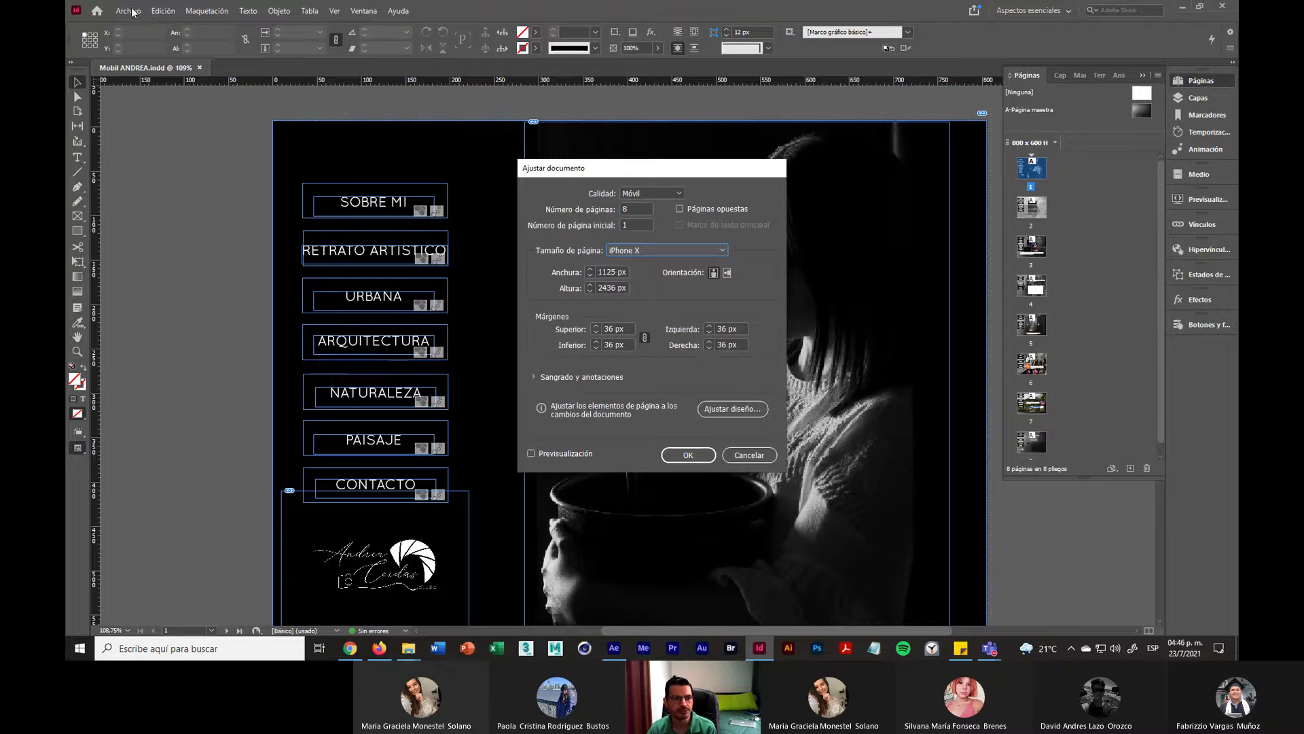
{"action": "left_click", "coordinate": [750, 456]}
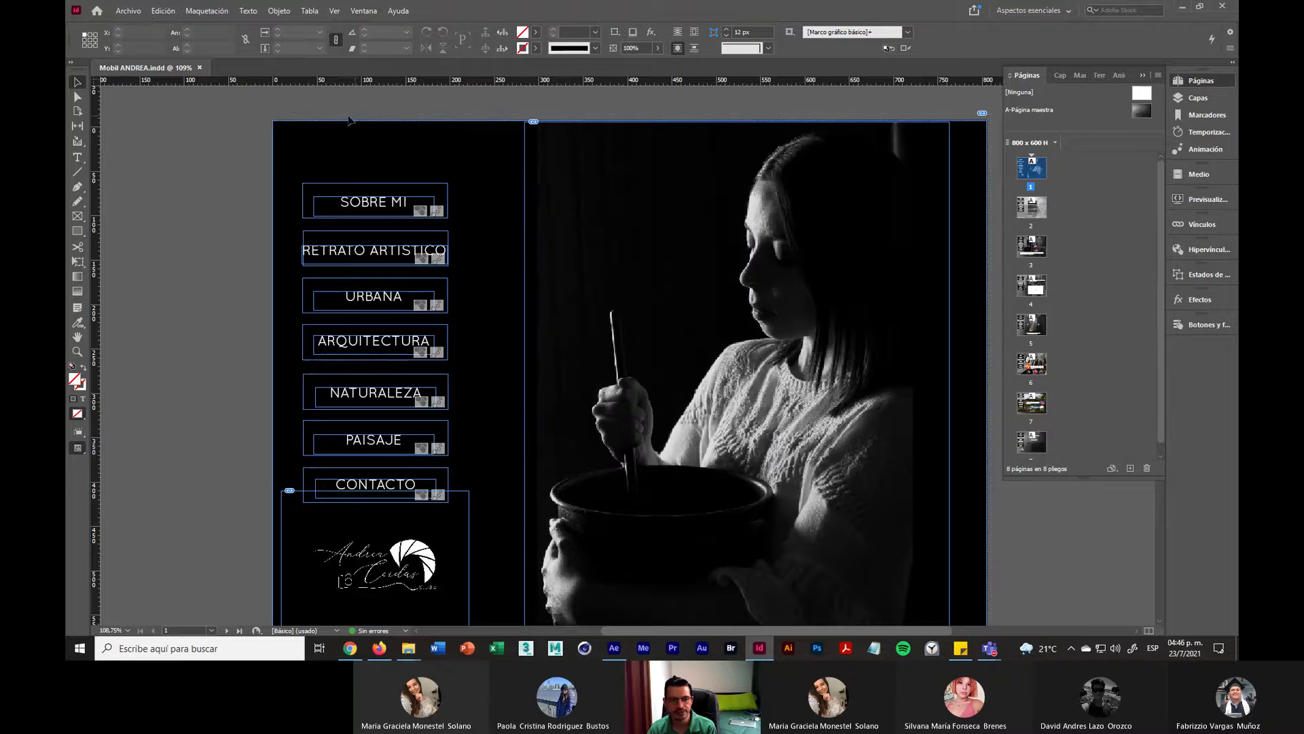
Step: Review the Web and Móvil presets for a new document, closing the dialog without creating one
{"action": "left_click", "coordinate": [129, 11]}
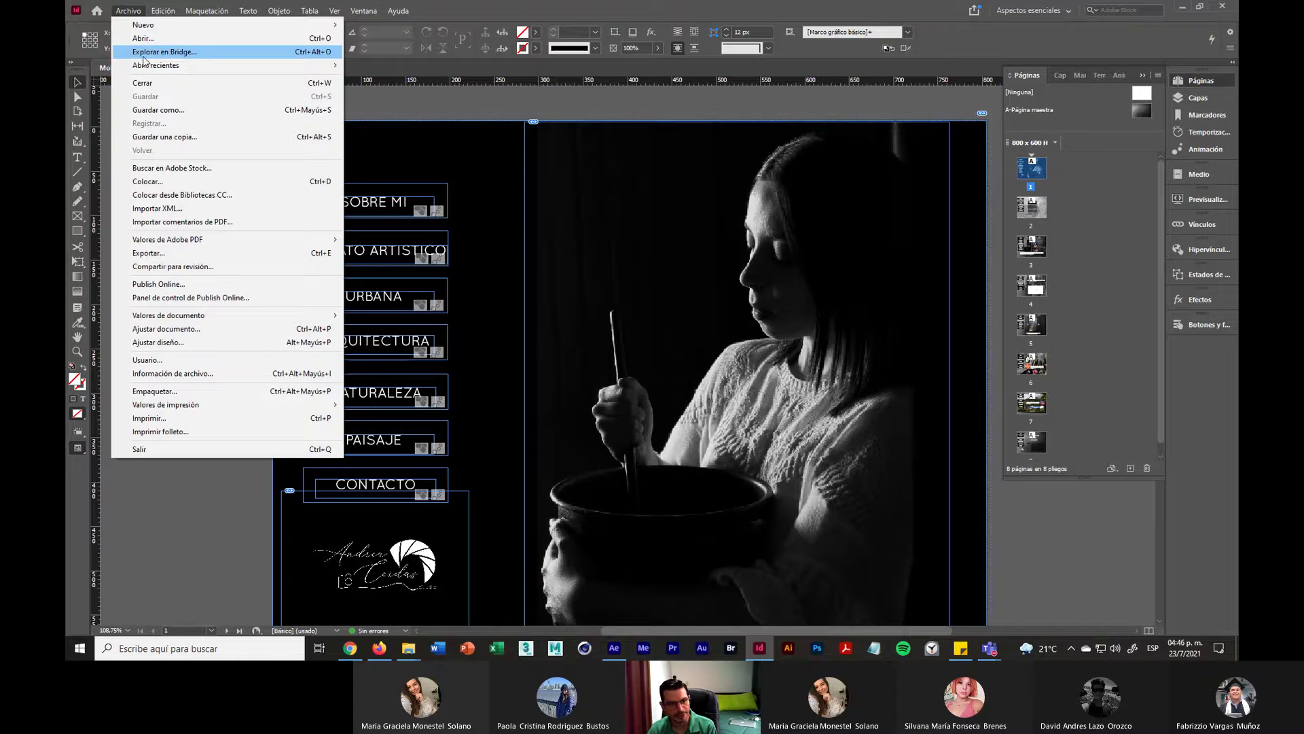
{"action": "mouse_move", "coordinate": [173, 25]}
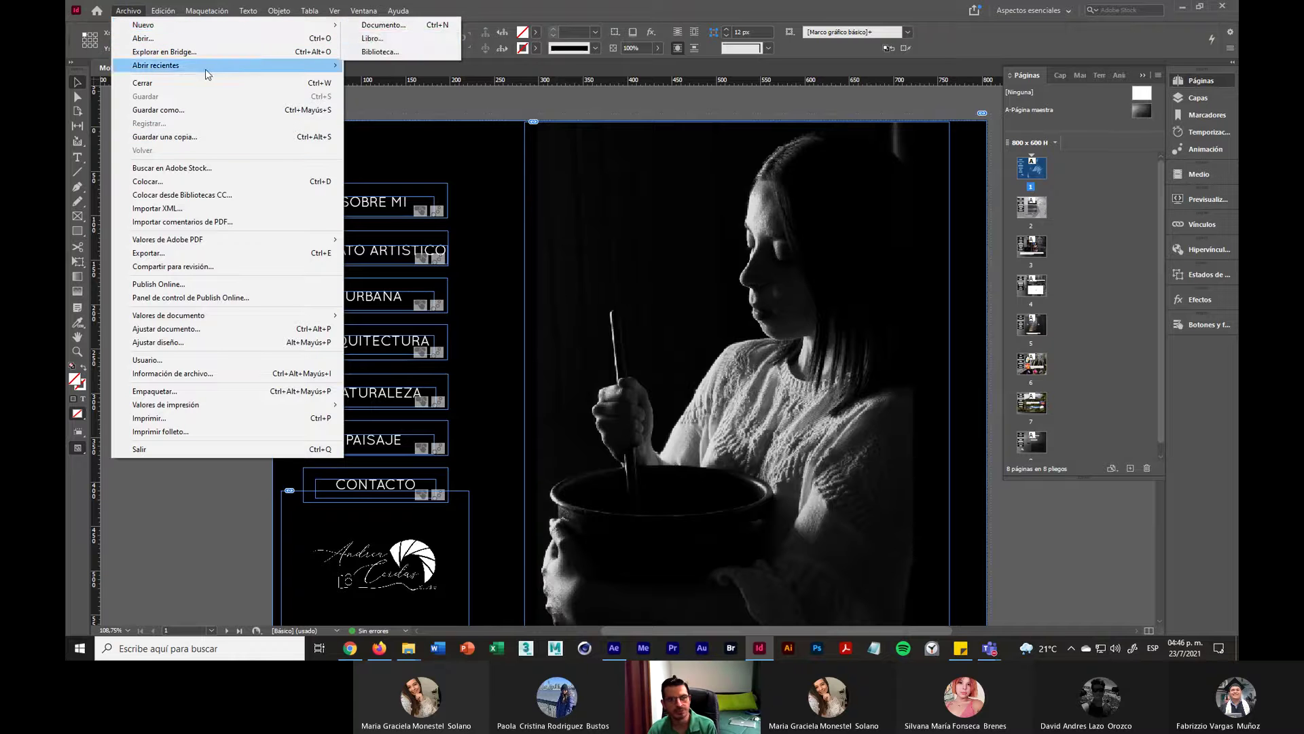
{"action": "left_click", "coordinate": [429, 29]}
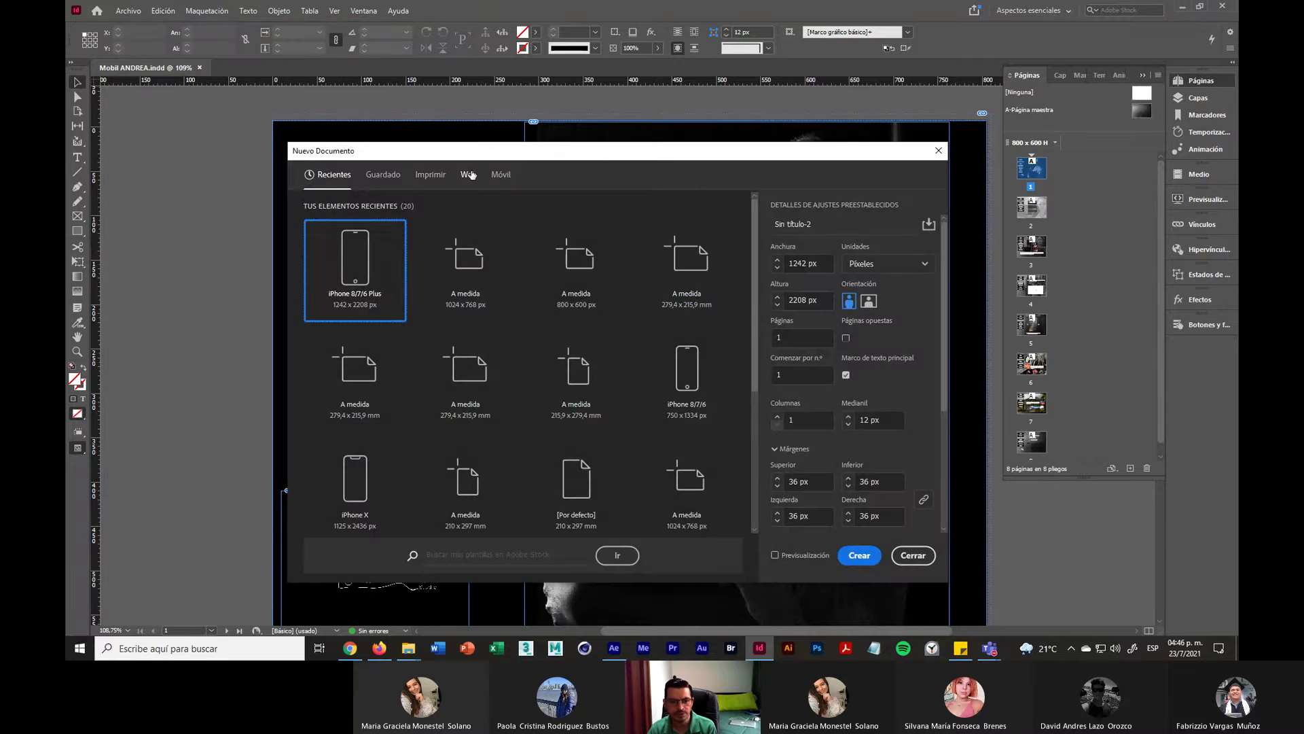
{"action": "left_click", "coordinate": [470, 175]}
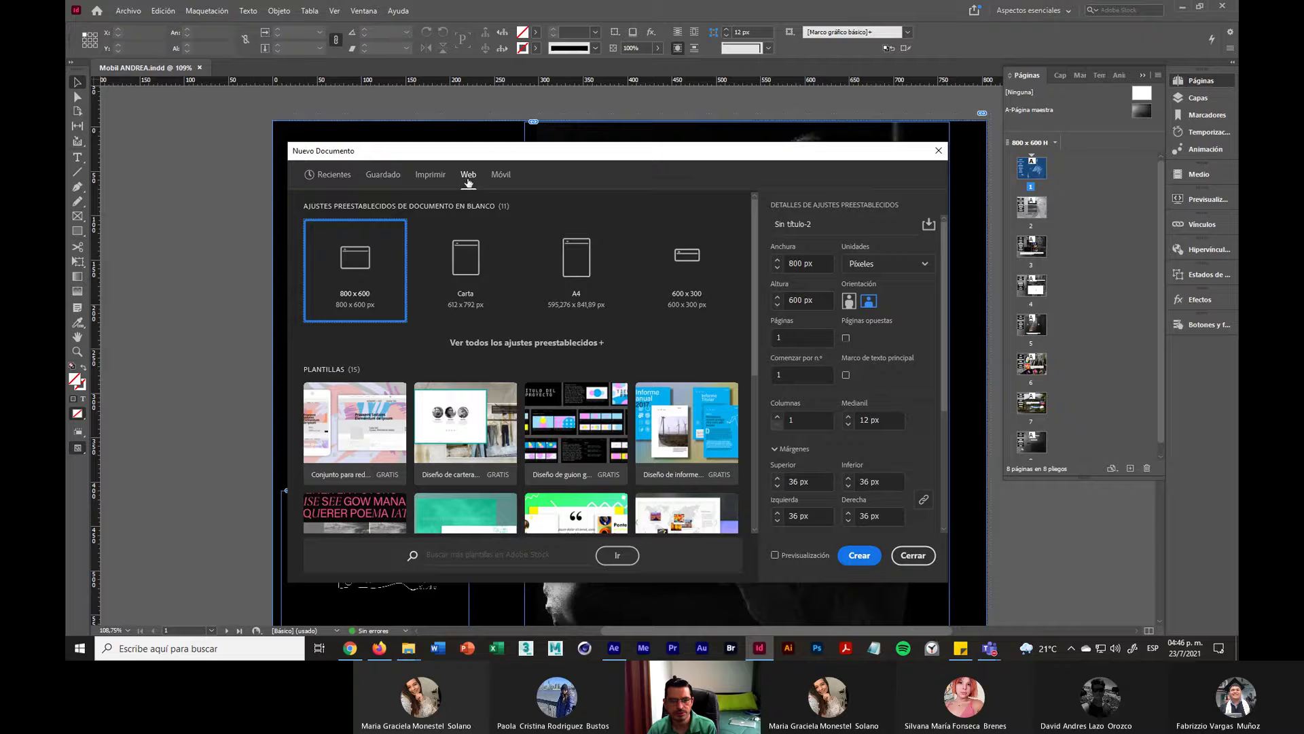
{"action": "left_click", "coordinate": [507, 176]}
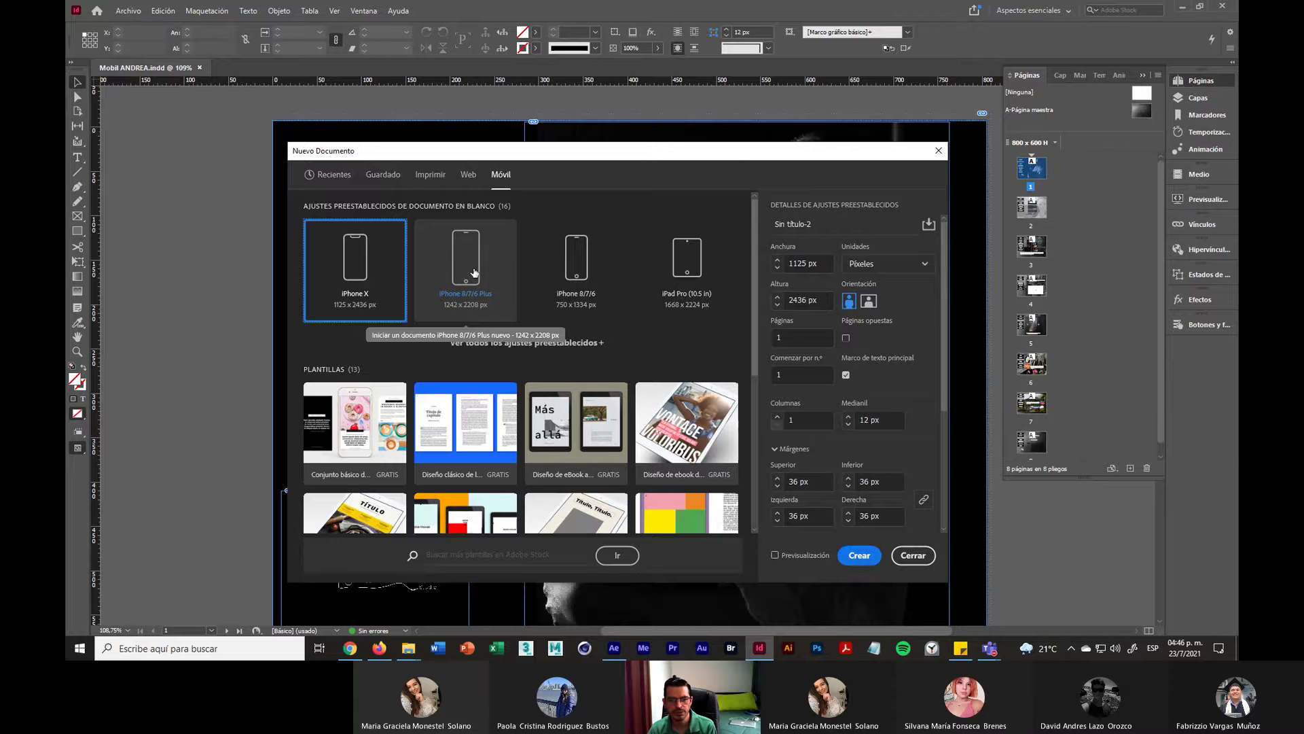
{"action": "left_click", "coordinate": [913, 555]}
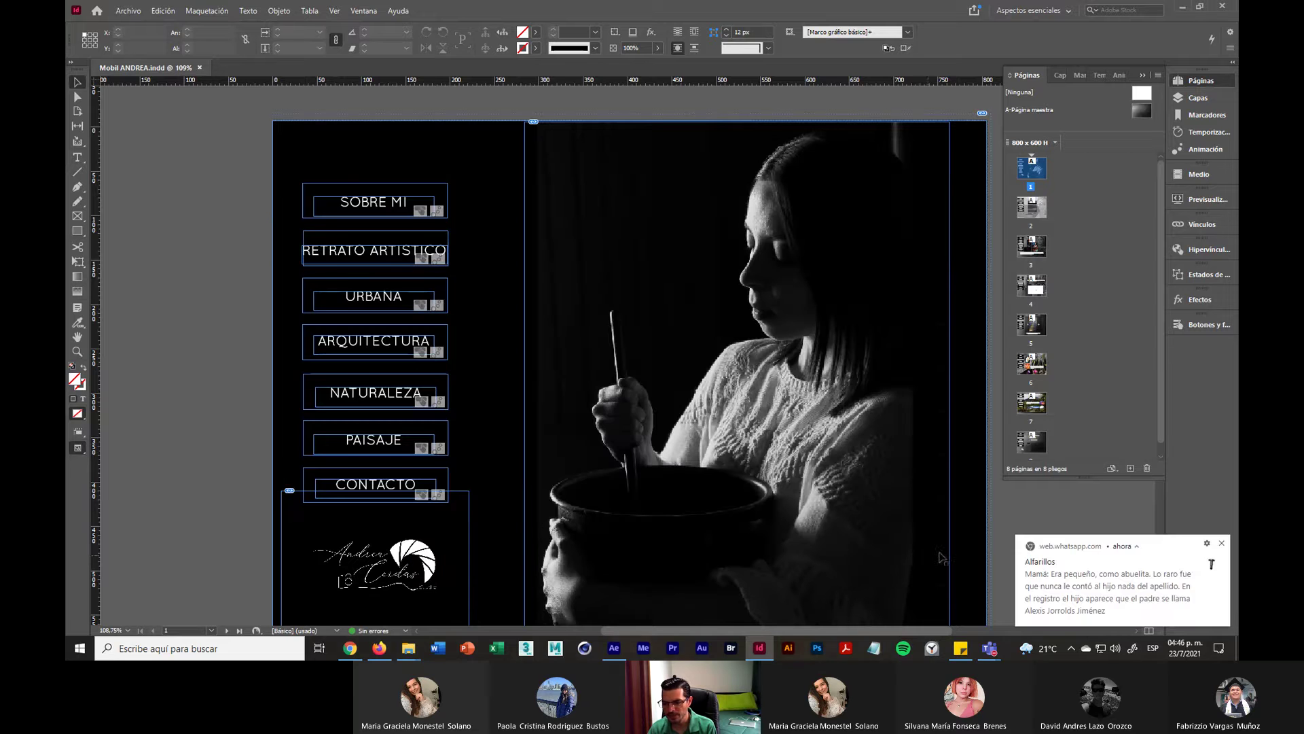
{"action": "left_click", "coordinate": [128, 11]}
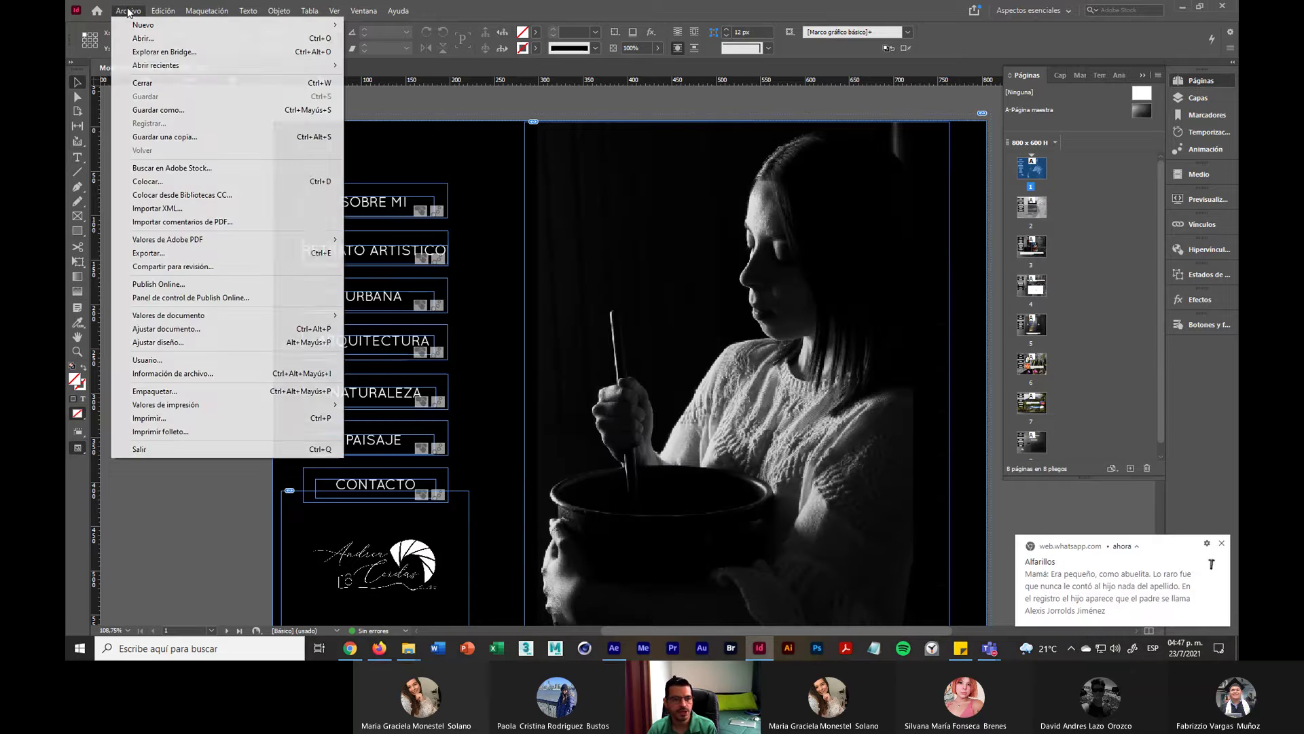
{"action": "left_click", "coordinate": [464, 103]}
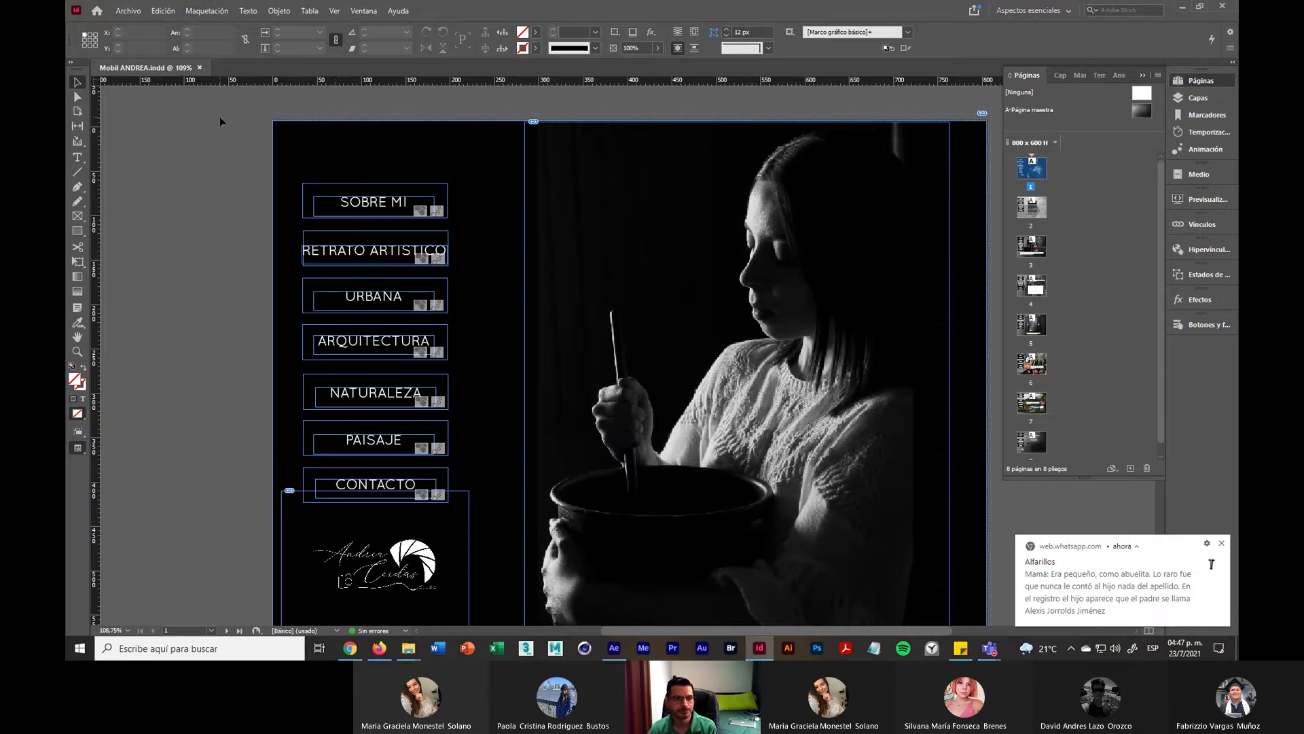
Step: In the document setup, change the intent to Móvil and choose the iPhone 8/7/6 Plus page size
{"action": "left_click", "coordinate": [136, 12]}
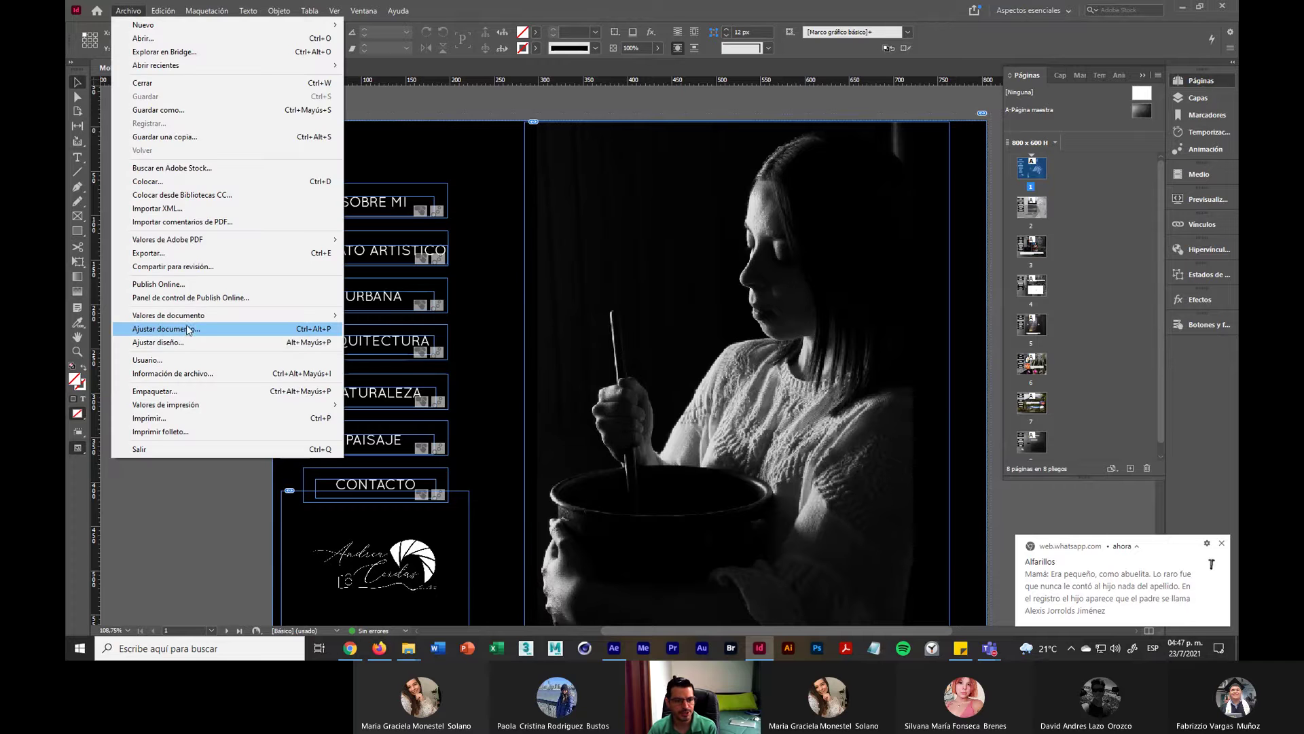
{"action": "left_click", "coordinate": [209, 330]}
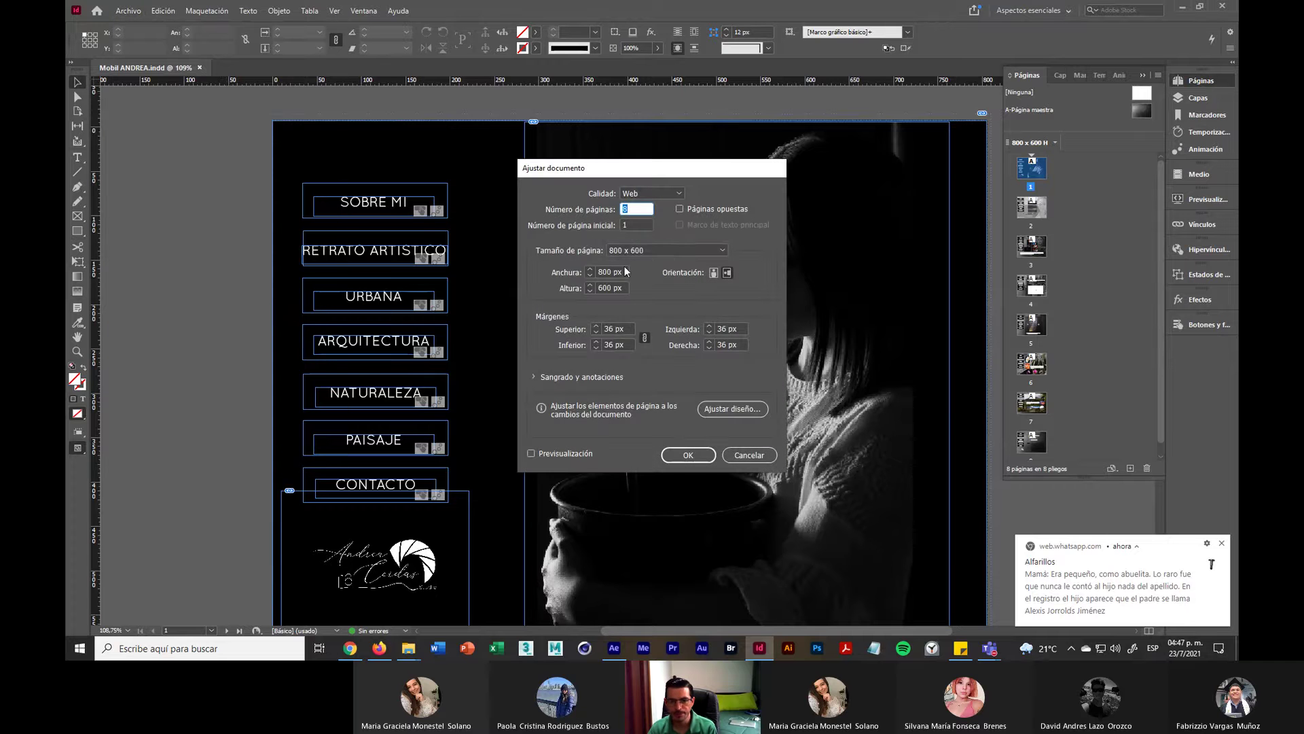
{"action": "left_click", "coordinate": [653, 193]}
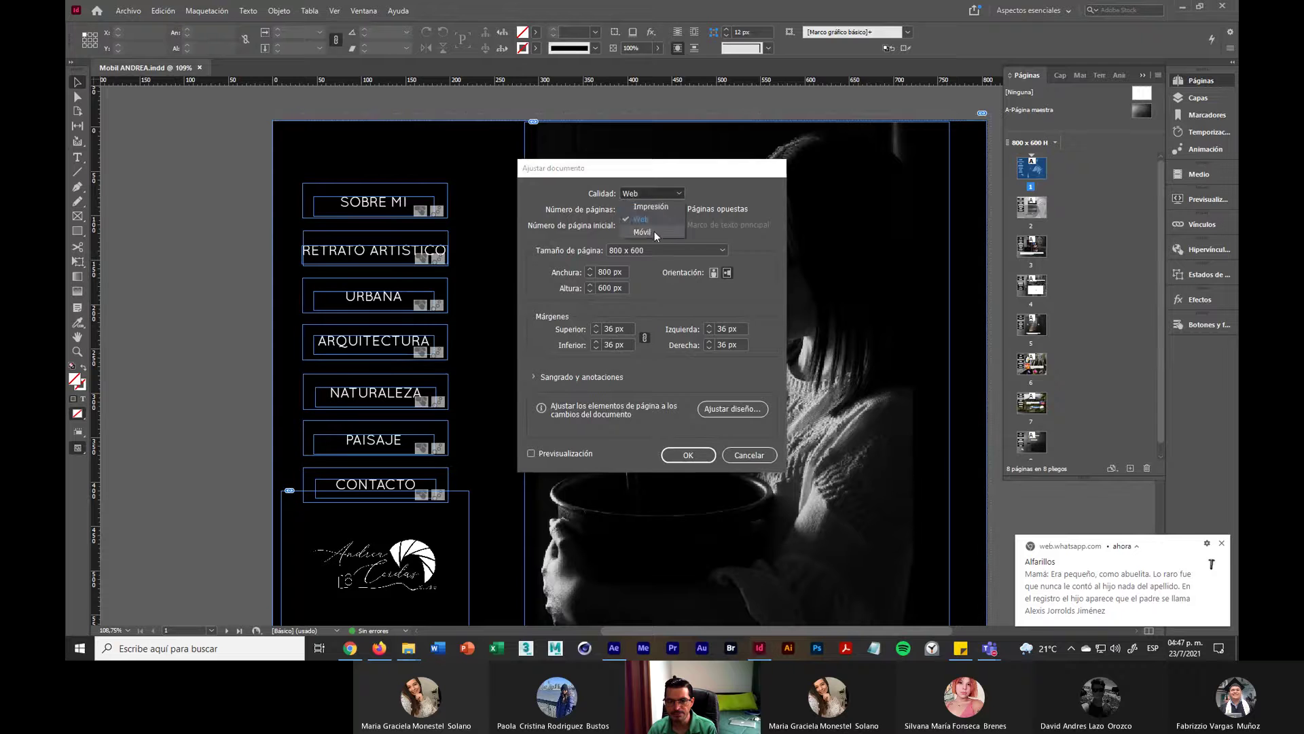
{"action": "left_click", "coordinate": [654, 231]}
{"action": "left_click", "coordinate": [644, 252]}
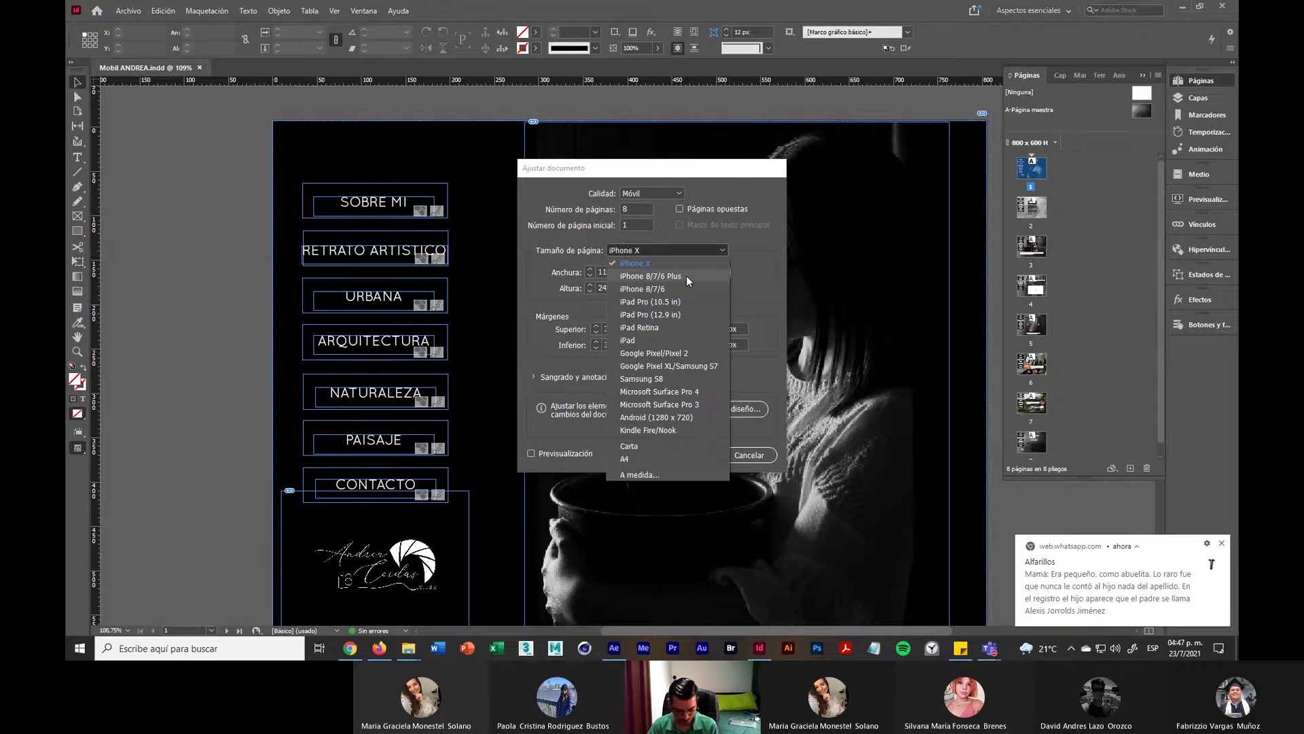
{"action": "key", "text": "super+plus"}
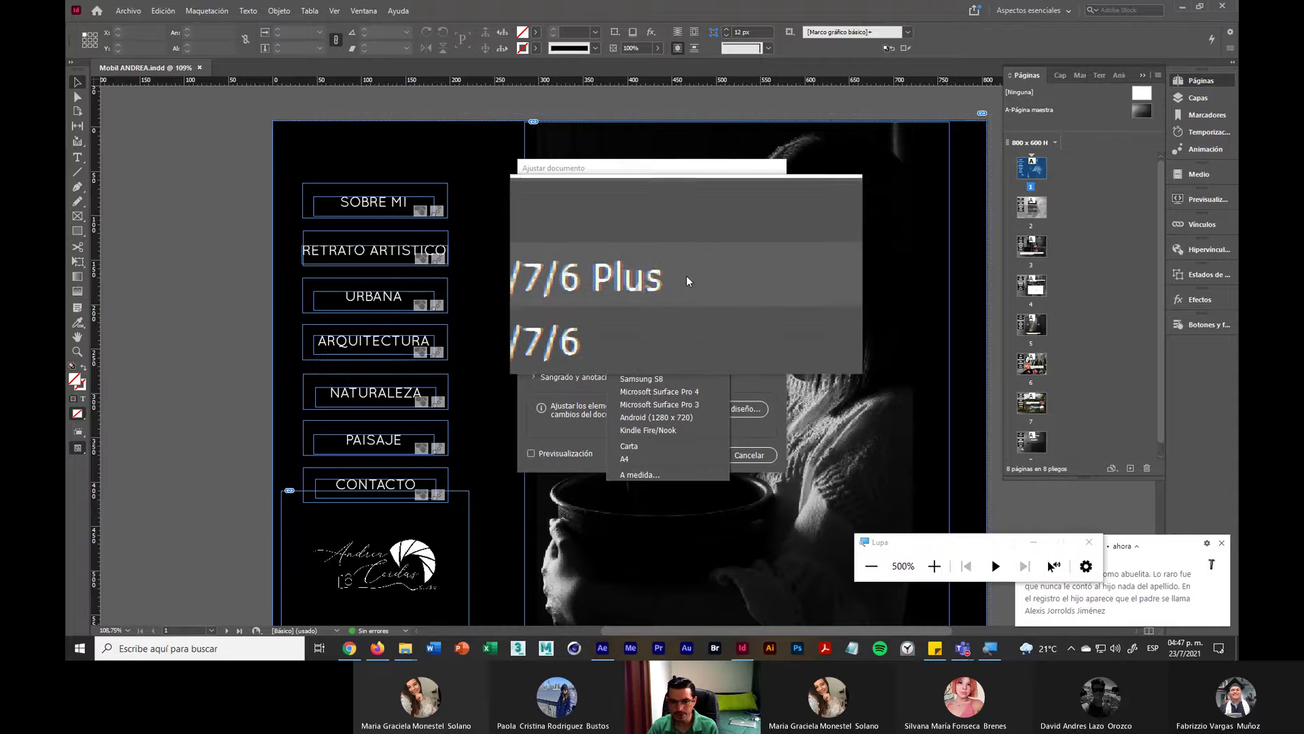
{"action": "left_click", "coordinate": [643, 275]}
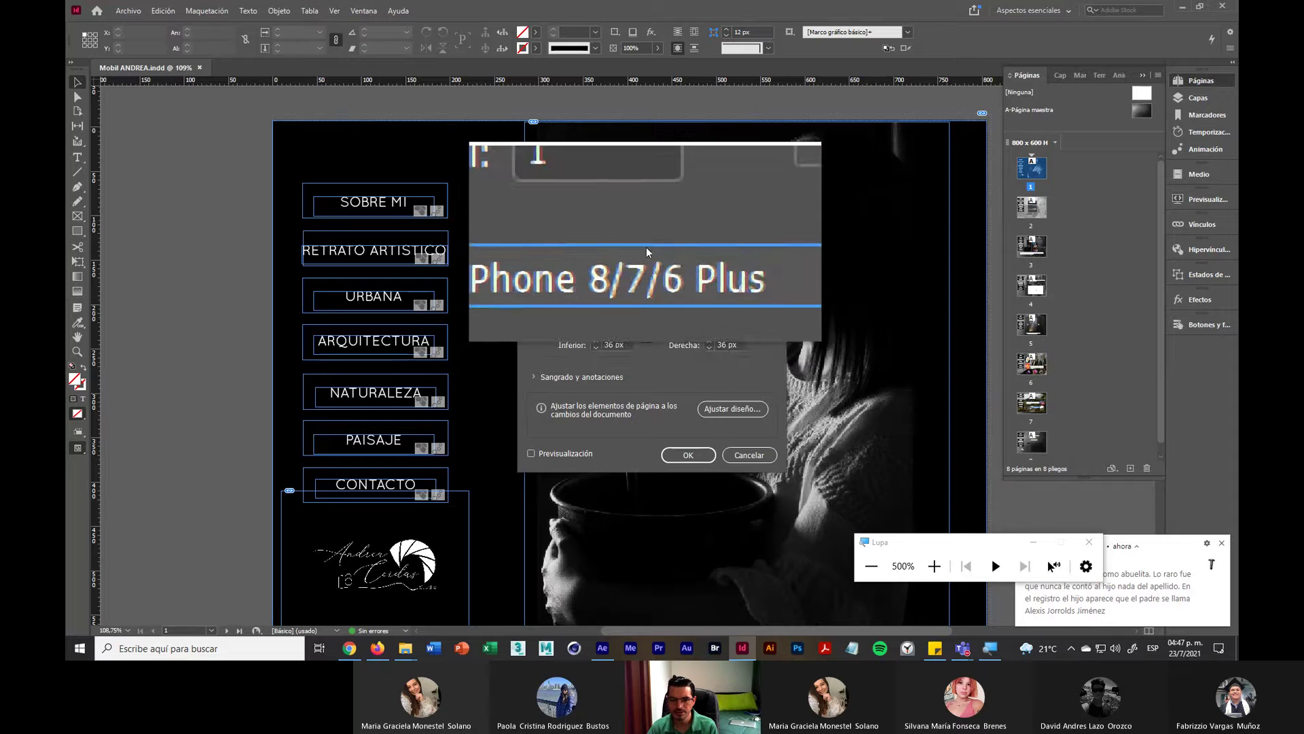
Step: Capture the magnified page size options and send the screenshot to the Publi Web y Medios Inter group in WhatsApp
{"action": "left_click", "coordinate": [647, 253]}
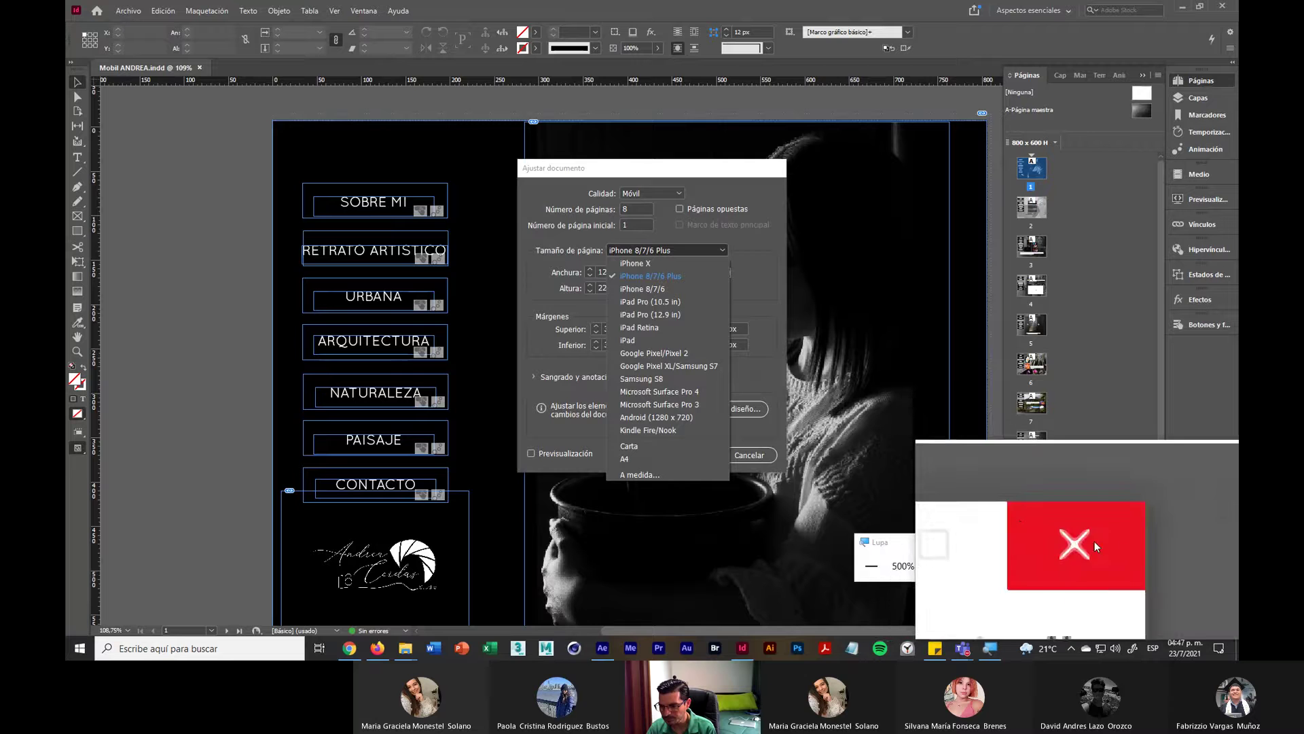
{"action": "left_click", "coordinate": [1095, 541]}
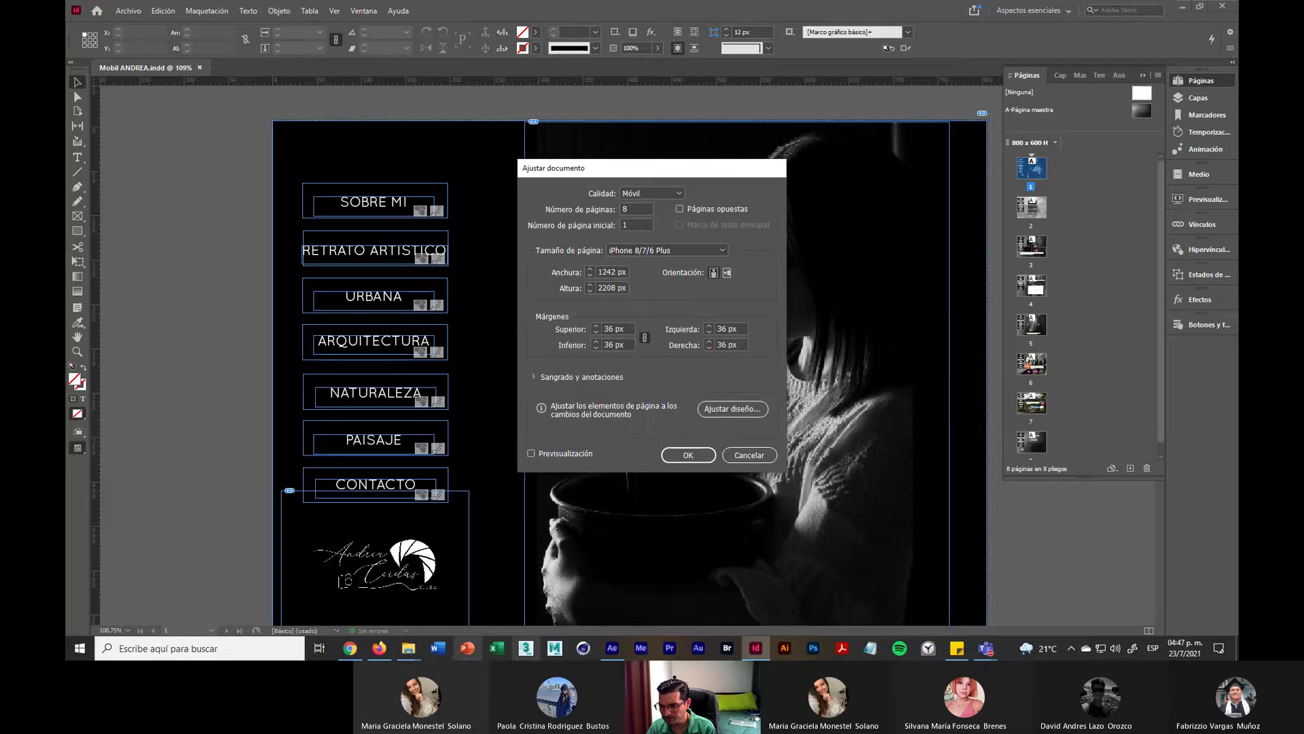
{"action": "left_click", "coordinate": [351, 648]}
{"action": "key", "text": "ctrl+v"}
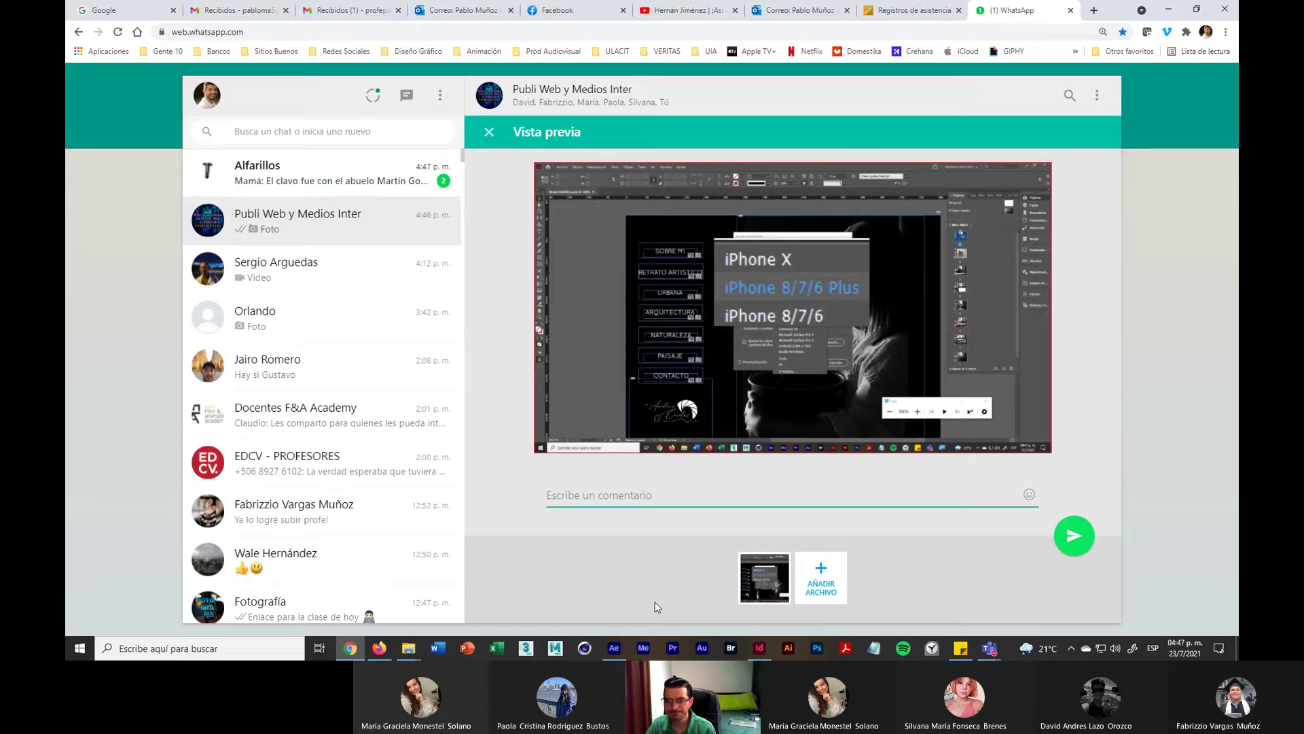
{"action": "key", "text": "Return"}
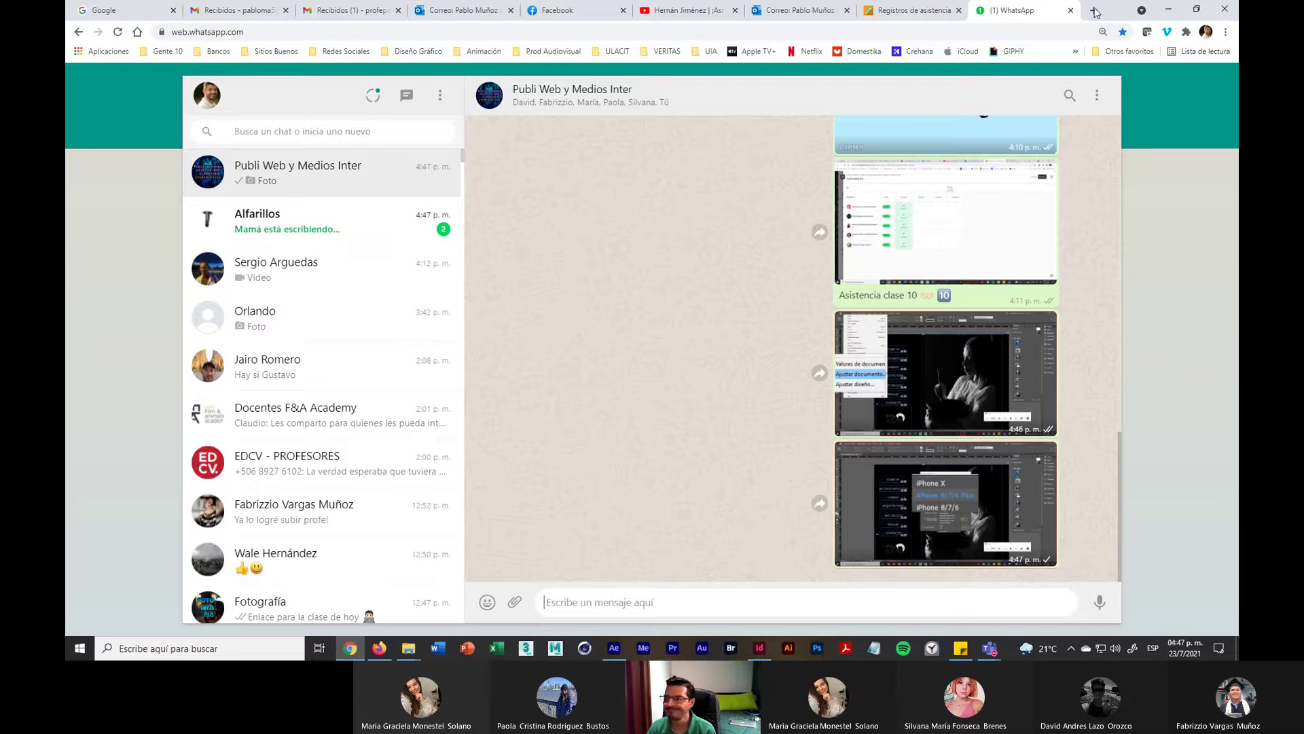
Step: Return to InDesign and apply the iPhone 8/7/6 Plus setup to the mobile document
{"action": "left_click", "coordinate": [1171, 10]}
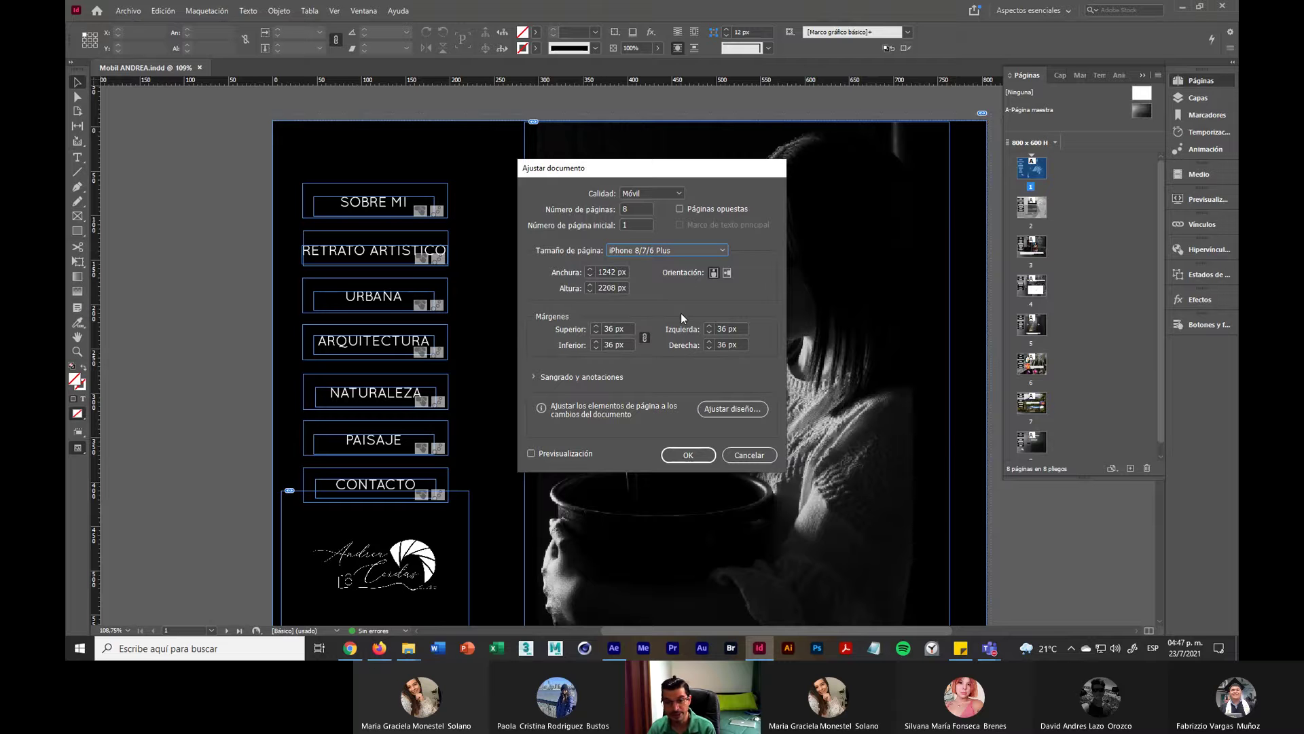
{"action": "left_click", "coordinate": [699, 455]}
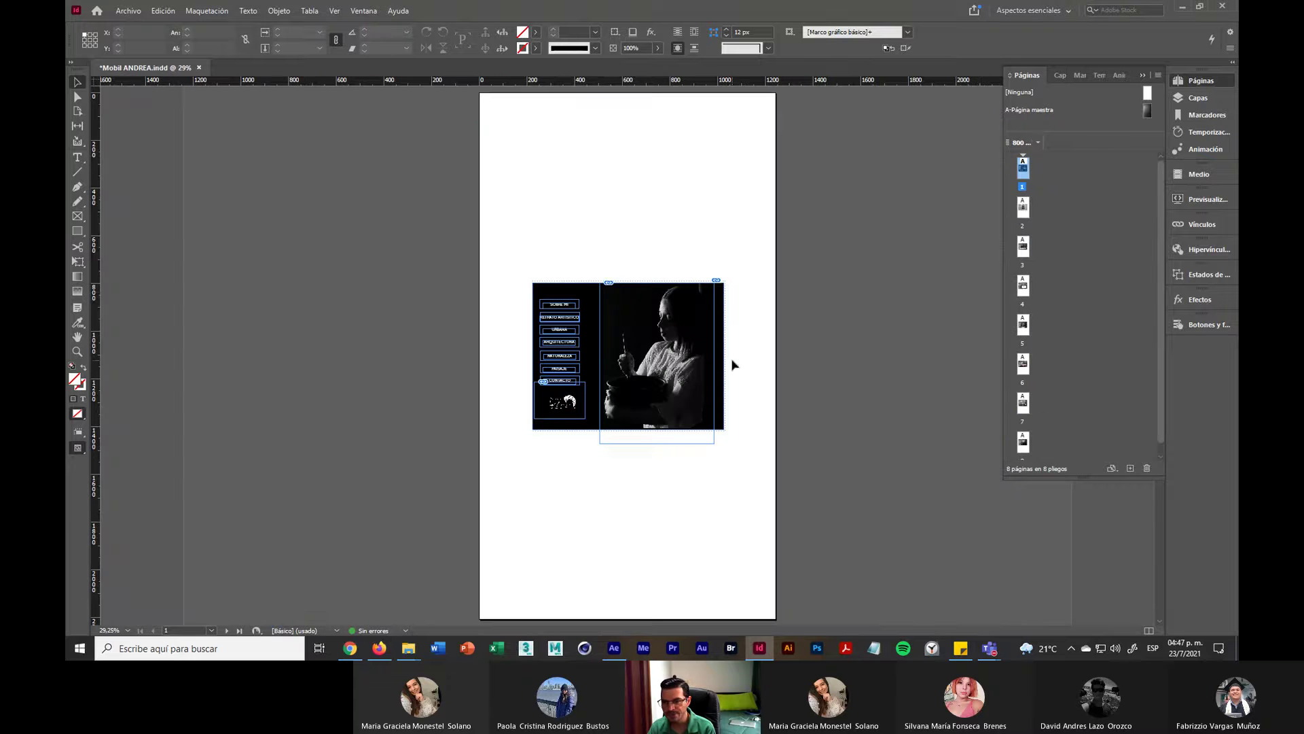
Step: Look through the resized mobile pages to see how each section's web layout sits on the taller format
{"action": "scroll", "coordinate": [734, 301], "scroll_direction": "down", "scroll_amount": 10}
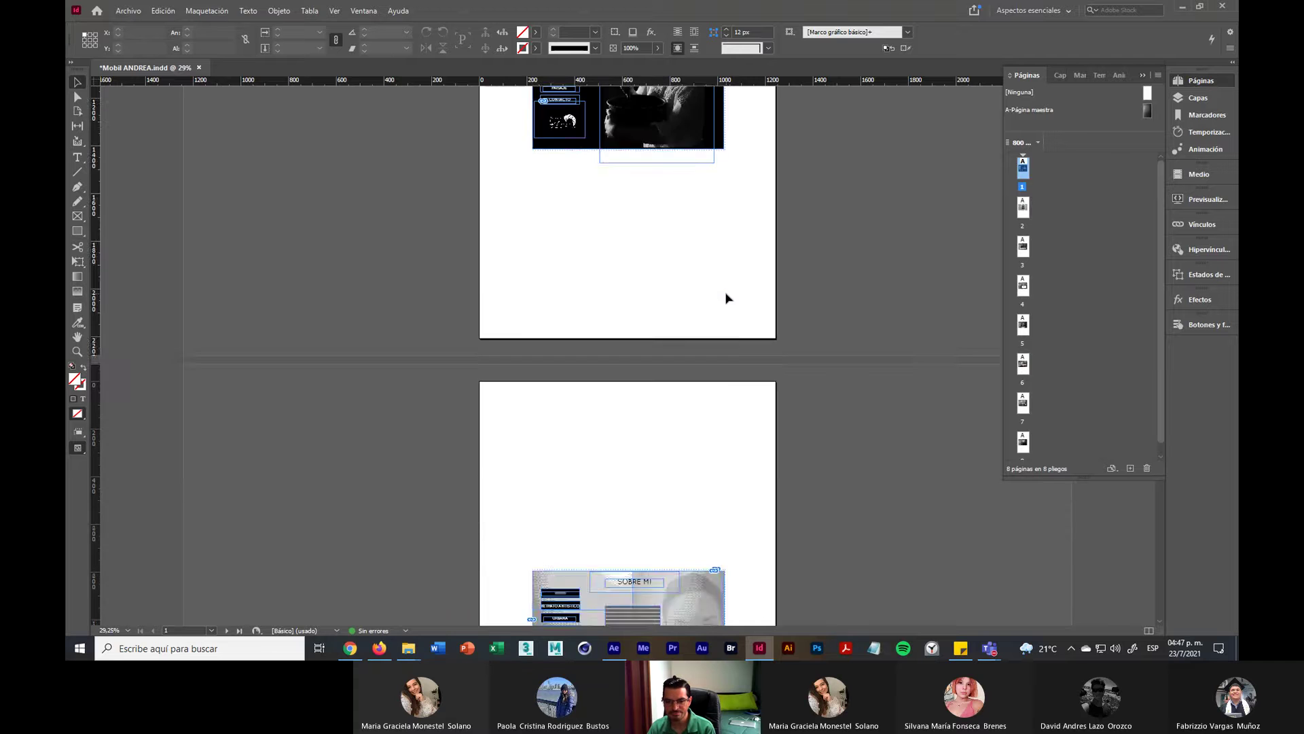
{"action": "scroll", "coordinate": [728, 301], "scroll_direction": "down", "scroll_amount": 20}
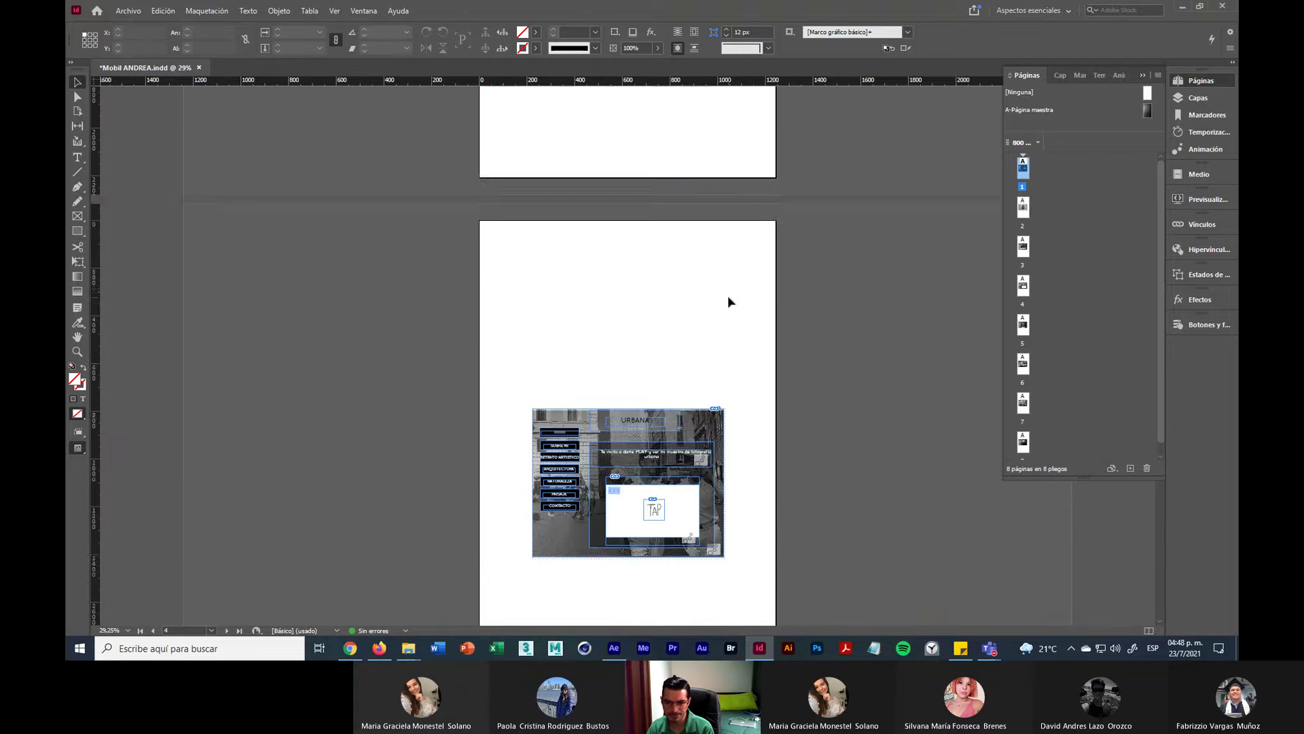
{"action": "scroll", "coordinate": [729, 301], "scroll_direction": "down", "scroll_amount": 12}
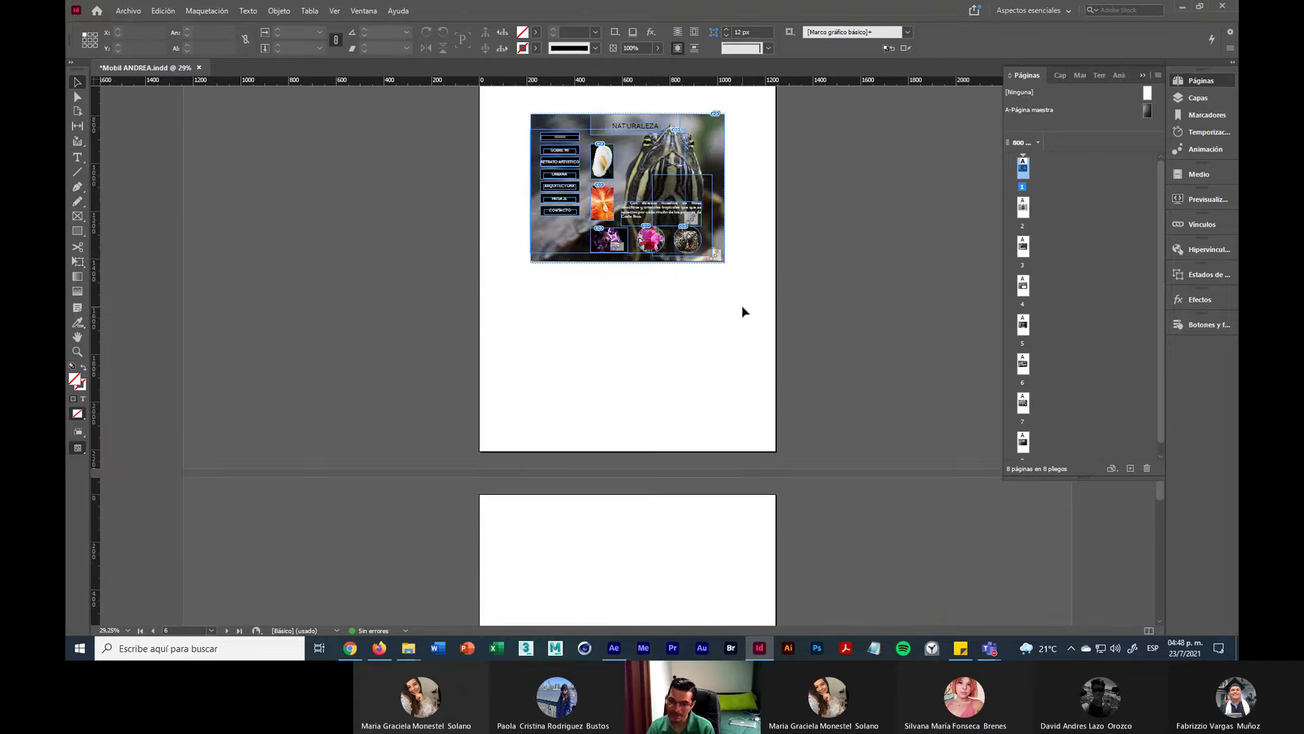
{"action": "scroll", "coordinate": [742, 314], "scroll_direction": "up", "scroll_amount": 6}
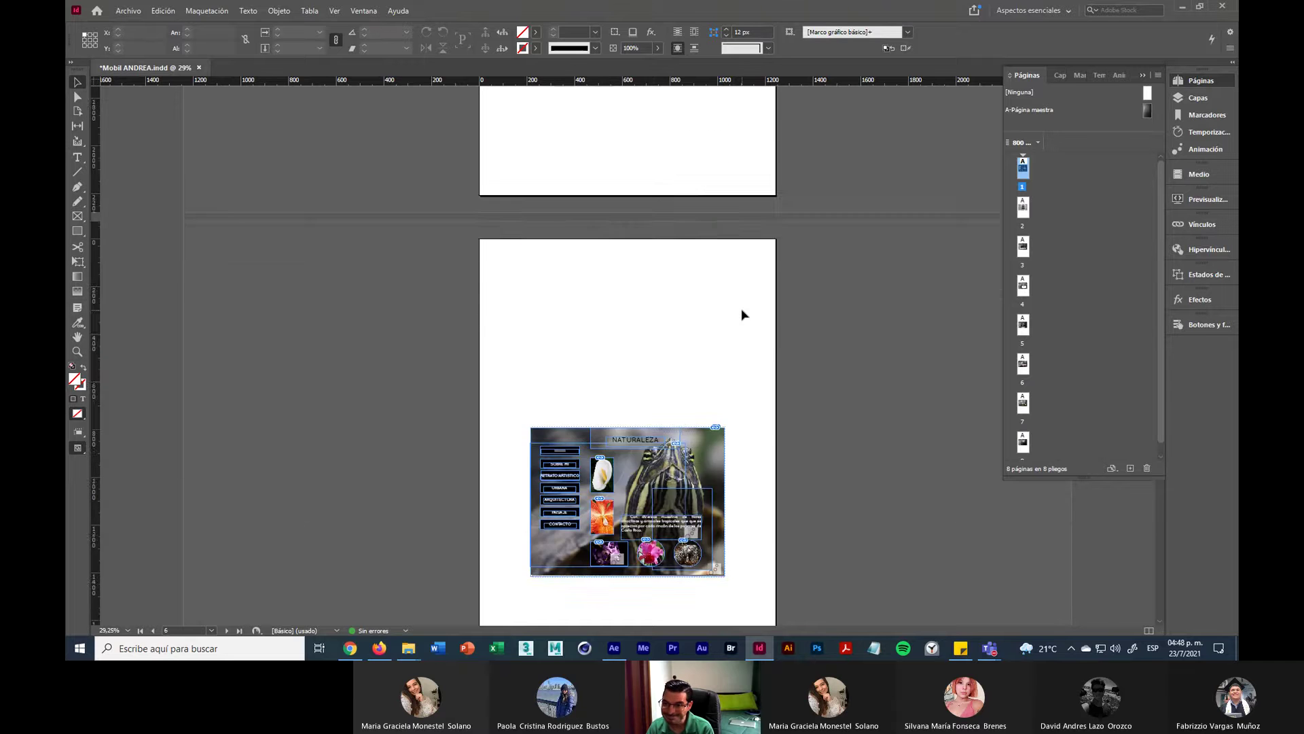
{"action": "scroll", "coordinate": [742, 315], "scroll_direction": "up", "scroll_amount": 15}
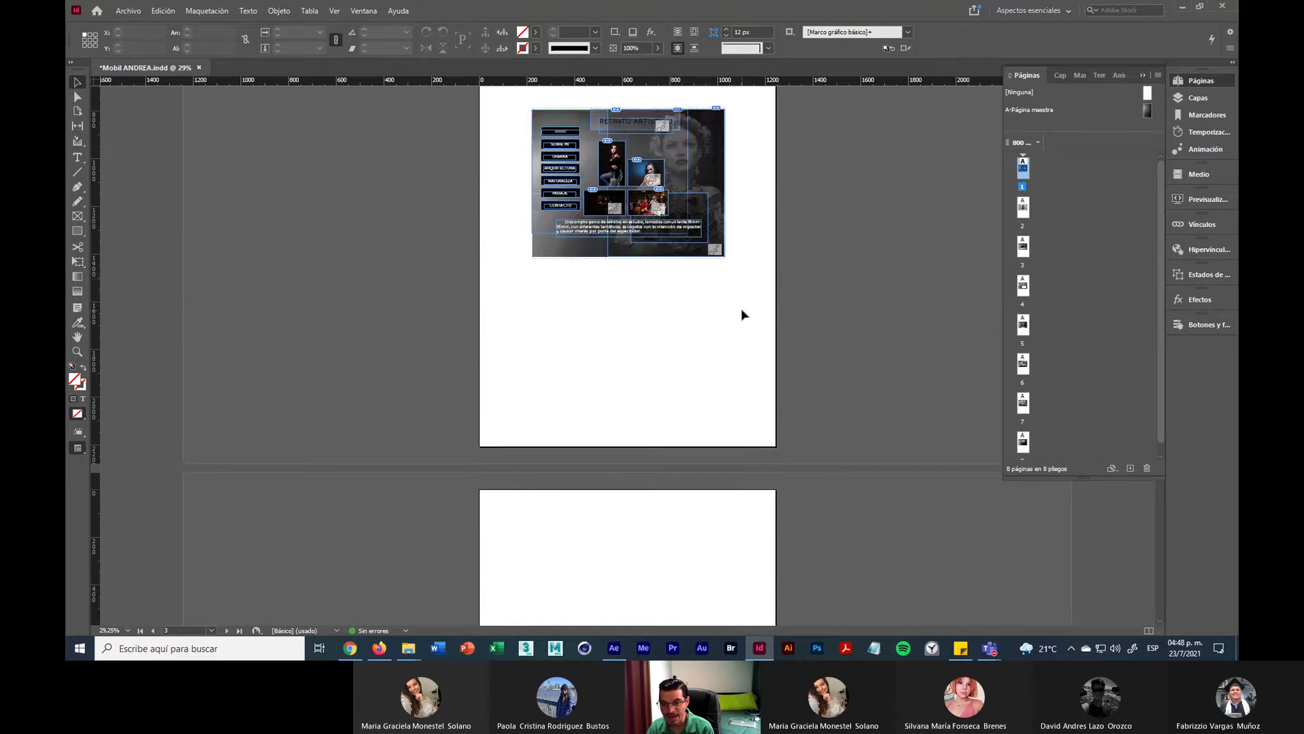
{"action": "scroll", "coordinate": [741, 315], "scroll_direction": "up", "scroll_amount": 12}
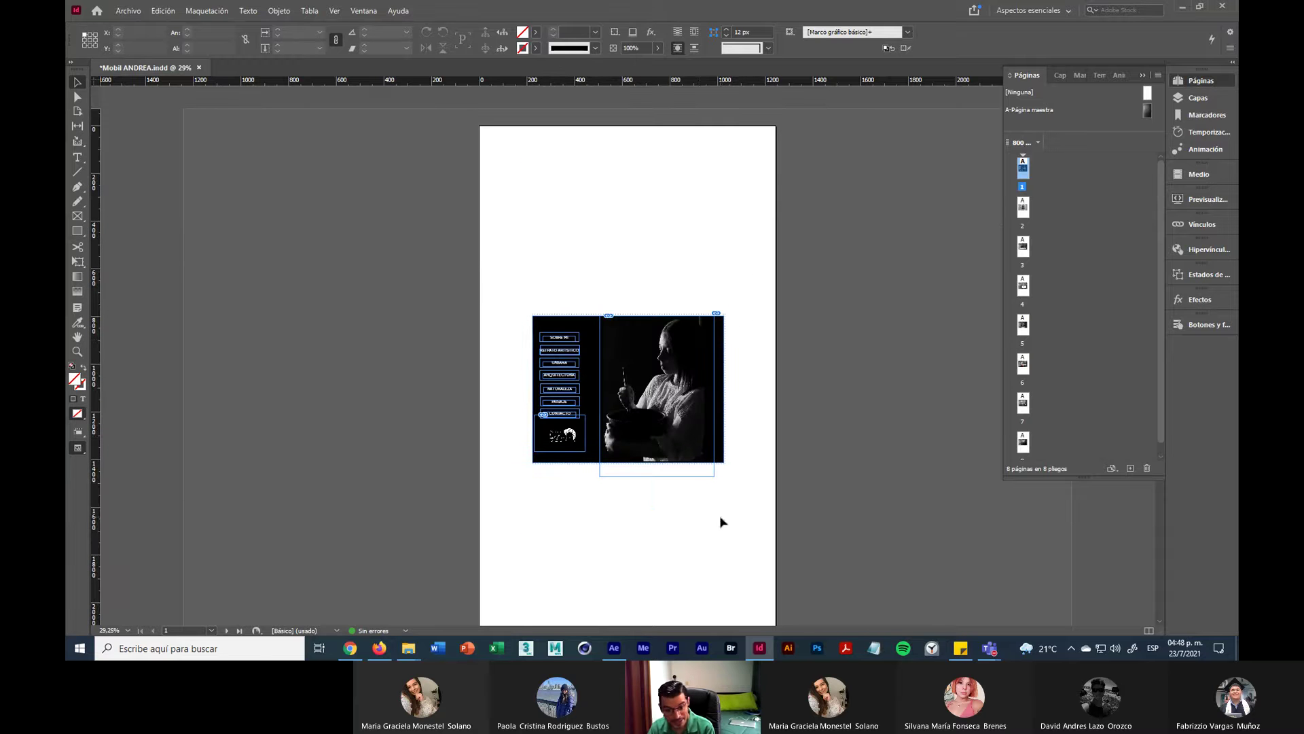
Step: Inspect the layer objects of page 1, selecting the Contacto button and the black background text frame
{"action": "left_click", "coordinate": [580, 460]}
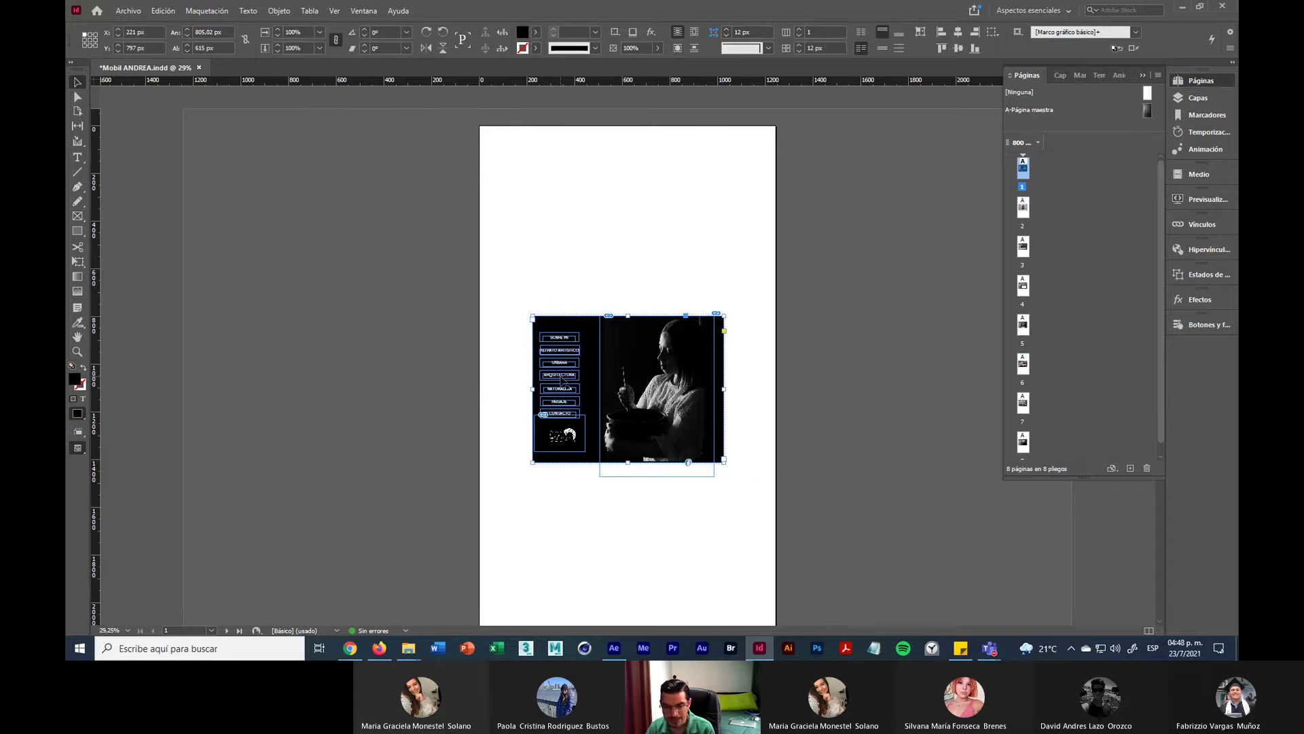
{"action": "left_click", "coordinate": [1213, 97]}
{"action": "left_click", "coordinate": [1086, 119]}
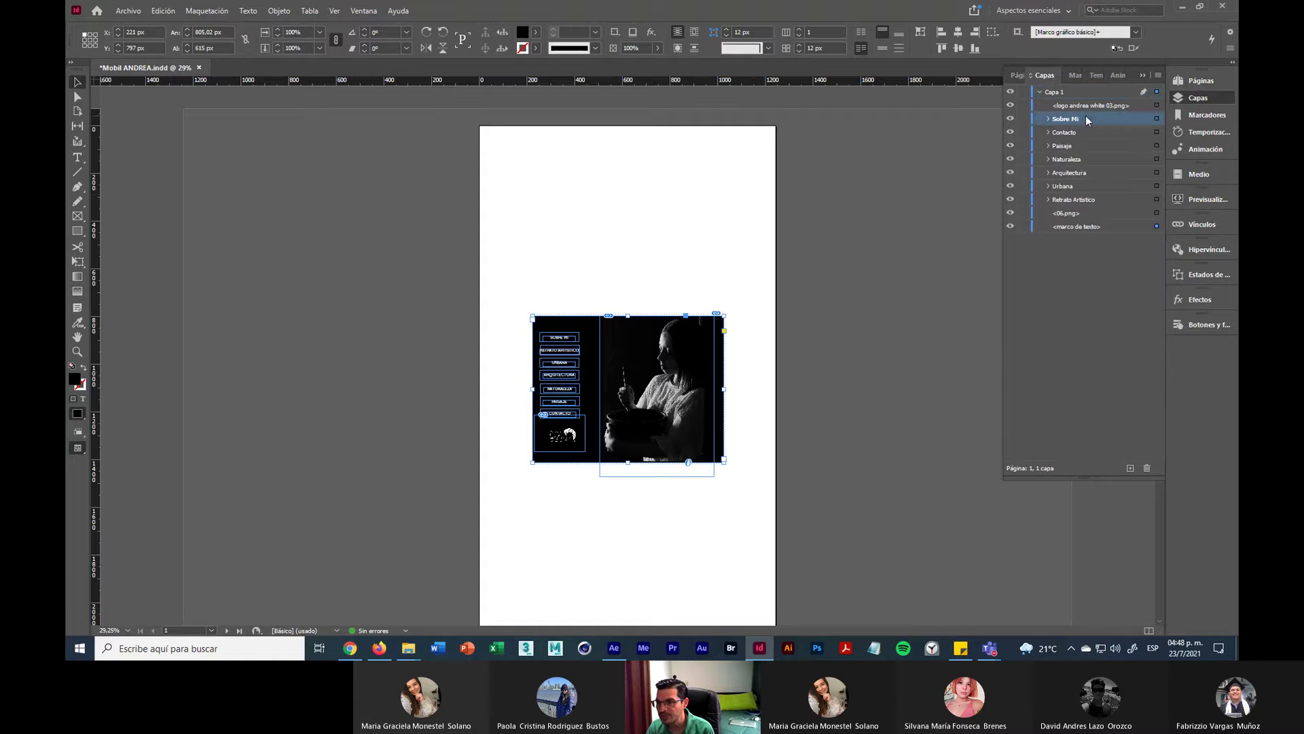
{"action": "left_click", "coordinate": [1081, 133]}
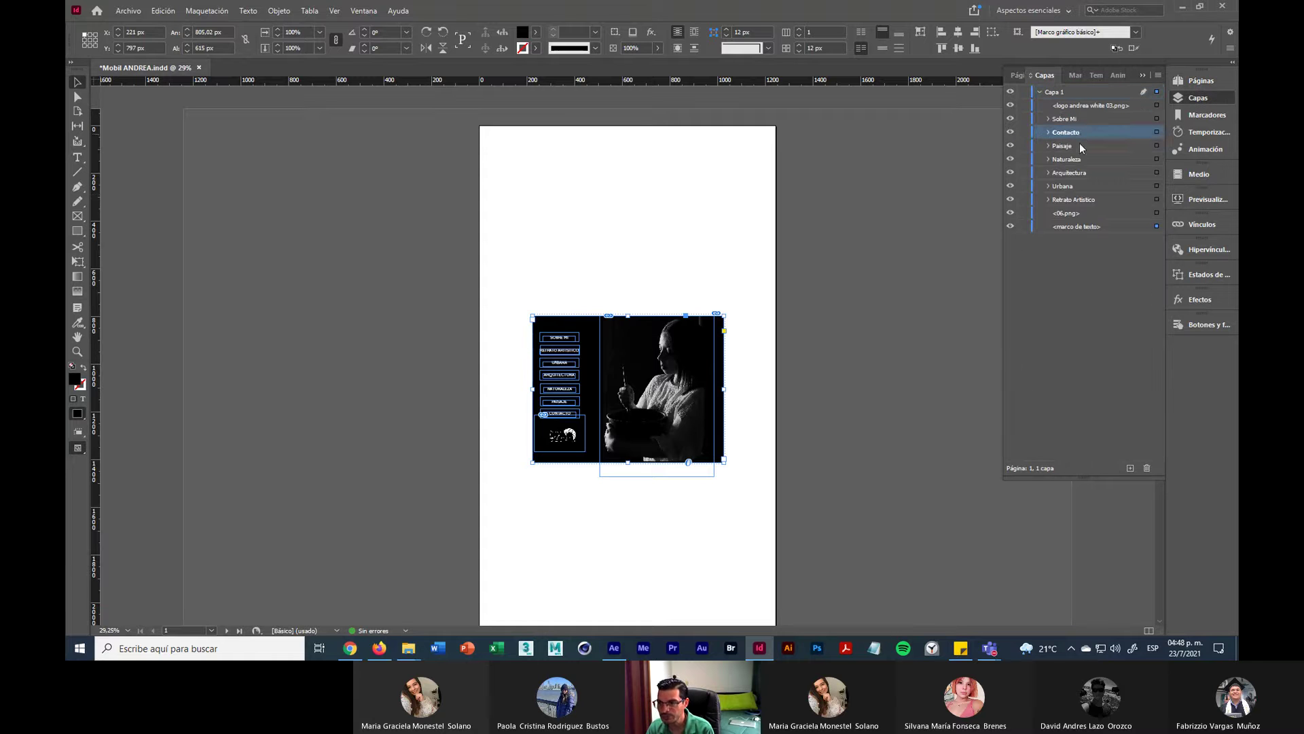
{"action": "left_click", "coordinate": [1156, 132]}
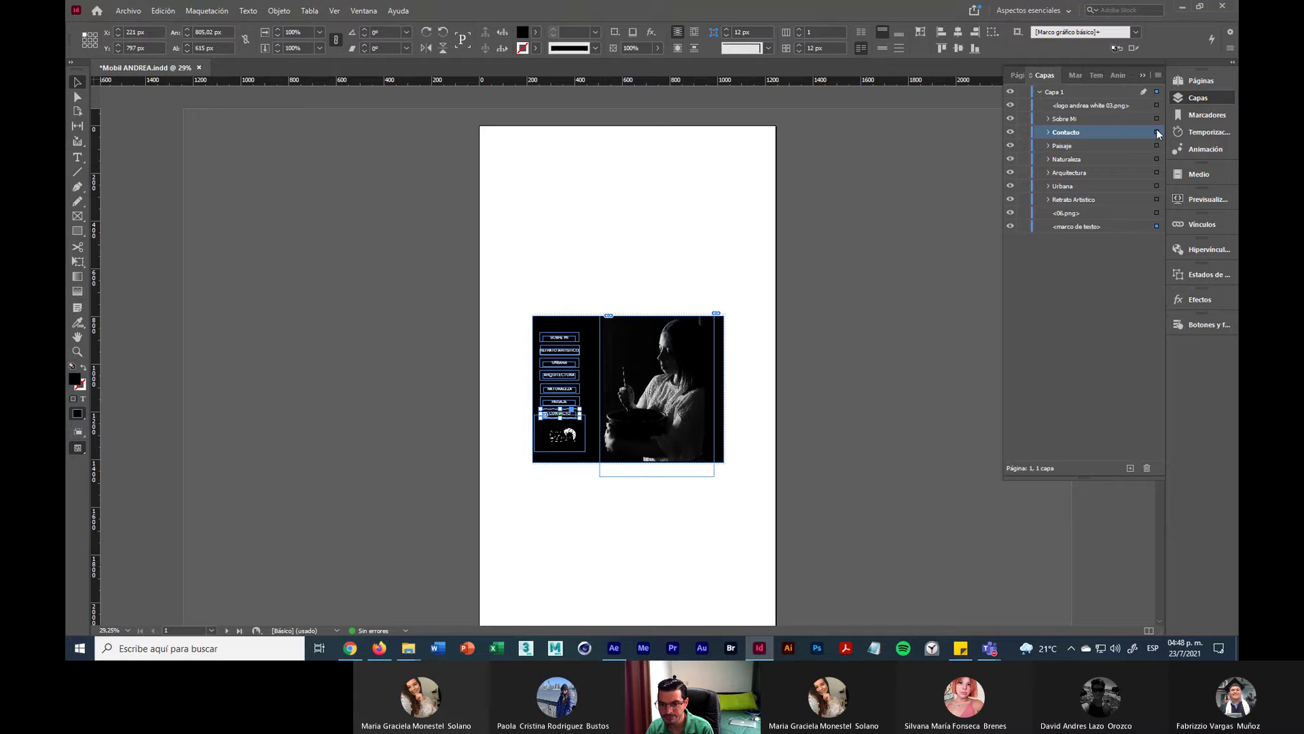
{"action": "left_click", "coordinate": [1156, 227]}
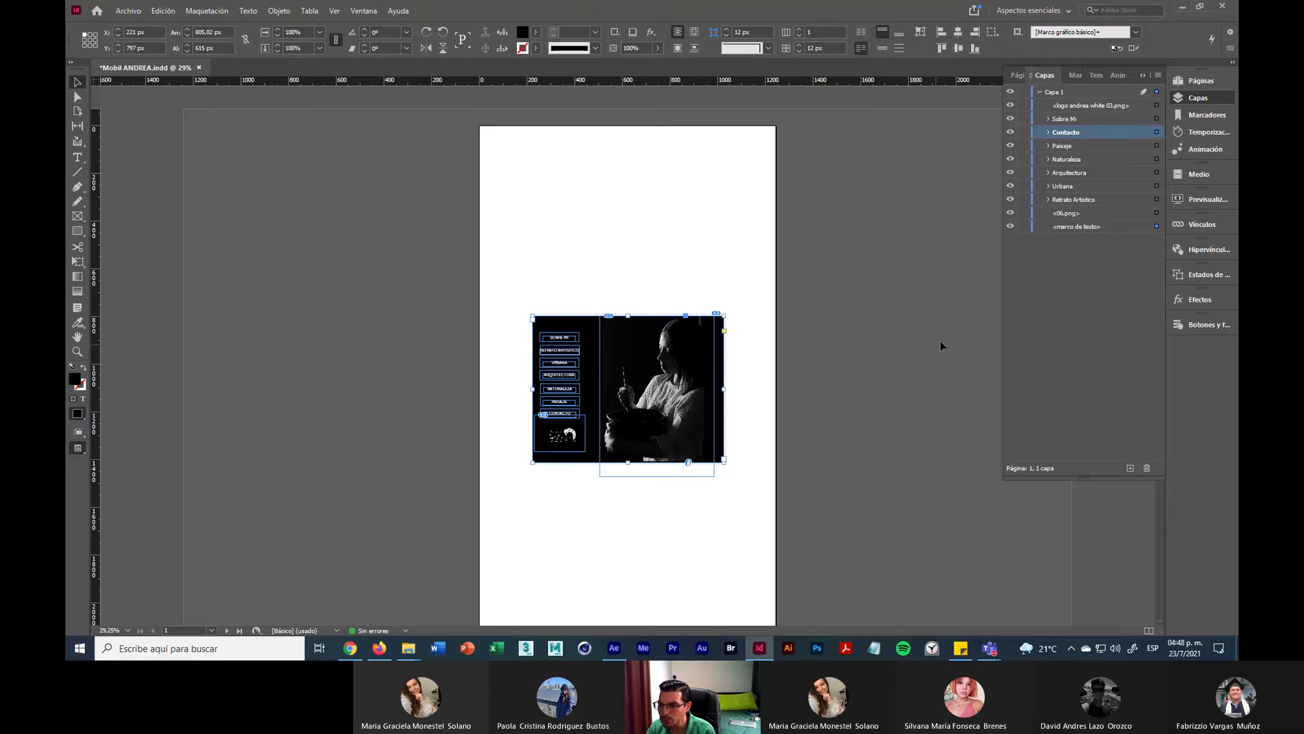
Step: Enlarge the black background frame of page 1 to about 958 × 976 px and move it beside the page's right edge
{"action": "left_click", "coordinate": [731, 475]}
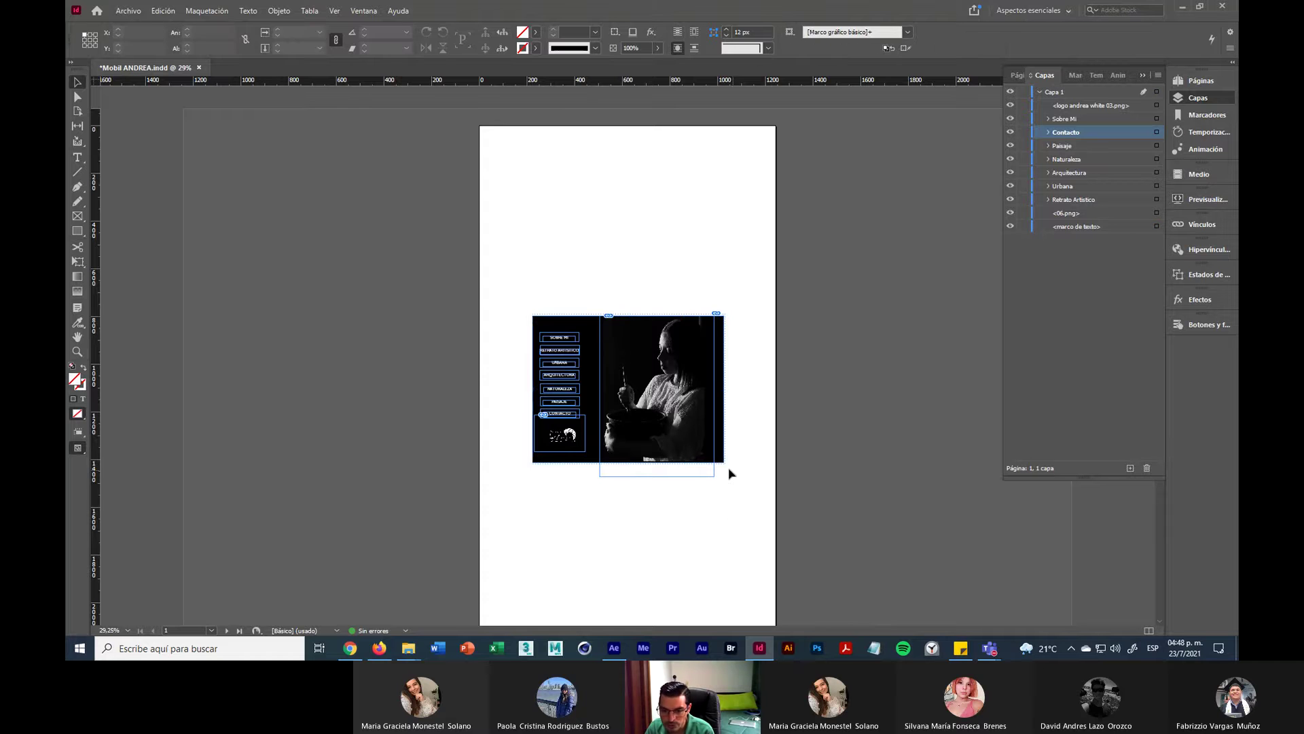
{"action": "left_click", "coordinate": [721, 464]}
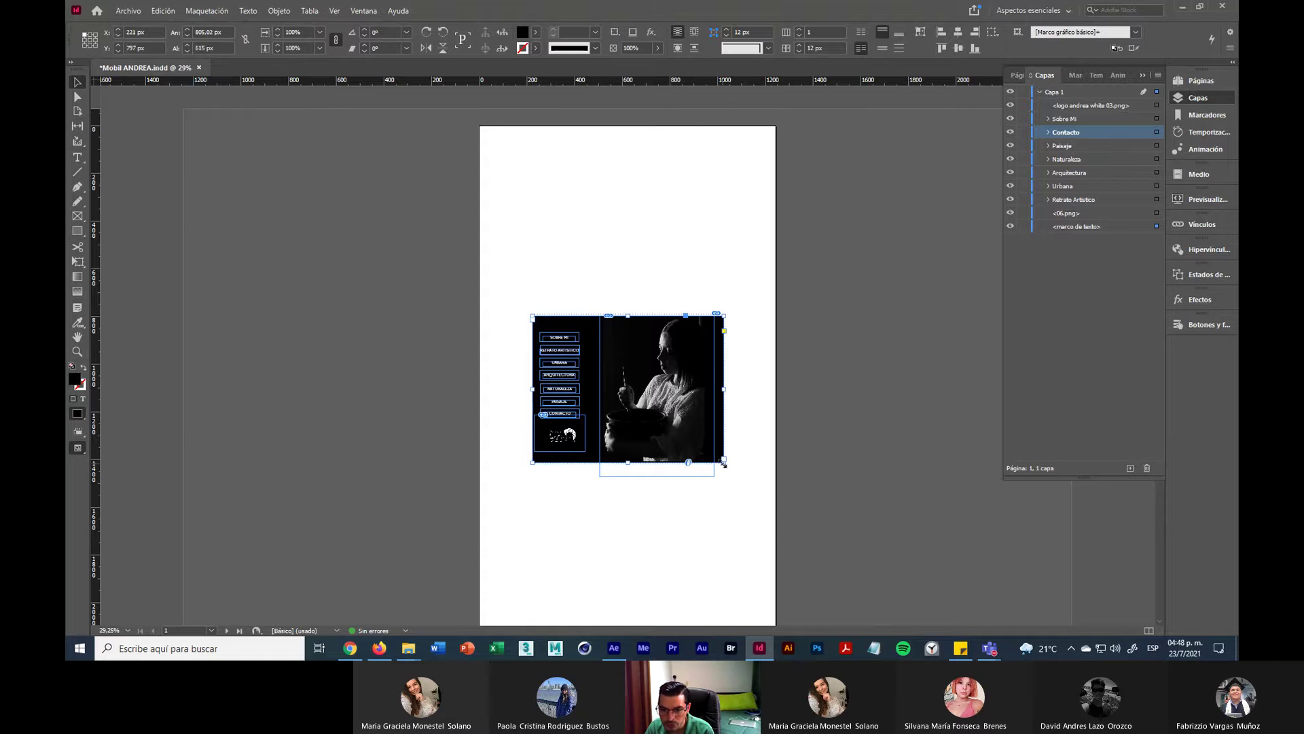
{"action": "left_click_drag", "start_coordinate": [723, 464], "coordinate": [972, 469]}
Step: Move the menu buttons, logo and portrait photo together onto the pasteboard beside page 1, and try to move the gradient background
{"action": "left_click_drag", "start_coordinate": [492, 271], "coordinate": [752, 524]}
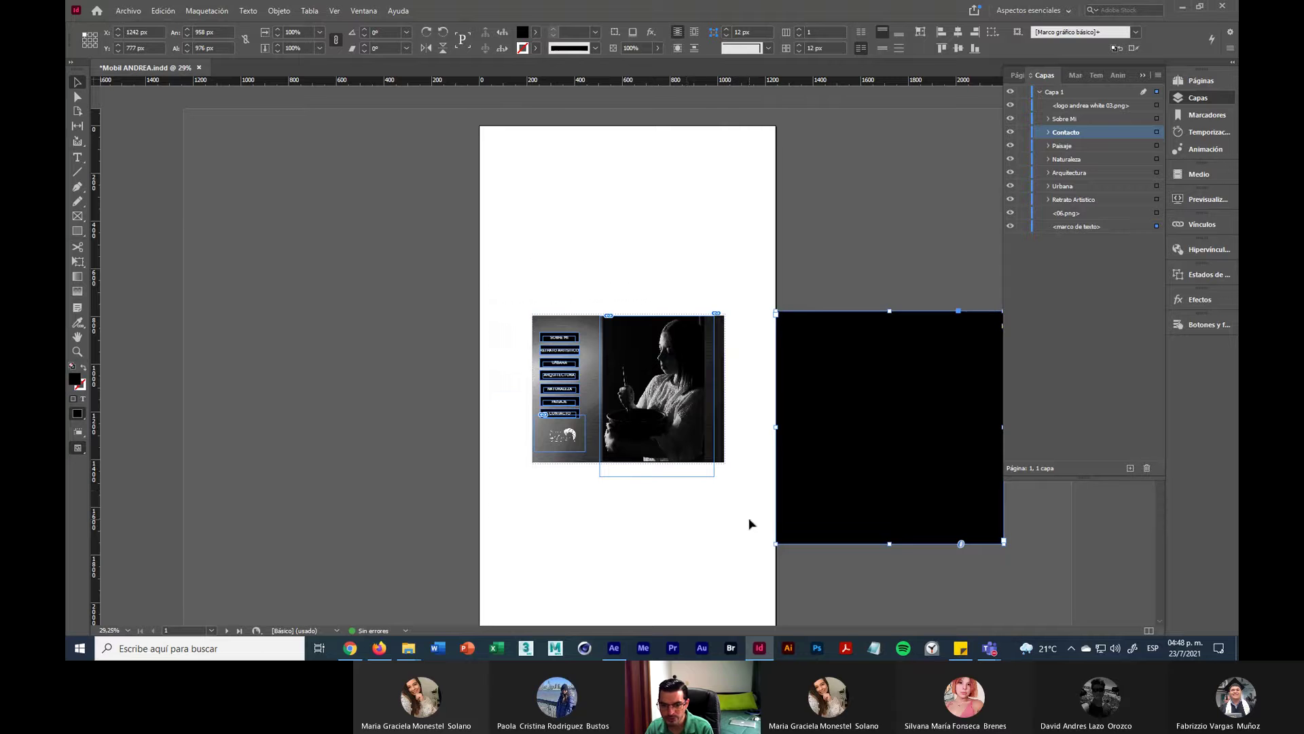
{"action": "left_click_drag", "start_coordinate": [689, 438], "coordinate": [403, 381]}
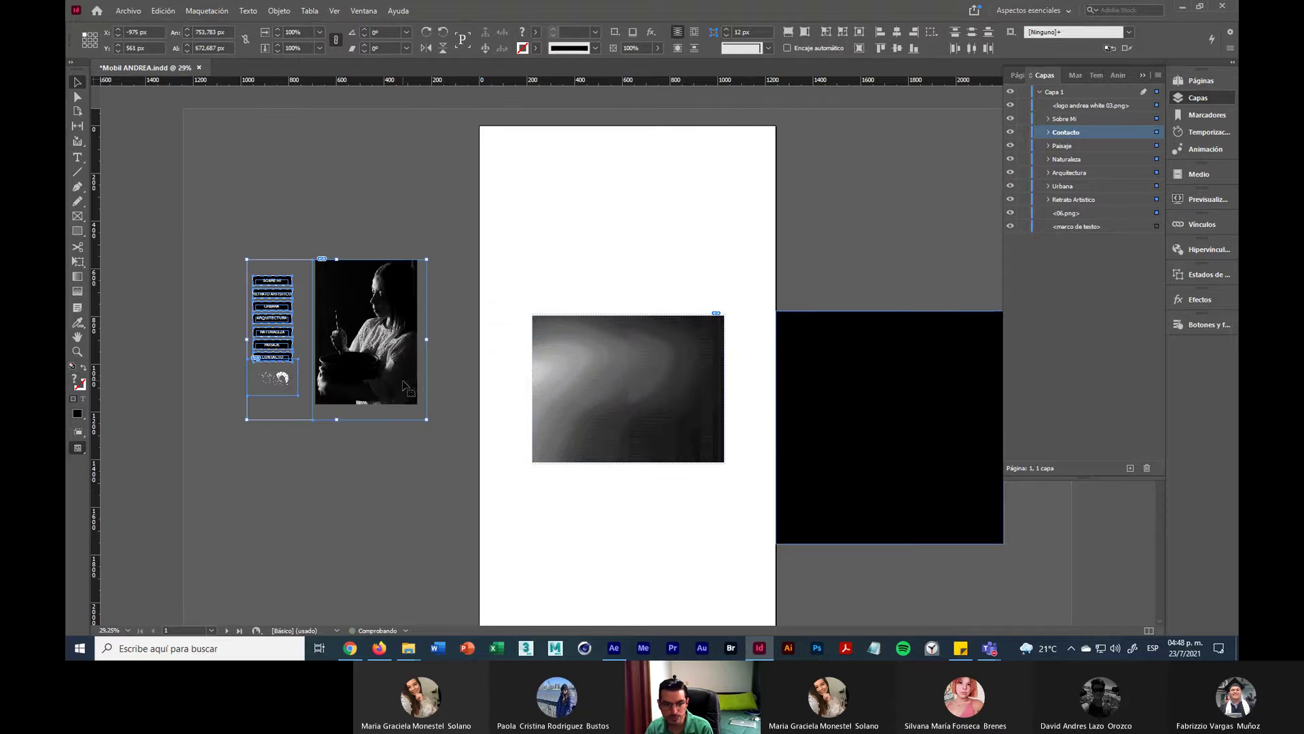
{"action": "left_click_drag", "start_coordinate": [634, 393], "coordinate": [571, 489]}
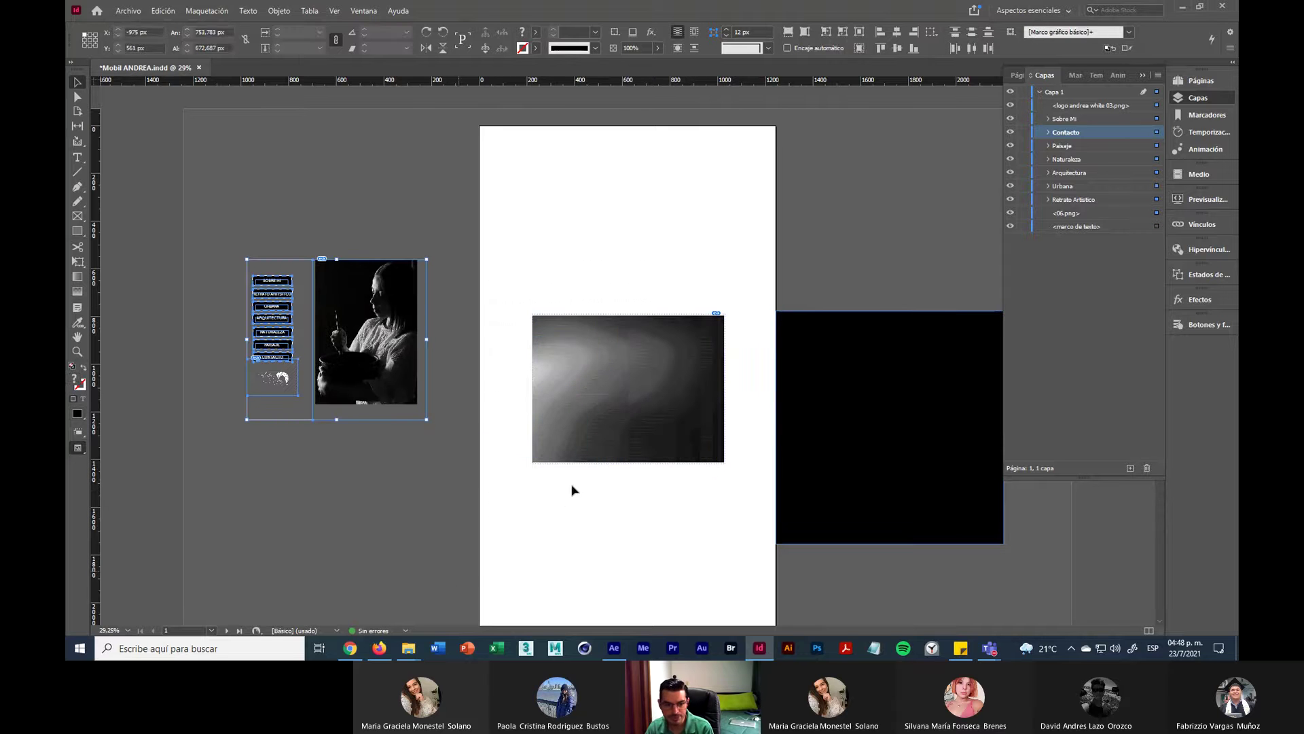
{"action": "left_click_drag", "start_coordinate": [613, 425], "coordinate": [517, 482]}
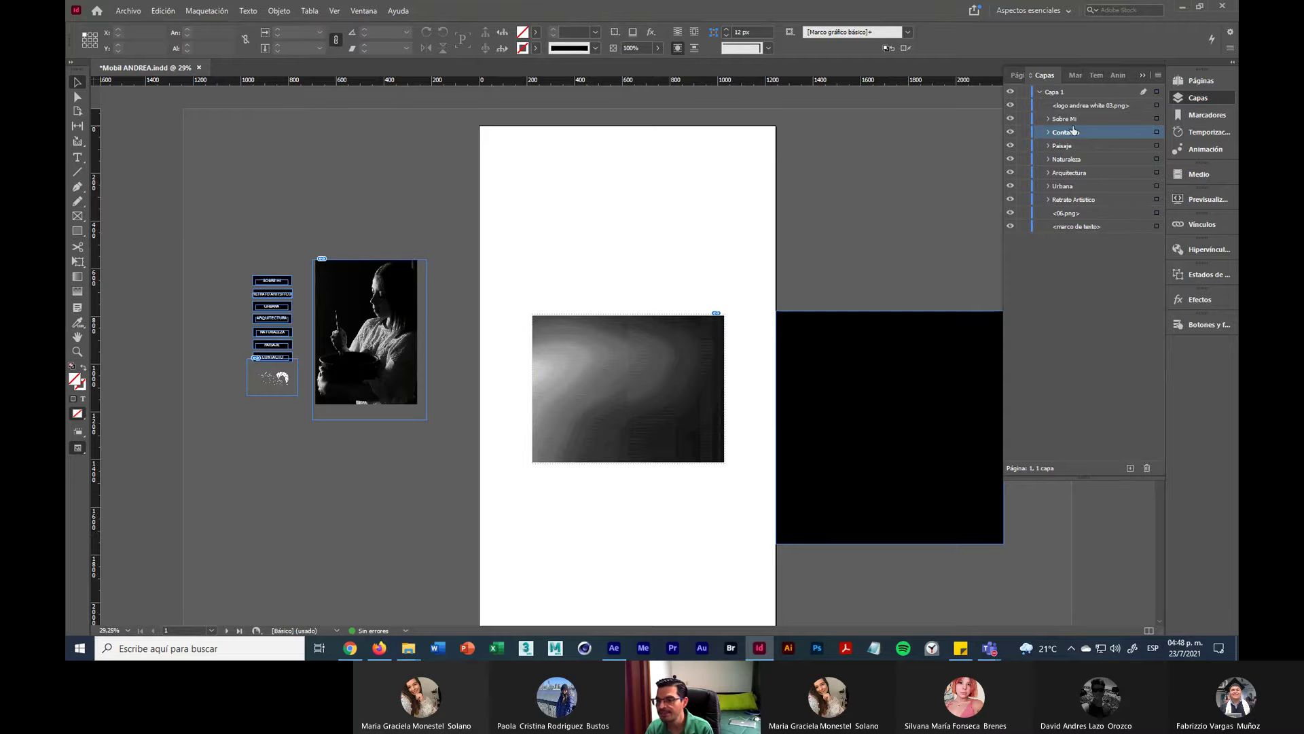
Step: Show the document's pages and align the black background frame with the top-left corner of page 1 at 0, 0 px
{"action": "left_click", "coordinate": [1213, 81]}
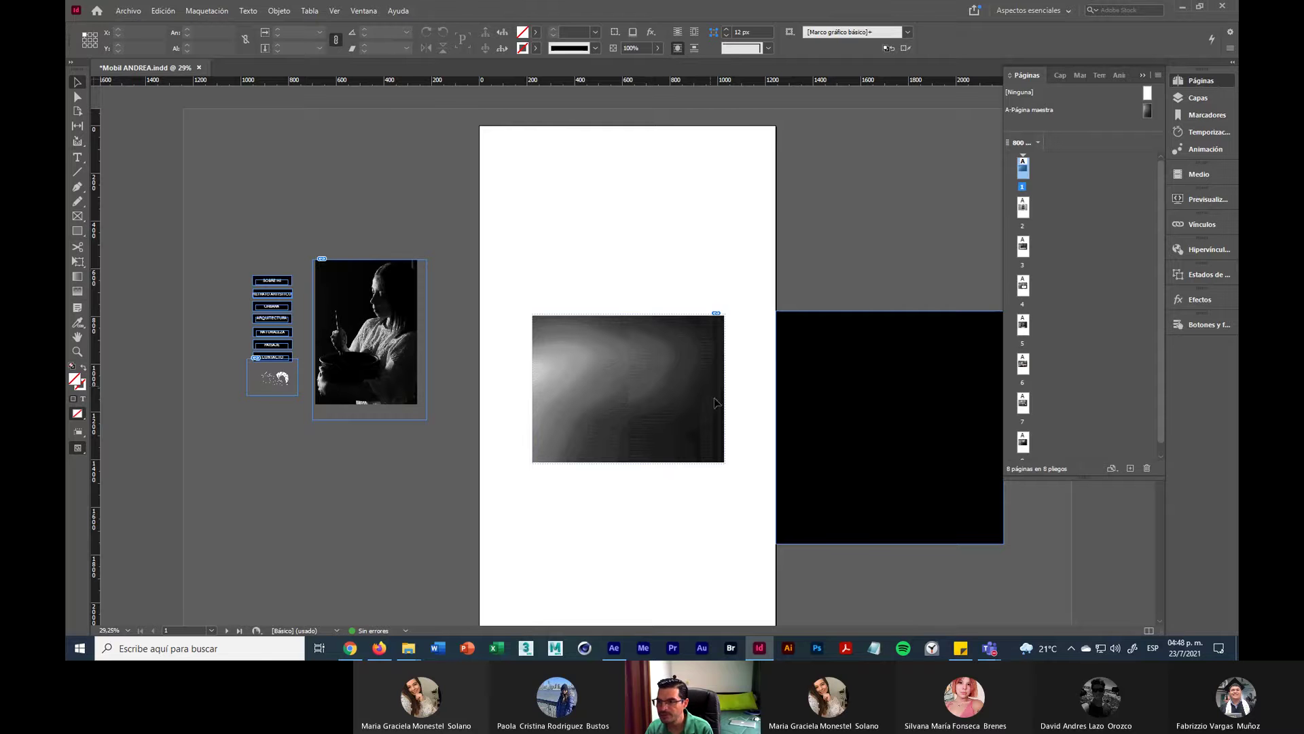
{"action": "left_click_drag", "start_coordinate": [890, 375], "coordinate": [591, 196]}
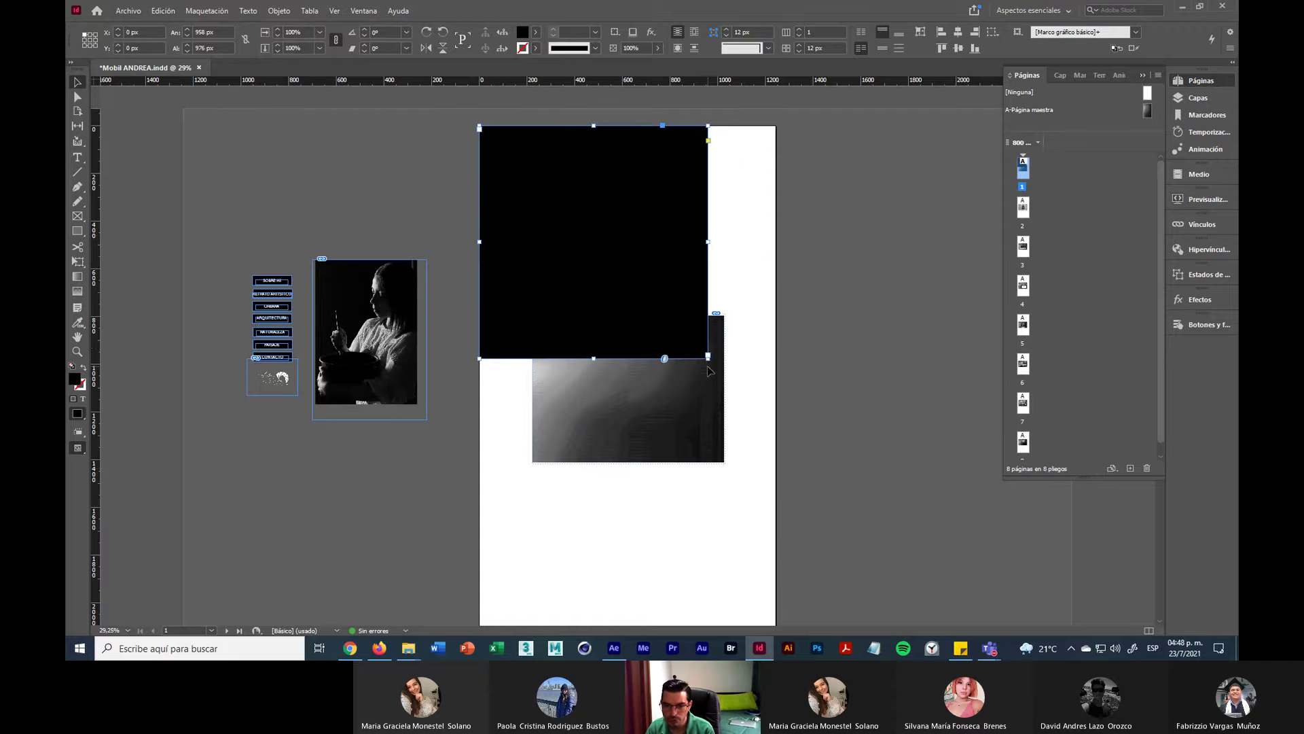
{"action": "left_click_drag", "start_coordinate": [709, 357], "coordinate": [742, 558]}
{"action": "scroll", "coordinate": [794, 557], "scroll_direction": "down", "scroll_amount": 3}
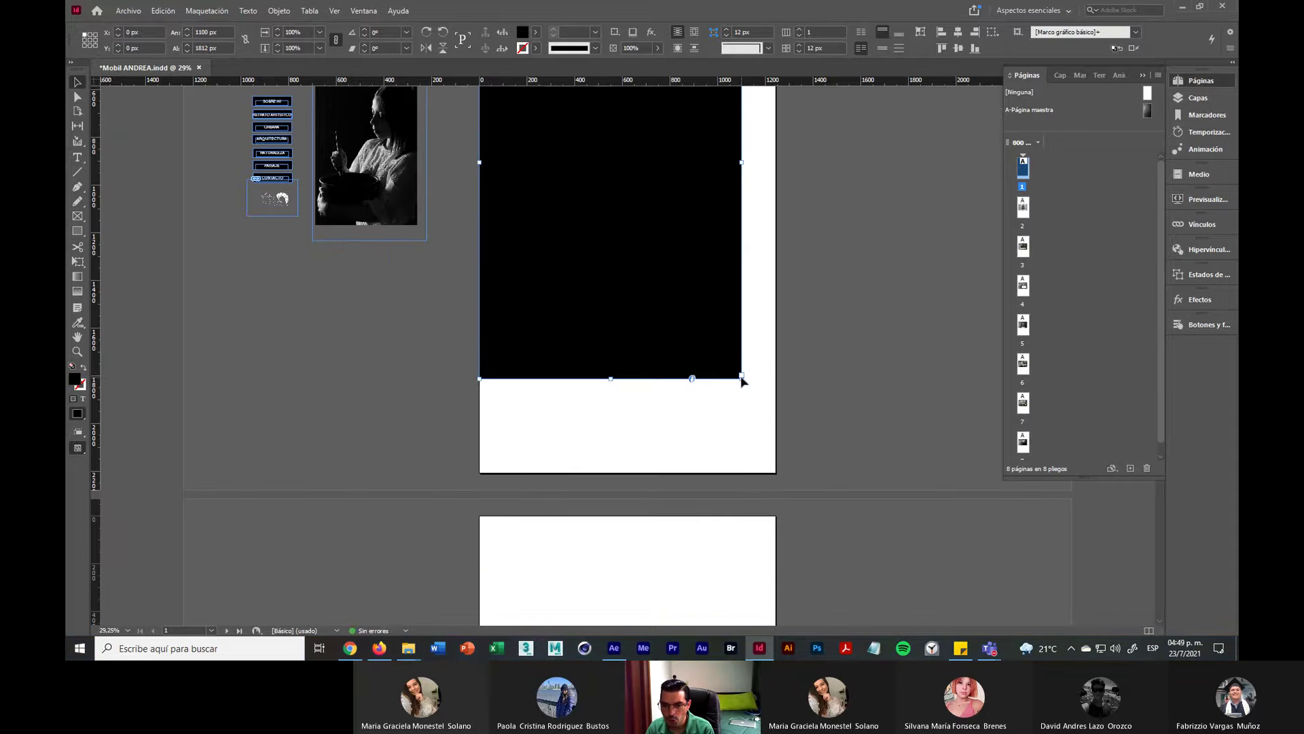
{"action": "key", "text": "ctrl+shift+a"}
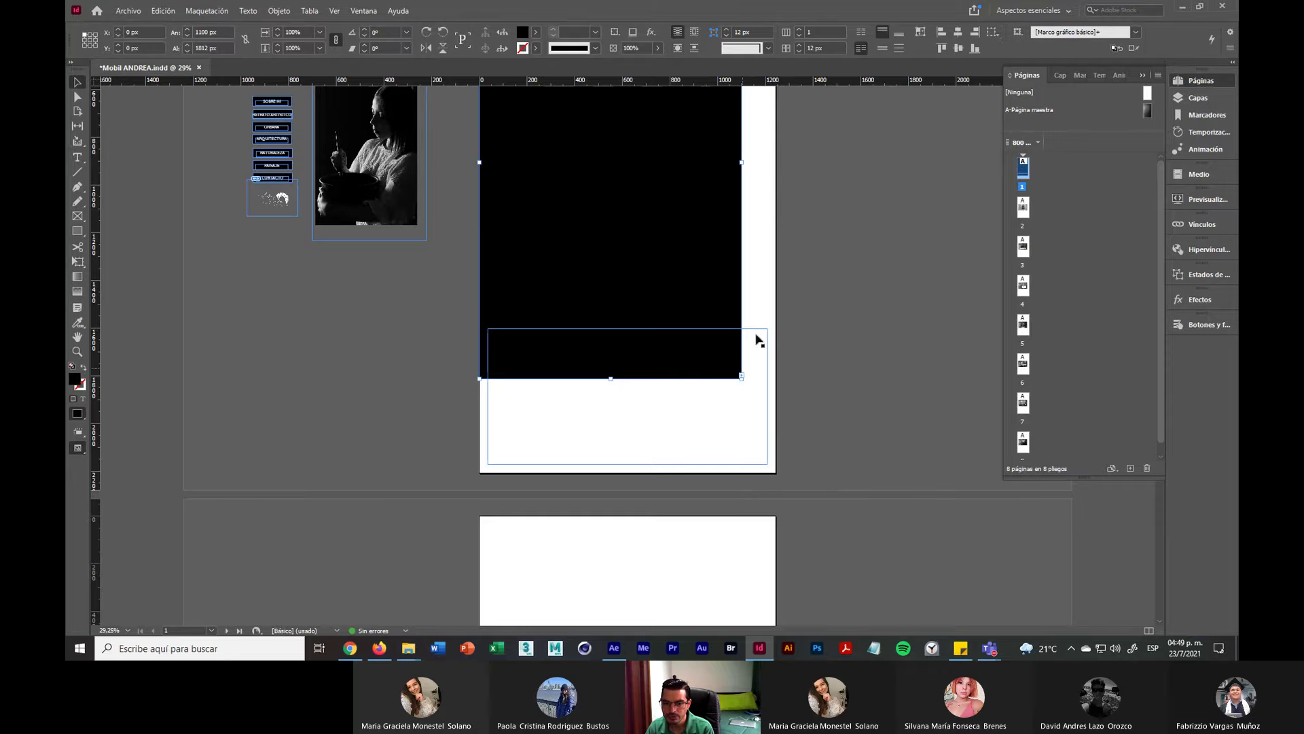
{"action": "key", "text": "ctrl+z"}
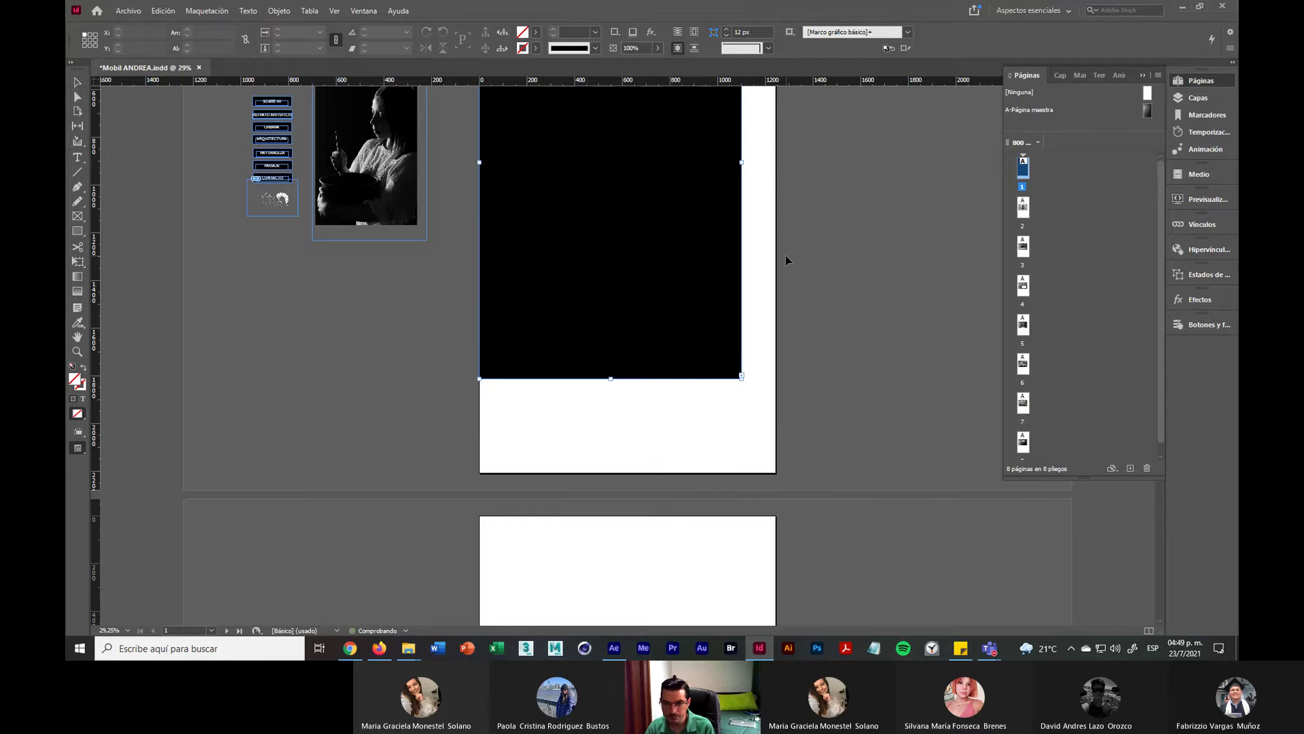
{"action": "key", "text": "ctrl+z"}
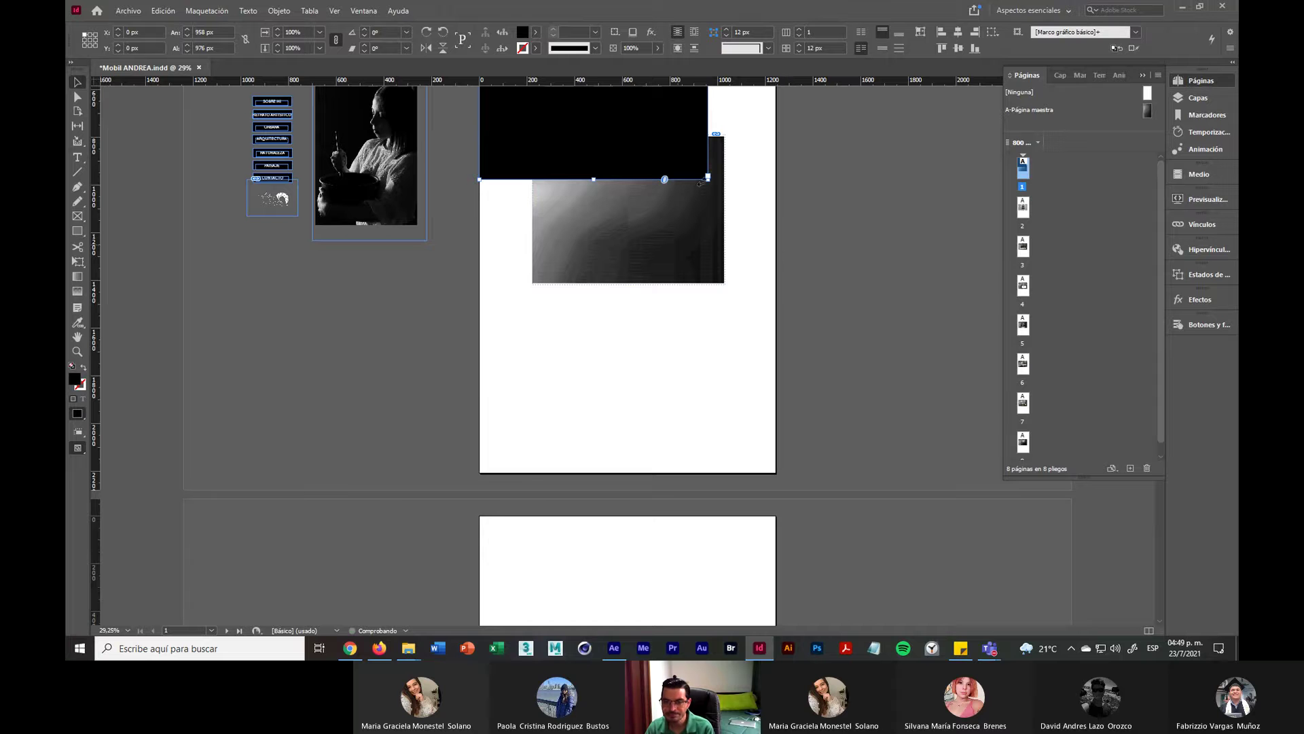
Step: Stretch the black background frame to cover all of page 1 at 1242 × 2208 px
{"action": "left_click_drag", "start_coordinate": [708, 178], "coordinate": [776, 475]}
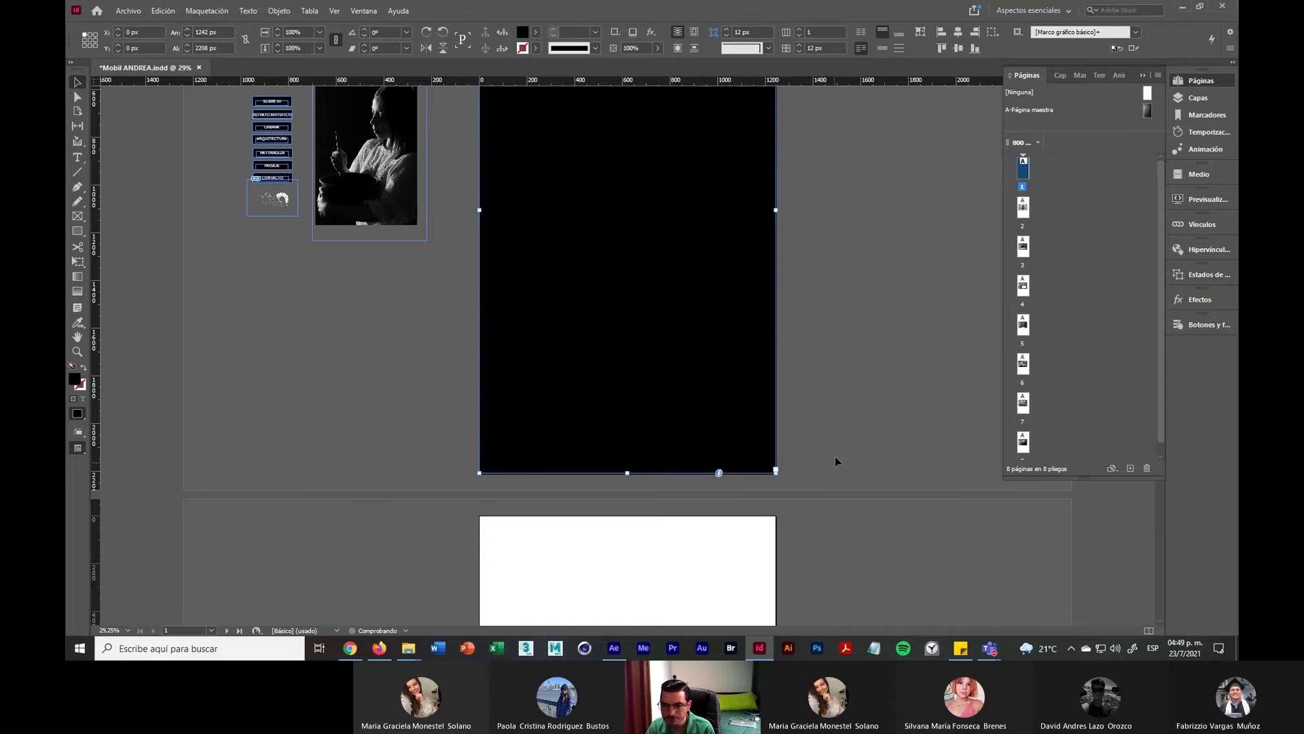
{"action": "scroll", "coordinate": [835, 457], "scroll_direction": "up", "scroll_amount": 3}
Step: Place the portrait photo against the right edge of page 1, scaled together with its frame to about 891 × 1253 px
{"action": "left_click_drag", "start_coordinate": [397, 353], "coordinate": [748, 269]}
{"action": "left_click_drag", "start_coordinate": [754, 264], "coordinate": [754, 264]}
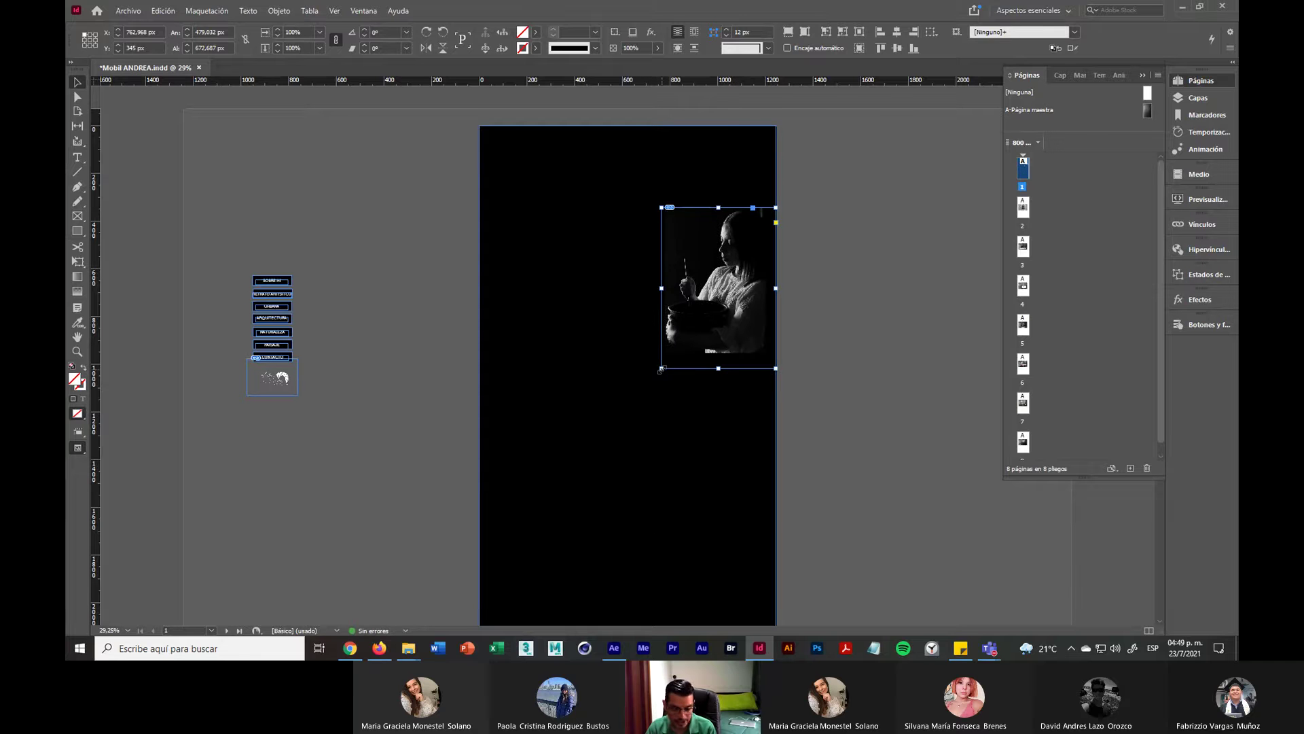
{"action": "left_click_drag", "start_coordinate": [660, 370], "coordinate": [563, 527]}
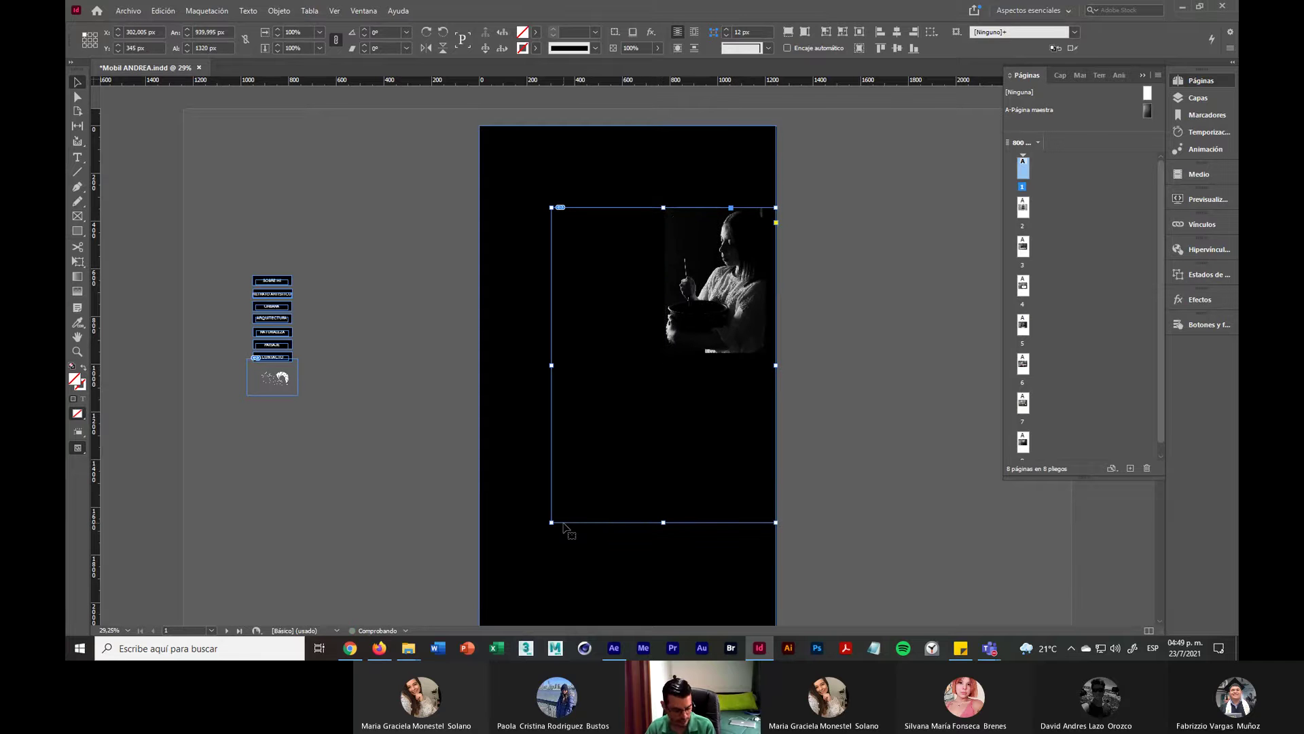
{"action": "key", "text": "ctrl+z"}
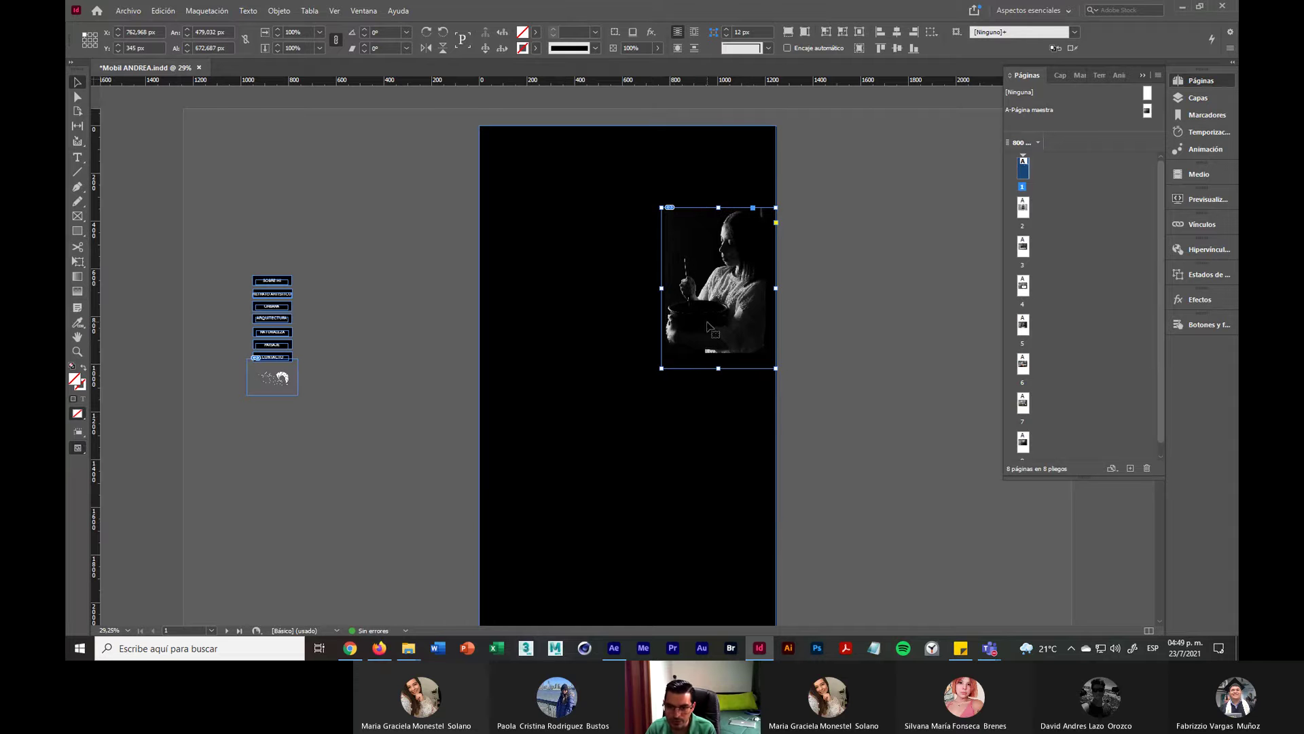
{"action": "left_click_drag", "start_coordinate": [661, 369], "coordinate": [590, 500]}
{"action": "left_click_drag", "start_coordinate": [732, 402], "coordinate": [721, 508]}
{"action": "scroll", "coordinate": [837, 453], "scroll_direction": "down", "scroll_amount": 3}
{"action": "left_click_drag", "start_coordinate": [724, 433], "coordinate": [743, 426]}
{"action": "left_click", "coordinate": [871, 418]}
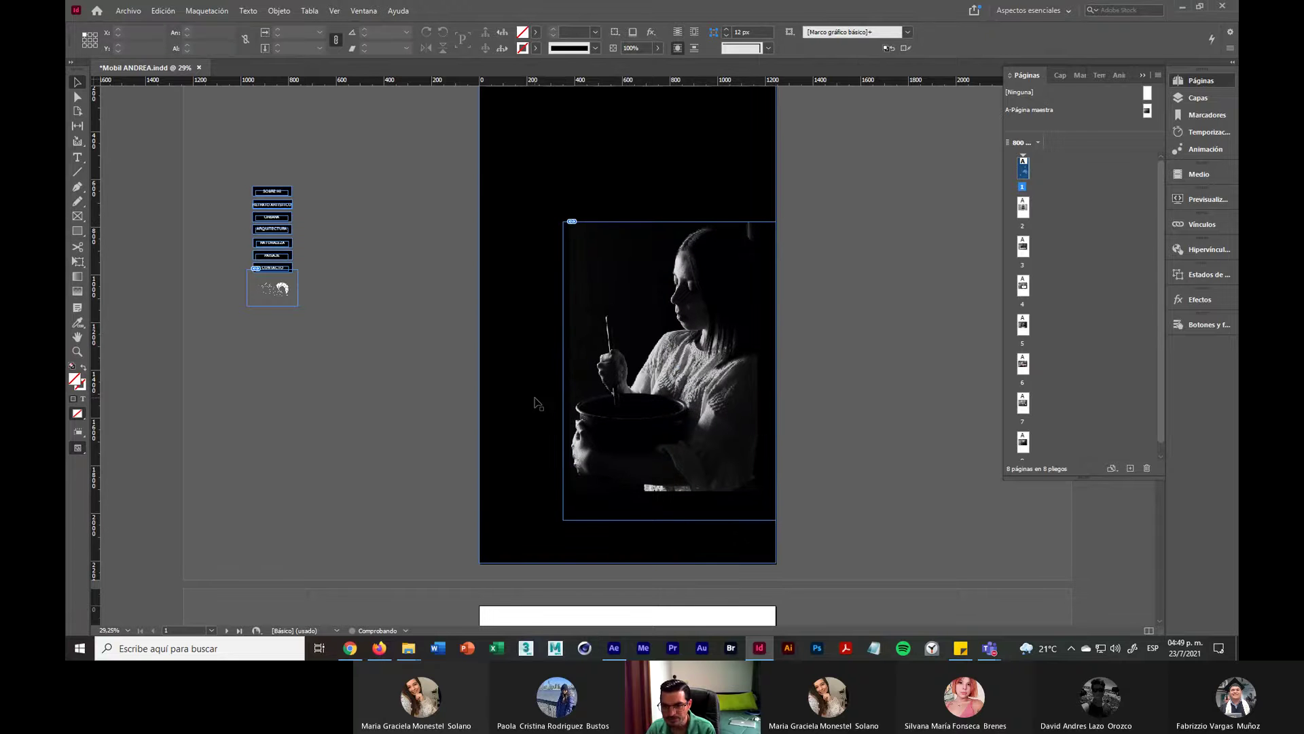
Step: Place the logo near the lower-left corner of page 1 at about X 57 px and enlarge it proportionally up to the photo frame
{"action": "left_click_drag", "start_coordinate": [281, 292], "coordinate": [574, 444]}
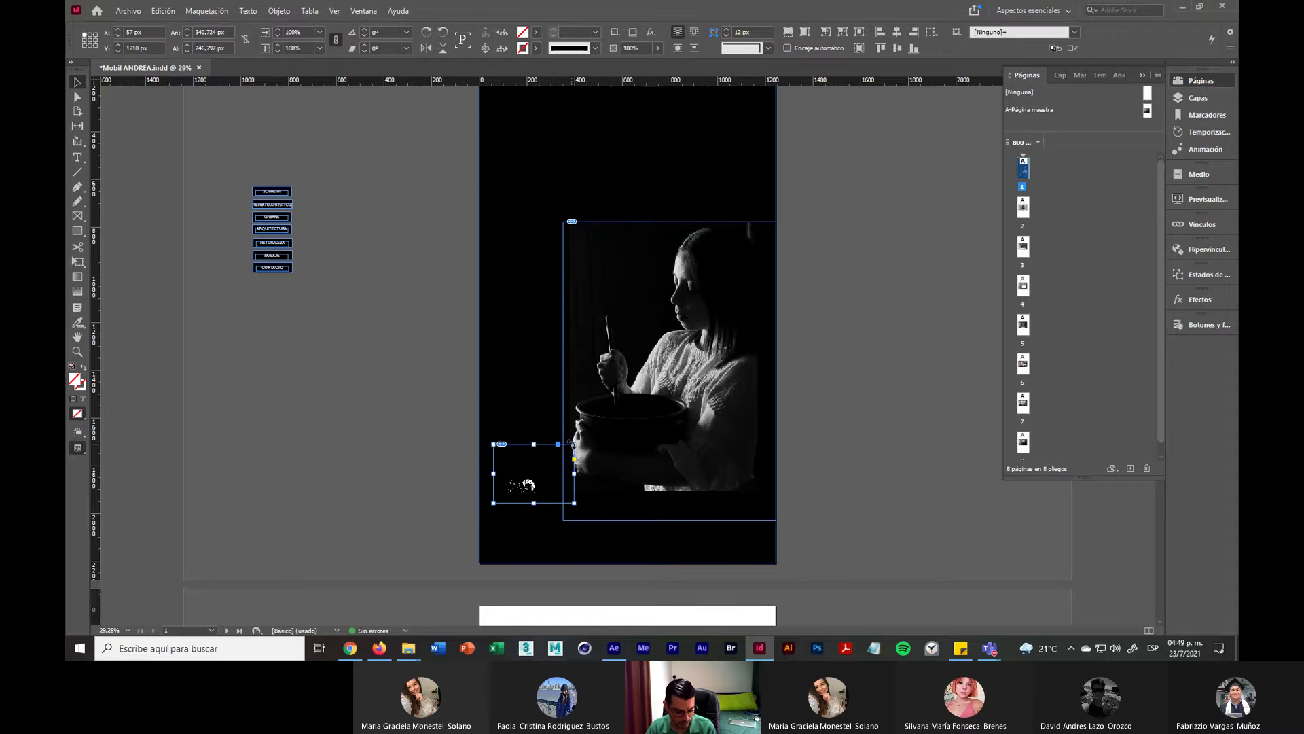
{"action": "key", "text": "ctrl+z"}
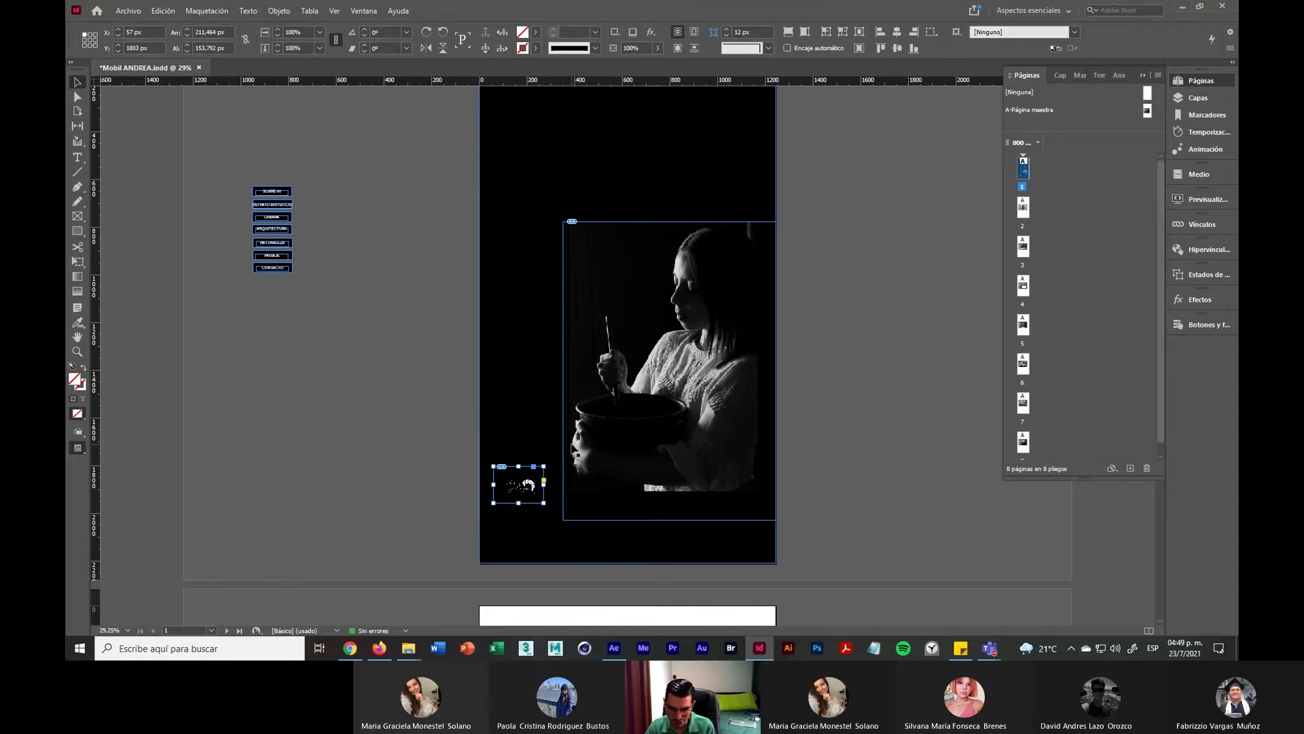
{"action": "left_click", "coordinate": [406, 450]}
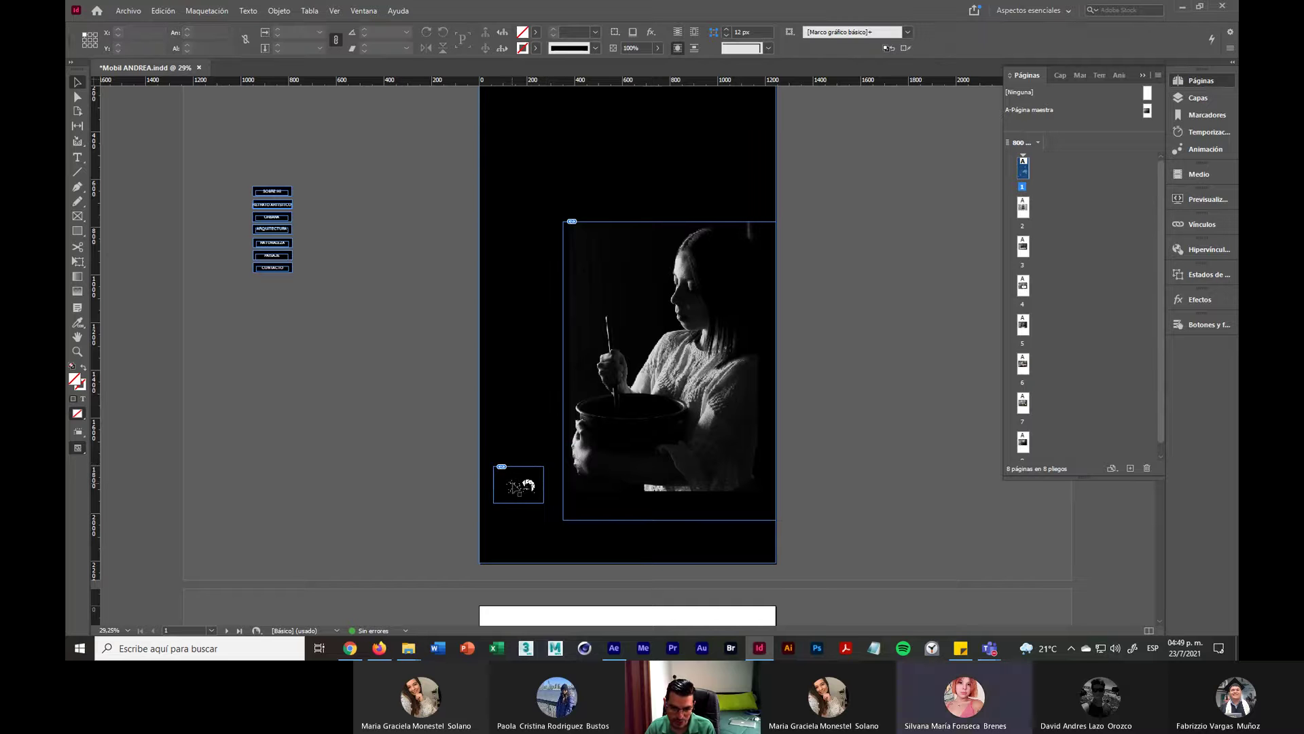
{"action": "left_click", "coordinate": [514, 487]}
{"action": "left_click", "coordinate": [423, 461]}
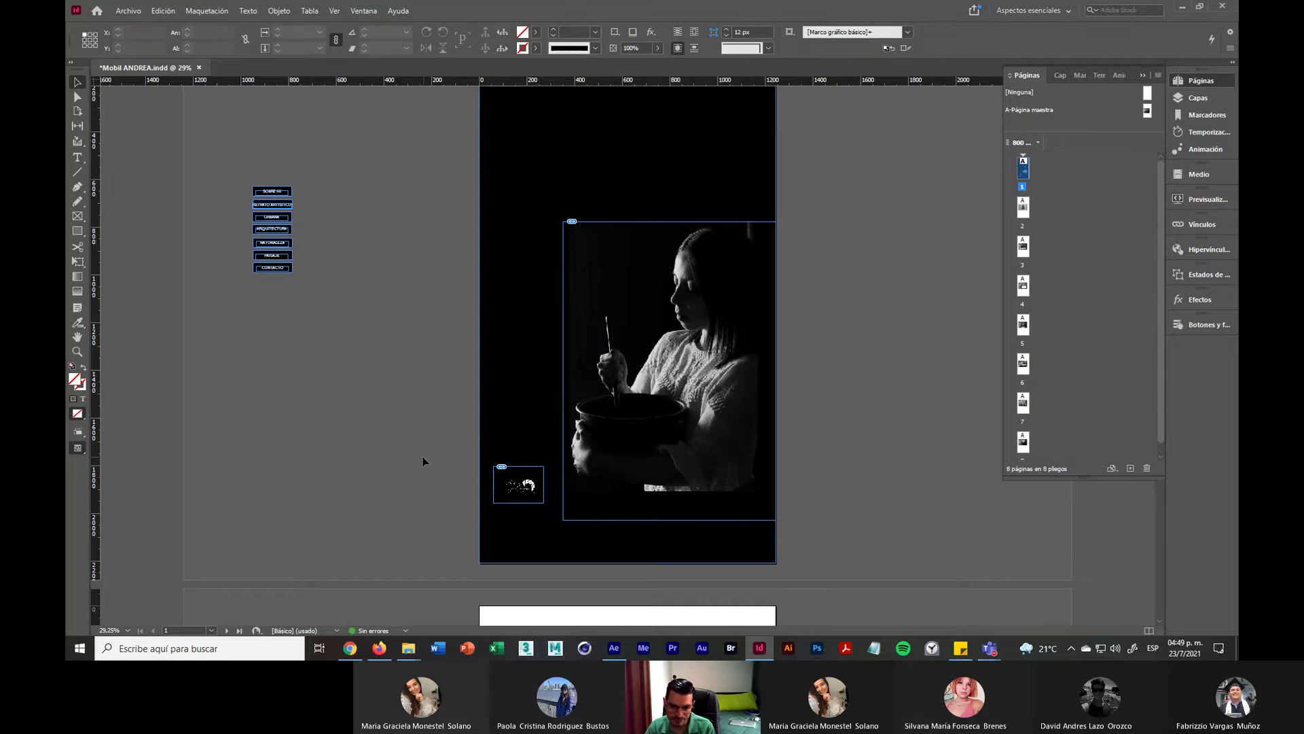
{"action": "left_click", "coordinate": [514, 485]}
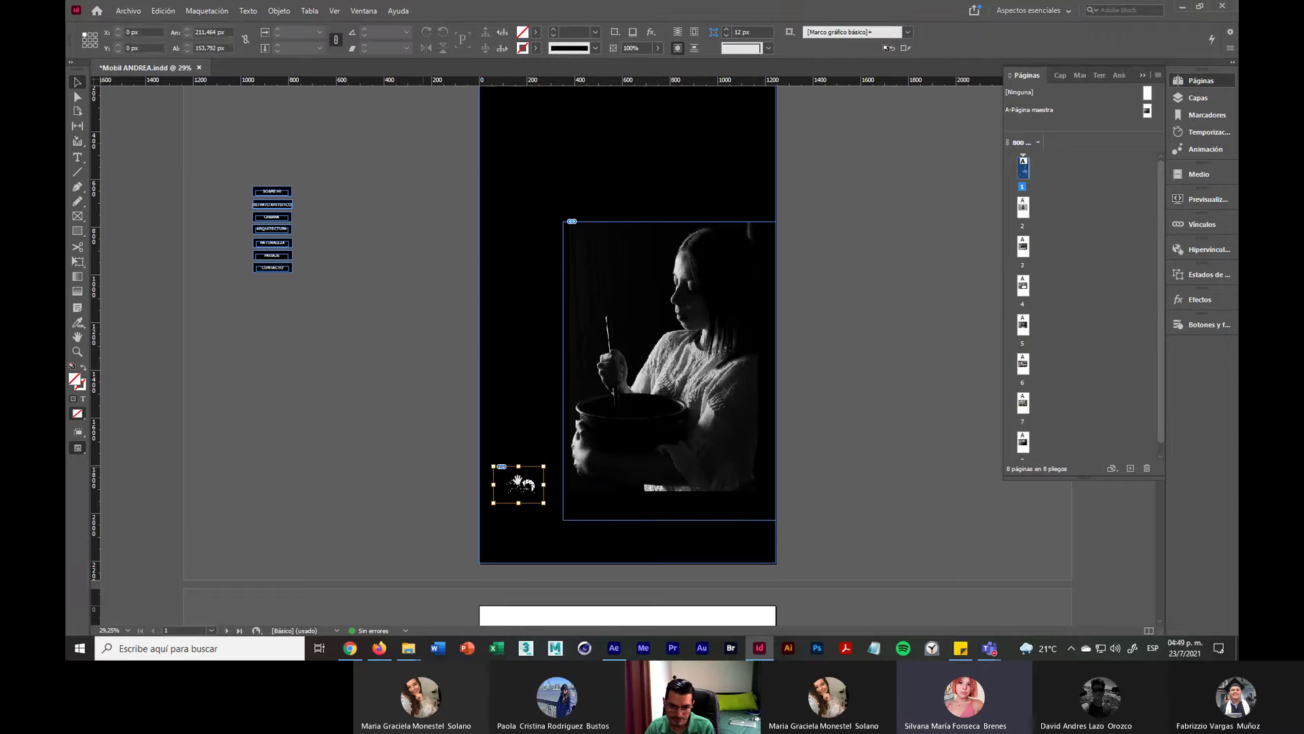
{"action": "left_click", "coordinate": [520, 486]}
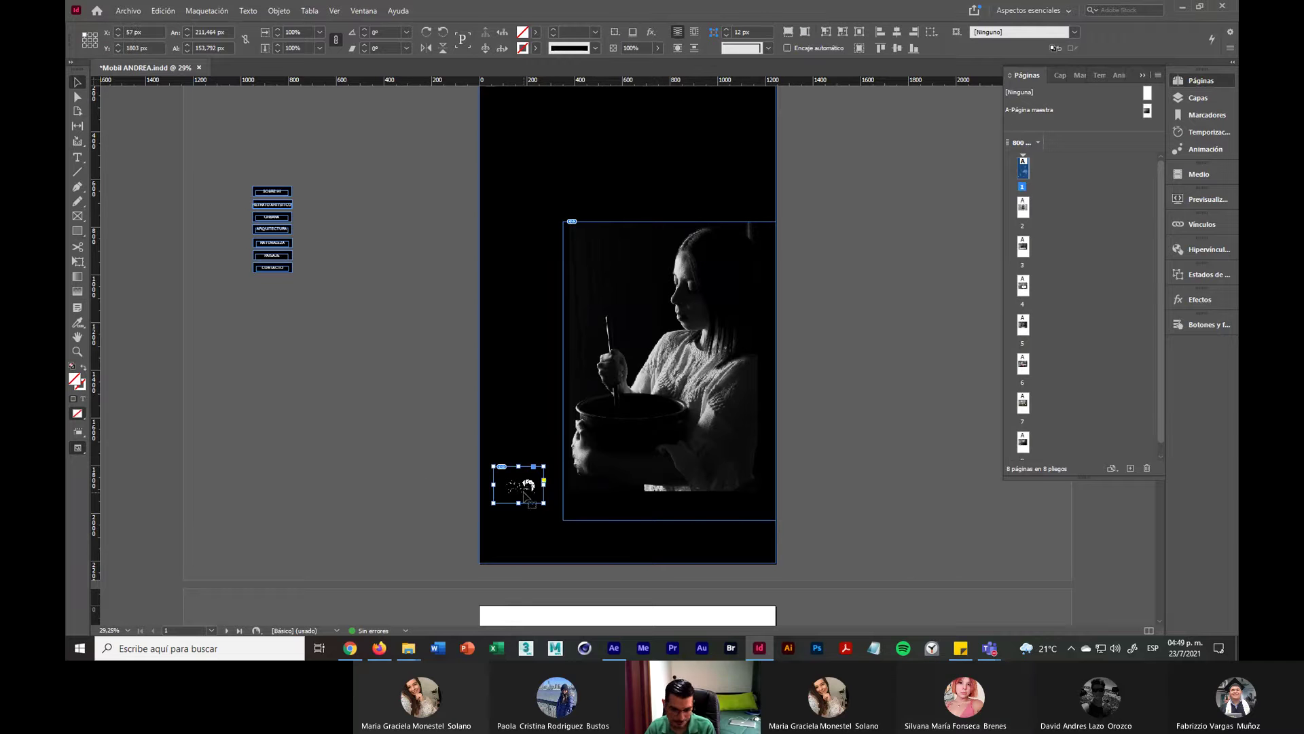
{"action": "left_click_drag", "start_coordinate": [544, 466], "coordinate": [566, 451]}
{"action": "left_click", "coordinate": [898, 425]}
Step: Reduce the portrait photo proportionally to about 812 × 1141 px, keeping its lower-right corner in place on page 1
{"action": "left_click", "coordinate": [749, 430]}
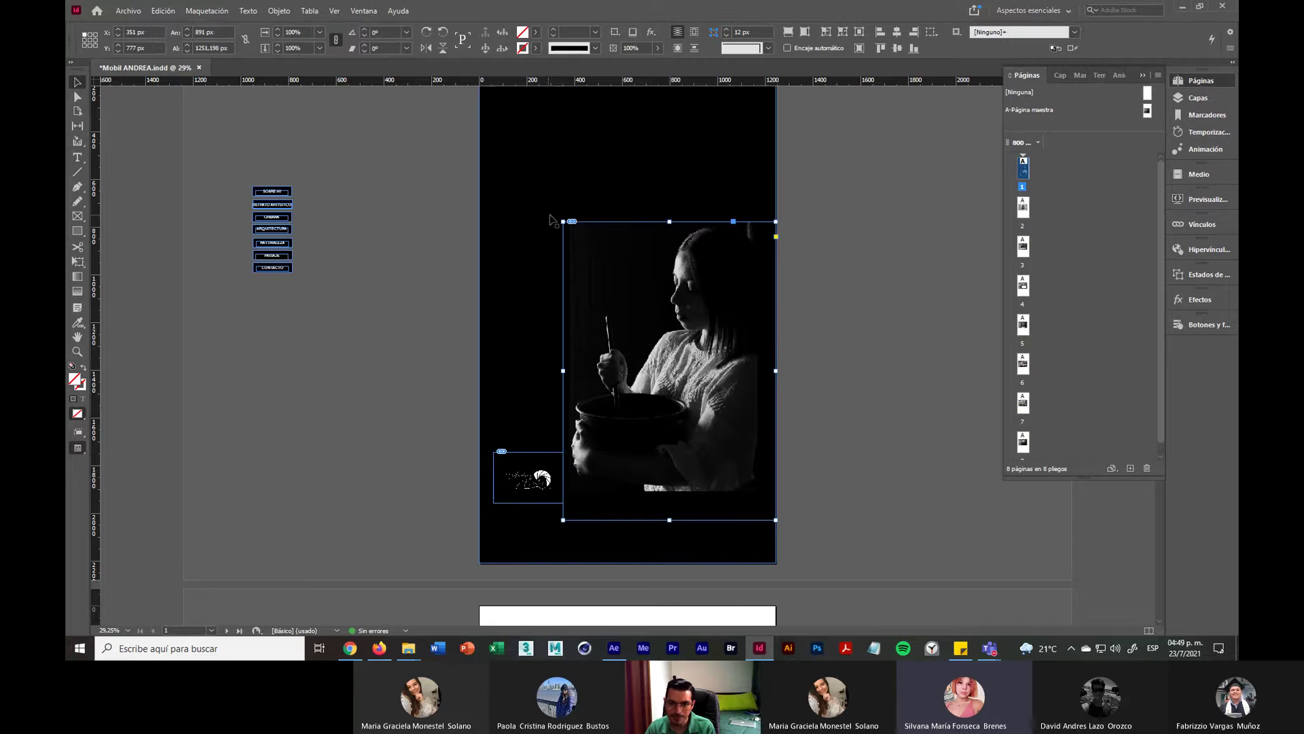
{"action": "left_click_drag", "start_coordinate": [561, 220], "coordinate": [582, 246]}
{"action": "left_click", "coordinate": [825, 360]}
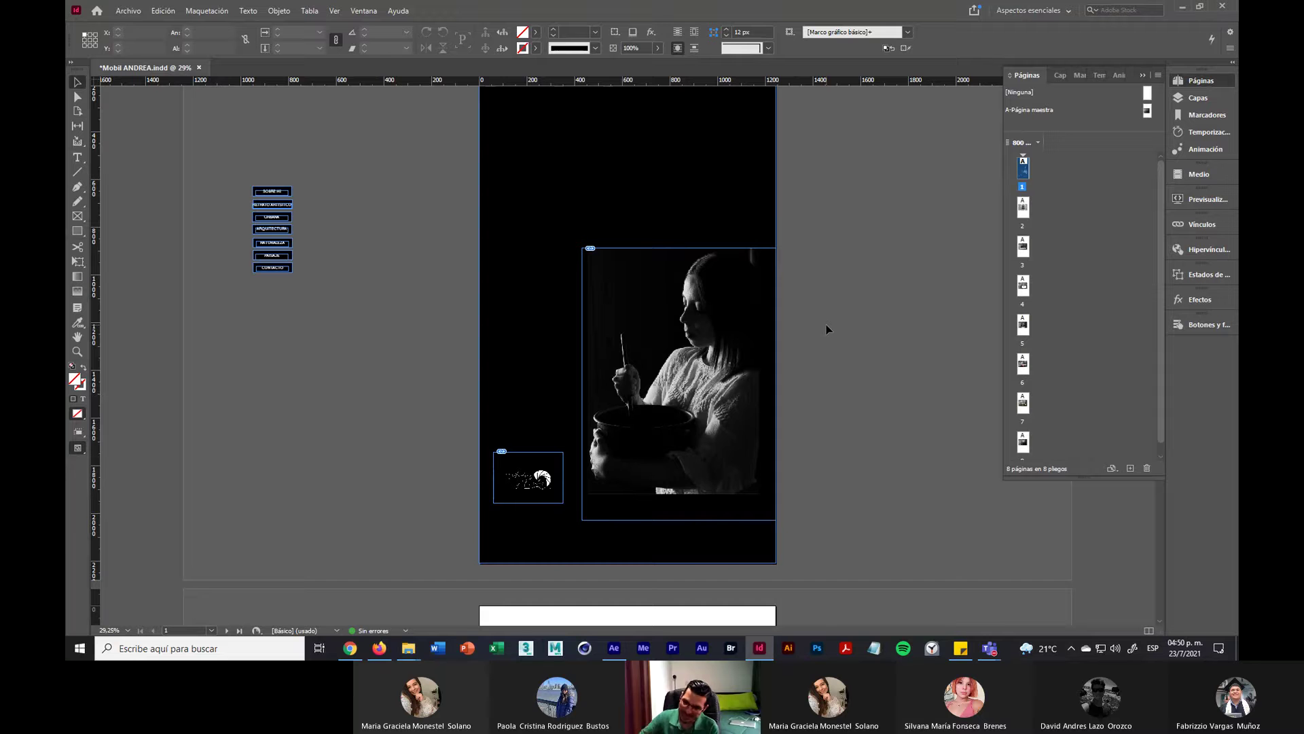
{"action": "scroll", "coordinate": [809, 265], "scroll_direction": "up", "scroll_amount": 1}
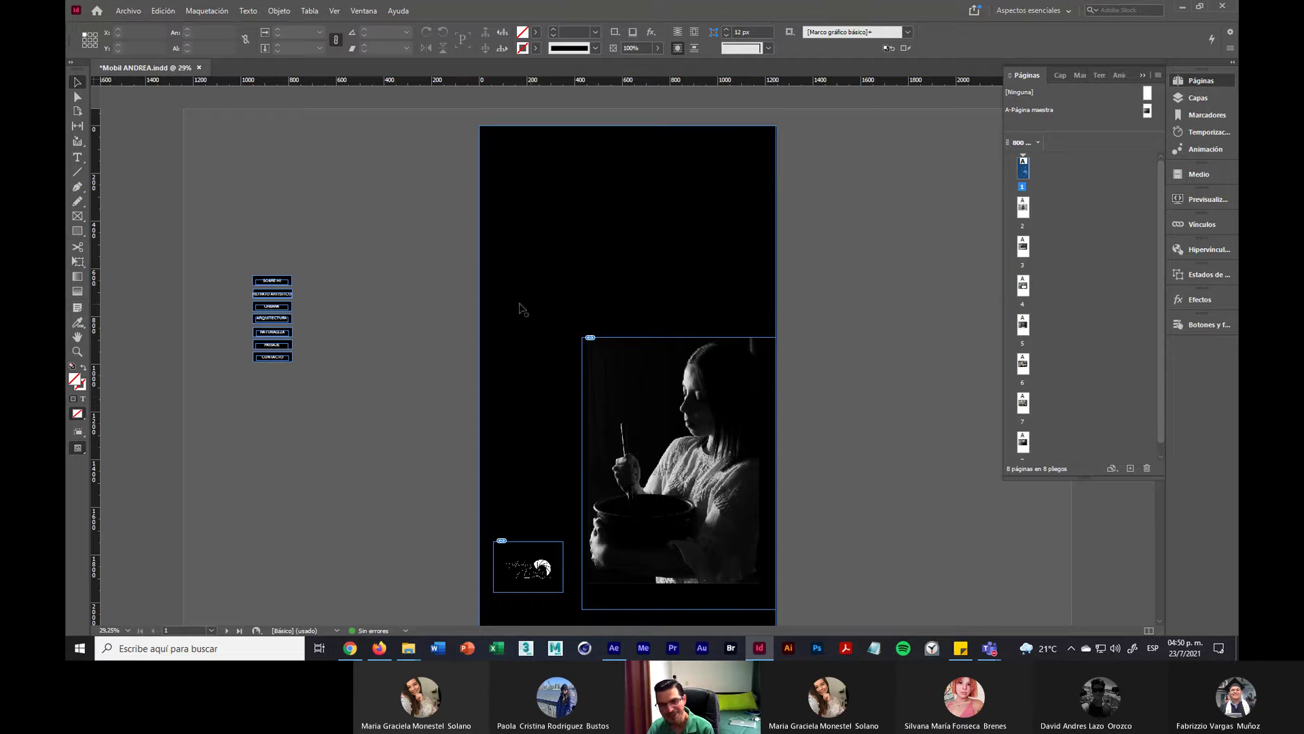
{"action": "scroll", "coordinate": [554, 306], "scroll_direction": "down", "scroll_amount": 1}
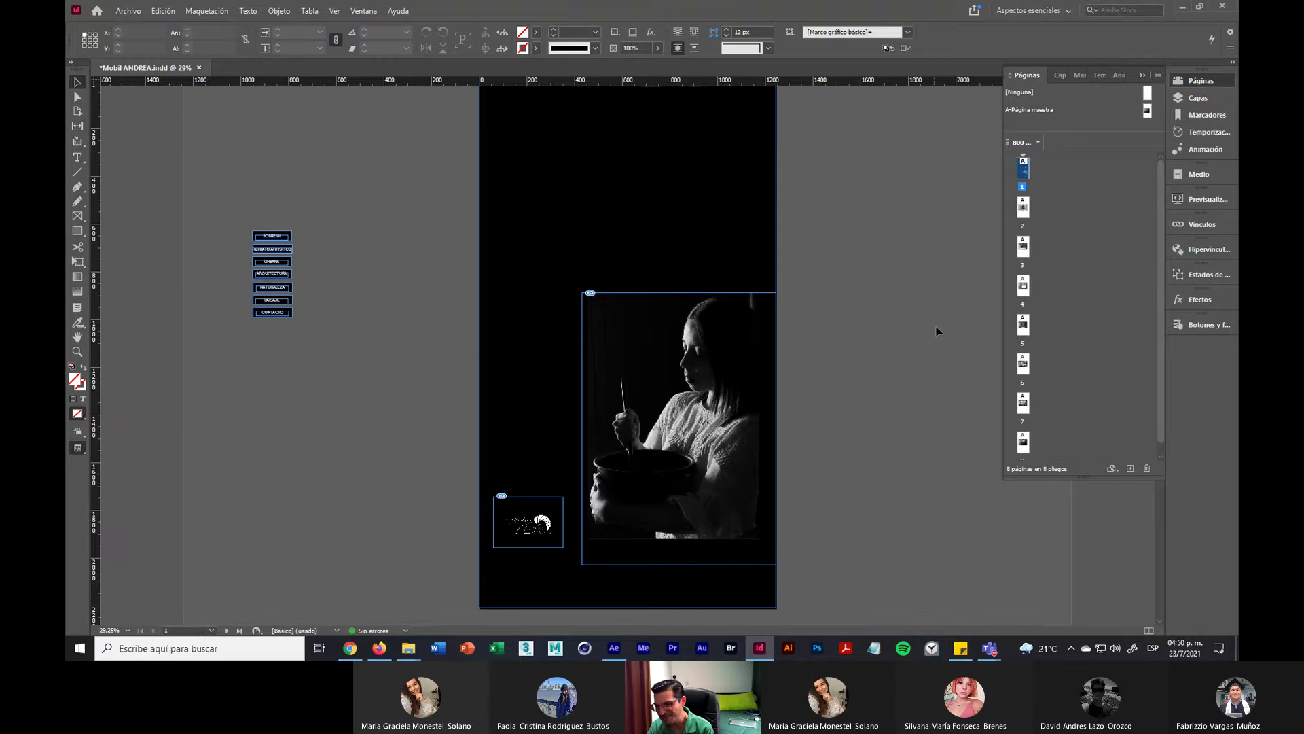
{"action": "scroll", "coordinate": [887, 387], "scroll_direction": "up", "scroll_amount": 1}
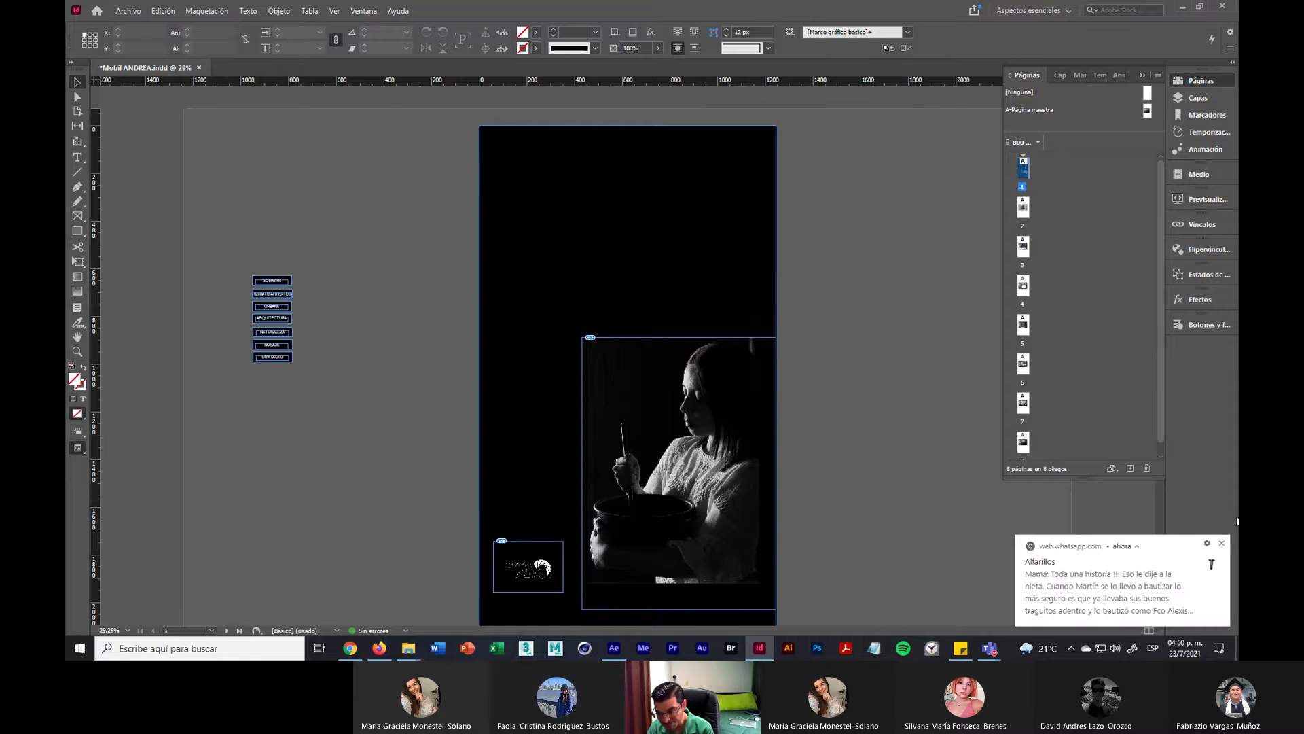
{"action": "left_click", "coordinate": [1221, 543]}
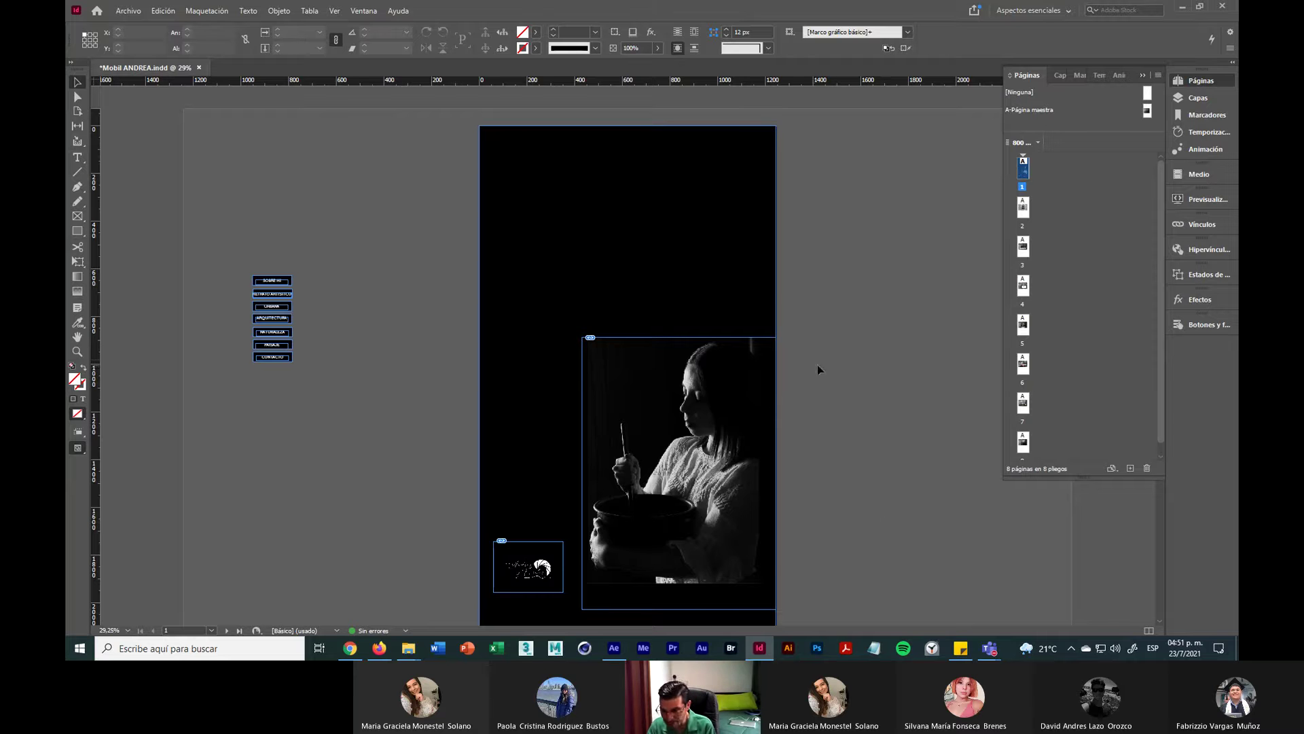
{"action": "scroll", "coordinate": [838, 367], "scroll_direction": "down", "scroll_amount": 1}
{"action": "scroll", "coordinate": [838, 369], "scroll_direction": "up", "scroll_amount": 1}
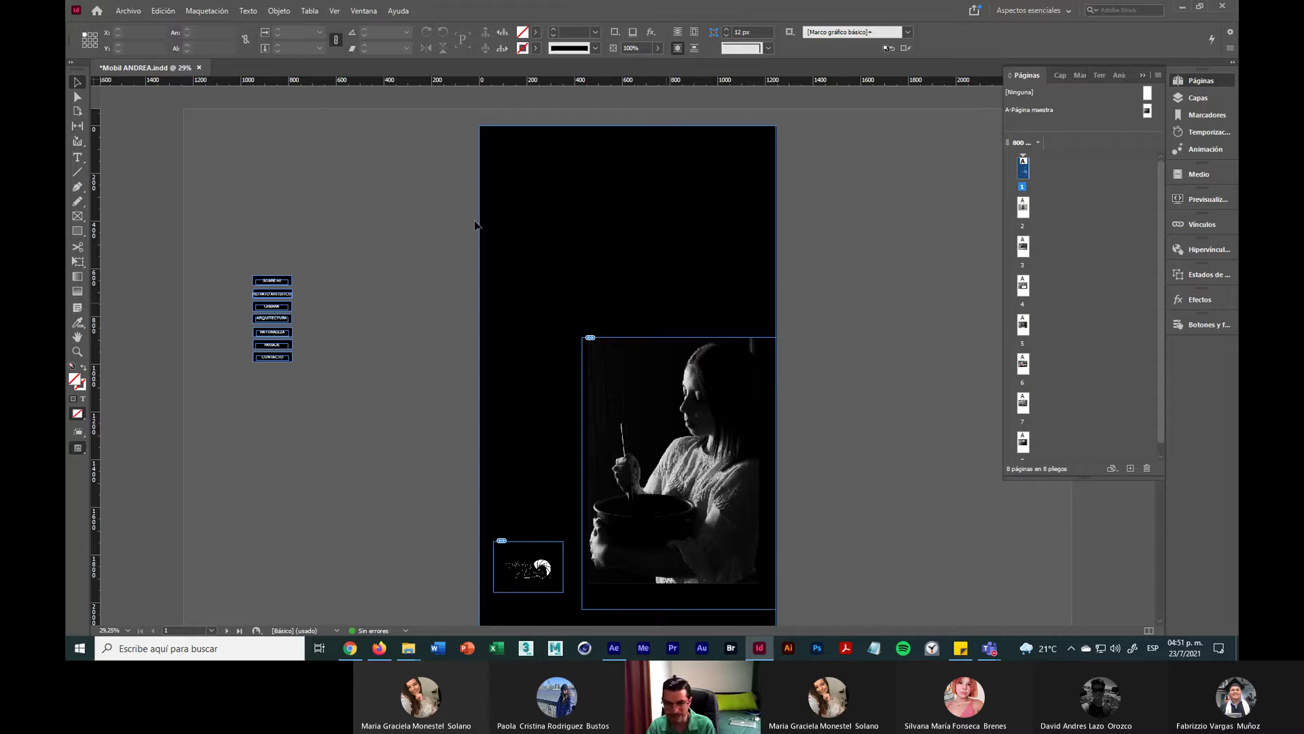
Step: Enlarge all seven menu buttons beside page 1 together to about 432 × 943 px overall
{"action": "left_click", "coordinate": [289, 281]}
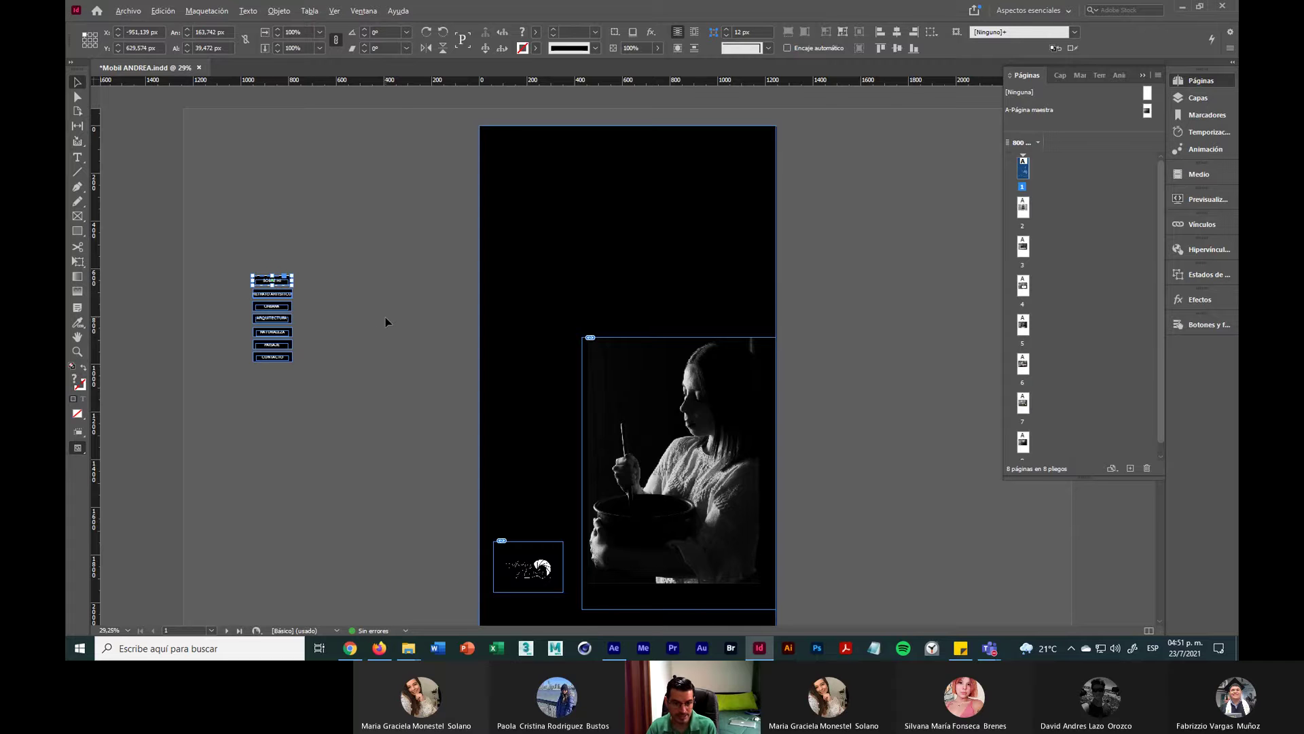
{"action": "key", "text": "ctrl+equal"}
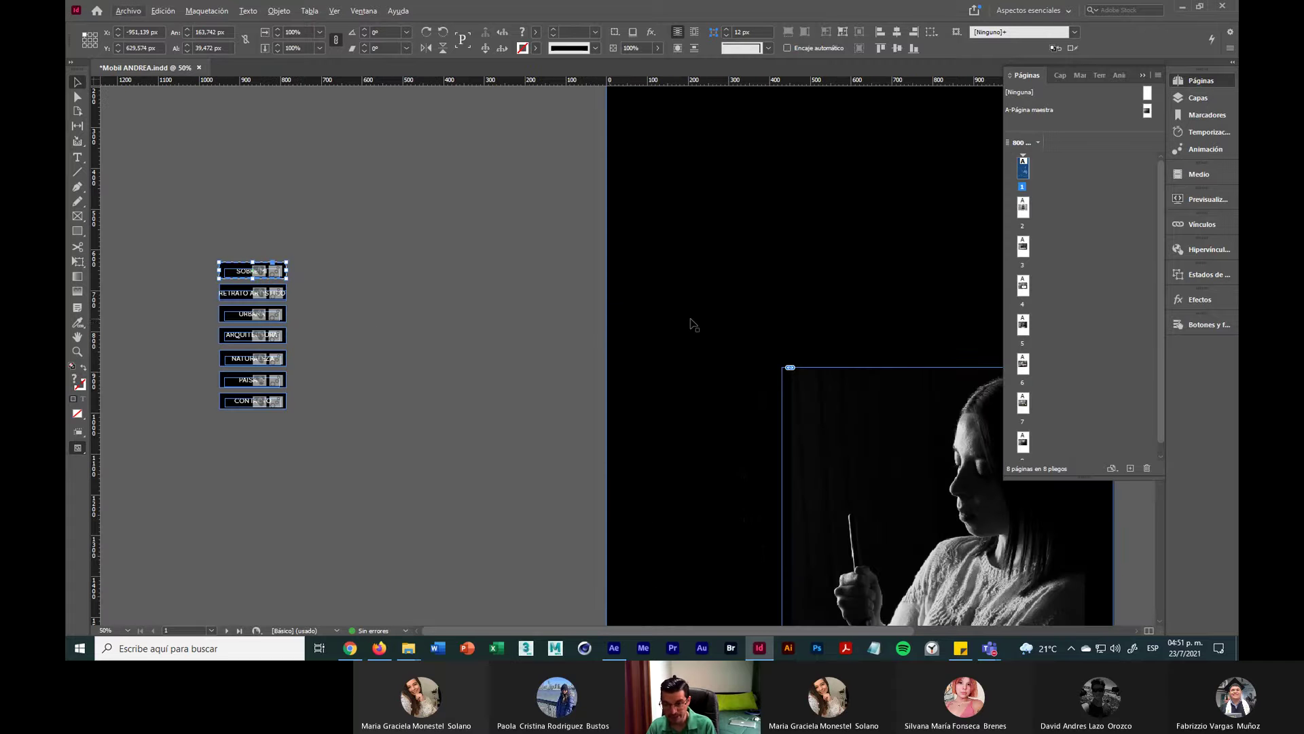
{"action": "scroll", "coordinate": [693, 318], "scroll_direction": "down", "scroll_amount": 2}
{"action": "key", "text": "ctrl+minus"}
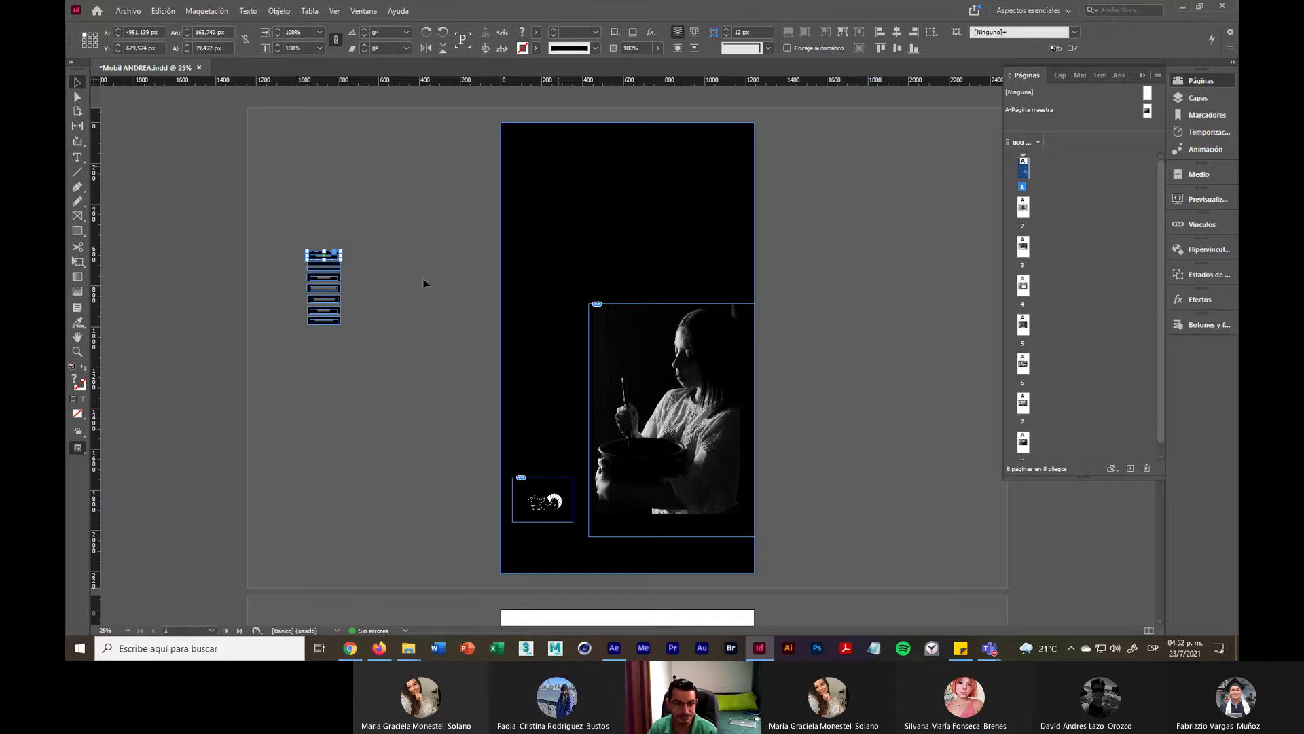
{"action": "left_click_drag", "start_coordinate": [280, 219], "coordinate": [399, 404]}
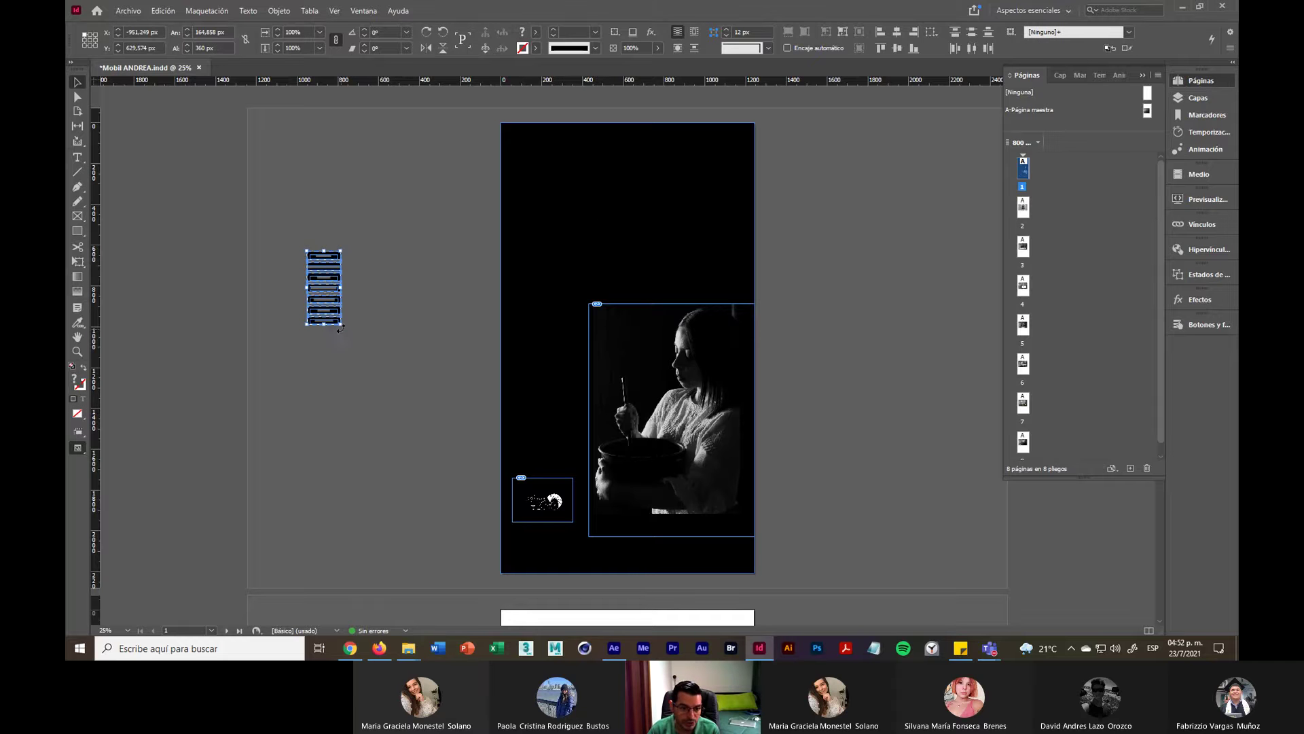
{"action": "left_click_drag", "start_coordinate": [341, 327], "coordinate": [413, 427]}
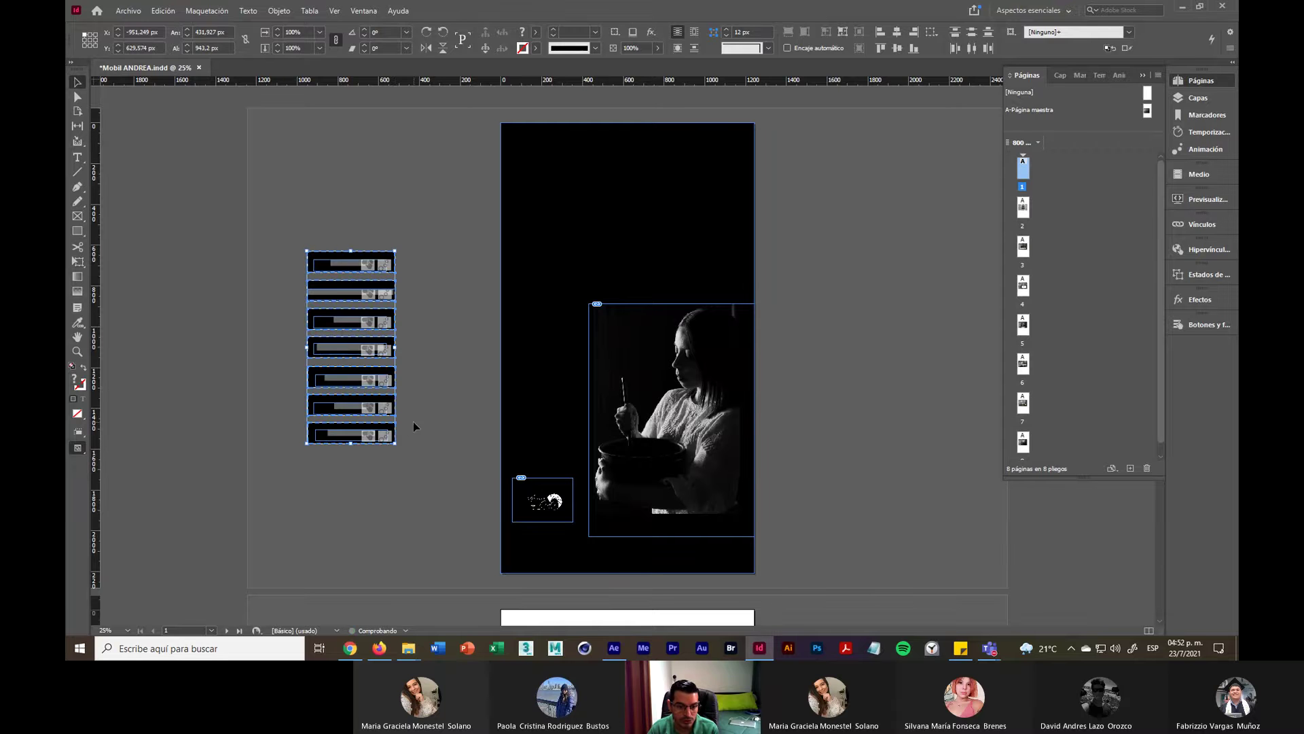
{"action": "left_click", "coordinate": [413, 426]}
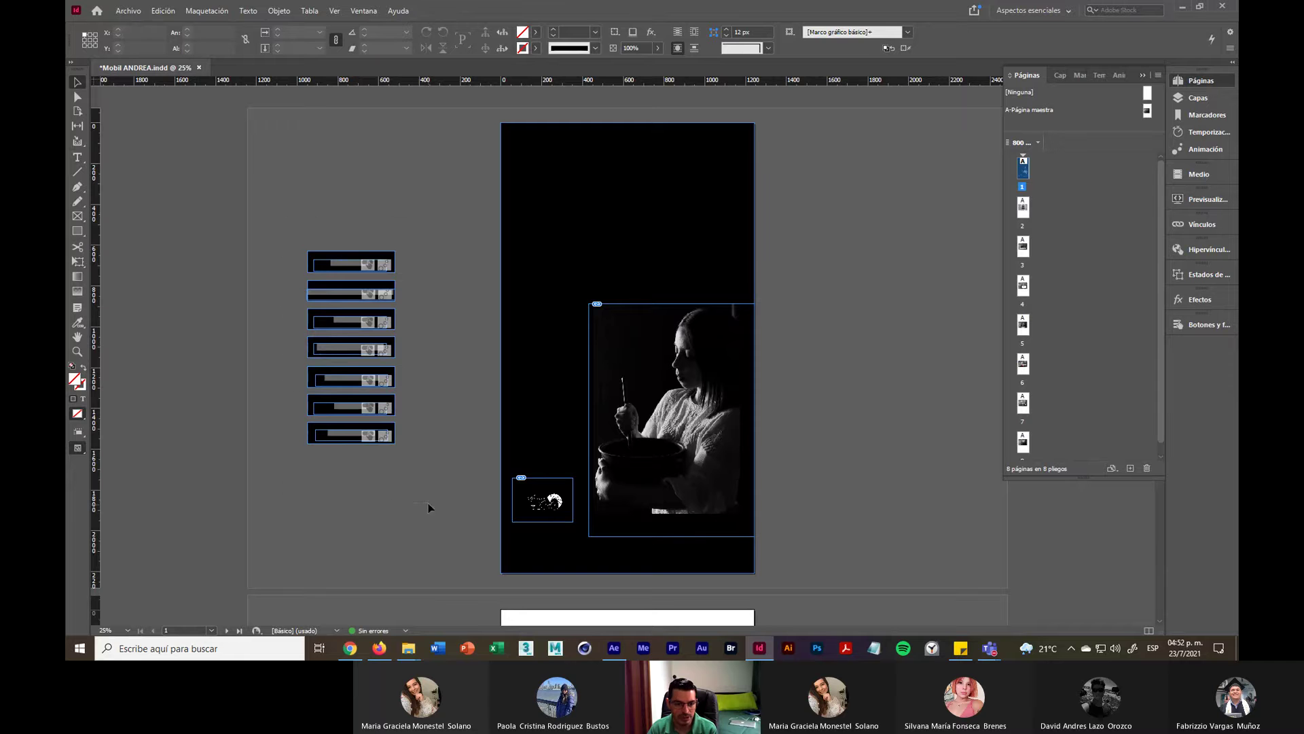
Step: Move the seven menu buttons onto page 1 above the logo, lined up with its left edge and scaled down slightly
{"action": "left_click", "coordinate": [354, 438]}
{"action": "left_click_drag", "start_coordinate": [356, 433], "coordinate": [533, 419]}
{"action": "left_click", "coordinate": [388, 447]}
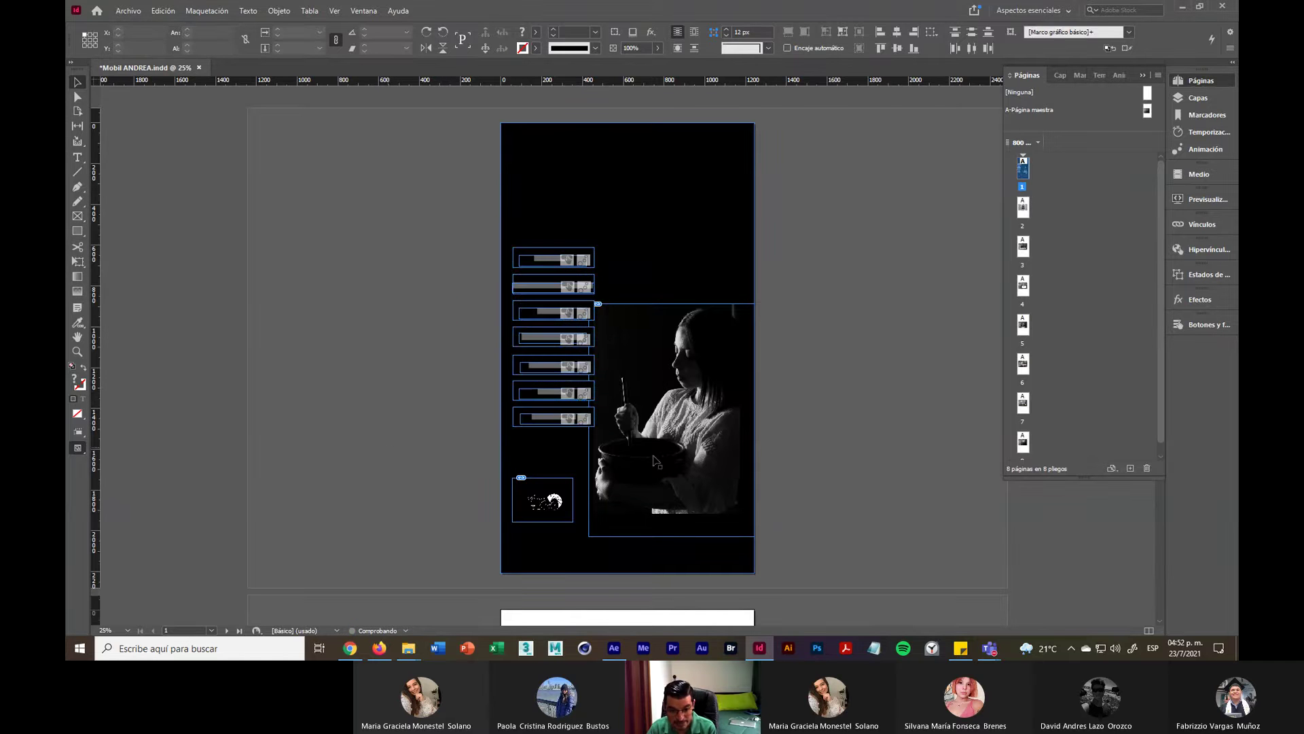
Step: Enlarge the logo on page 1 proportionally to about 335 × 244 px, keeping its lower-left corner in place
{"action": "key", "text": "ctrl+="}
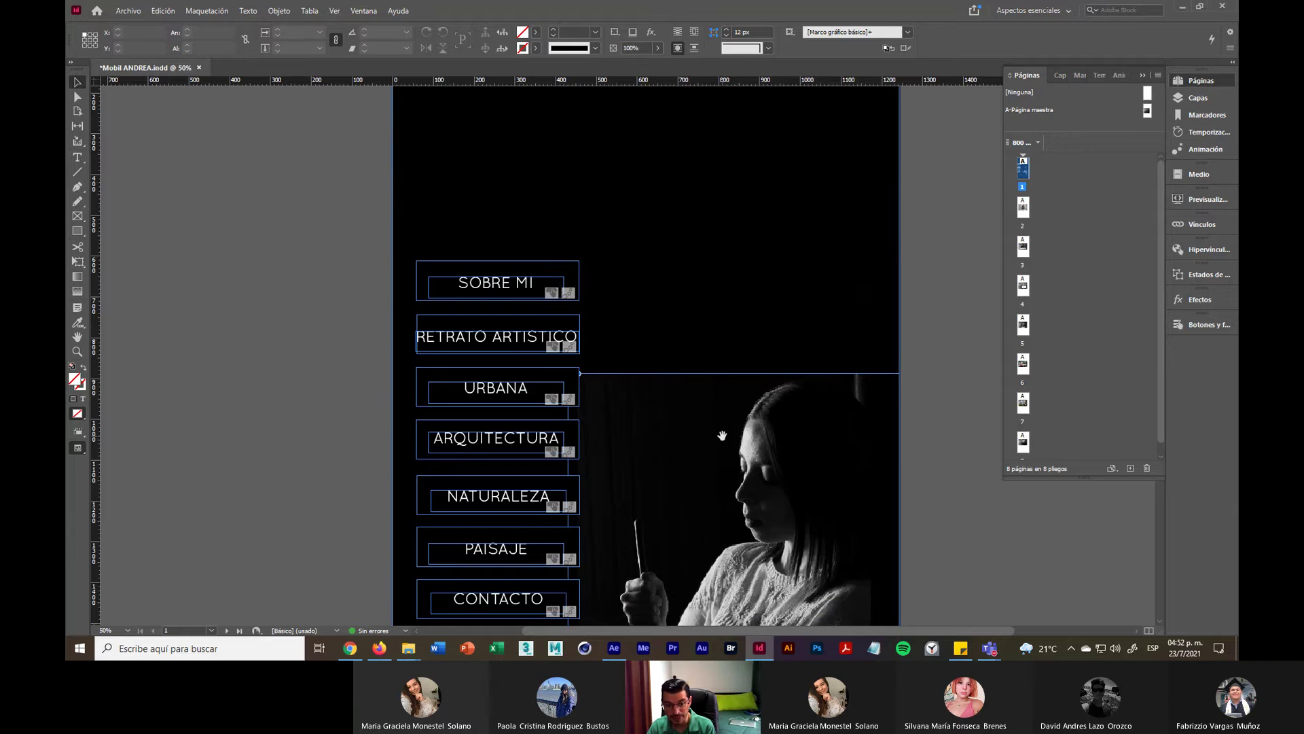
{"action": "scroll", "coordinate": [723, 436], "scroll_direction": "down", "scroll_amount": 5}
{"action": "left_click", "coordinate": [496, 463]}
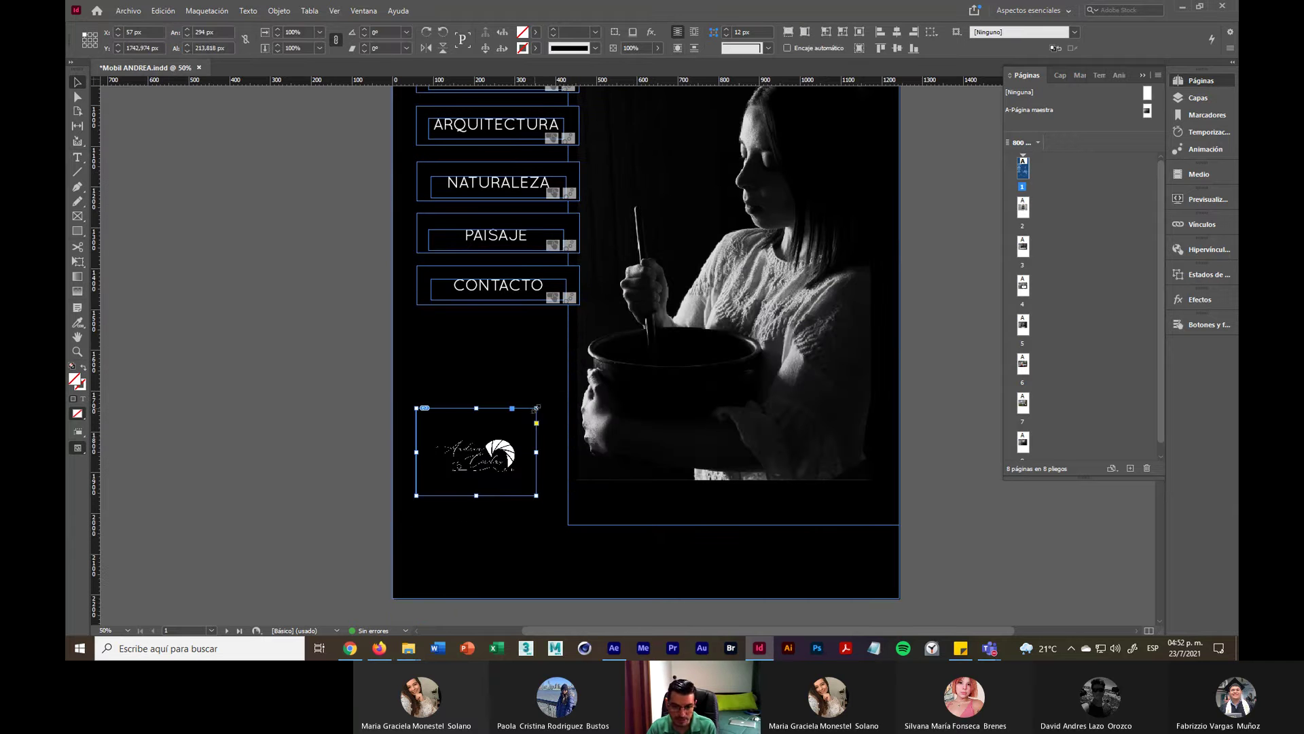
{"action": "left_click_drag", "start_coordinate": [536, 409], "coordinate": [553, 396]}
{"action": "left_click", "coordinate": [394, 454]}
Step: Reduce the portrait photo proportionally to about 743 × 1044 px so it clears the menu buttons
{"action": "left_click", "coordinate": [730, 398]}
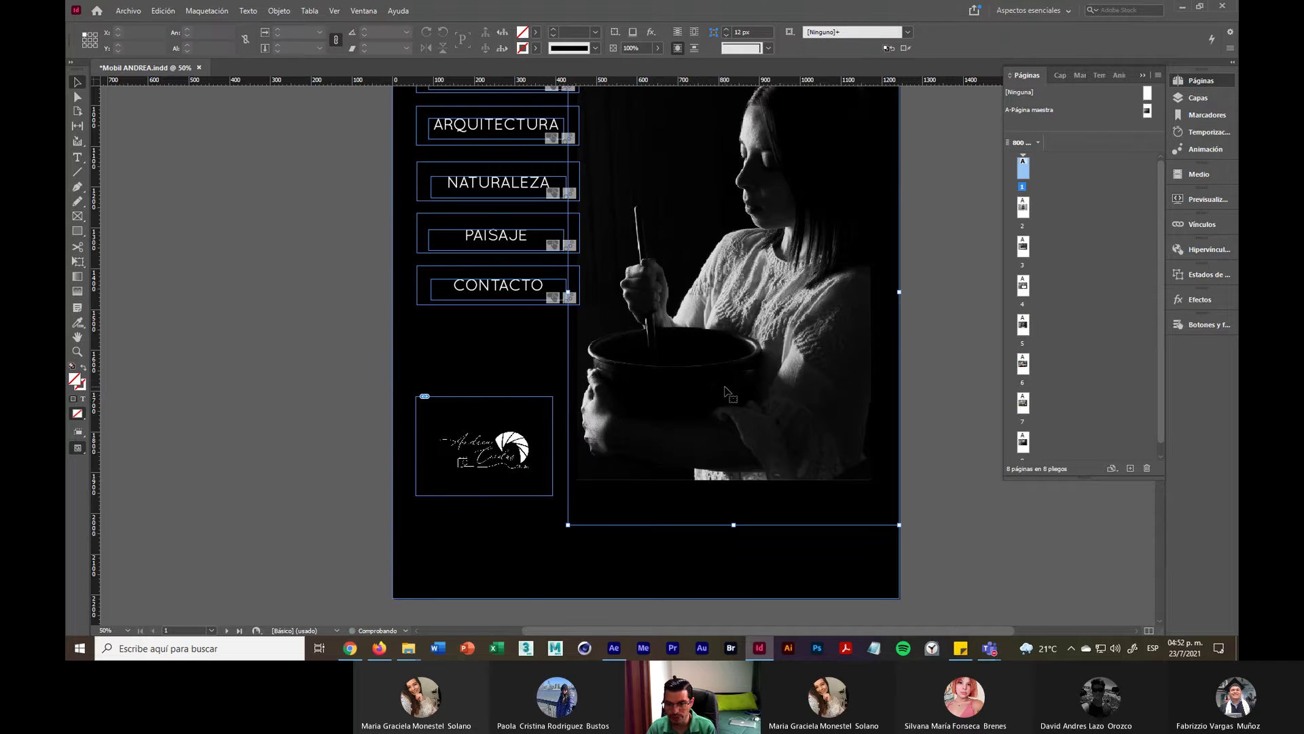
{"action": "scroll", "coordinate": [728, 392], "scroll_direction": "up", "scroll_amount": 3}
{"action": "scroll", "coordinate": [728, 393], "scroll_direction": "up", "scroll_amount": 2}
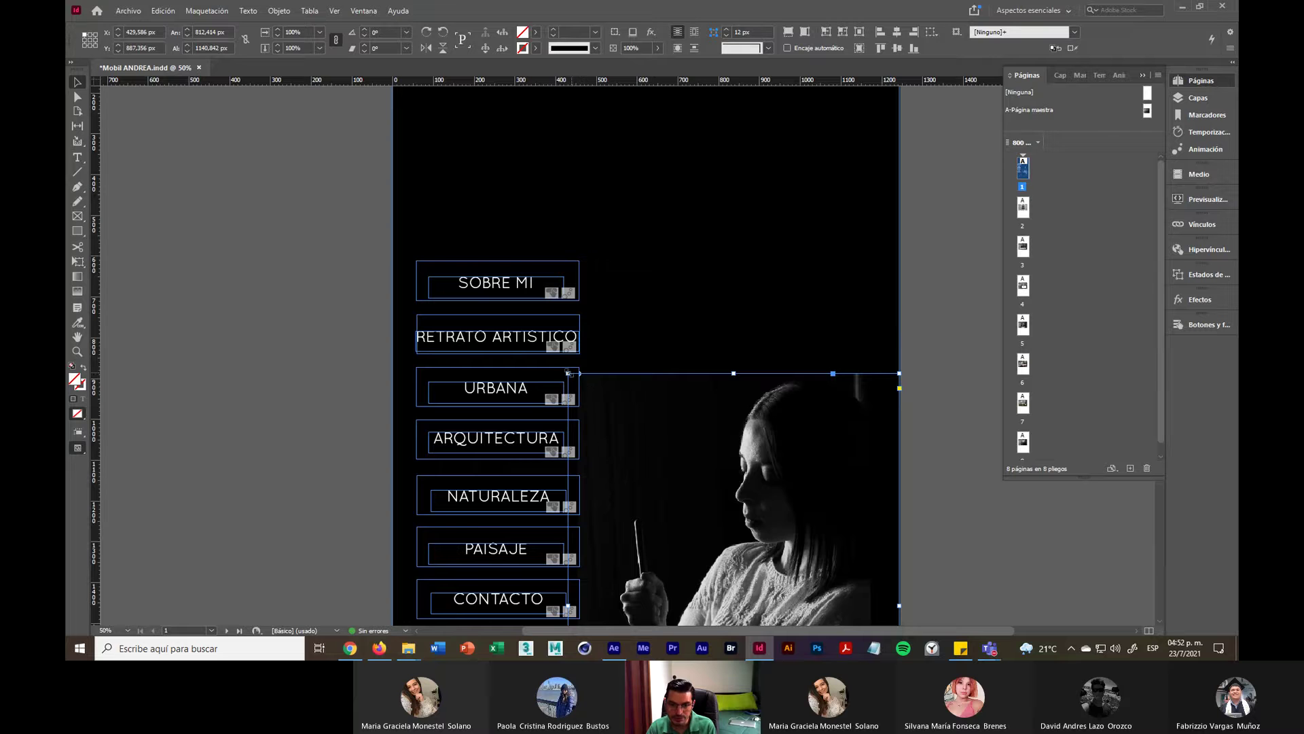
{"action": "left_click_drag", "start_coordinate": [568, 373], "coordinate": [596, 413]}
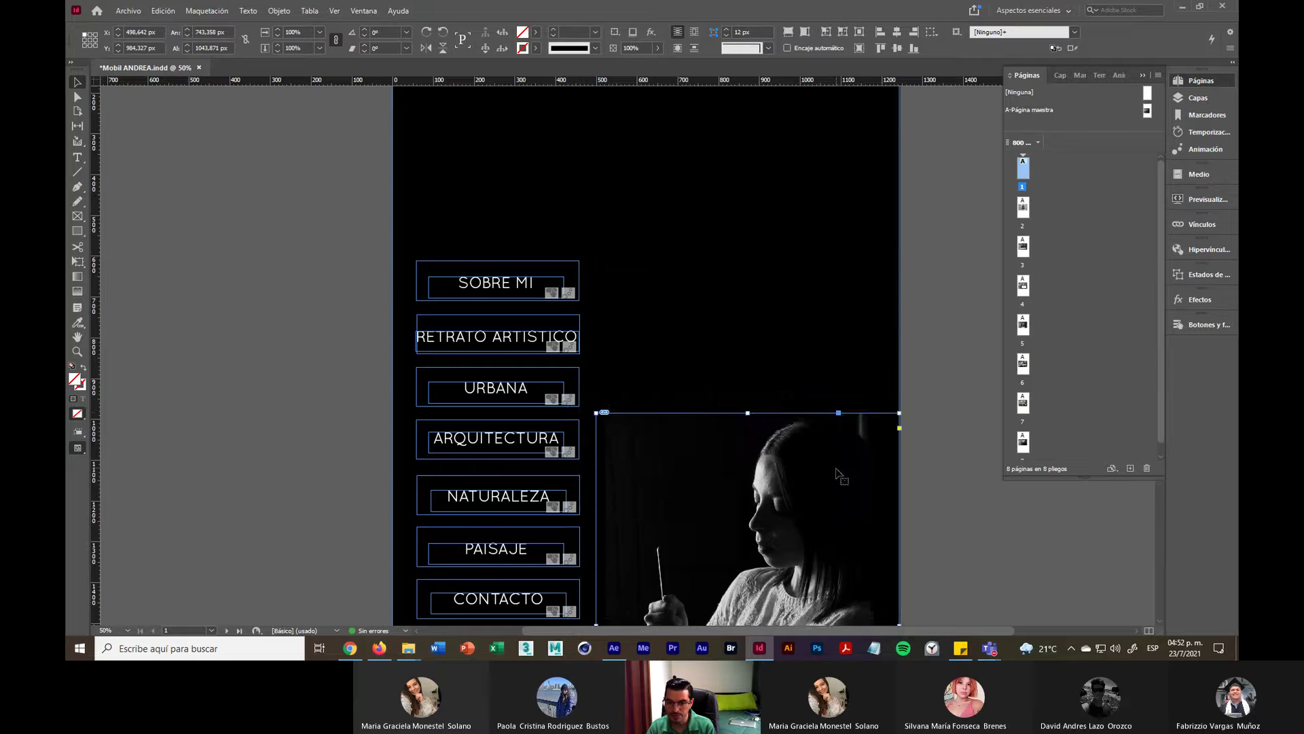
{"action": "scroll", "coordinate": [730, 445], "scroll_direction": "down", "scroll_amount": 3}
{"action": "scroll", "coordinate": [837, 476], "scroll_direction": "up", "scroll_amount": 2}
{"action": "scroll", "coordinate": [837, 475], "scroll_direction": "up", "scroll_amount": 1}
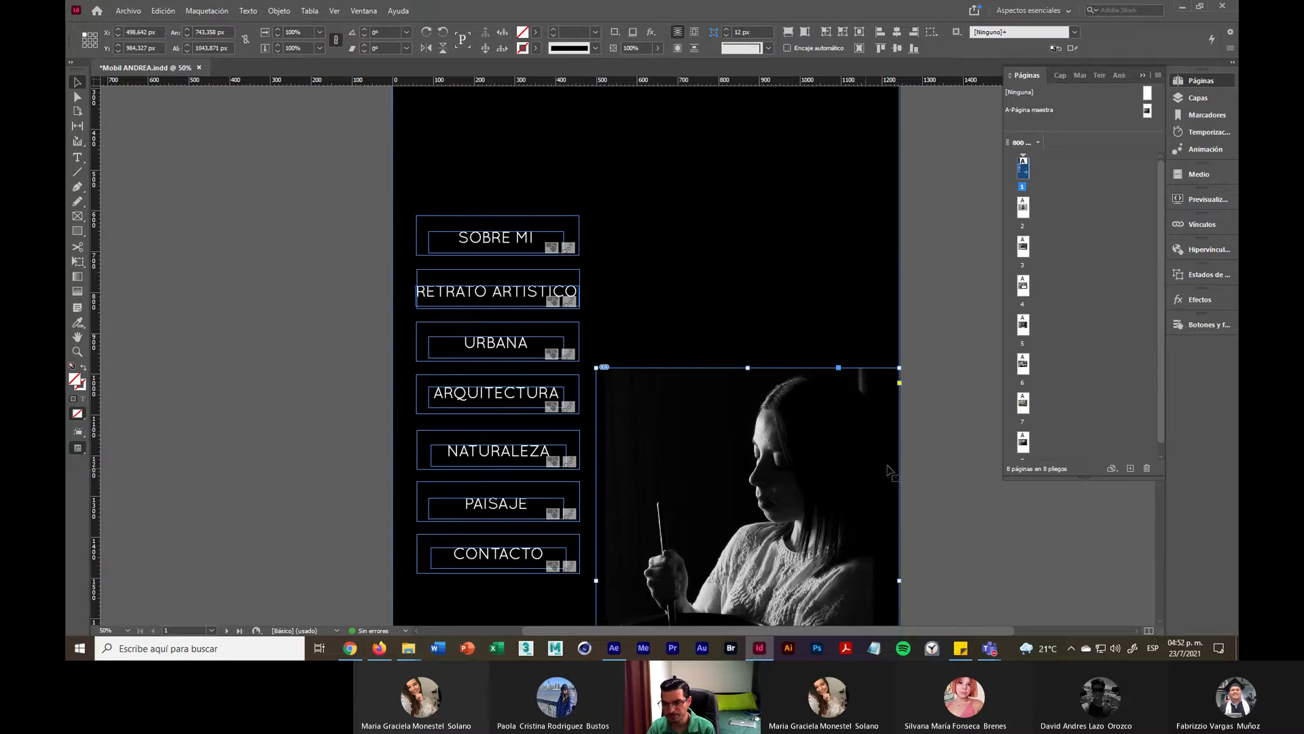
{"action": "left_click", "coordinate": [929, 464]}
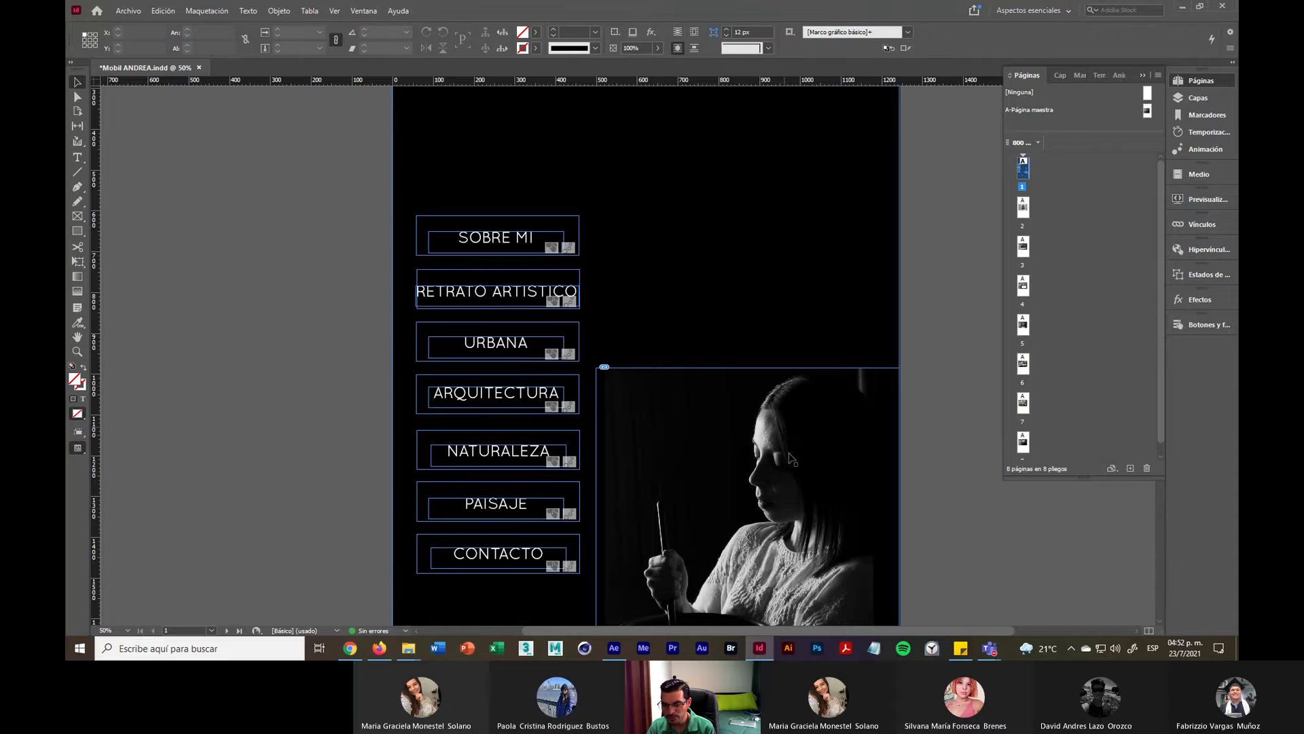
Step: Move the portrait photo straight up on page 1 to about Y 789 px, keeping it against the right edge
{"action": "key", "text": "ctrl+minus"}
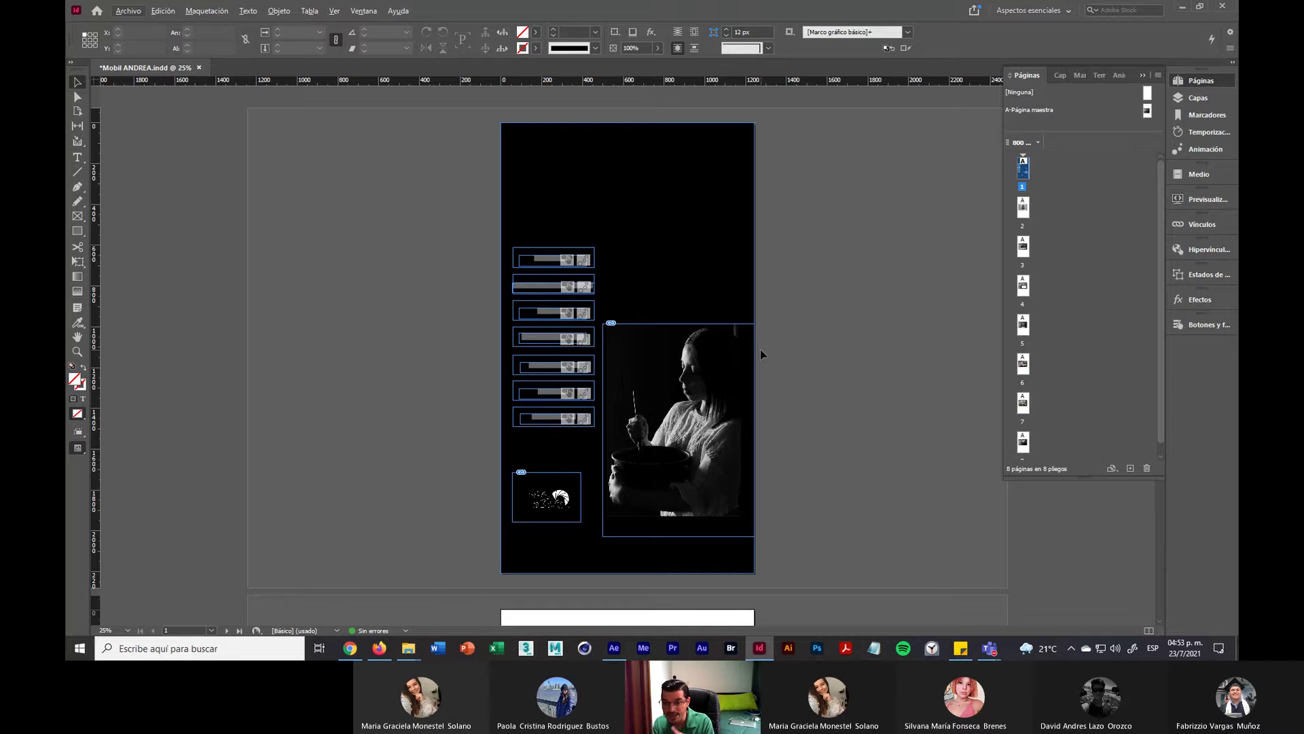
{"action": "left_click", "coordinate": [673, 367]}
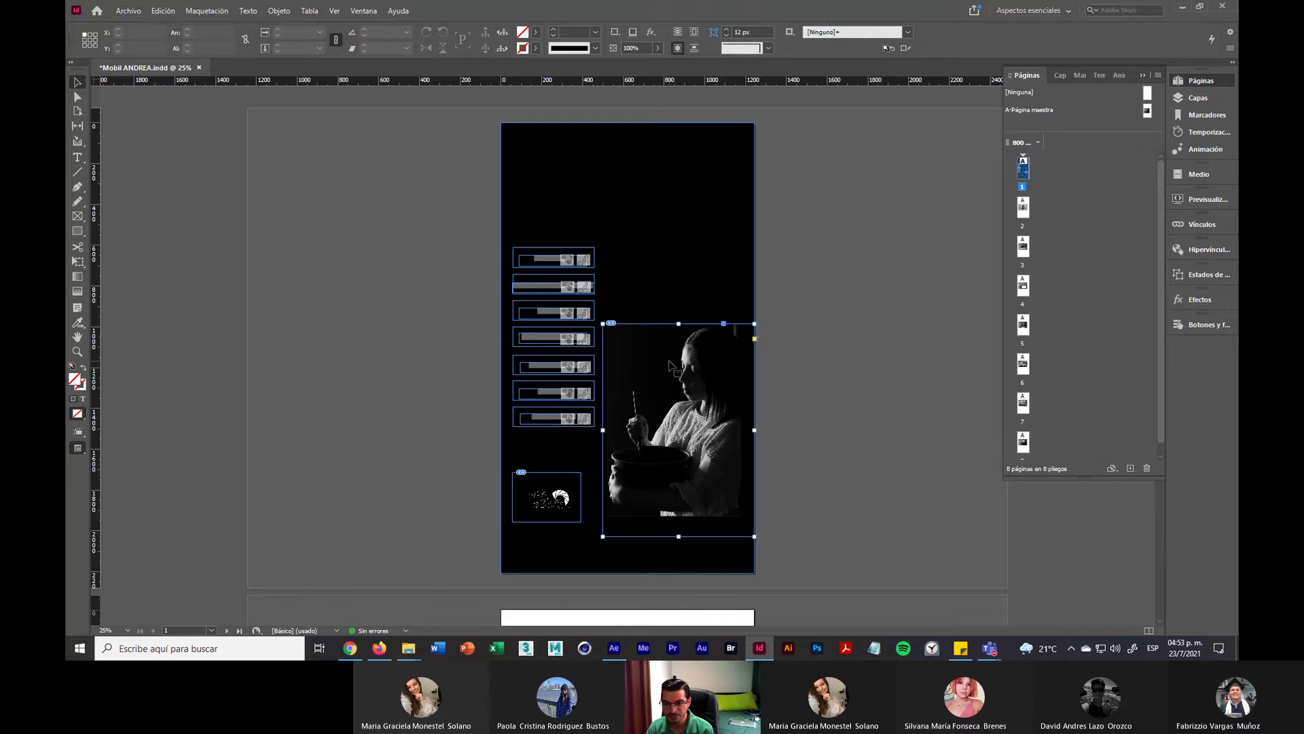
{"action": "left_click_drag", "start_coordinate": [706, 391], "coordinate": [698, 349]}
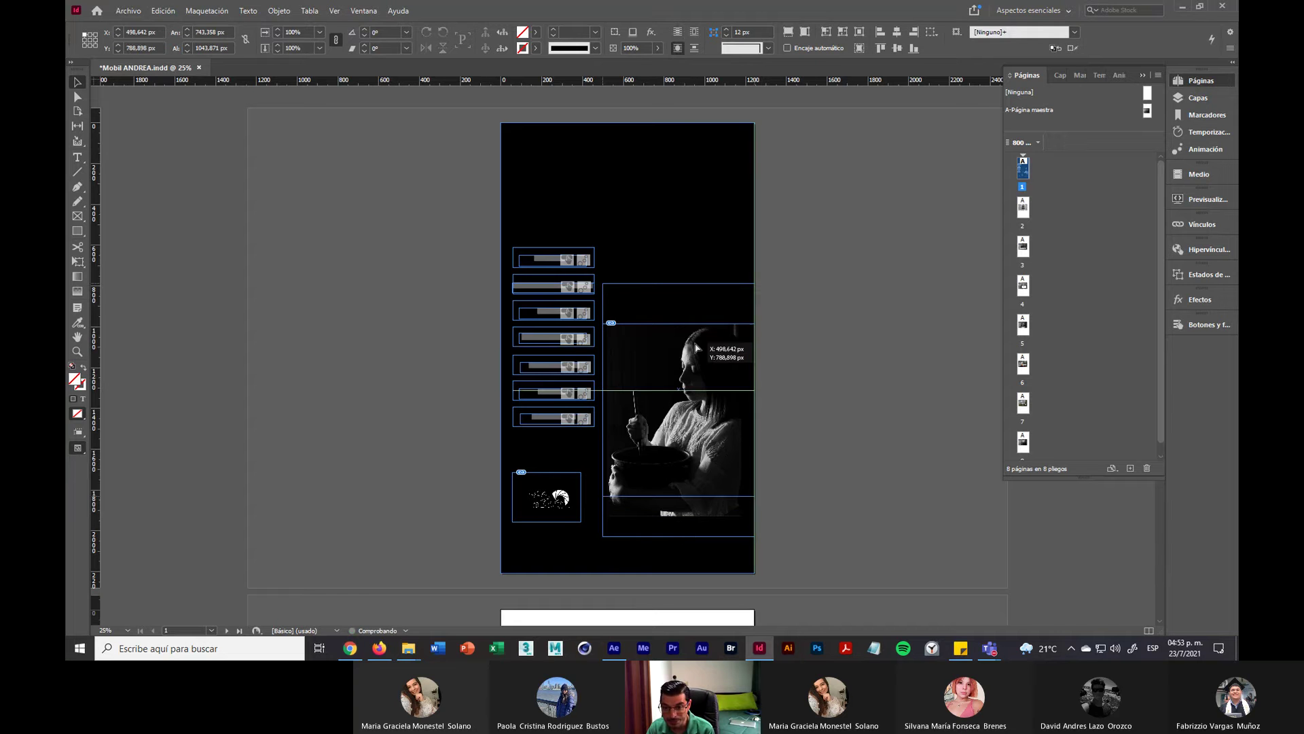
{"action": "left_click", "coordinate": [800, 353]}
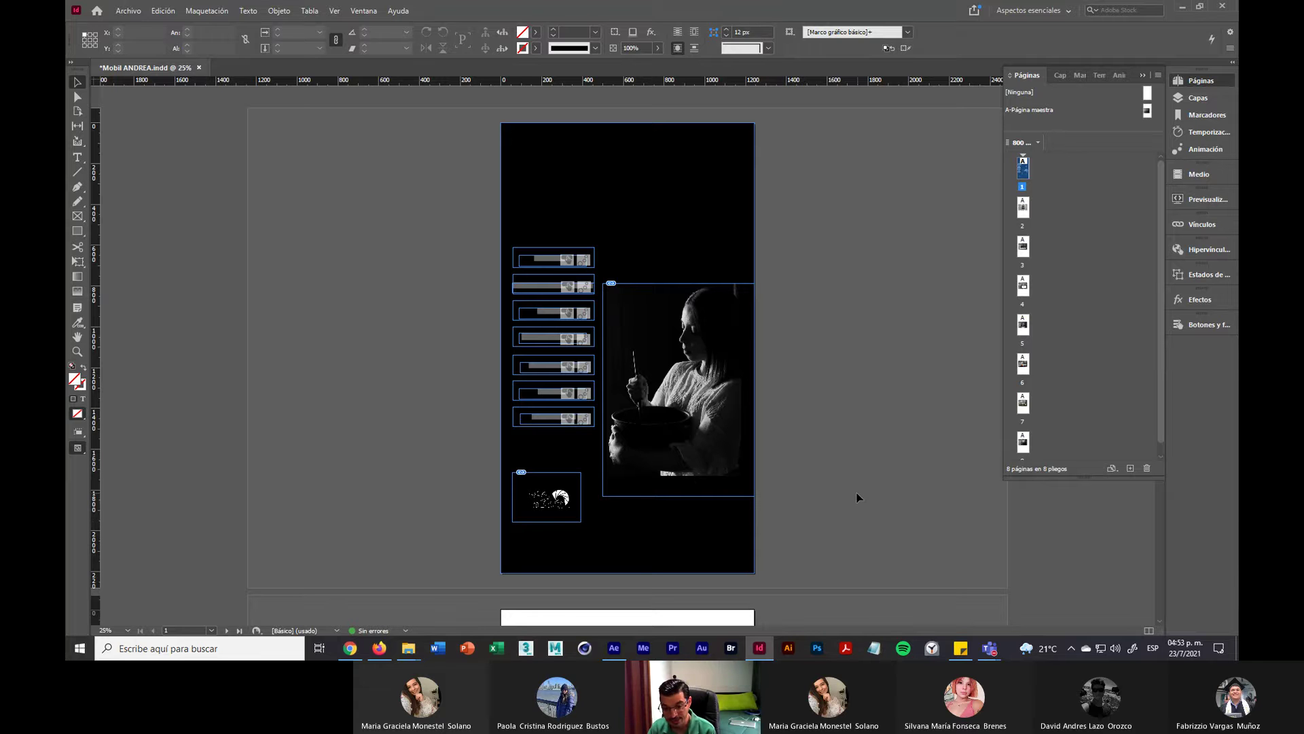
Step: Enlarge the logo to about 442 × 322 px and move it down to about X 60, Y 1794 px on page 1
{"action": "left_click", "coordinate": [552, 512]}
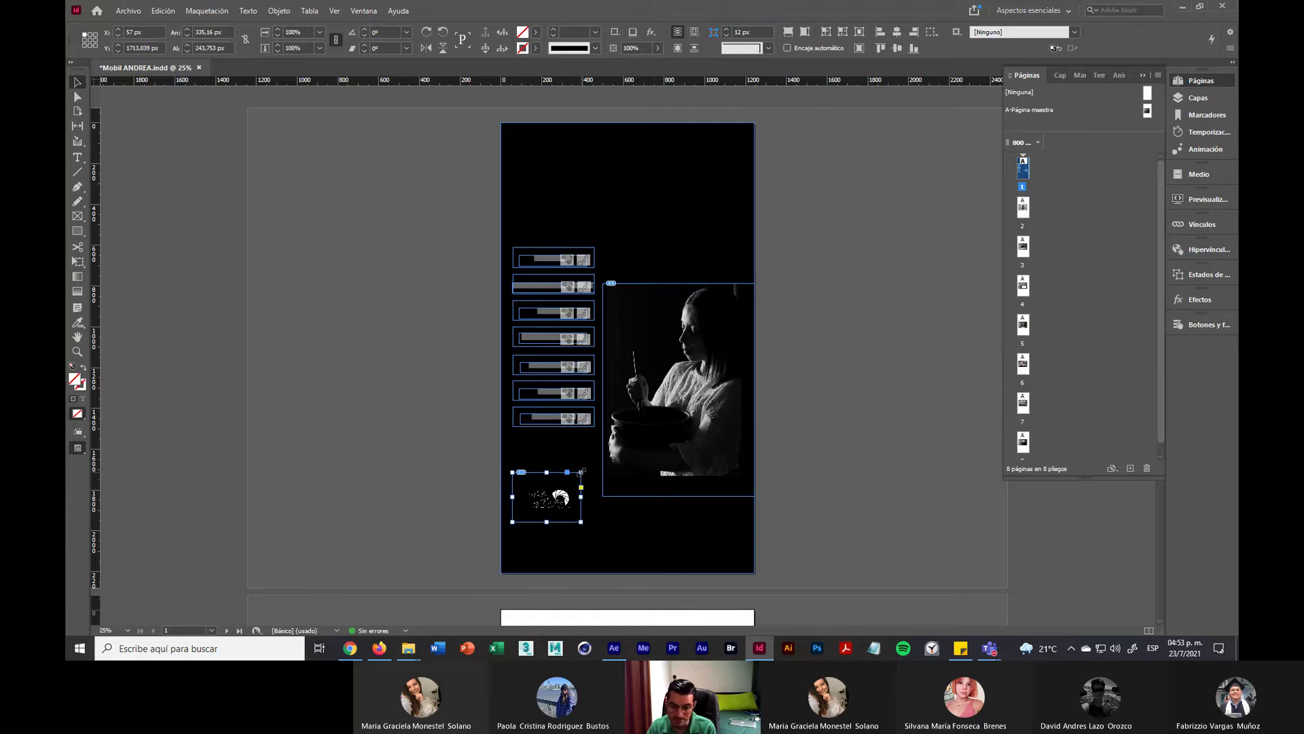
{"action": "left_click_drag", "start_coordinate": [581, 472], "coordinate": [578, 529]}
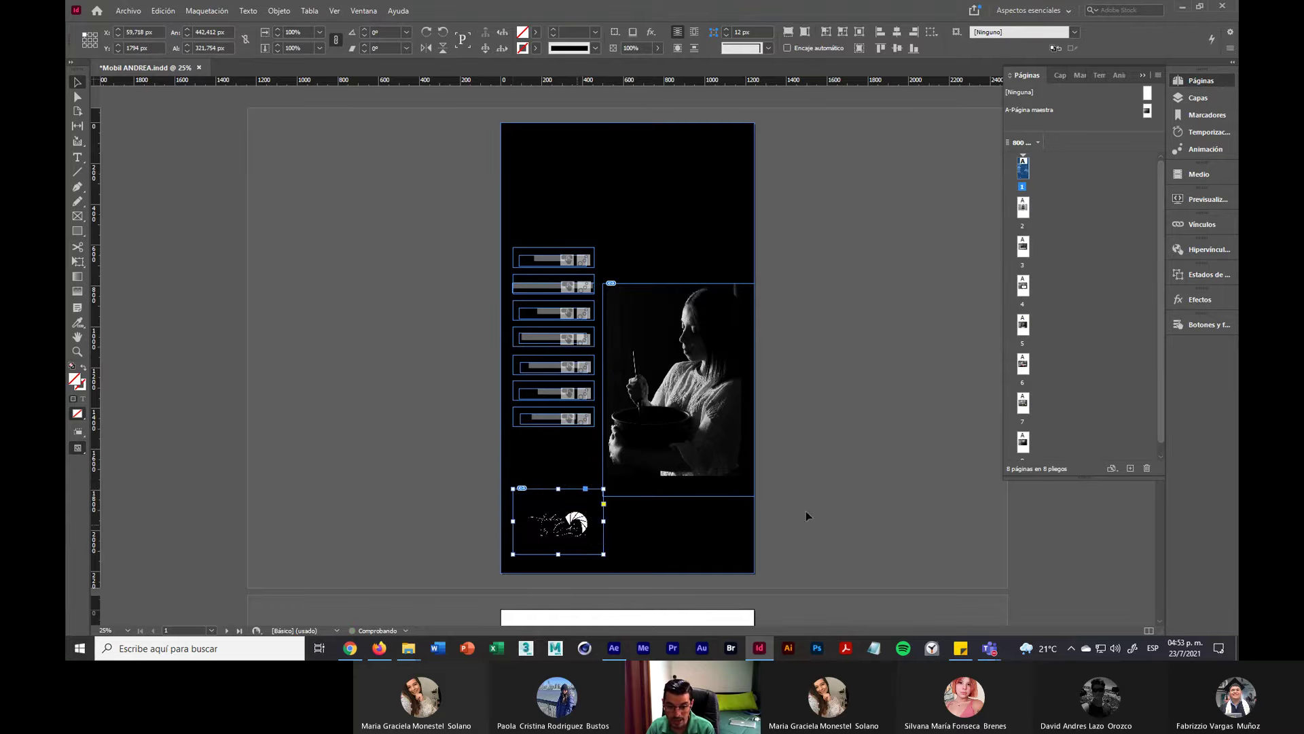
{"action": "left_click", "coordinate": [830, 504]}
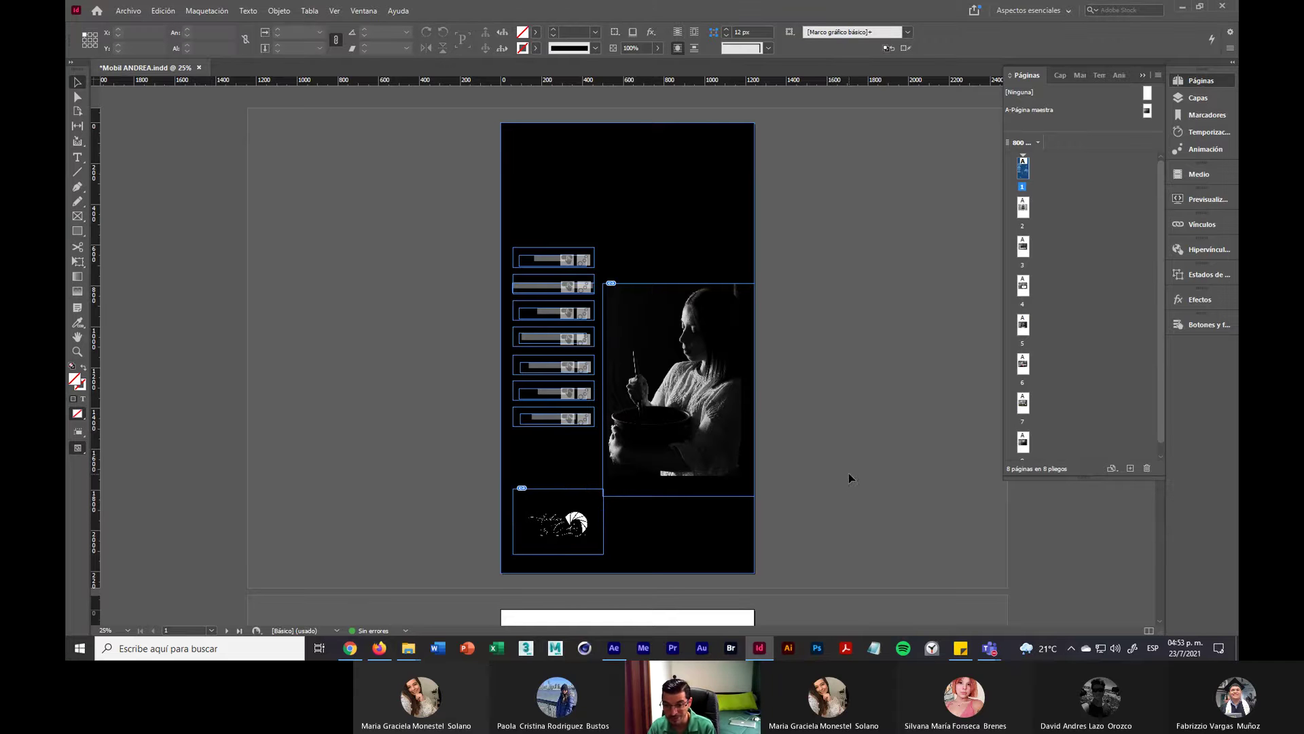
{"action": "left_click", "coordinate": [723, 441]}
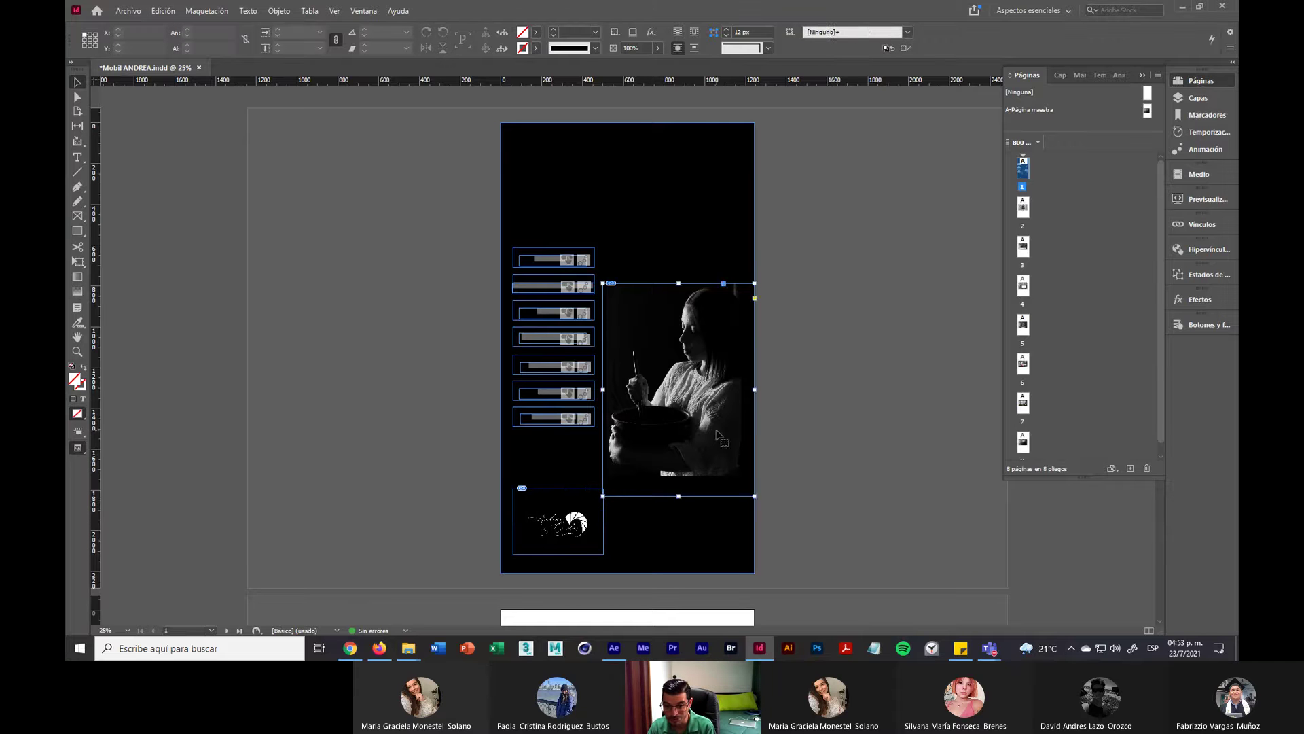
{"action": "left_click", "coordinate": [828, 453]}
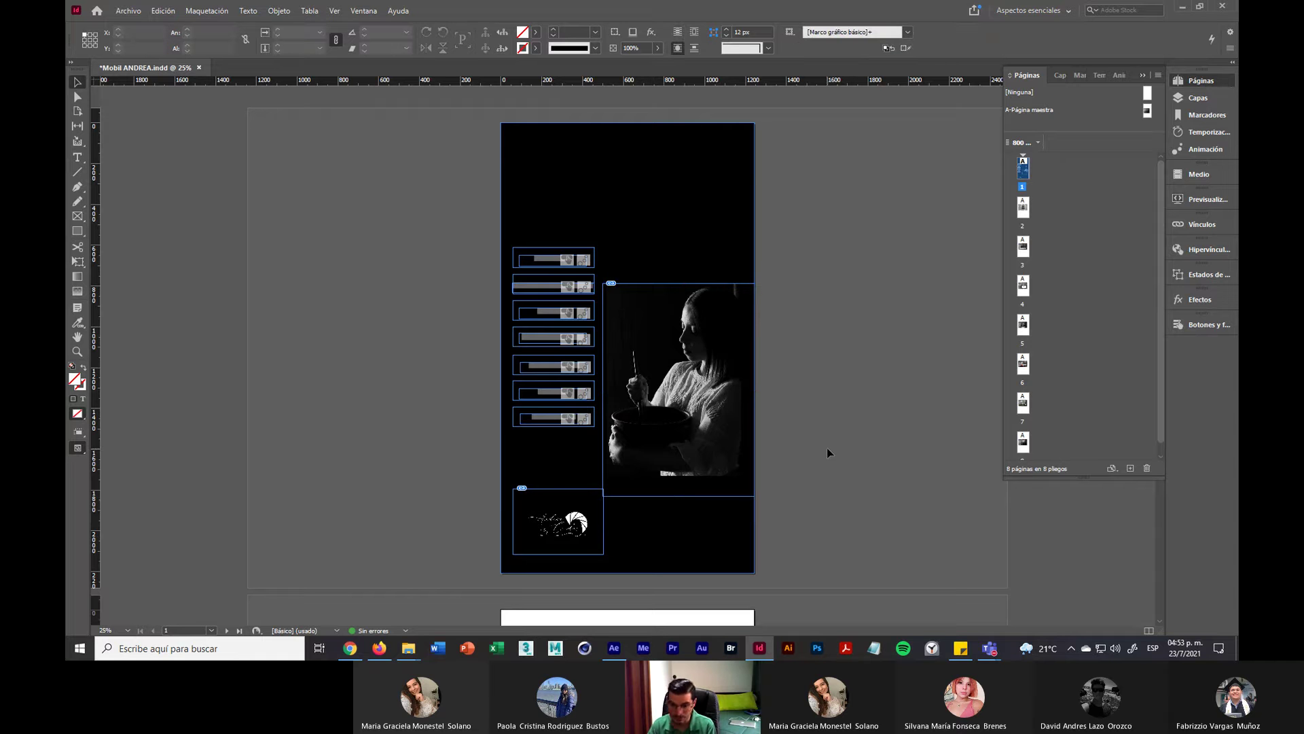
{"action": "left_click", "coordinate": [722, 461]}
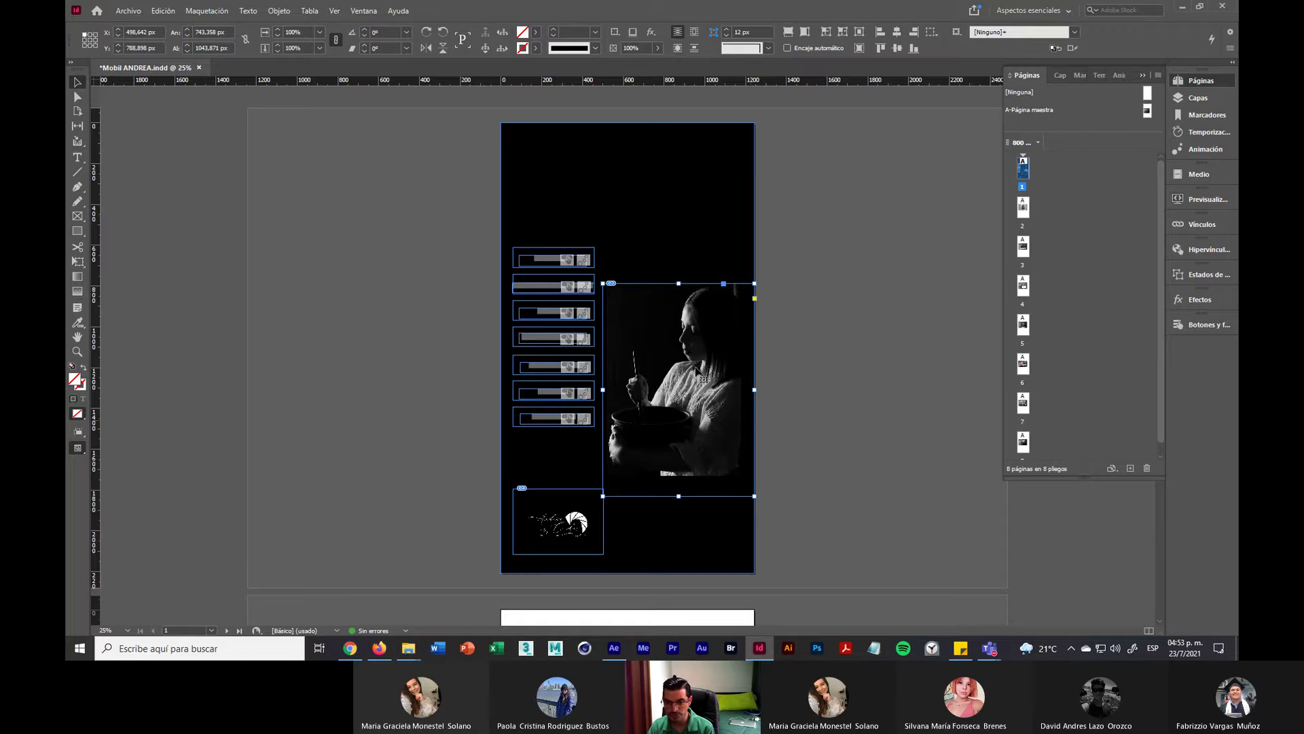
{"action": "left_click", "coordinate": [807, 378]}
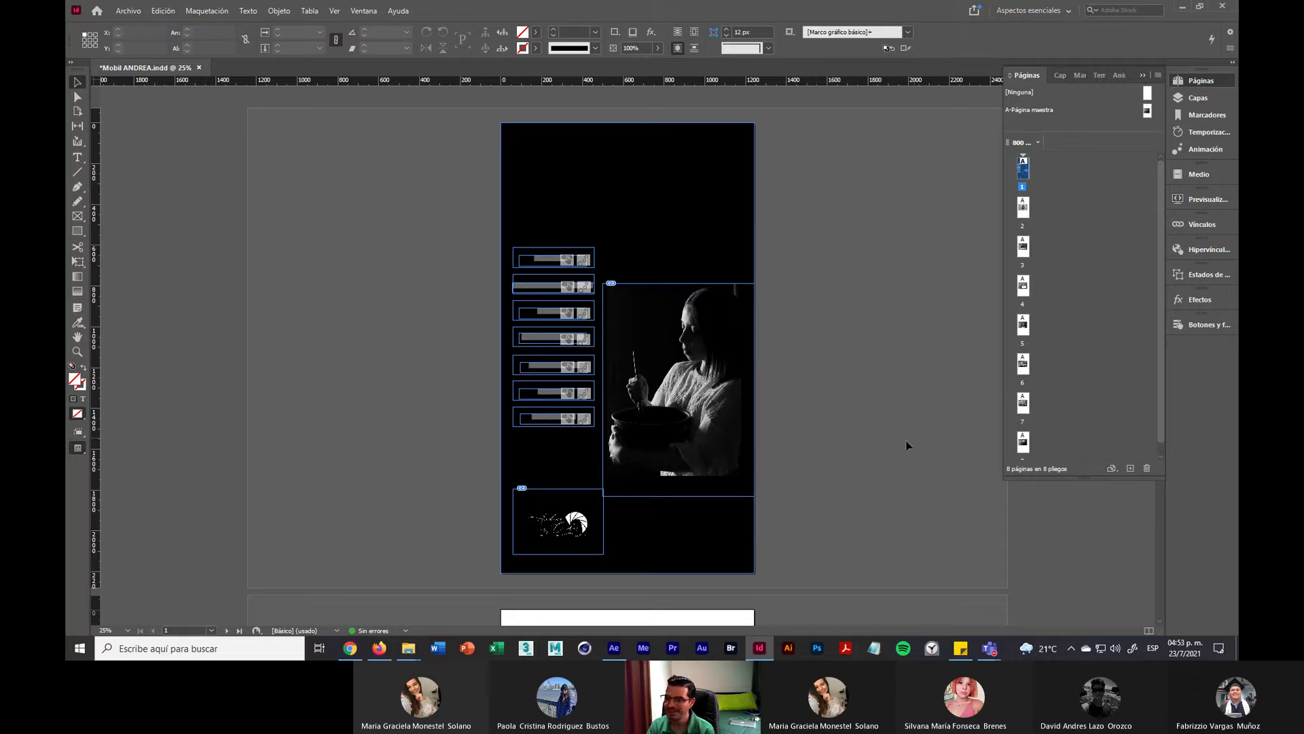
Step: Save the document and play it from page 1 in the EPUB interactivity preview
{"action": "left_click", "coordinate": [127, 11]}
{"action": "left_click", "coordinate": [157, 97]}
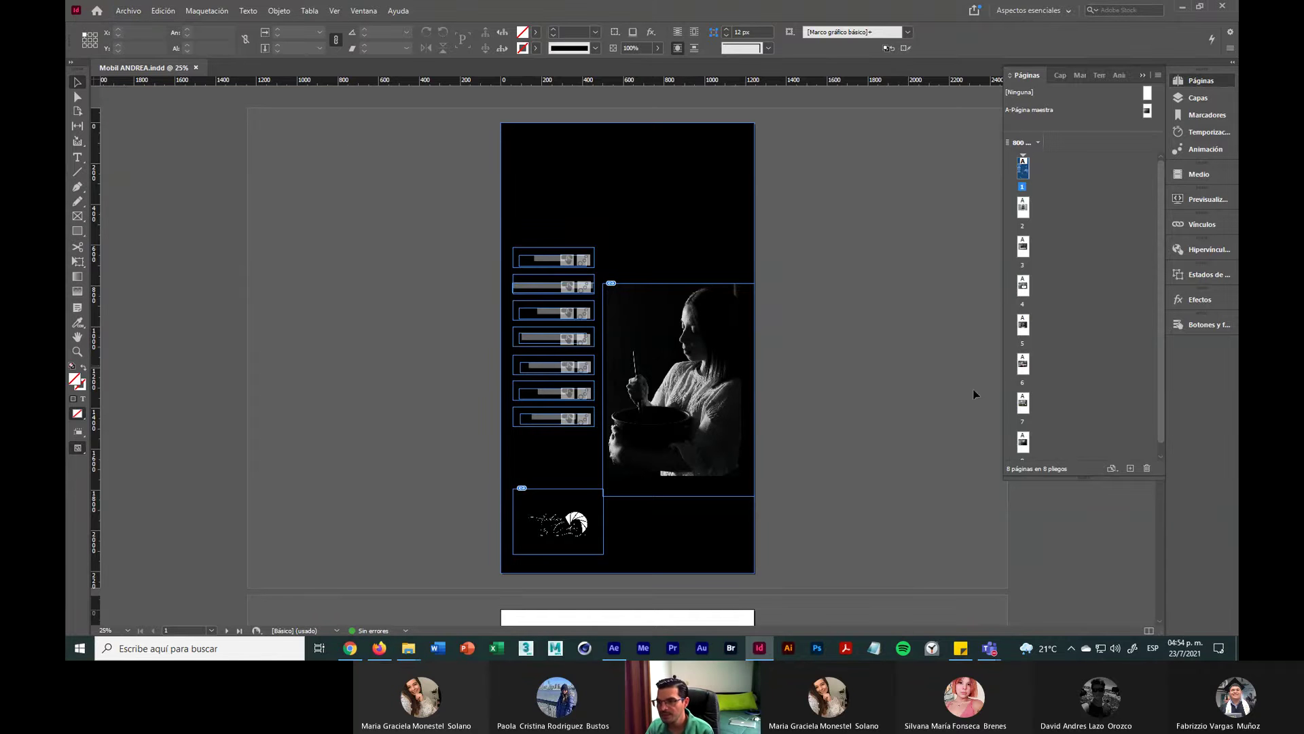
{"action": "left_click", "coordinate": [1208, 199]}
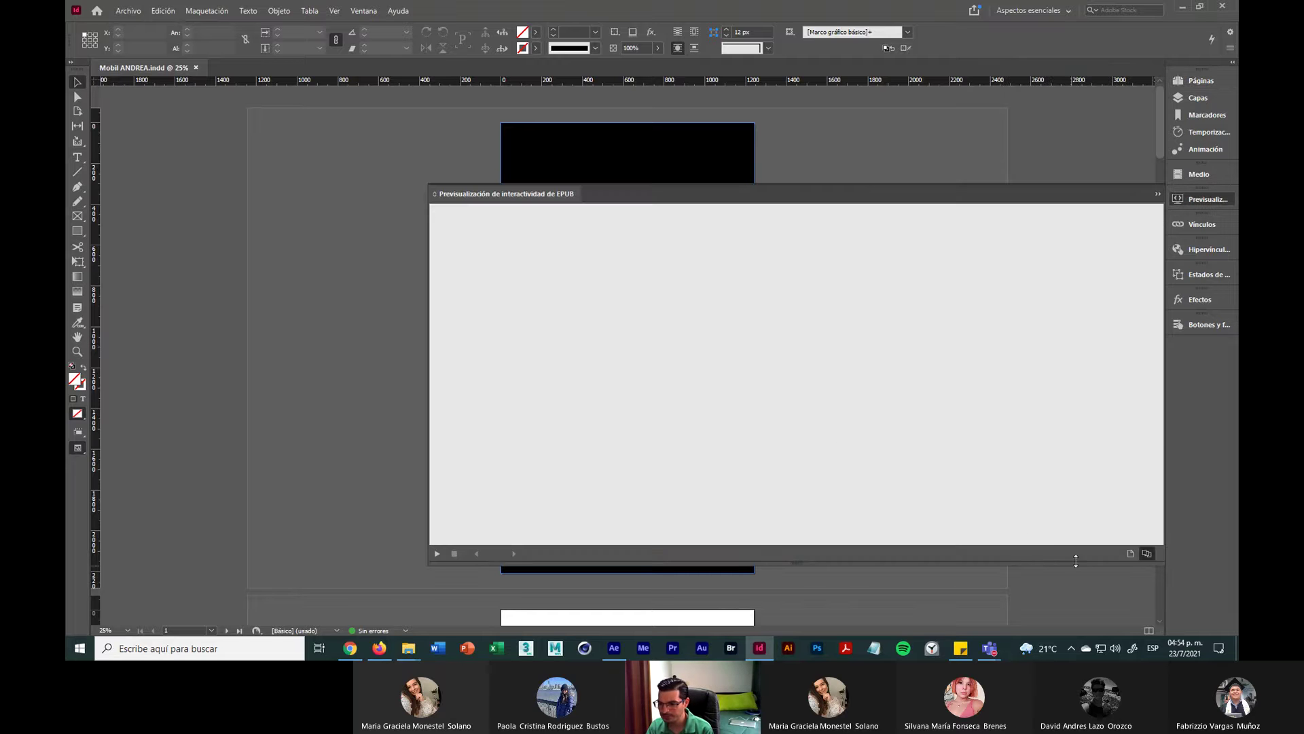
{"action": "left_click", "coordinate": [437, 554]}
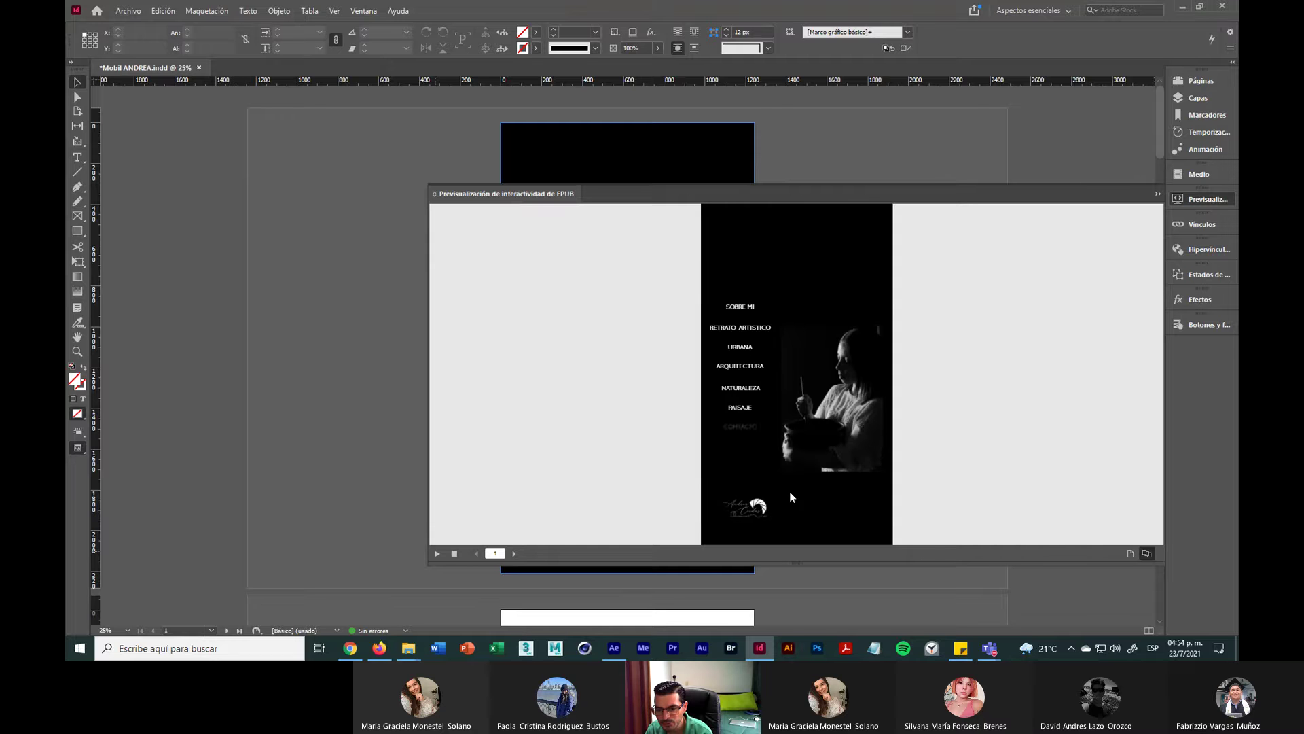
Step: Test the SOBRE MI button and the link back to the home page in the interactivity preview, then collapse the preview
{"action": "left_click", "coordinate": [745, 309]}
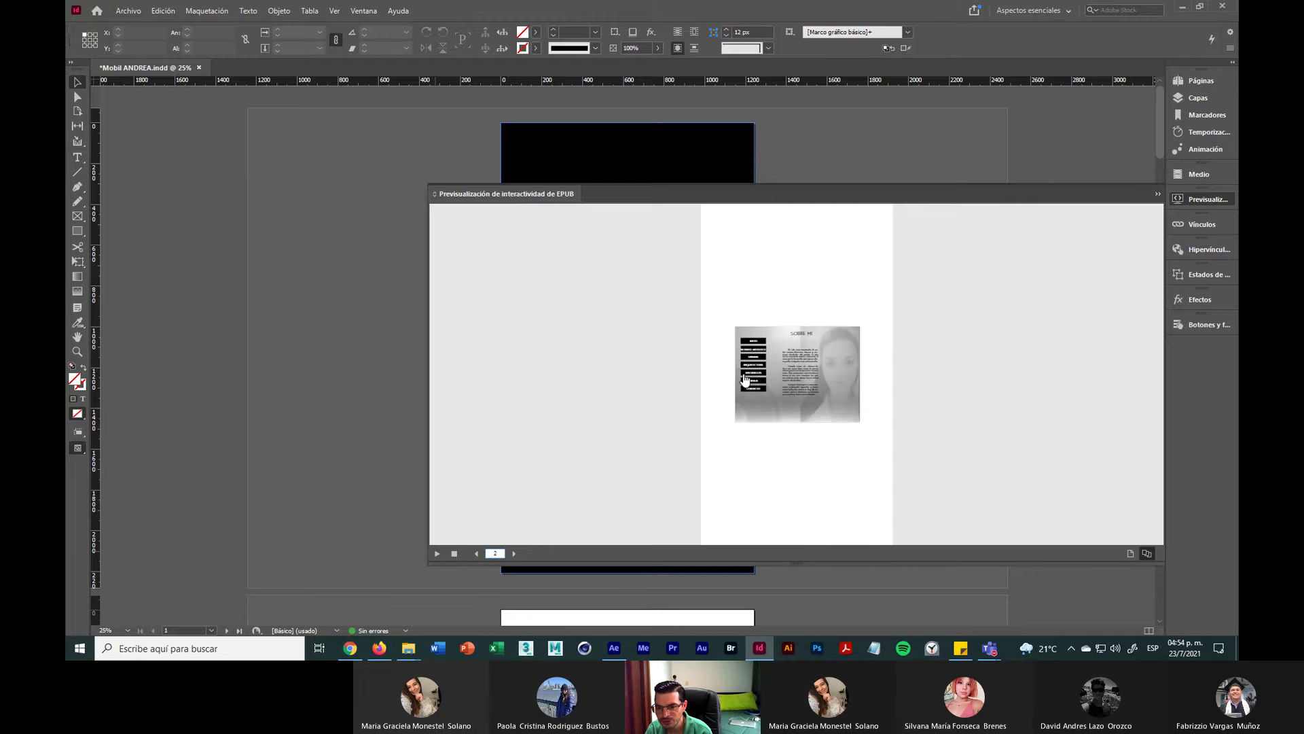
{"action": "left_click", "coordinate": [754, 348]}
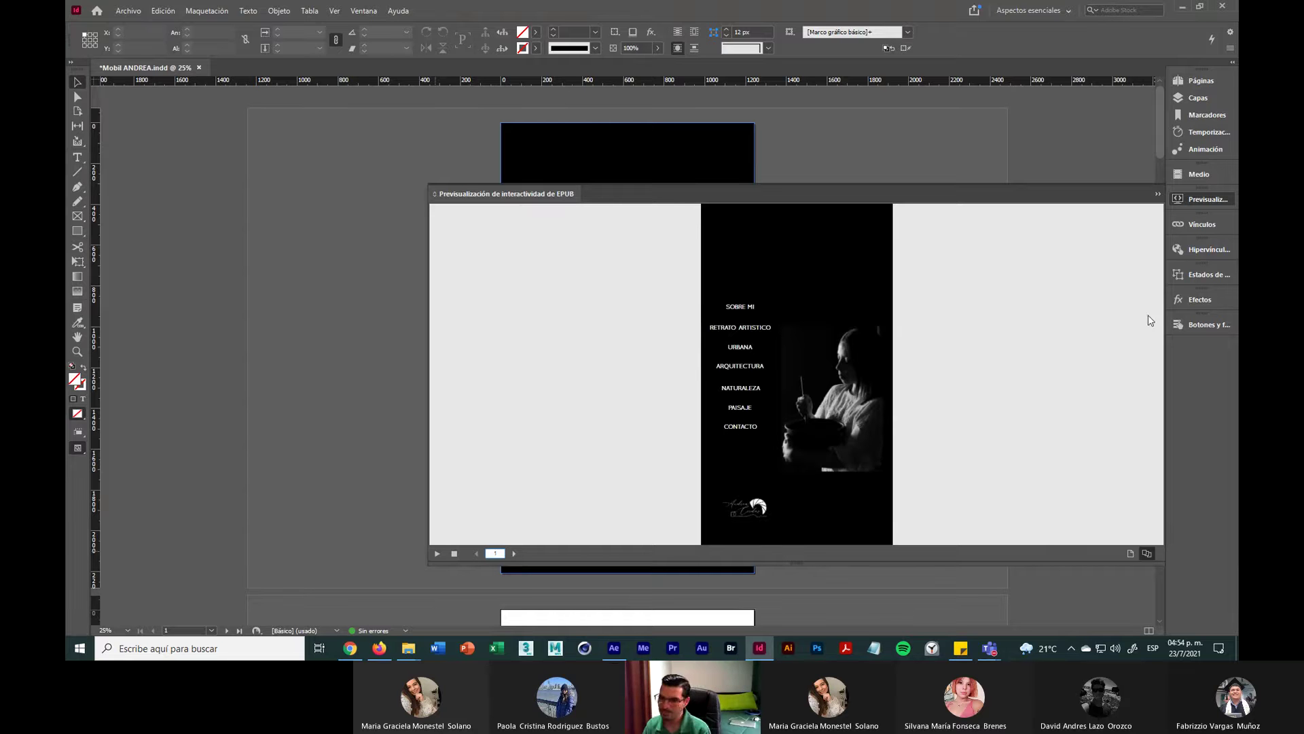
{"action": "left_click", "coordinate": [1158, 194]}
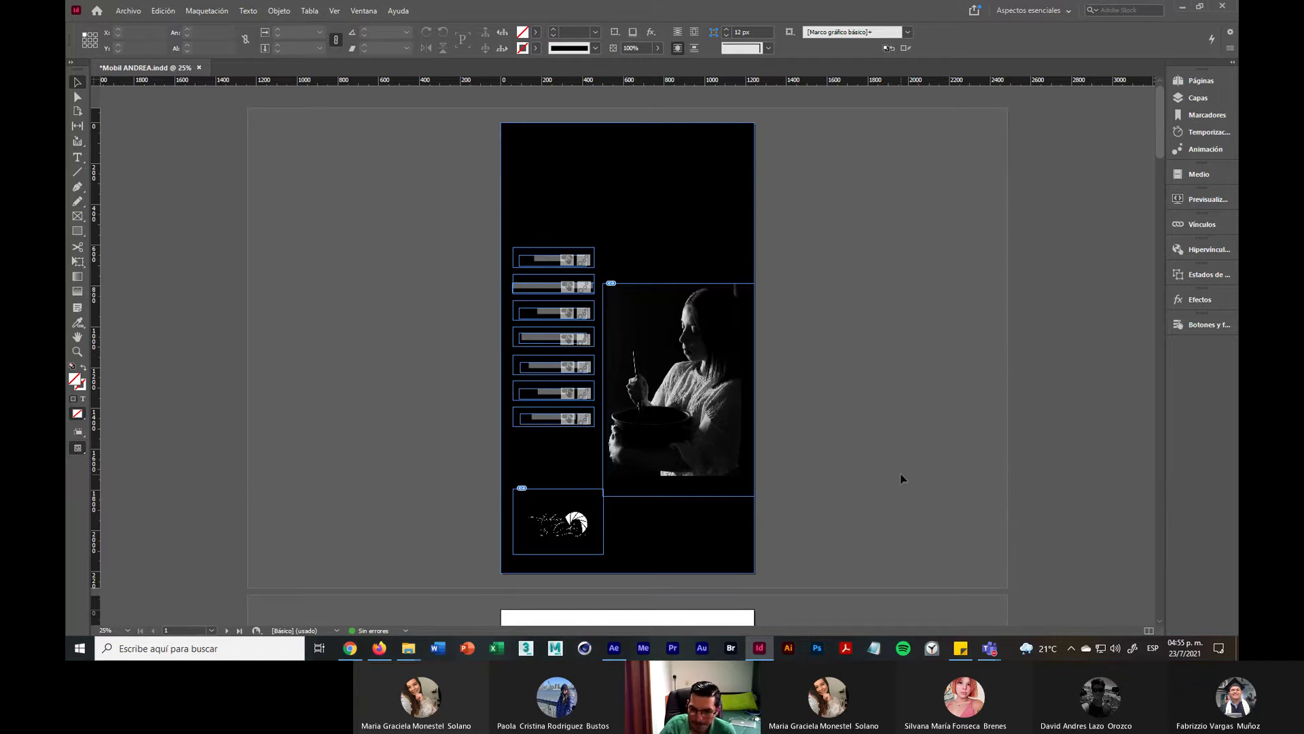
Step: Switch to After Effects, to the untitled project with the empty Comp 1 composition
{"action": "left_click", "coordinate": [614, 650]}
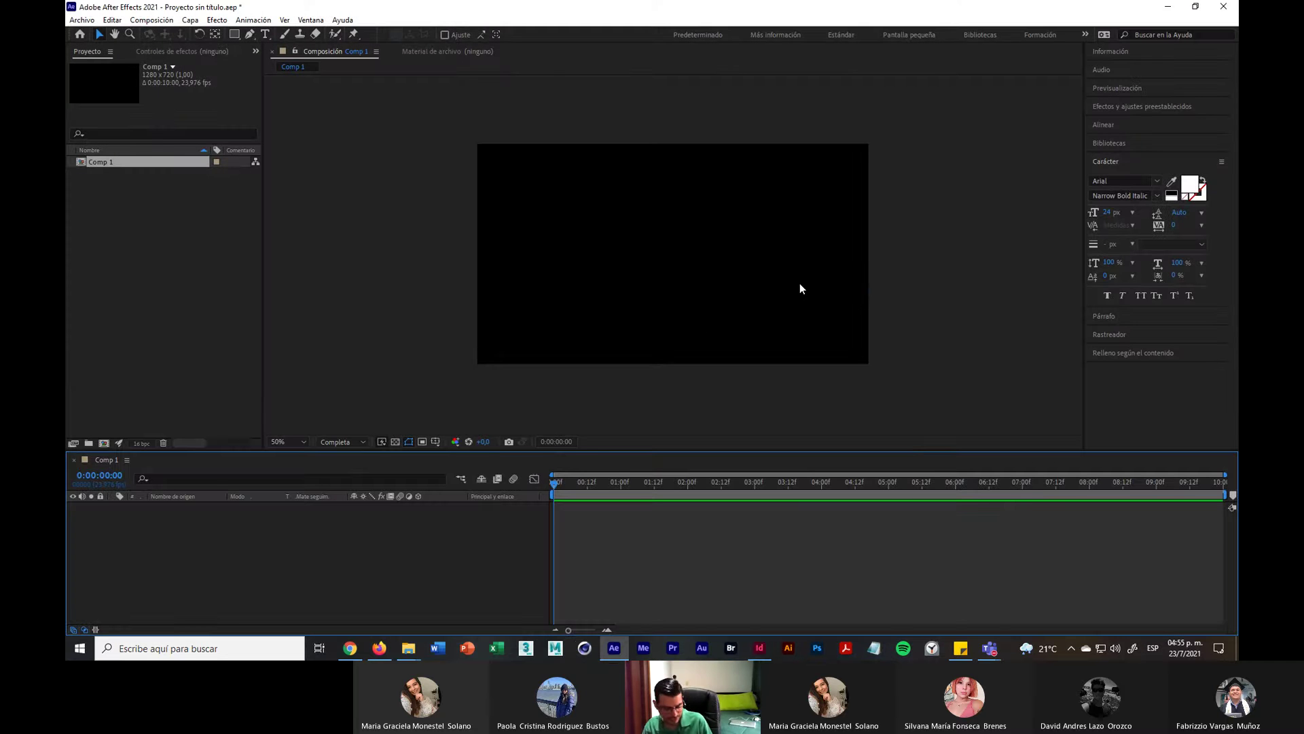
{"action": "scroll", "coordinate": [800, 283], "scroll_direction": "up", "scroll_amount": 1}
{"action": "scroll", "coordinate": [801, 288], "scroll_direction": "down", "scroll_amount": 1}
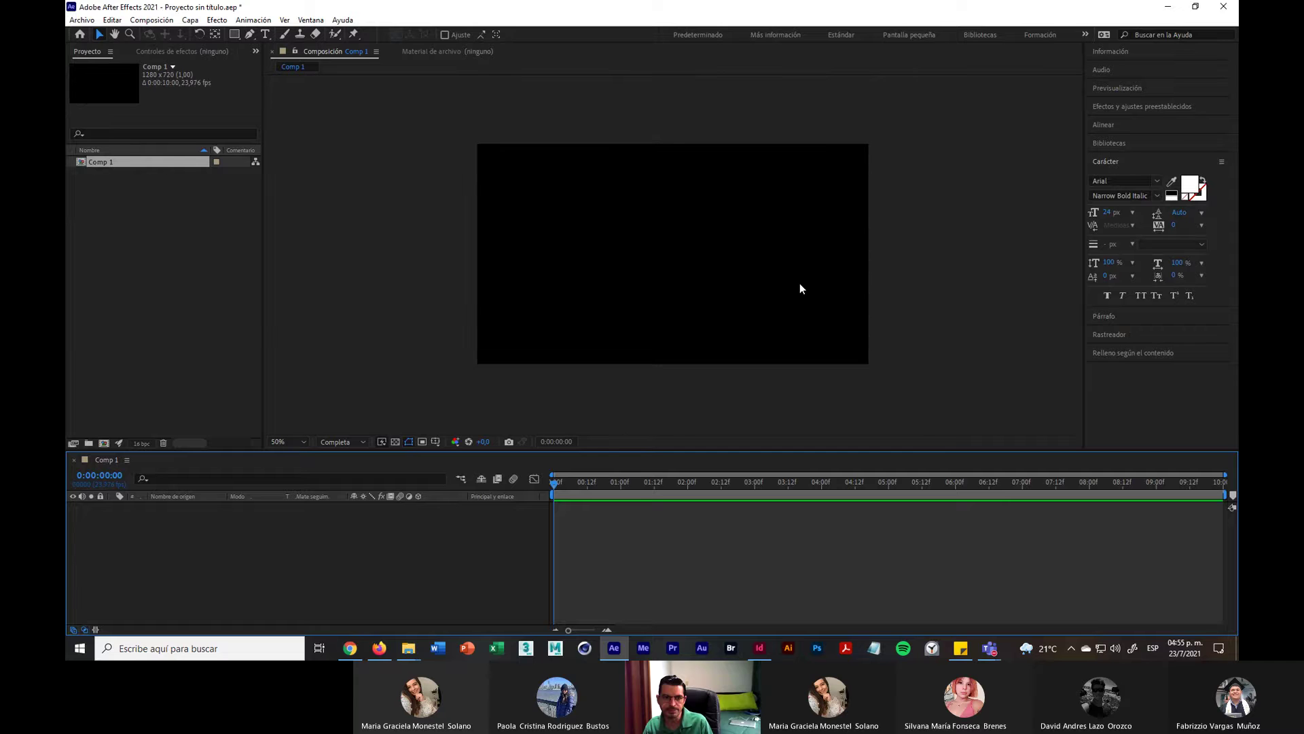
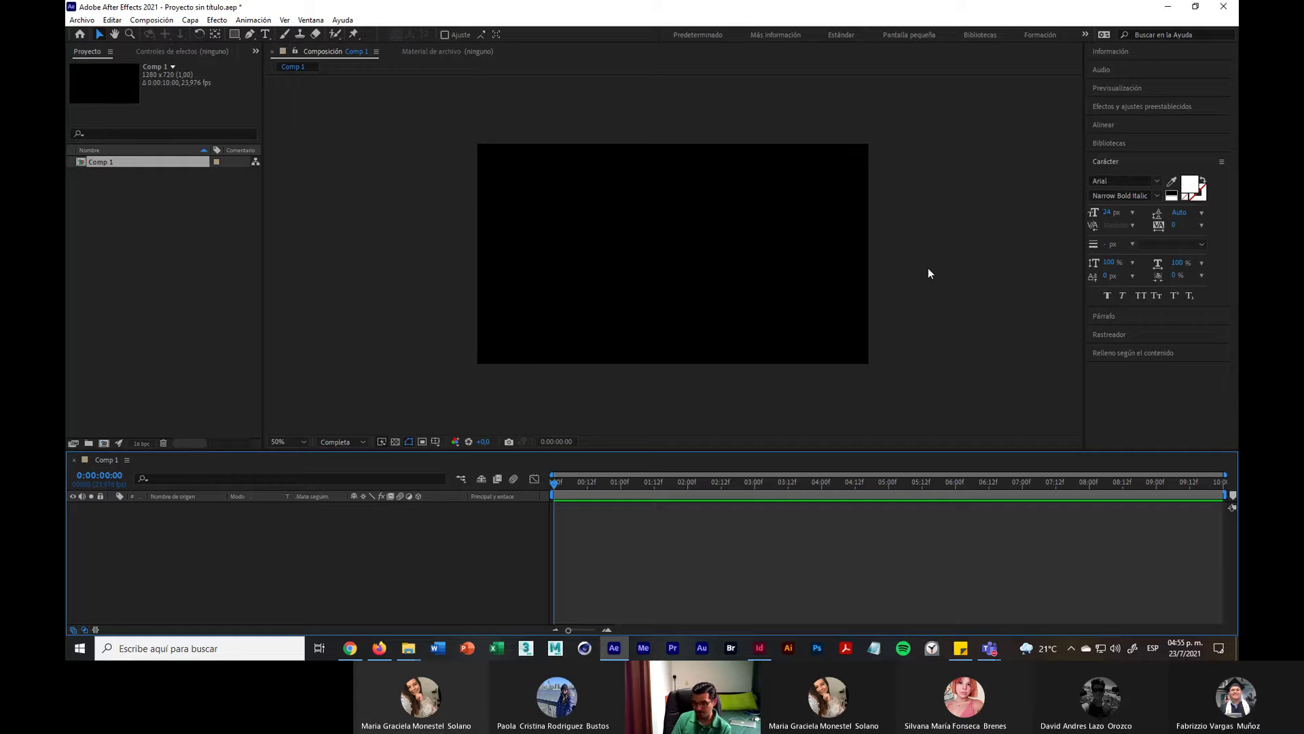
{"action": "left_click", "coordinate": [384, 208]}
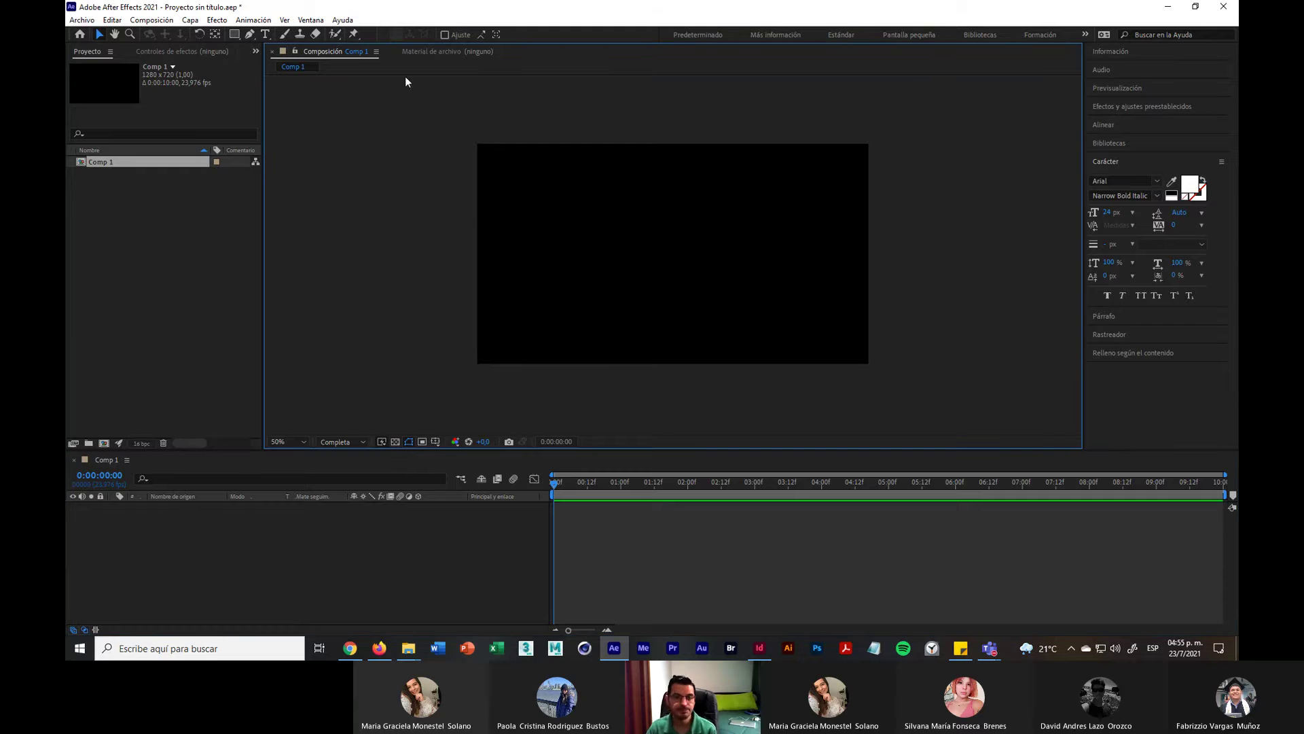
{"action": "left_click", "coordinate": [79, 22]}
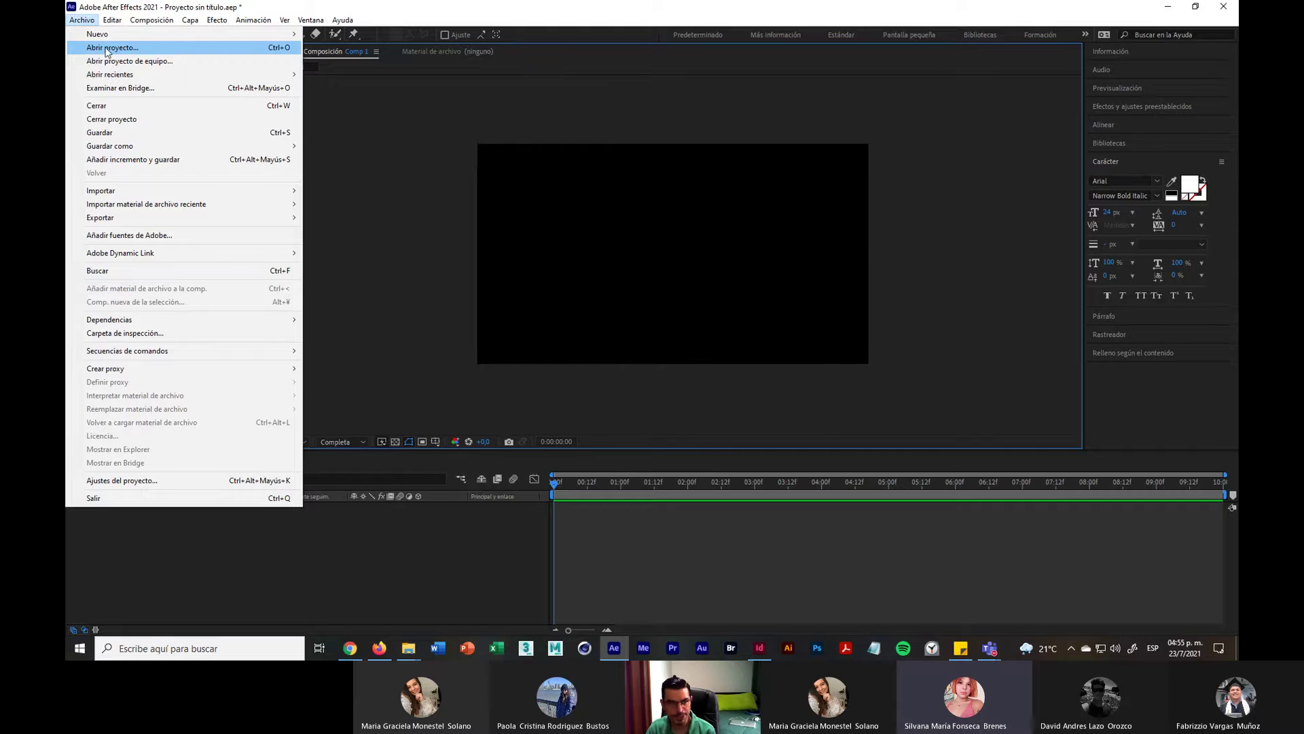
{"action": "left_click", "coordinate": [889, 128]}
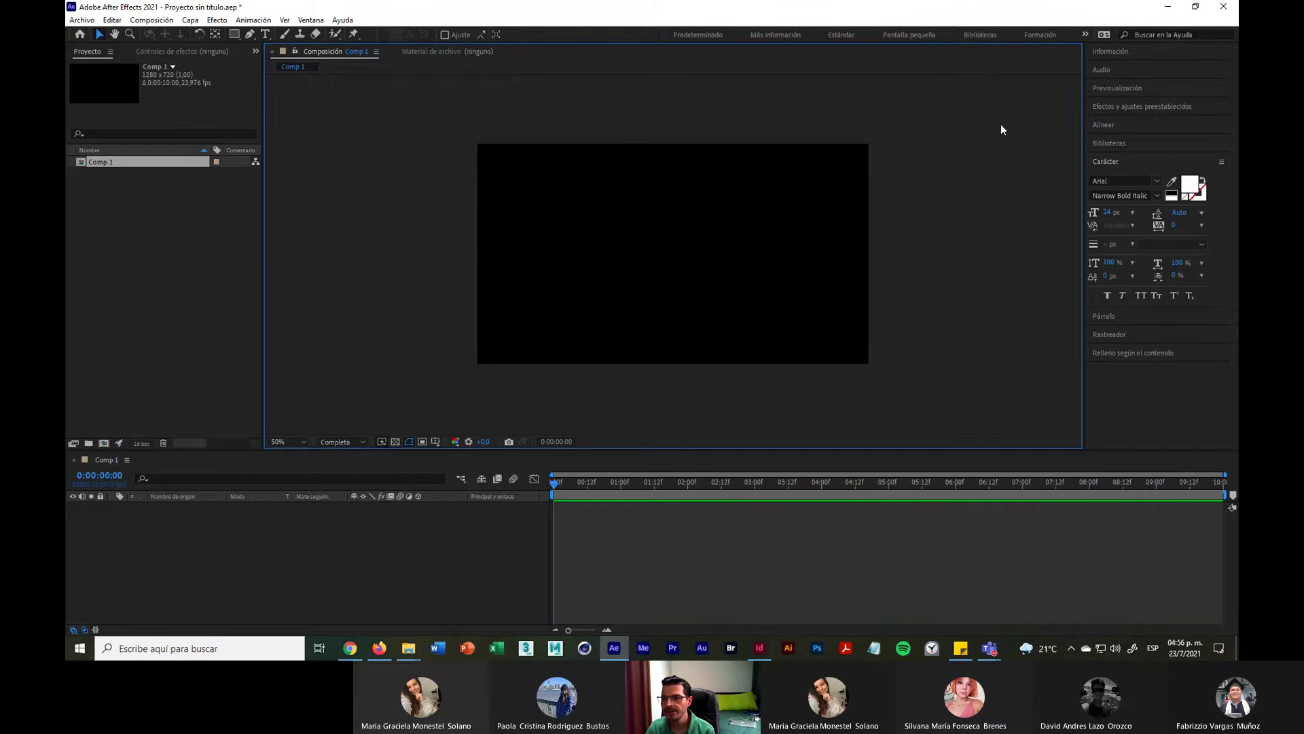
Step: Open the file import dialog and browse to 1 - ULACIT, IICO 2021, 2 - Publi Web y Medios Interac on the Datos (D:) drive
{"action": "left_click", "coordinate": [81, 20]}
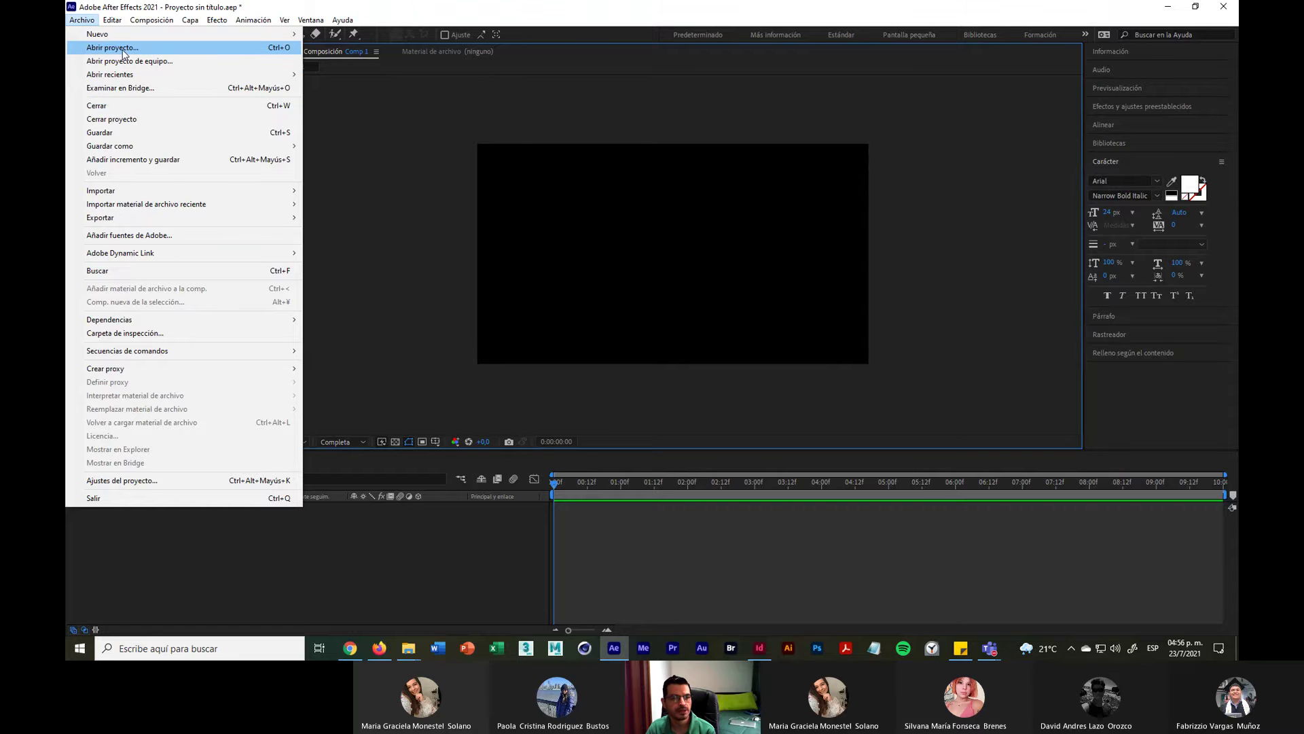
{"action": "left_click", "coordinate": [111, 123]}
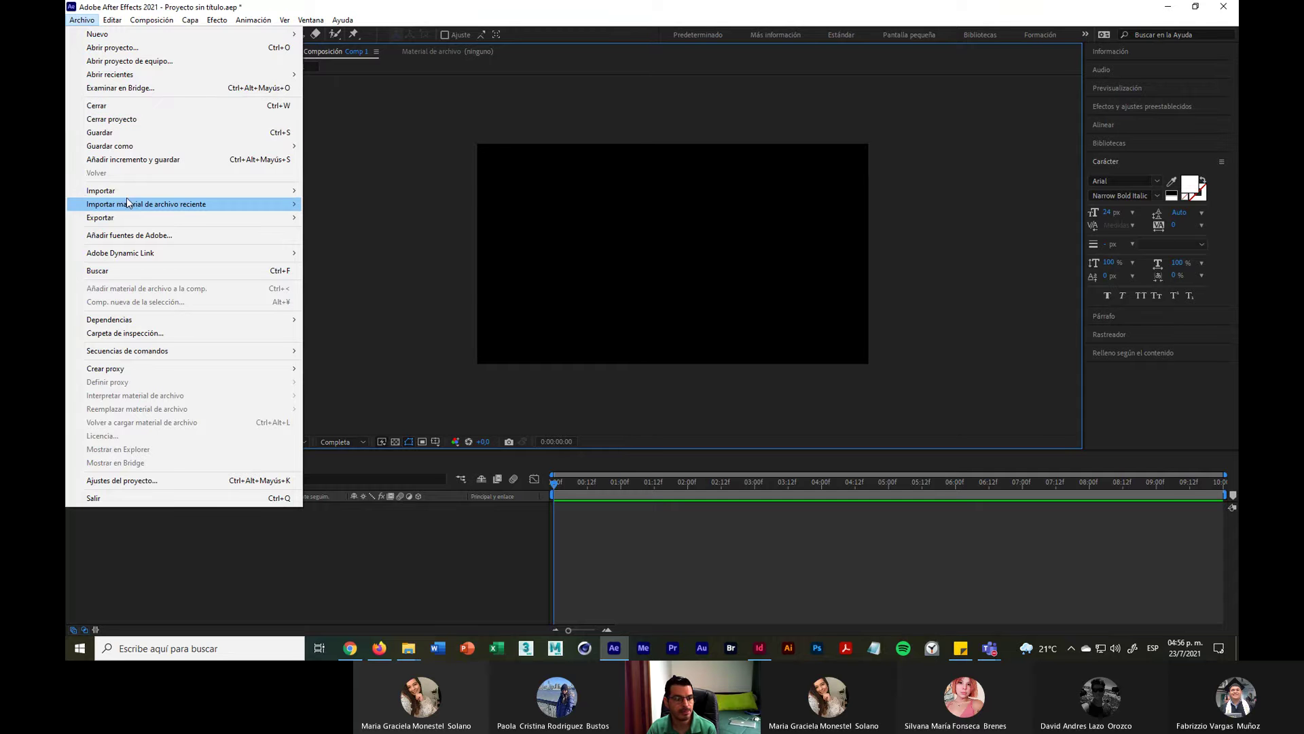
{"action": "mouse_move", "coordinate": [126, 190]}
{"action": "left_click", "coordinate": [462, 189]}
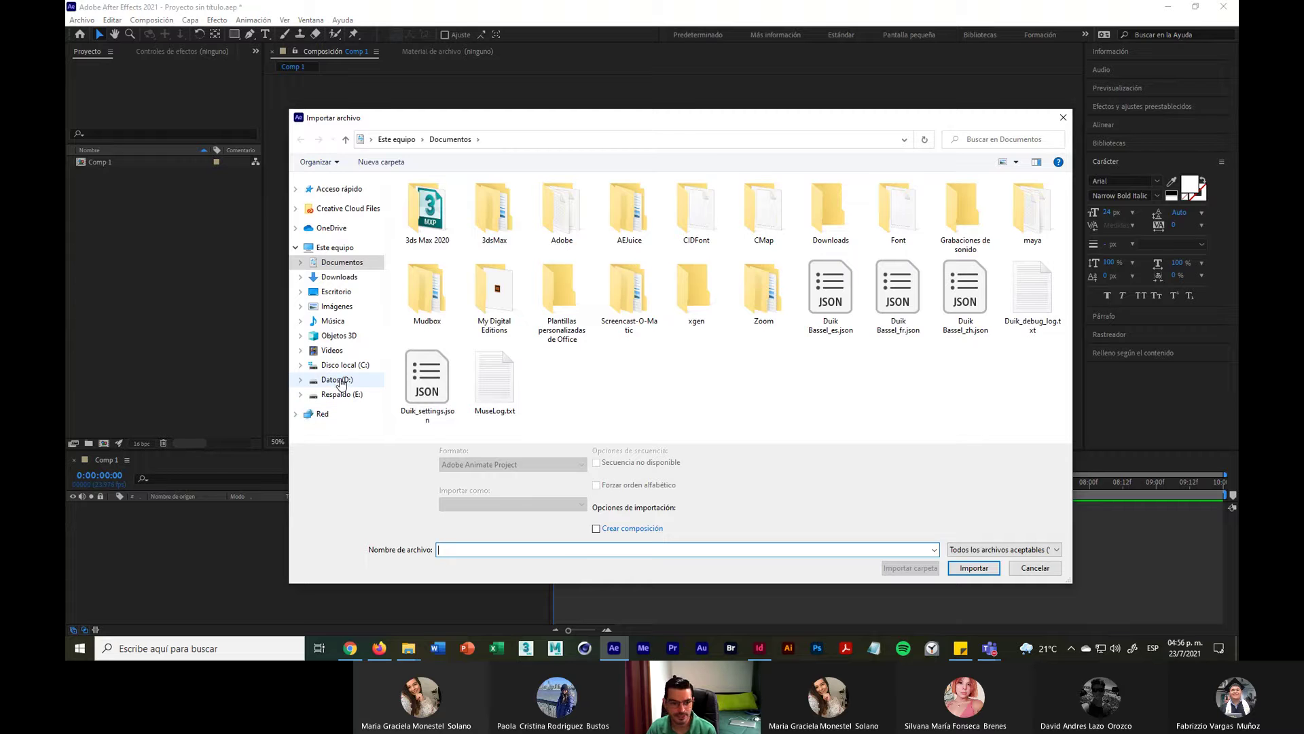
{"action": "left_click", "coordinate": [341, 382]}
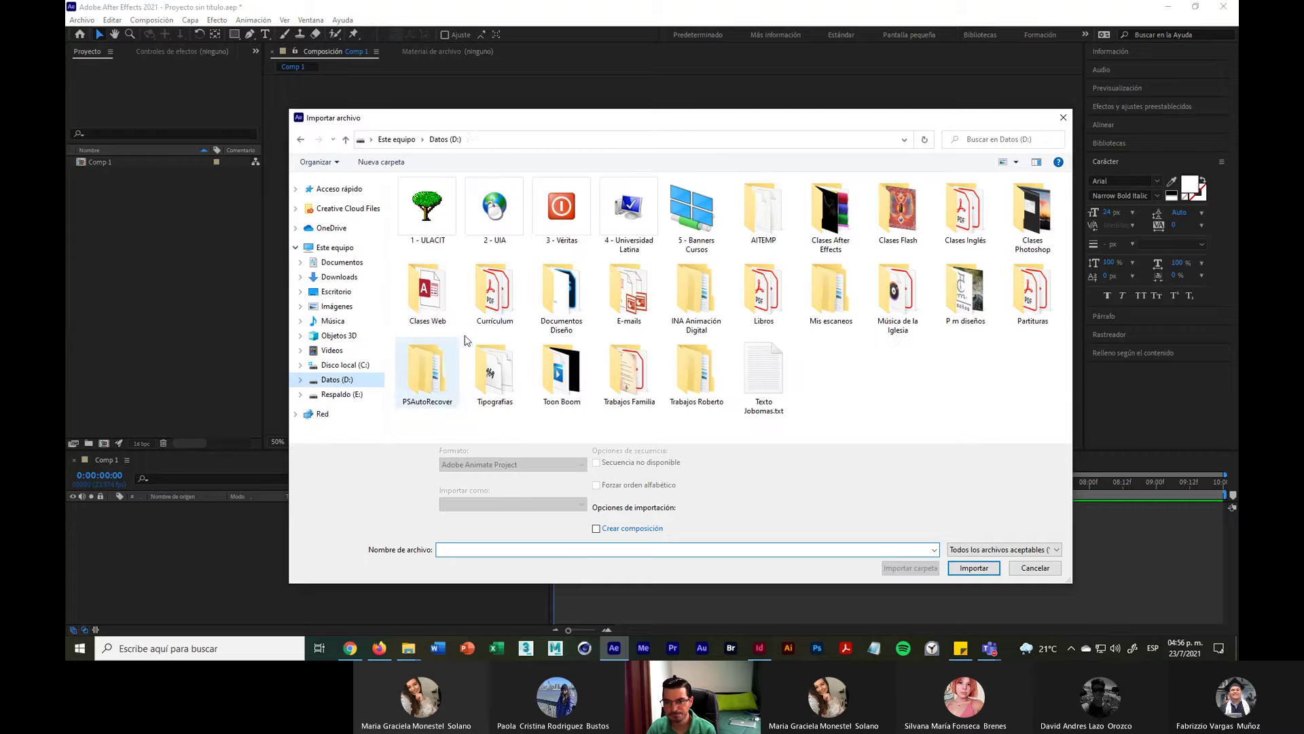
{"action": "double_click", "coordinate": [435, 216]}
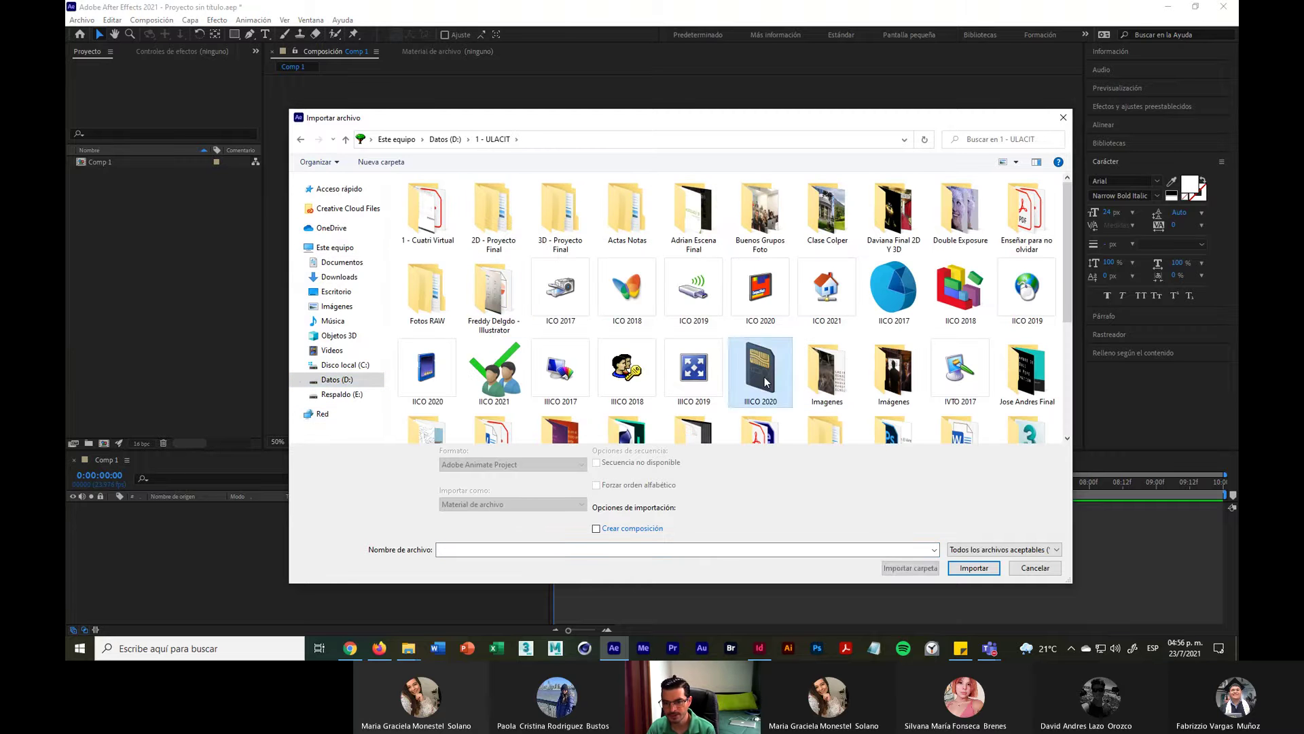
{"action": "double_click", "coordinate": [766, 382]}
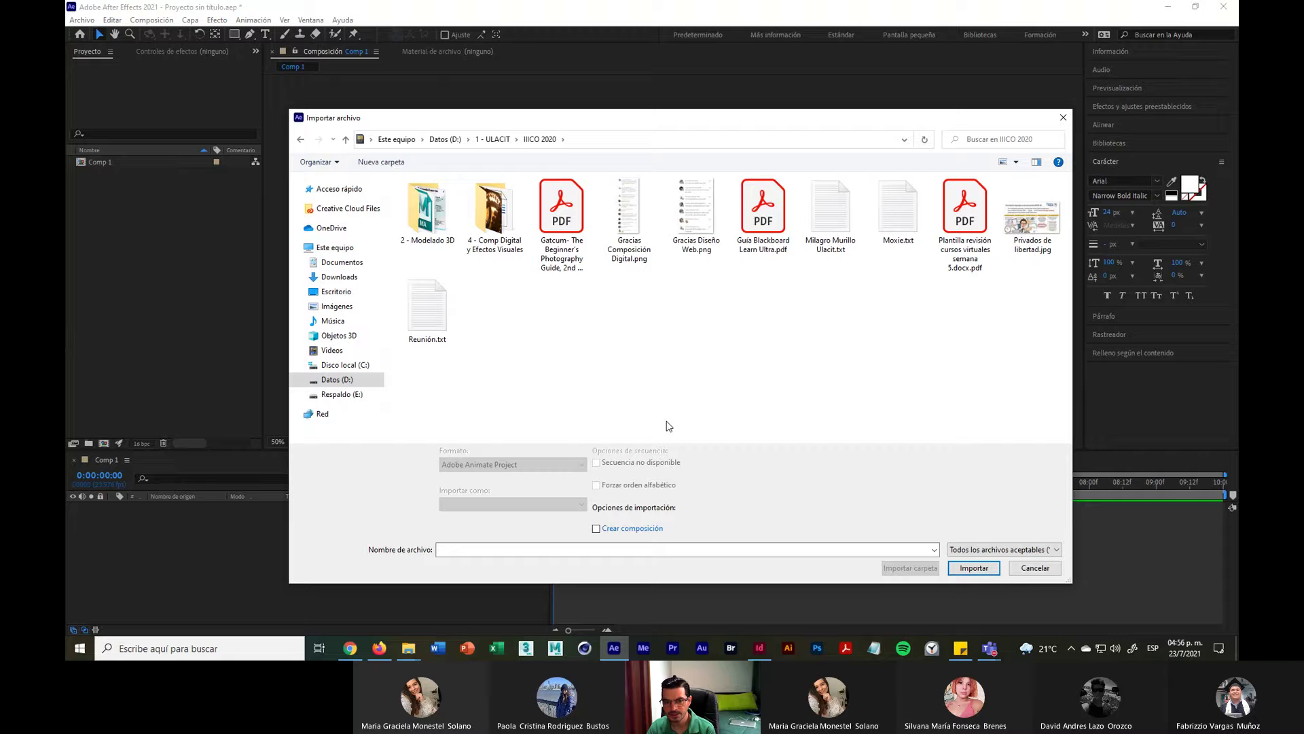
{"action": "left_click", "coordinate": [488, 139]}
{"action": "left_click", "coordinate": [506, 375]}
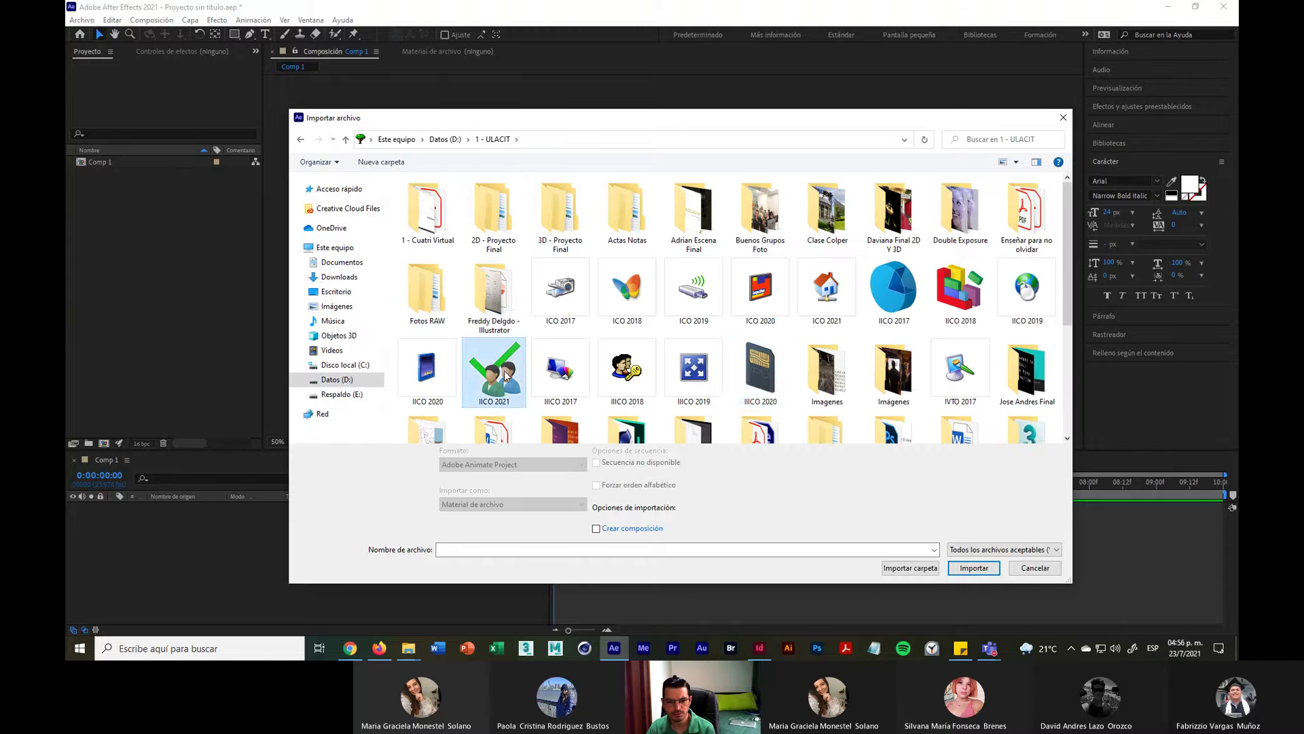
{"action": "double_click", "coordinate": [506, 376]}
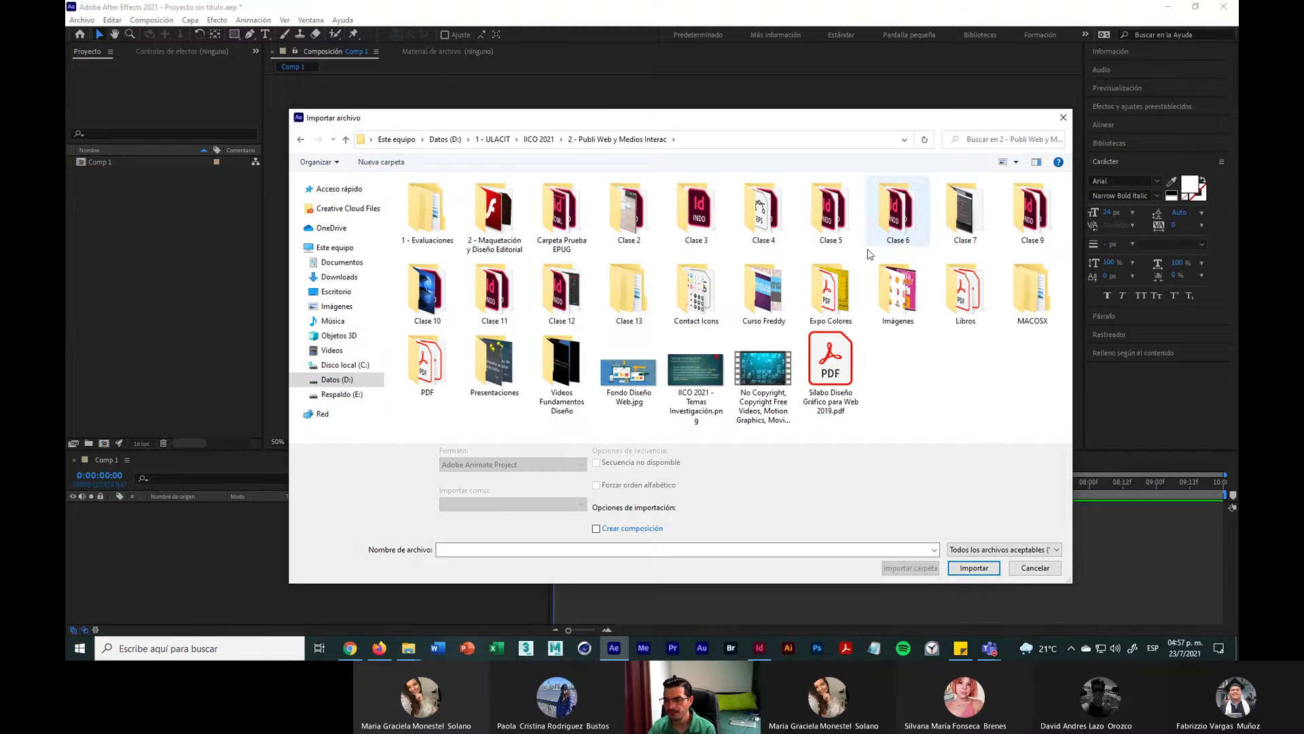
{"action": "left_click", "coordinate": [428, 299]}
{"action": "double_click", "coordinate": [429, 301]}
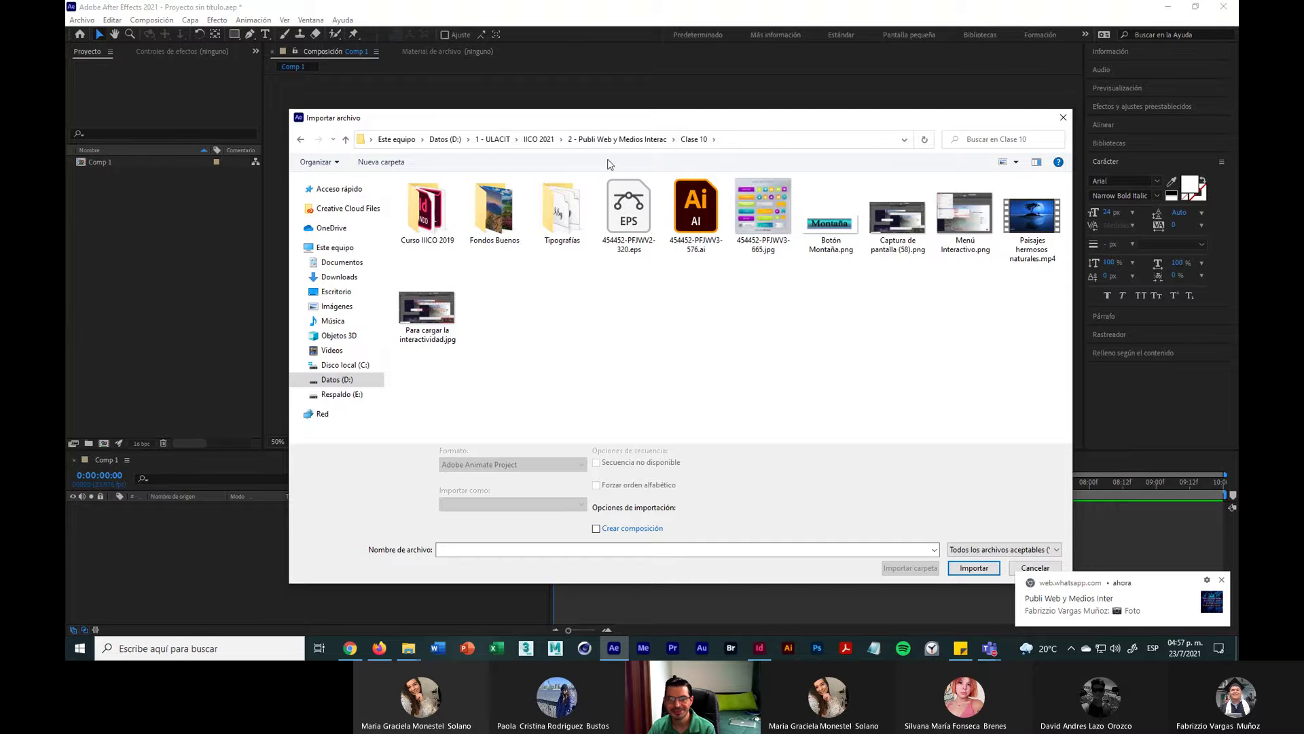
{"action": "left_click", "coordinate": [637, 141]}
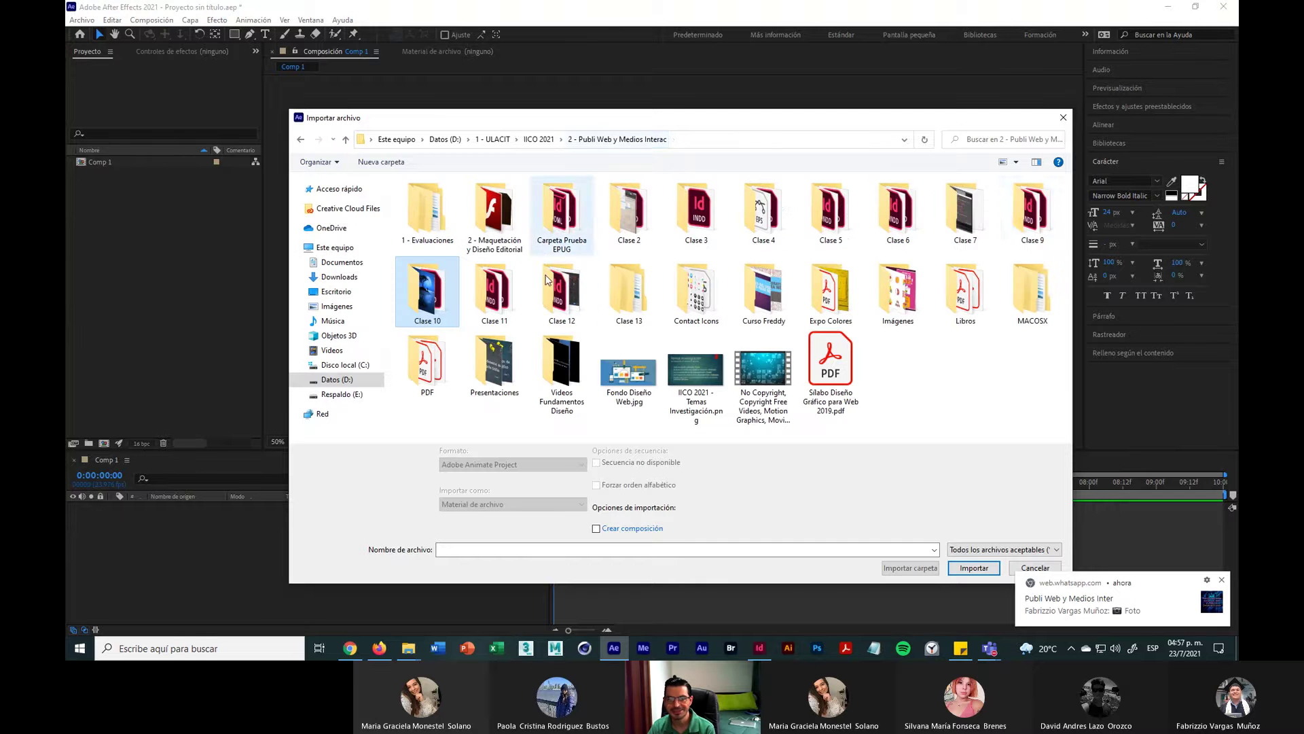
Step: Import Foto 1.jpg, Foto 2.jpg and Foto 3.jpg from the Fotos Tasty folder inside Clase 9
{"action": "double_click", "coordinate": [1041, 230]}
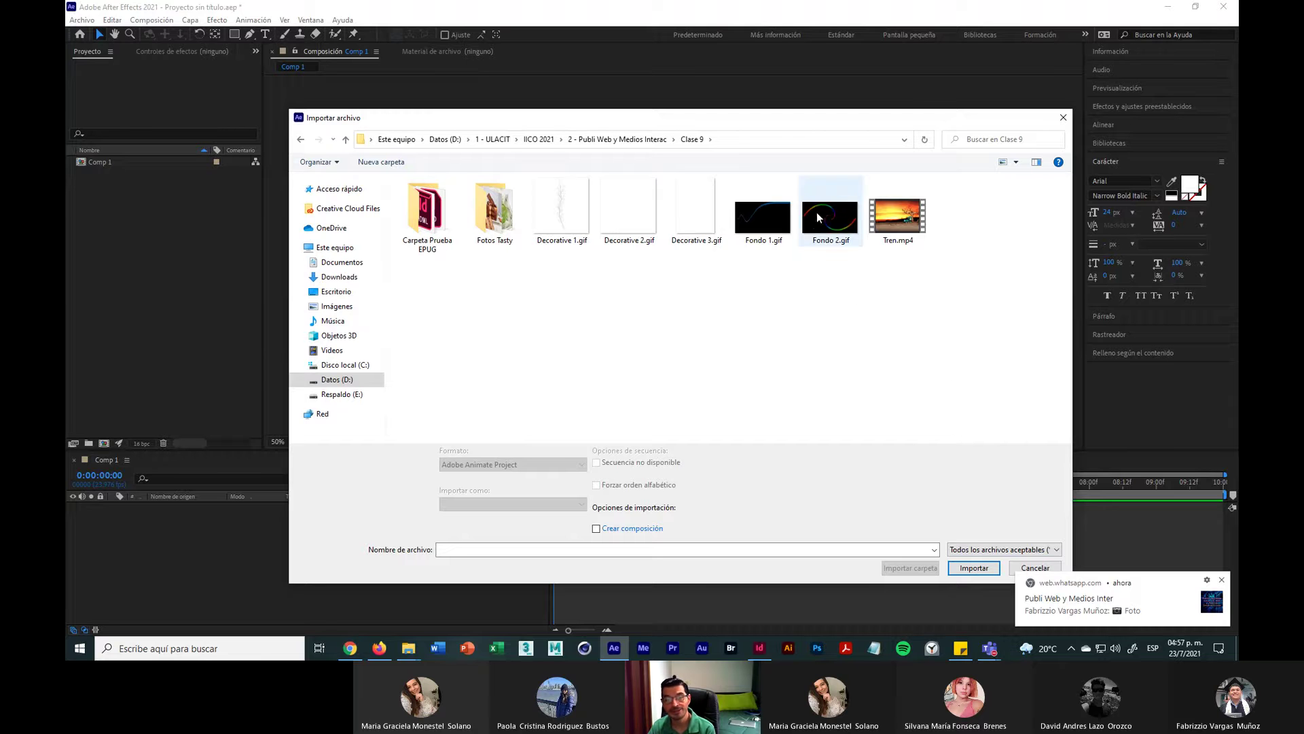
{"action": "double_click", "coordinate": [494, 211]}
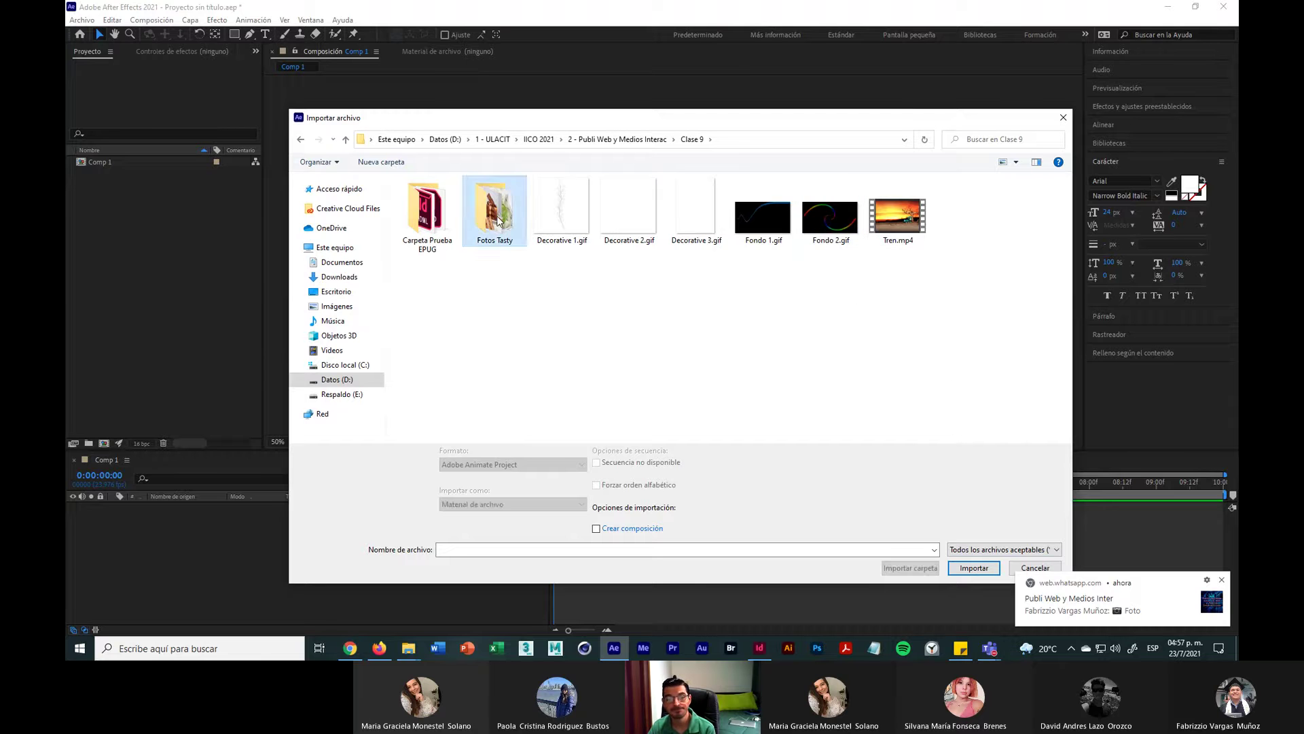
{"action": "left_click_drag", "start_coordinate": [586, 280], "coordinate": [428, 209]}
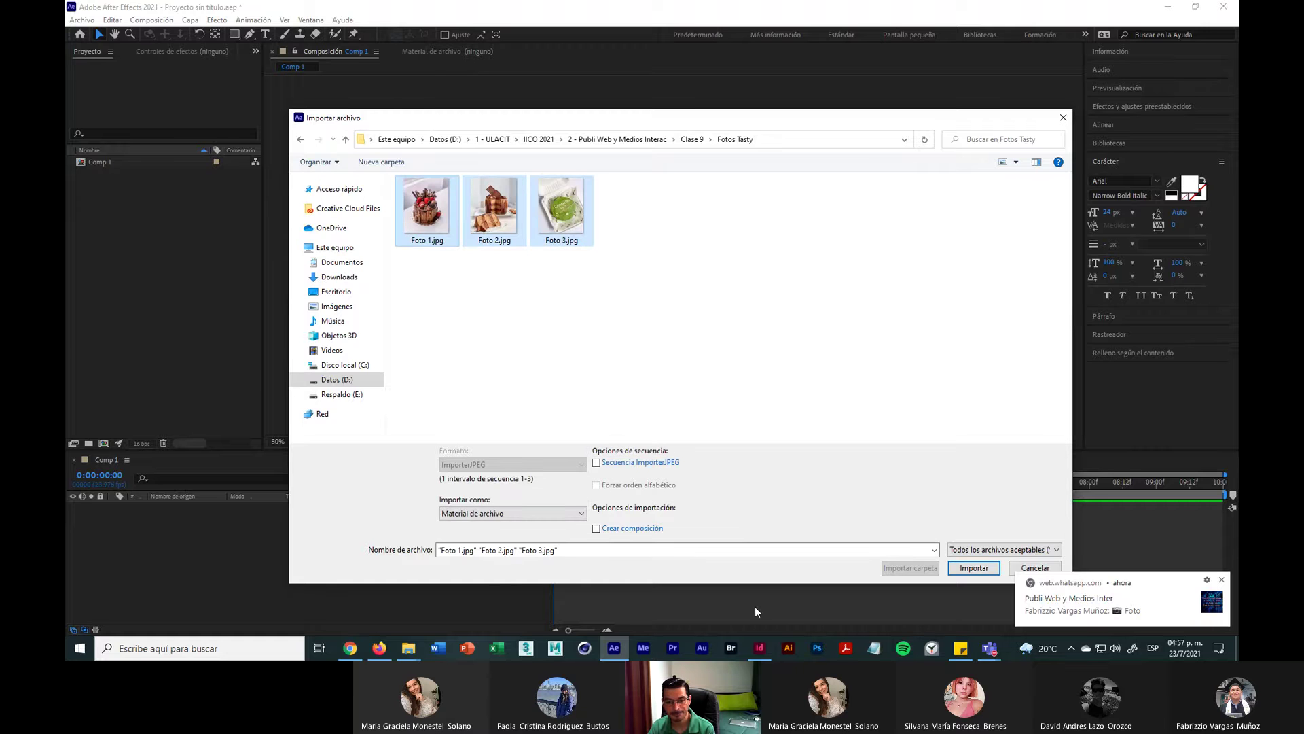
{"action": "left_click", "coordinate": [973, 568]}
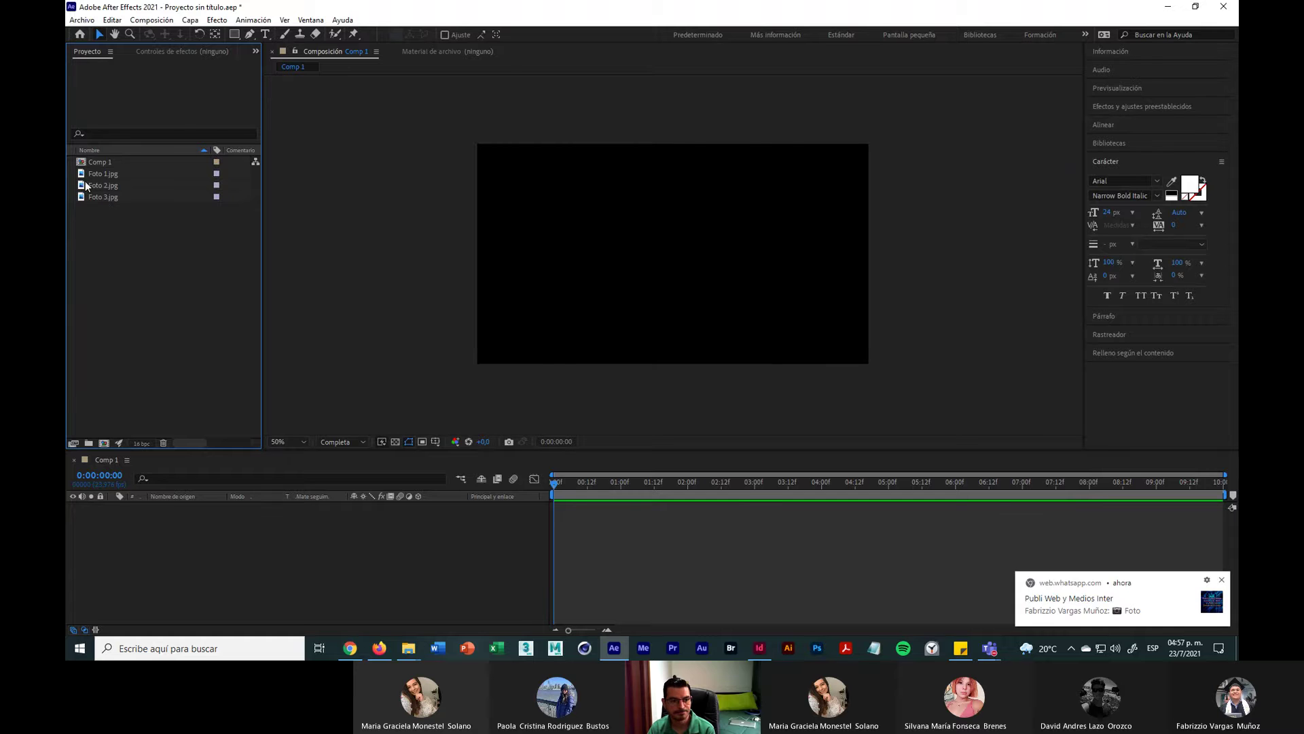
Step: Add Foto 1.jpg to Comp 1 and shift it to a position of about 668, 352
{"action": "left_click_drag", "start_coordinate": [98, 174], "coordinate": [664, 263]}
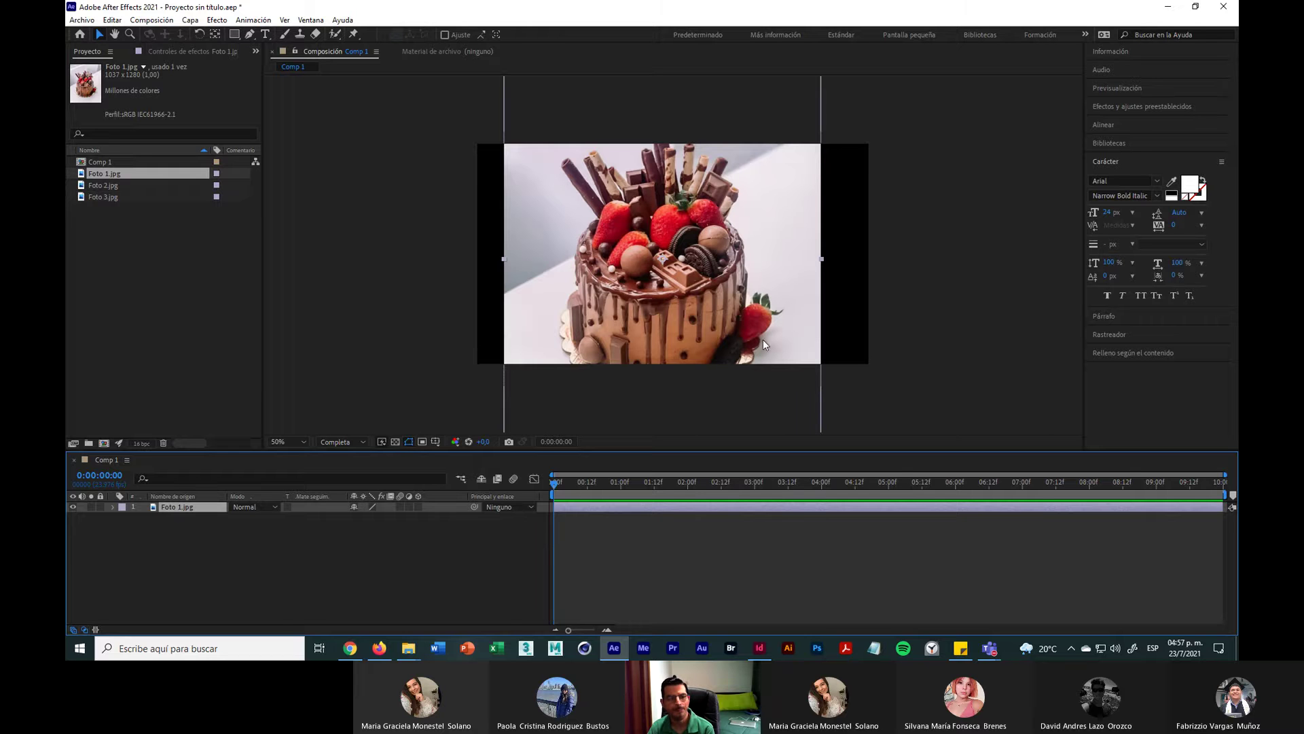
{"action": "left_click", "coordinate": [148, 262]}
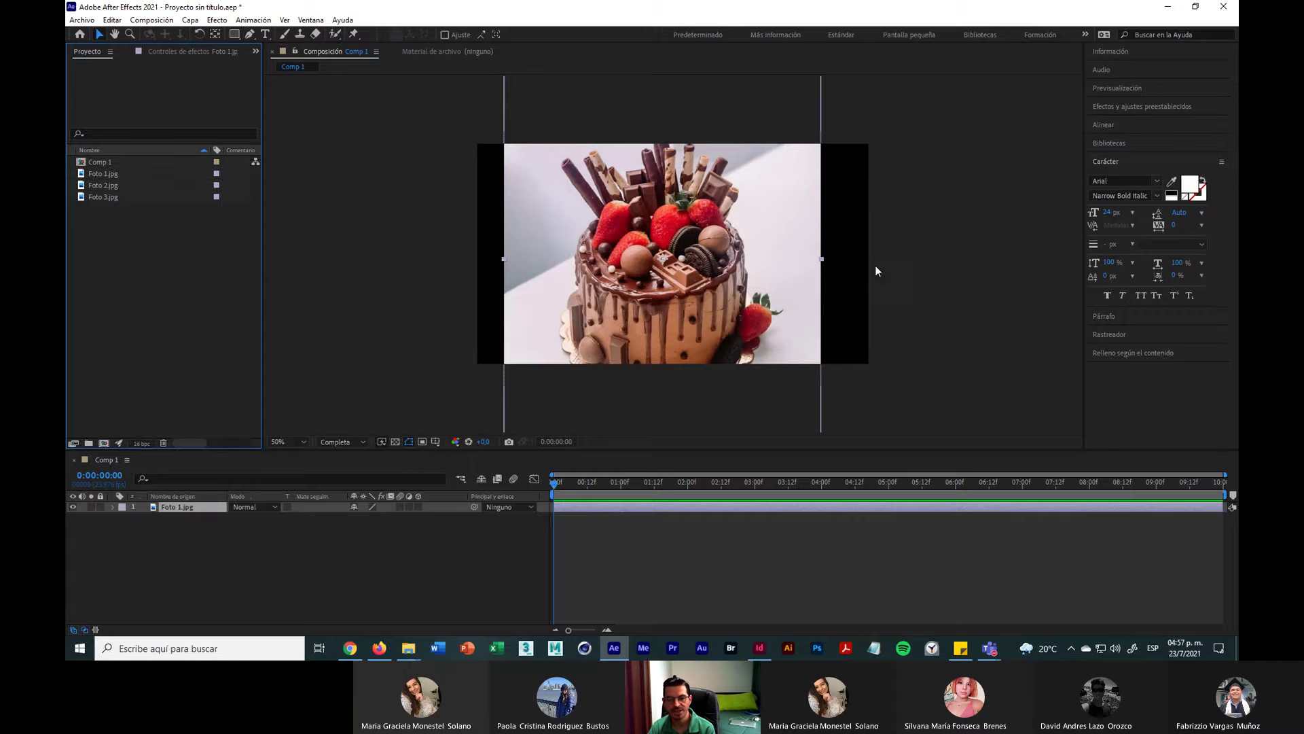
{"action": "scroll", "coordinate": [861, 287], "scroll_direction": "down", "scroll_amount": 2}
{"action": "scroll", "coordinate": [860, 287], "scroll_direction": "up", "scroll_amount": 2}
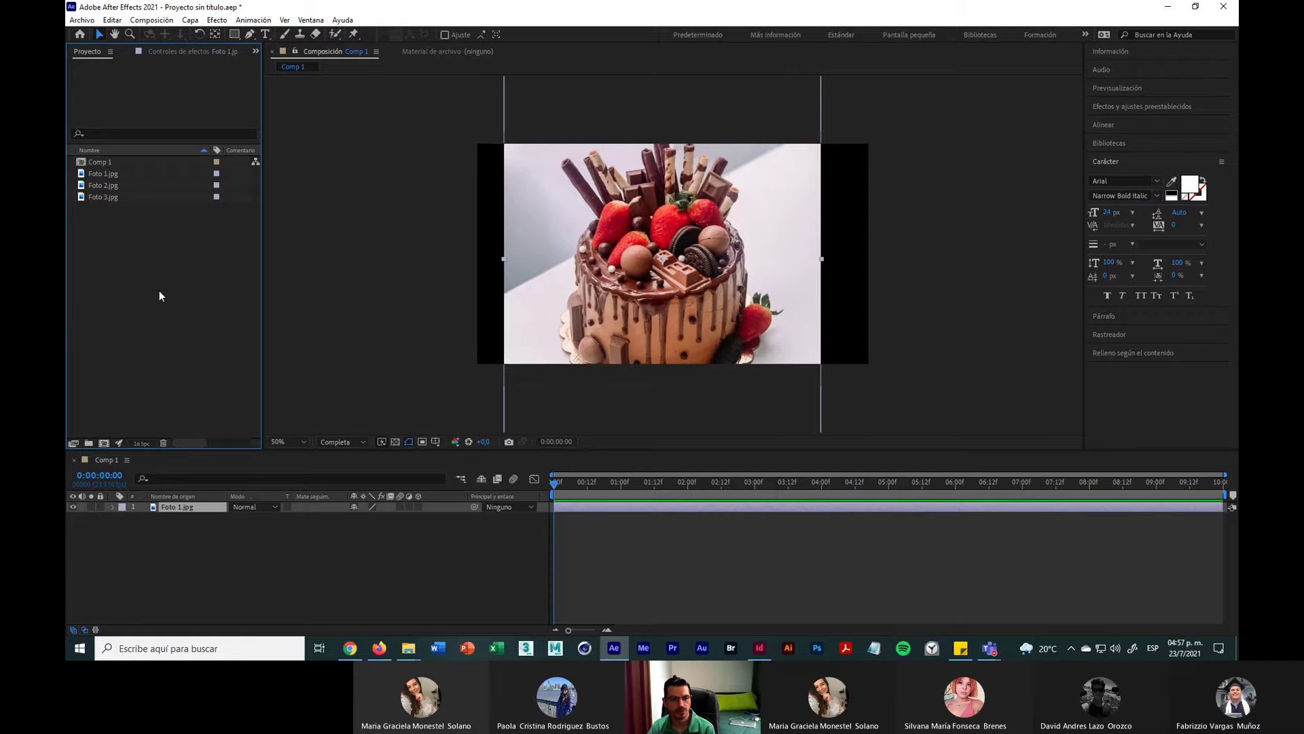
{"action": "left_click_drag", "start_coordinate": [633, 287], "coordinate": [668, 275]}
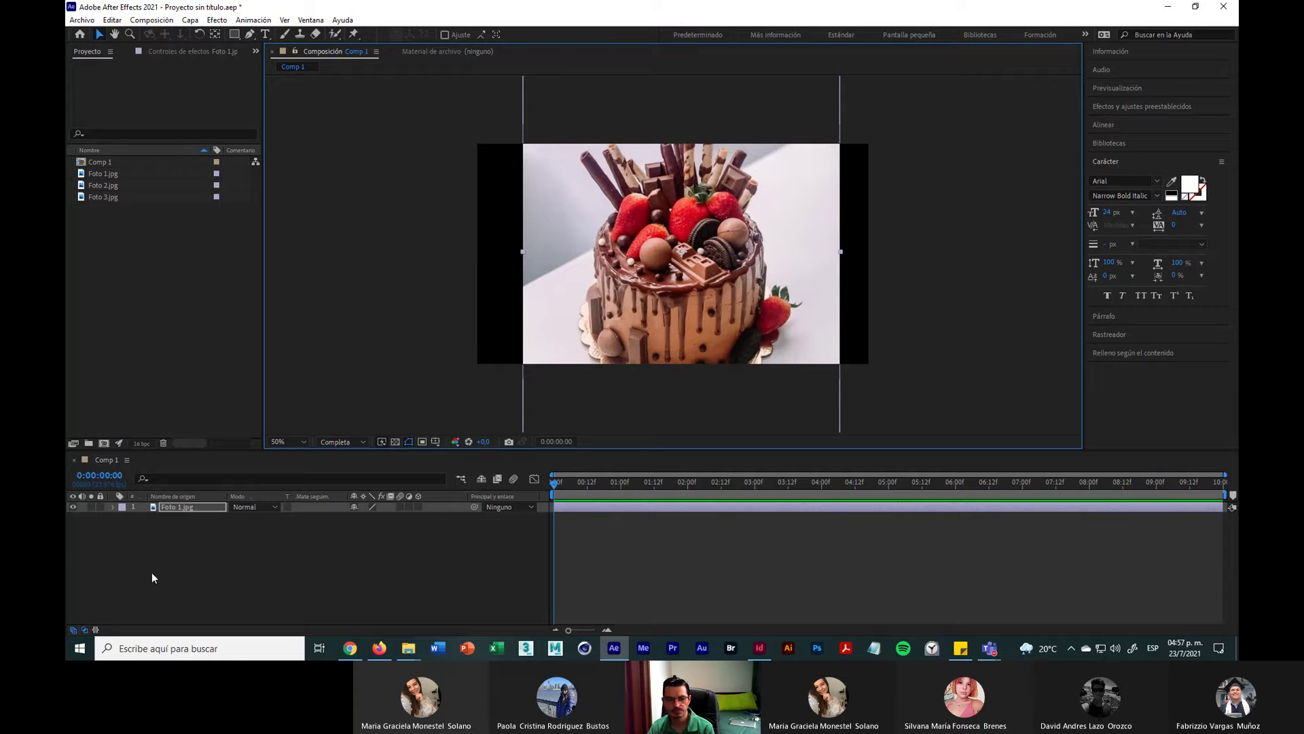
Step: Expand the Transform properties of the Foto 1.jpg layer and set its scale to 50%
{"action": "left_click", "coordinate": [111, 507]}
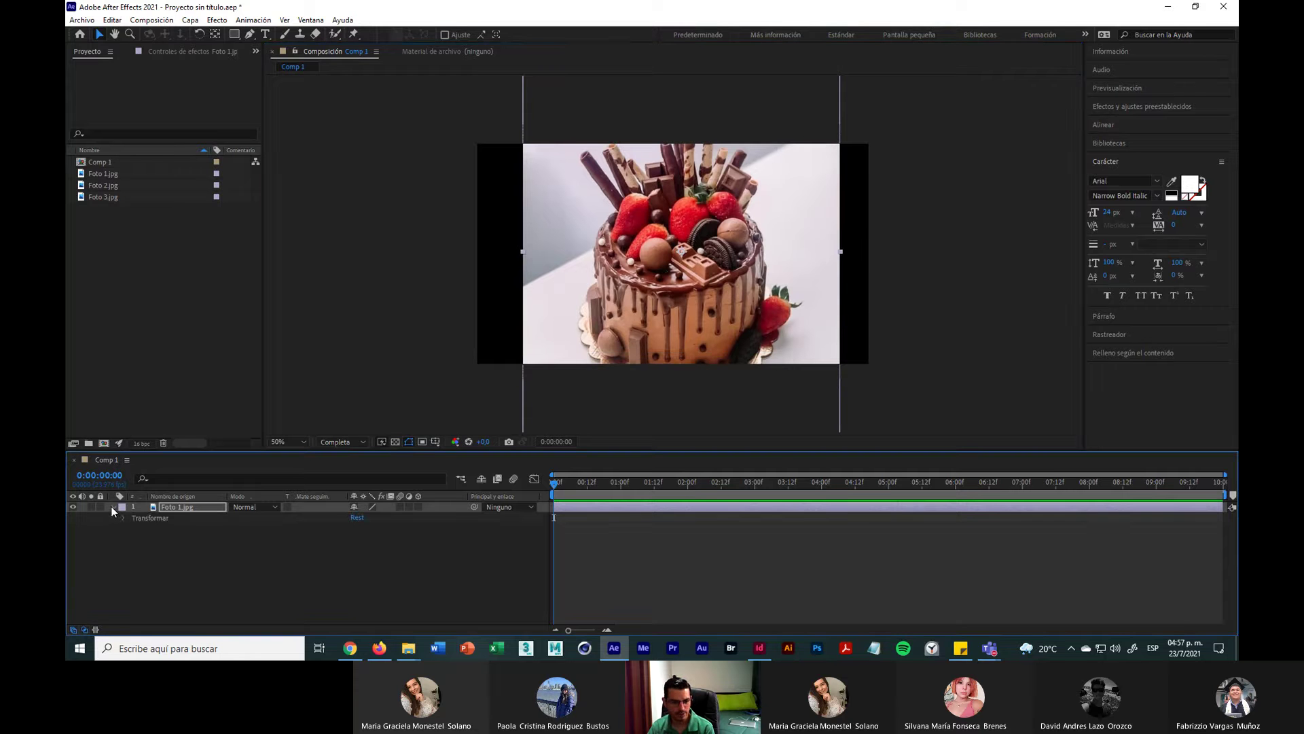
{"action": "left_click", "coordinate": [123, 518]}
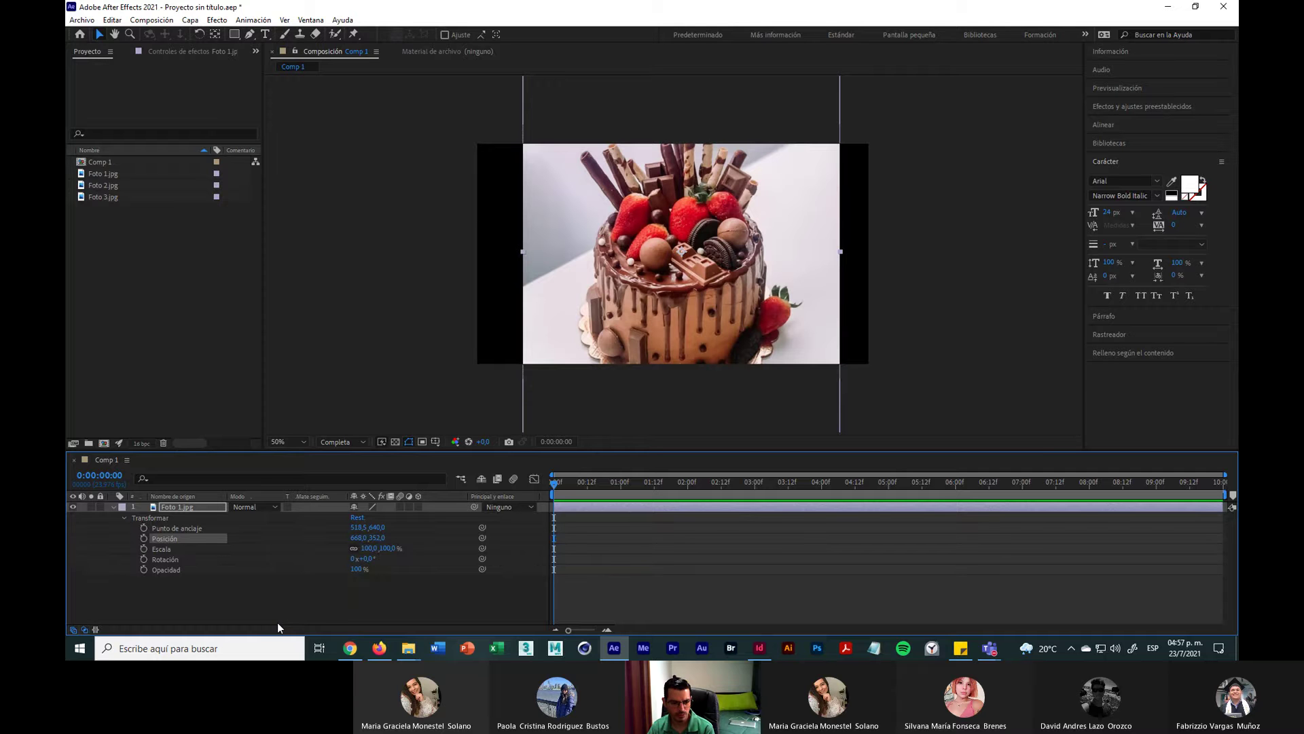
{"action": "left_click", "coordinate": [388, 550]}
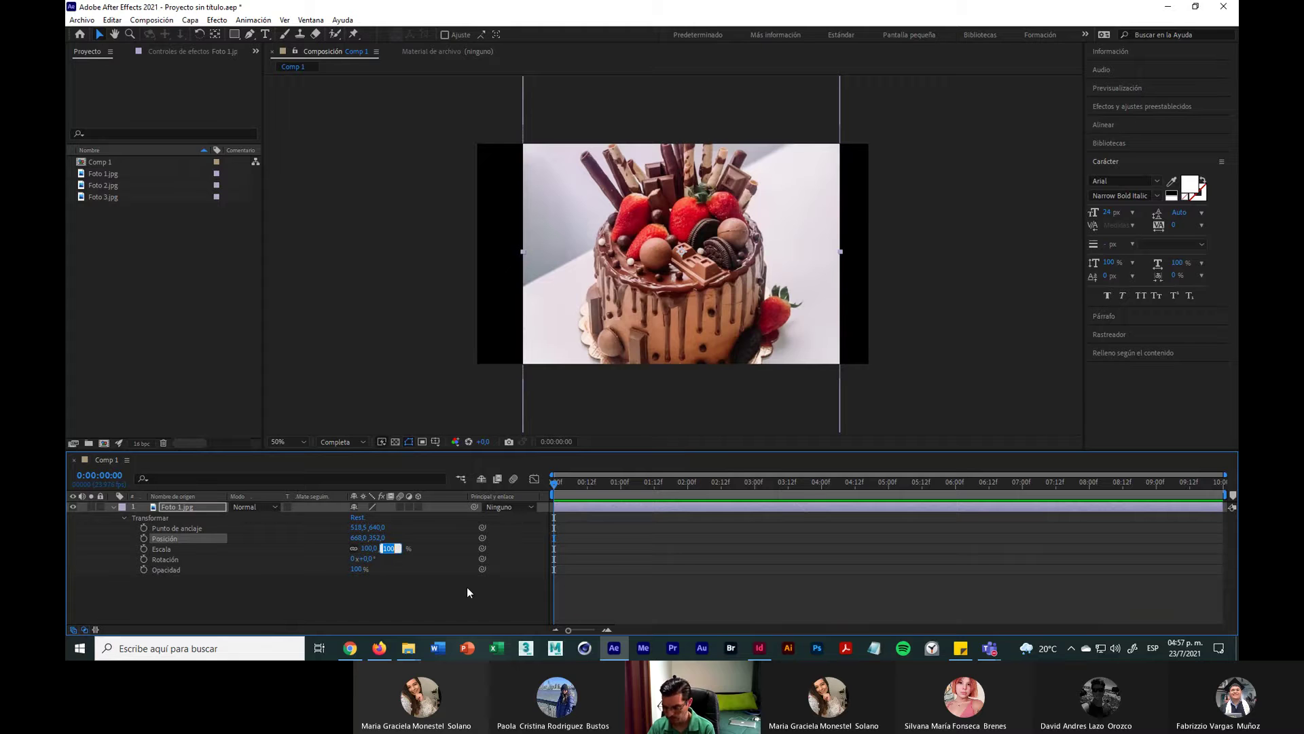
{"action": "type", "text": "50"}
{"action": "key", "text": "Return"}
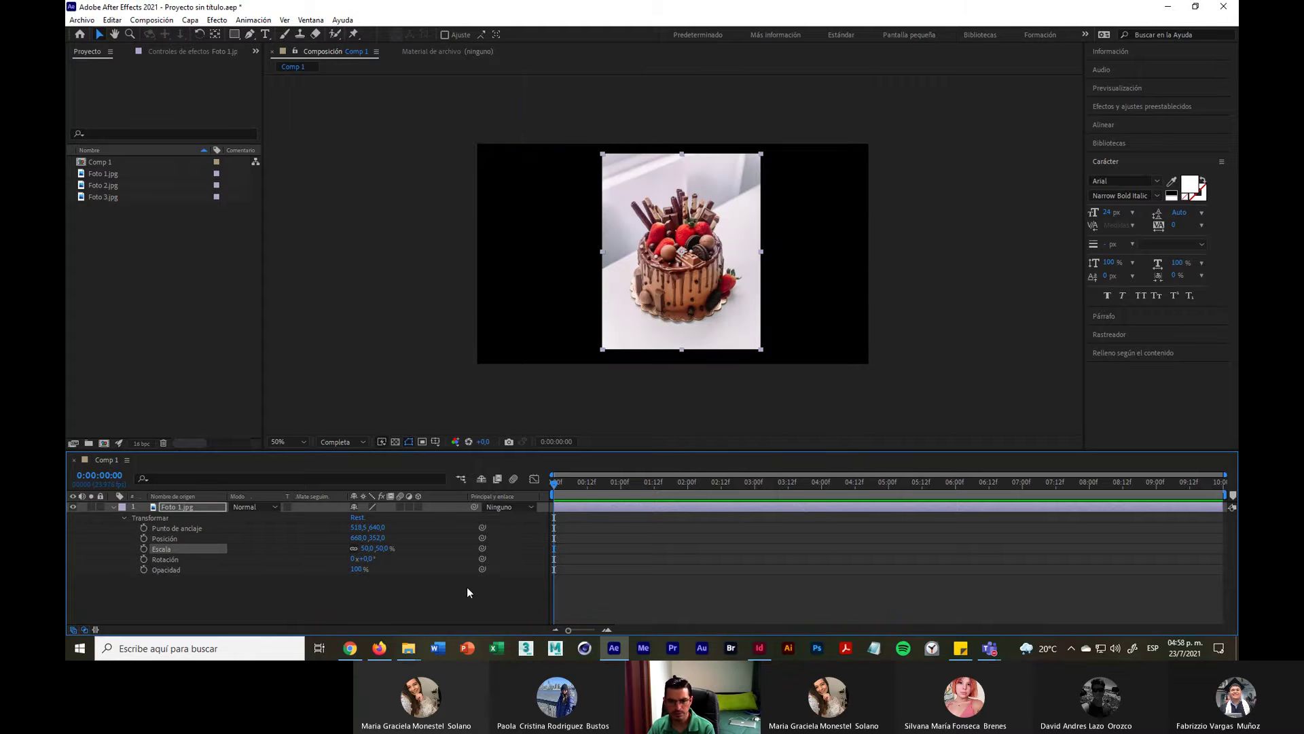
Step: Move the scaled cake photo slightly to a position of about 654, 354 in the composition and deselect it
{"action": "left_click", "coordinate": [400, 384]}
{"action": "mouse_move", "coordinate": [645, 329]}
{"action": "left_mouse_down"}
{"action": "mouse_move", "coordinate": [626, 325]}
{"action": "mouse_move", "coordinate": [654, 341]}
{"action": "left_mouse_up"}
{"action": "left_click", "coordinate": [557, 414]}
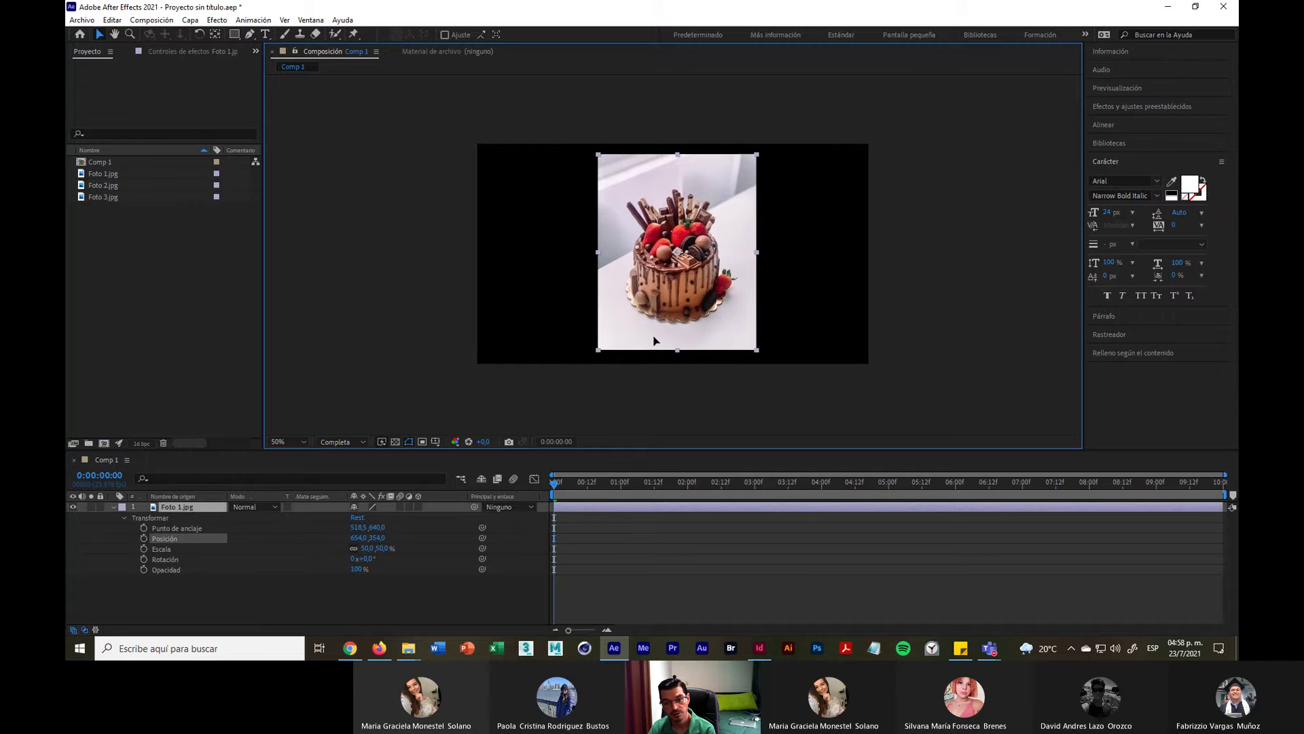
{"action": "left_click", "coordinate": [658, 409]}
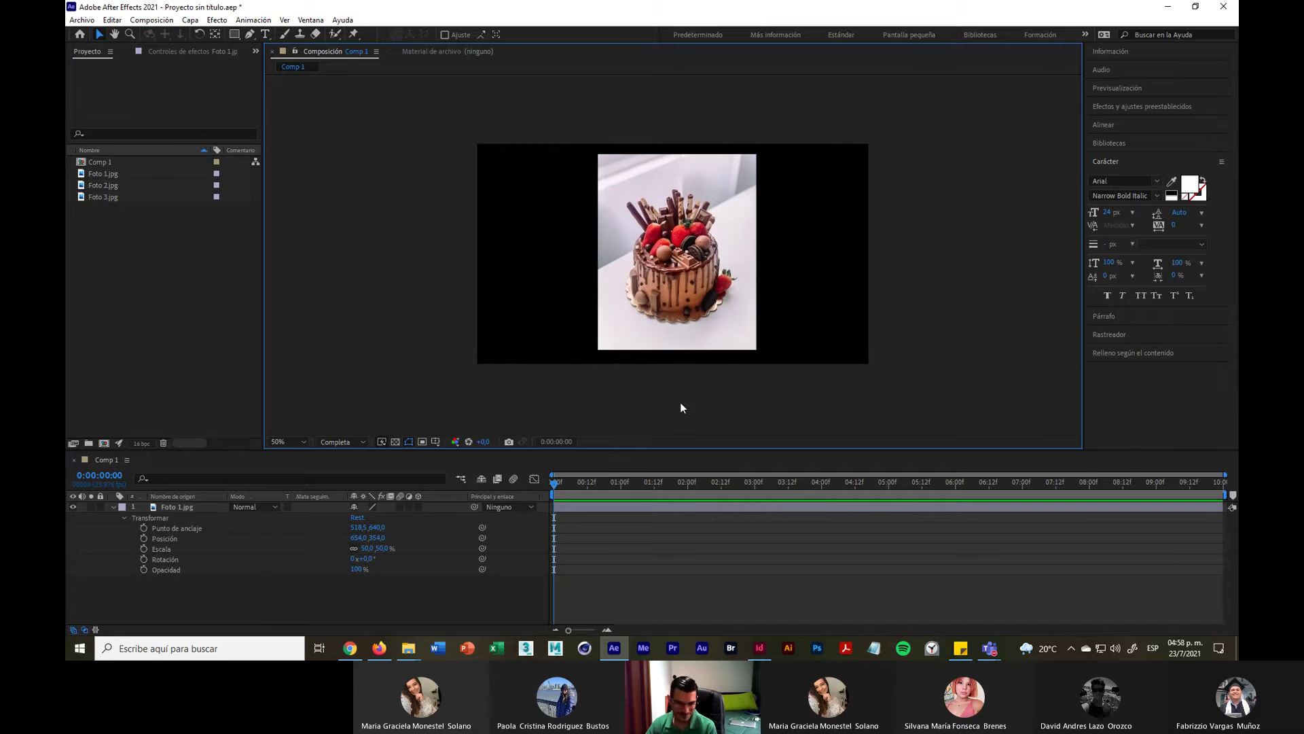
Step: Switch to WhatsApp Web in Chrome and enlarge the newest photo in the Publi Web y Medios Inter chat
{"action": "left_click", "coordinate": [352, 650]}
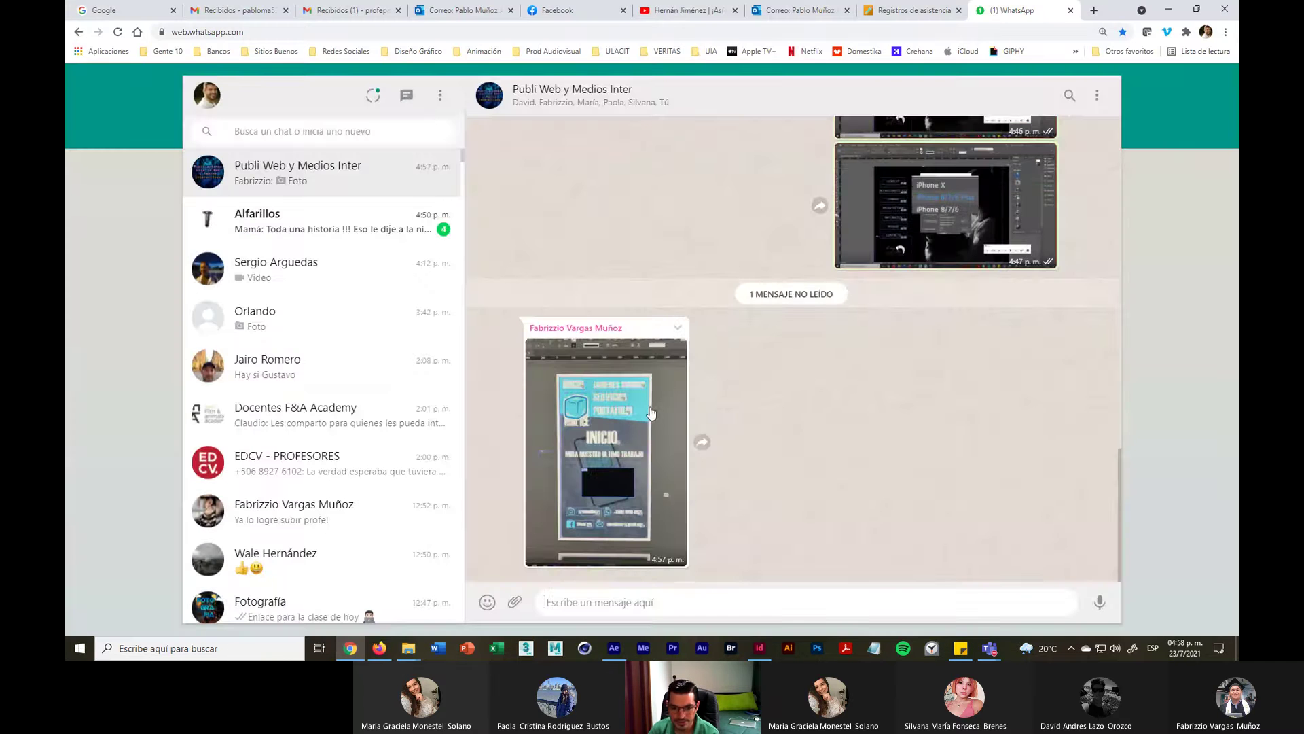
{"action": "left_click", "coordinate": [608, 451]}
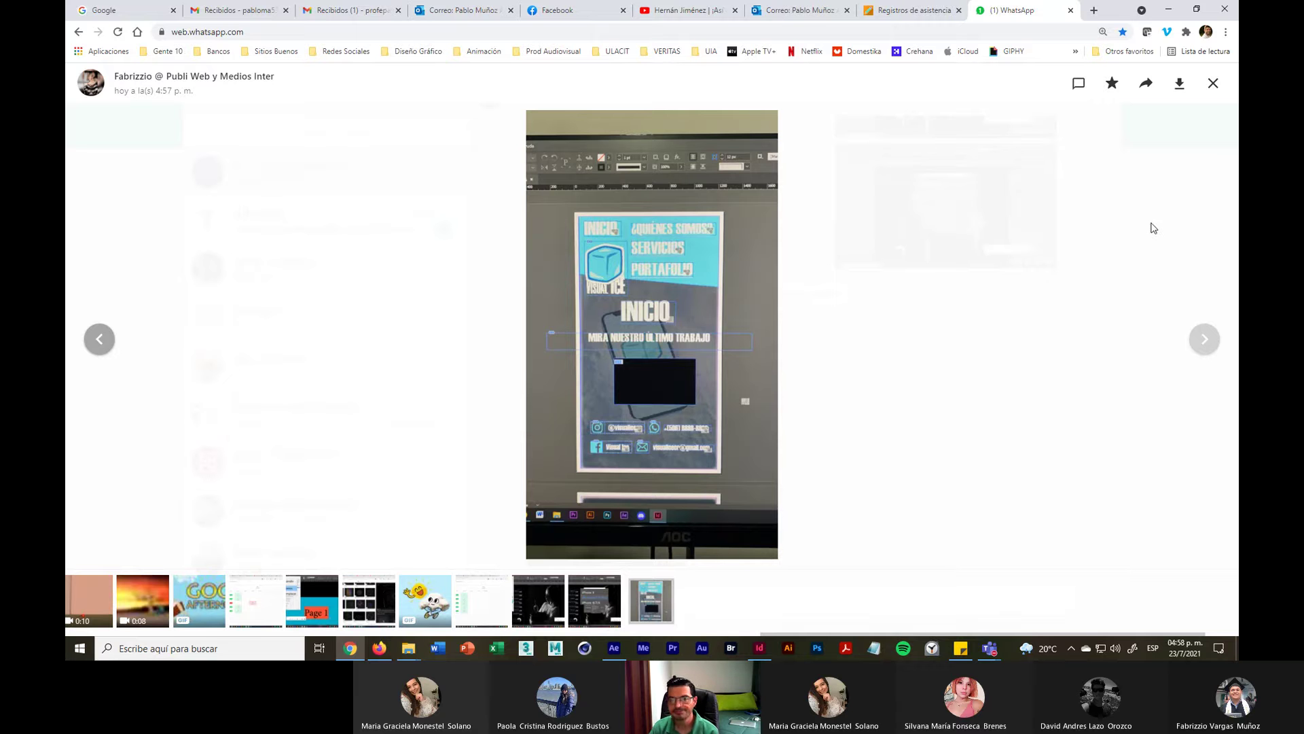
Step: Close the enlarged chat photo, return to After Effects and move the Foto 1.jpg layer to a position of about 310, 358
{"action": "left_click", "coordinate": [1216, 88]}
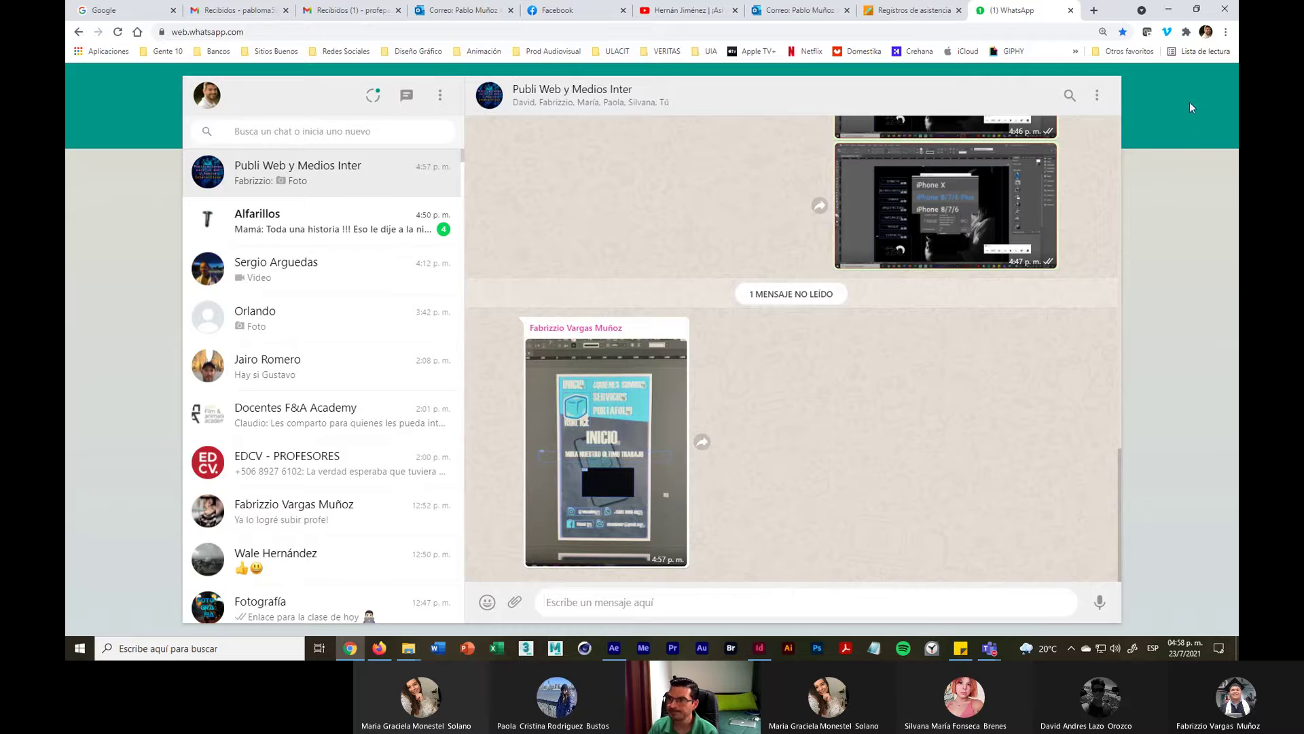
{"action": "left_click", "coordinate": [1169, 9]}
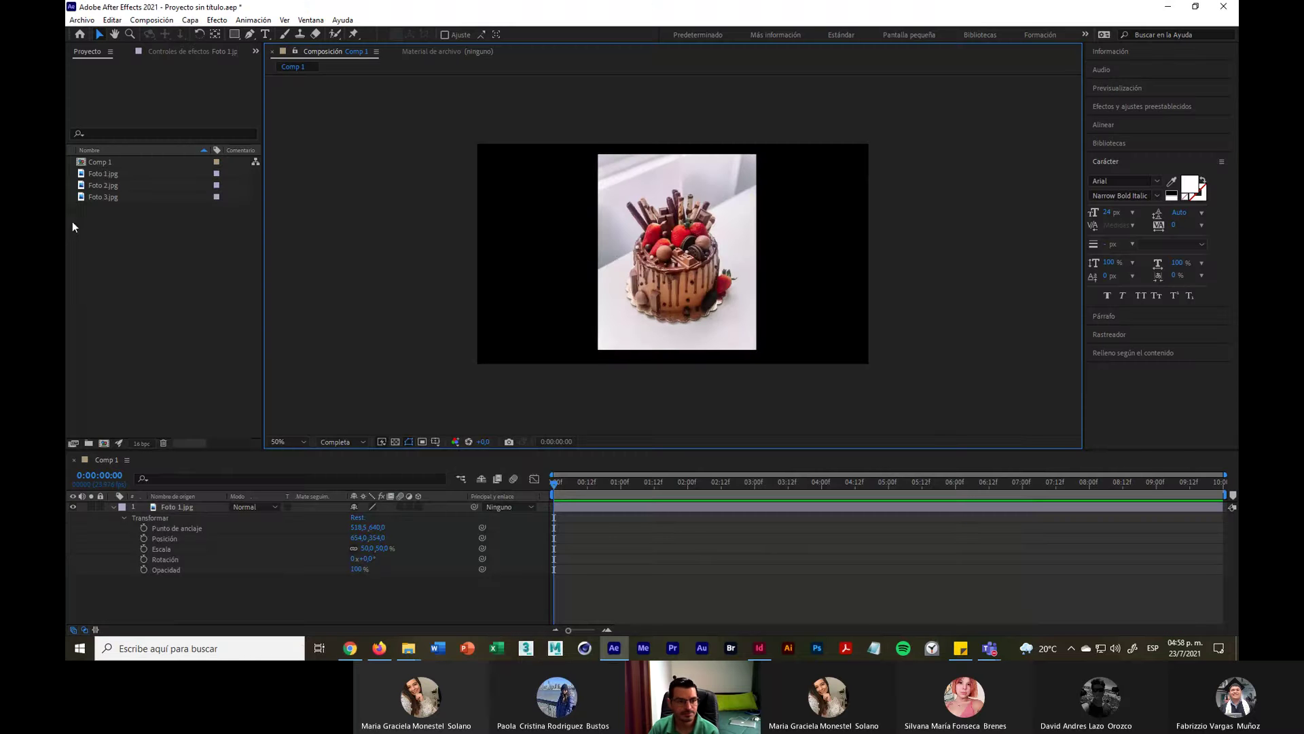
{"action": "left_click", "coordinate": [696, 284]}
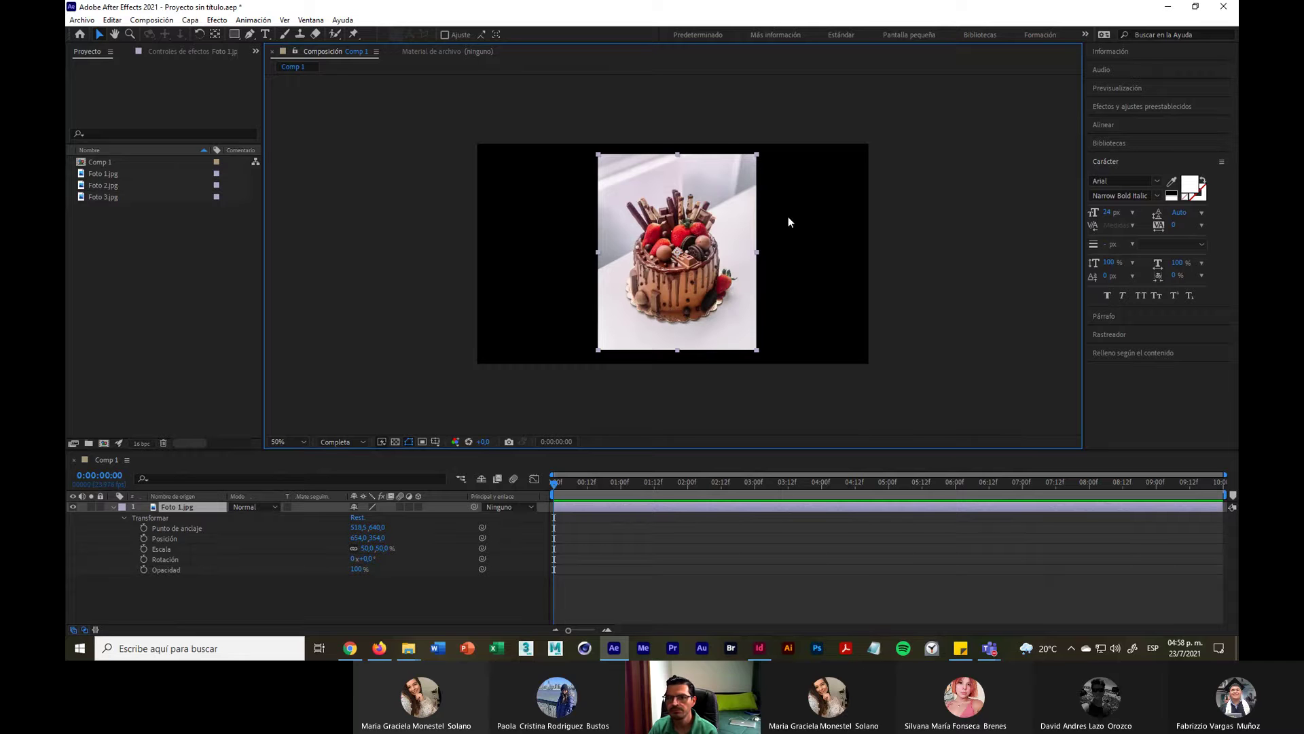
{"action": "left_click_drag", "start_coordinate": [712, 291], "coordinate": [607, 294]}
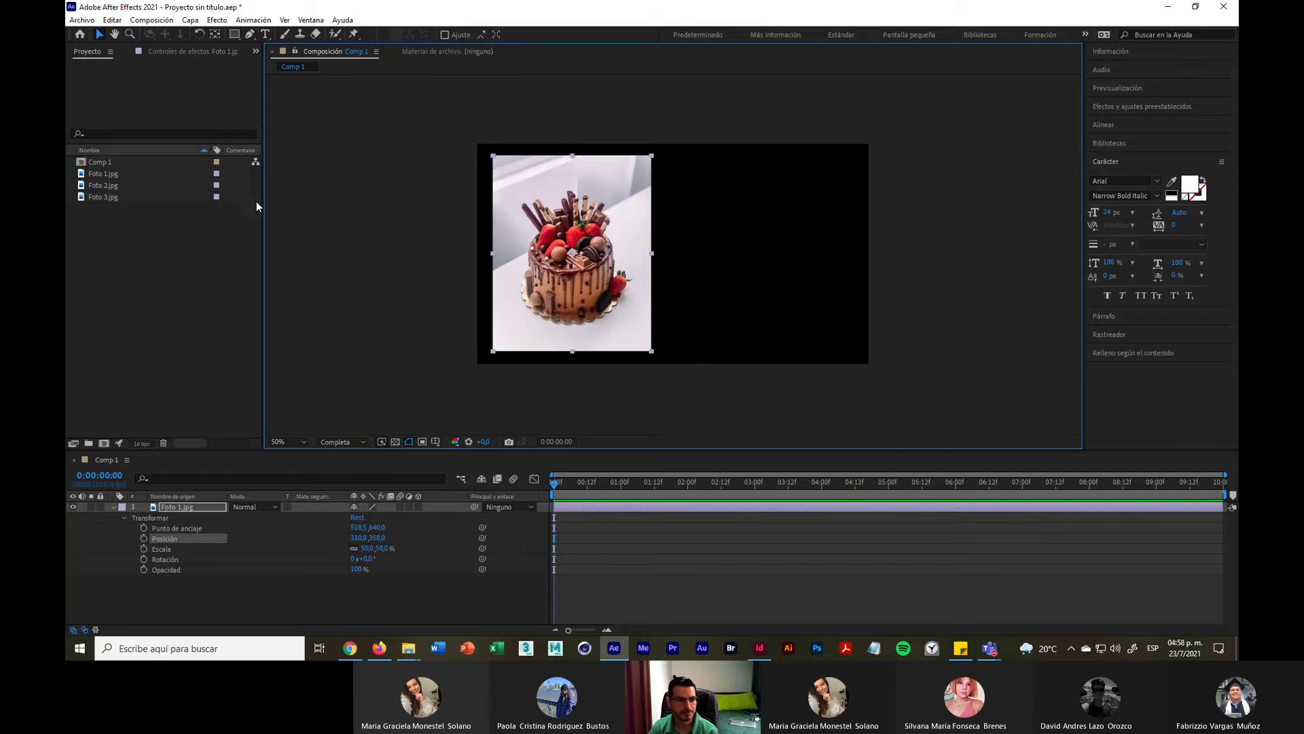
Step: Add Foto 2.jpg to the middle of Comp 1, collapse the Foto 1.jpg layer and expand Foto 2.jpg's Transform properties
{"action": "left_click_drag", "start_coordinate": [119, 185], "coordinate": [678, 231]}
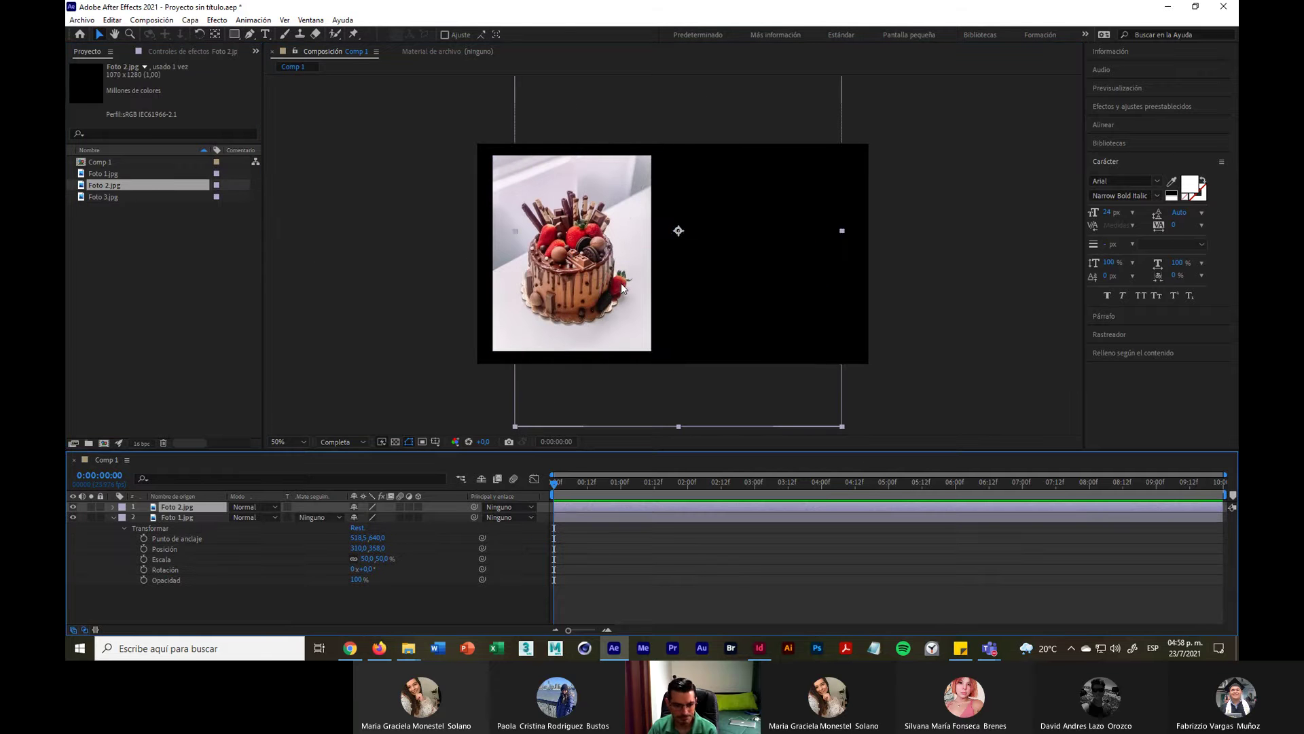
{"action": "left_click", "coordinate": [111, 517]}
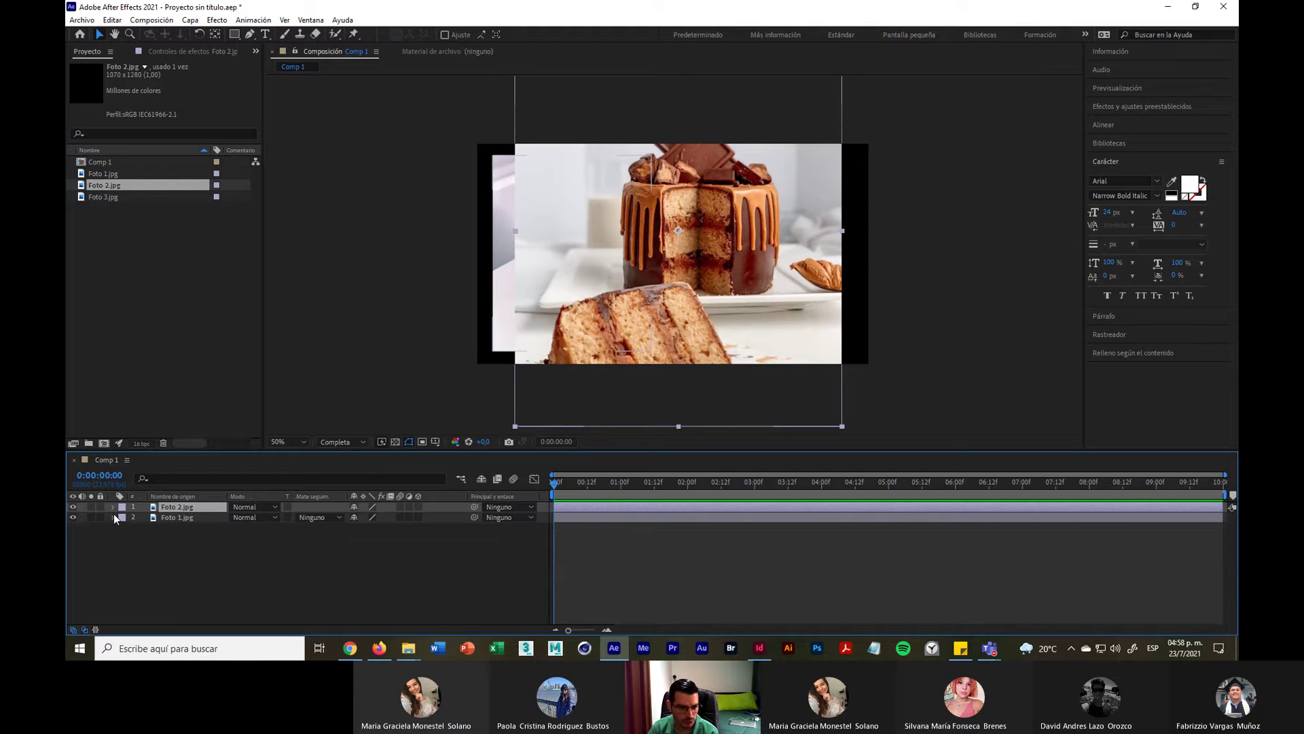
{"action": "left_click", "coordinate": [111, 507]}
{"action": "left_click", "coordinate": [124, 517]}
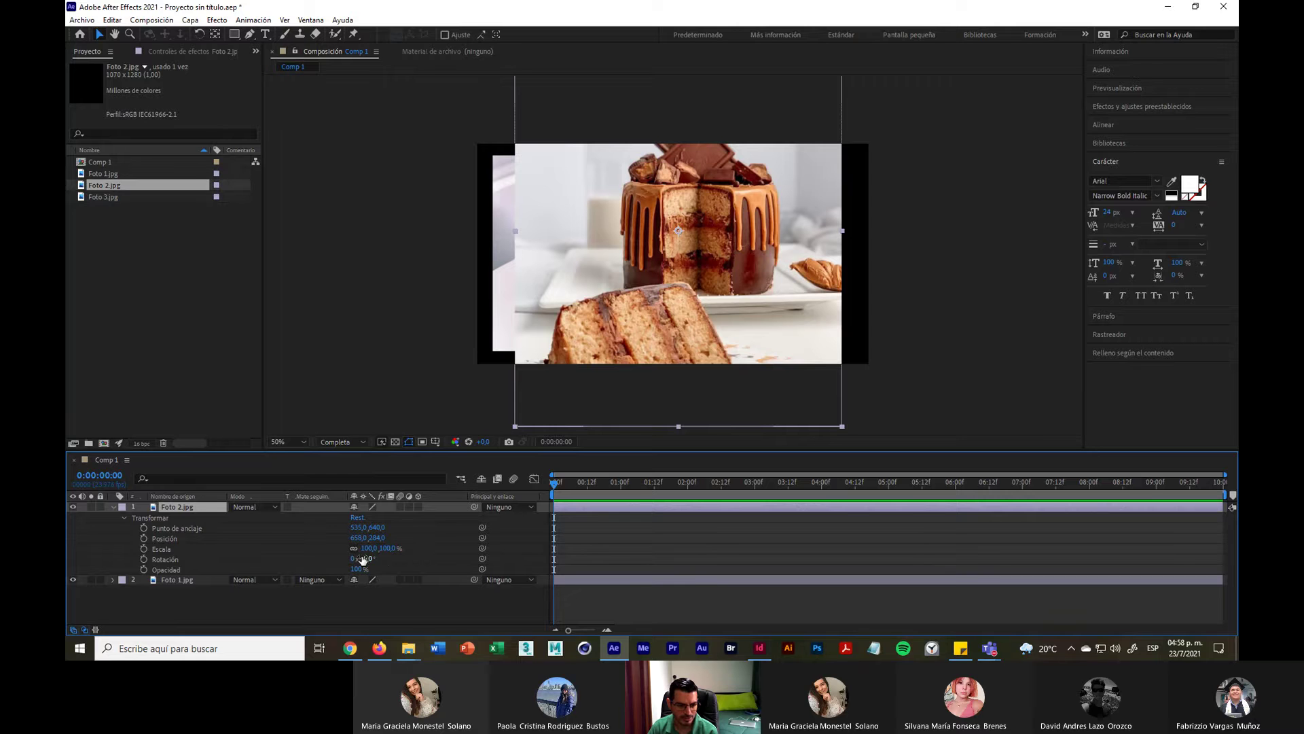
Step: Set the Foto 2.jpg layer's scale to 50% and move it down to a position of about 666, 358
{"action": "left_click", "coordinate": [387, 549]}
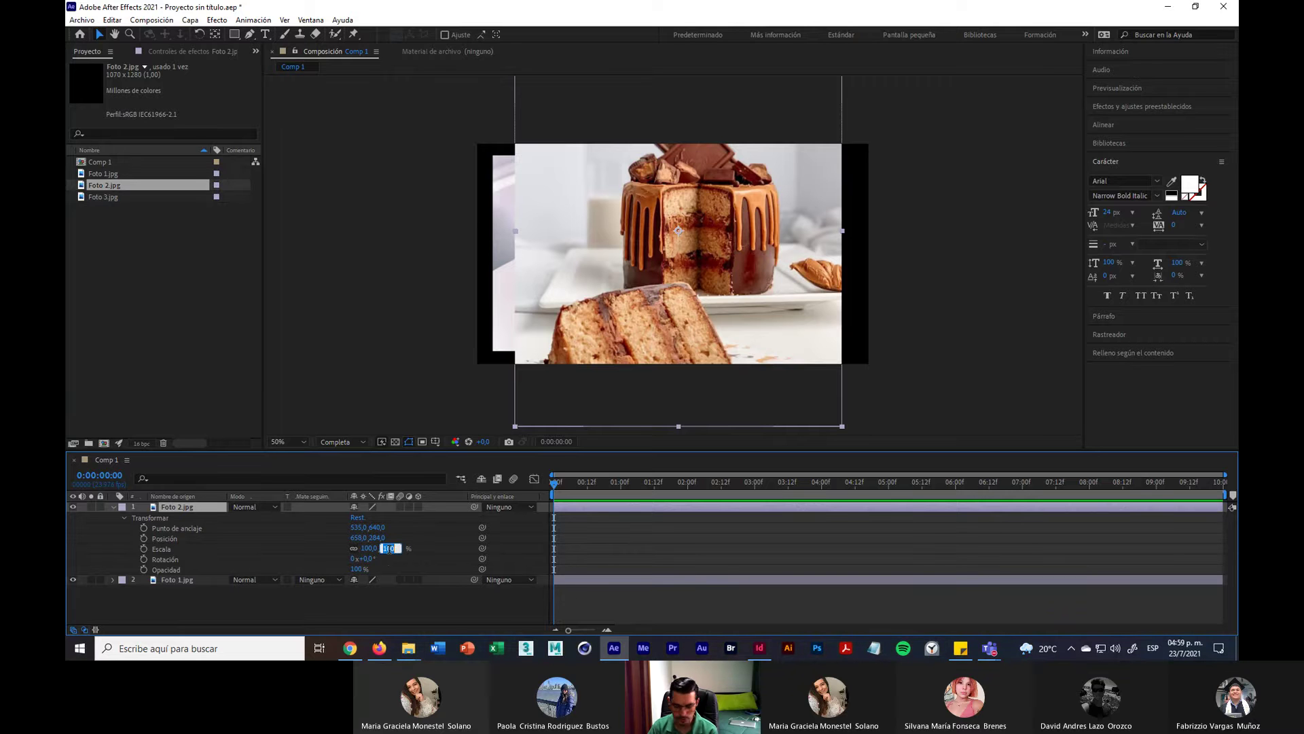
{"action": "type", "text": "50"}
{"action": "key", "text": "Return"}
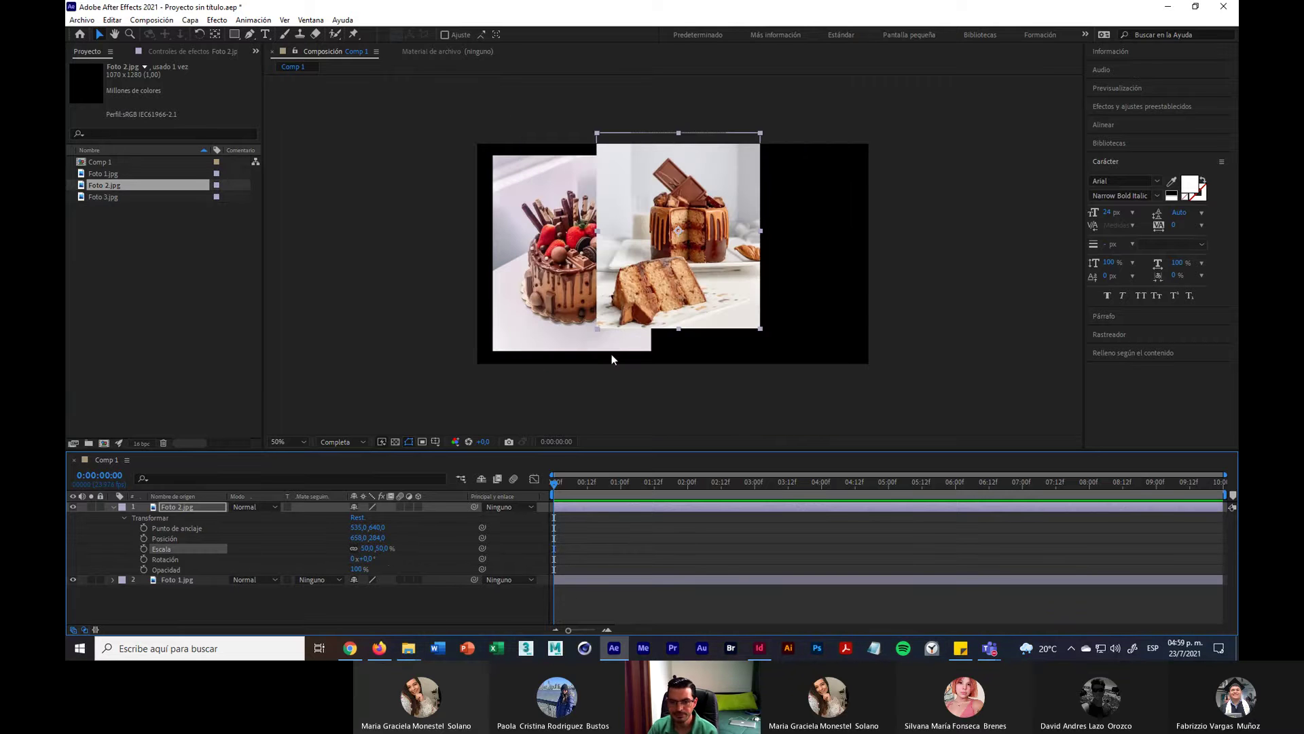
{"action": "left_click_drag", "start_coordinate": [704, 301], "coordinate": [706, 323]}
{"action": "left_click", "coordinate": [680, 398]}
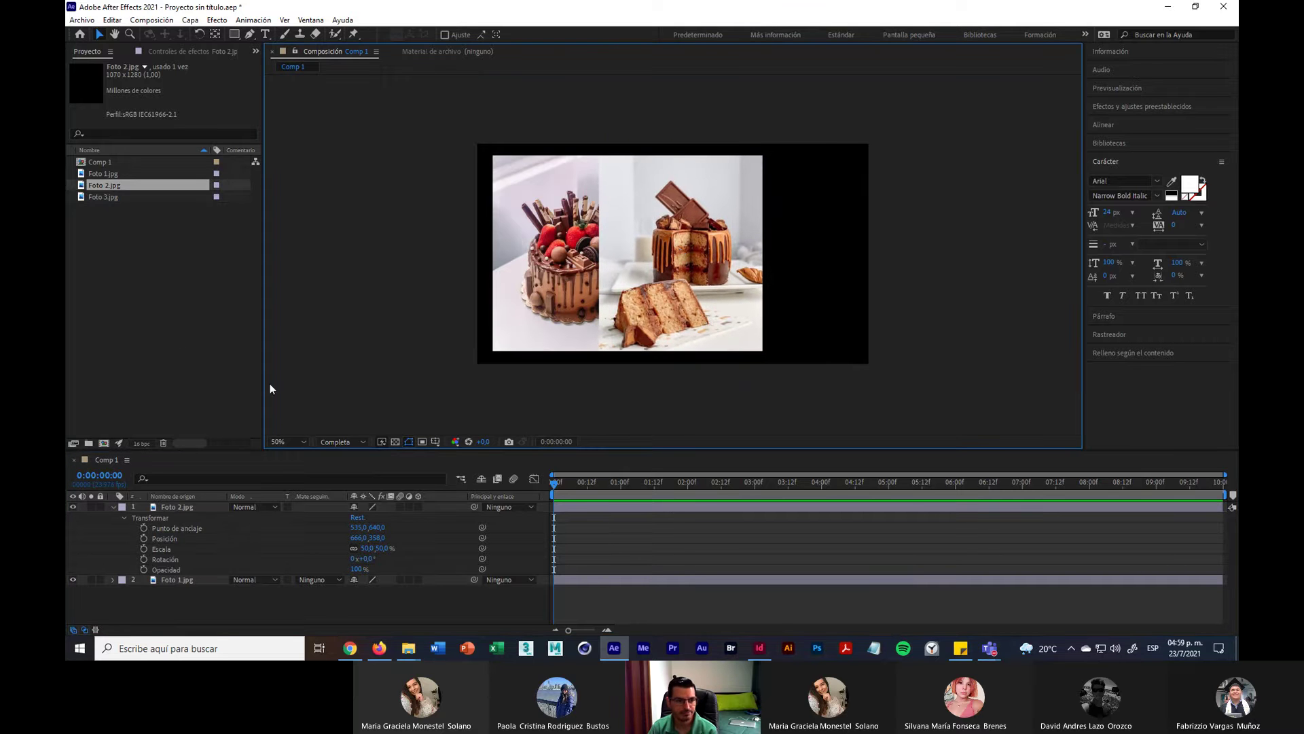
Step: Add Foto 3.jpg to Comp 1 above the other photos and expand its layer to reach the Transform properties
{"action": "left_click_drag", "start_coordinate": [100, 196], "coordinate": [672, 253]}
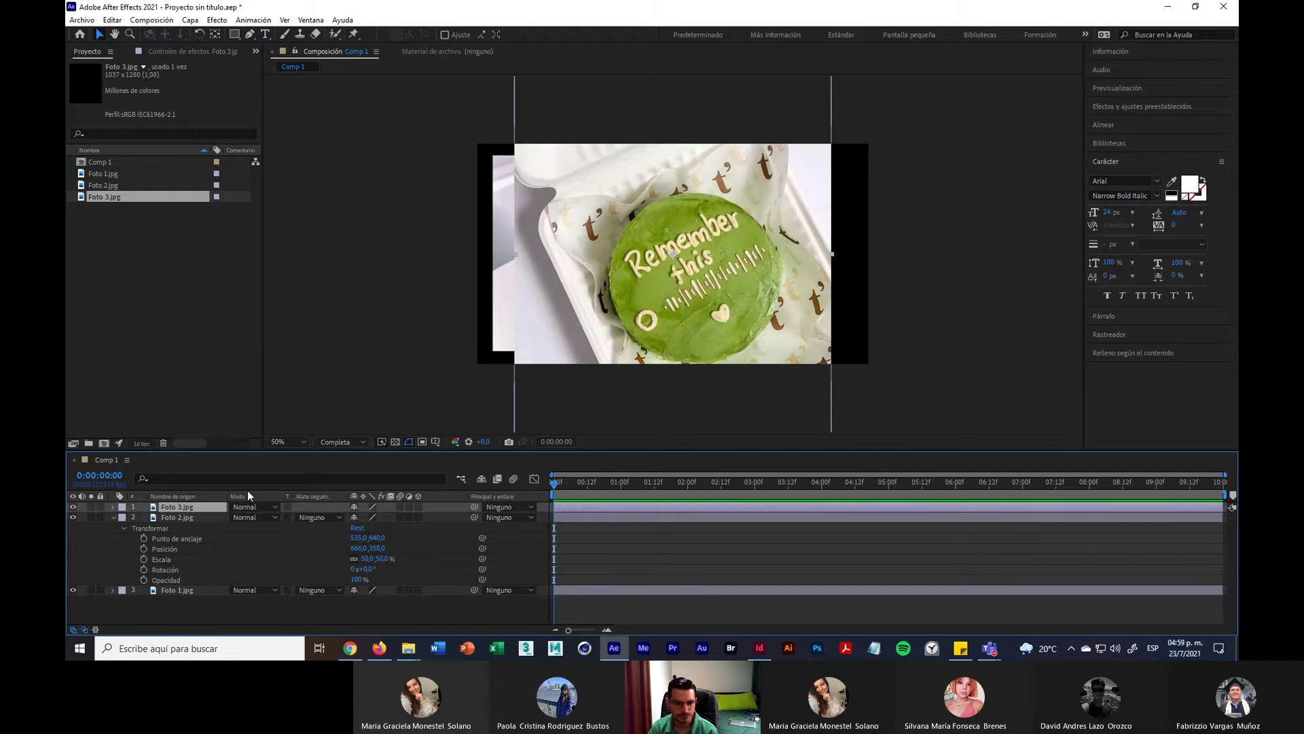
{"action": "left_click", "coordinate": [113, 507]}
{"action": "left_click", "coordinate": [161, 519]}
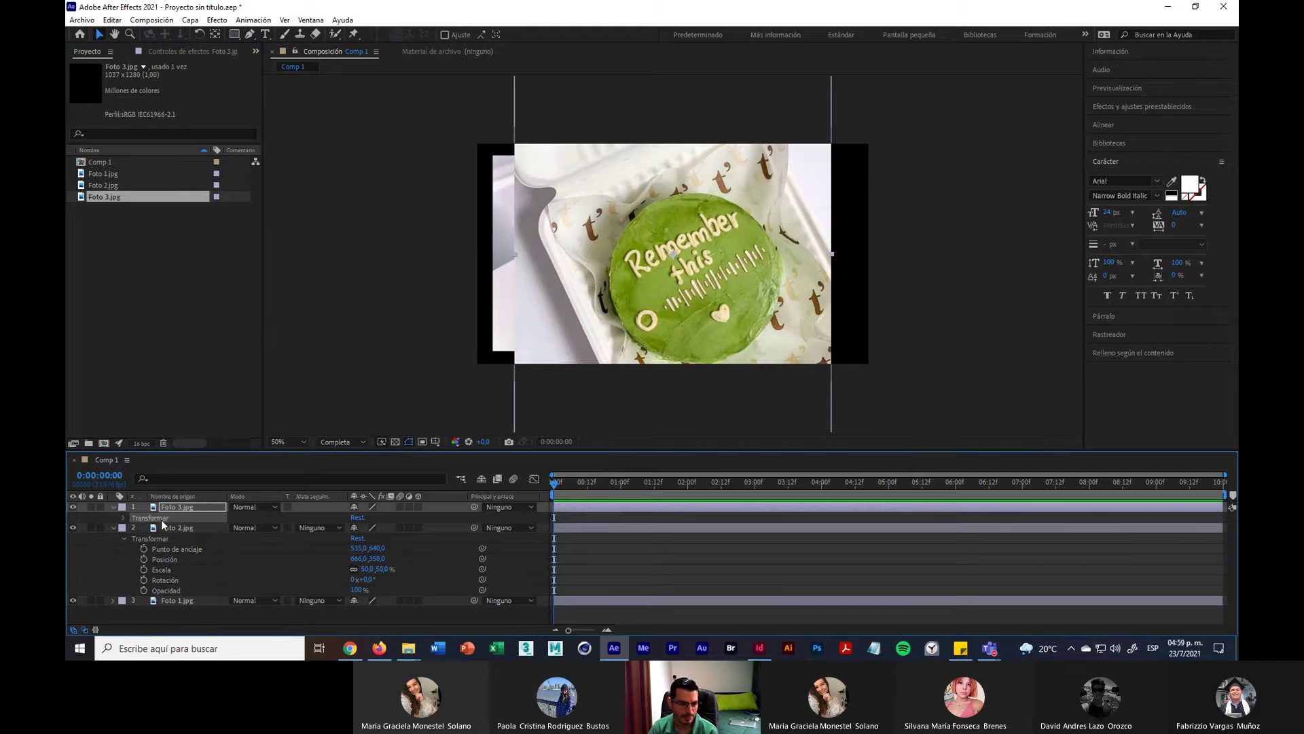
Step: Set the scale of the Foto 3.jpg layer to 50%
{"action": "left_click", "coordinate": [122, 518]}
{"action": "left_click", "coordinate": [181, 553]}
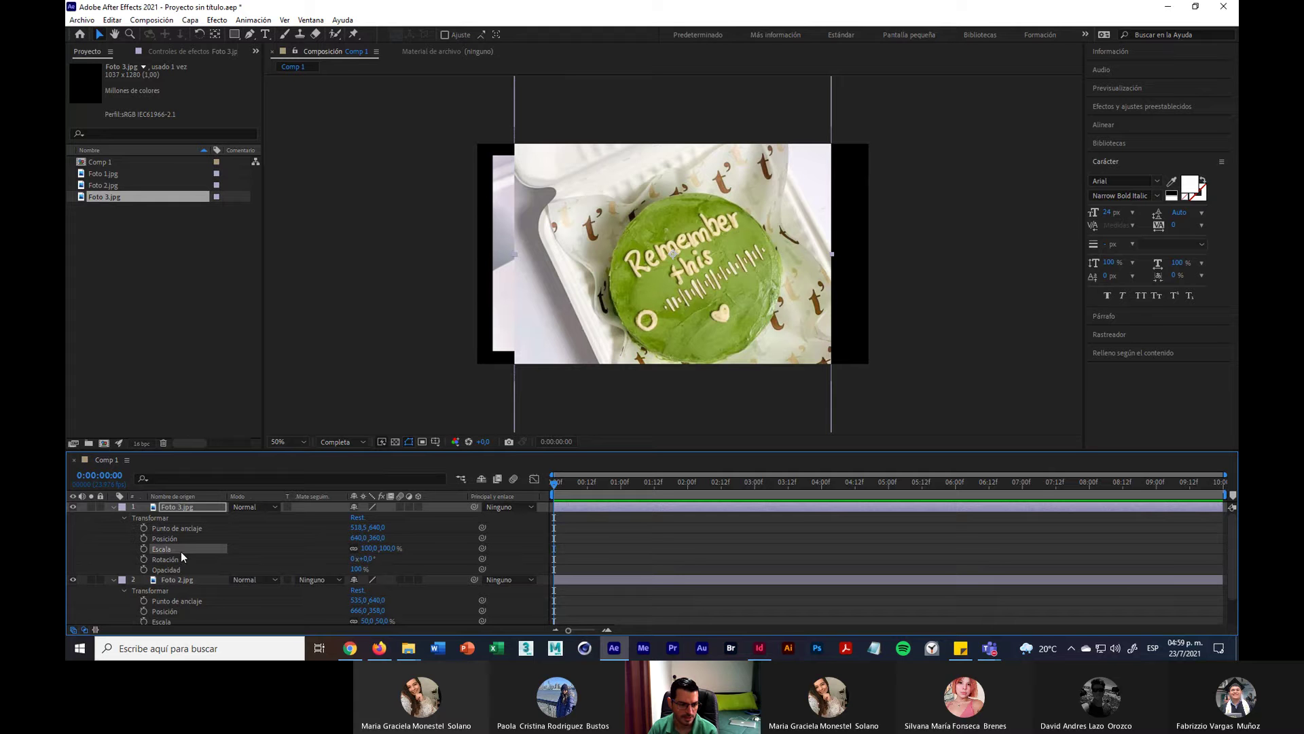
{"action": "left_click", "coordinate": [389, 548]}
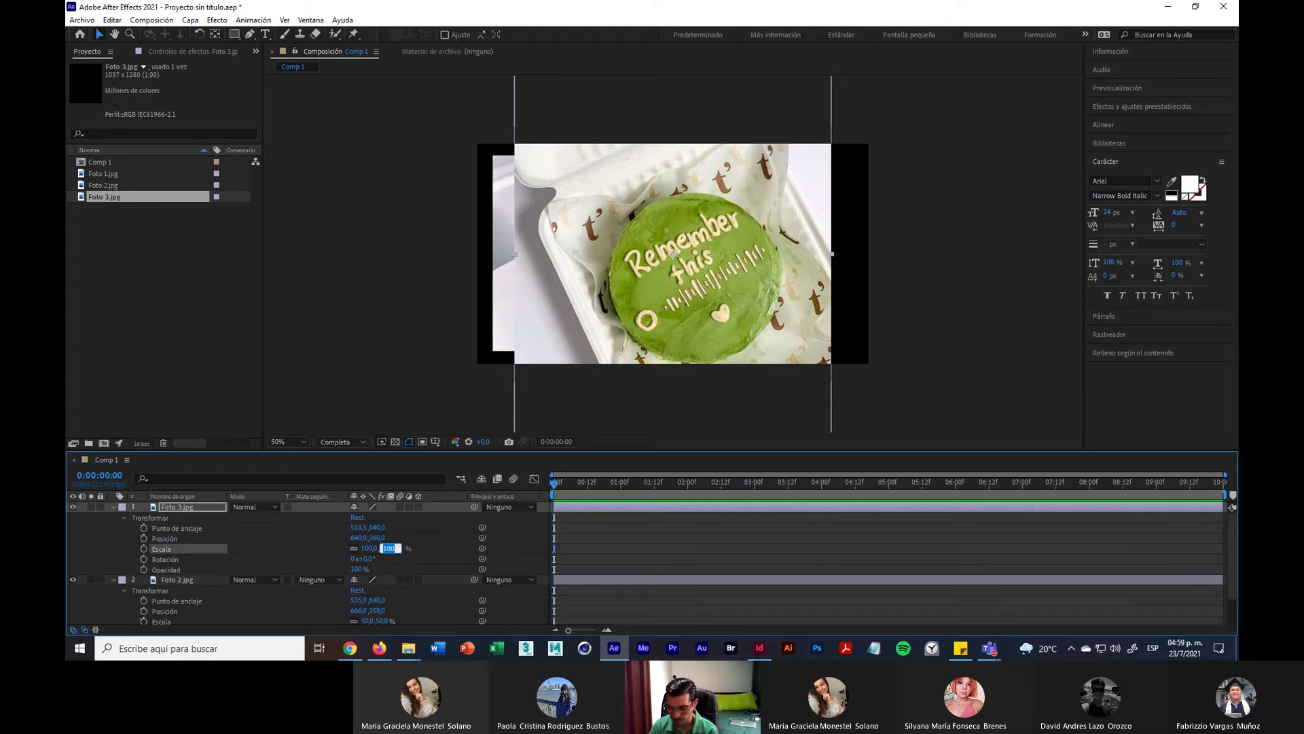
{"action": "type", "text": "50"}
{"action": "key", "text": "Return"}
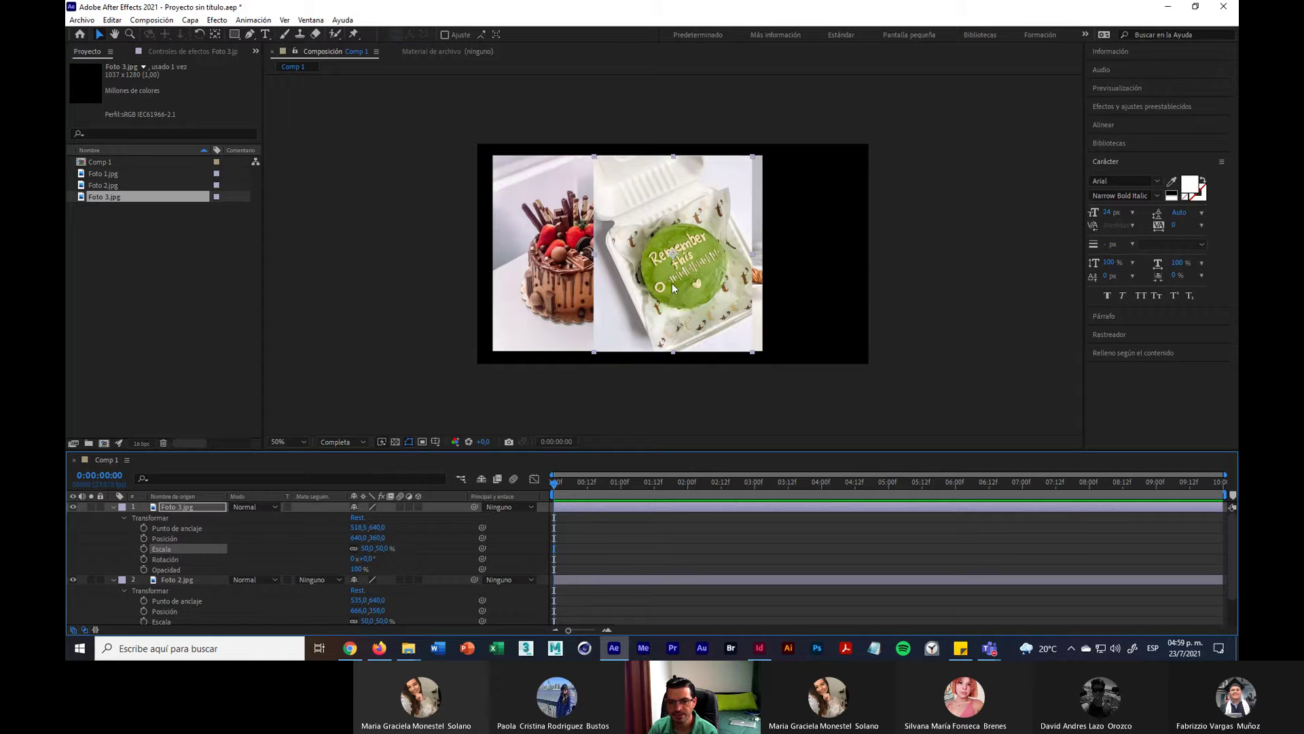
Step: Move Foto 3.jpg to about 974, 362 beside the other two photos and collapse the properties of the Foto 3 and Foto 2 layers
{"action": "left_click_drag", "start_coordinate": [671, 284], "coordinate": [774, 283]}
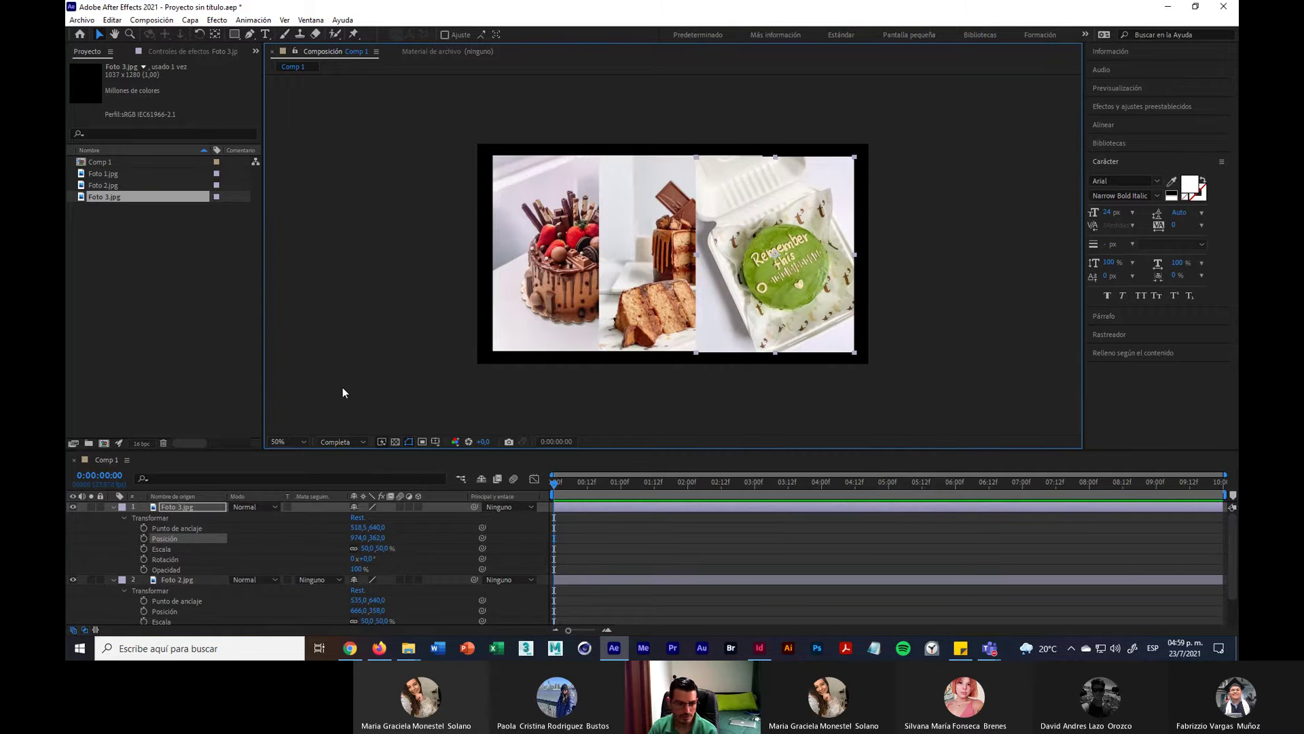
{"action": "left_click", "coordinate": [394, 403]}
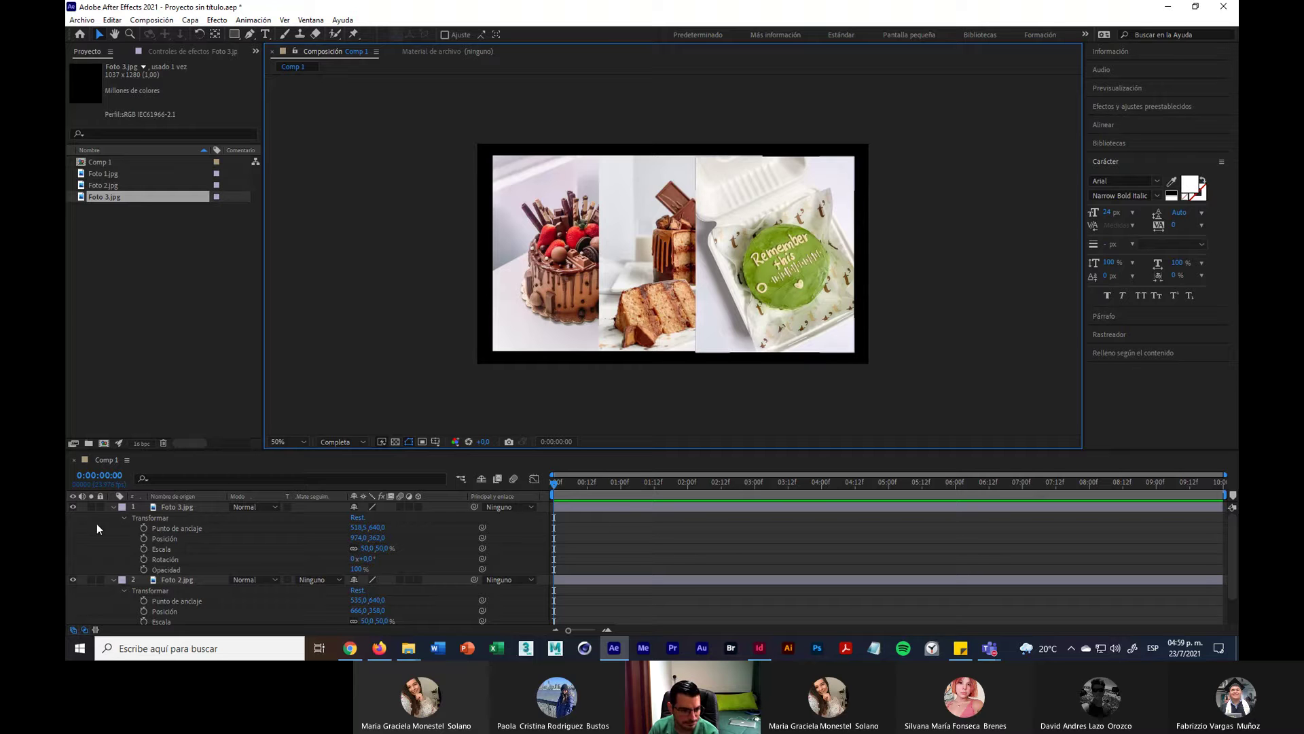
{"action": "left_click", "coordinate": [113, 508]}
{"action": "left_click", "coordinate": [113, 517]}
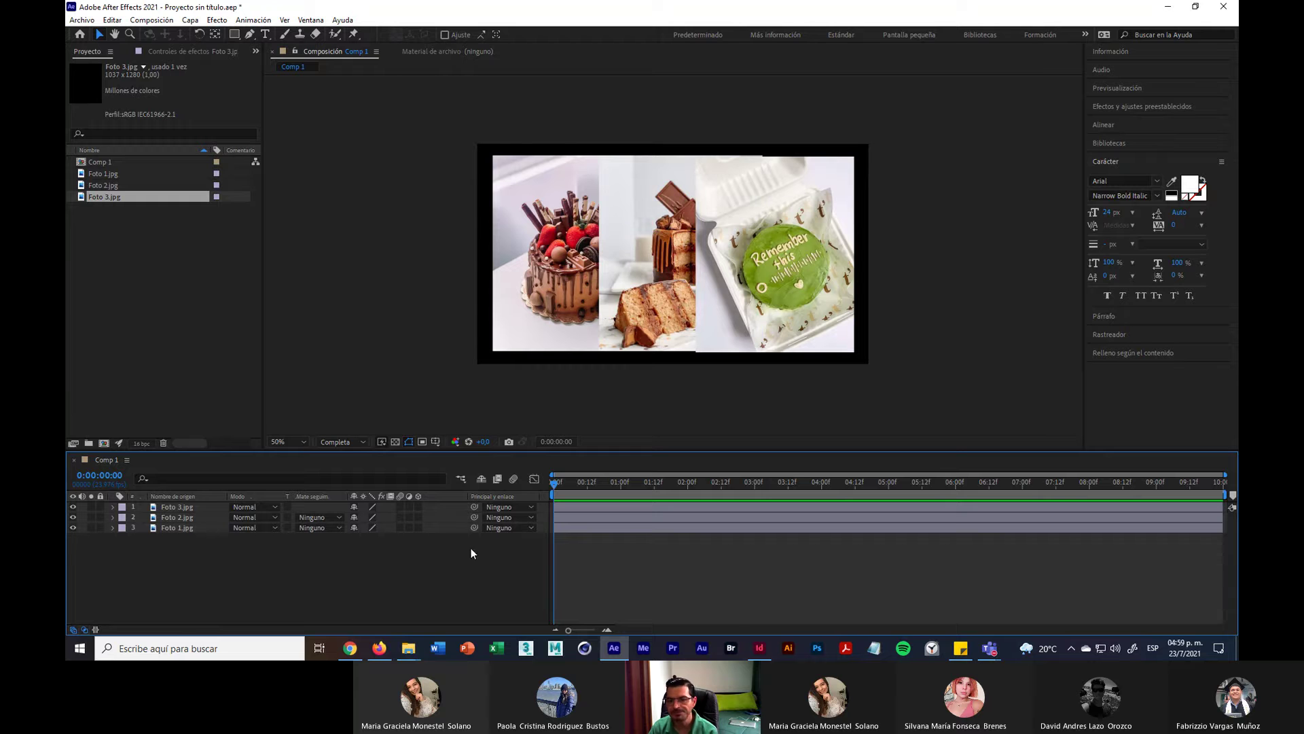
{"action": "left_click", "coordinate": [802, 270]}
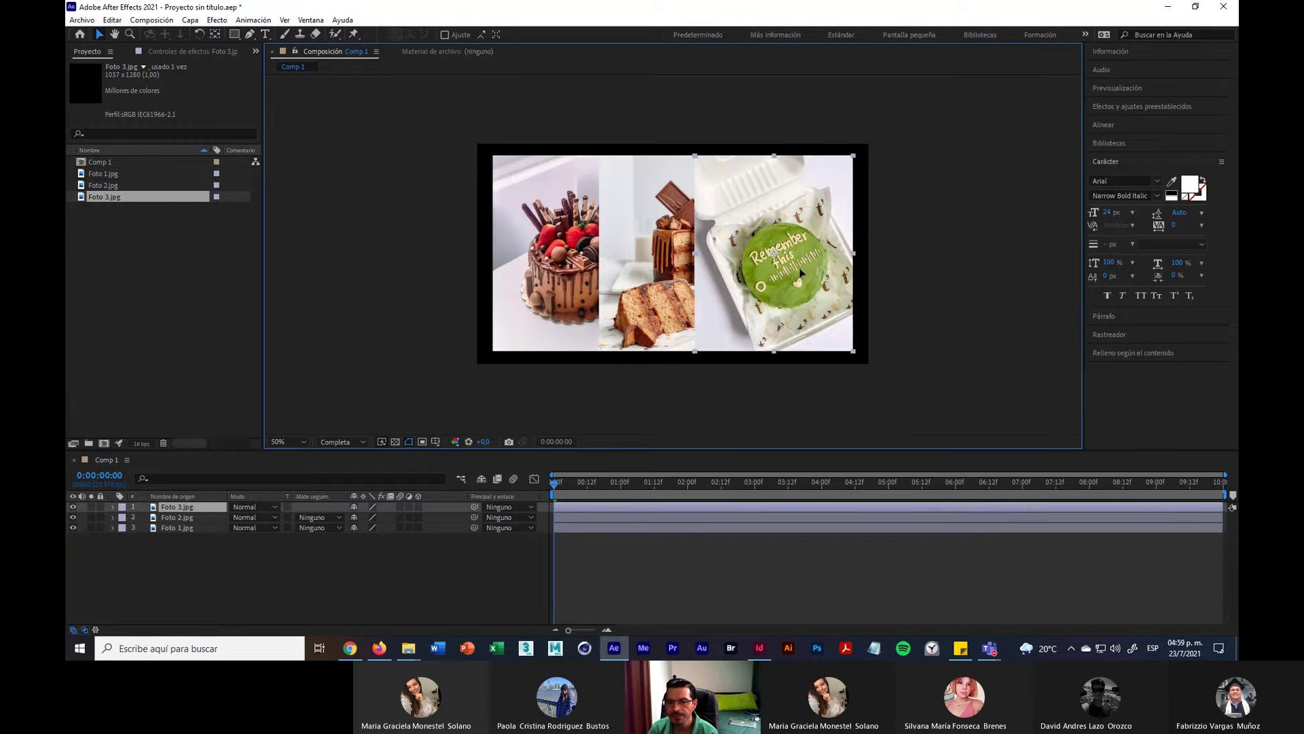
{"action": "left_click", "coordinate": [825, 411]}
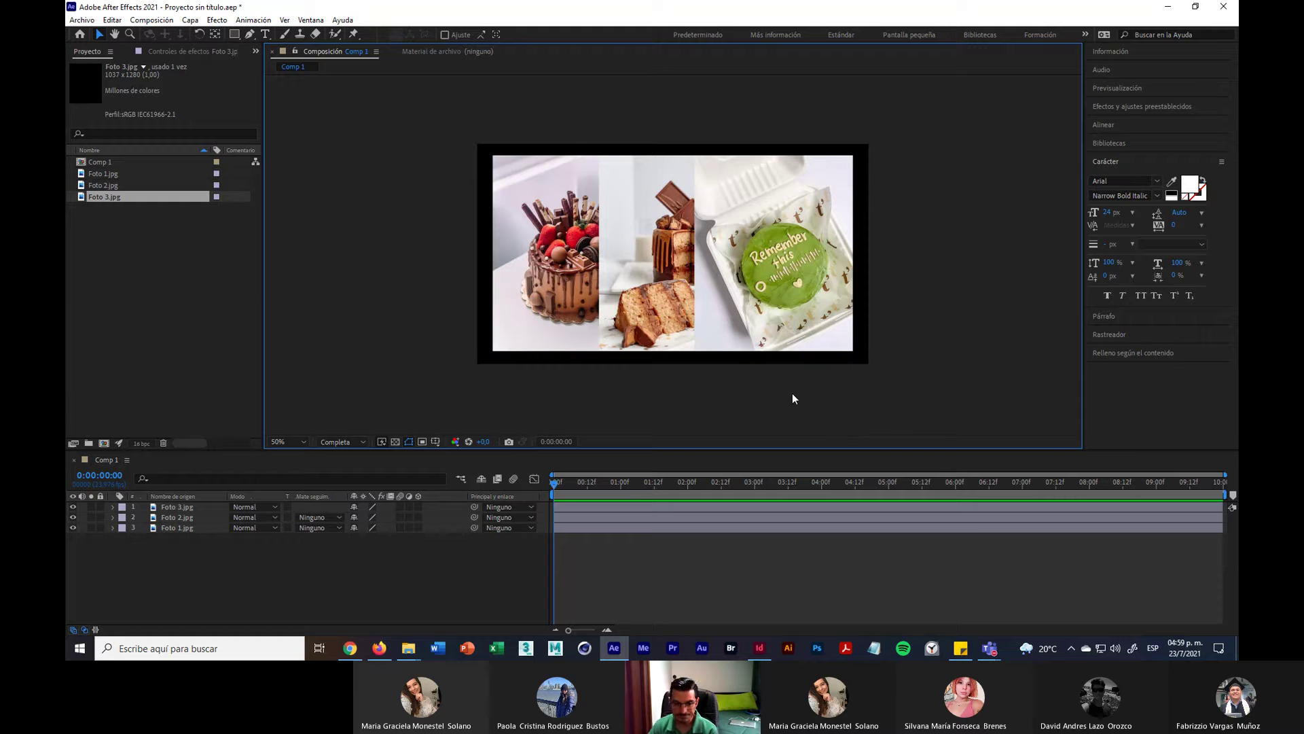
Step: Apply the Zoom - giro 2D preset from Transitions - Movement to the Foto 1.jpg layer at 0:00:00:00
{"action": "left_click", "coordinate": [560, 290]}
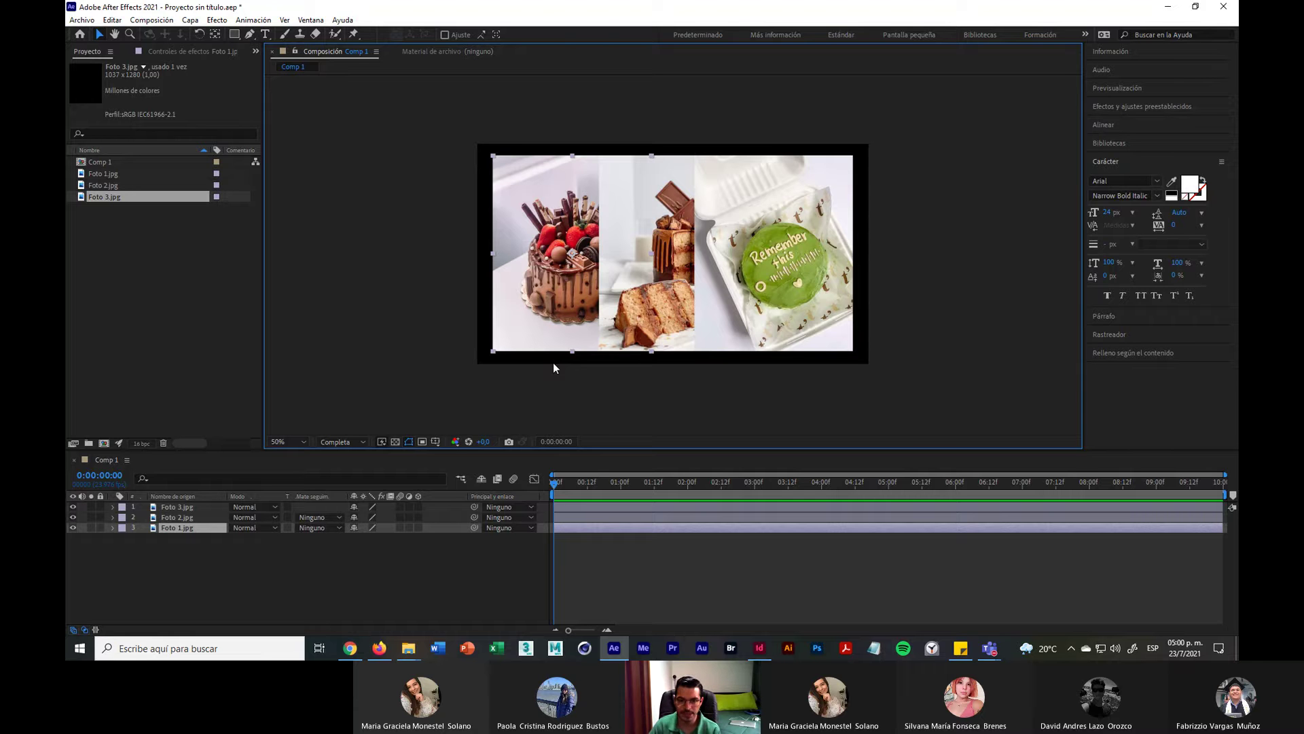
{"action": "left_click", "coordinate": [568, 386]}
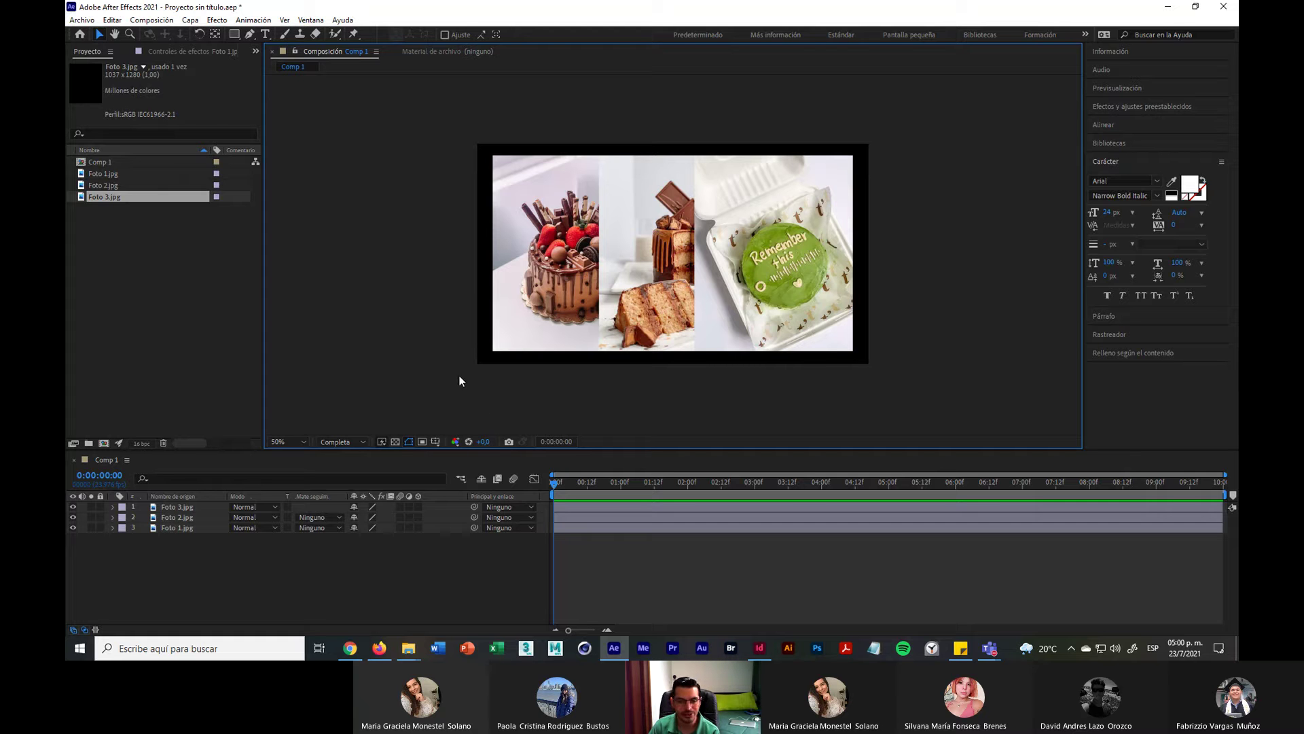
{"action": "left_click", "coordinate": [552, 259]}
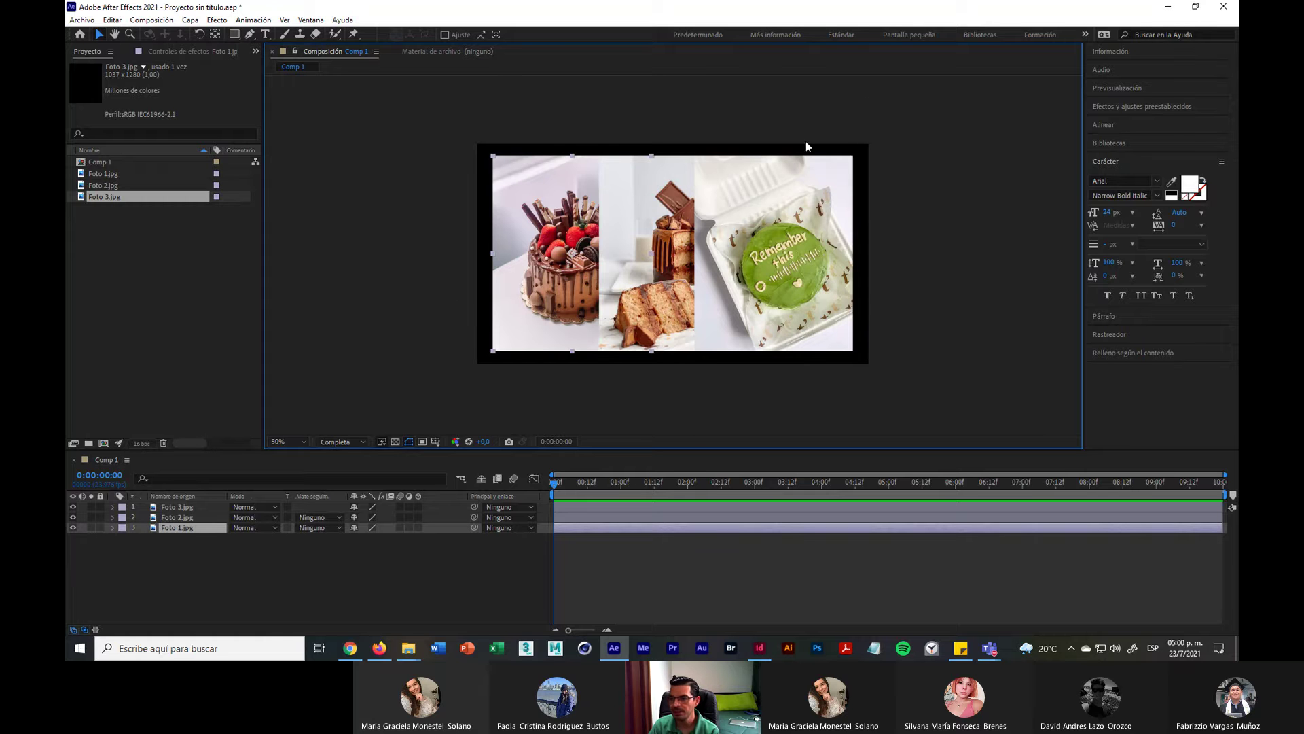
{"action": "left_click", "coordinate": [1134, 107]}
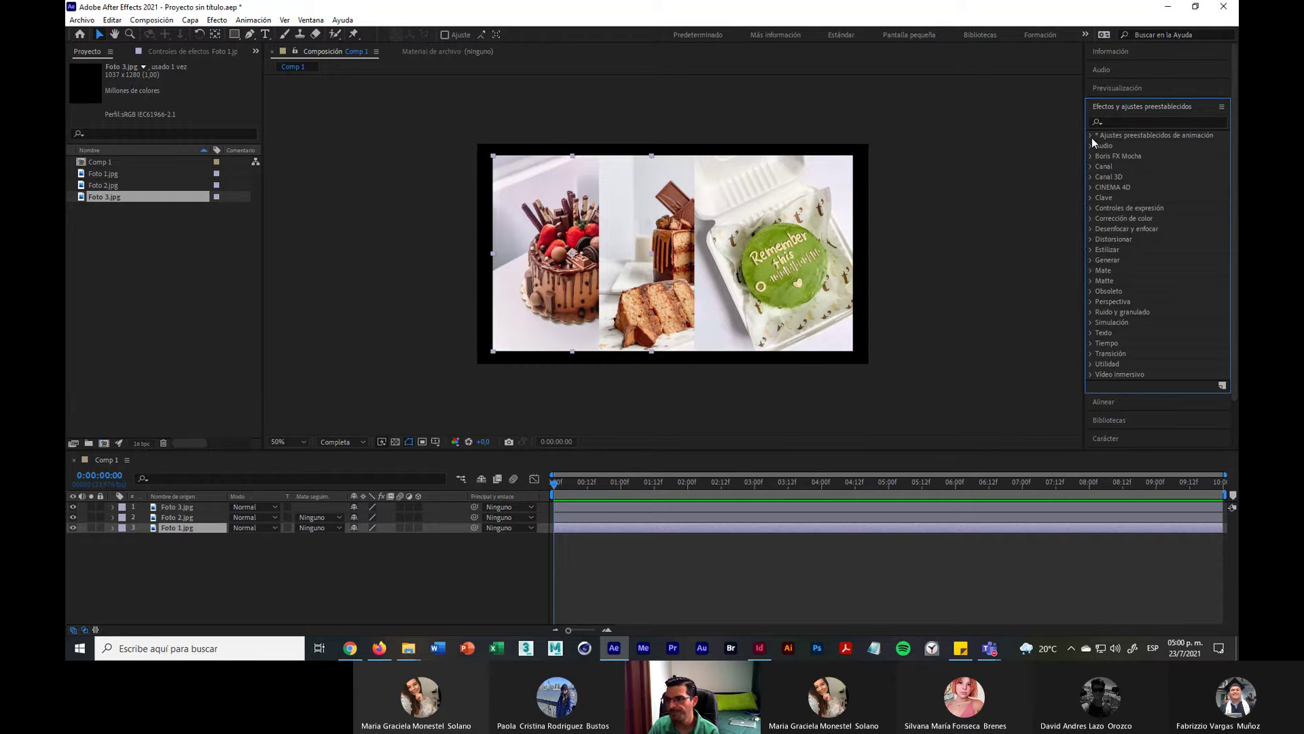
{"action": "left_click", "coordinate": [1091, 135]}
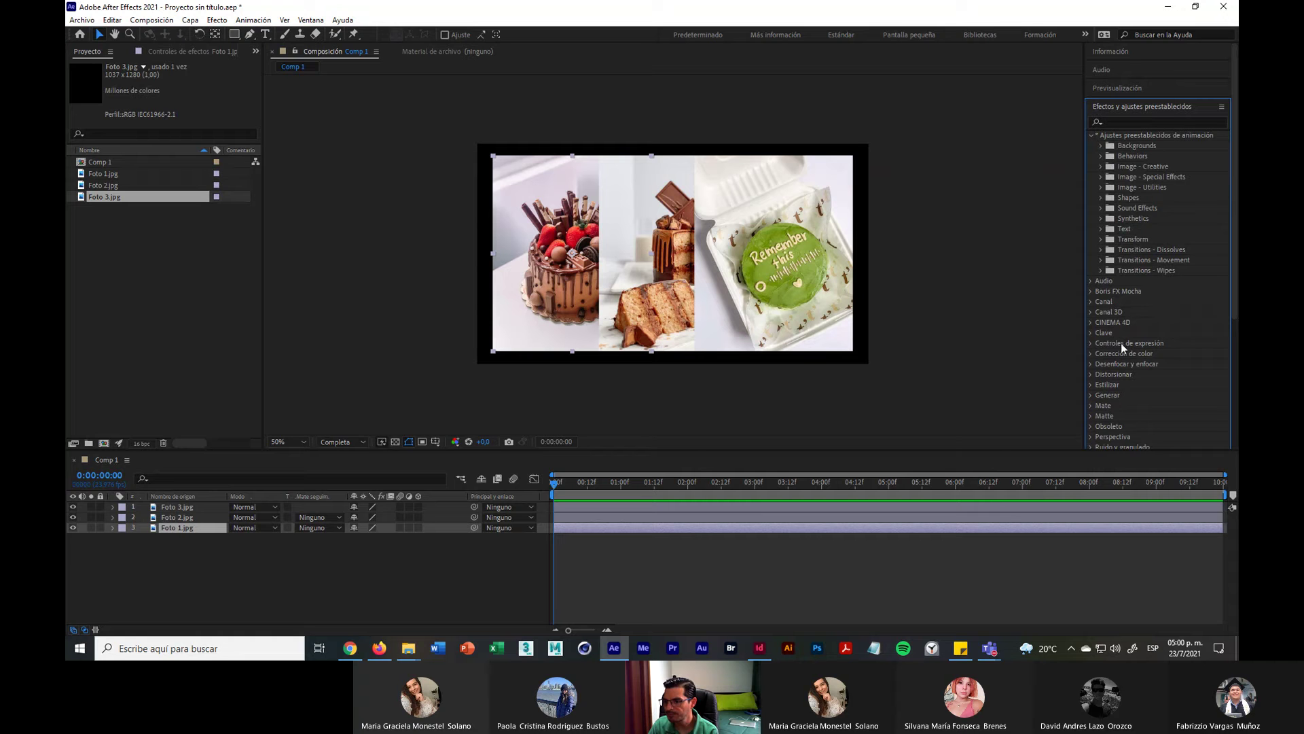
{"action": "left_click", "coordinate": [1101, 261]}
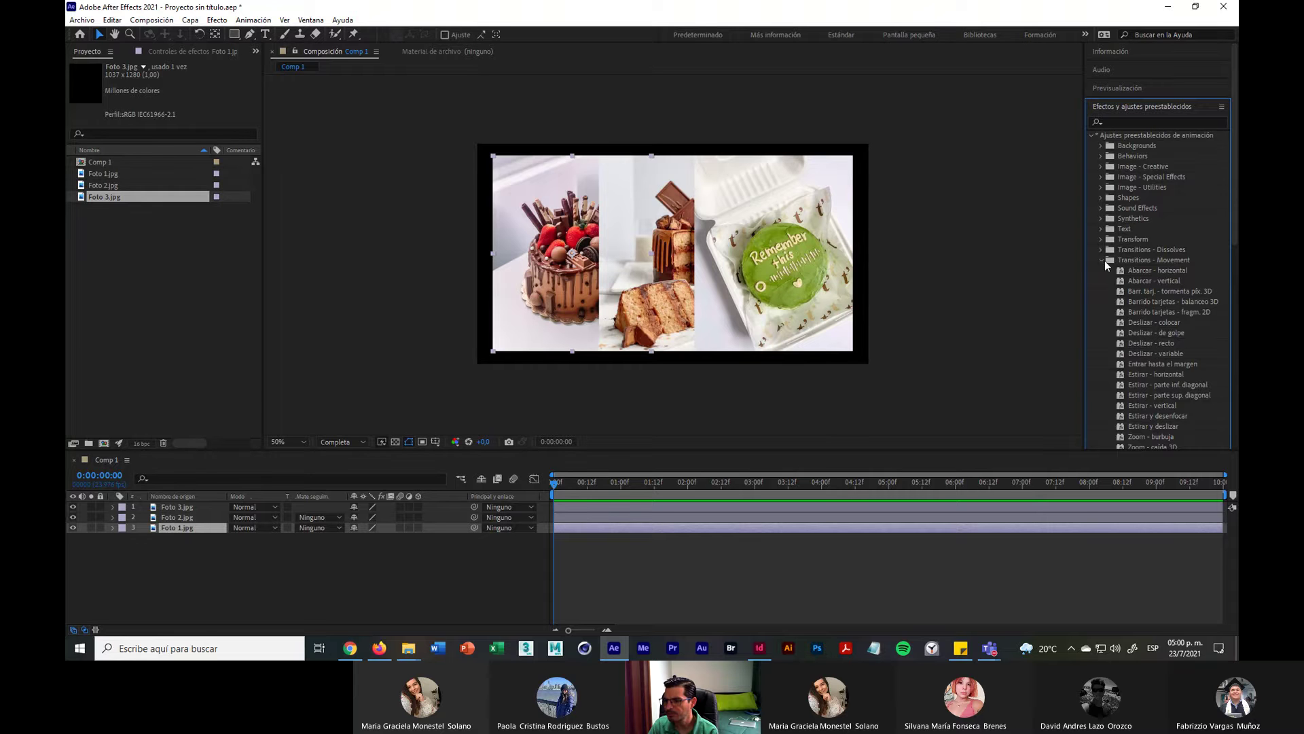
{"action": "scroll", "coordinate": [1147, 324], "scroll_direction": "down", "scroll_amount": 3}
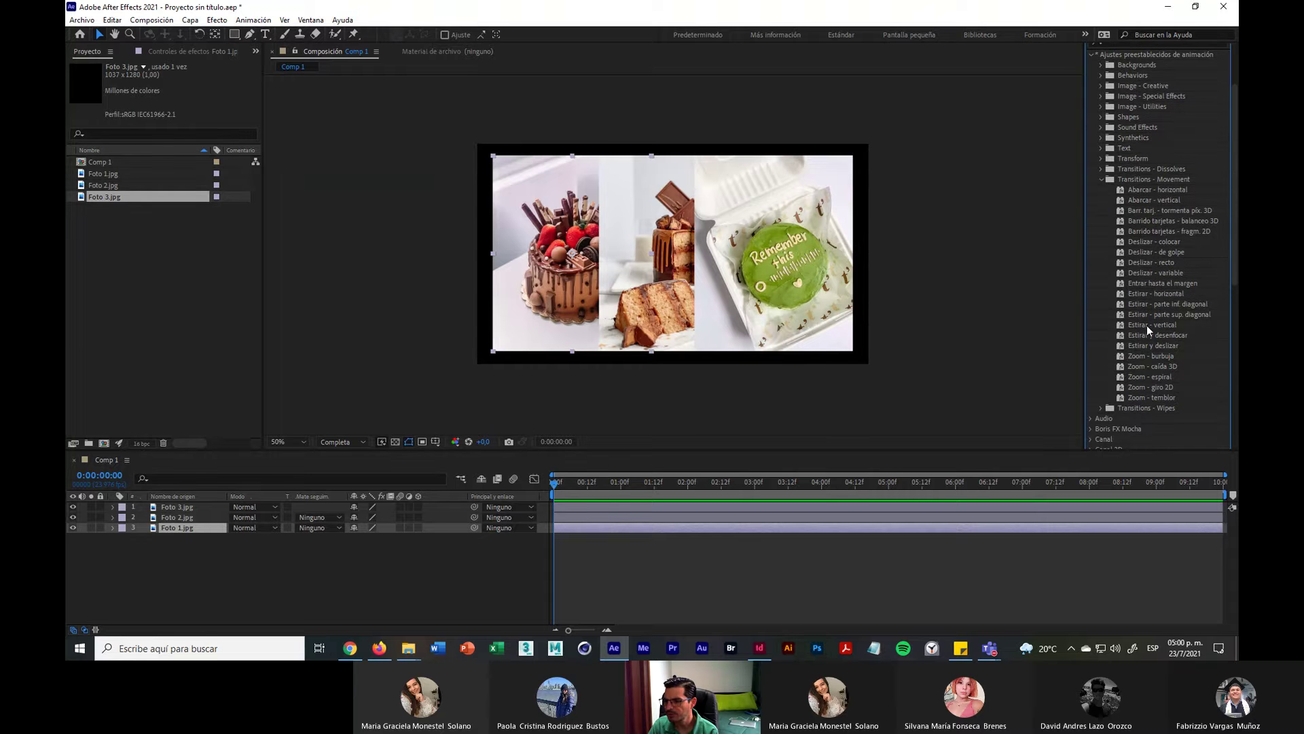
{"action": "left_click", "coordinate": [1121, 388]}
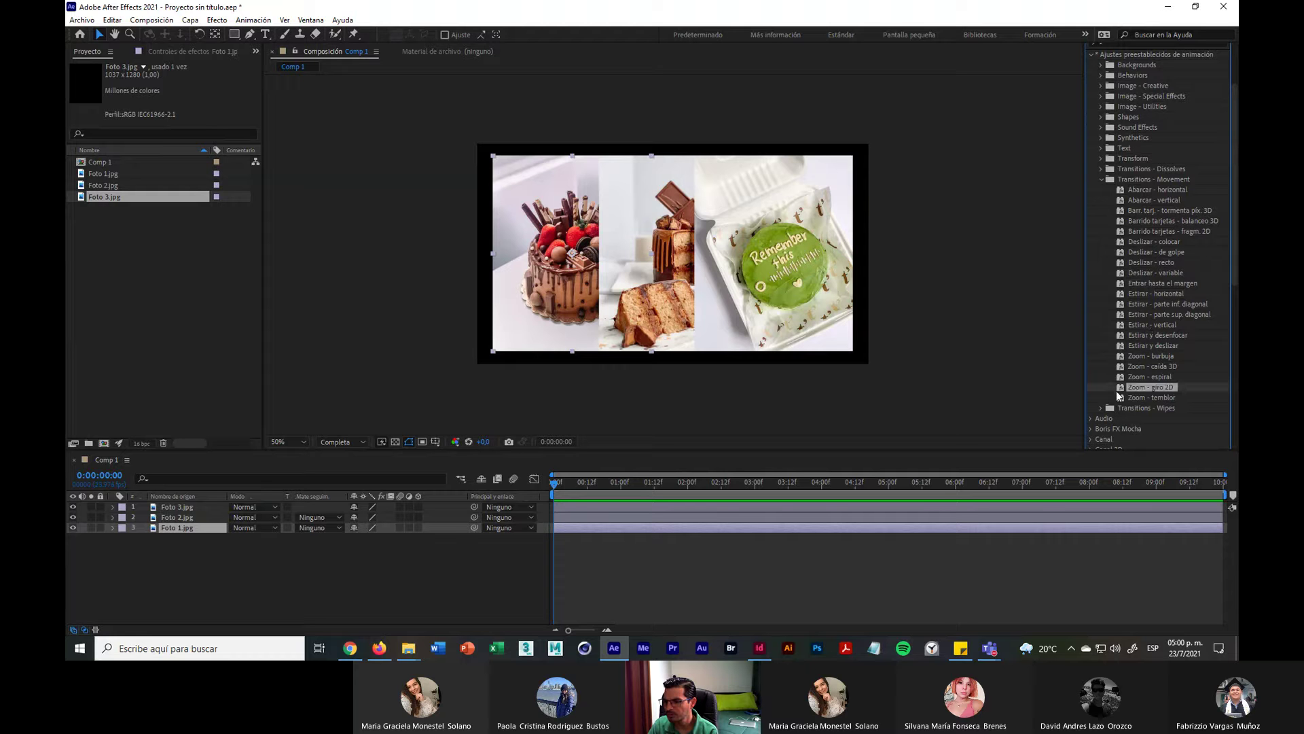
{"action": "left_click_drag", "start_coordinate": [1120, 390], "coordinate": [445, 377]}
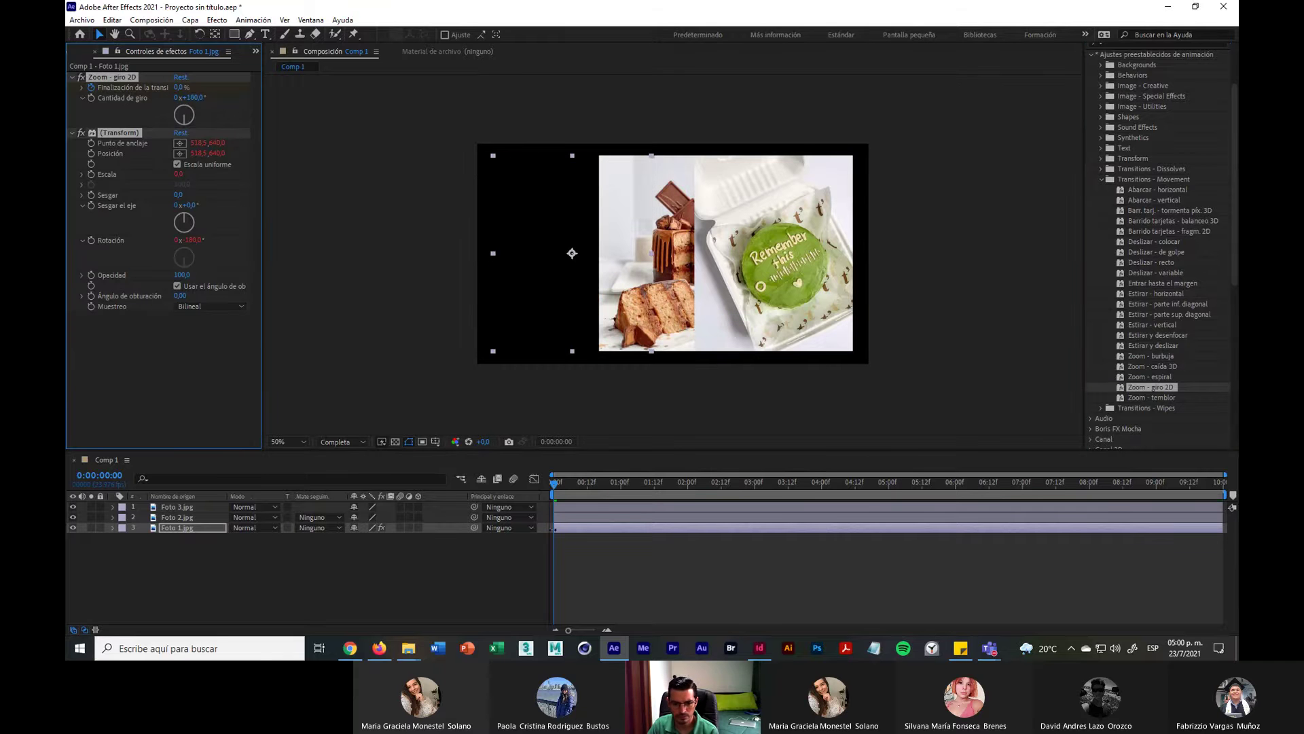
Step: Preview the spinning zoom transition of Foto 1.jpg from the start of the composition
{"action": "key", "text": "space"}
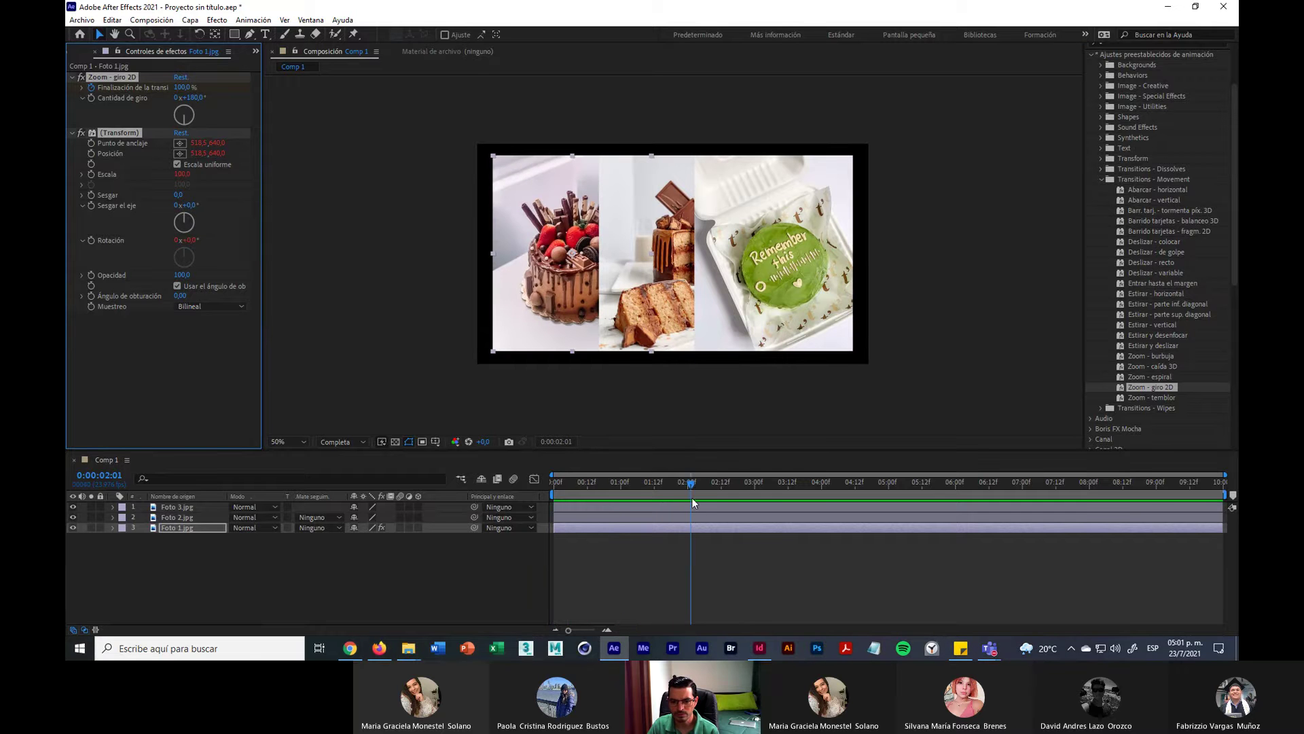
{"action": "left_click", "coordinate": [534, 500]}
{"action": "key", "text": "space"}
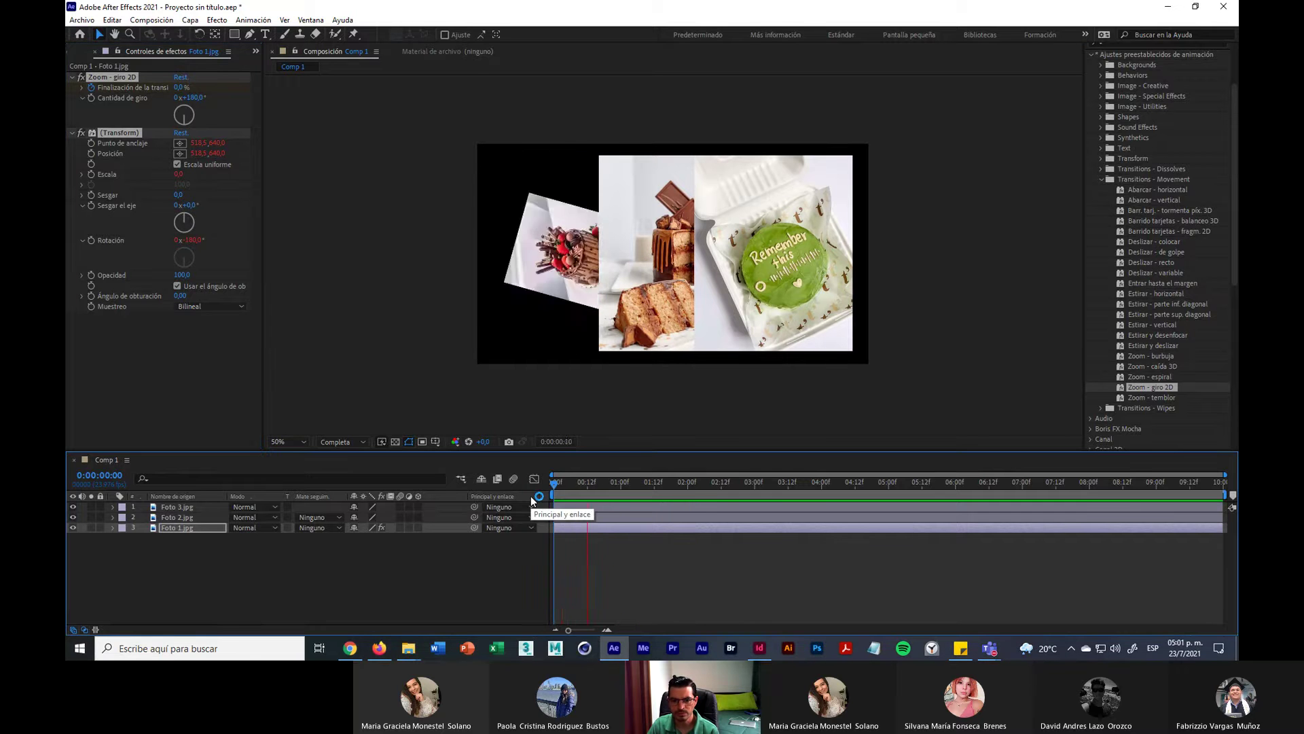
{"action": "key", "text": "space"}
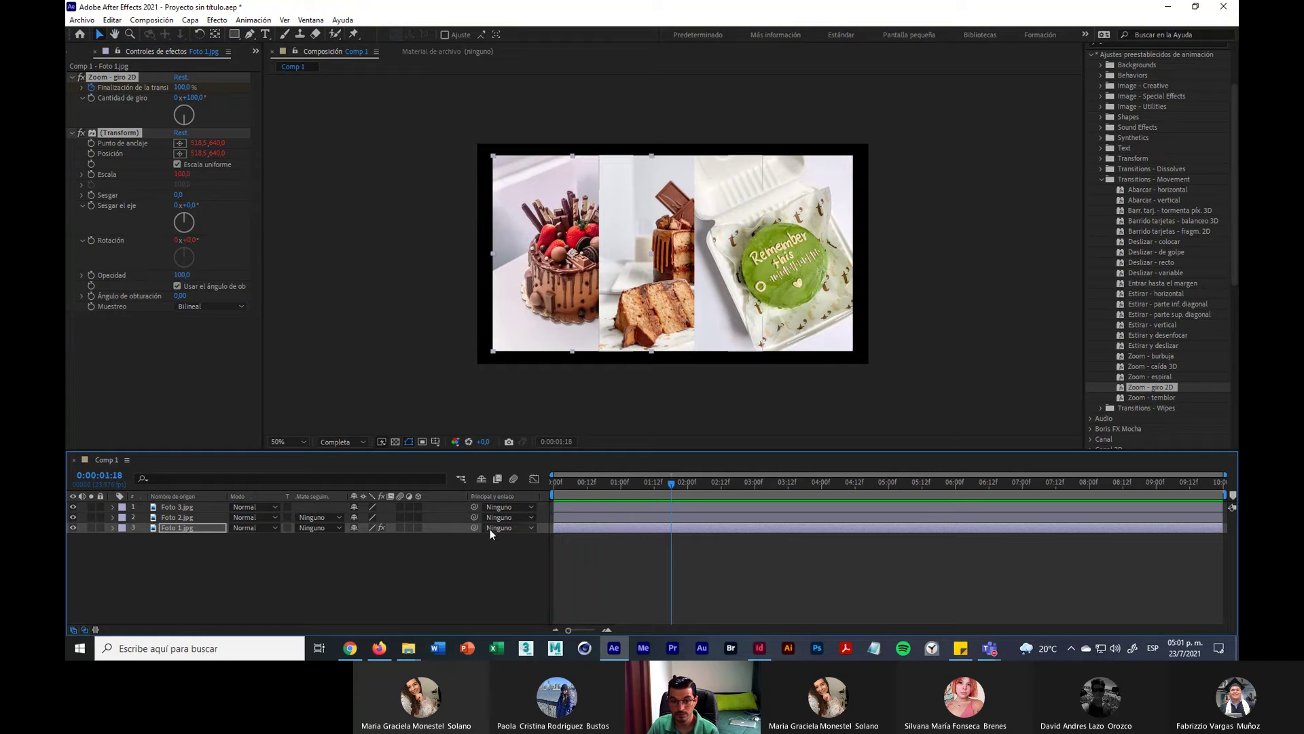
Step: Apply the Zoom - espiral transition preset to the Foto 2.jpg layer at 0:00:01:18
{"action": "left_click", "coordinate": [178, 518]}
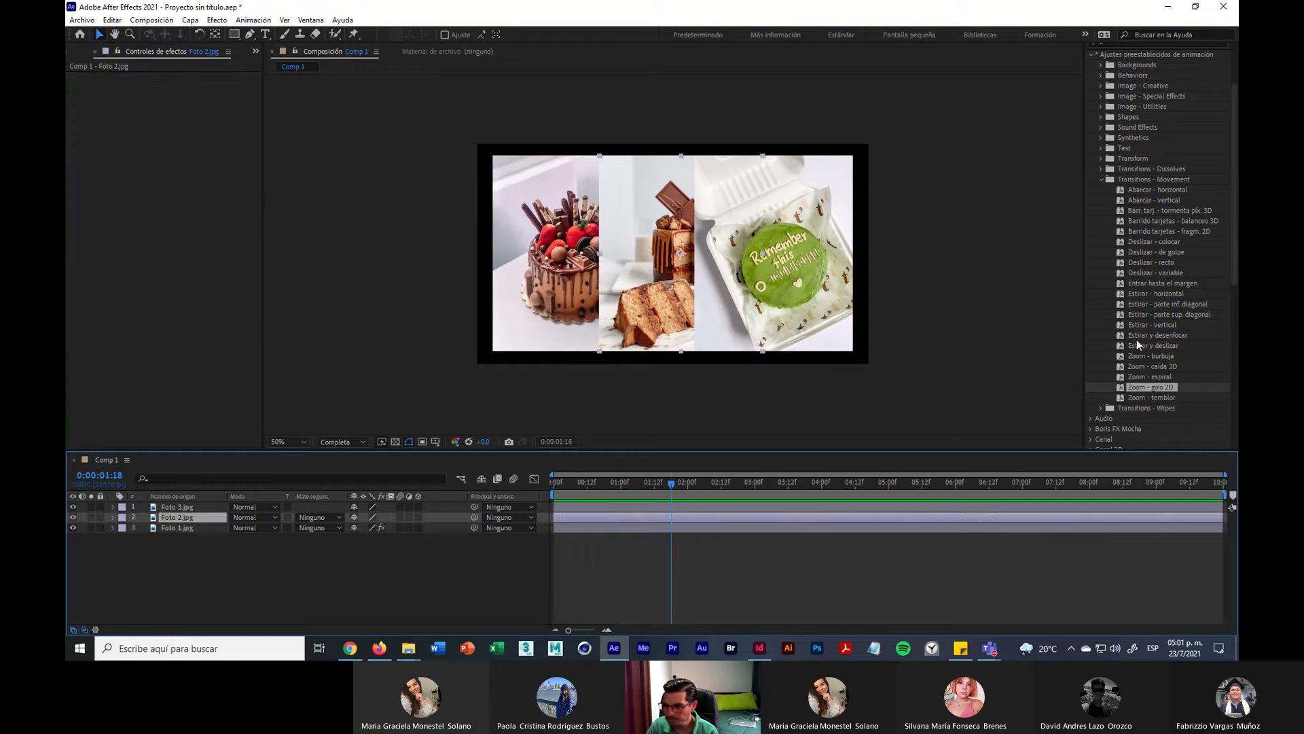
{"action": "left_click", "coordinate": [659, 286]}
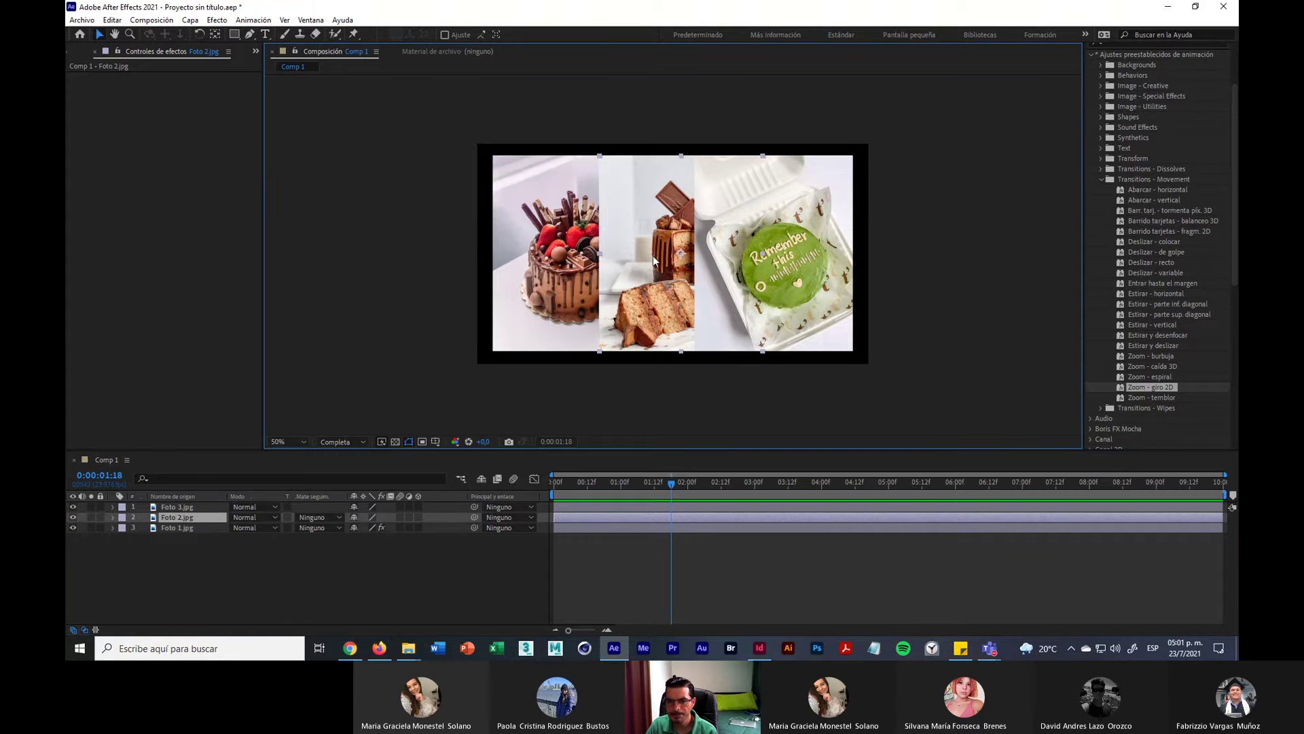
{"action": "left_click", "coordinate": [1163, 377]}
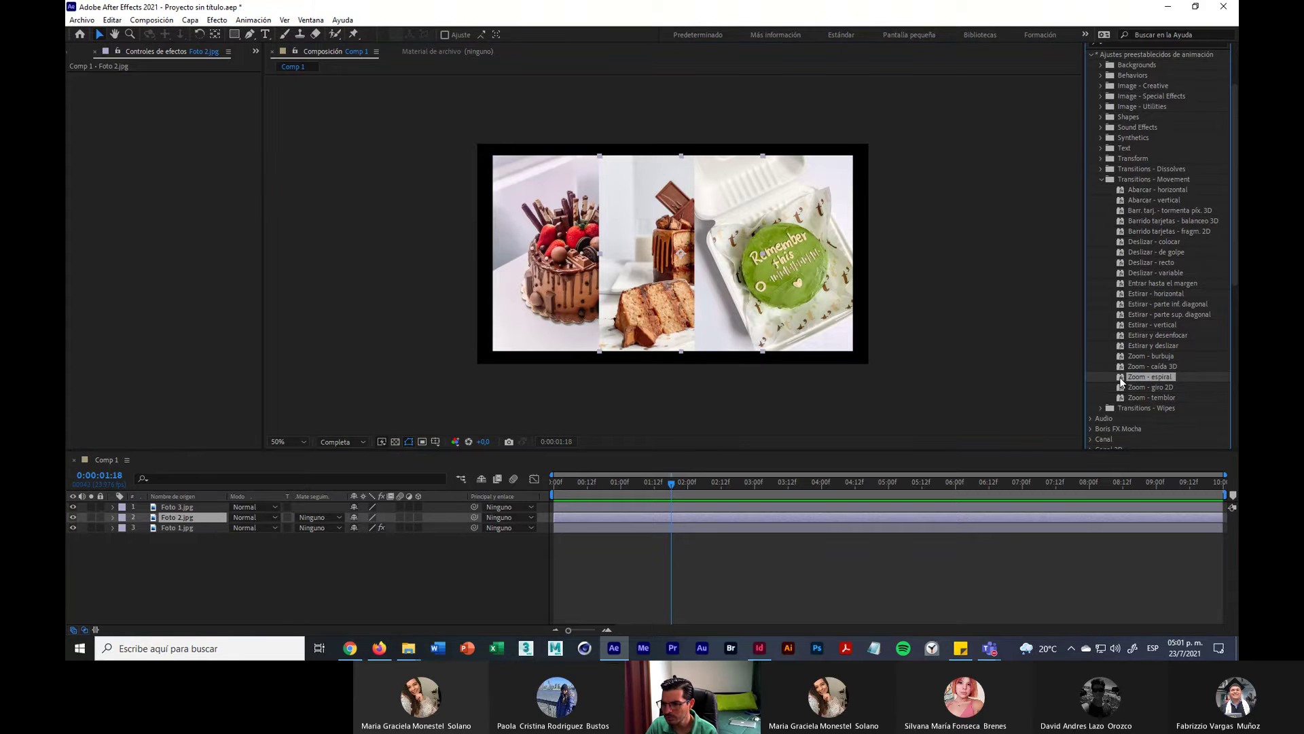
{"action": "left_click_drag", "start_coordinate": [1121, 382], "coordinate": [647, 266]}
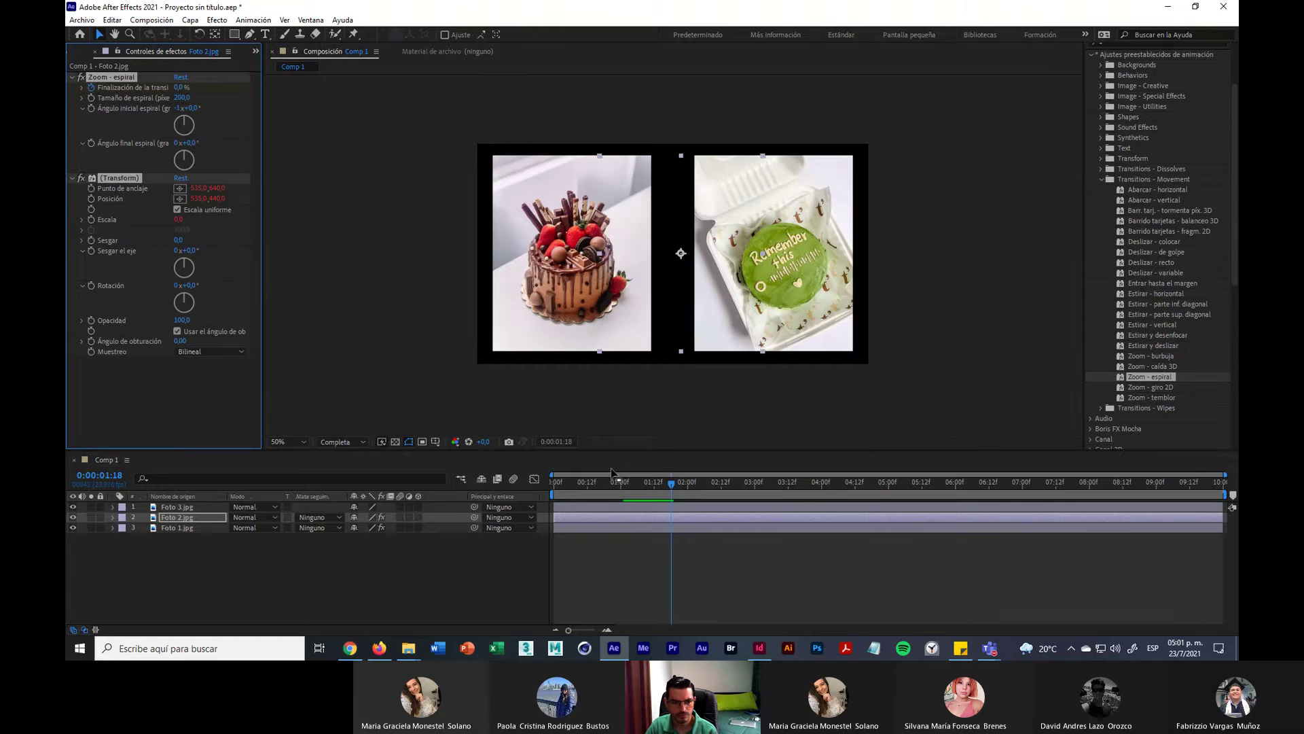
Step: Play the composition from the start to check the transitions of Foto 1 and Foto 2
{"action": "left_click_drag", "start_coordinate": [671, 483], "coordinate": [553, 483]}
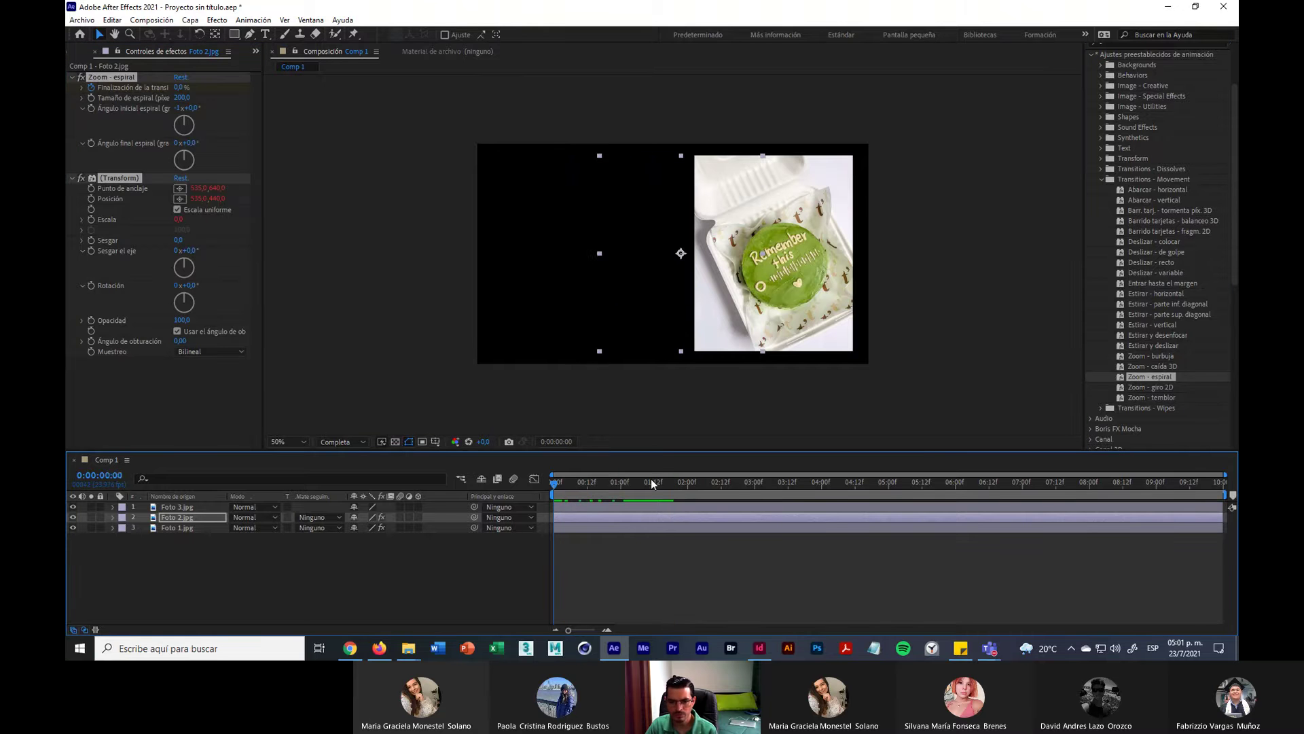
{"action": "key", "text": "space"}
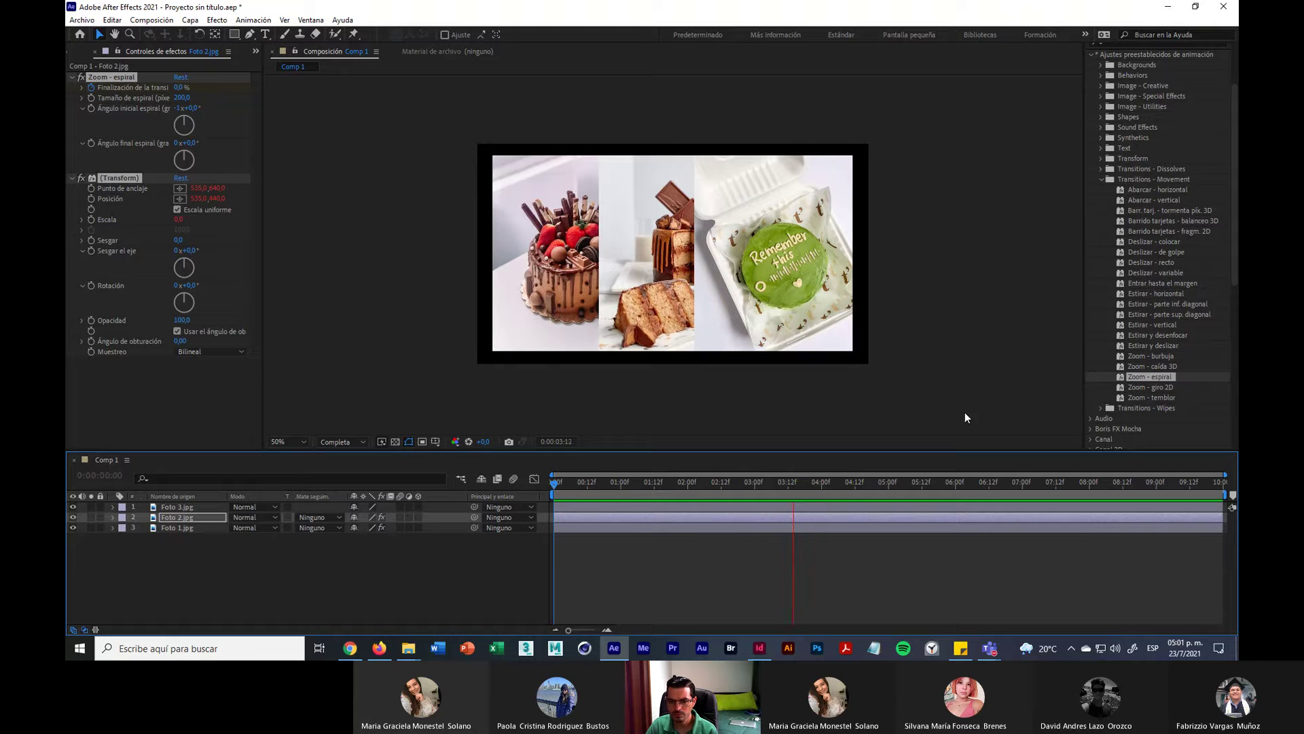
{"action": "key", "text": "space"}
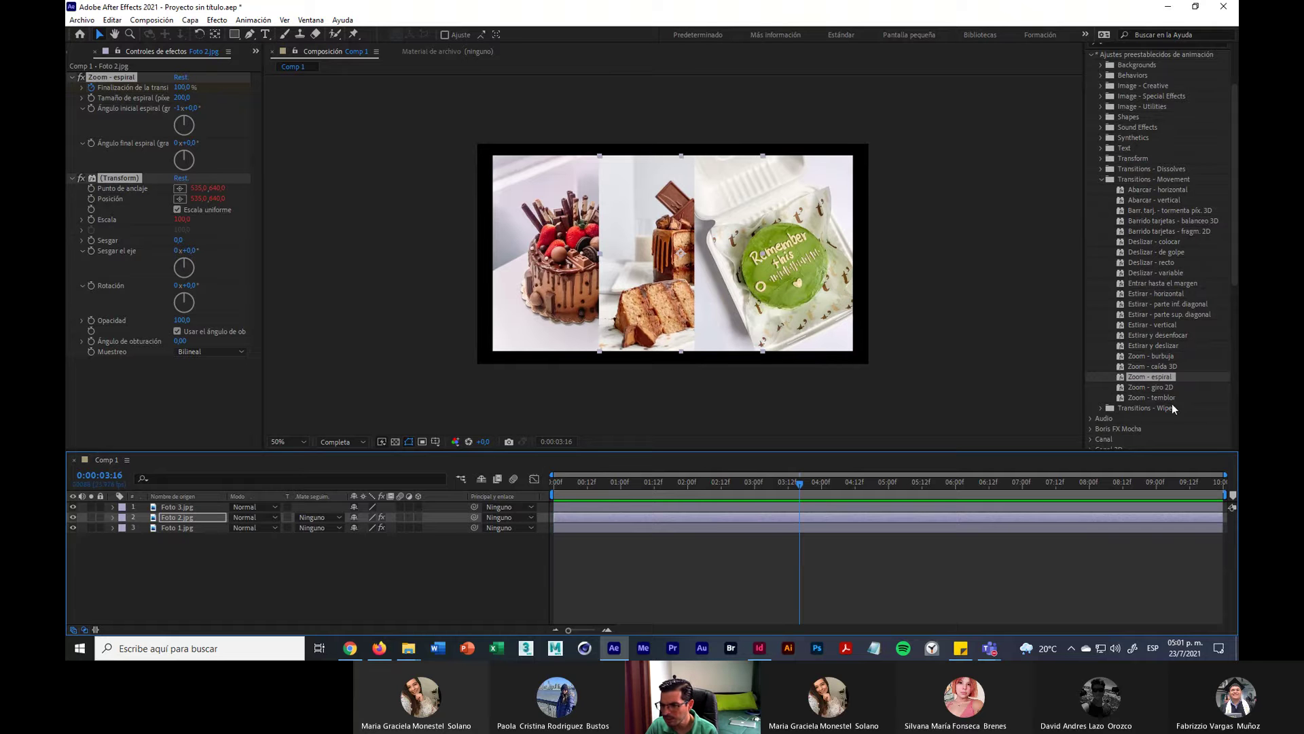
Step: Apply the Zoom - caída 3D transition preset to the Foto 3.jpg layer at 0:00:04:12
{"action": "left_click", "coordinate": [781, 306]}
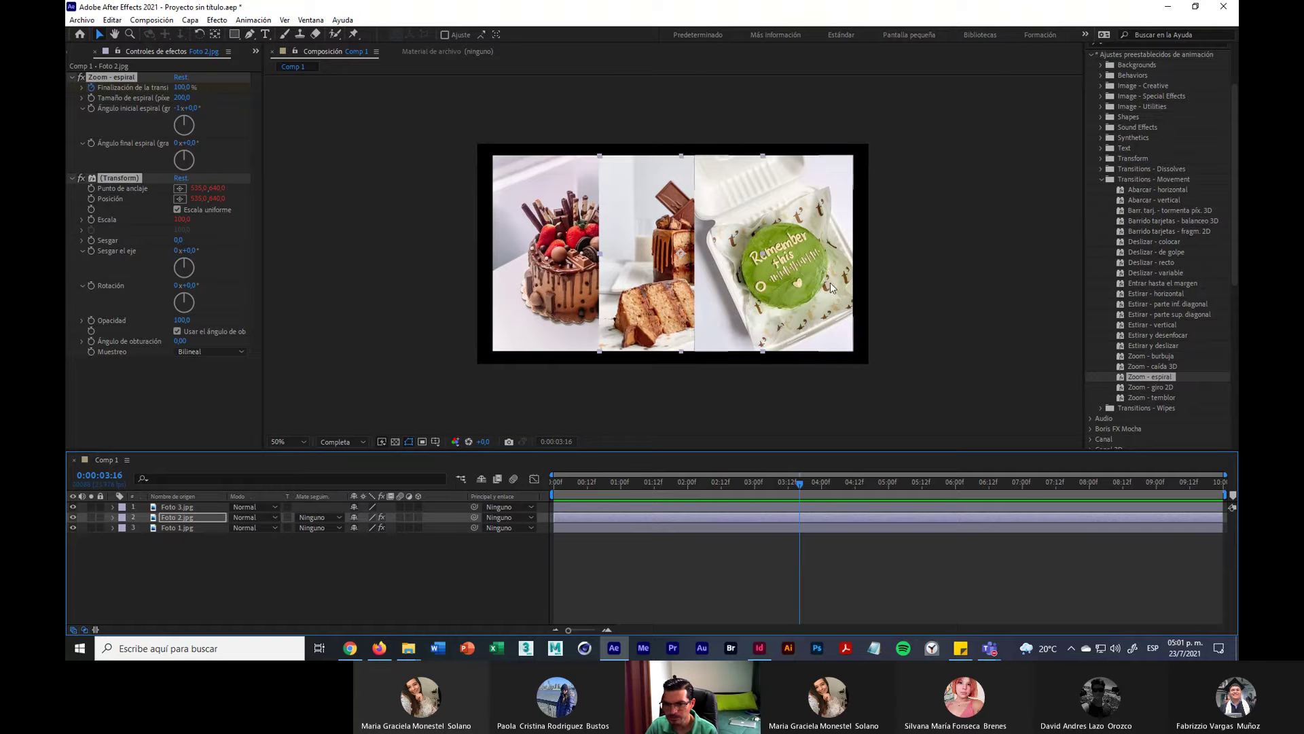
{"action": "left_click", "coordinate": [1161, 369]}
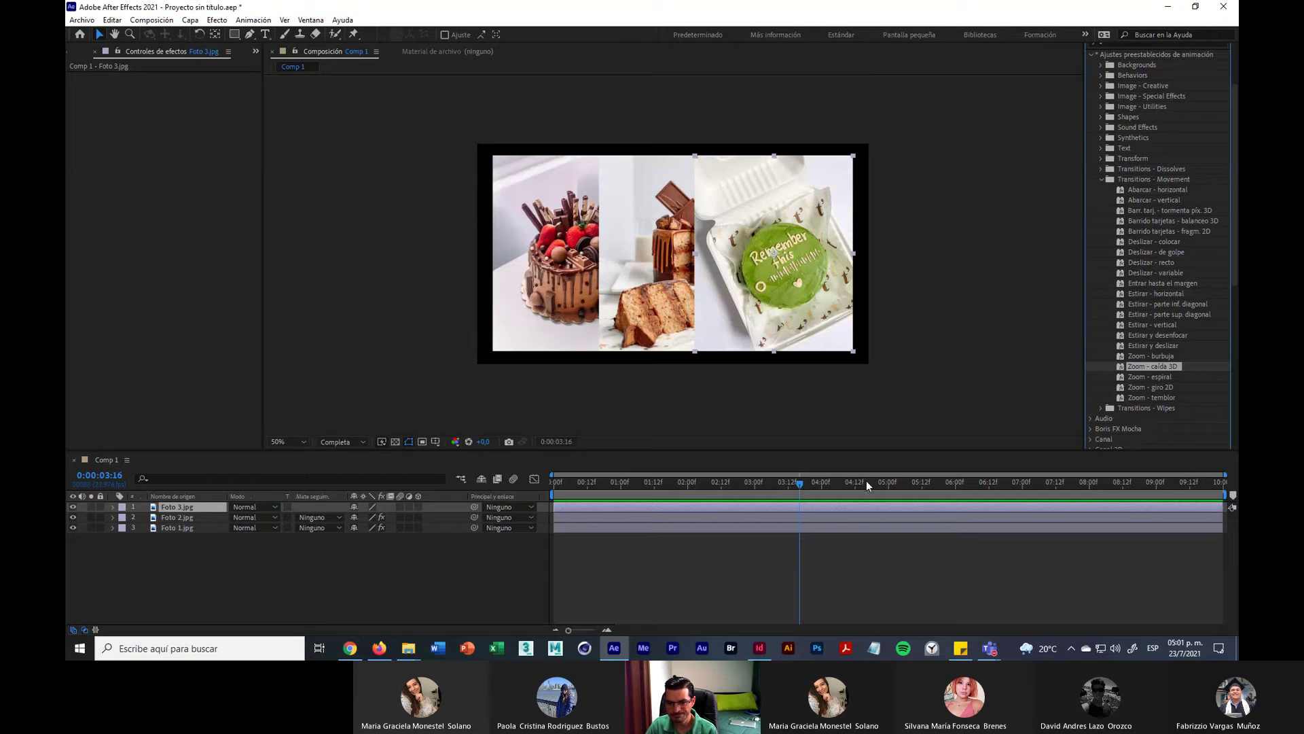
{"action": "left_click_drag", "start_coordinate": [799, 484], "coordinate": [483, 476]}
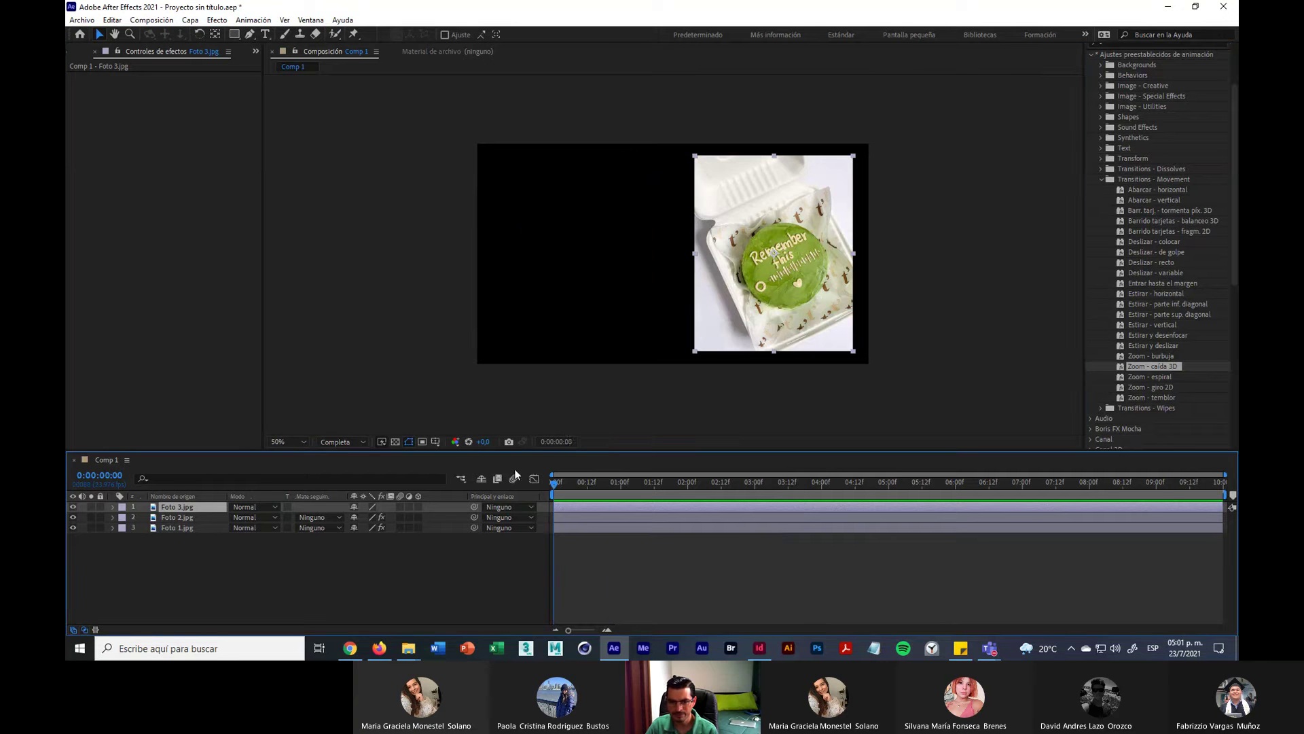
{"action": "key", "text": "space"}
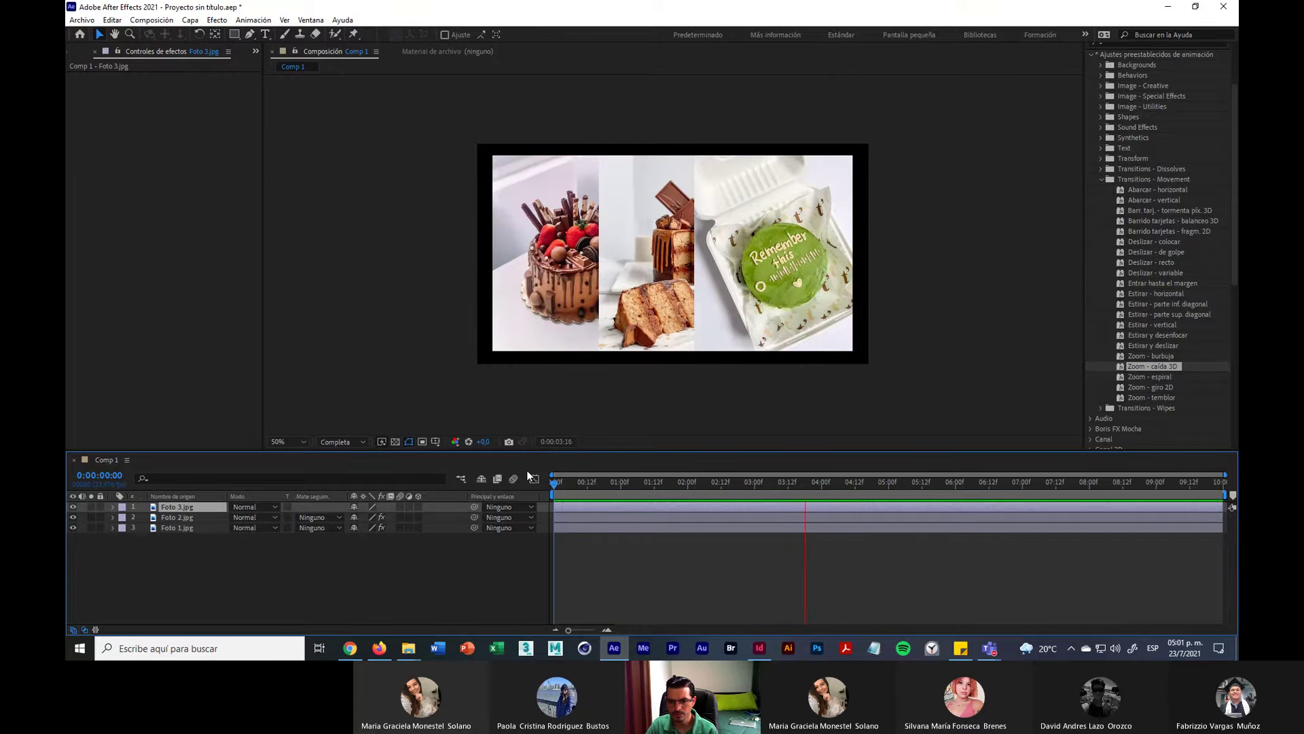
{"action": "key", "text": "space"}
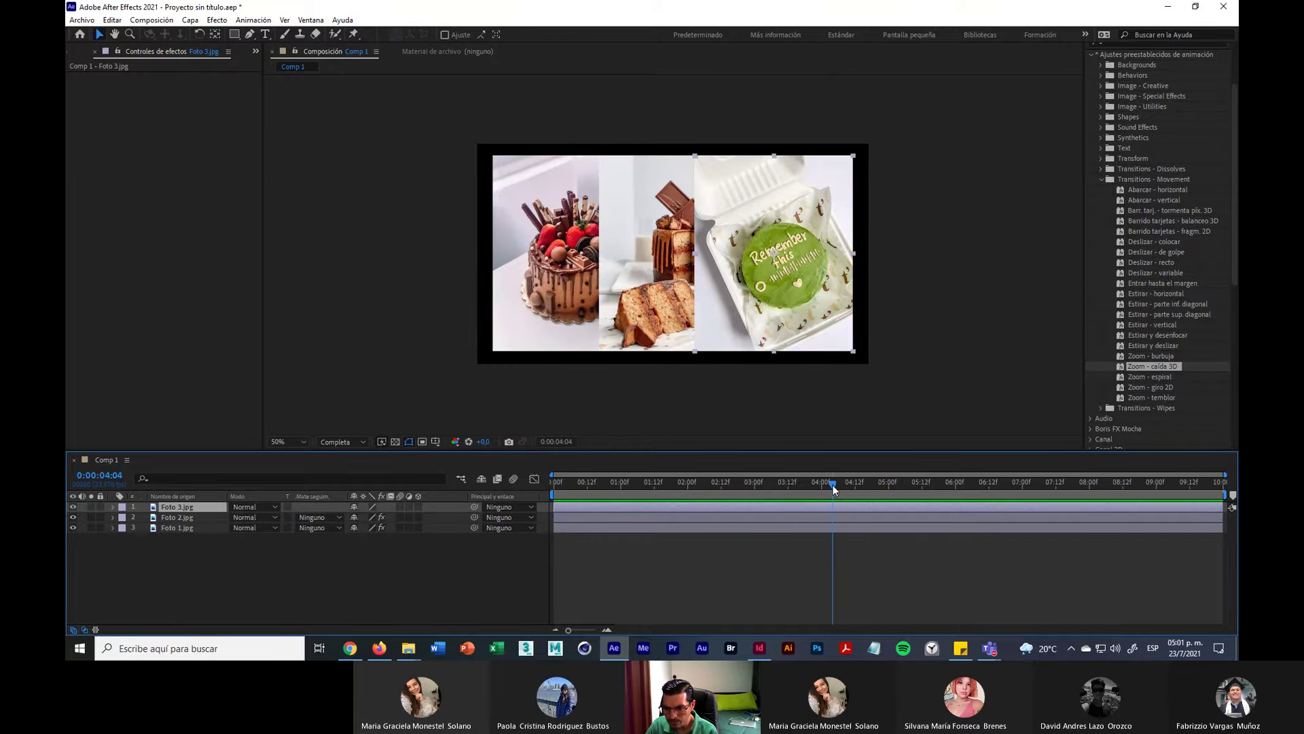
{"action": "left_click_drag", "start_coordinate": [833, 484], "coordinate": [855, 484]}
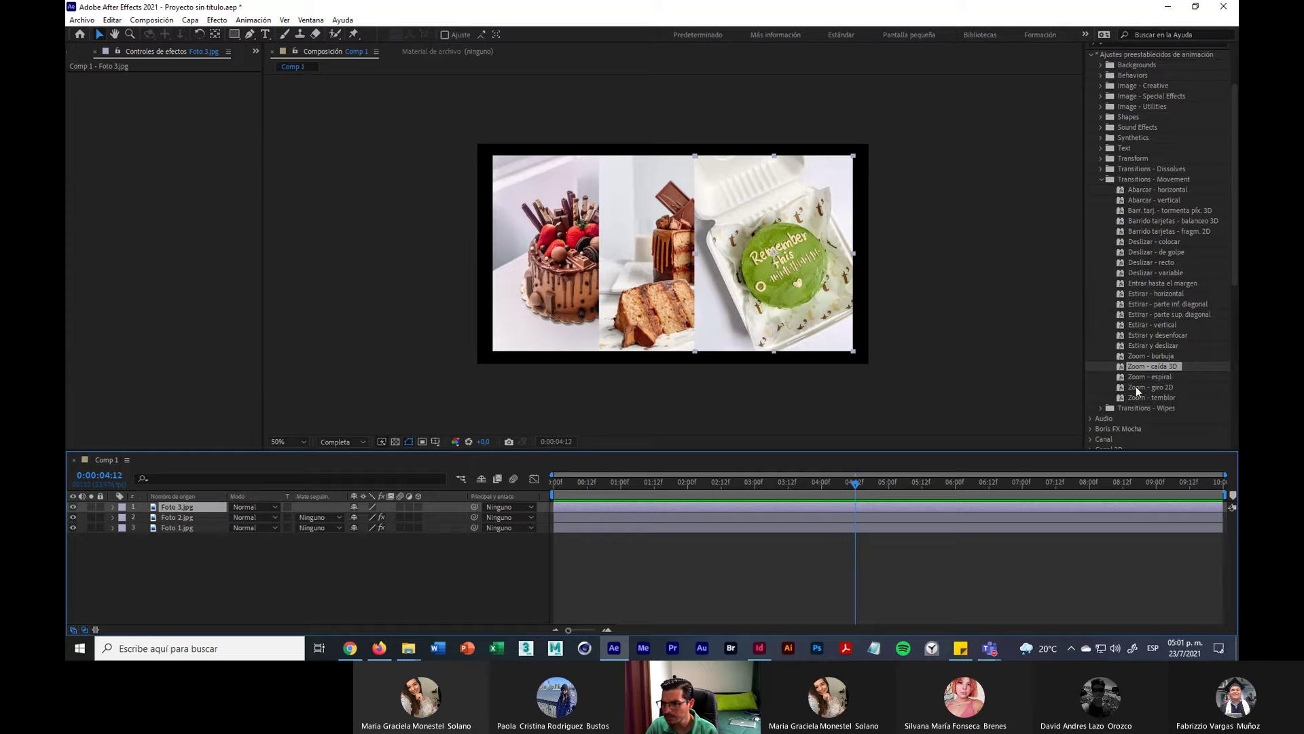
{"action": "left_click", "coordinate": [772, 276]}
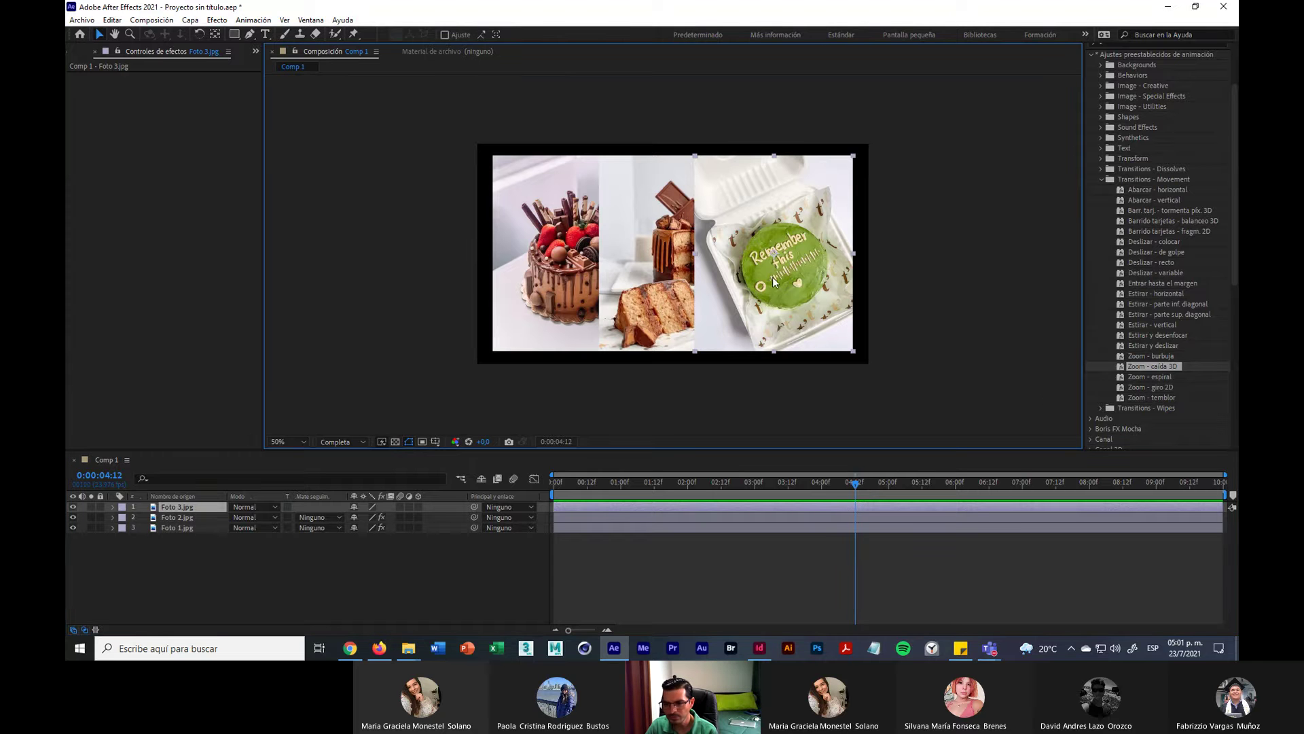
{"action": "left_click_drag", "start_coordinate": [1121, 366], "coordinate": [781, 295]}
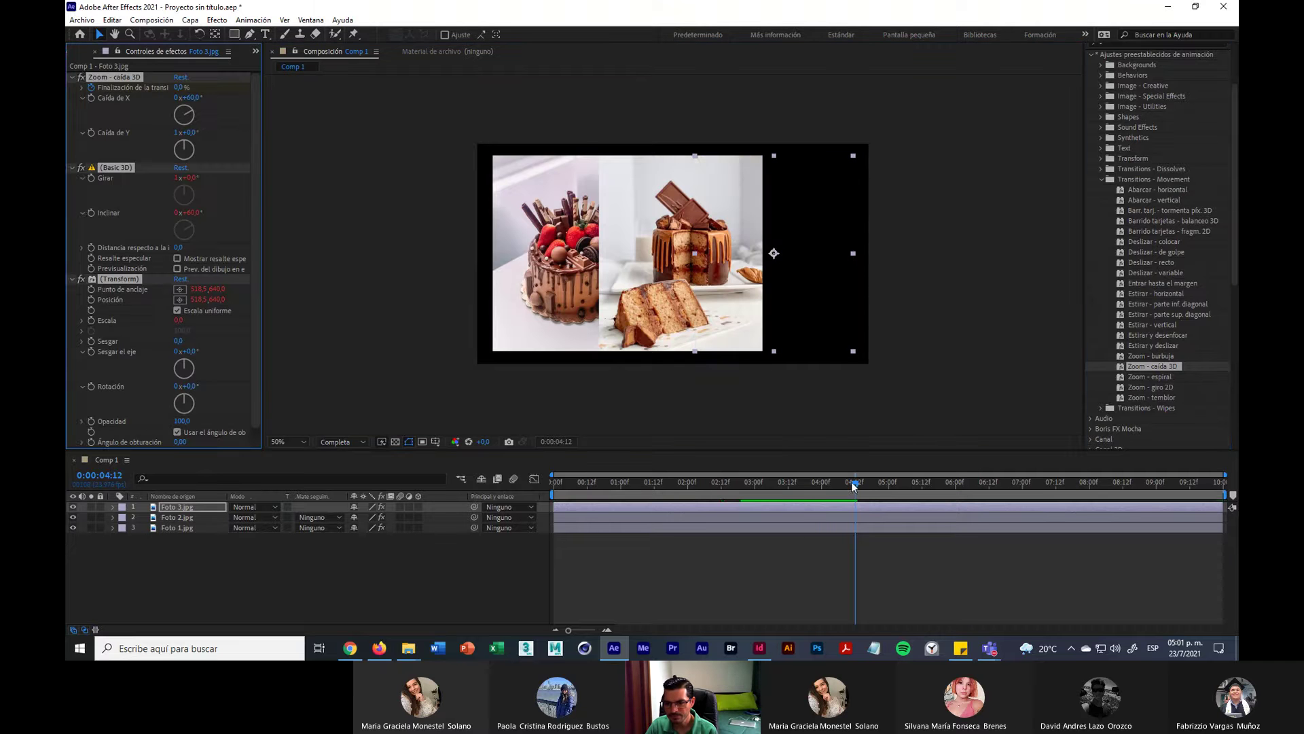
Step: Play the composition from the start to check the entrance transitions of all three photos
{"action": "left_click_drag", "start_coordinate": [854, 485], "coordinate": [554, 482]}
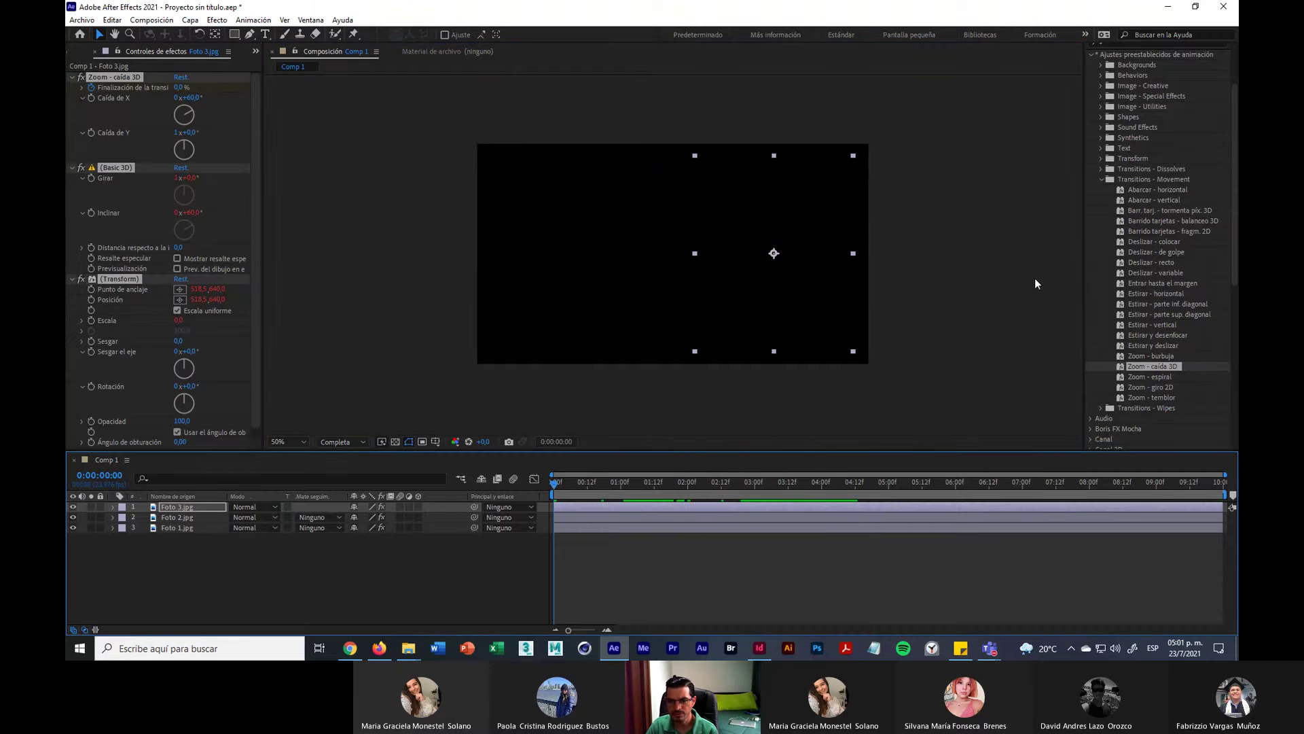
{"action": "key", "text": "space"}
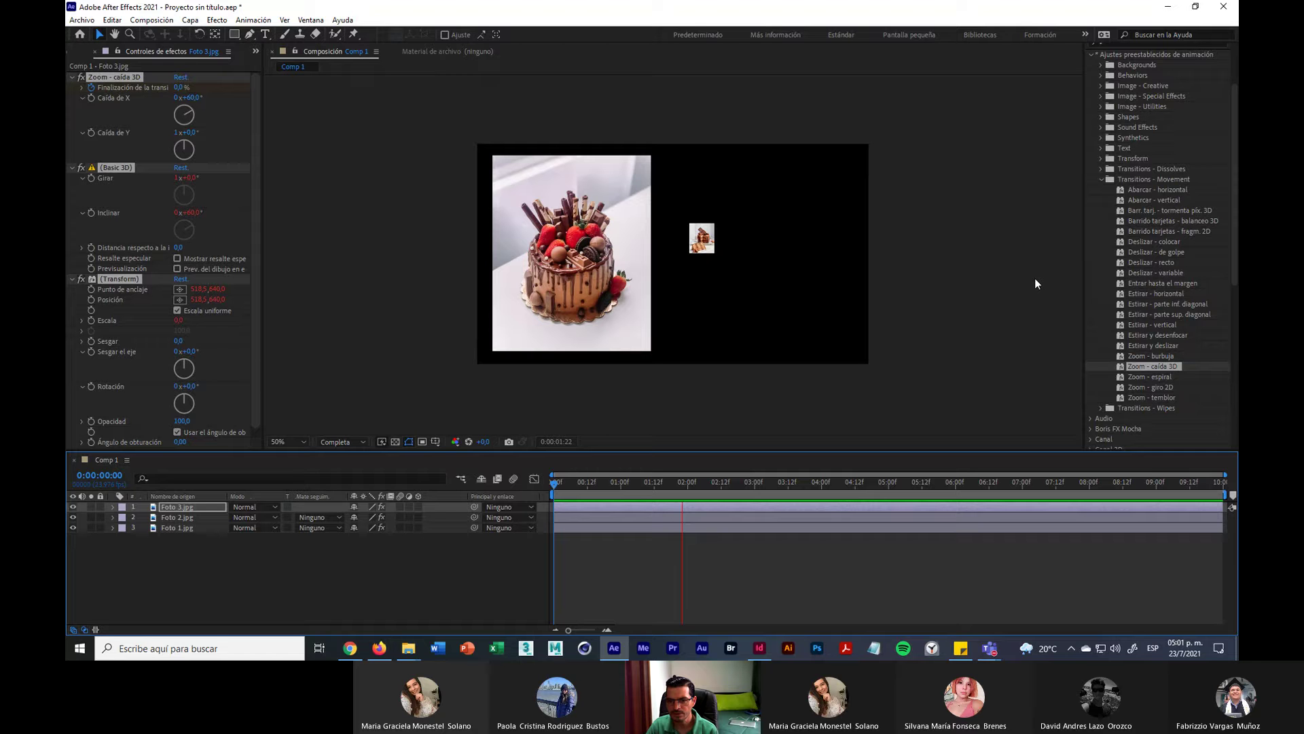
{"action": "key", "text": "space"}
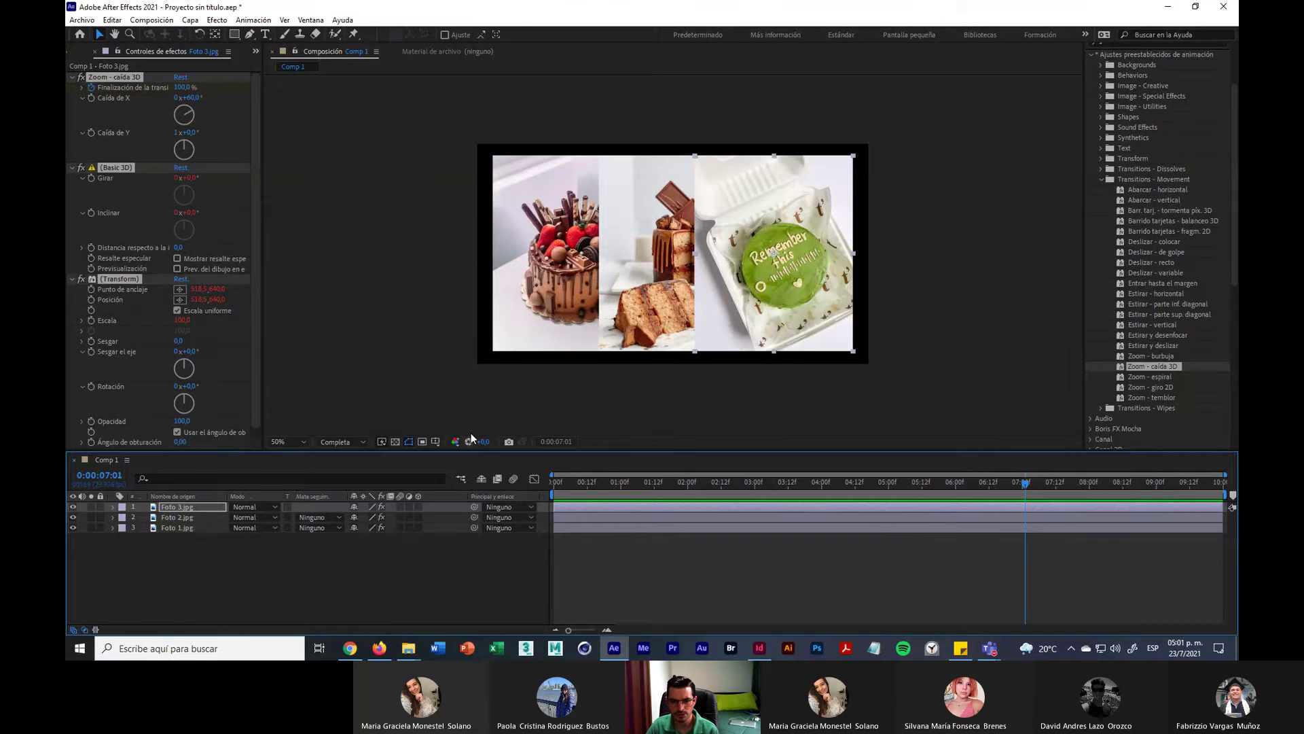
{"action": "left_click", "coordinate": [492, 398]}
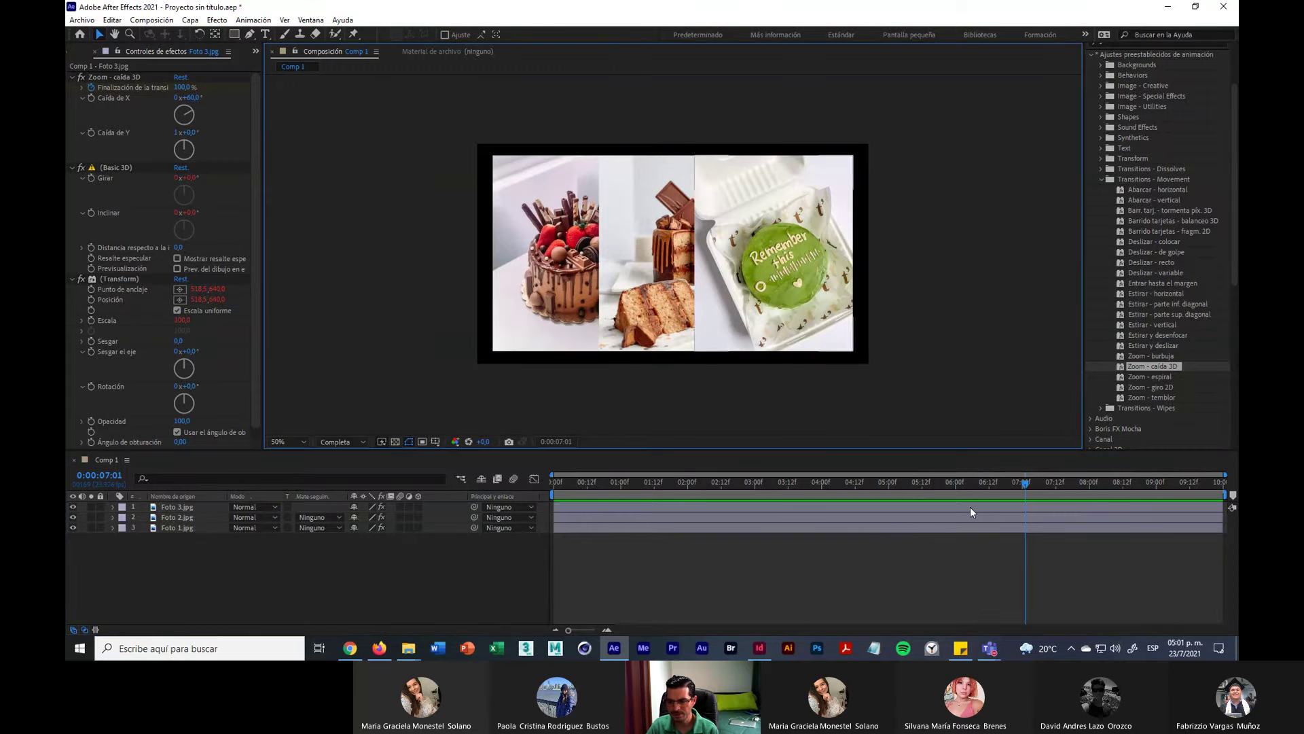
Step: Undo the transition presets applied to Foto 3.jpg, Foto 2.jpg and Foto 1.jpg
{"action": "key", "text": "ctrl+z"}
{"action": "key", "text": "ctrl+z"}
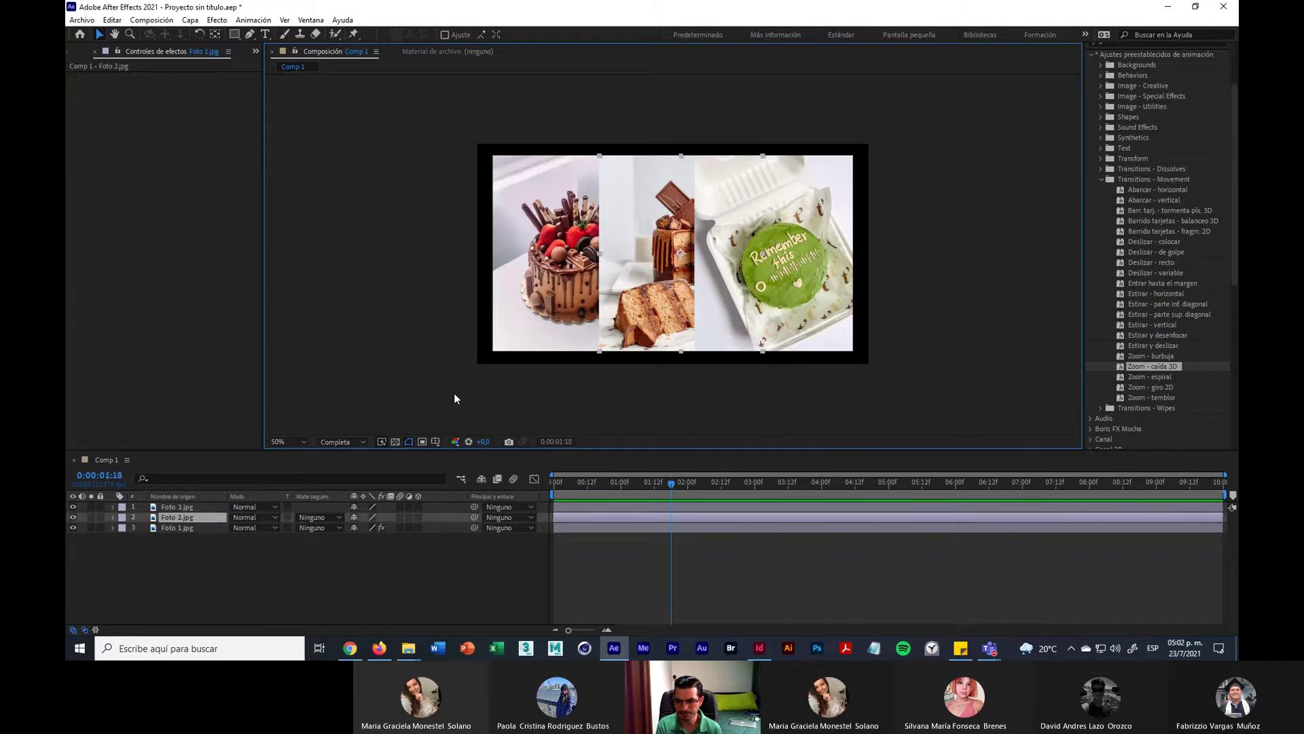
{"action": "key", "text": "ctrl+z"}
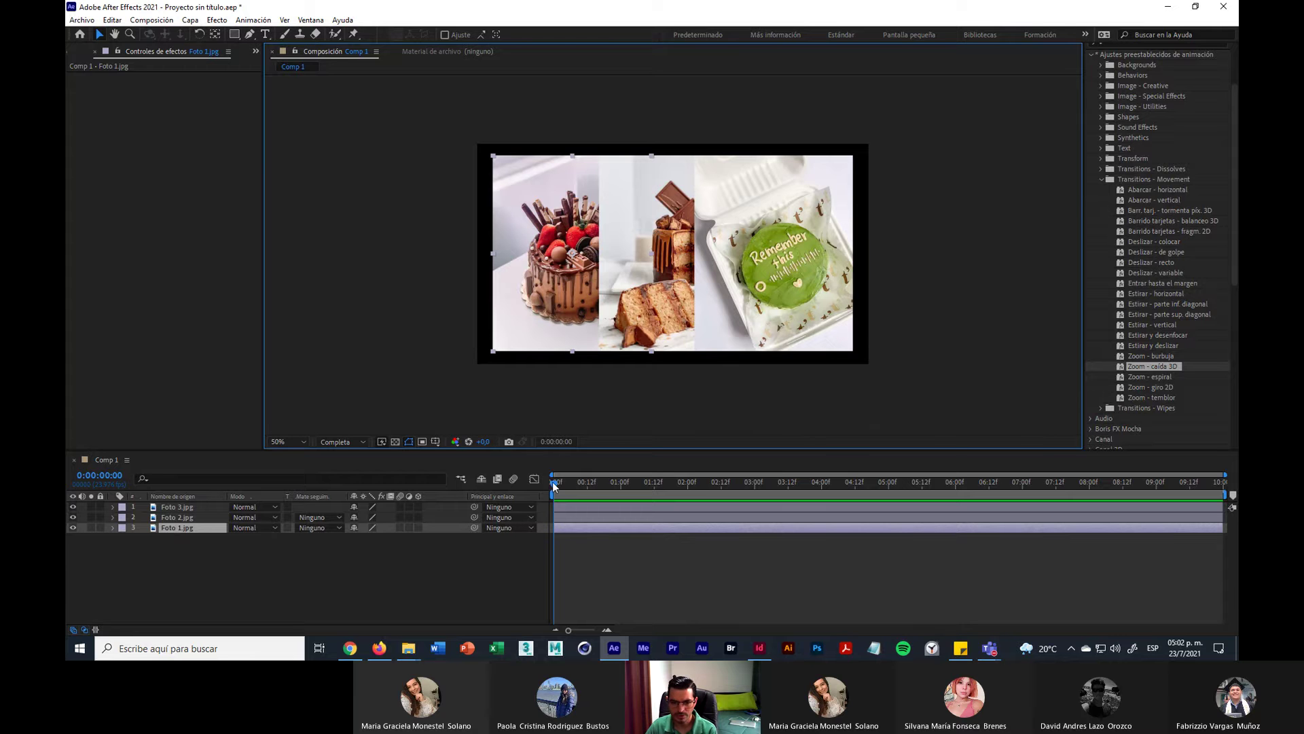
Step: Apply the Zoom - caída 3D transition preset to Foto 1.jpg at 0:00:00:00 and preview it
{"action": "left_click_drag", "start_coordinate": [1123, 370], "coordinate": [677, 400]}
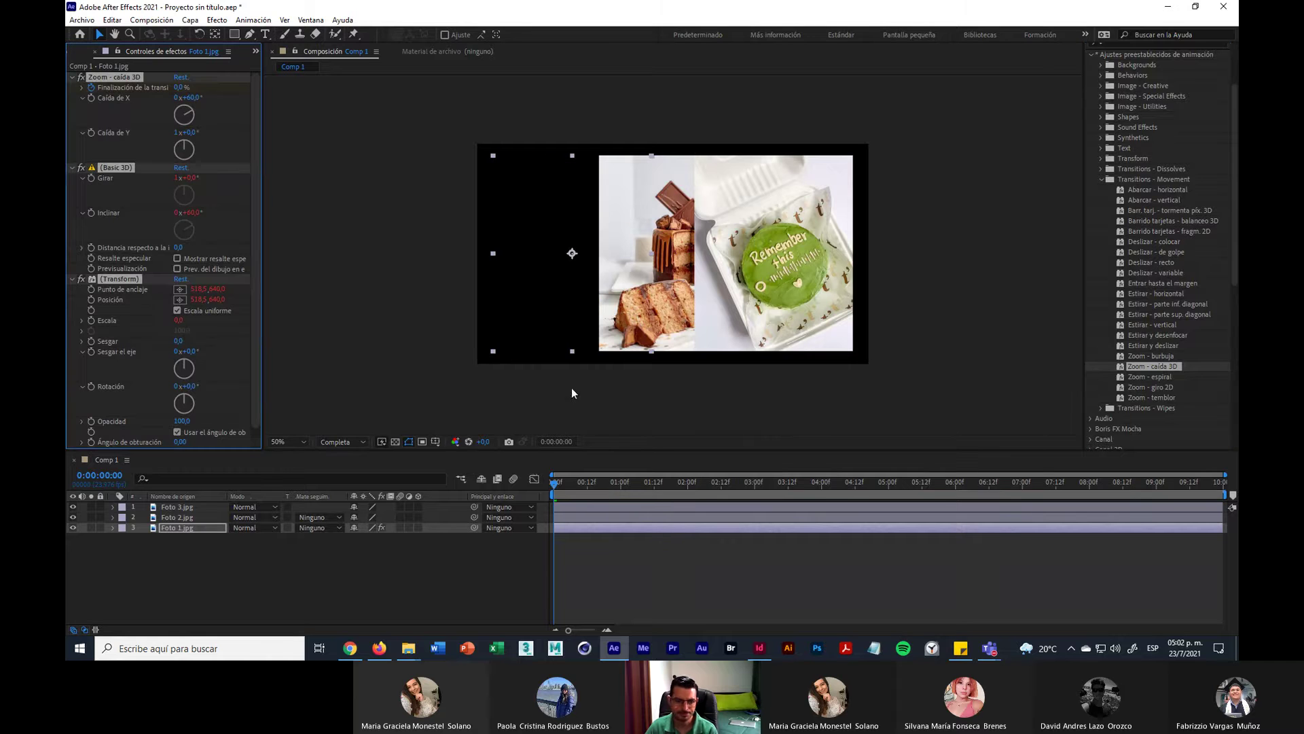
{"action": "key", "text": "space"}
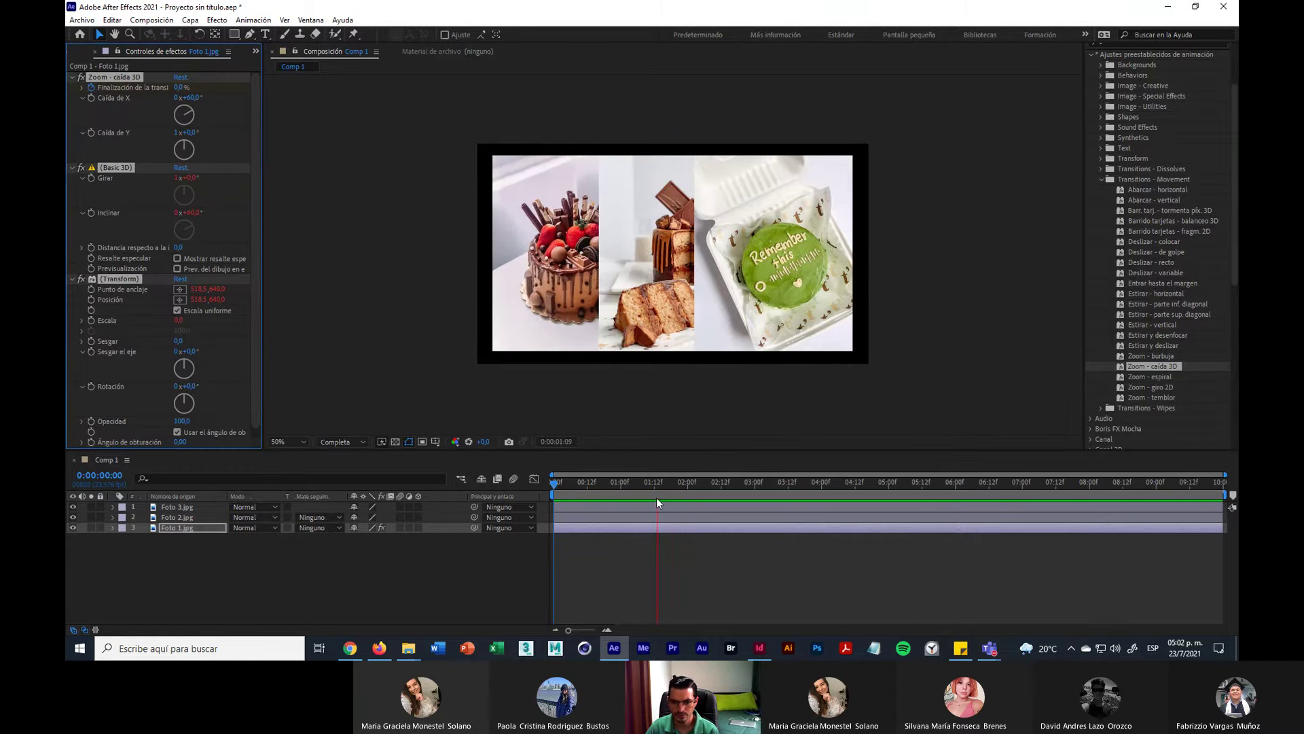
{"action": "mouse_move", "coordinate": [671, 484]}
{"action": "left_mouse_down"}
{"action": "mouse_move", "coordinate": [536, 495]}
{"action": "mouse_move", "coordinate": [756, 500]}
{"action": "mouse_move", "coordinate": [554, 500]}
{"action": "mouse_move", "coordinate": [661, 504]}
{"action": "left_mouse_up"}
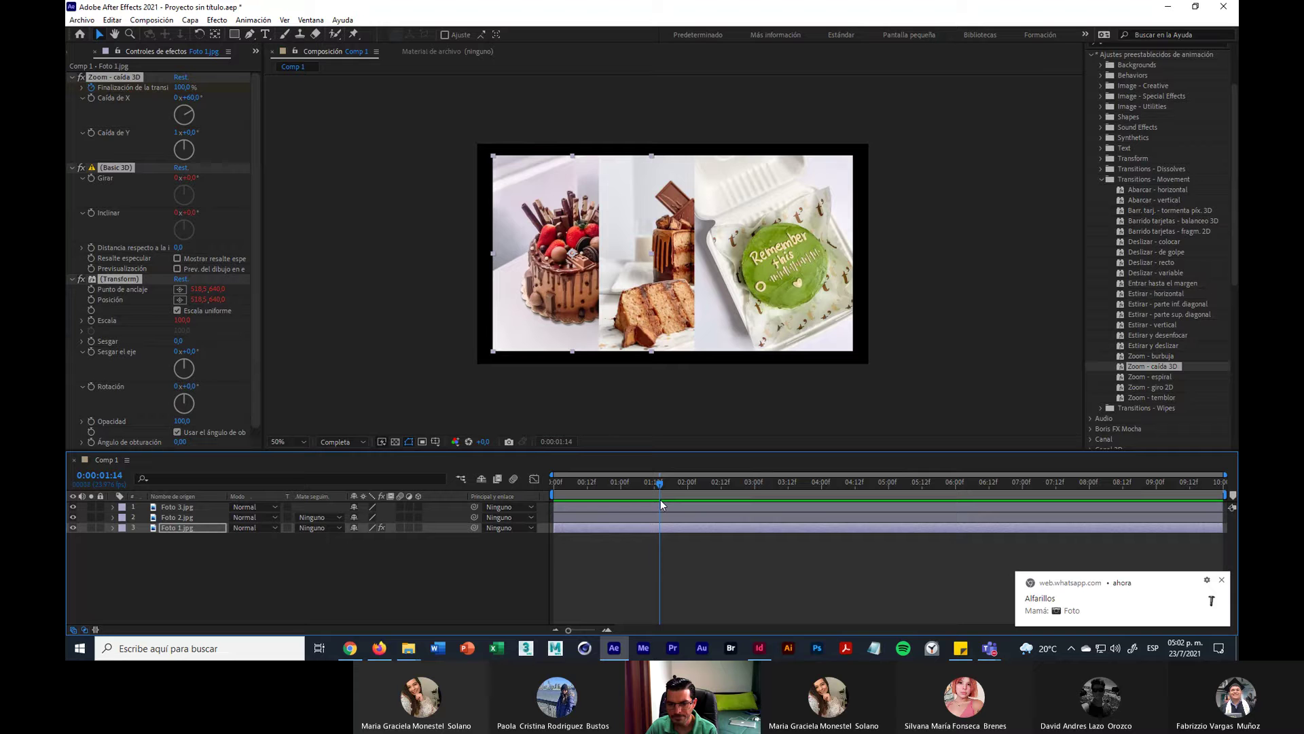
Step: Add a Position keyframe to the Foto 1.jpg layer at 0:00:03:00
{"action": "left_click_drag", "start_coordinate": [661, 501], "coordinate": [756, 512]}
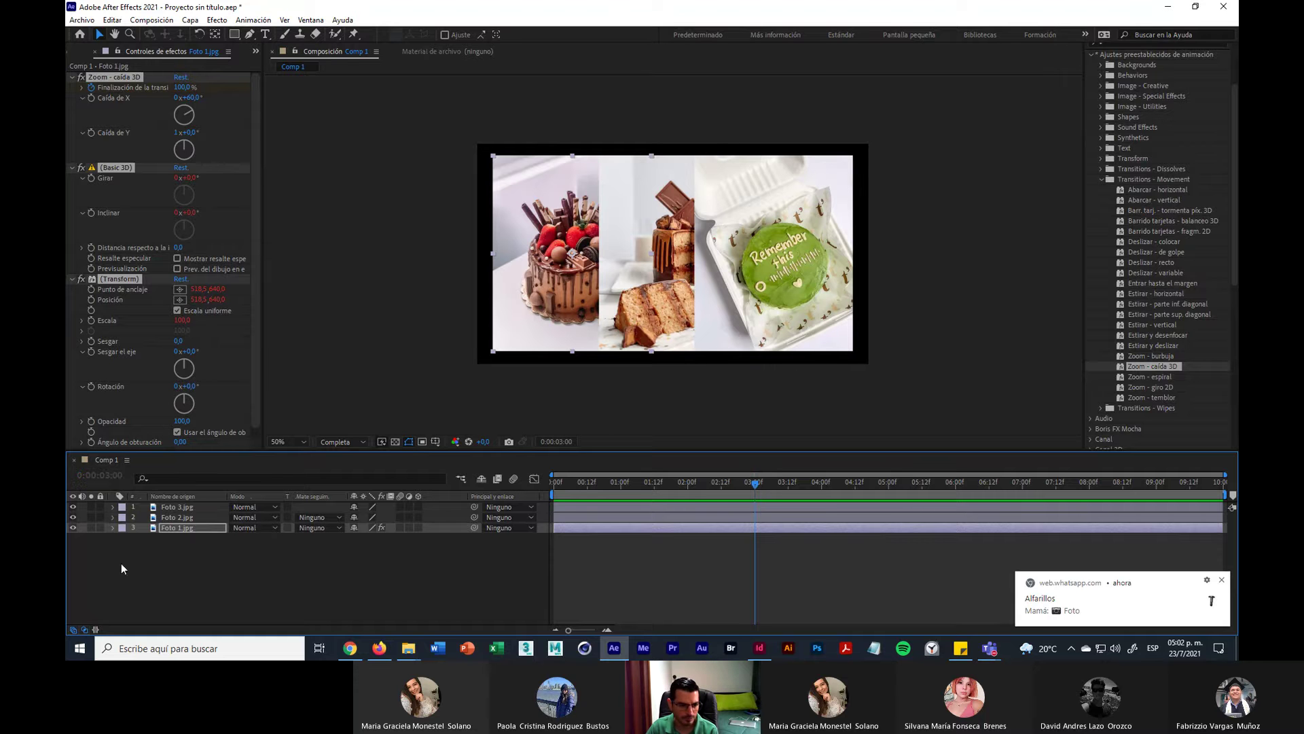
{"action": "left_click", "coordinate": [113, 528]}
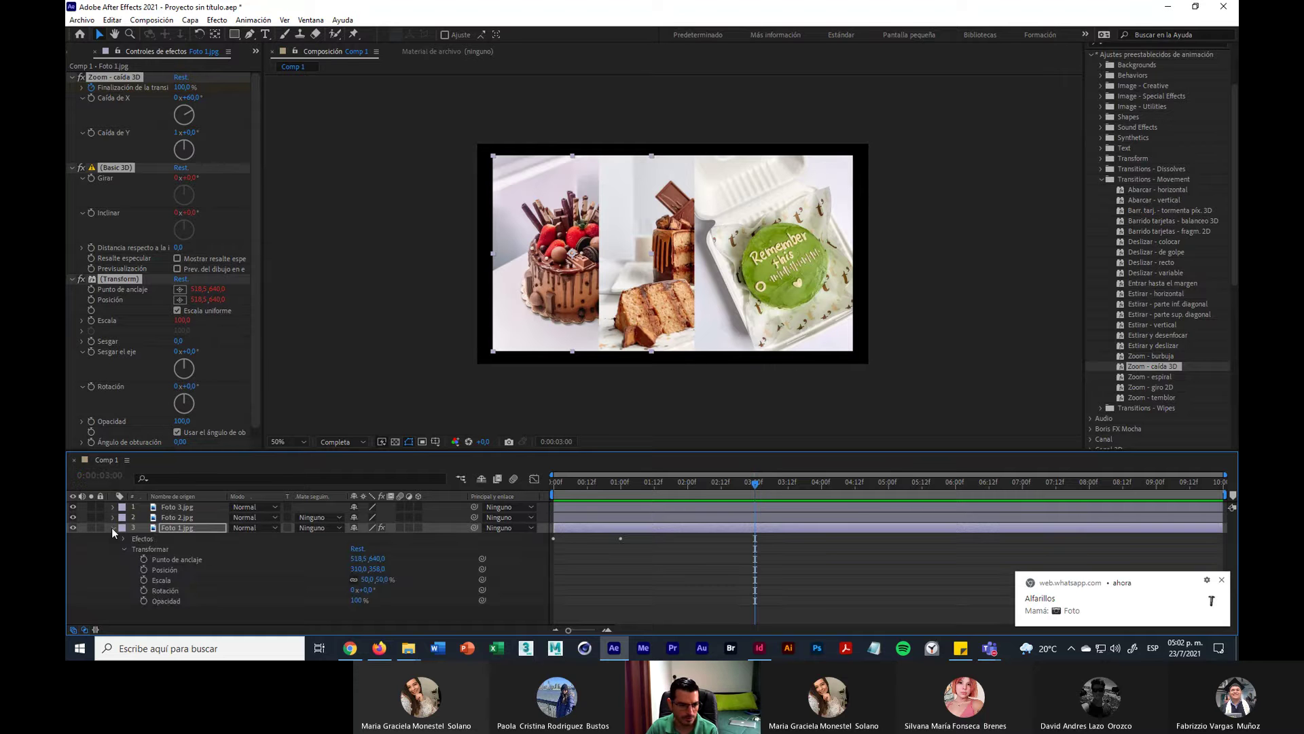
{"action": "left_click", "coordinate": [144, 568]}
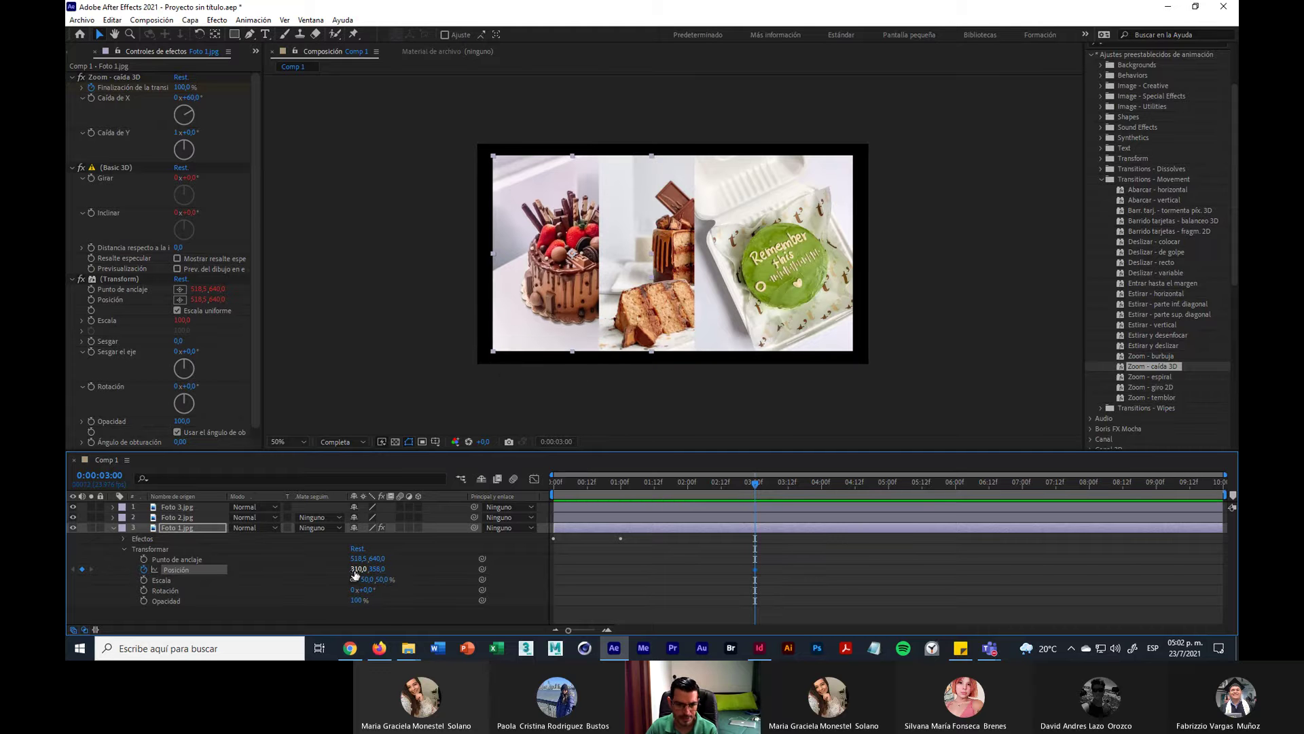
Step: Slide Foto 1.jpg horizontally past the frame's right edge at 0:00:04:00, setting its X position to about 1573
{"action": "left_click_drag", "start_coordinate": [355, 575], "coordinate": [1095, 536]}
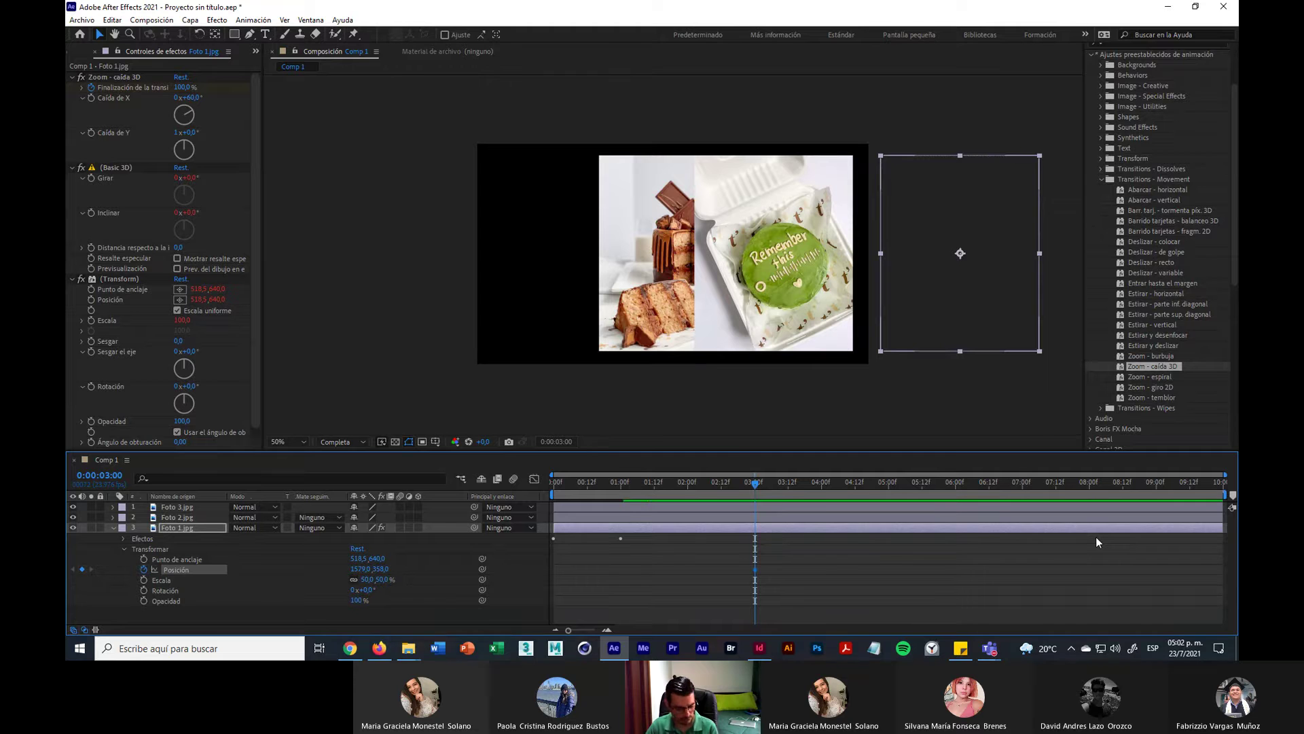
{"action": "key", "text": "ctrl+z"}
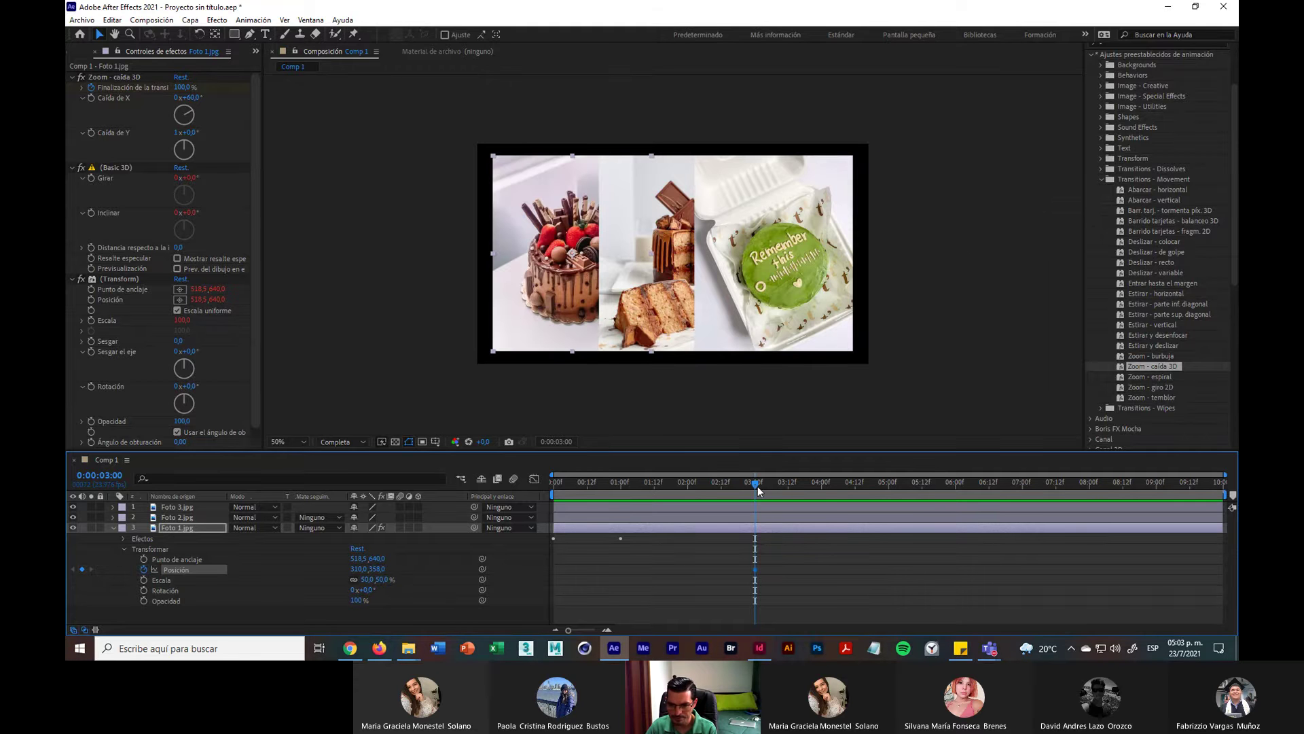
{"action": "left_click_drag", "start_coordinate": [756, 484], "coordinate": [822, 484]}
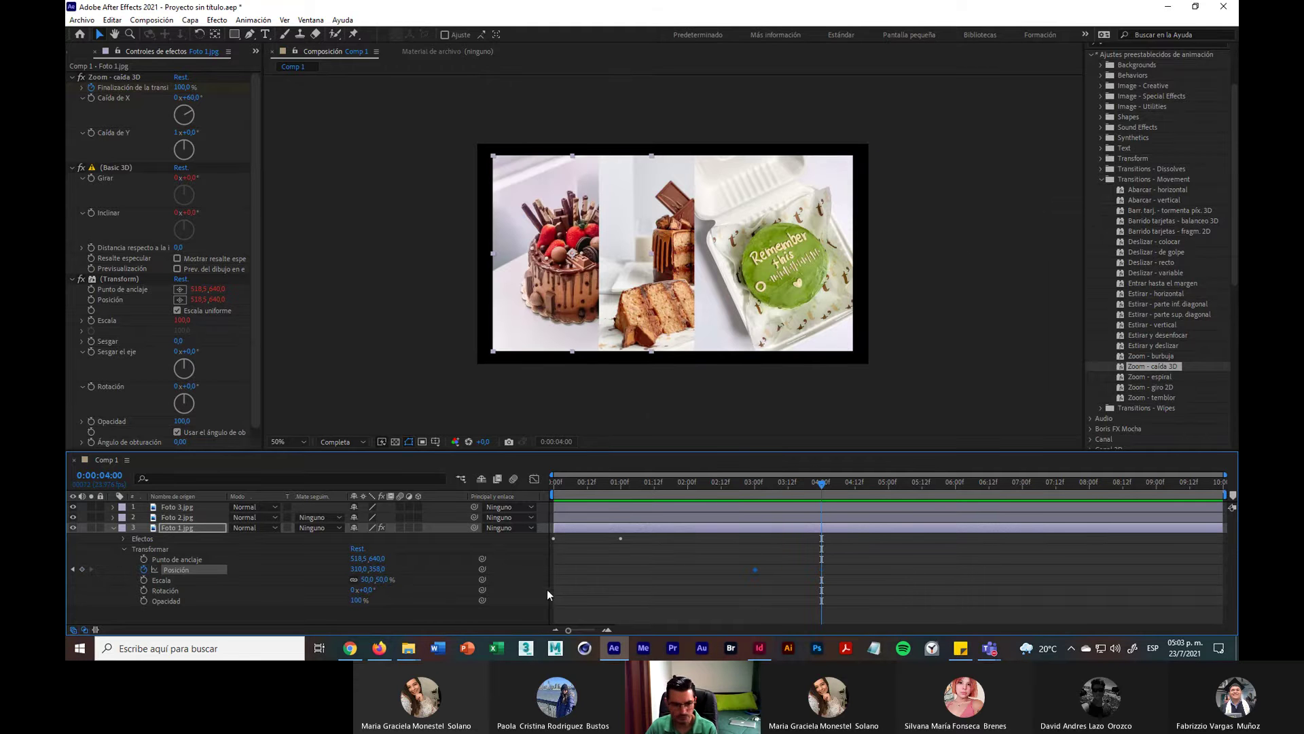
{"action": "left_click_drag", "start_coordinate": [358, 569], "coordinate": [1125, 563]}
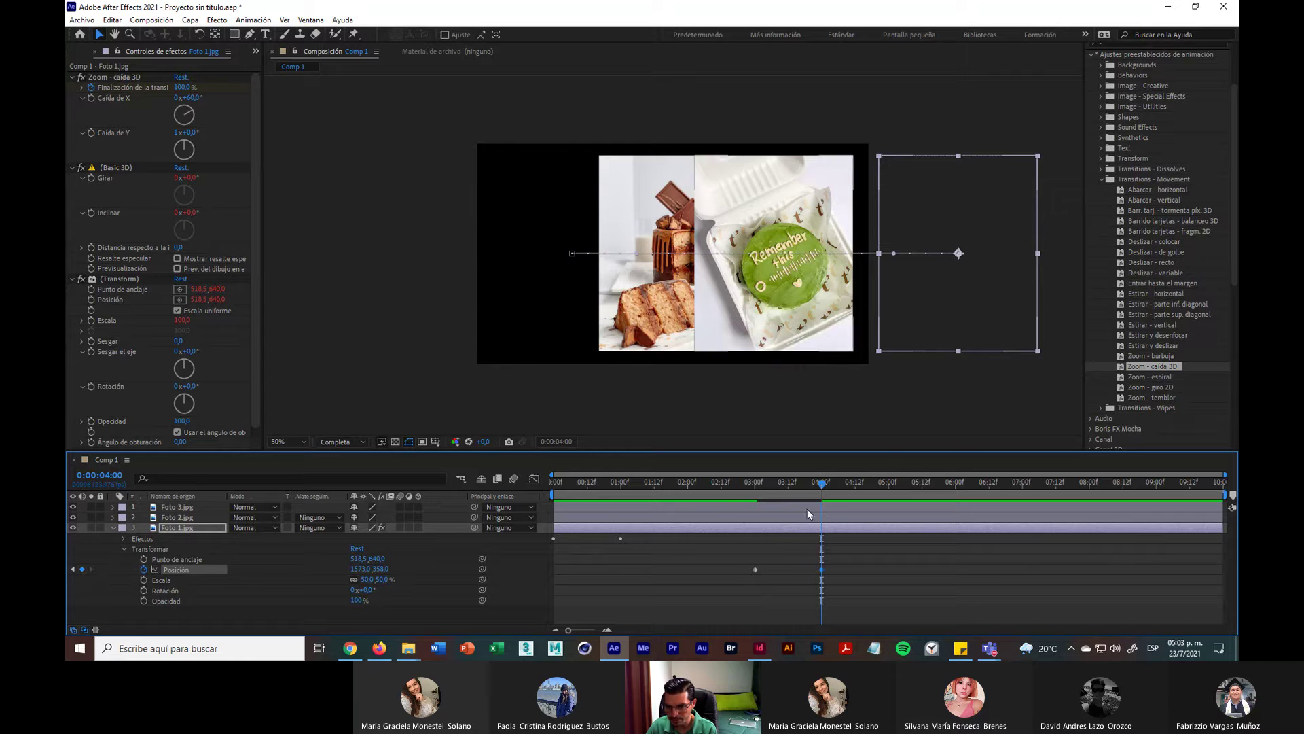
Step: Fade out Foto 1.jpg with Opacity keyframes of 100% at 0:00:03:12 and 0% at 0:00:04:00, then collapse its properties
{"action": "left_click_drag", "start_coordinate": [823, 483], "coordinate": [791, 490]}
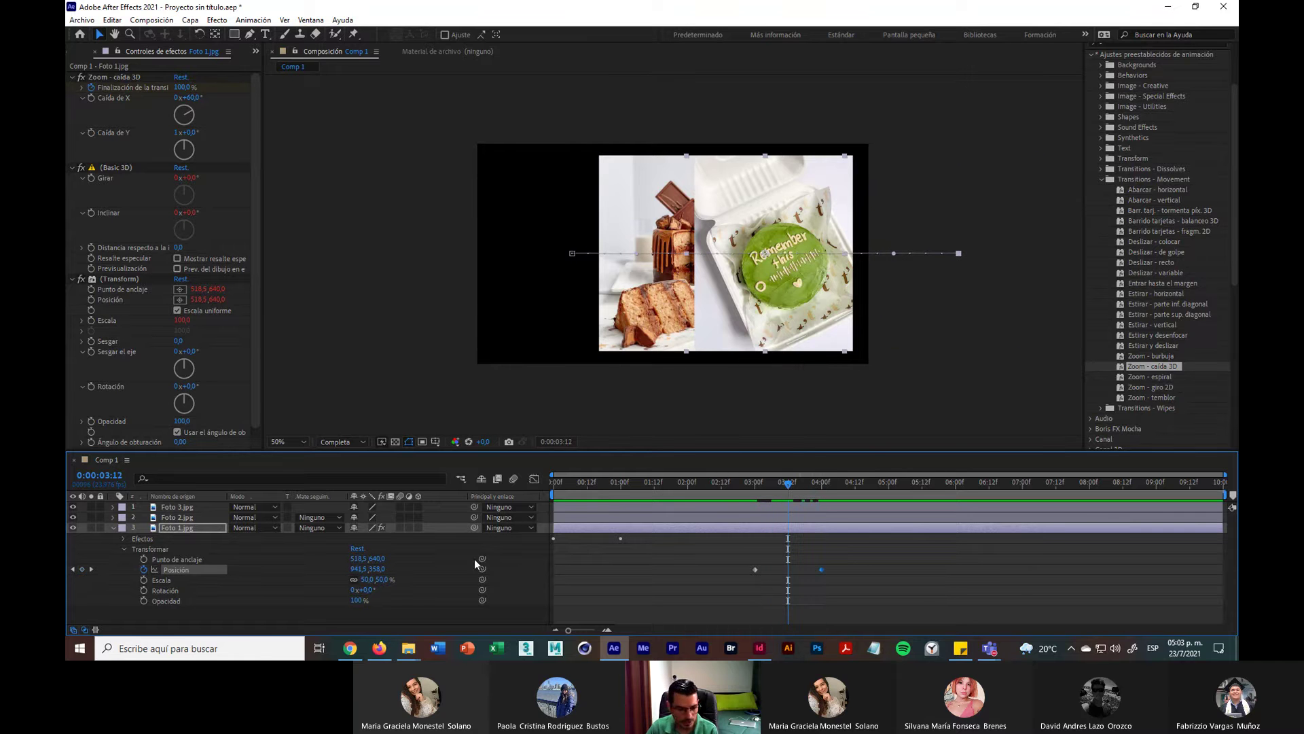
{"action": "left_click", "coordinate": [143, 600]}
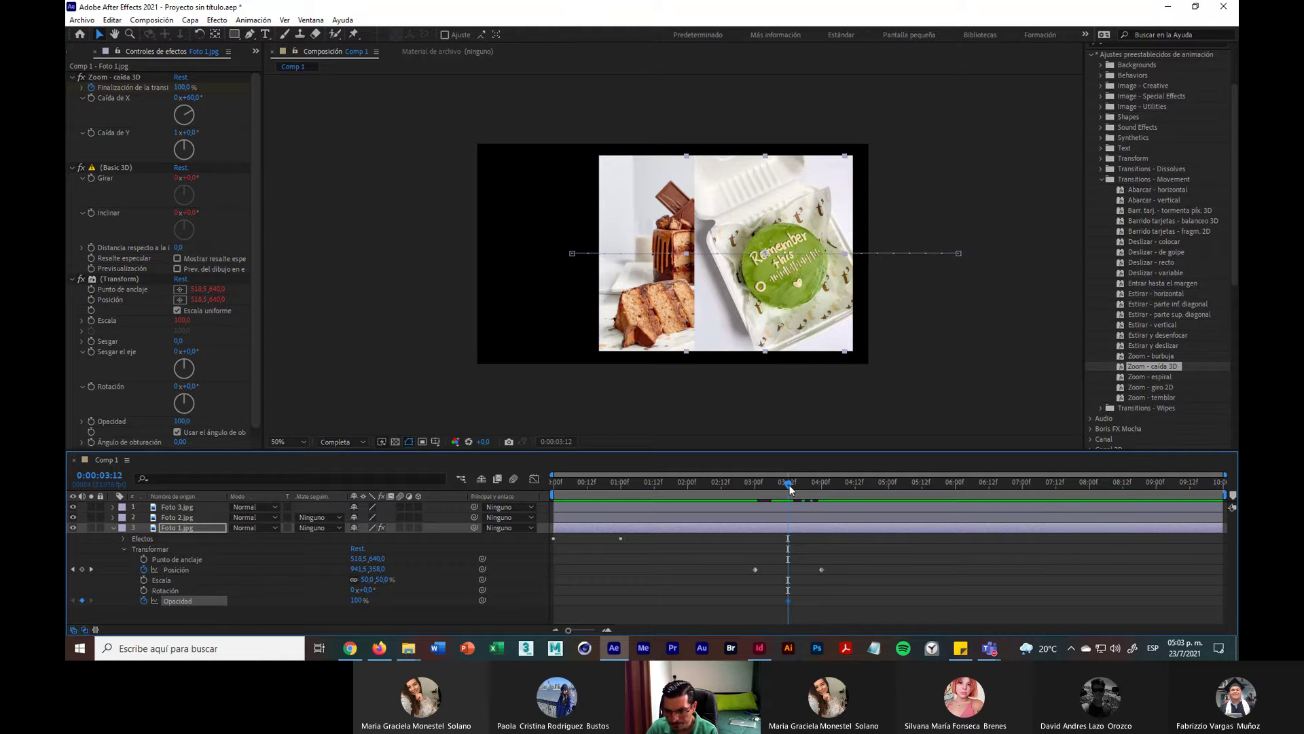
{"action": "left_click_drag", "start_coordinate": [790, 486], "coordinate": [821, 483]}
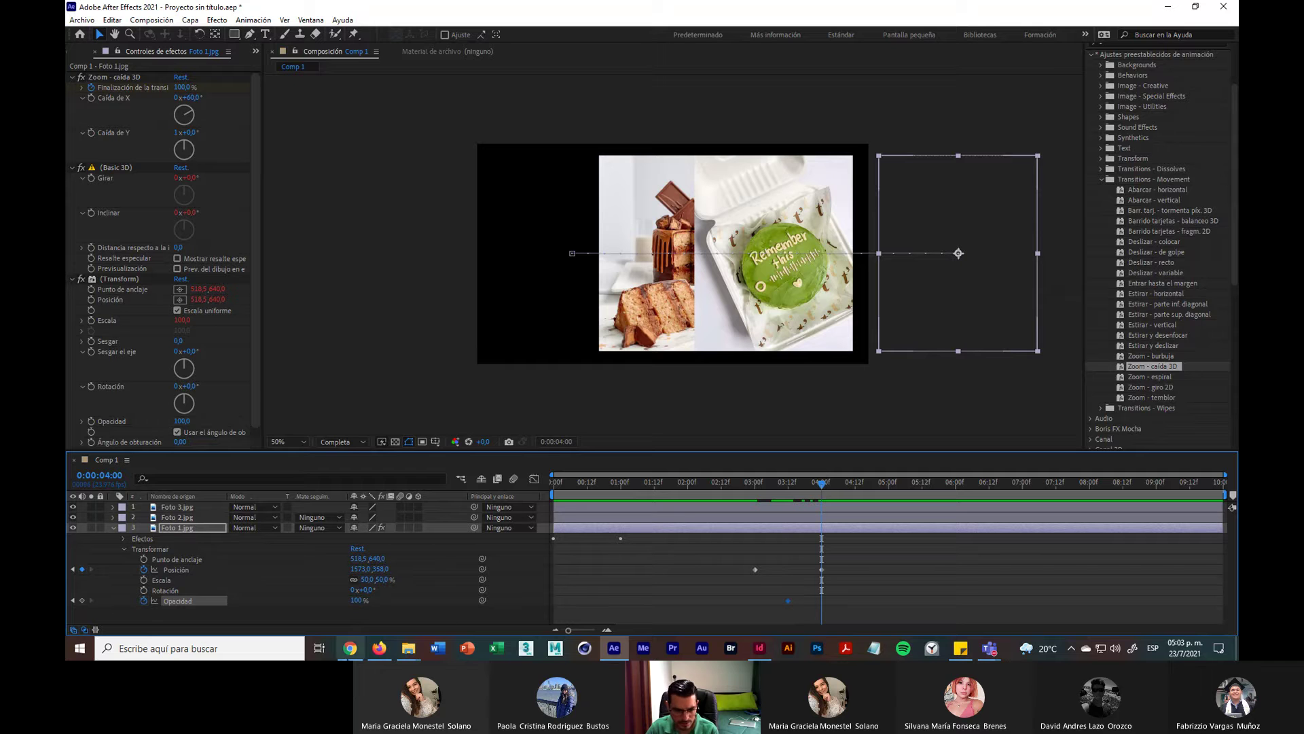
{"action": "left_click", "coordinate": [357, 600]}
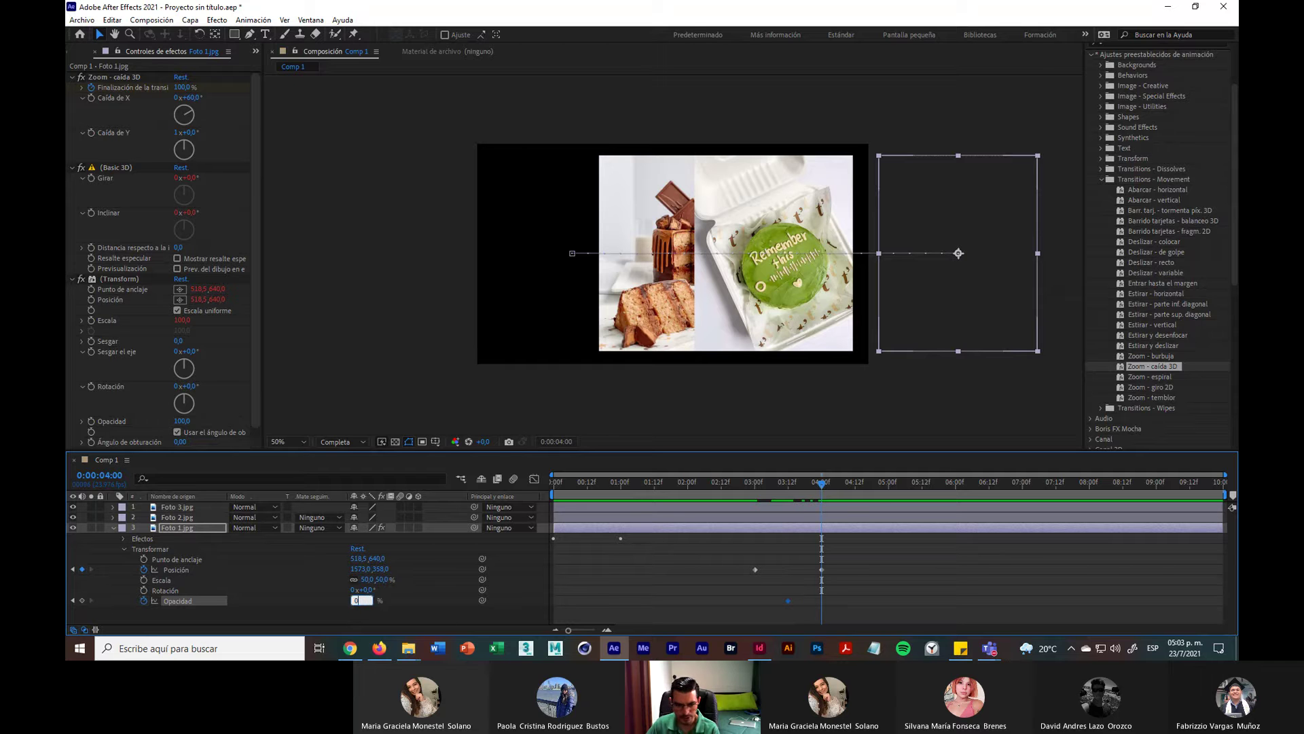
{"action": "type", "text": "0"}
{"action": "key", "text": "Return"}
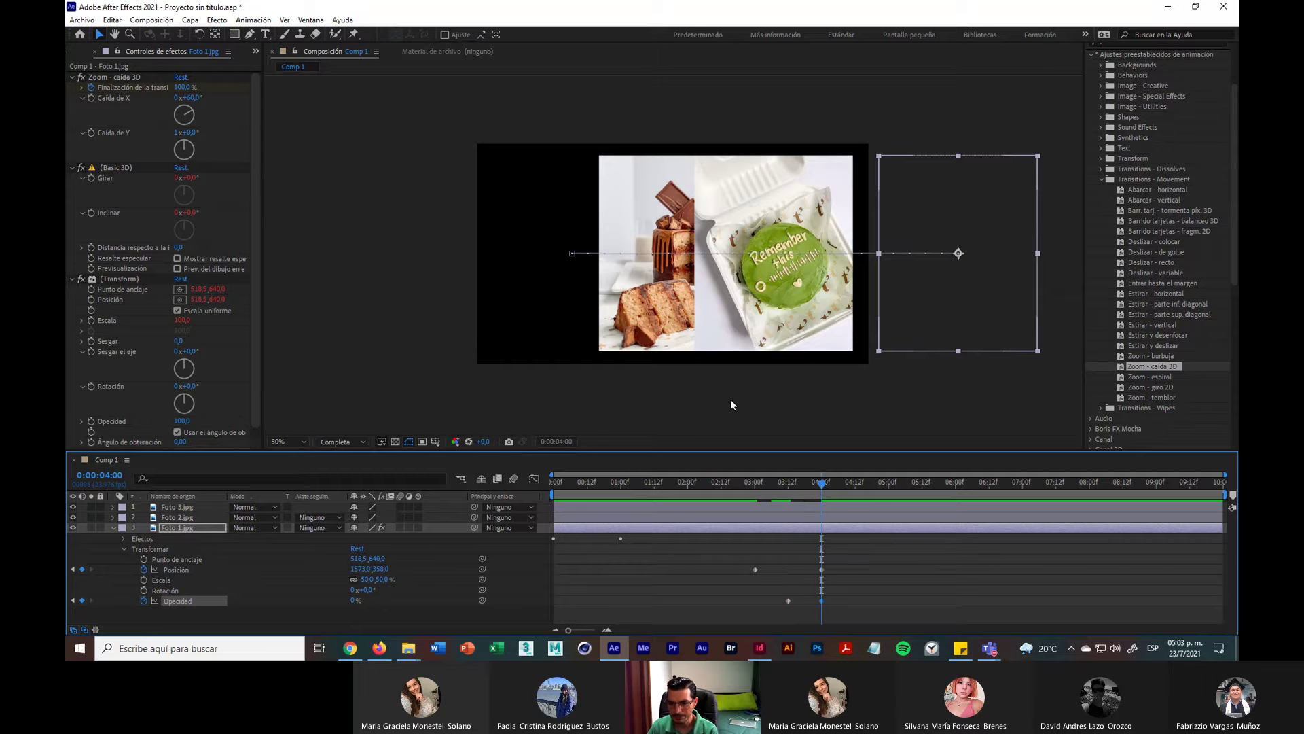
{"action": "left_click", "coordinate": [702, 418]}
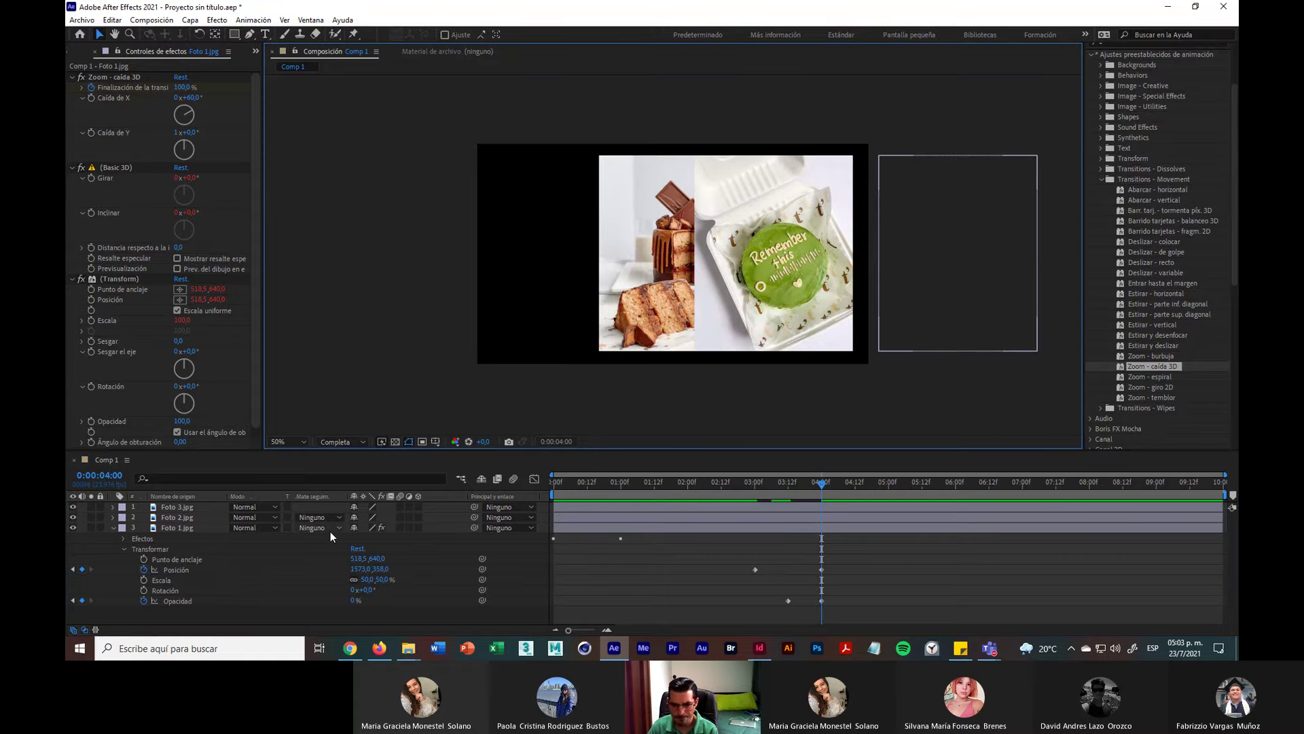
{"action": "left_click", "coordinate": [115, 529]}
{"action": "left_click", "coordinate": [112, 529]}
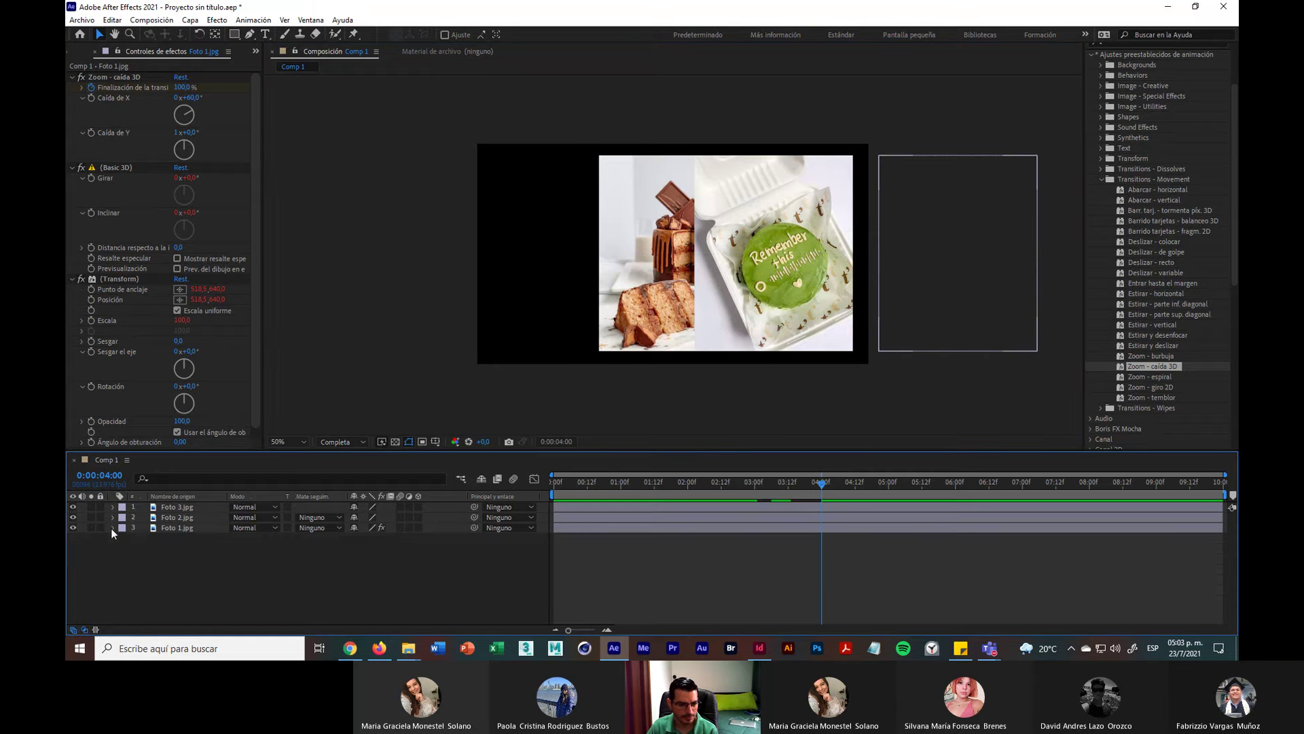
Step: Hide the Foto 2.jpg and Foto 3.jpg layers and play the composition from the start to check Foto 1.jpg alone
{"action": "left_click", "coordinate": [73, 517]}
{"action": "left_click", "coordinate": [73, 507]}
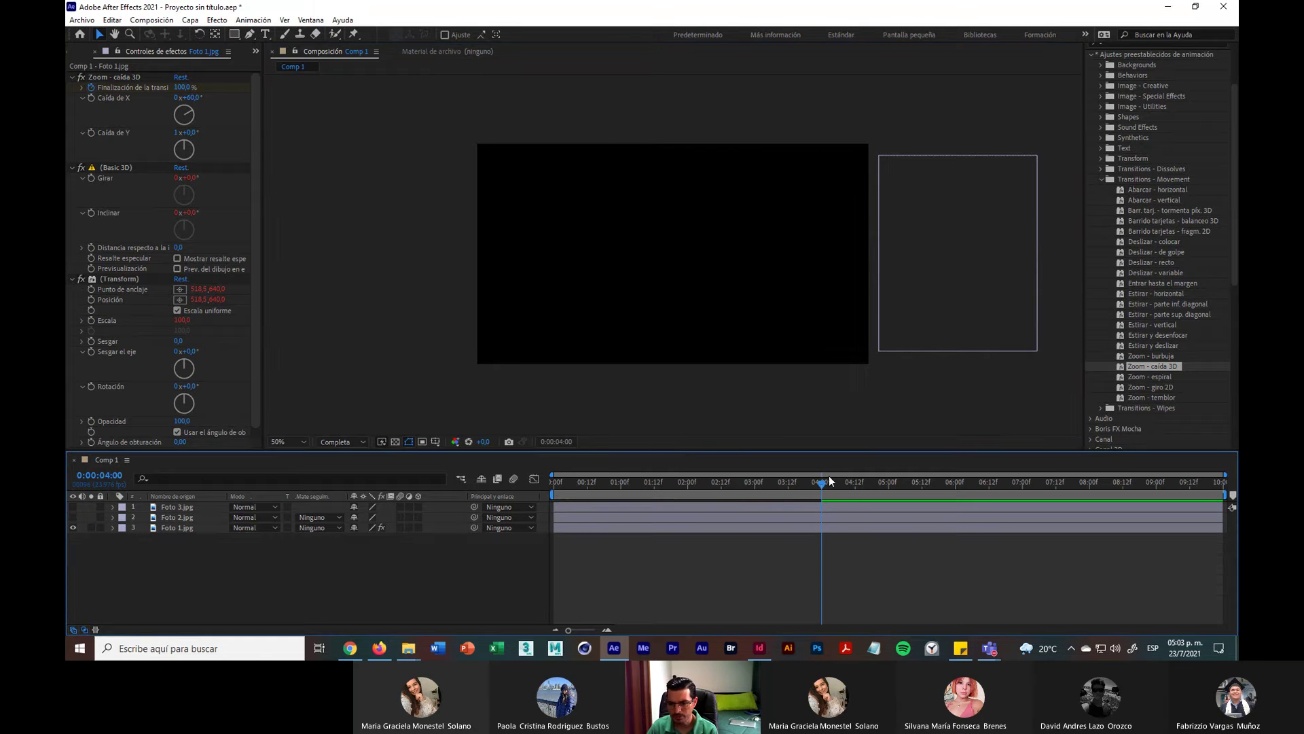
{"action": "left_click_drag", "start_coordinate": [830, 481], "coordinate": [554, 483]}
{"action": "left_click", "coordinate": [670, 406]}
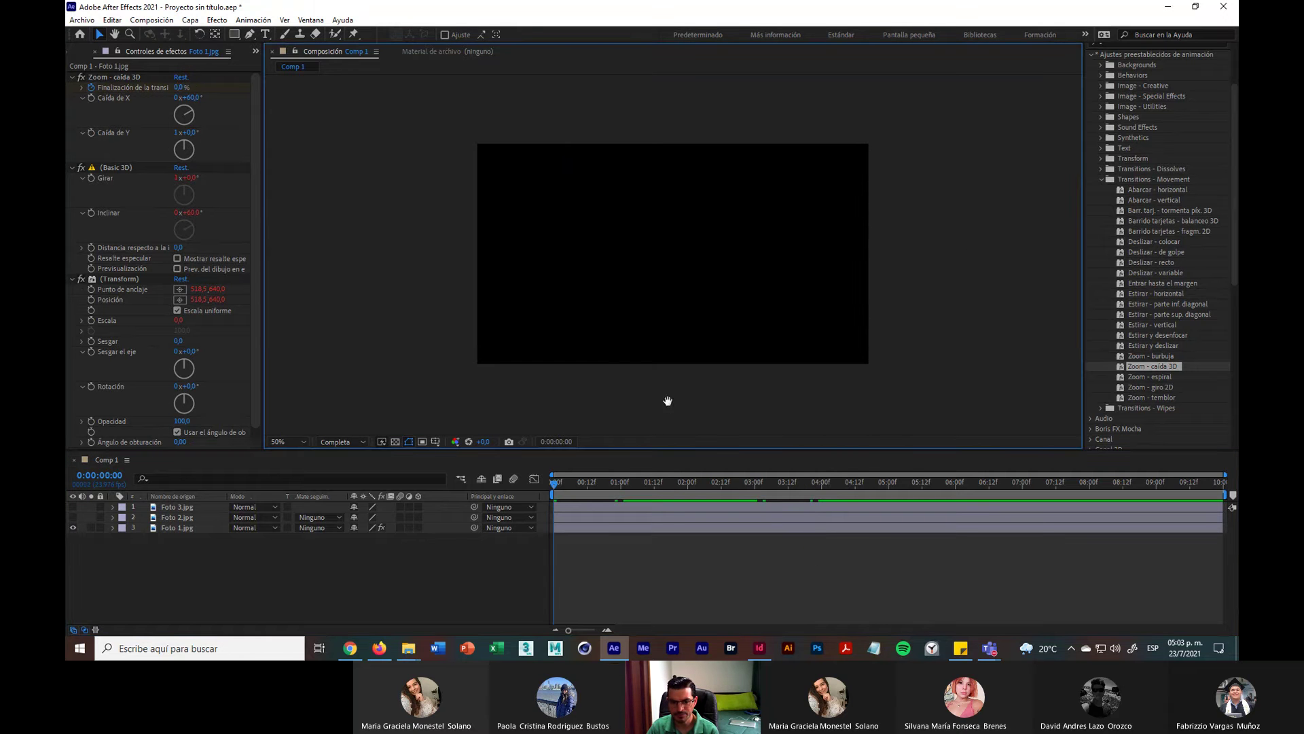
{"action": "key", "text": "space"}
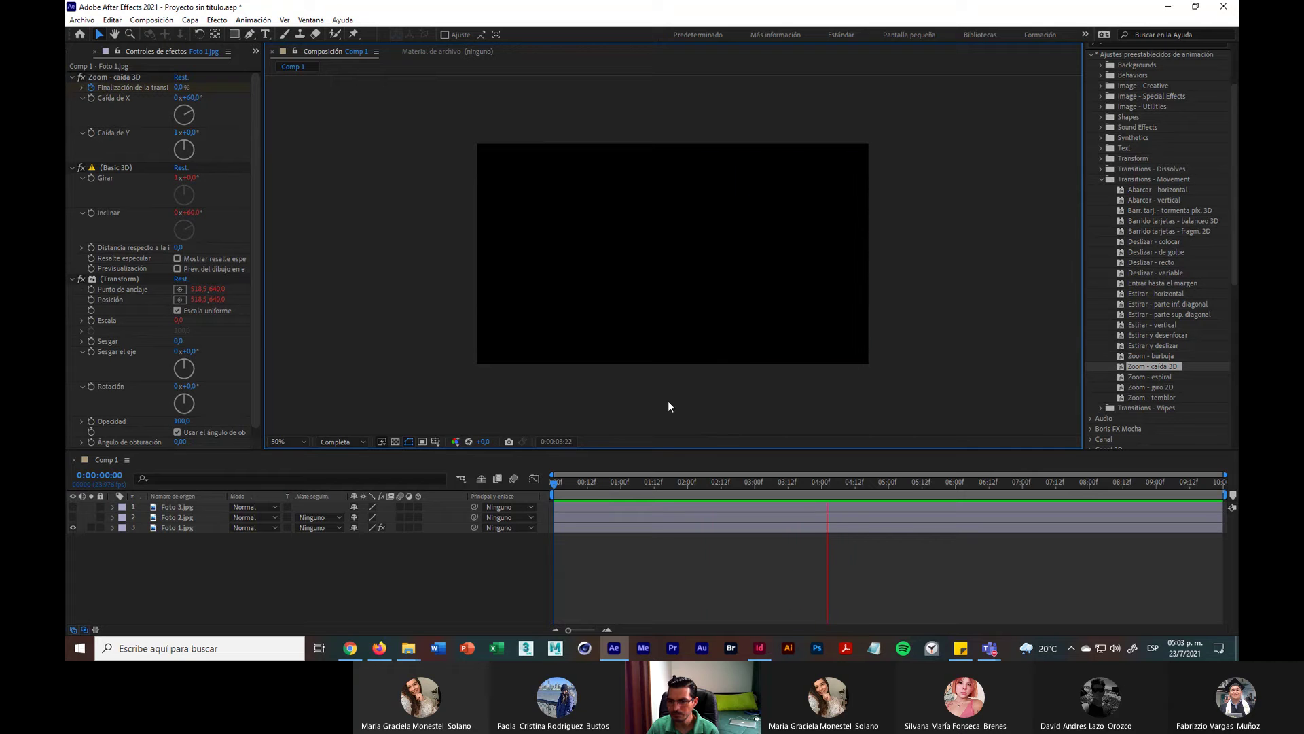
{"action": "key", "text": "space"}
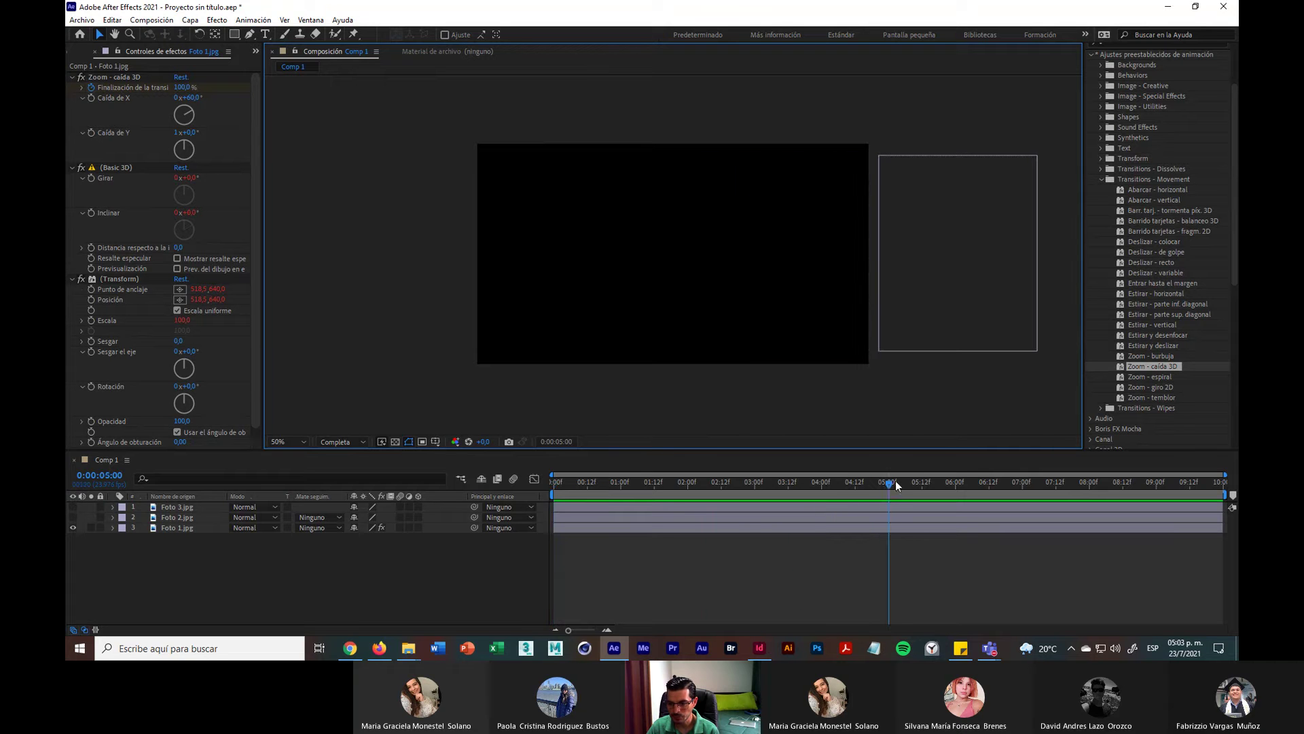
Step: Move Foto 1.jpg's first Position keyframe to about 0:00:02:13 and its first Opacity keyframe to 0:00:03:06
{"action": "left_click", "coordinate": [113, 527]}
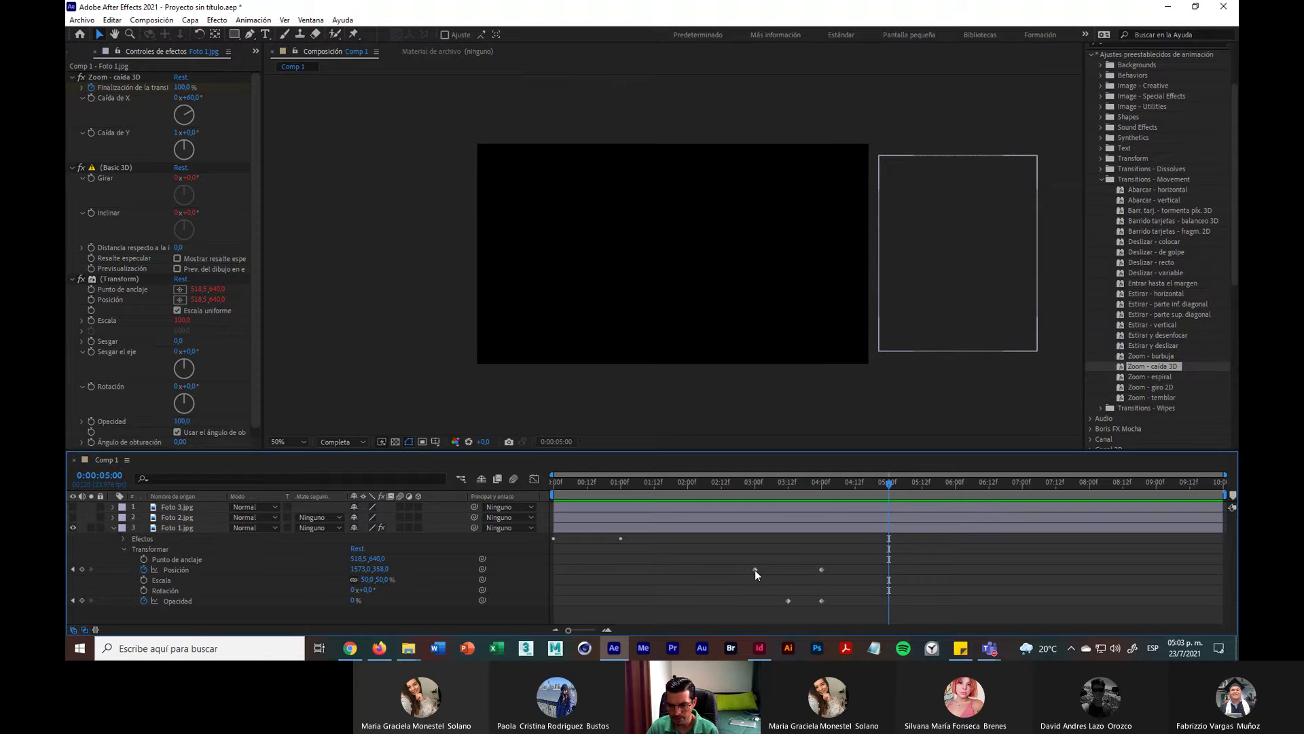
{"action": "left_click_drag", "start_coordinate": [755, 570], "coordinate": [724, 569]}
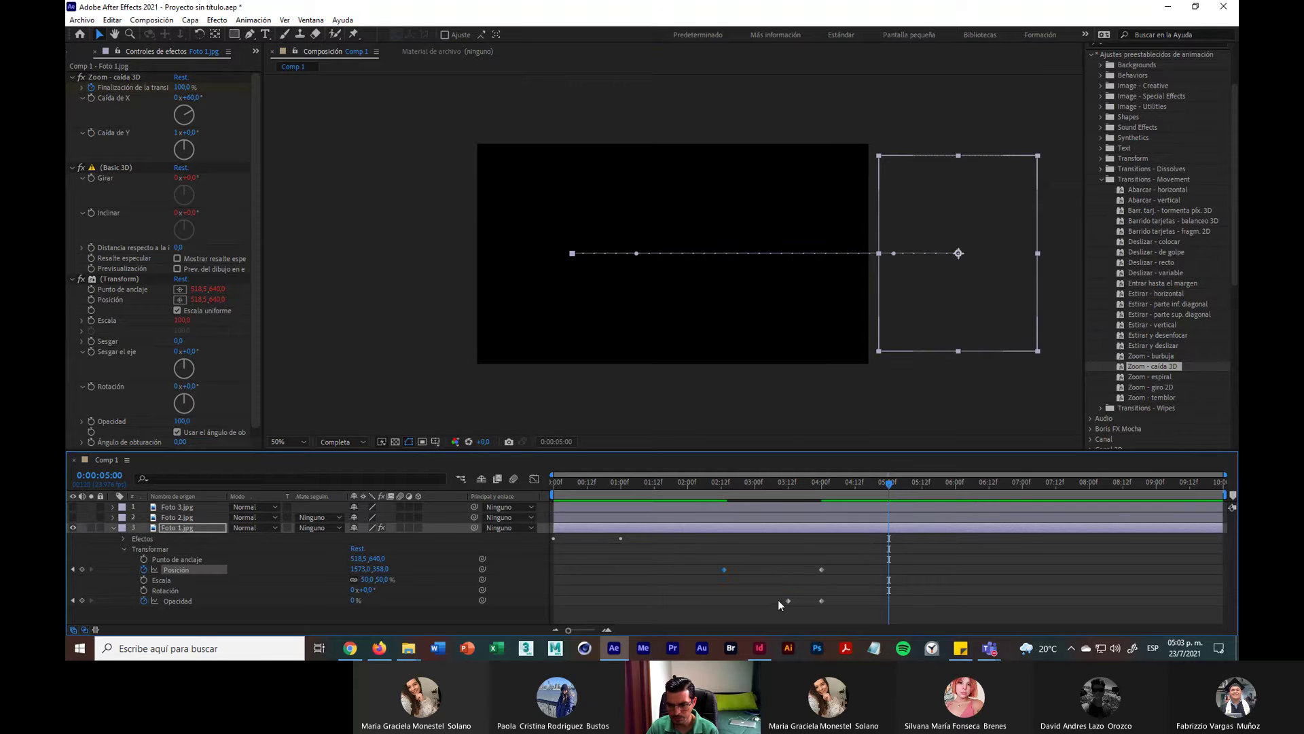
{"action": "left_click_drag", "start_coordinate": [785, 601], "coordinate": [770, 602]}
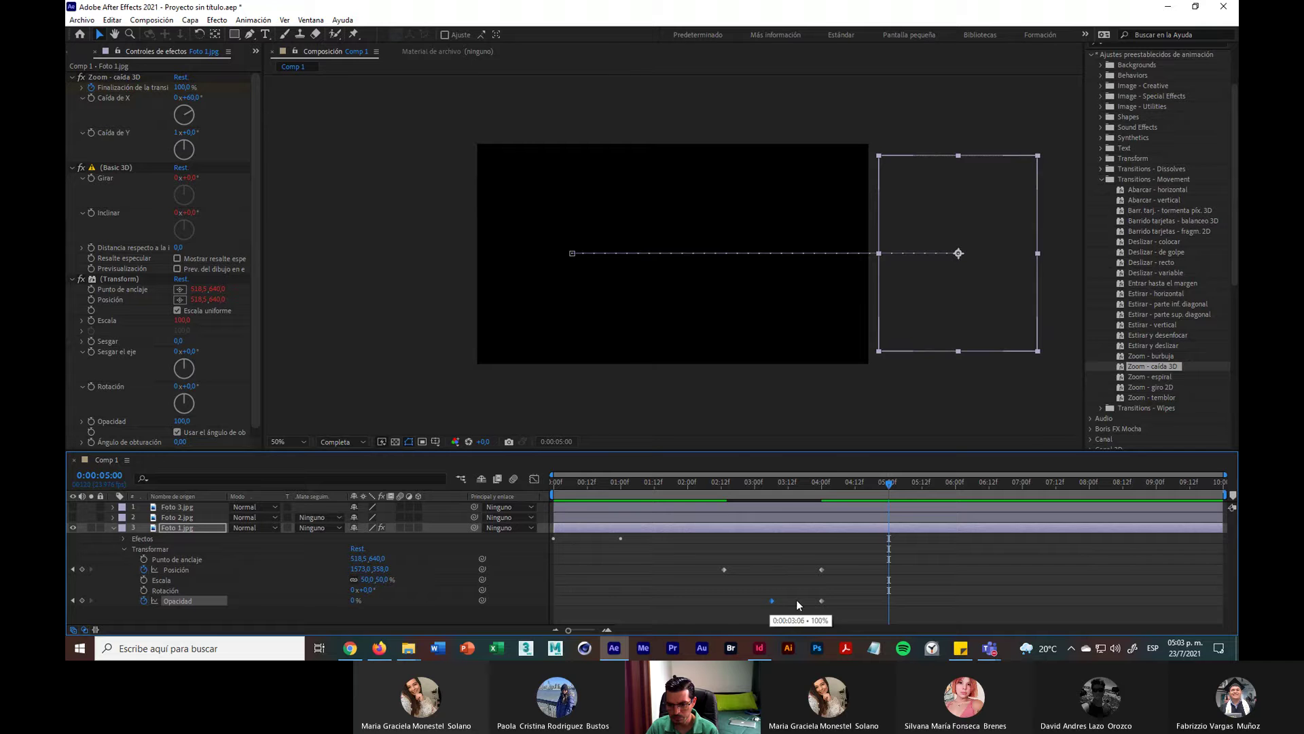
Step: Replay the composition from the start to check Foto 1.jpg's retimed slide and fade, then collapse the layer's properties
{"action": "key", "text": "Home"}
{"action": "key", "text": "space"}
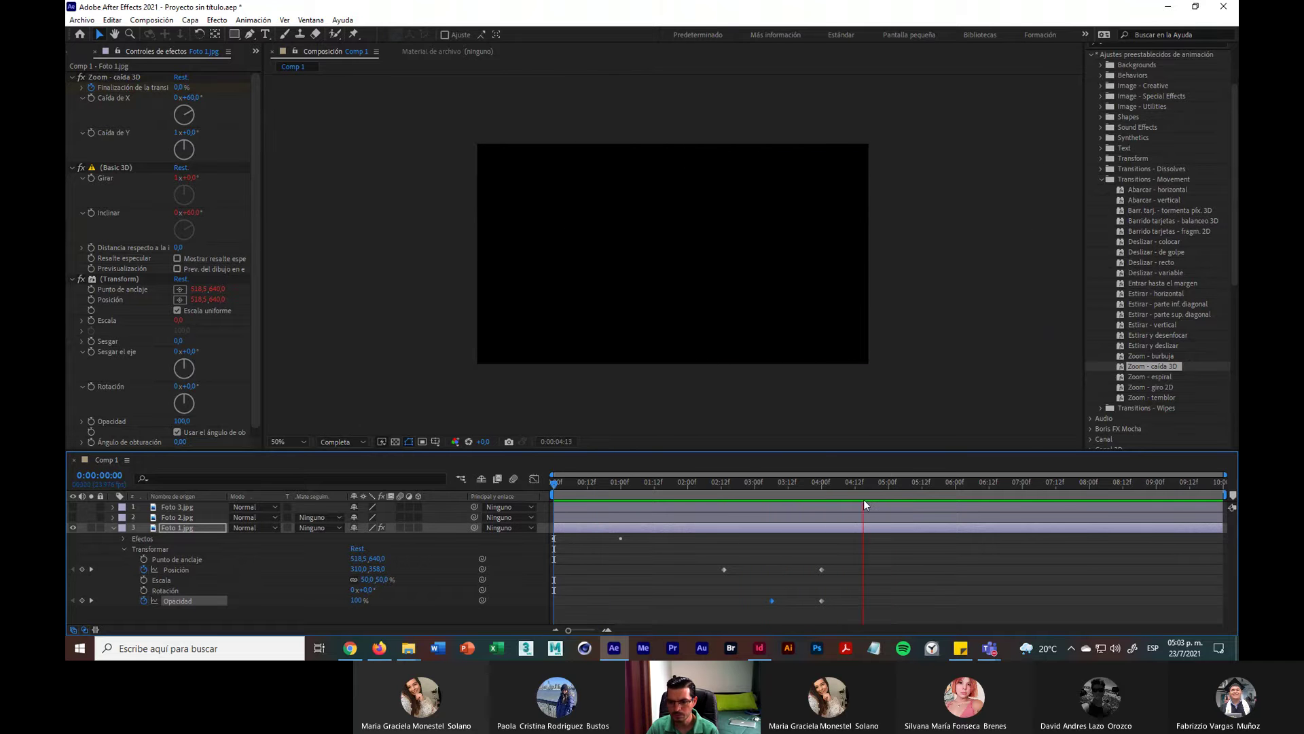
{"action": "key", "text": "space"}
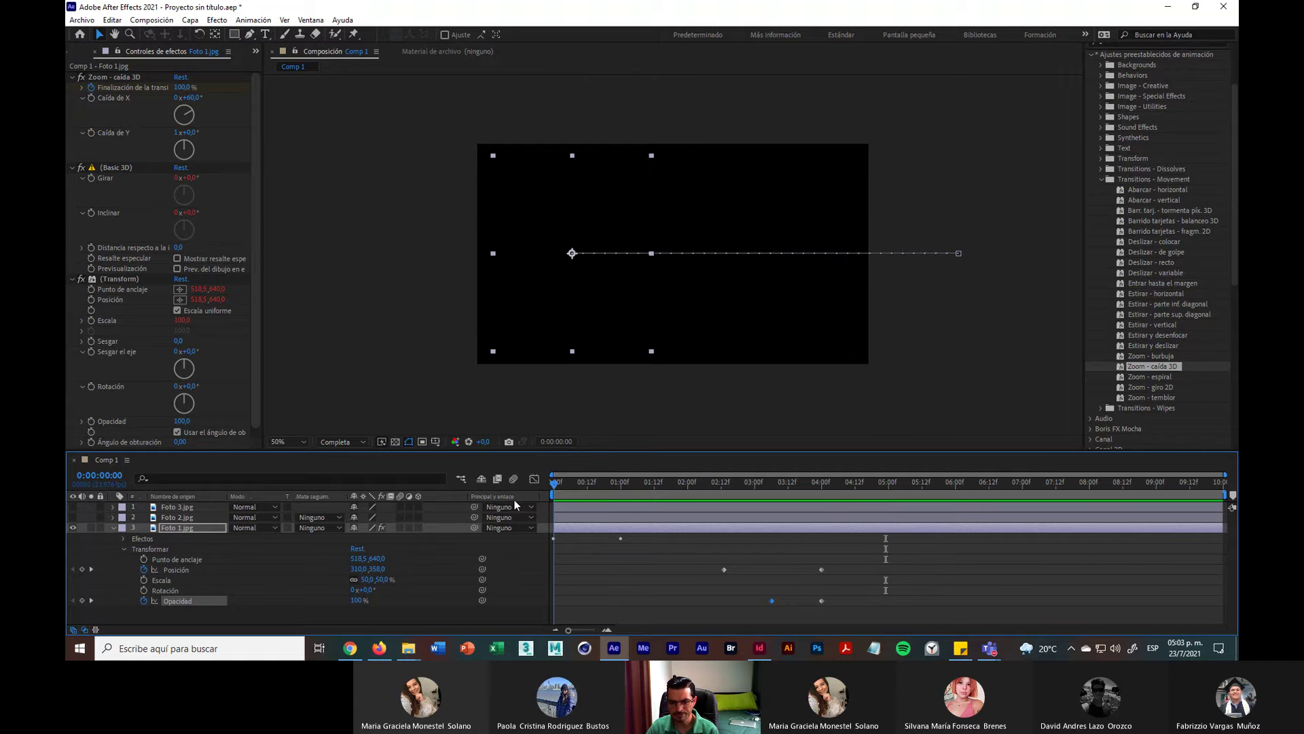
{"action": "key", "text": "space"}
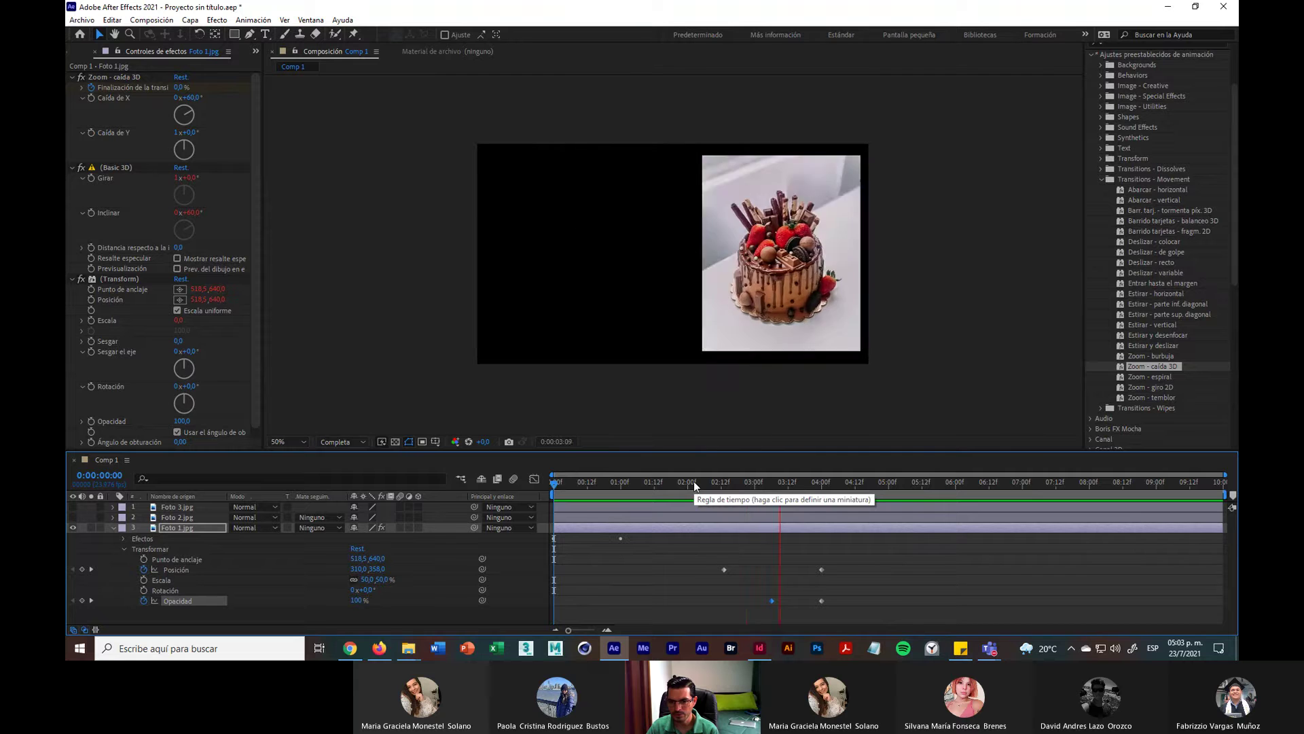
{"action": "key", "text": "space"}
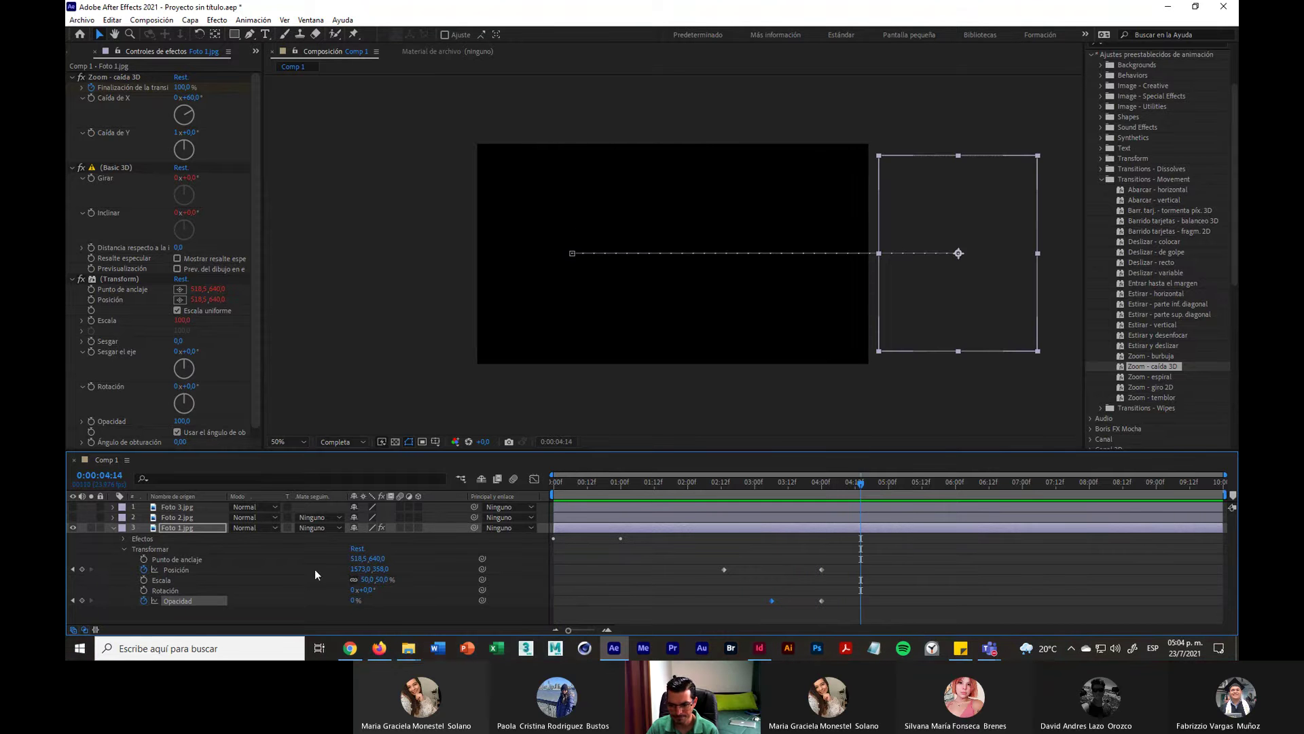
{"action": "left_click", "coordinate": [113, 527]}
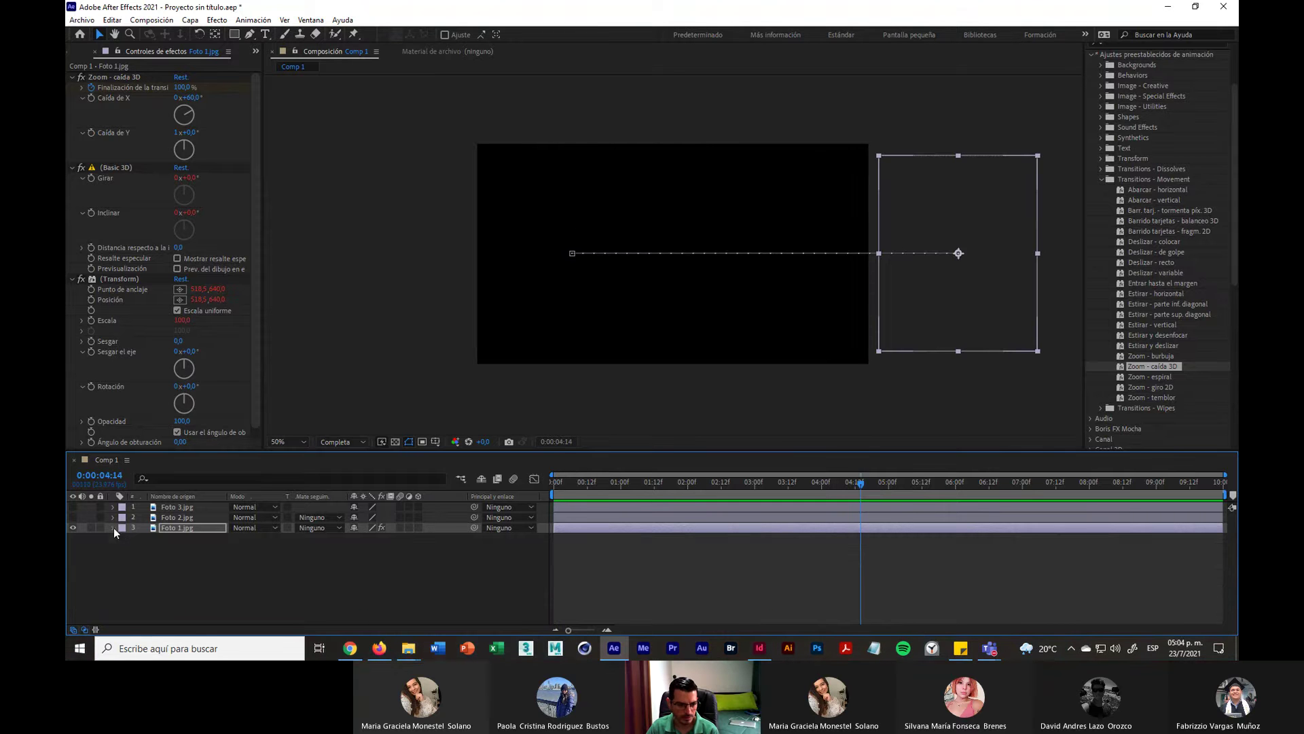
Step: Make the Foto 2.jpg layer visible and apply the Zoom - caída 3D preset to it at 0:00:03:15
{"action": "left_click", "coordinate": [172, 518]}
{"action": "left_click_drag", "start_coordinate": [863, 482], "coordinate": [797, 489]}
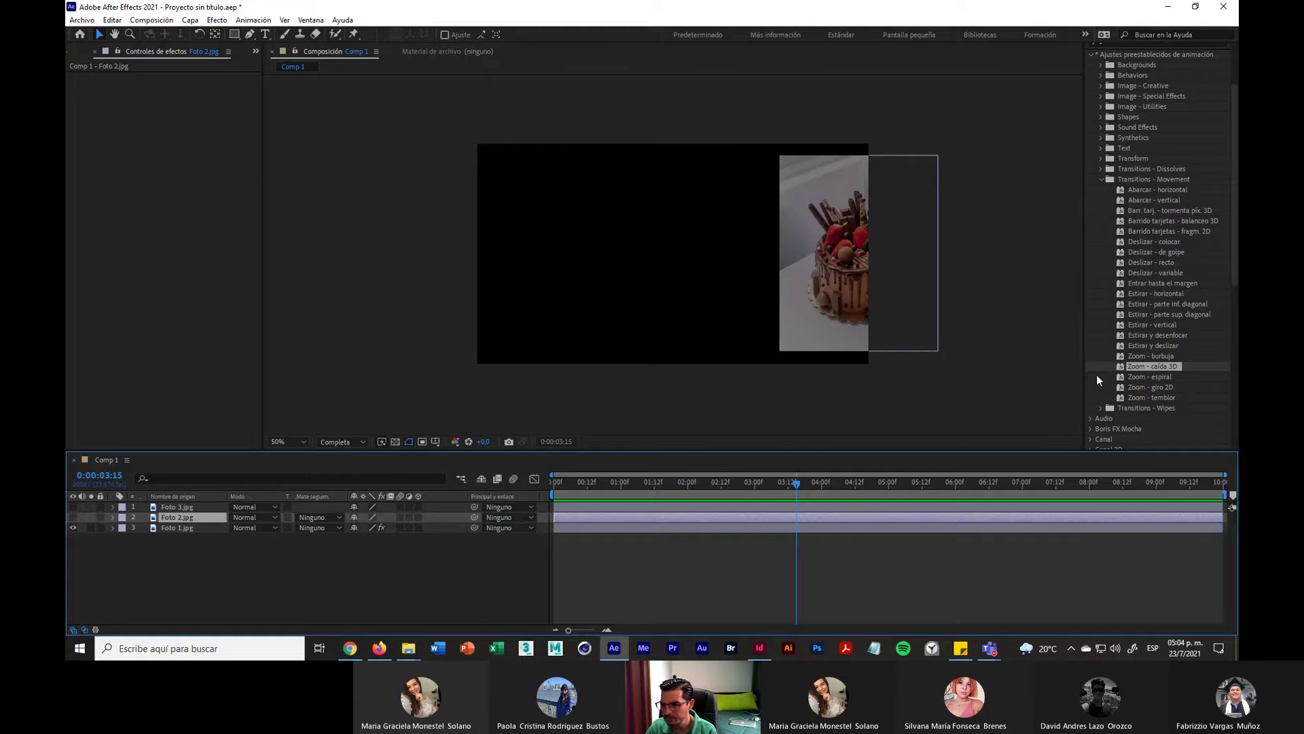
{"action": "left_click", "coordinate": [72, 517]}
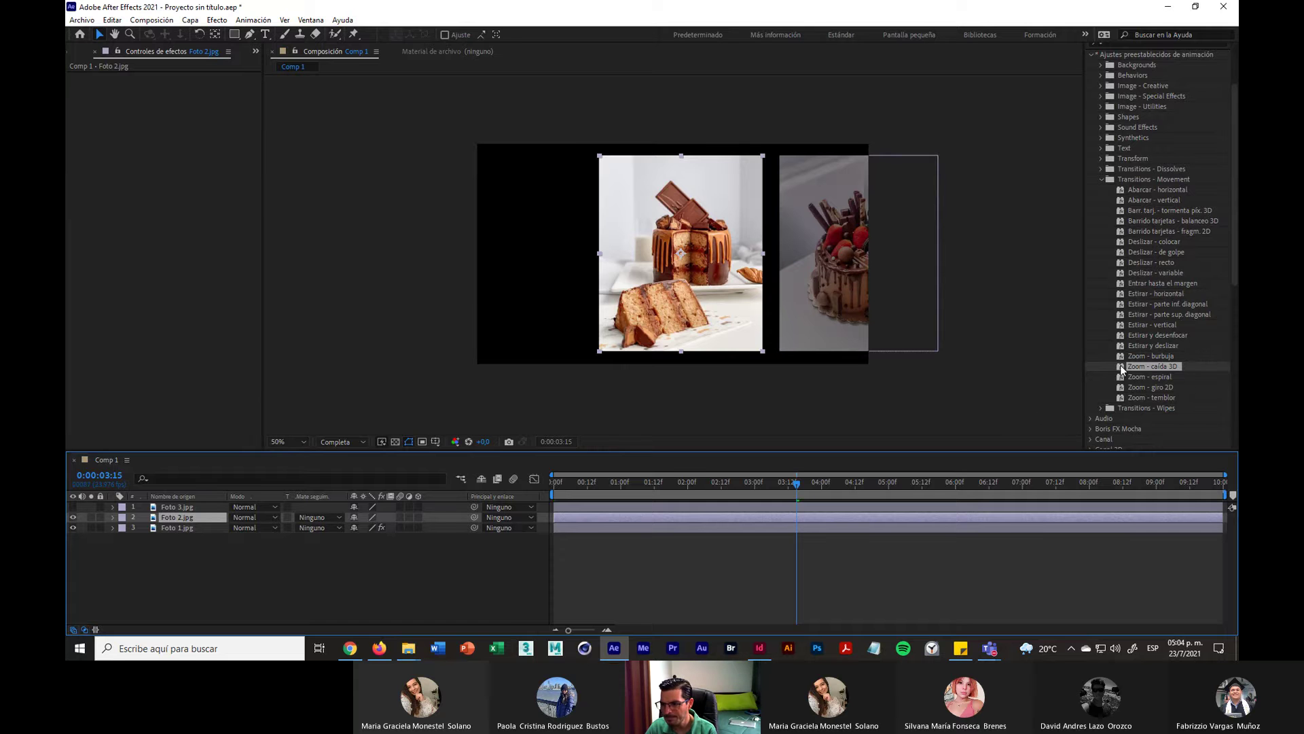
{"action": "left_click_drag", "start_coordinate": [1119, 365], "coordinate": [675, 280]}
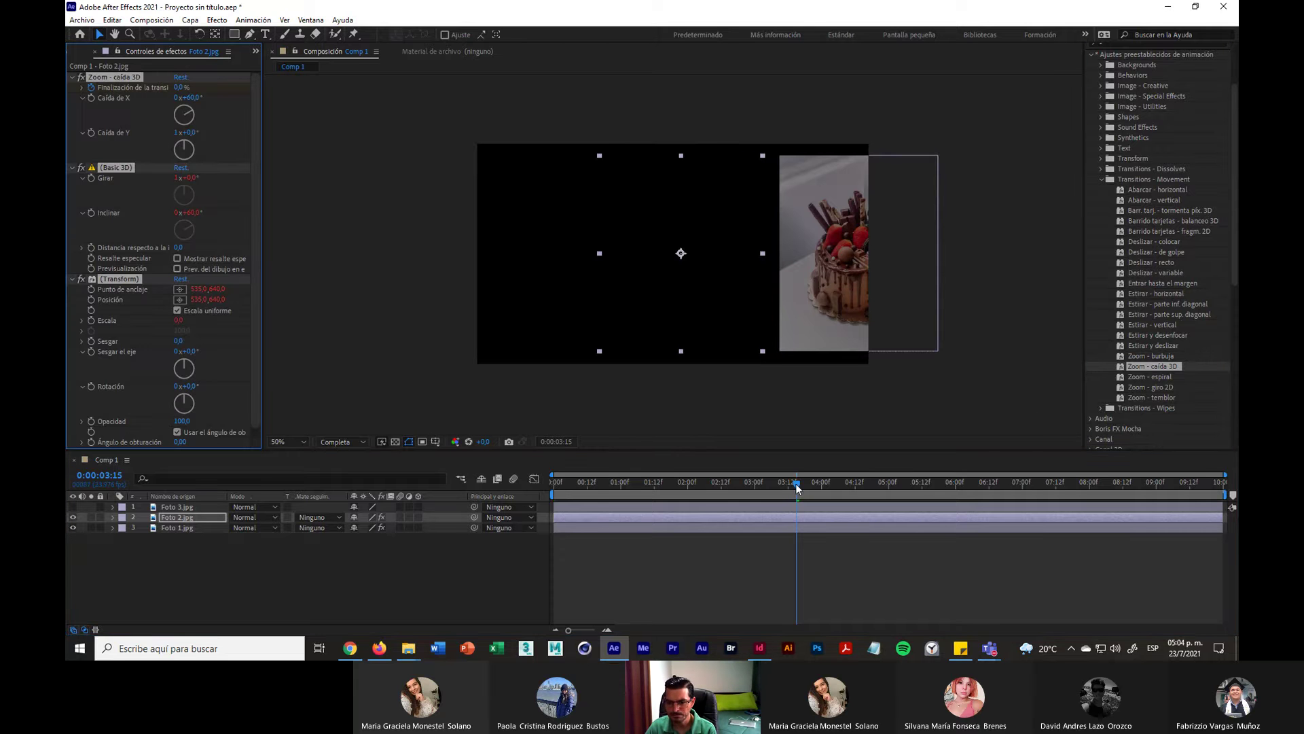
Step: Play the composition from the start to check Foto 2.jpg's zoom entrance following Foto 1.jpg's exit
{"action": "left_click_drag", "start_coordinate": [797, 485], "coordinate": [554, 485]}
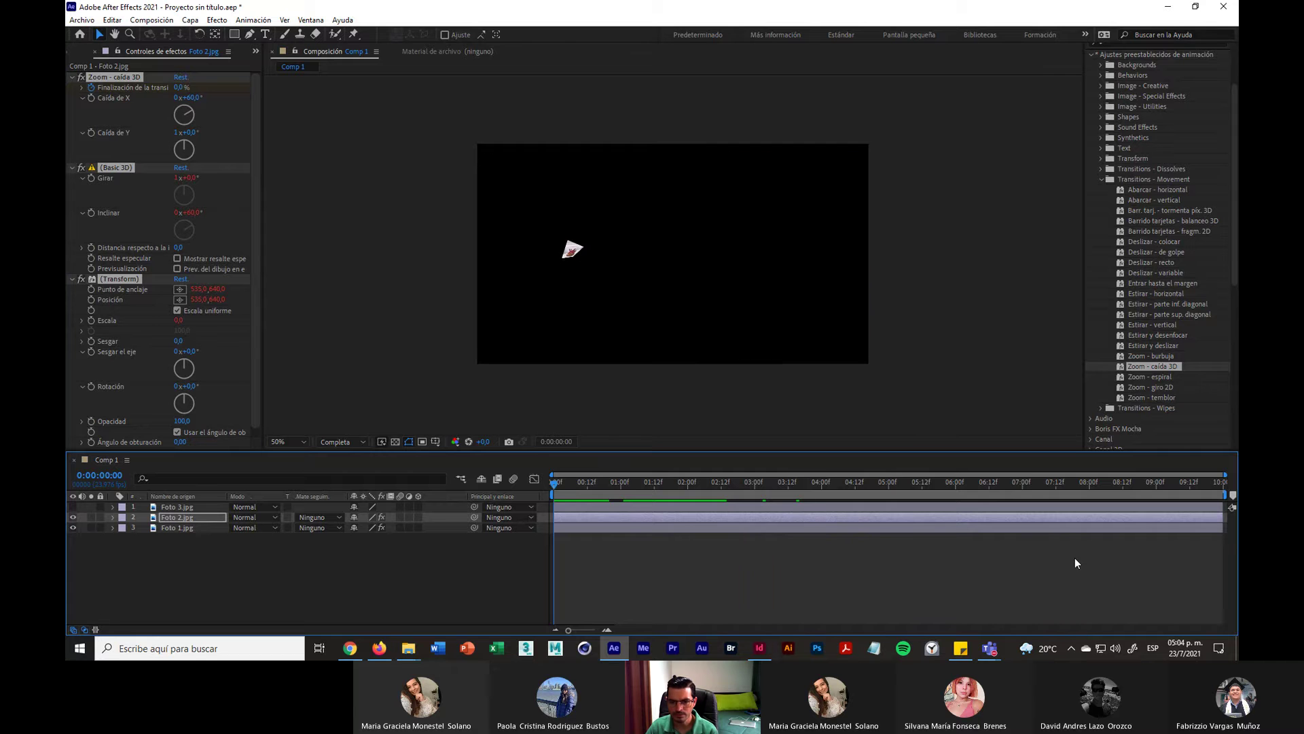
{"action": "key", "text": "space"}
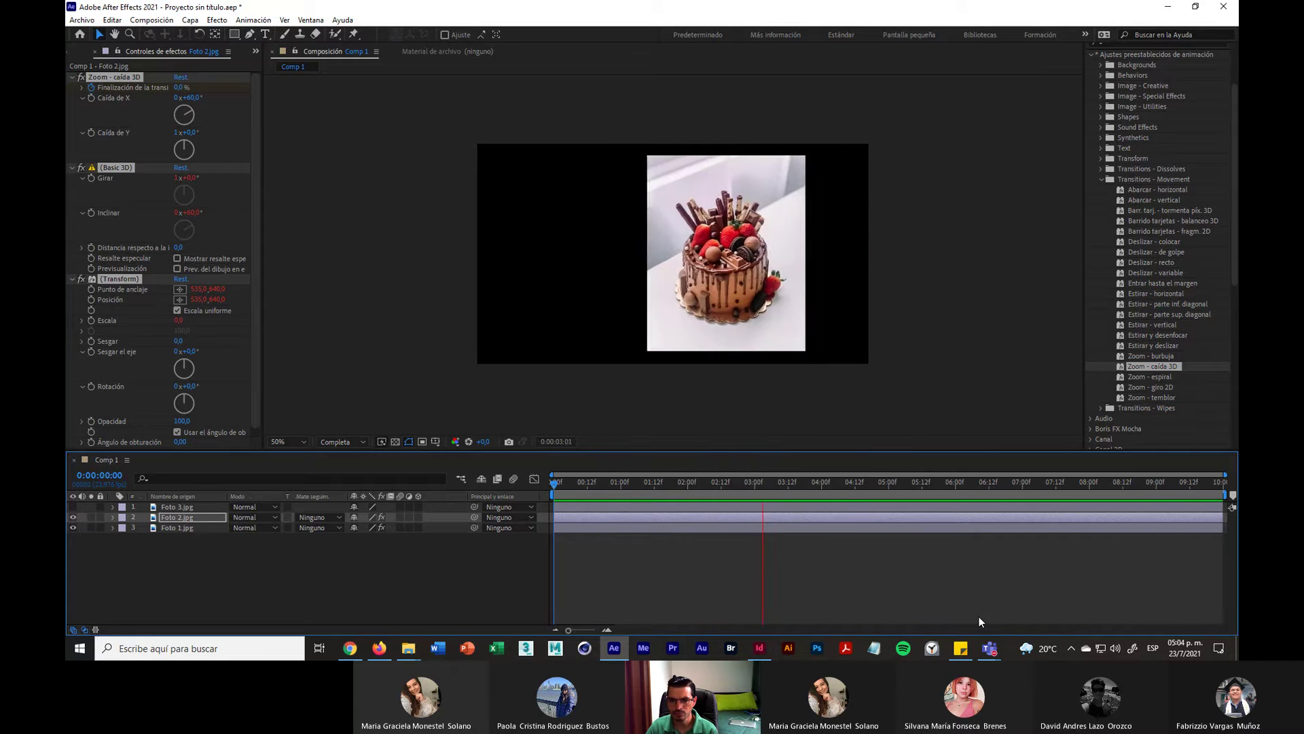
{"action": "key", "text": "space"}
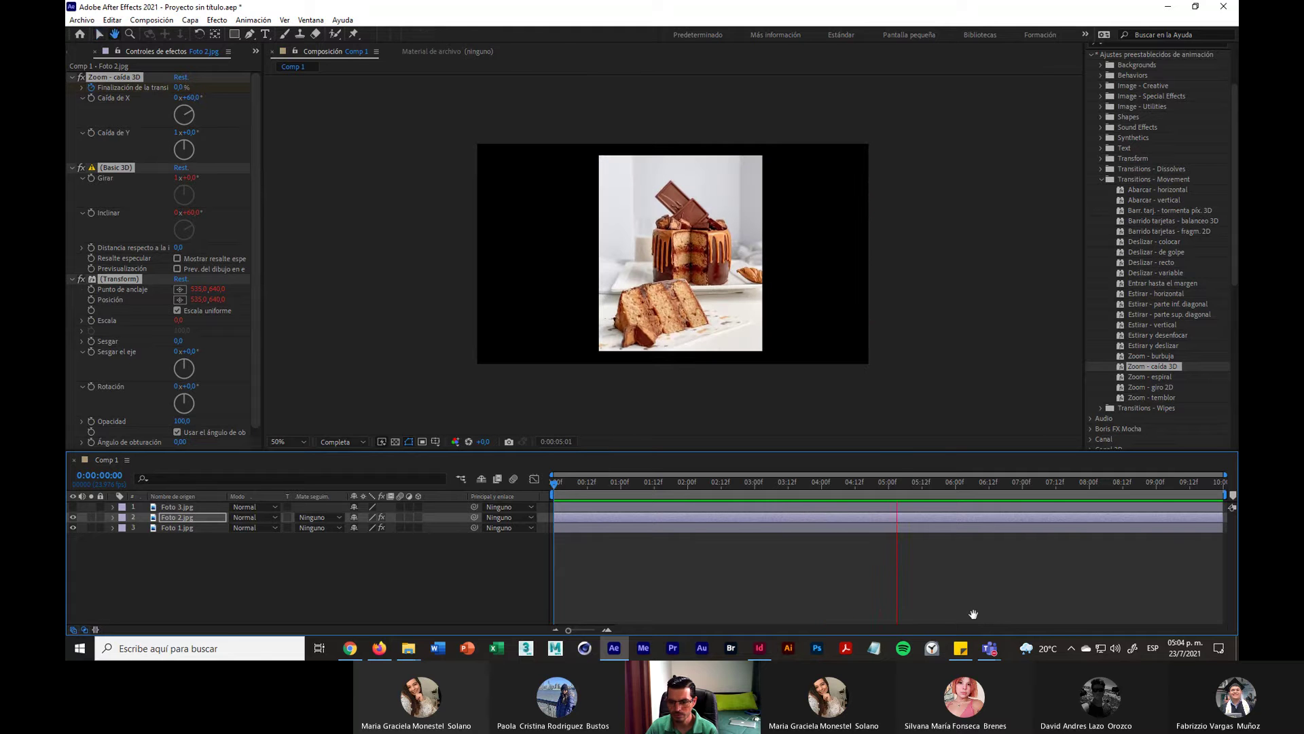
Step: Slide Foto 2.jpg out of frame with a Position keyframe at 0:00:05:12 and one at 0:00:06:23 with X set to 1579
{"action": "left_click_drag", "start_coordinate": [901, 483], "coordinate": [923, 488]}
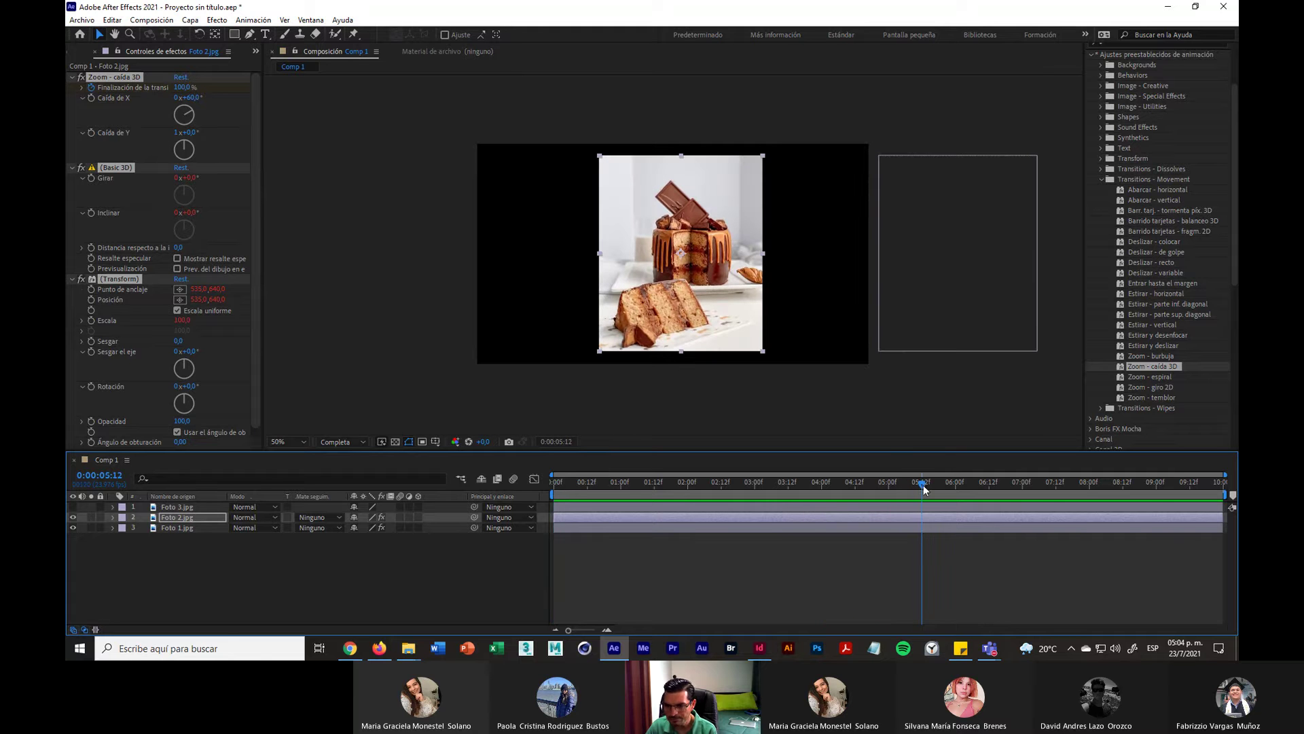
{"action": "left_click", "coordinate": [113, 517]}
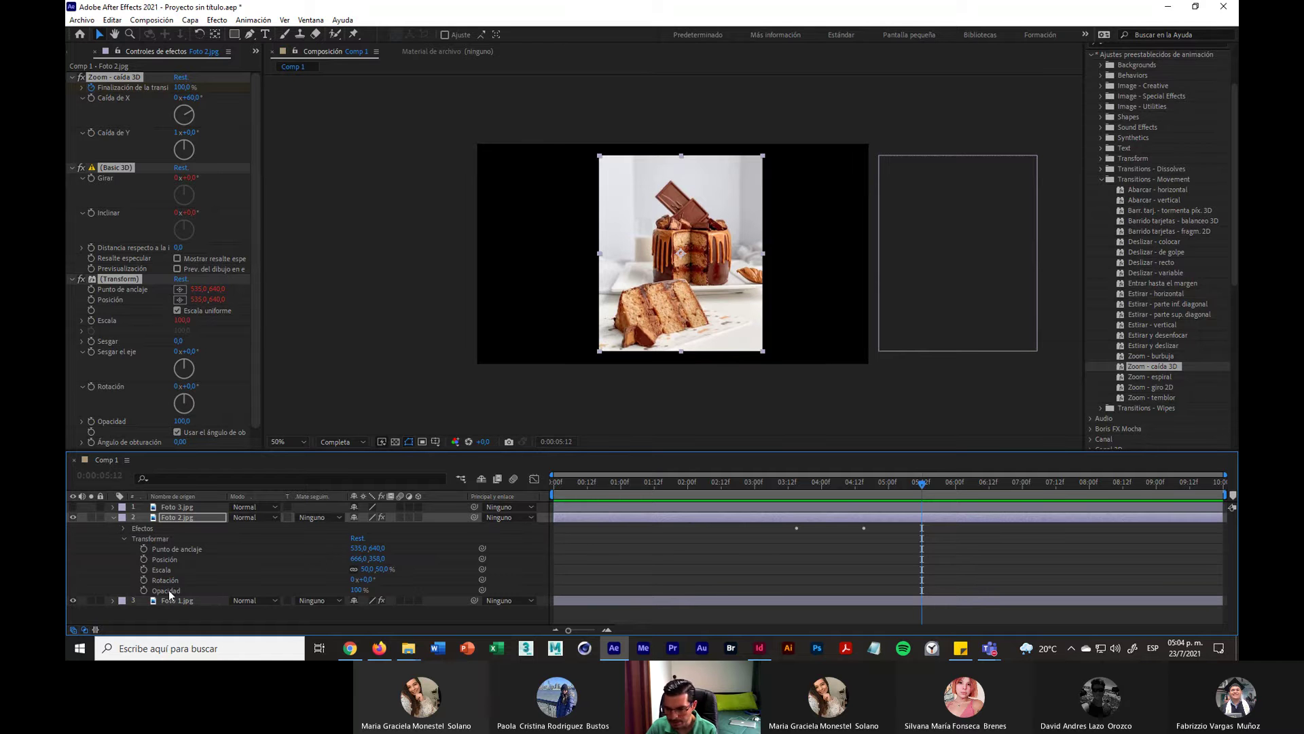
{"action": "left_click", "coordinate": [144, 559]}
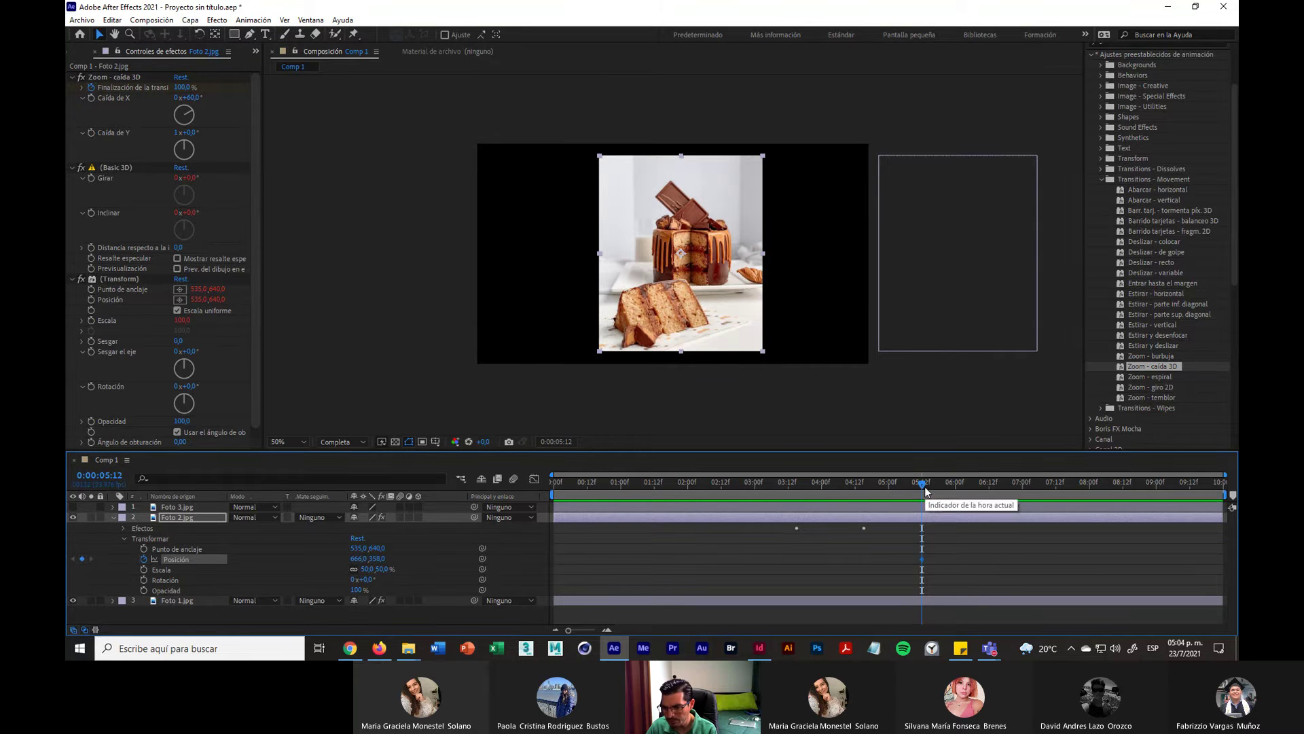
{"action": "left_click_drag", "start_coordinate": [928, 492], "coordinate": [1022, 503]}
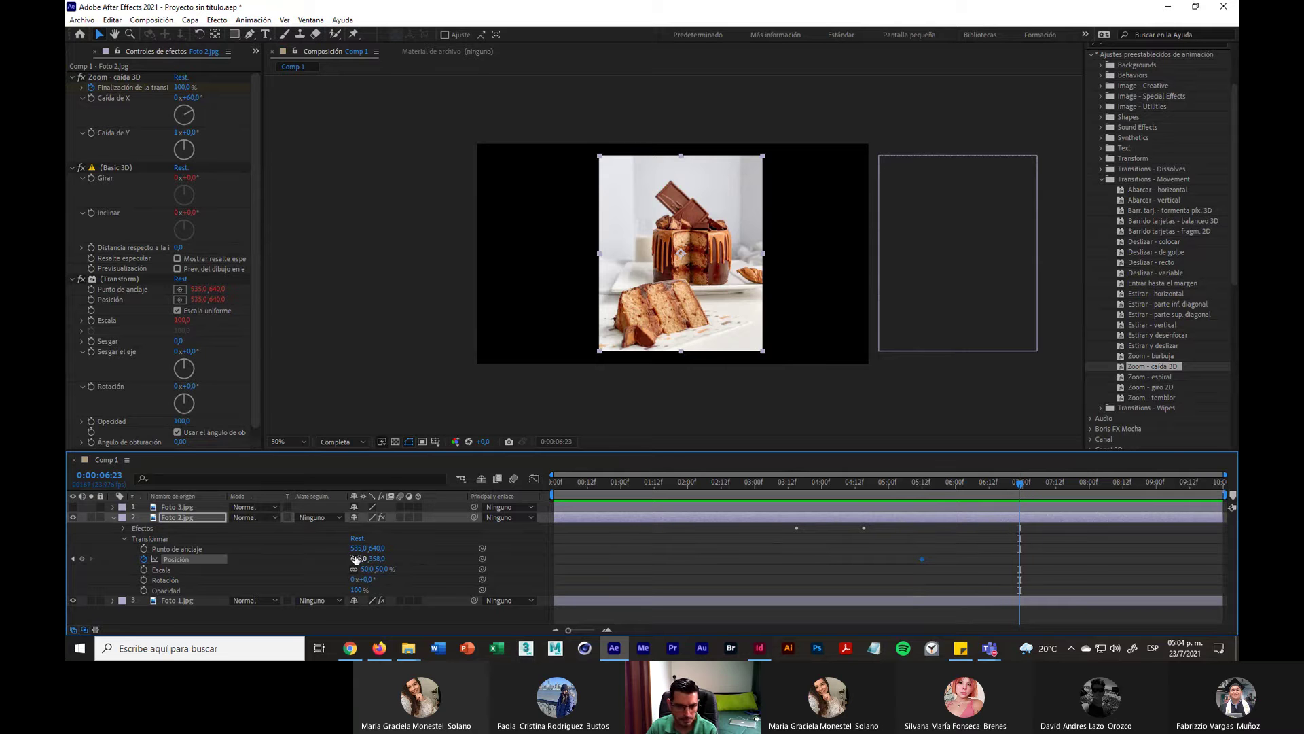
{"action": "left_click_drag", "start_coordinate": [356, 558], "coordinate": [916, 557]}
Step: Fade out Foto 2.jpg with Opacity keyframes of 100% at 0:00:06:02 and 0% at 0:00:06:23
{"action": "left_click_drag", "start_coordinate": [1021, 482], "coordinate": [962, 505]}
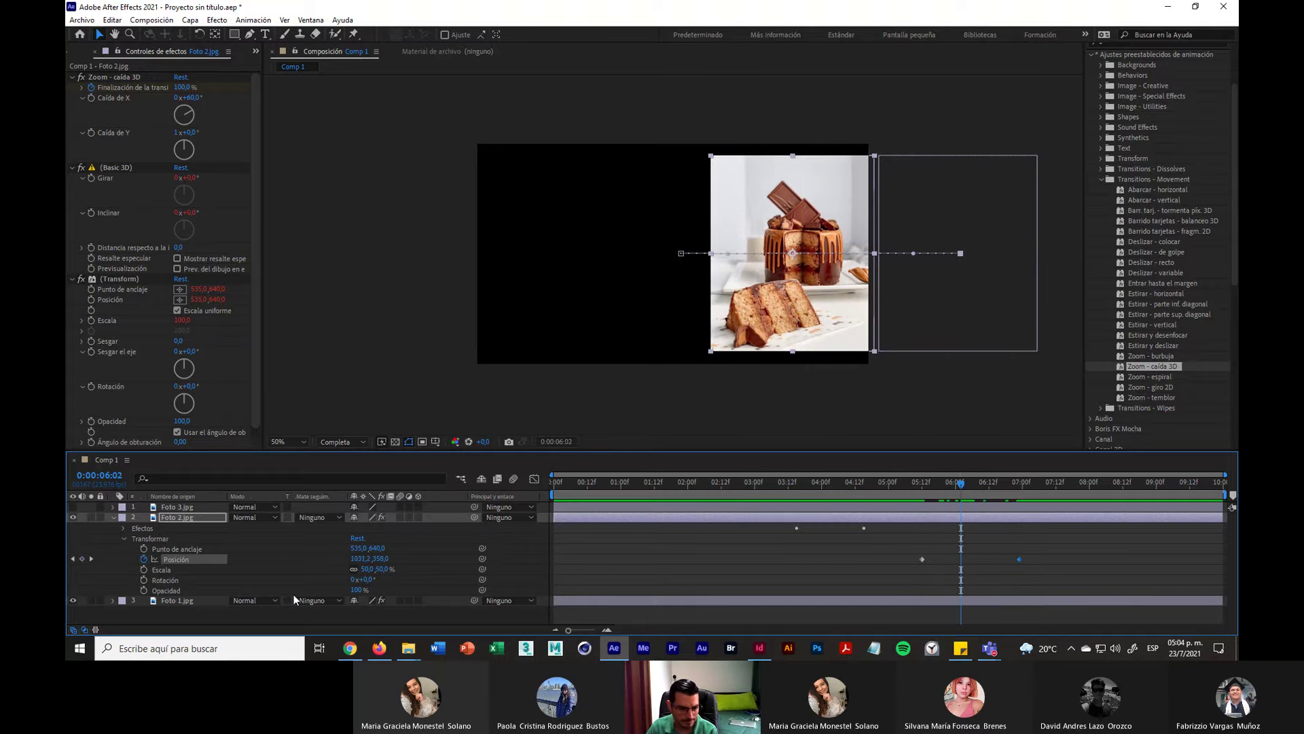
{"action": "left_click", "coordinate": [143, 590]}
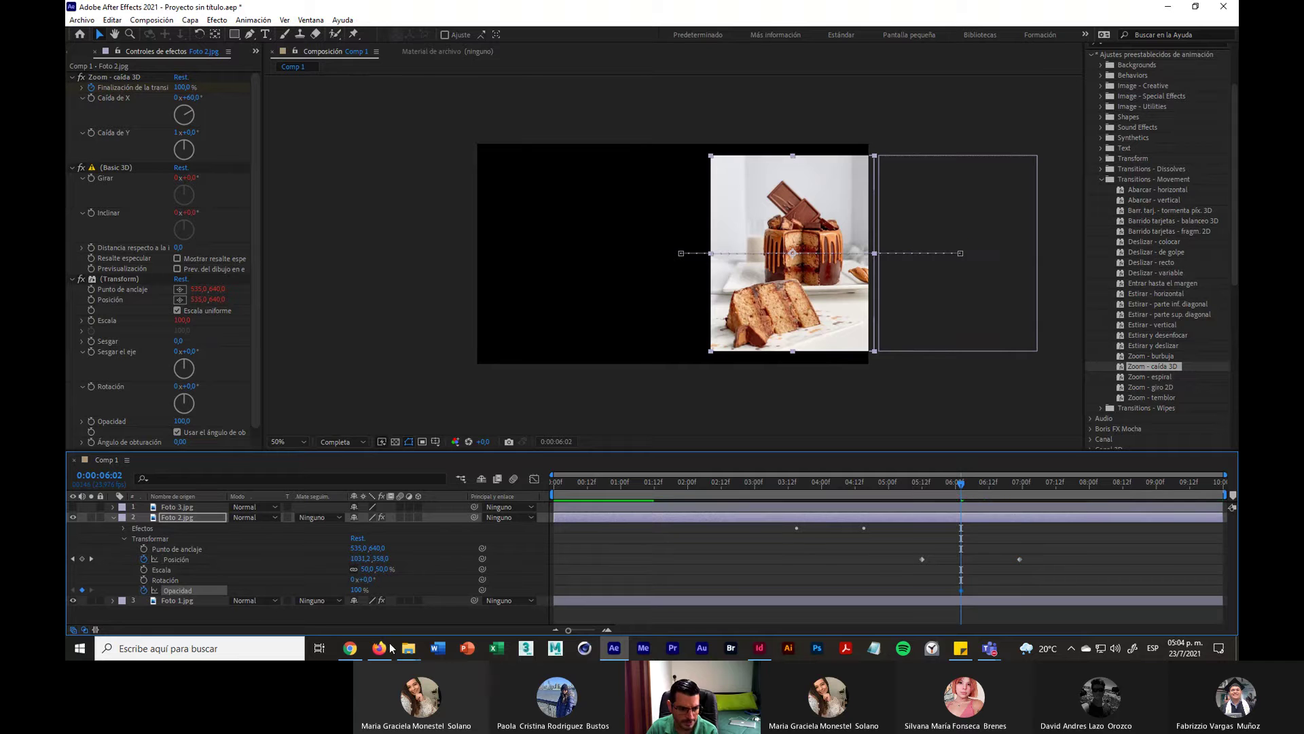
{"action": "left_click_drag", "start_coordinate": [962, 483], "coordinate": [1017, 481]}
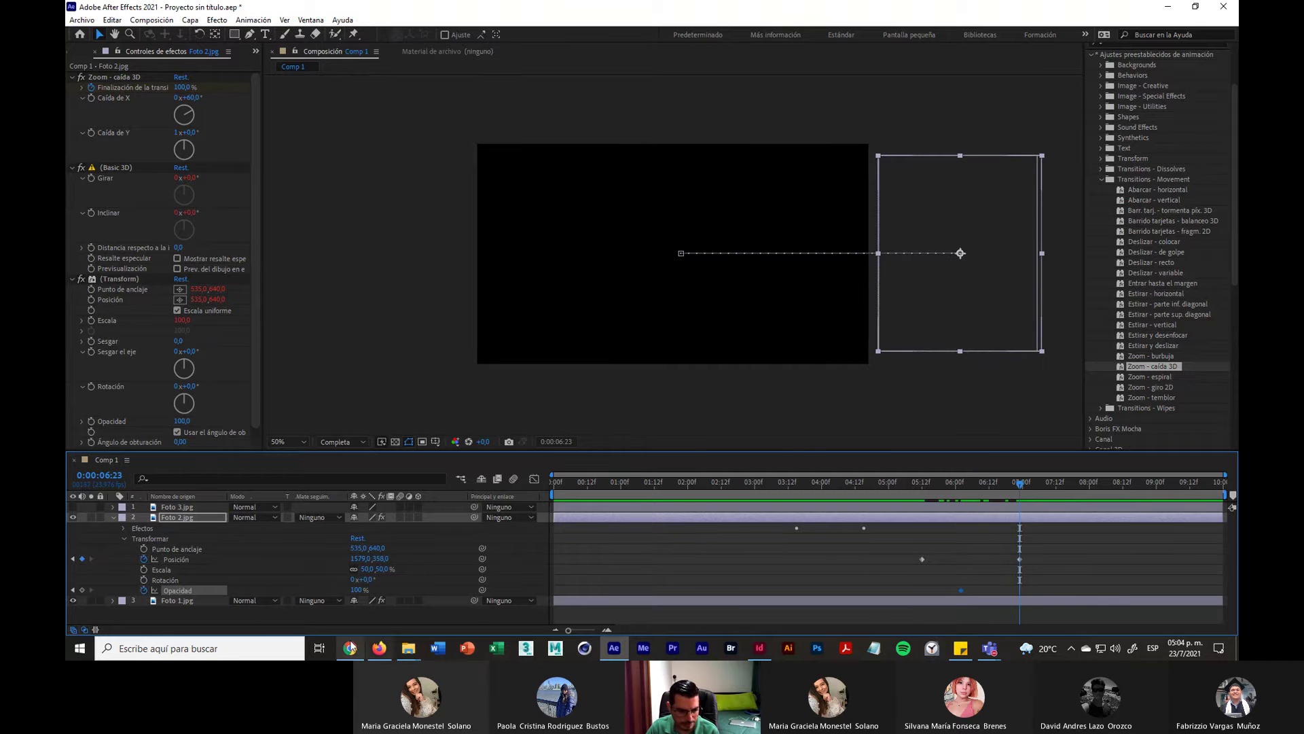
{"action": "left_click_drag", "start_coordinate": [356, 590], "coordinate": [329, 583]}
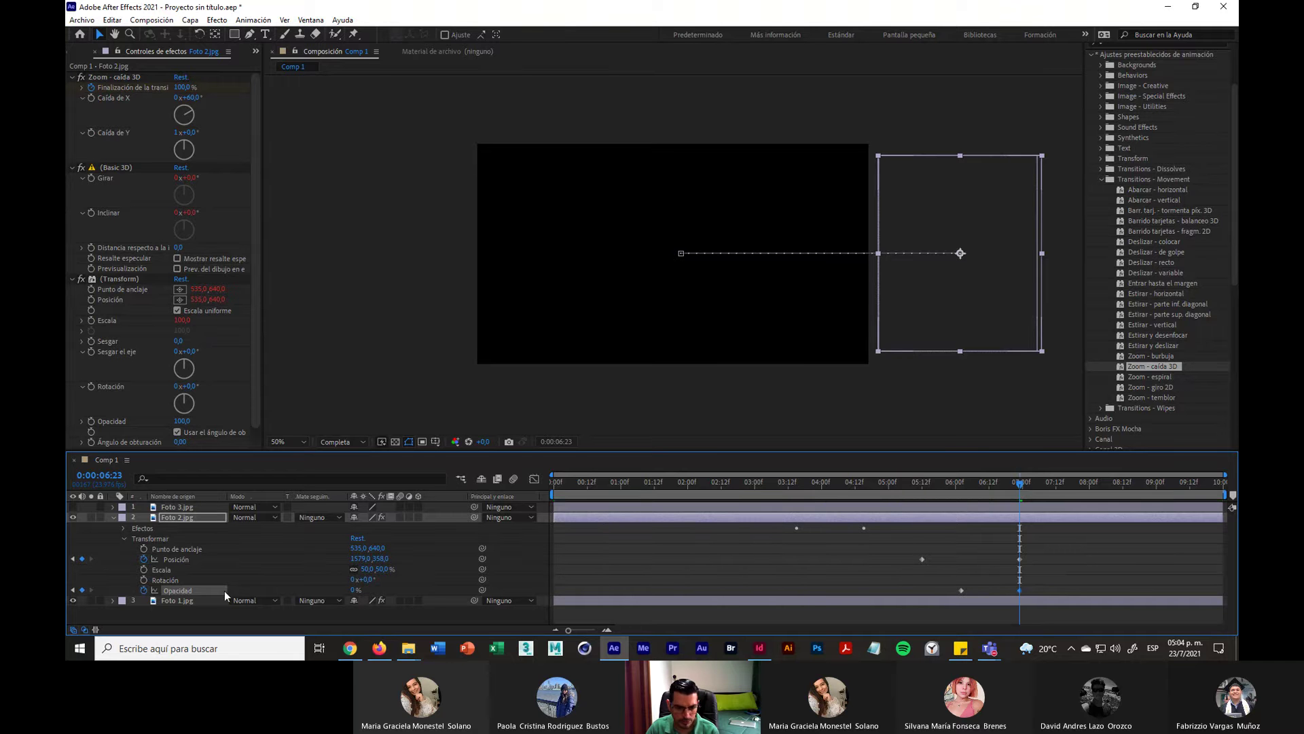
Step: Replay the composition from the start to check the entrances and exits of Foto 1.jpg and Foto 2.jpg
{"action": "left_click_drag", "start_coordinate": [1017, 483], "coordinate": [434, 522]}
{"action": "left_click", "coordinate": [362, 369]}
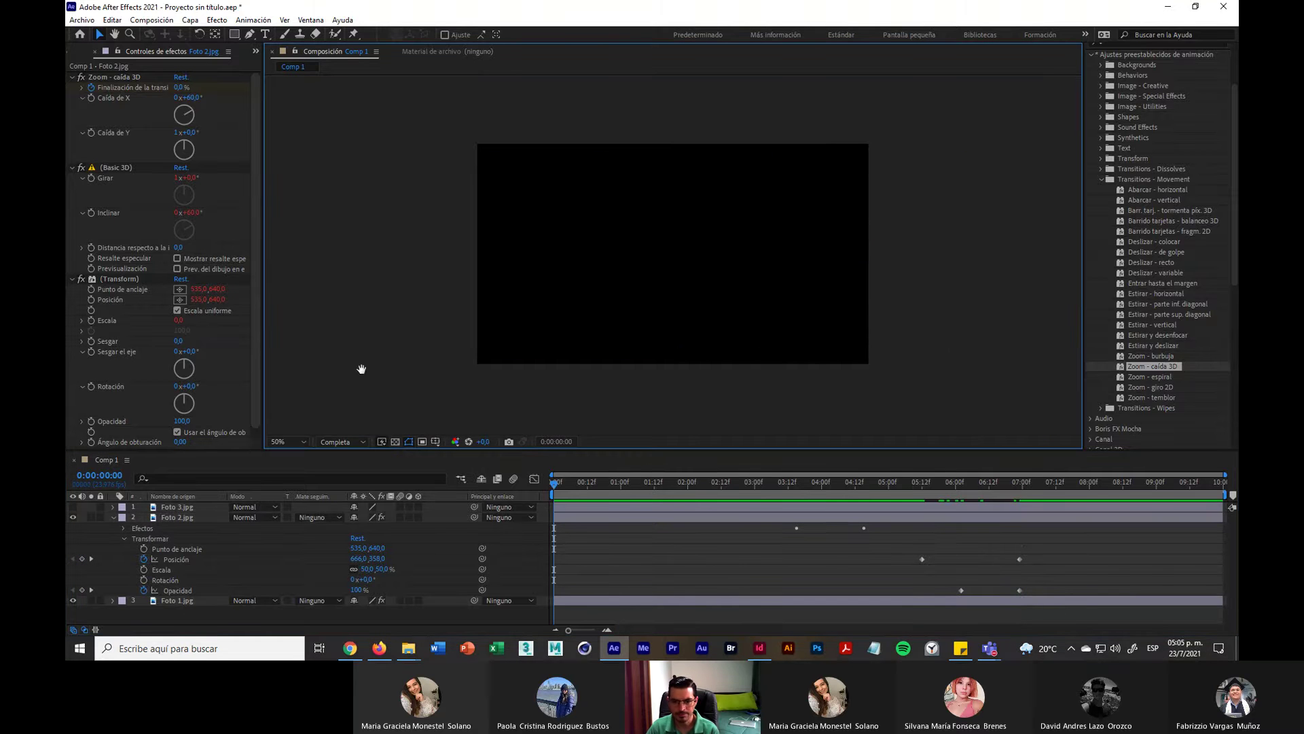
{"action": "key", "text": "space"}
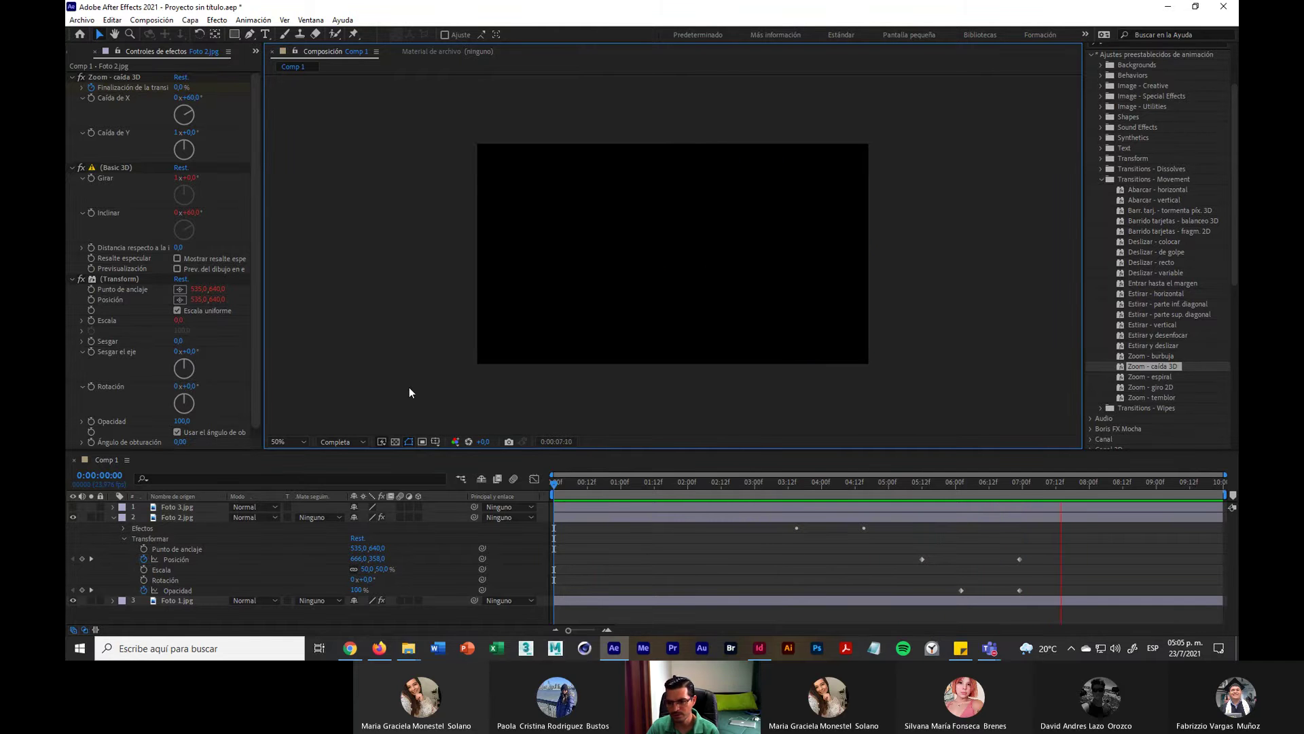
{"action": "key", "text": "space"}
Step: Make Foto 3.jpg visible, apply the Zoom - caída 3D preset to it at 0:00:07:00, and preview its entrance
{"action": "left_click_drag", "start_coordinate": [1078, 487], "coordinate": [1022, 498]}
{"action": "left_click", "coordinate": [73, 506]}
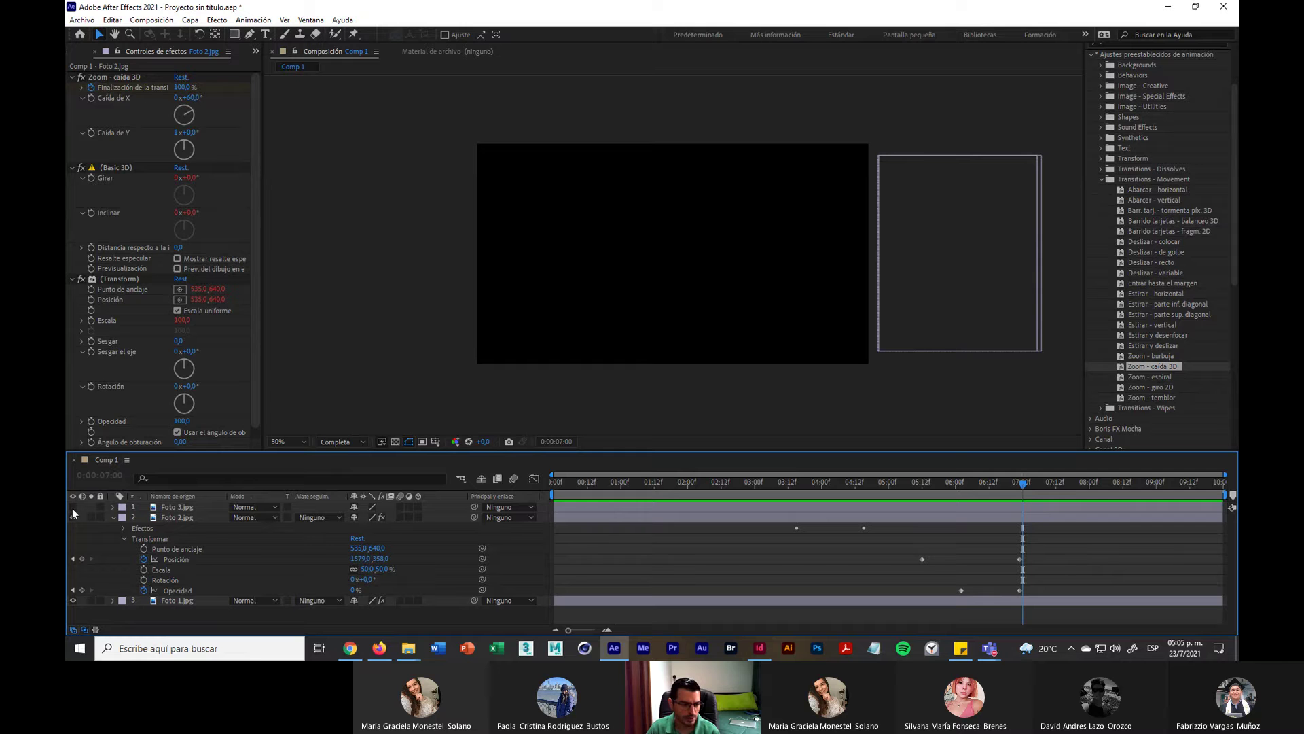
{"action": "left_click", "coordinate": [163, 508]}
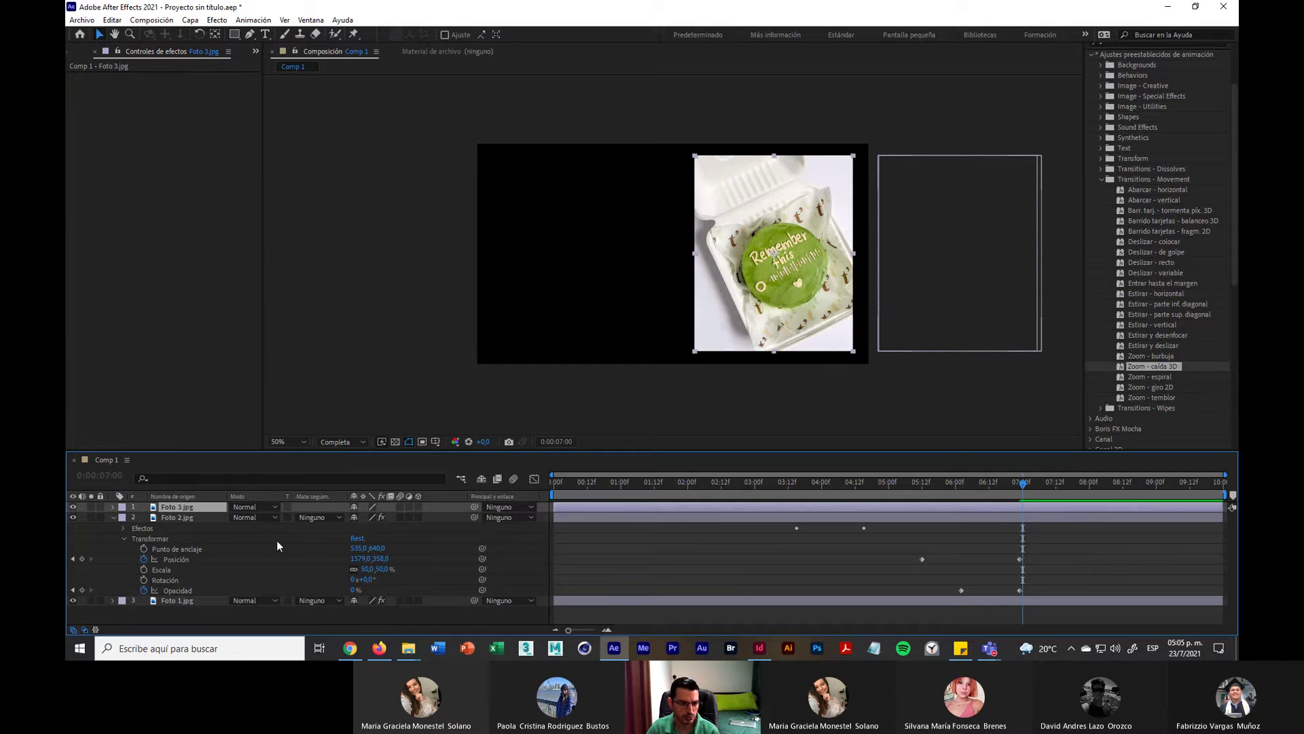
{"action": "double_click", "coordinate": [1121, 367]}
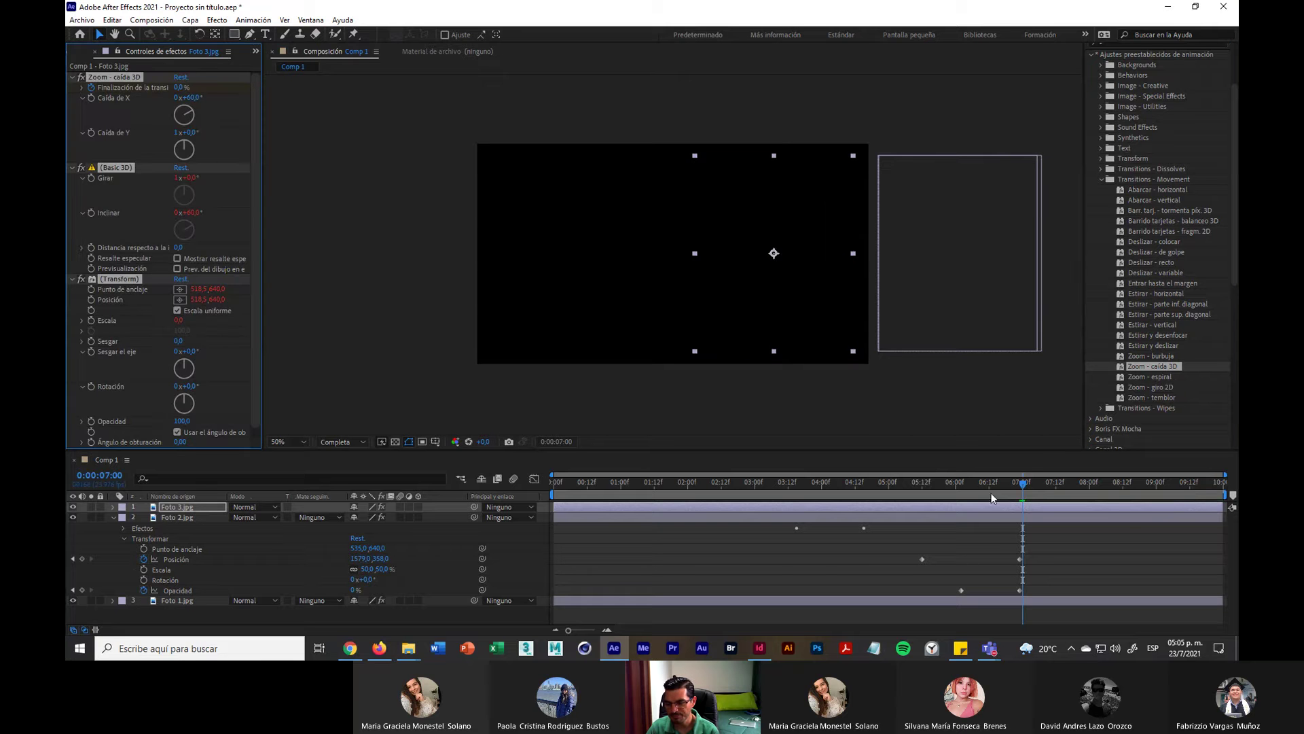
{"action": "key", "text": "space"}
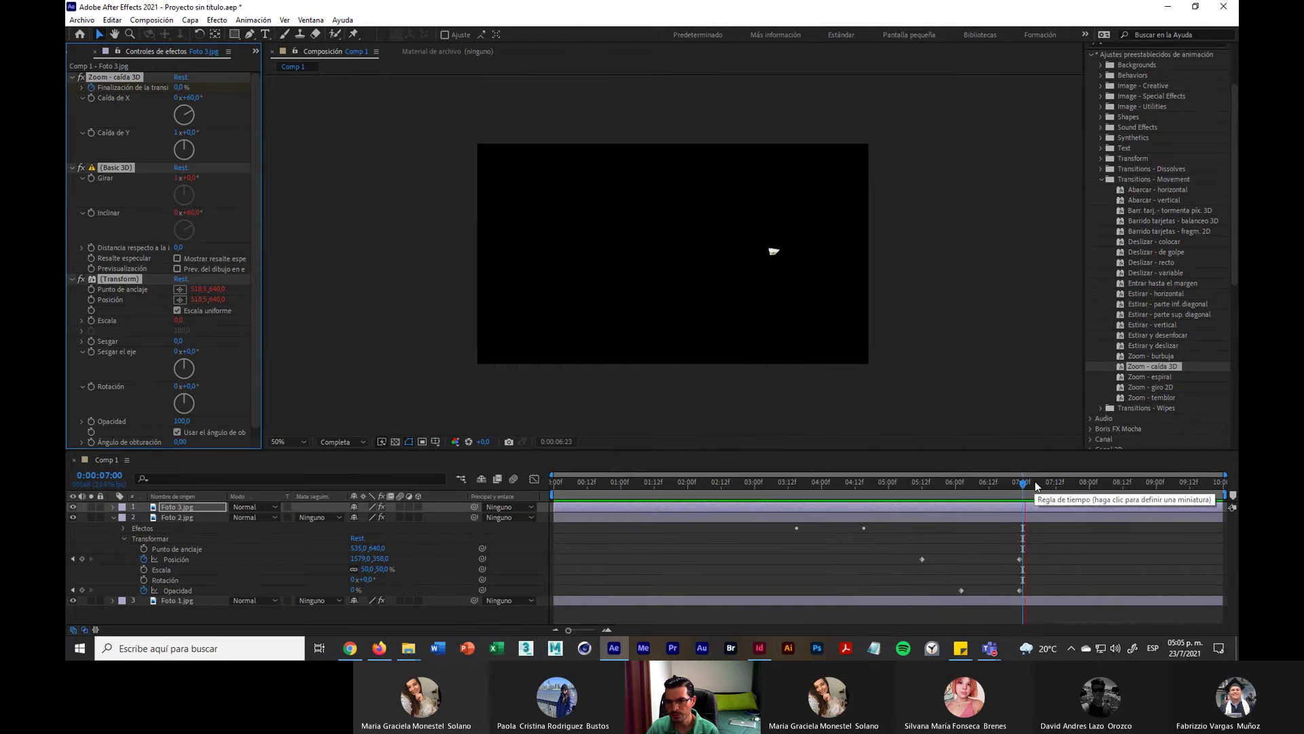
{"action": "left_click", "coordinate": [1151, 492]}
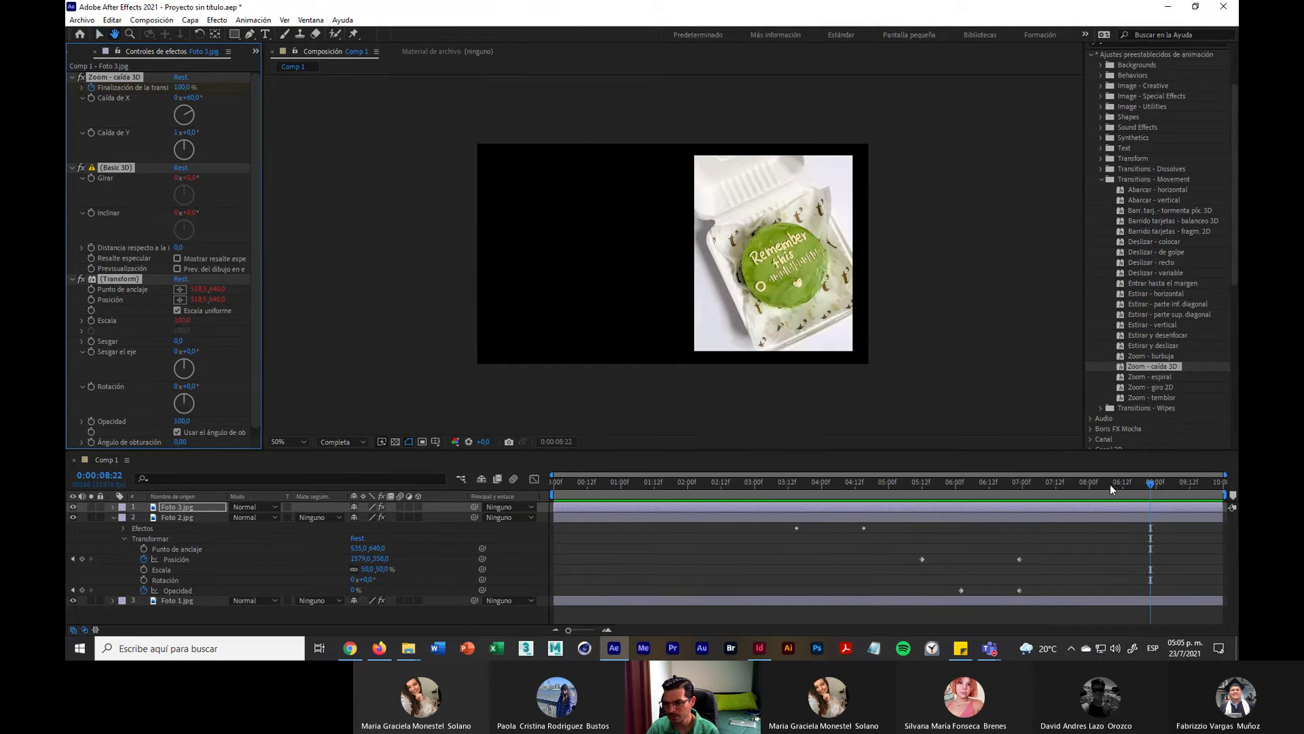
Step: Slide Foto 3.jpg out of frame with a Position keyframe at about 0:00:08:17 and one at 0:00:09:12 with X set to 1580
{"action": "left_click", "coordinate": [1156, 485]}
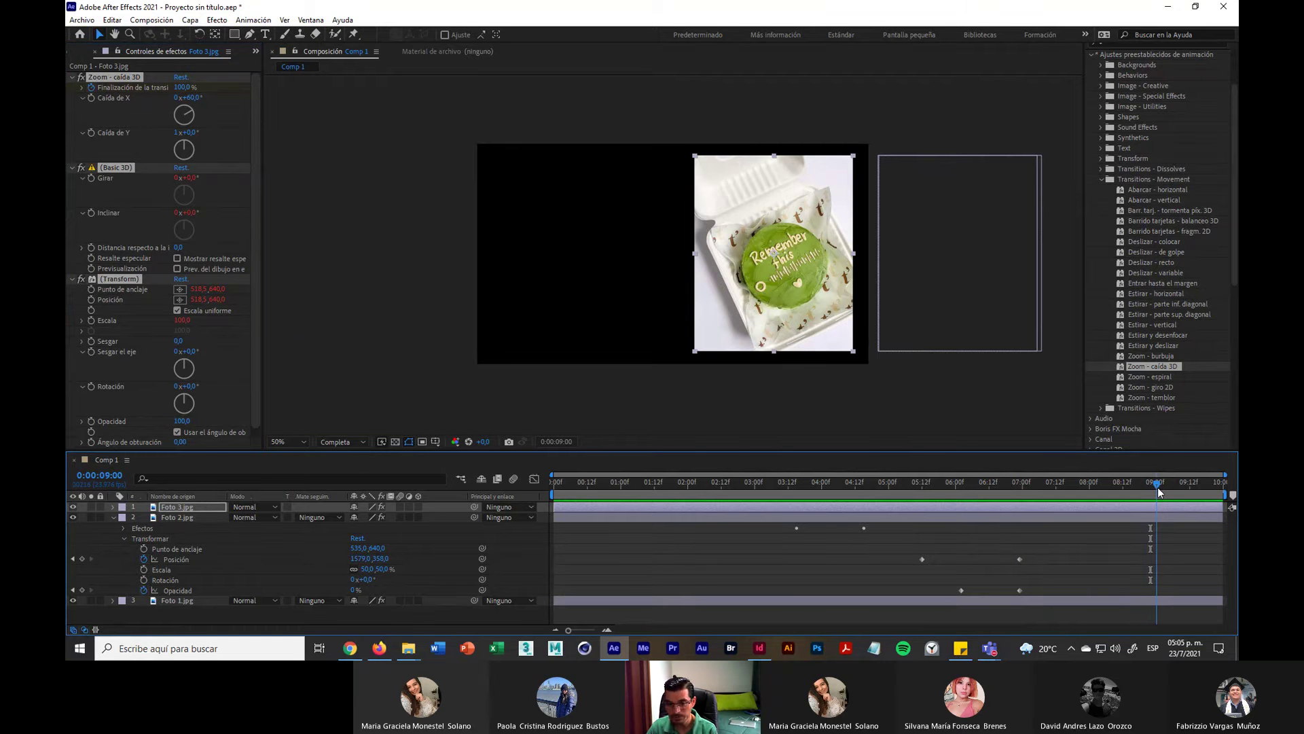
{"action": "left_click", "coordinate": [113, 517]}
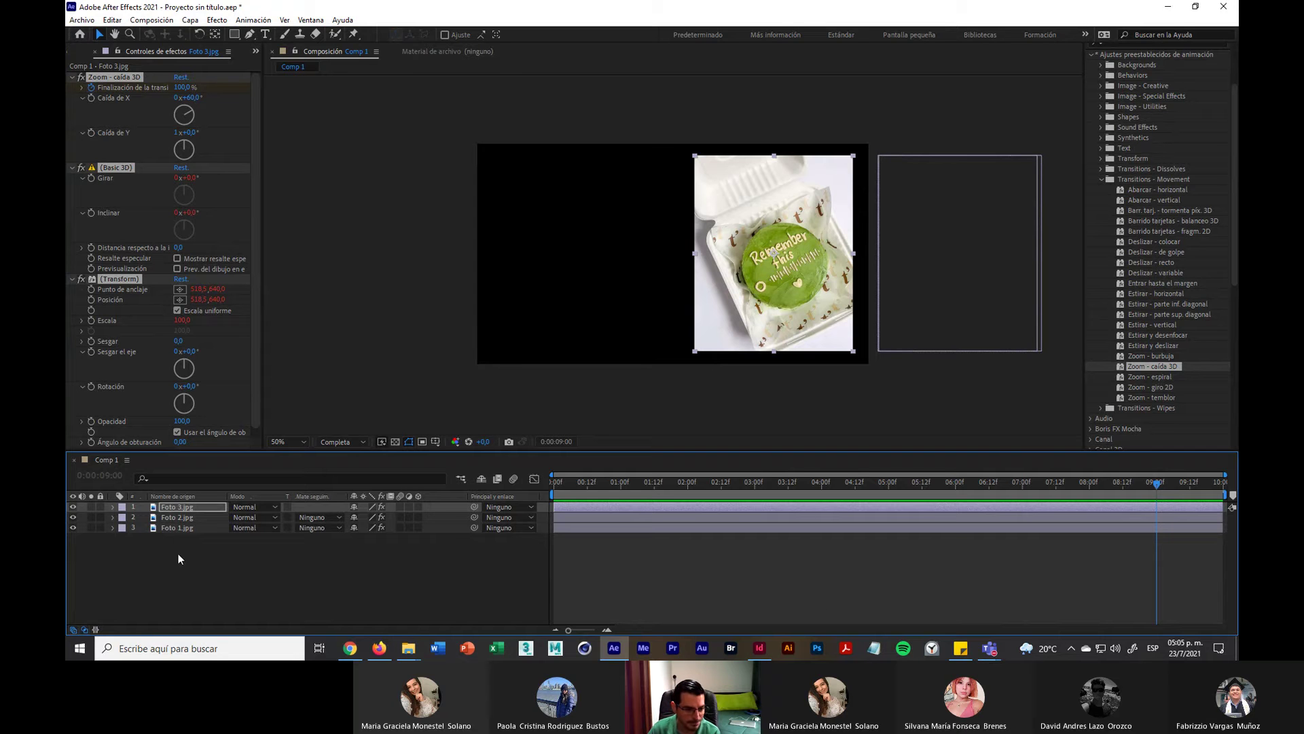
{"action": "left_click", "coordinate": [169, 508]}
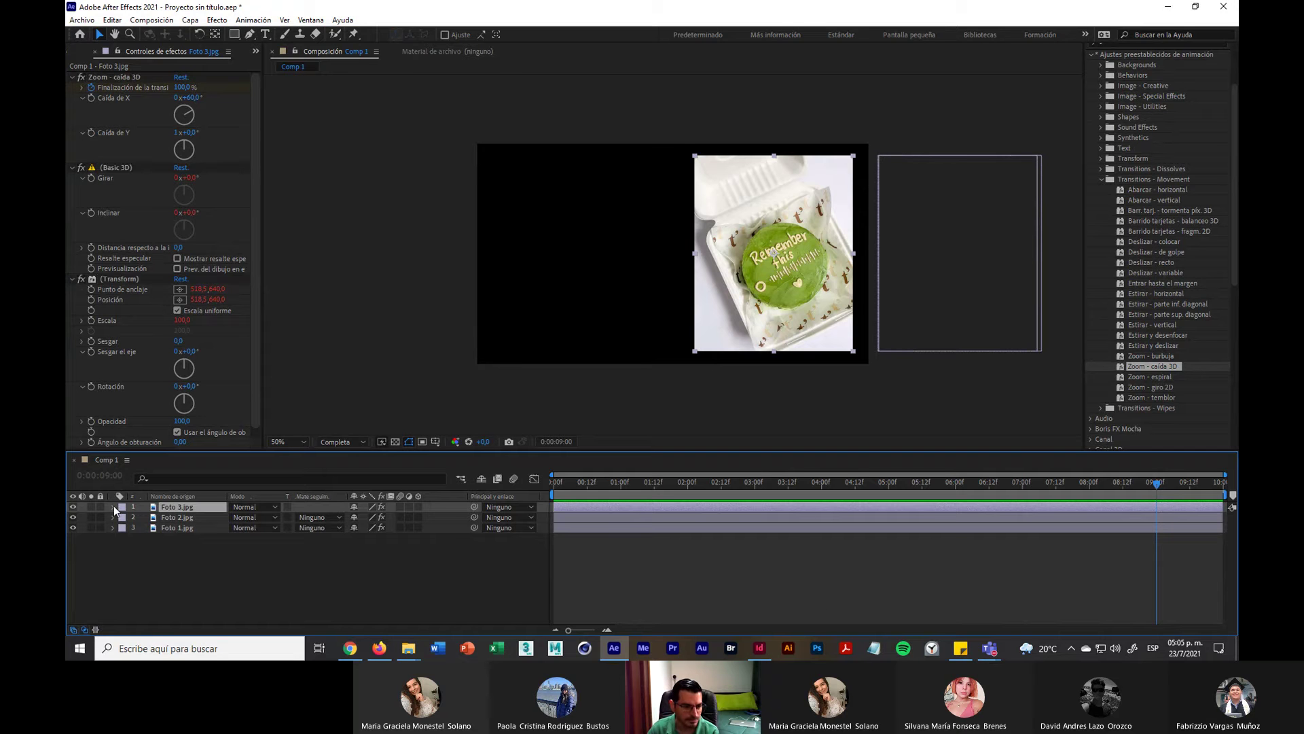
{"action": "left_click", "coordinate": [113, 507]}
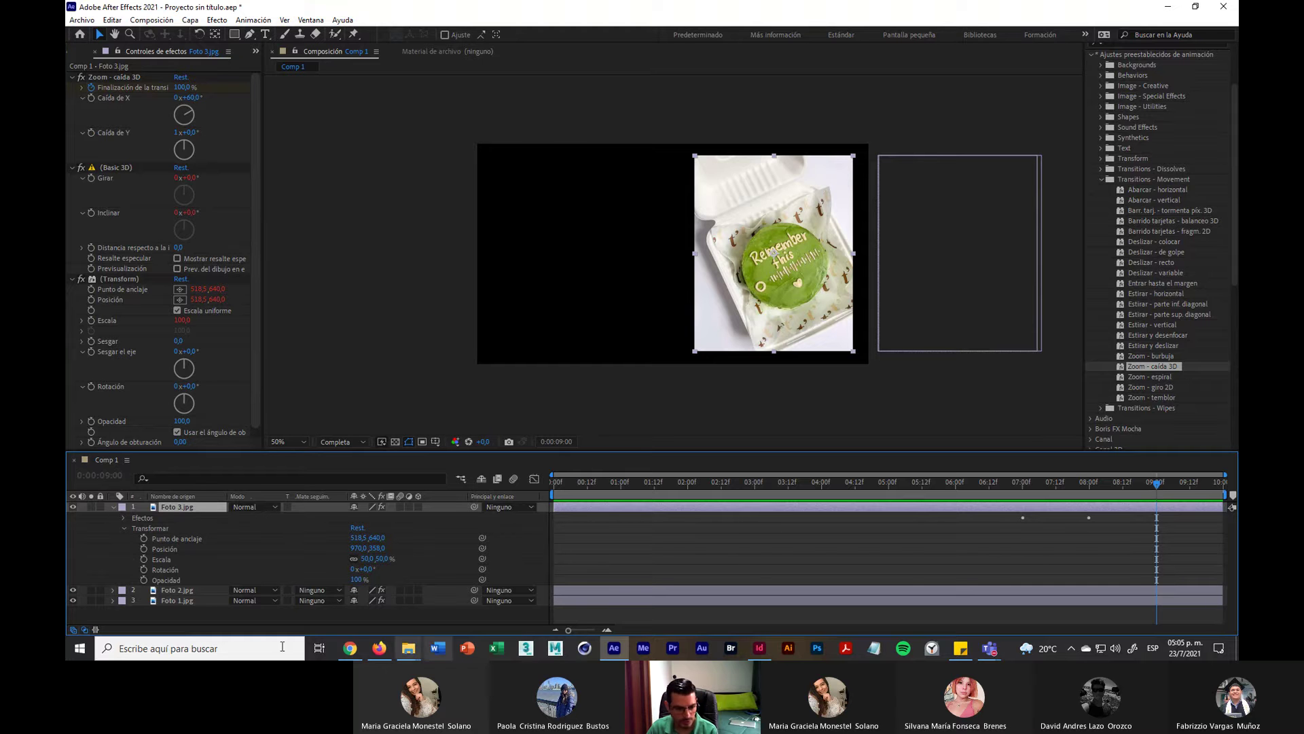
{"action": "left_click", "coordinate": [144, 549]}
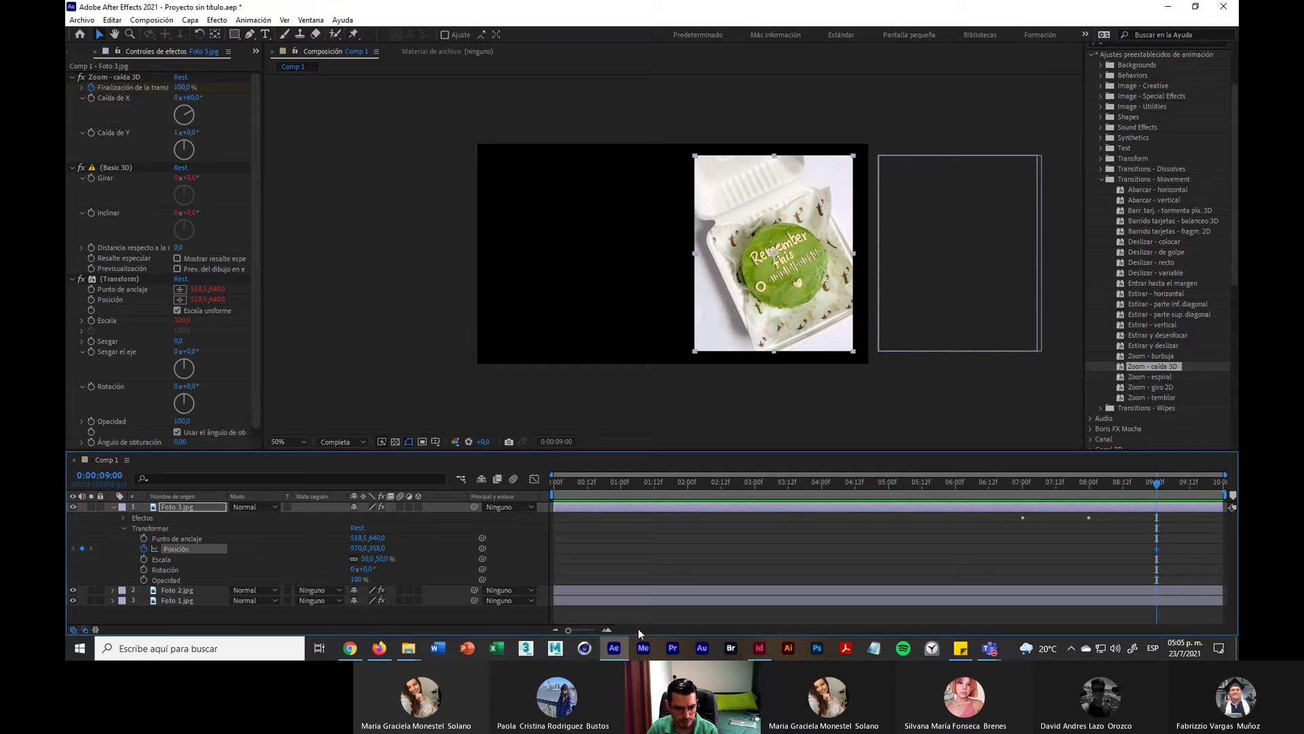
{"action": "left_click_drag", "start_coordinate": [1158, 483], "coordinate": [1190, 495]}
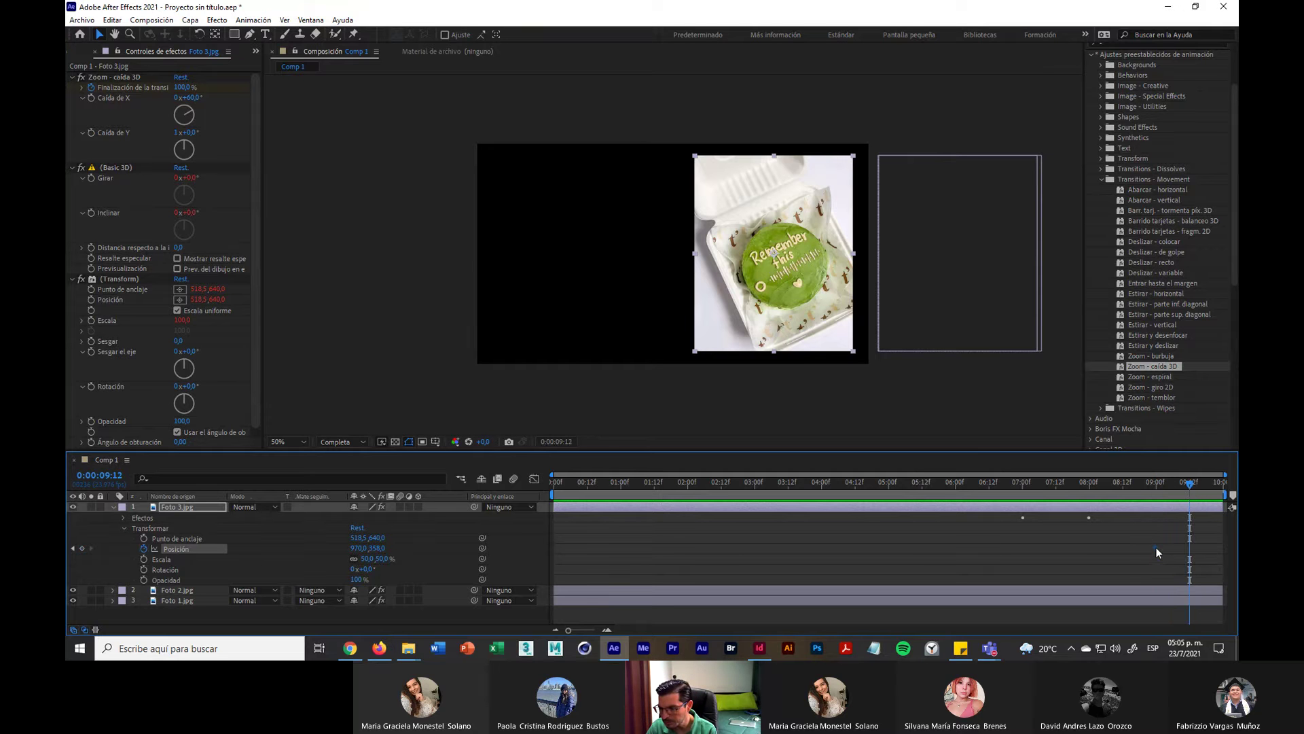
{"action": "left_click_drag", "start_coordinate": [1158, 549], "coordinate": [1138, 552]}
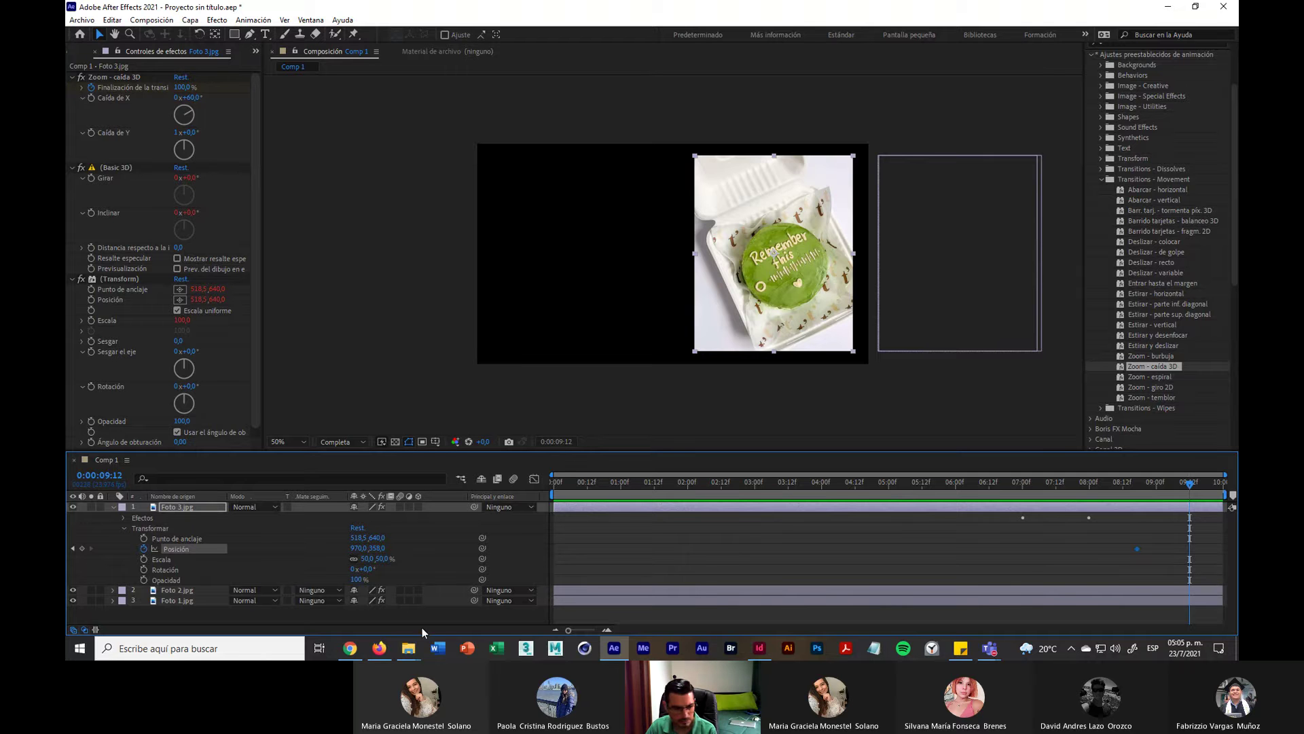
{"action": "left_click_drag", "start_coordinate": [358, 548], "coordinate": [726, 540]}
{"action": "left_click_drag", "start_coordinate": [718, 541], "coordinate": [725, 542]}
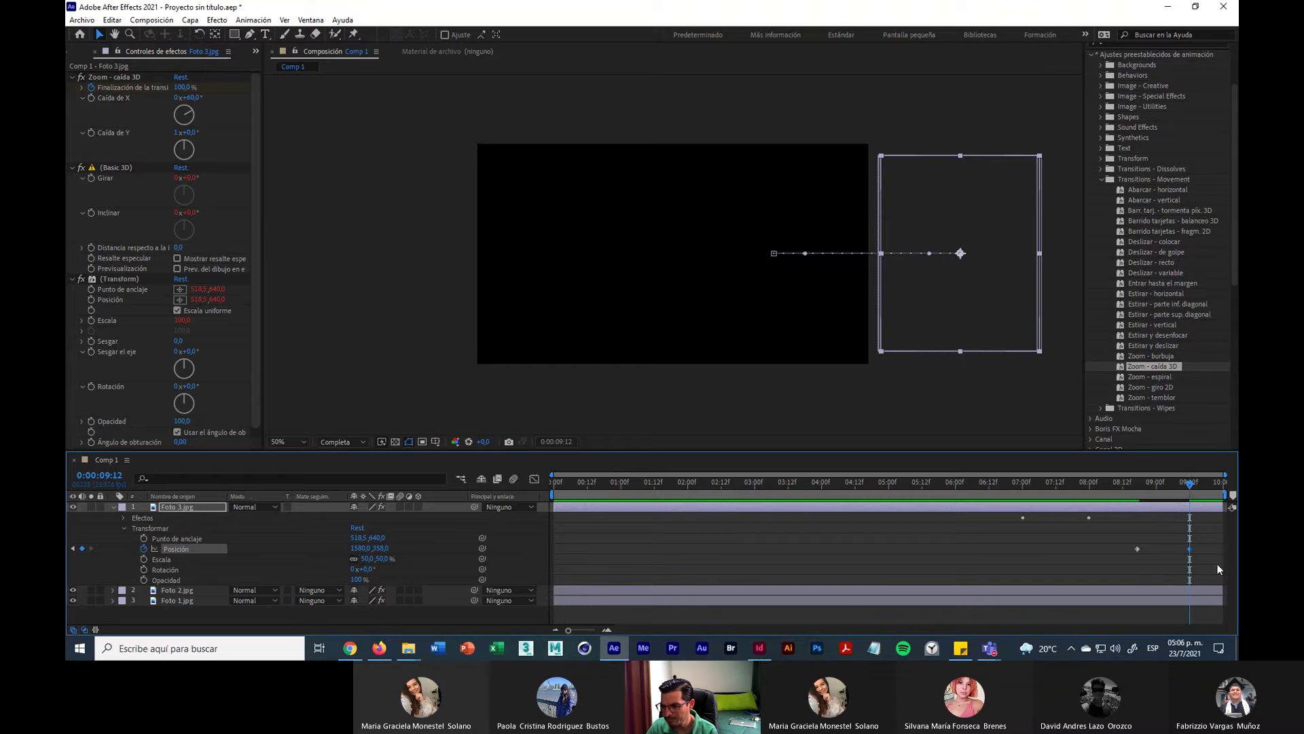
Step: Fade out Foto 3.jpg with Opacity keyframes of 100% at 0:00:09:02 and 0% at 0:00:09:12
{"action": "left_click_drag", "start_coordinate": [1190, 484], "coordinate": [1162, 504]}
{"action": "left_click", "coordinate": [144, 579]}
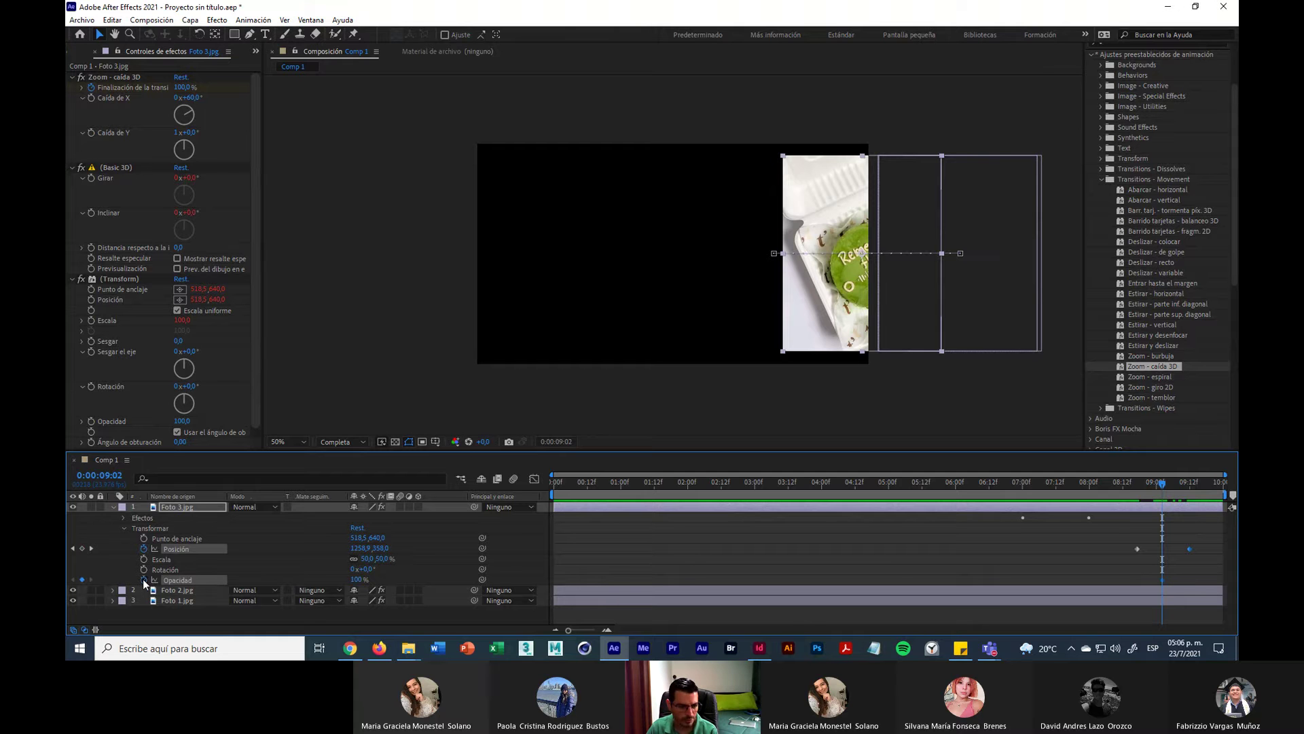
{"action": "left_click_drag", "start_coordinate": [1163, 485], "coordinate": [1190, 484]}
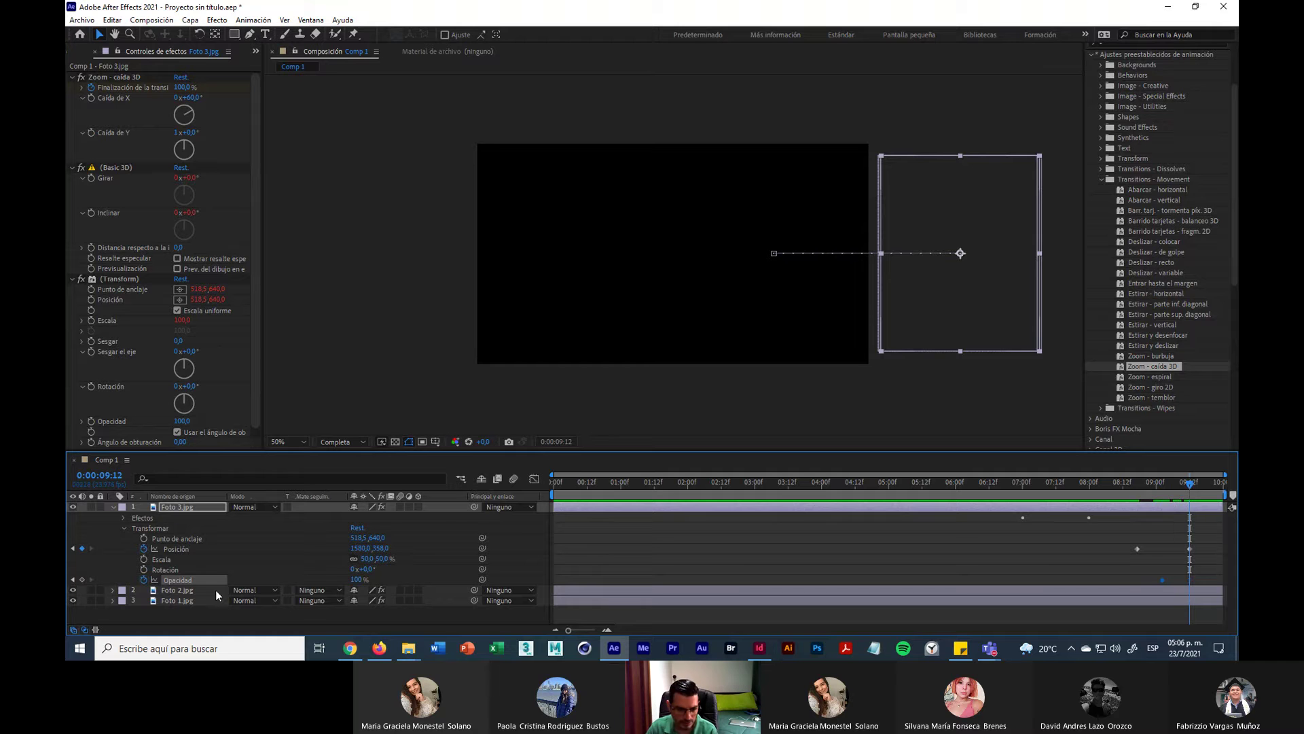
{"action": "left_click_drag", "start_coordinate": [356, 580], "coordinate": [293, 579]}
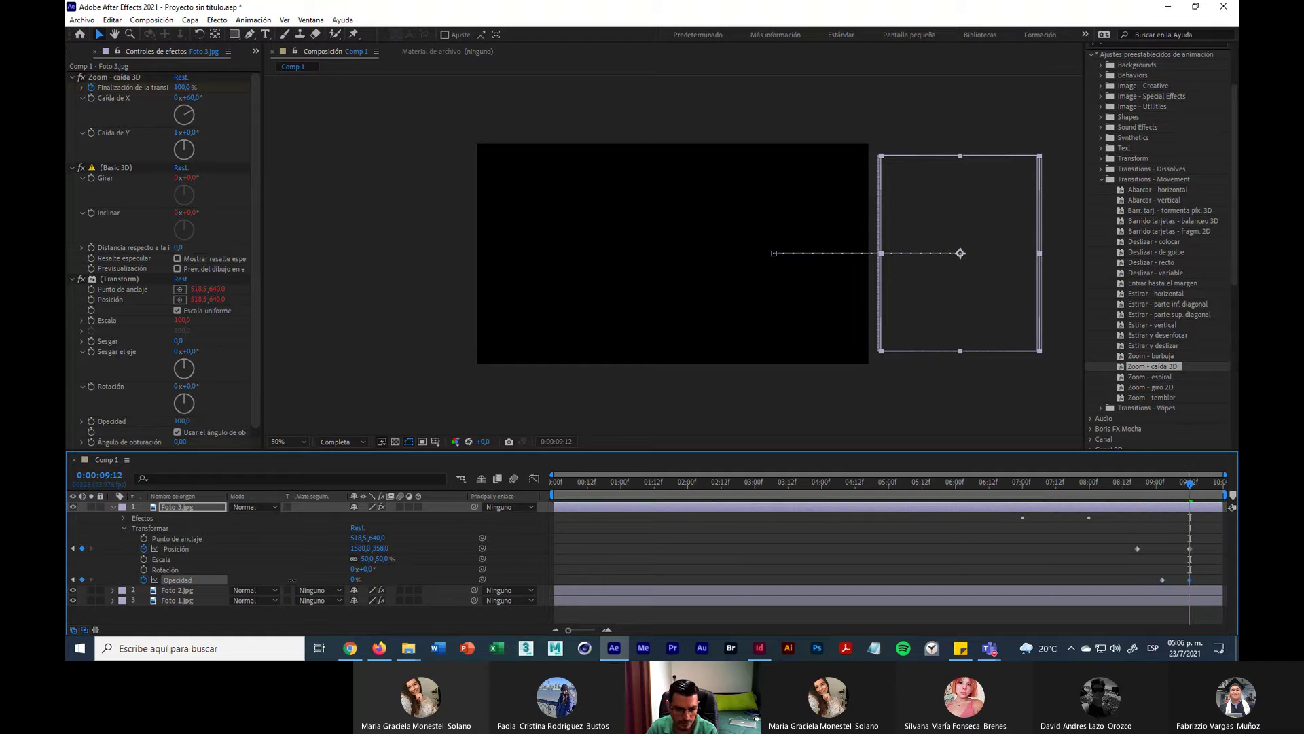
Step: Collapse Foto 3.jpg's properties, and reveal only the keyframed properties of all three photo layers
{"action": "left_click", "coordinate": [114, 508]}
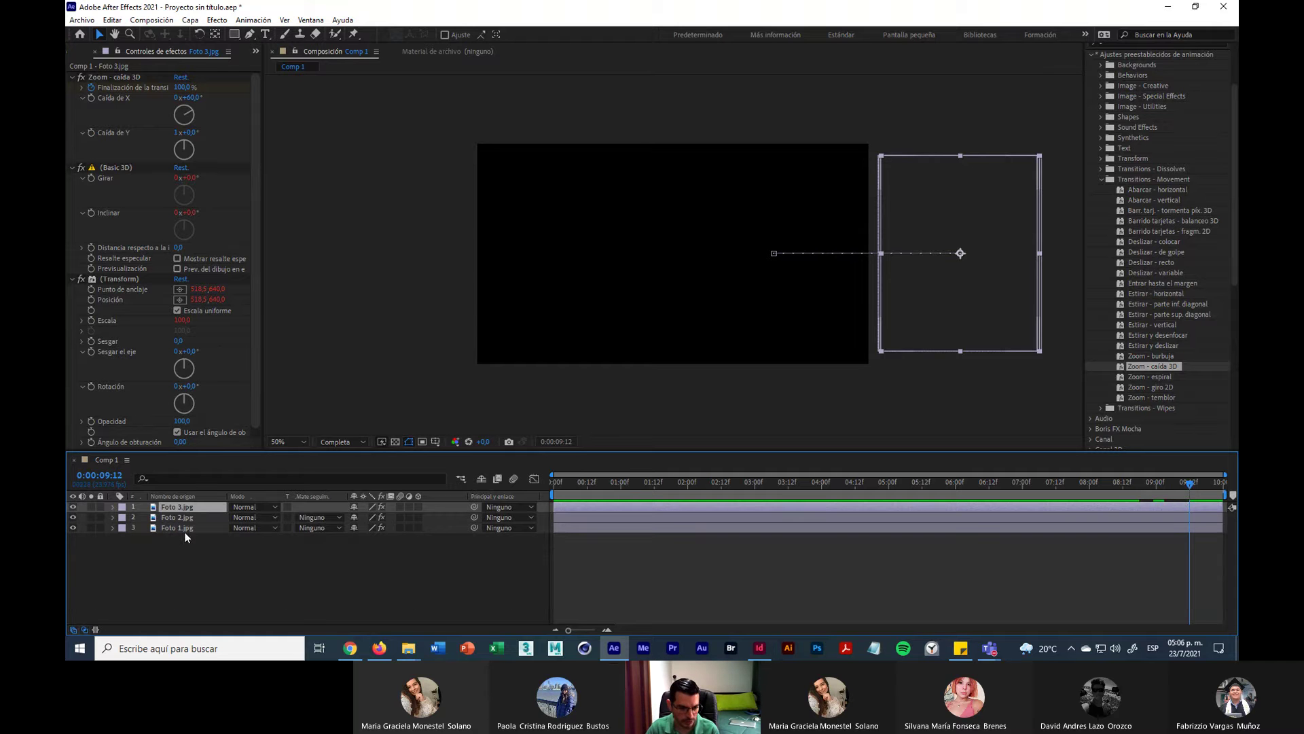
{"action": "left_click", "coordinate": [190, 528], "text": "shift"}
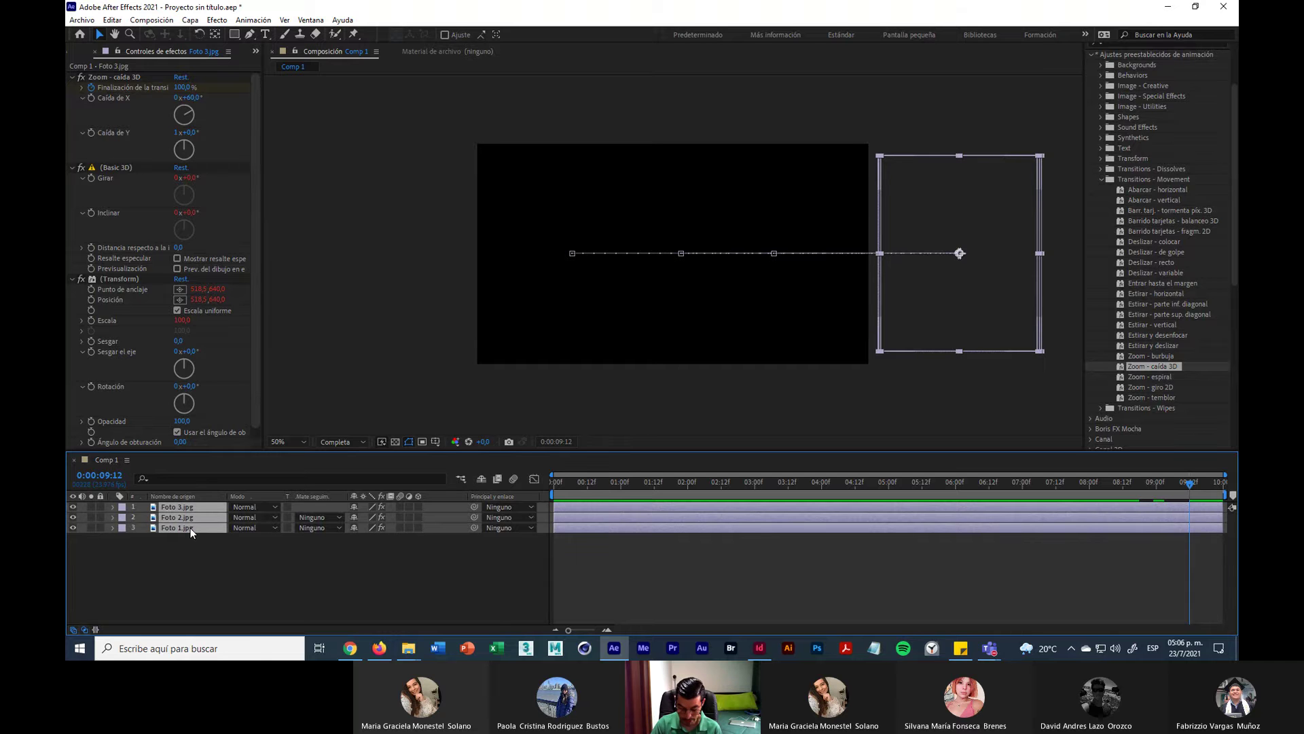
{"action": "key", "text": "u"}
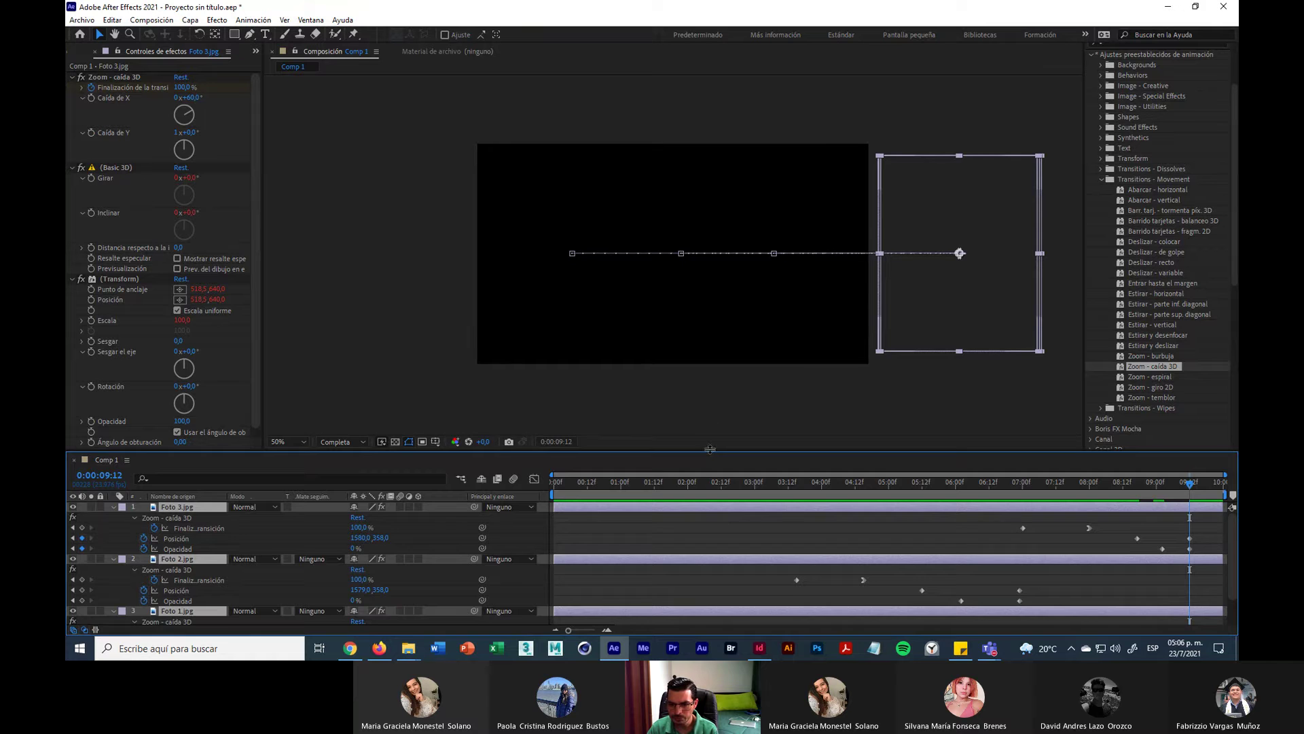
Step: Enlarge the timeline and move Foto 1.jpg's first Position keyframe to about 0:00:02:09 and its first Opacity keyframe to 0:00:03:00
{"action": "left_click_drag", "start_coordinate": [710, 449], "coordinate": [714, 289]}
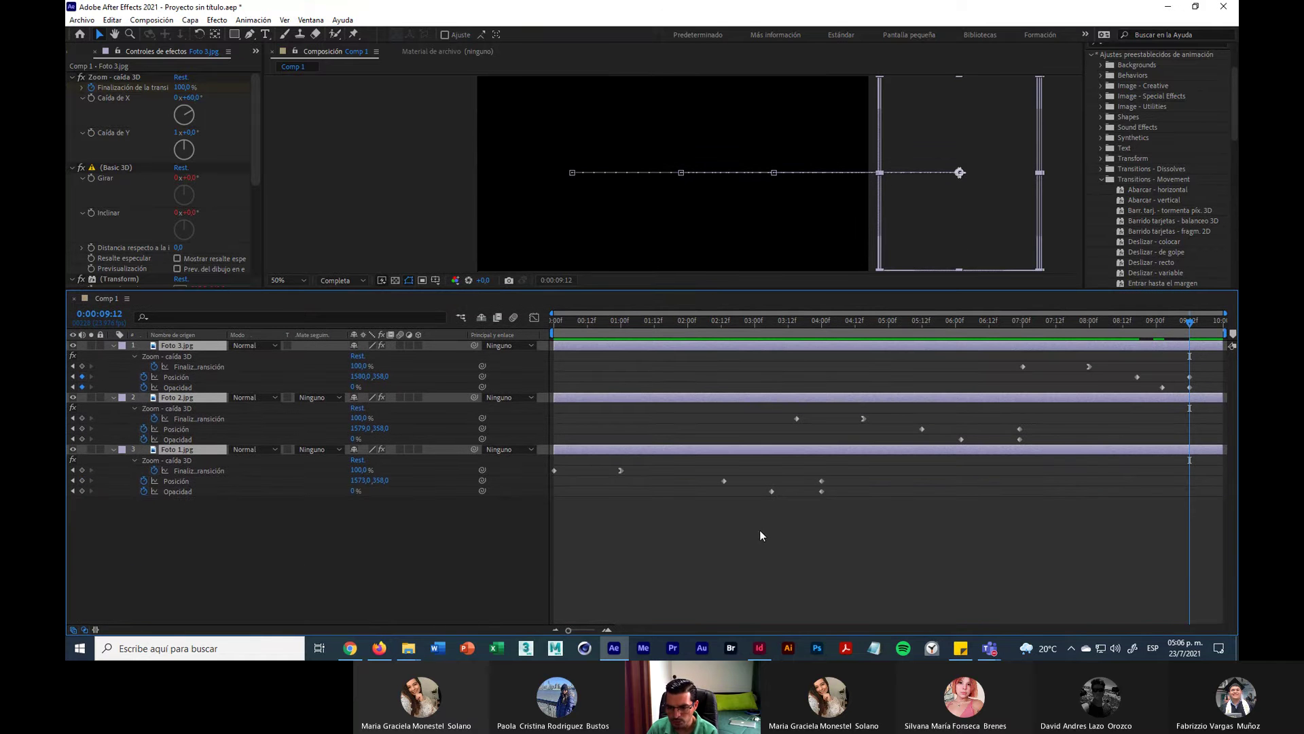
{"action": "left_click_drag", "start_coordinate": [723, 481], "coordinate": [713, 481]}
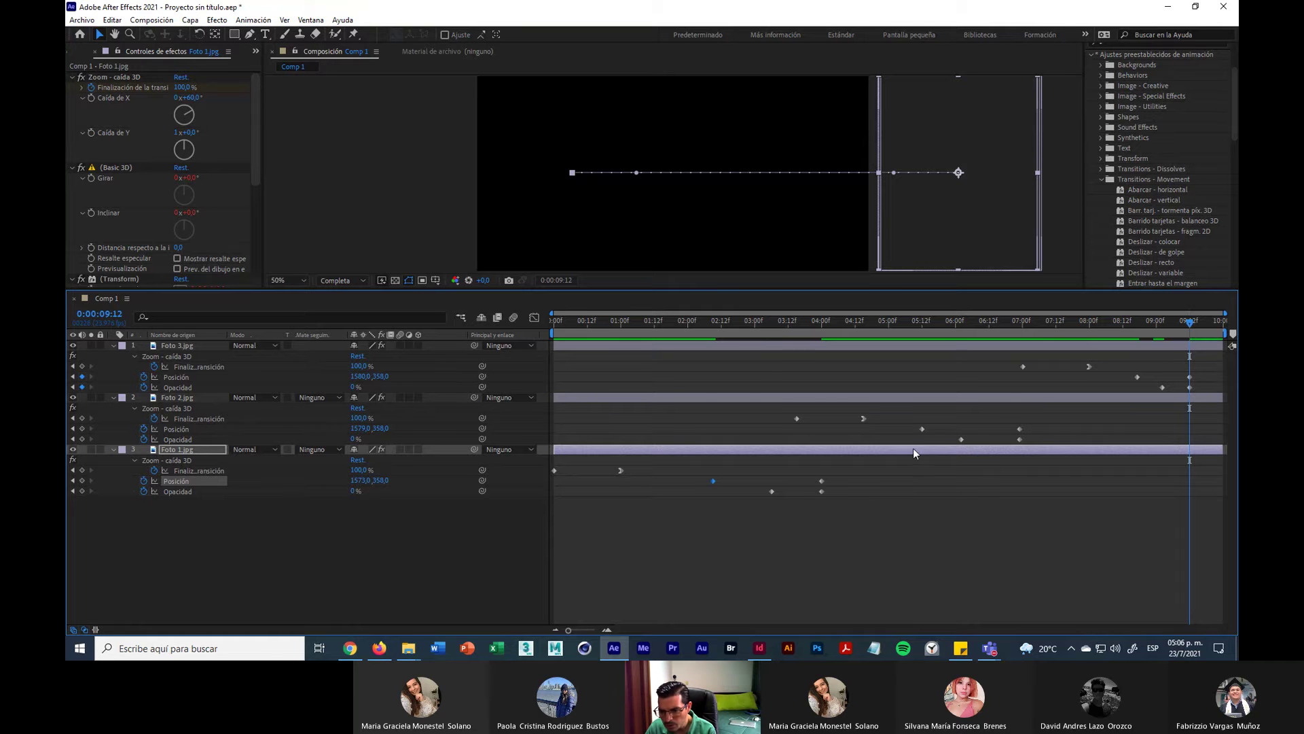
{"action": "left_click_drag", "start_coordinate": [771, 491], "coordinate": [756, 491]}
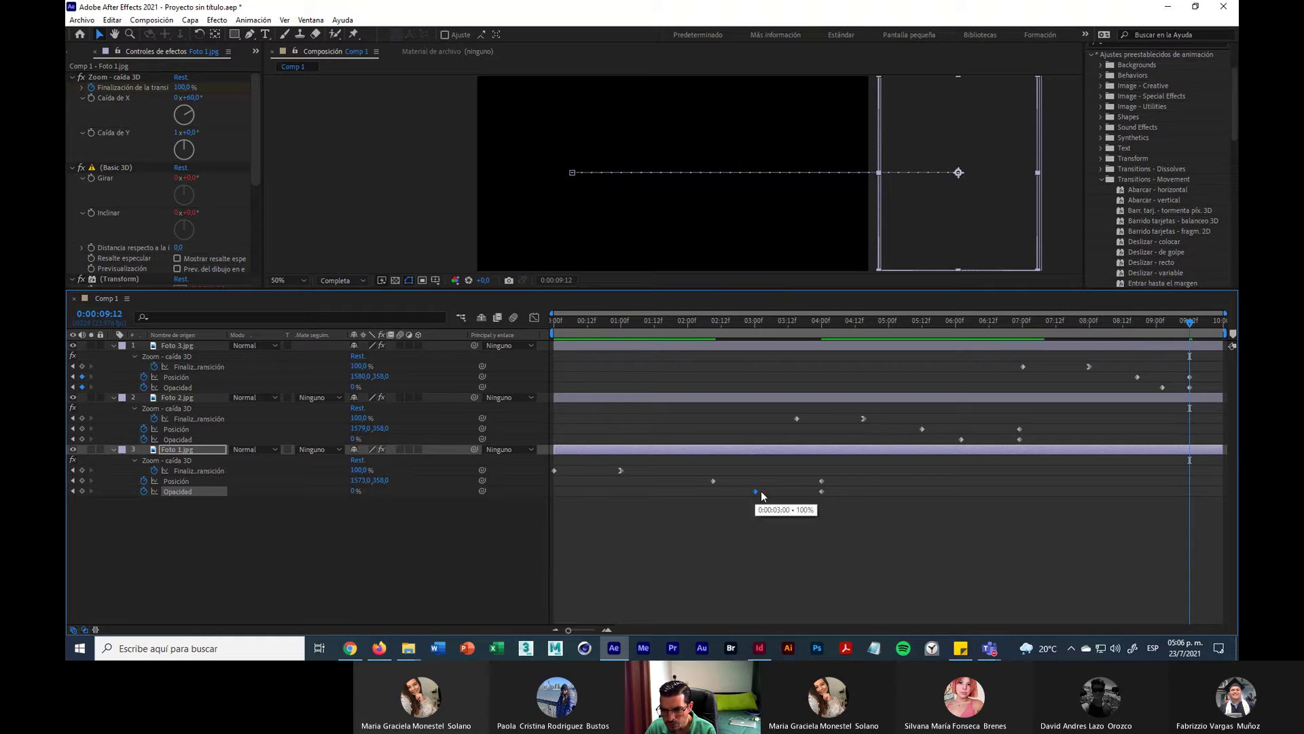
{"action": "left_click_drag", "start_coordinate": [857, 533], "coordinate": [698, 475]}
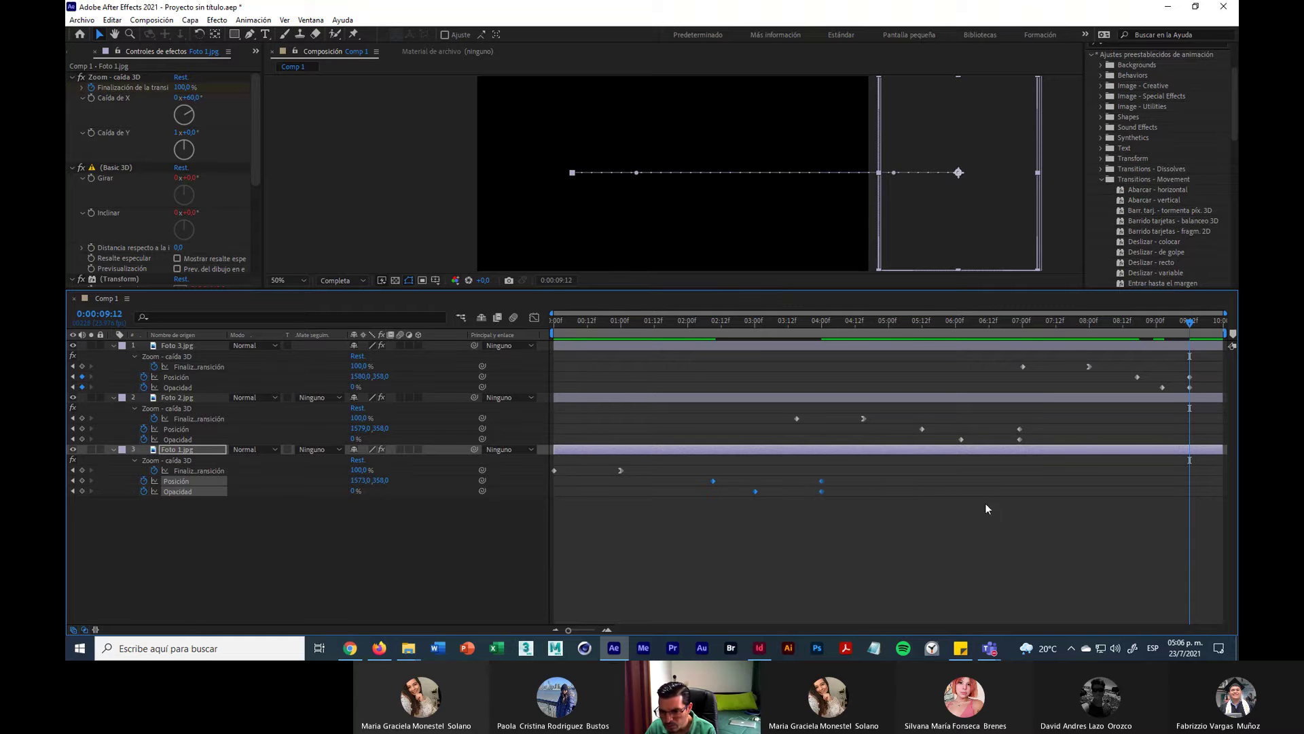
Step: Shift Foto 2.jpg's first Position keyframe slightly earlier, and move the first Opacity keyframes of Foto 2.jpg and Foto 3.jpg slightly later
{"action": "left_click_drag", "start_coordinate": [922, 428], "coordinate": [973, 439]}
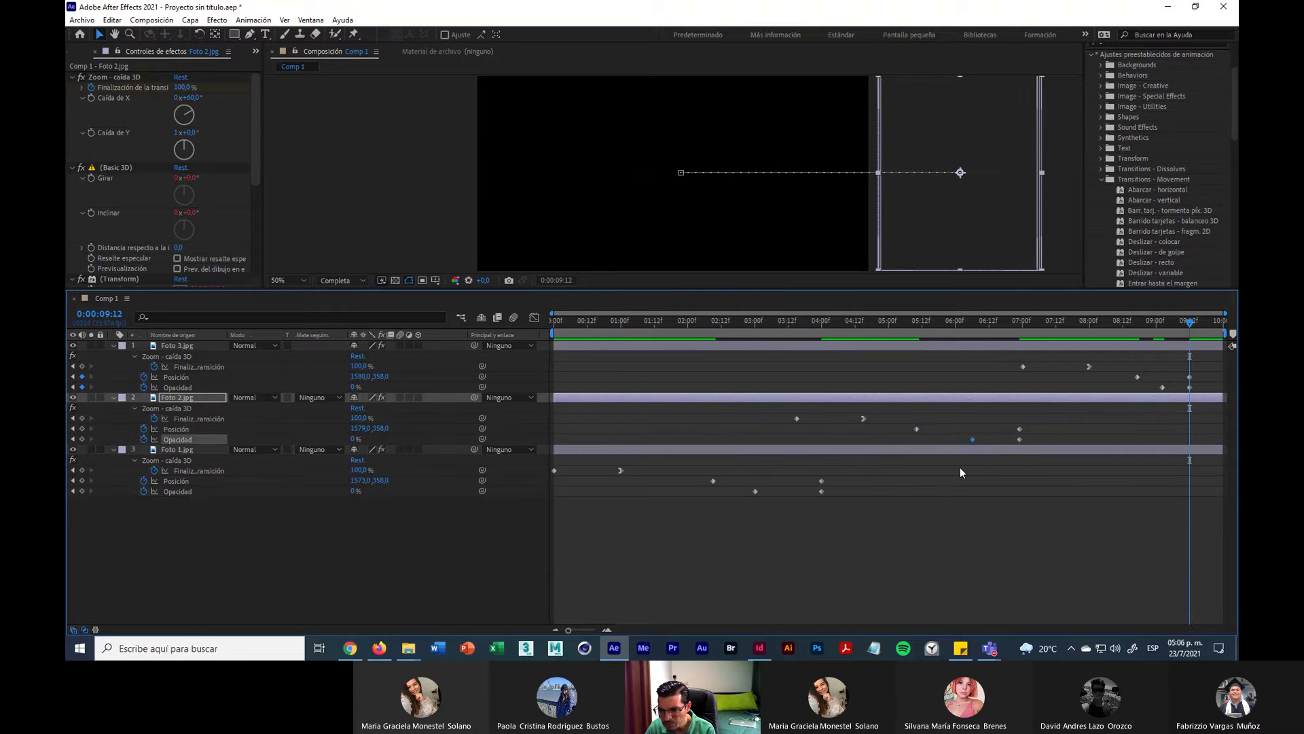
{"action": "left_click", "coordinate": [1162, 387]}
{"action": "left_click_drag", "start_coordinate": [1168, 392], "coordinate": [1169, 392]}
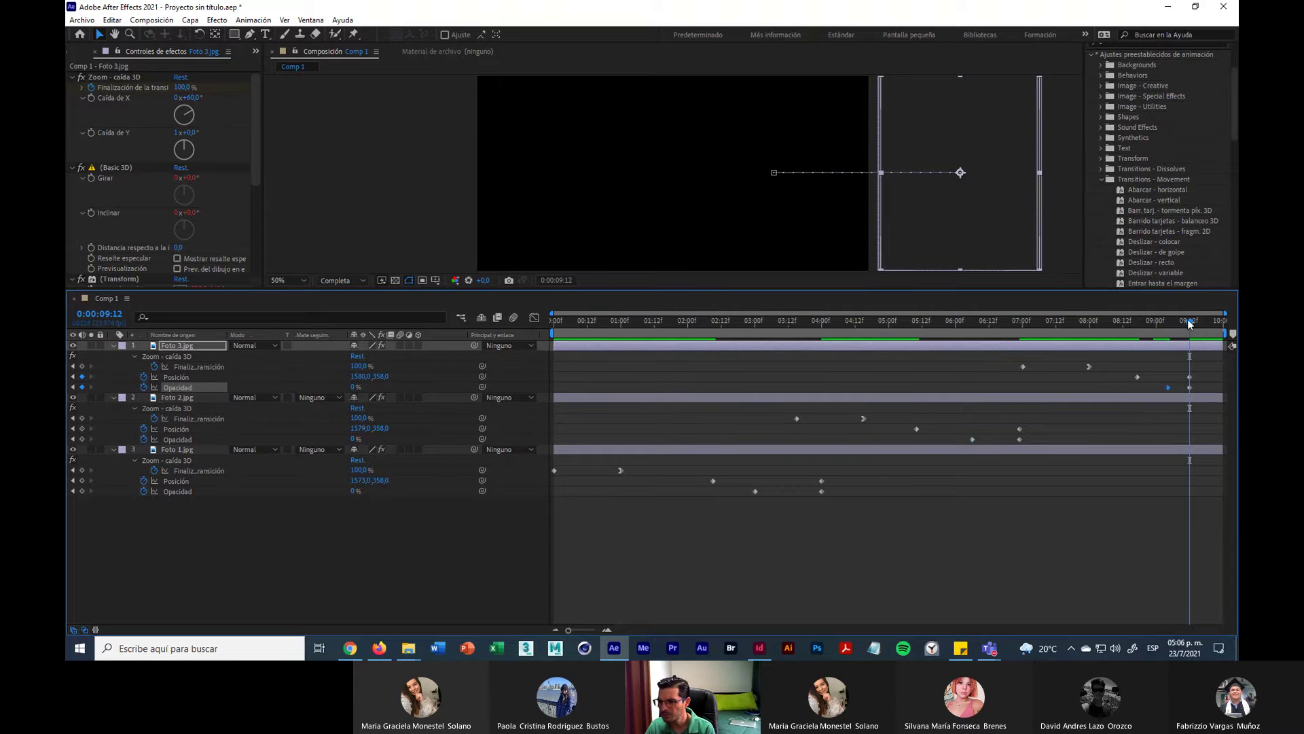
{"action": "left_click_drag", "start_coordinate": [1190, 322], "coordinate": [1223, 325]}
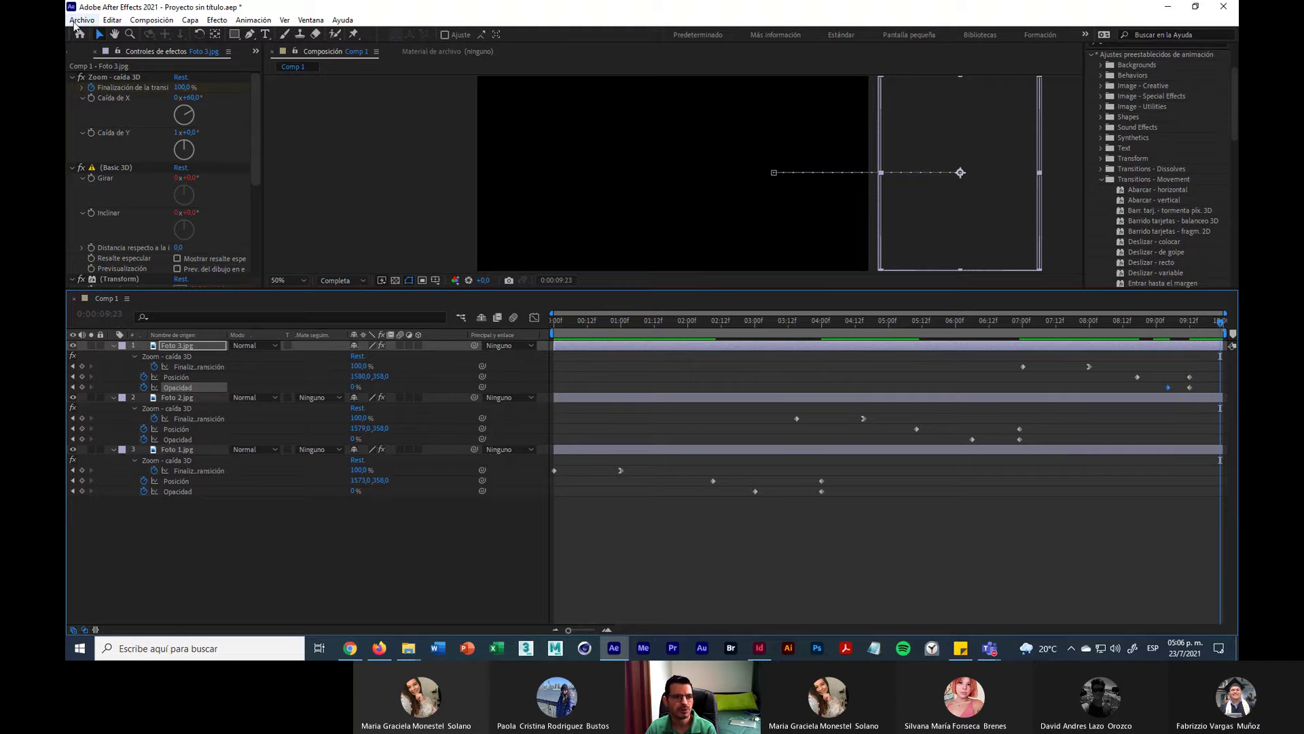
Step: Start saving the project as a new file and browse to D:\1 - ULACIT\IICO 2021\2 - Publi Web y Medios Interac\Clase 9
{"action": "left_click", "coordinate": [82, 20]}
{"action": "mouse_move", "coordinate": [163, 149]}
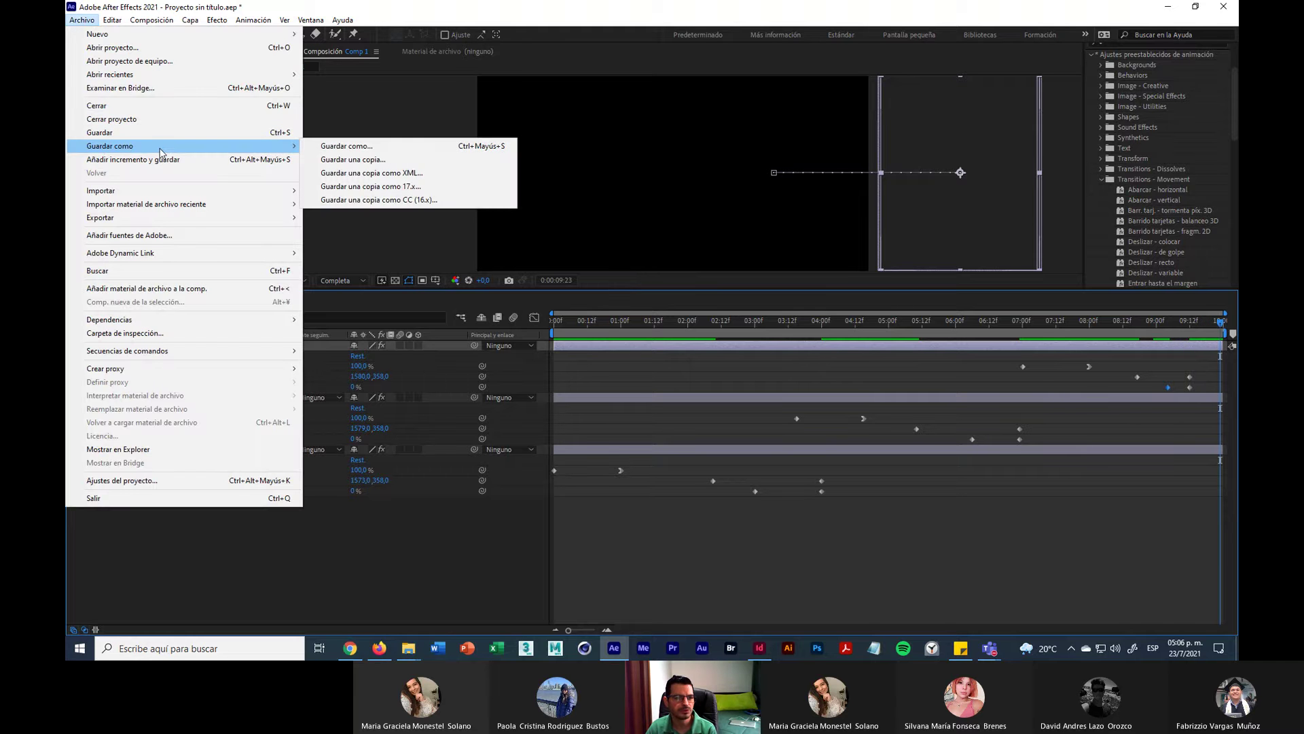
{"action": "left_click", "coordinate": [347, 146]}
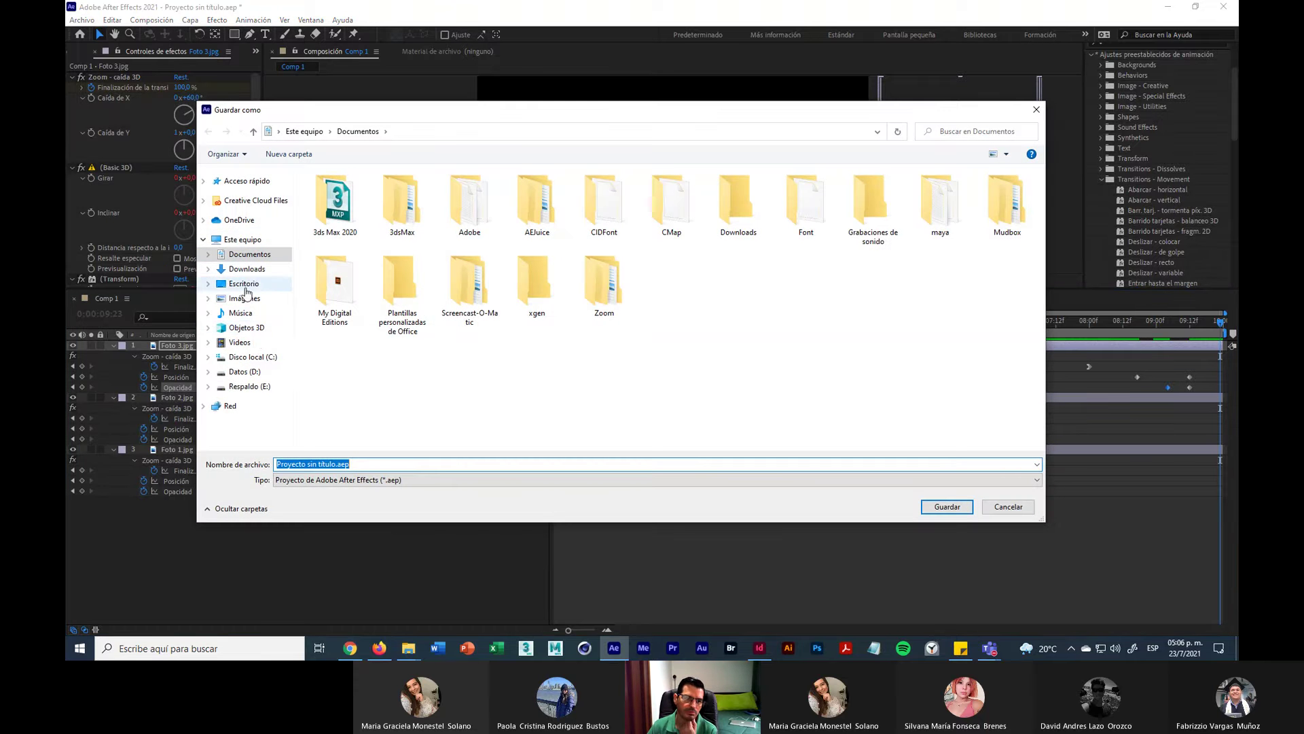
{"action": "left_click", "coordinate": [246, 373]}
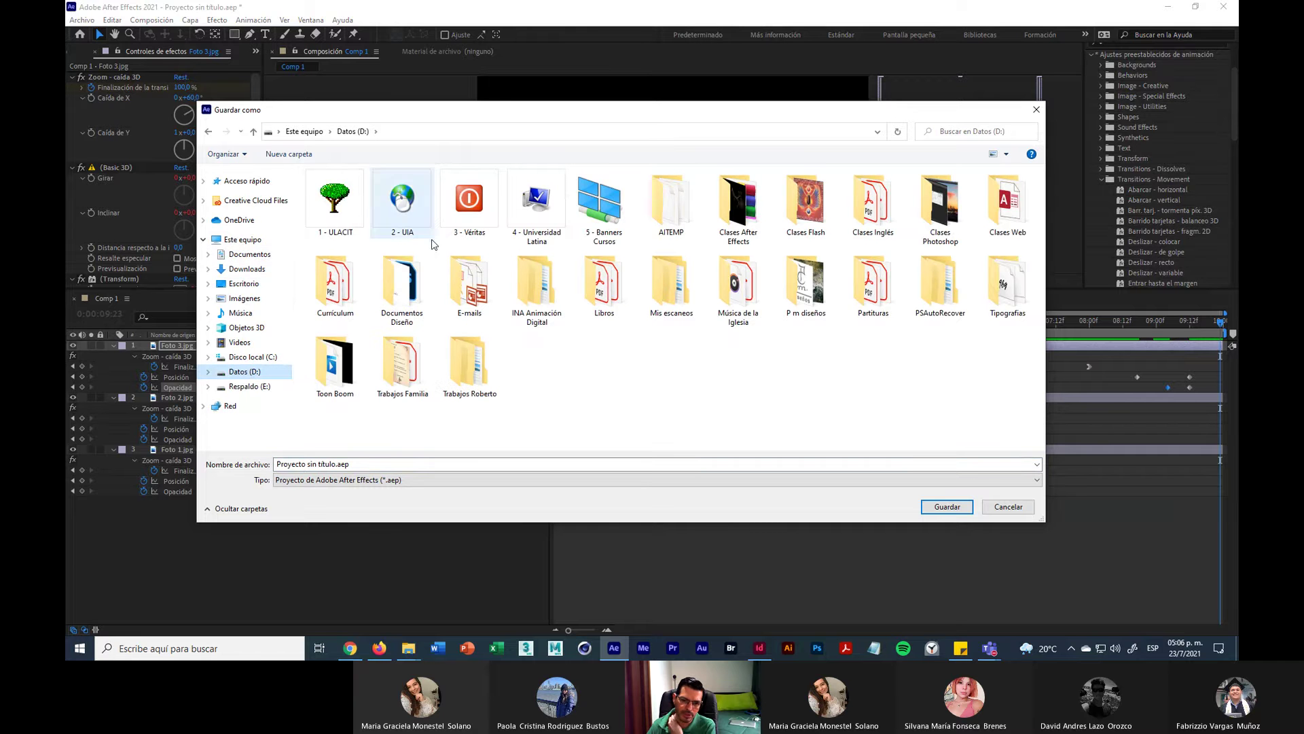
{"action": "double_click", "coordinate": [336, 197]}
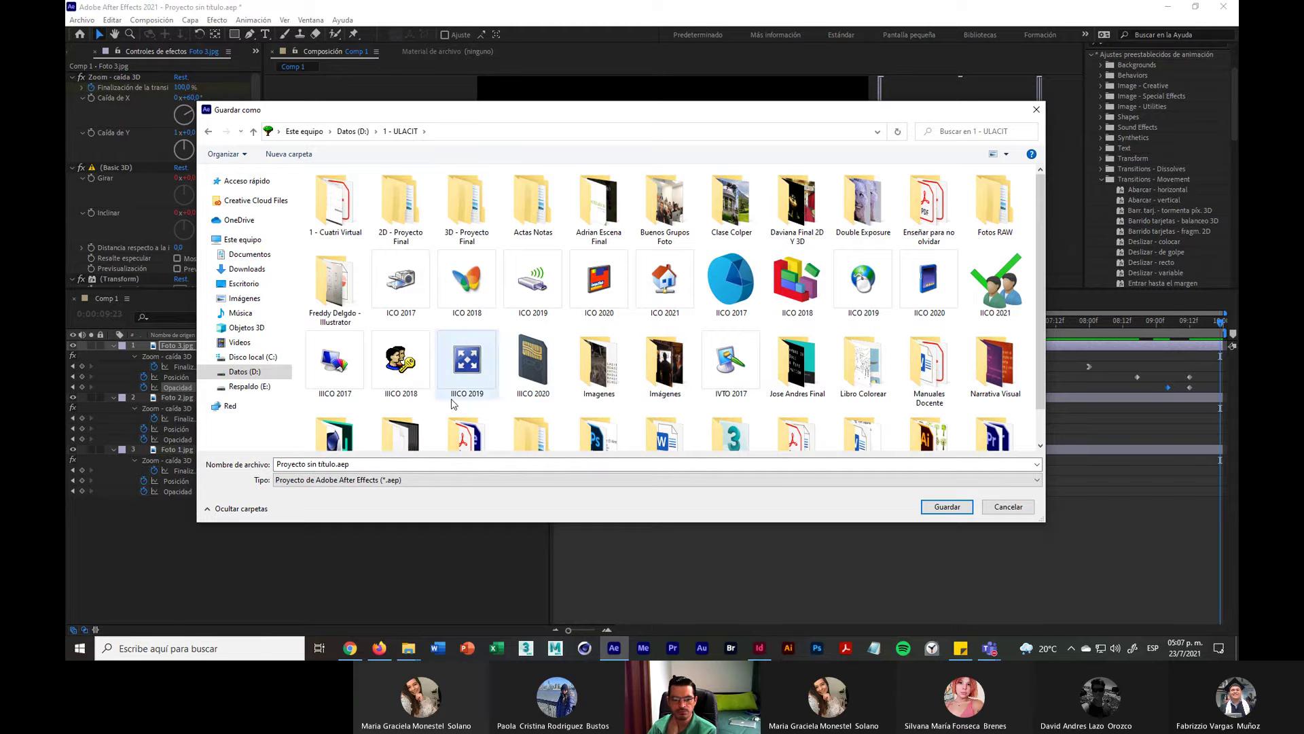
{"action": "double_click", "coordinate": [997, 299]}
{"action": "double_click", "coordinate": [430, 216]}
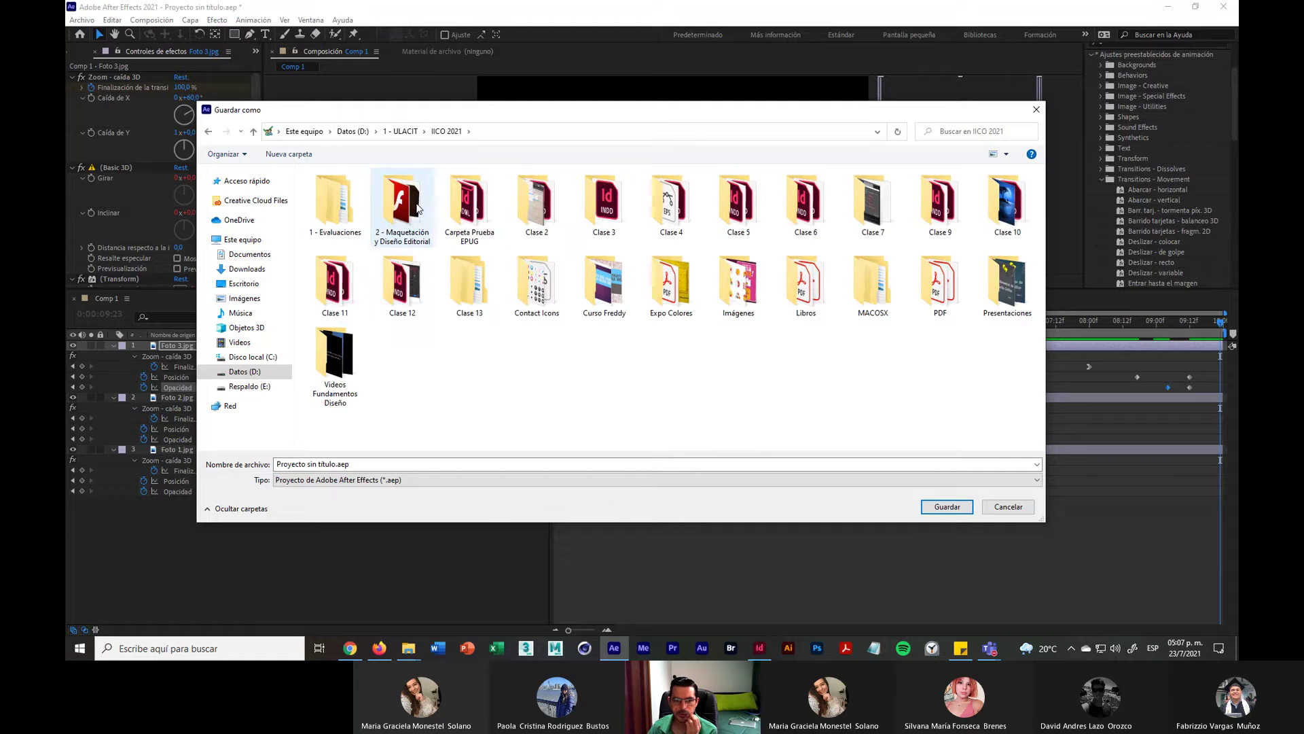
{"action": "double_click", "coordinate": [1008, 204]}
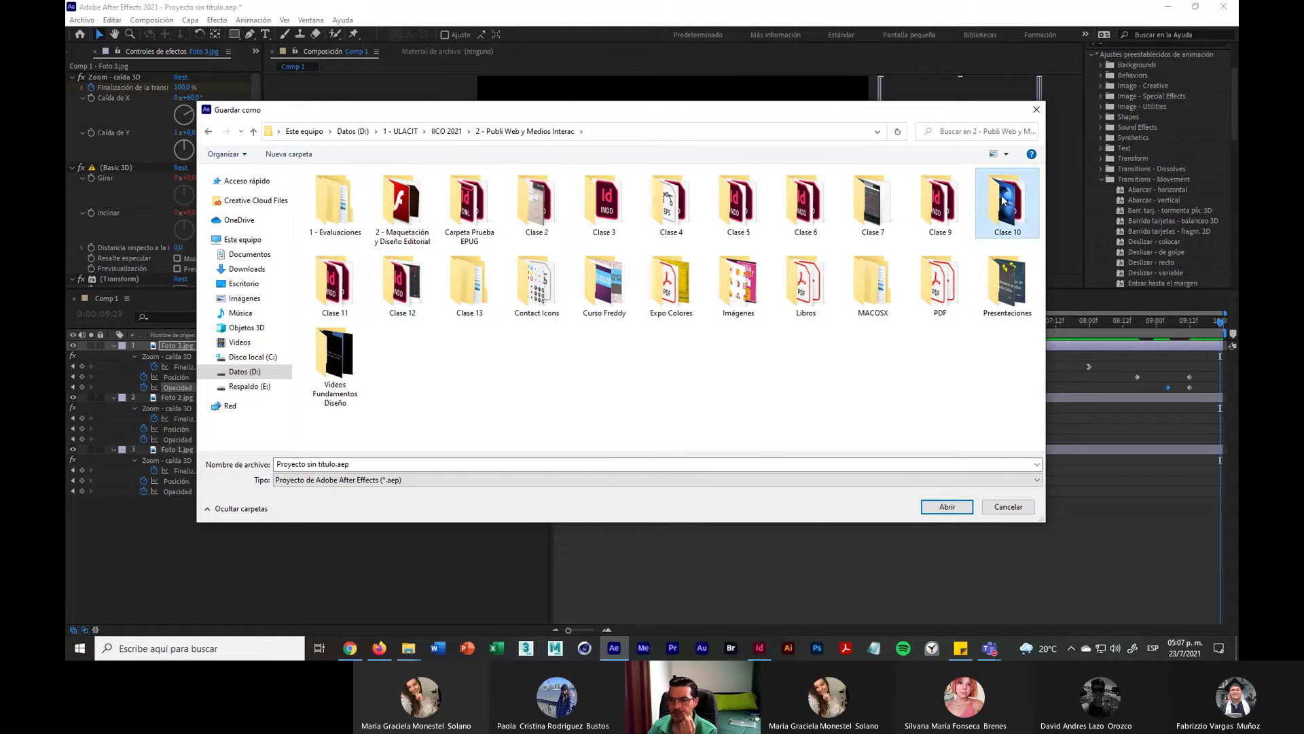
{"action": "left_click", "coordinate": [560, 133]}
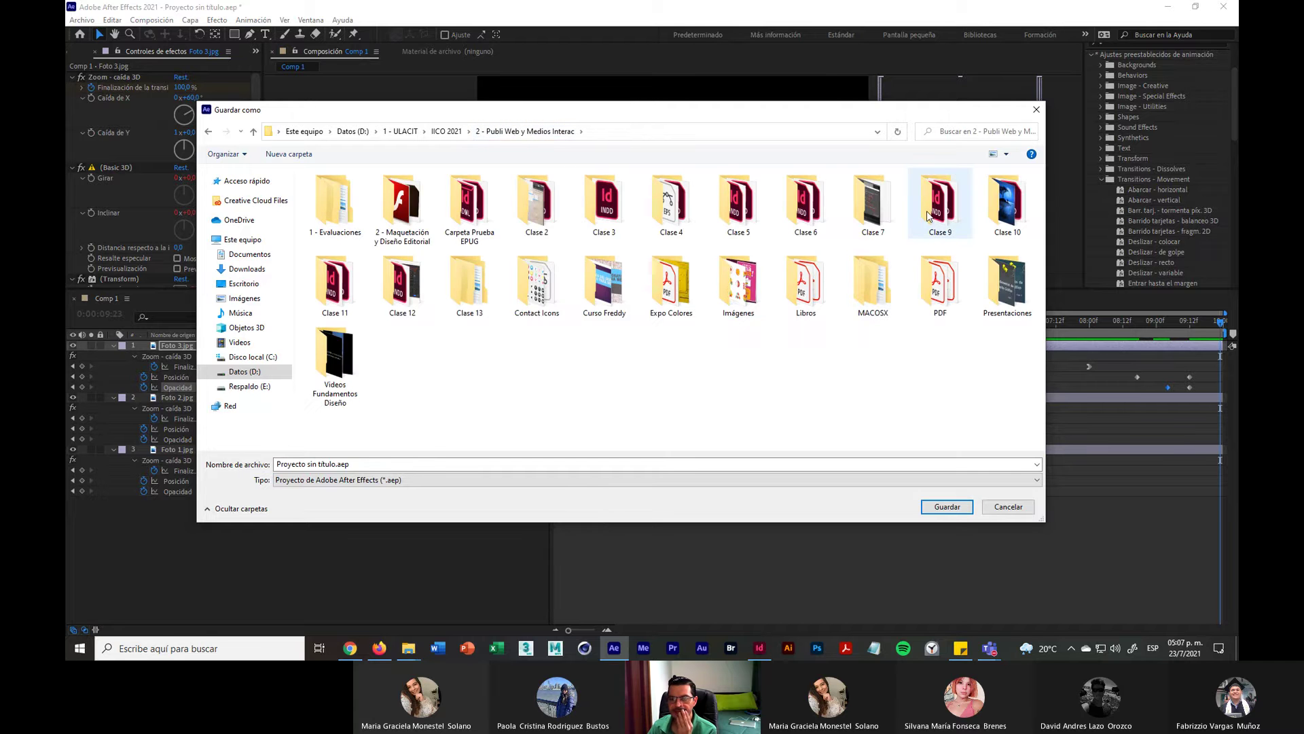
{"action": "double_click", "coordinate": [927, 212]}
Step: Name the project file Animación Fotos.aep and save it in the Clase 9 folder
{"action": "left_click", "coordinate": [333, 465]}
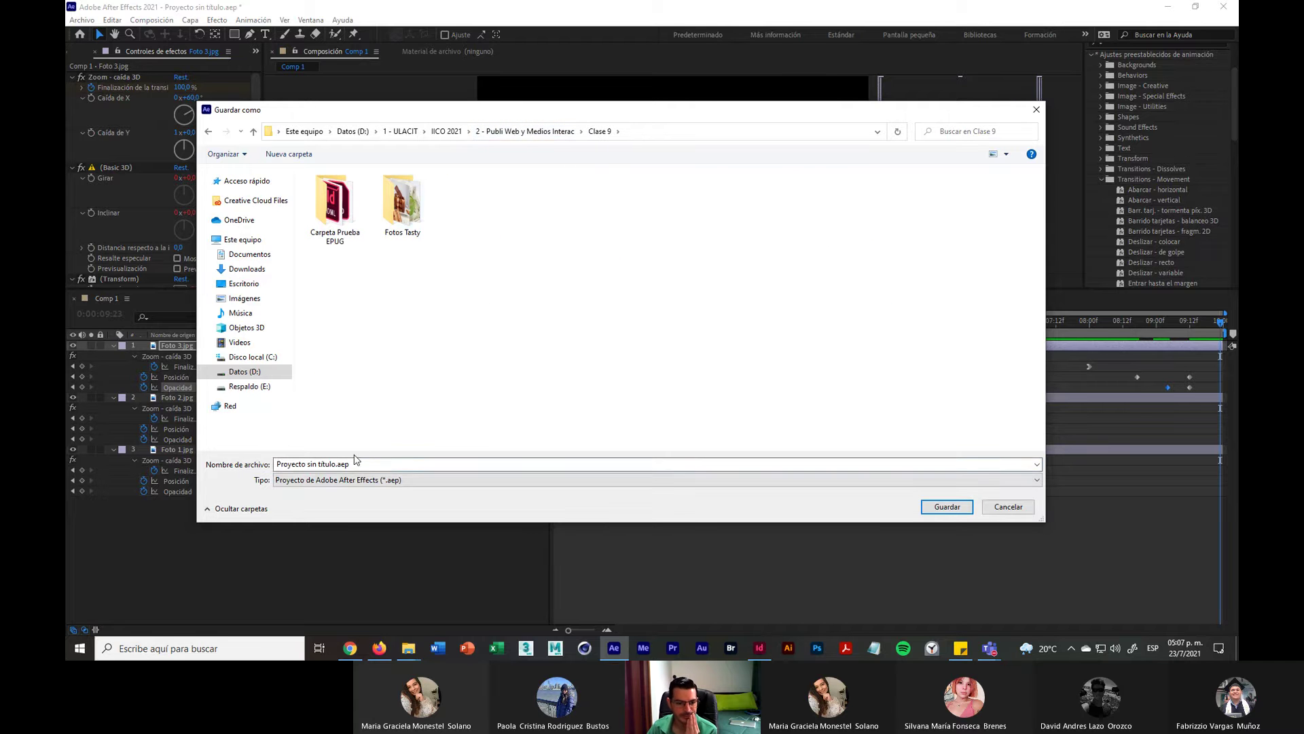
{"action": "left_click_drag", "start_coordinate": [336, 466], "coordinate": [249, 465]}
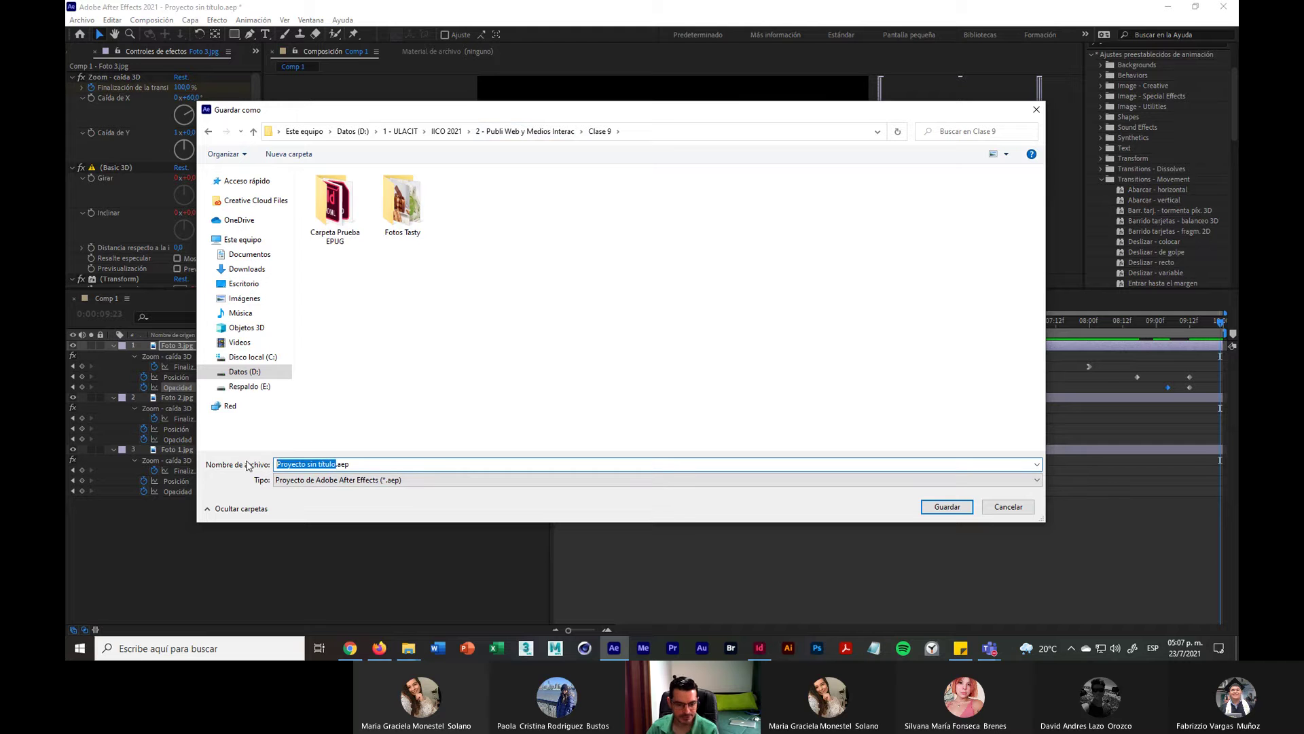
{"action": "type", "text": "Anima"}
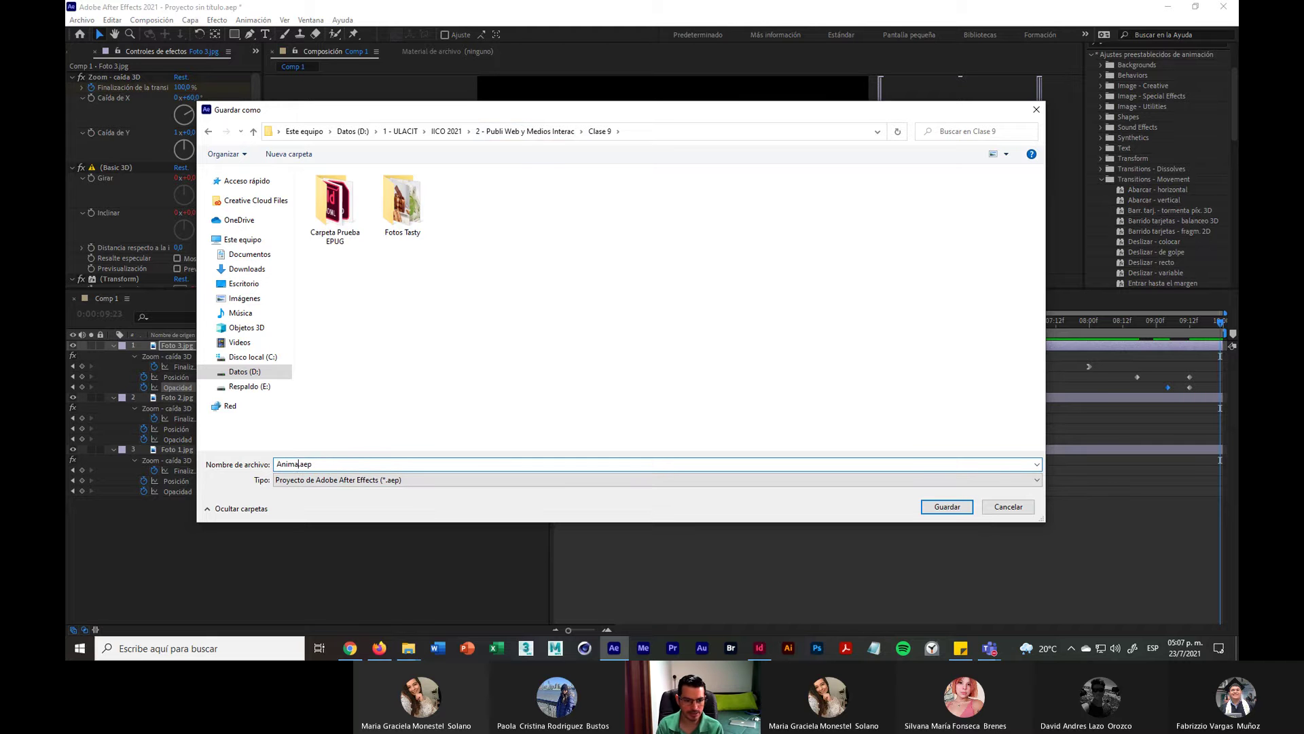
{"action": "type", "text": "ción Fotos"}
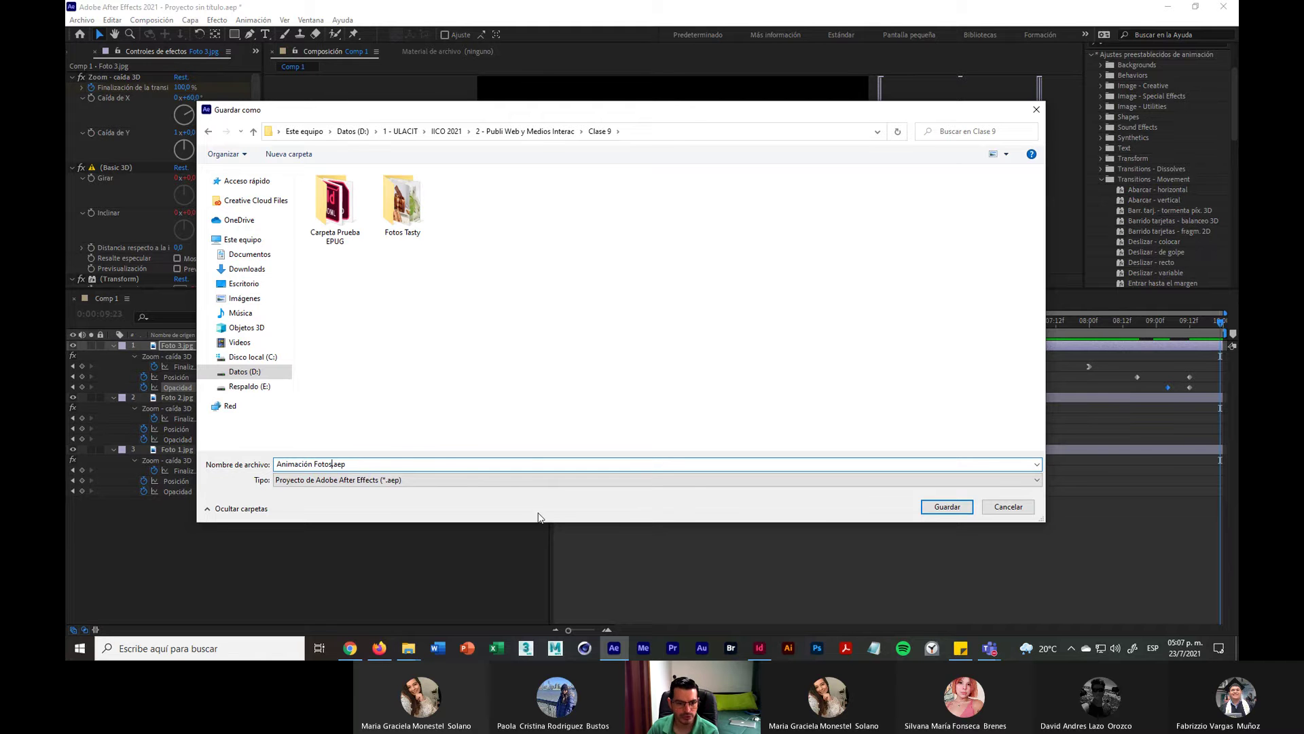
{"action": "left_click", "coordinate": [948, 507]}
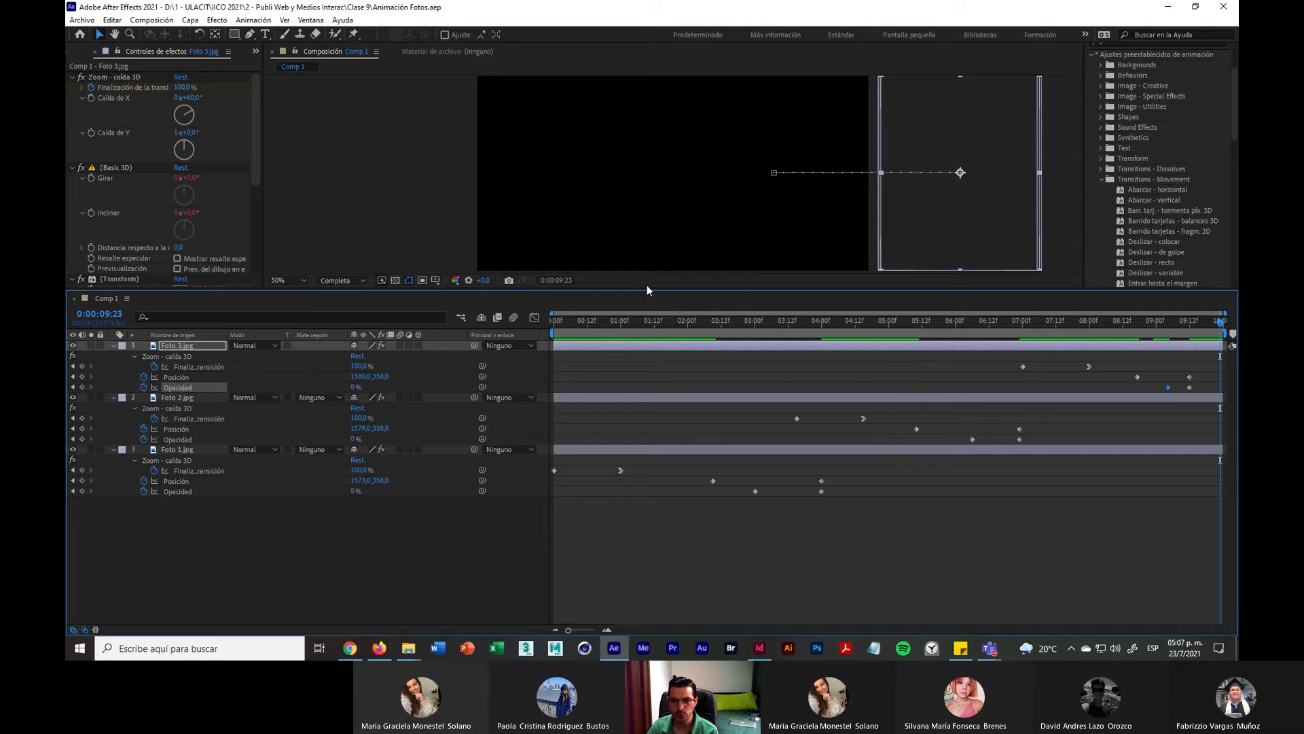
Step: Enlarge the composition view, deselect the layers, and preview the photo animation from 0:00:00:00
{"action": "key", "text": "Home"}
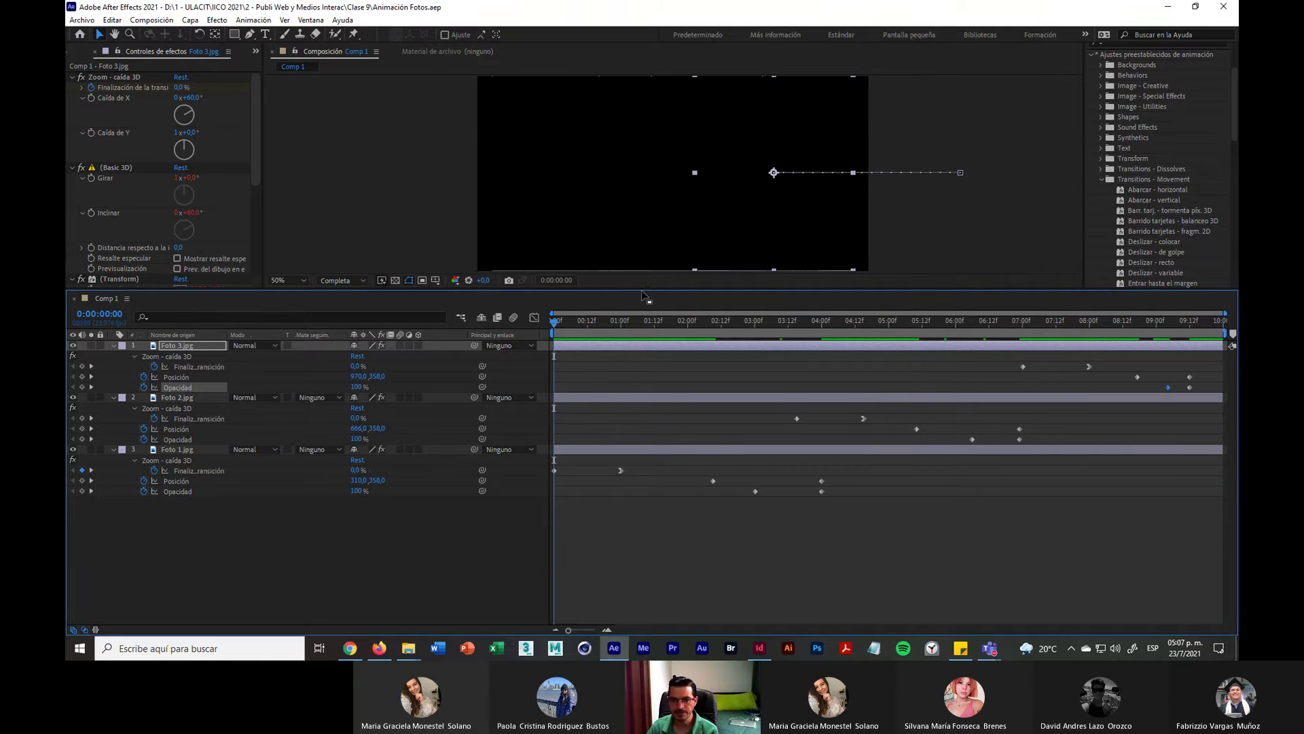
{"action": "left_click_drag", "start_coordinate": [637, 293], "coordinate": [636, 468]}
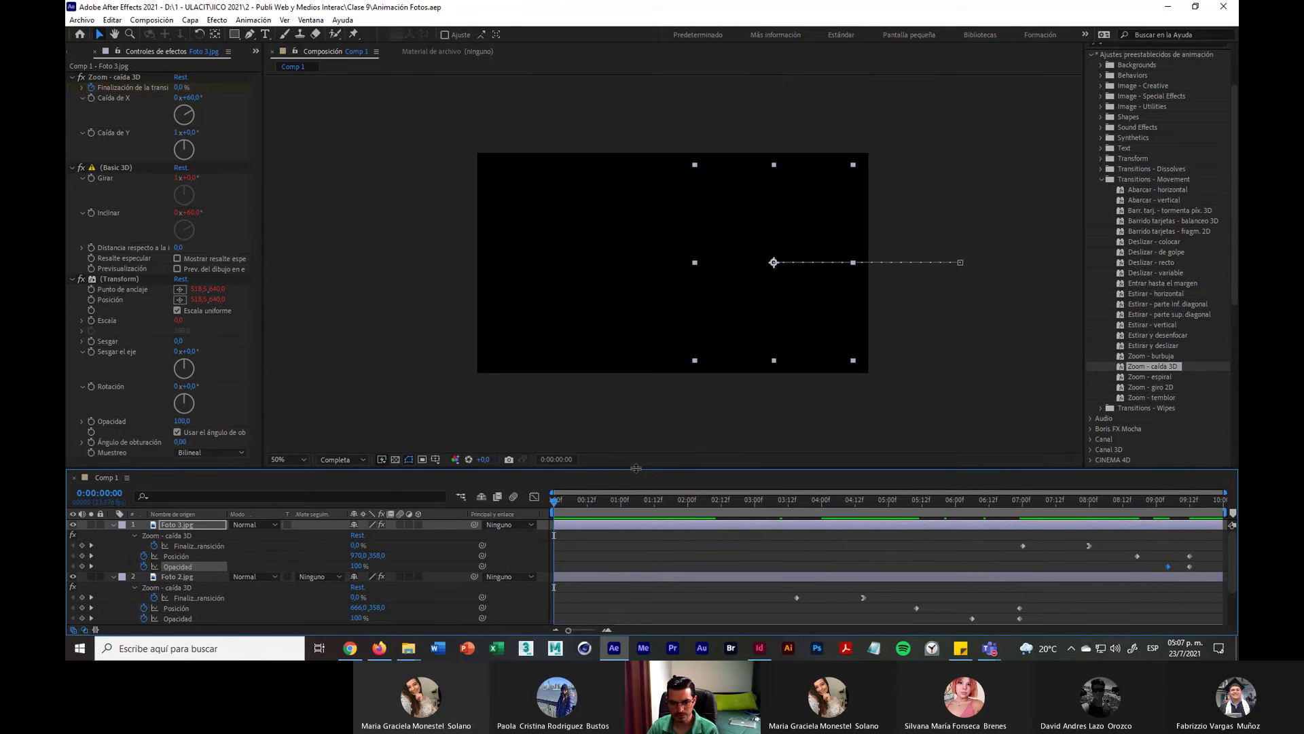
{"action": "left_click", "coordinate": [436, 398]}
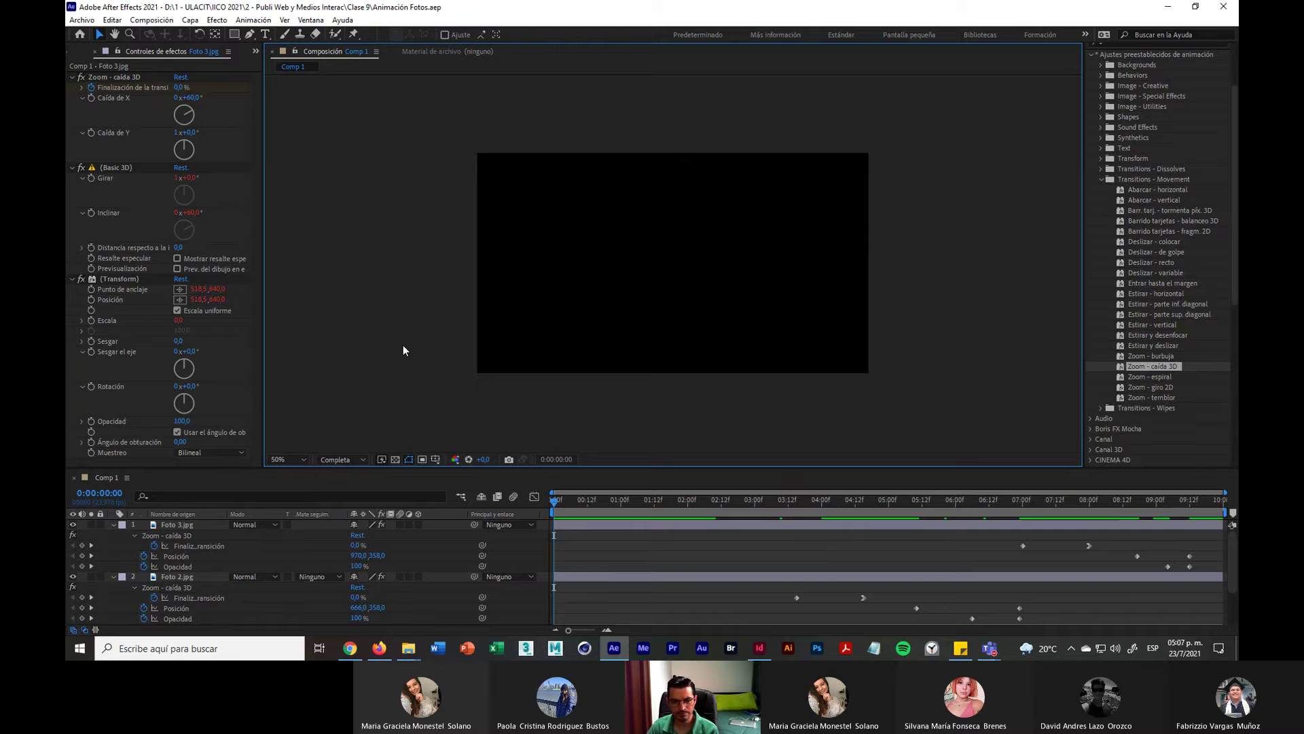
{"action": "key", "text": "space"}
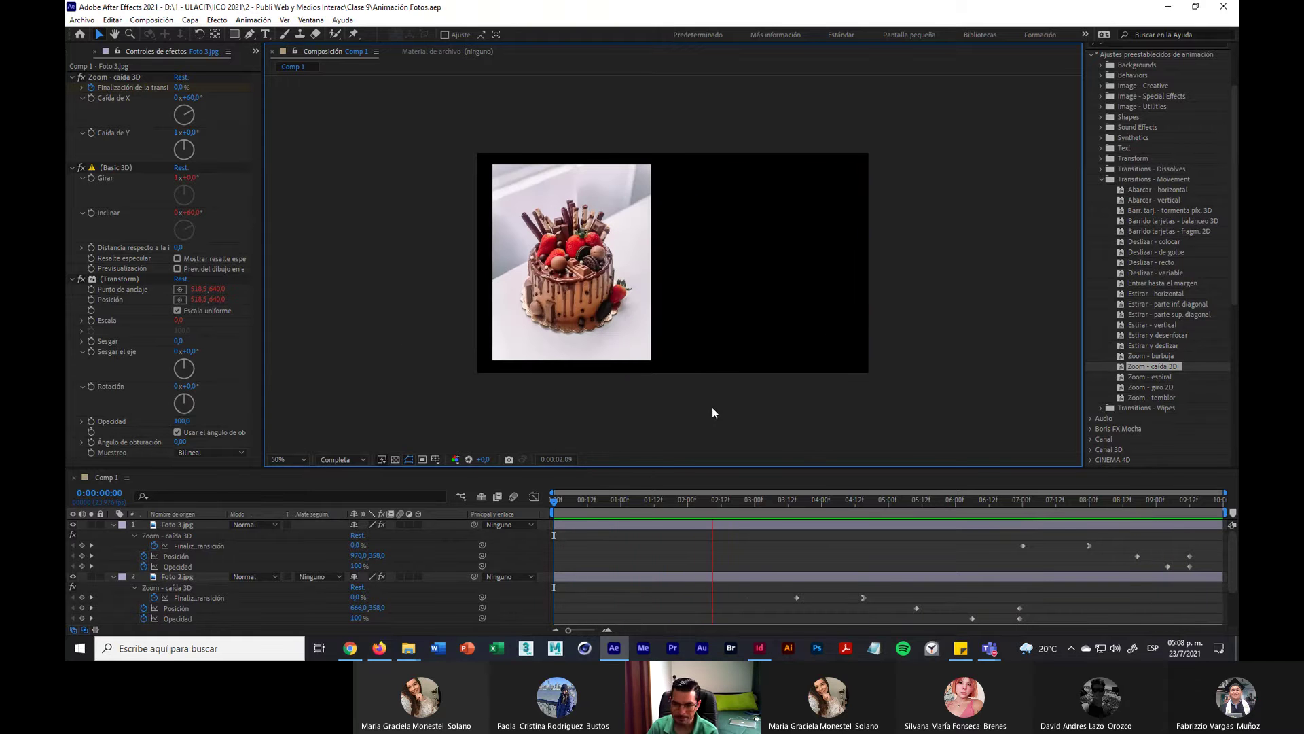
{"action": "key", "text": "space"}
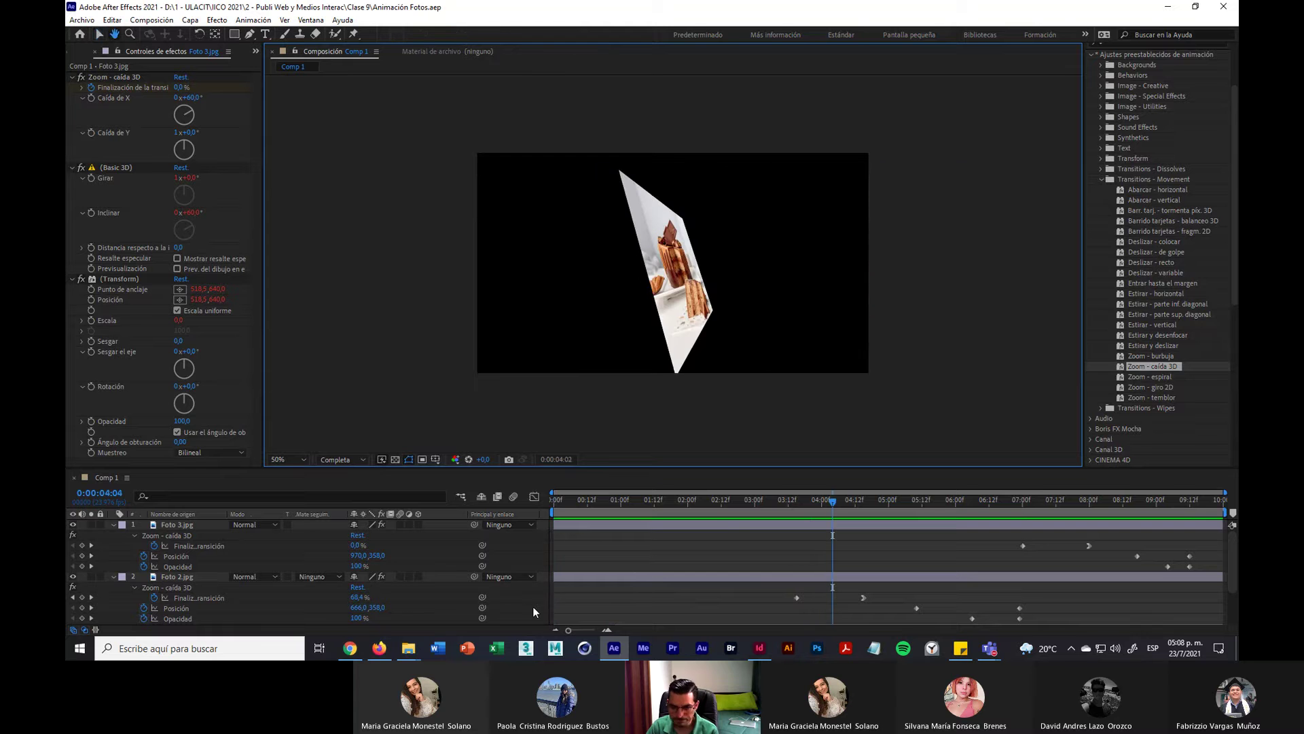
Step: Turn on the transparency grid for the composition view and add Comp 1 to the render queue
{"action": "left_click", "coordinate": [396, 460]}
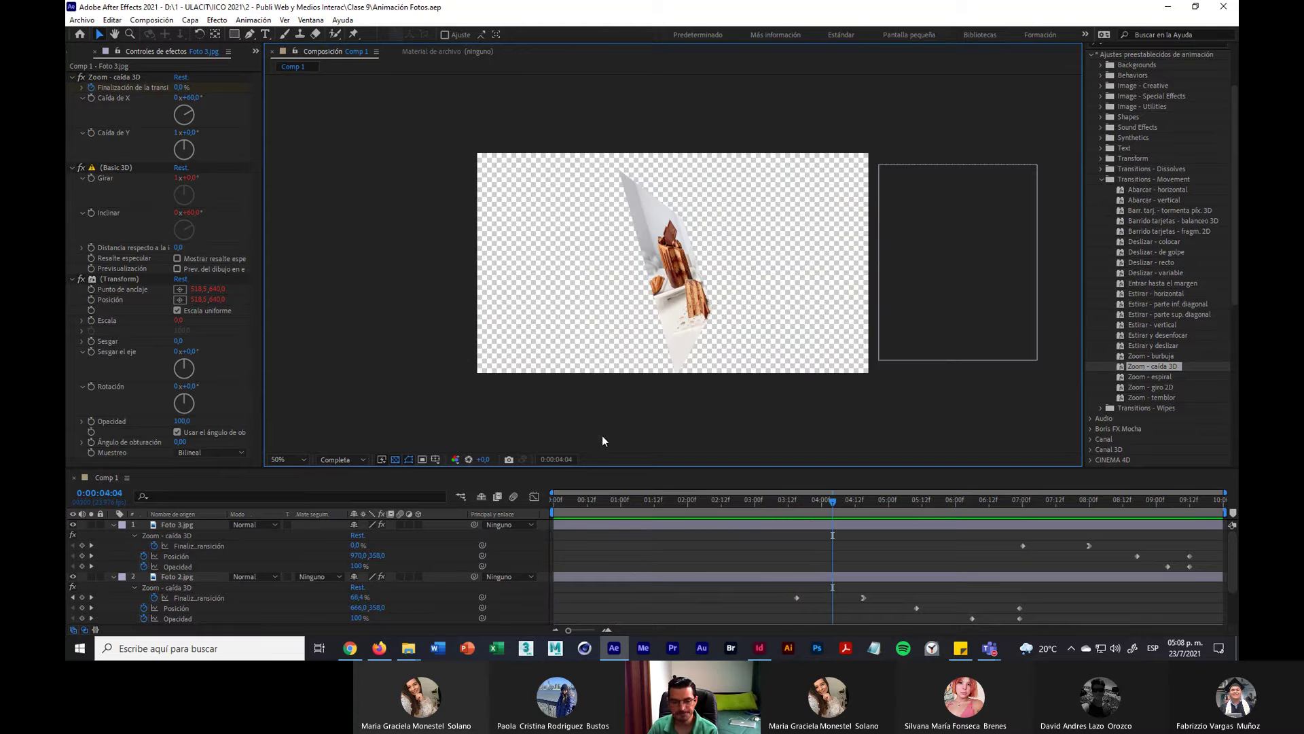
{"action": "left_click_drag", "start_coordinate": [818, 502], "coordinate": [496, 526]}
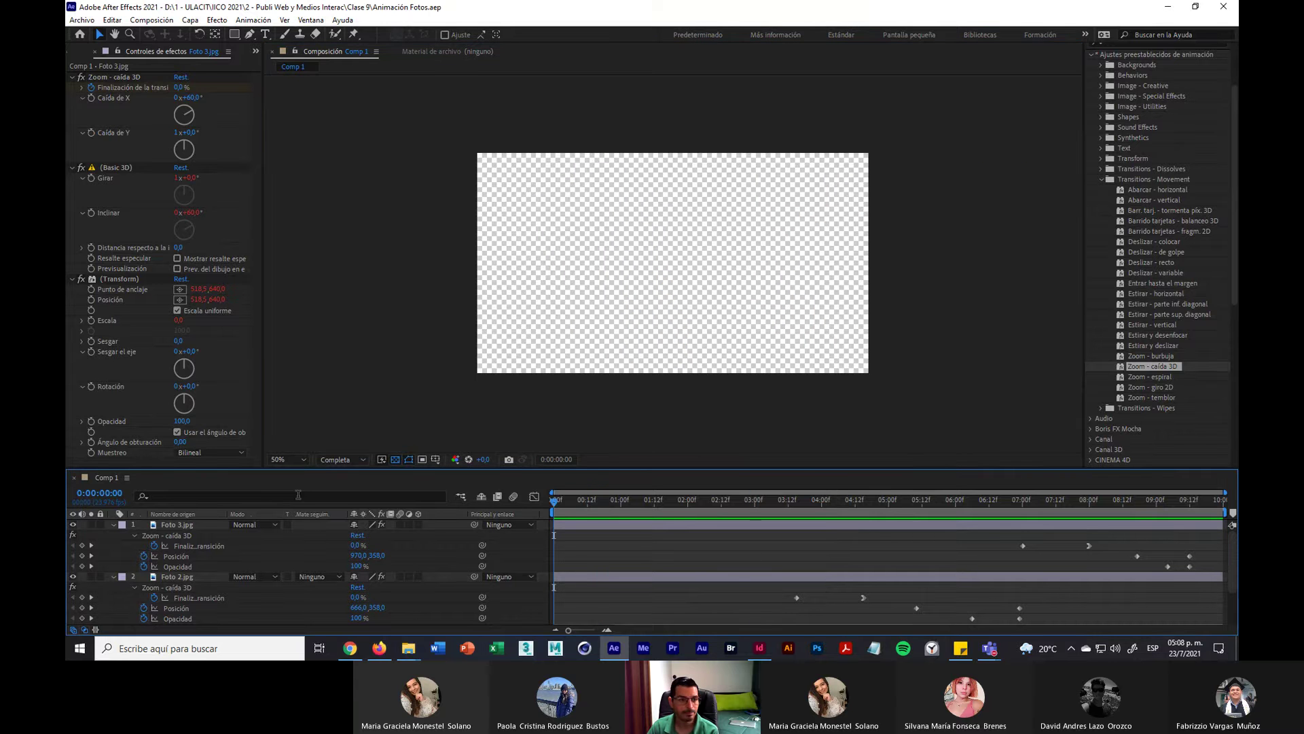
{"action": "left_click", "coordinate": [82, 20]}
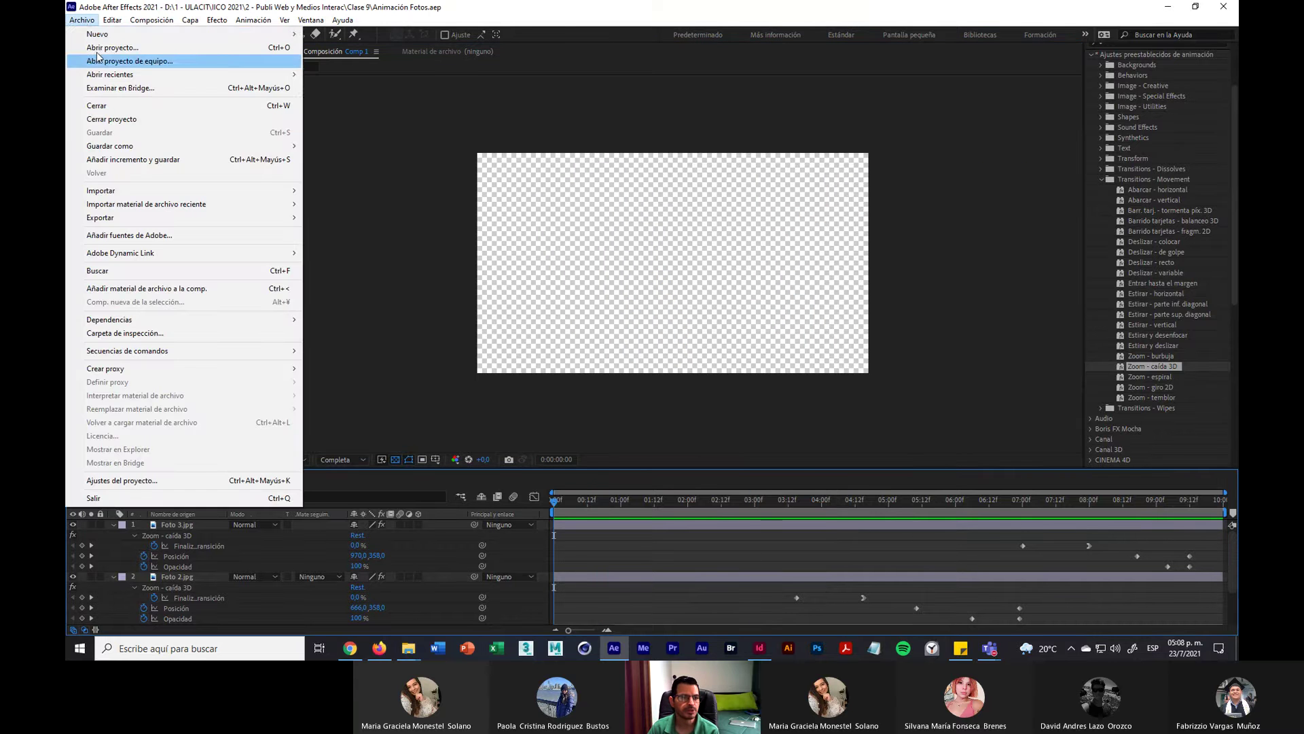
{"action": "mouse_move", "coordinate": [137, 25]}
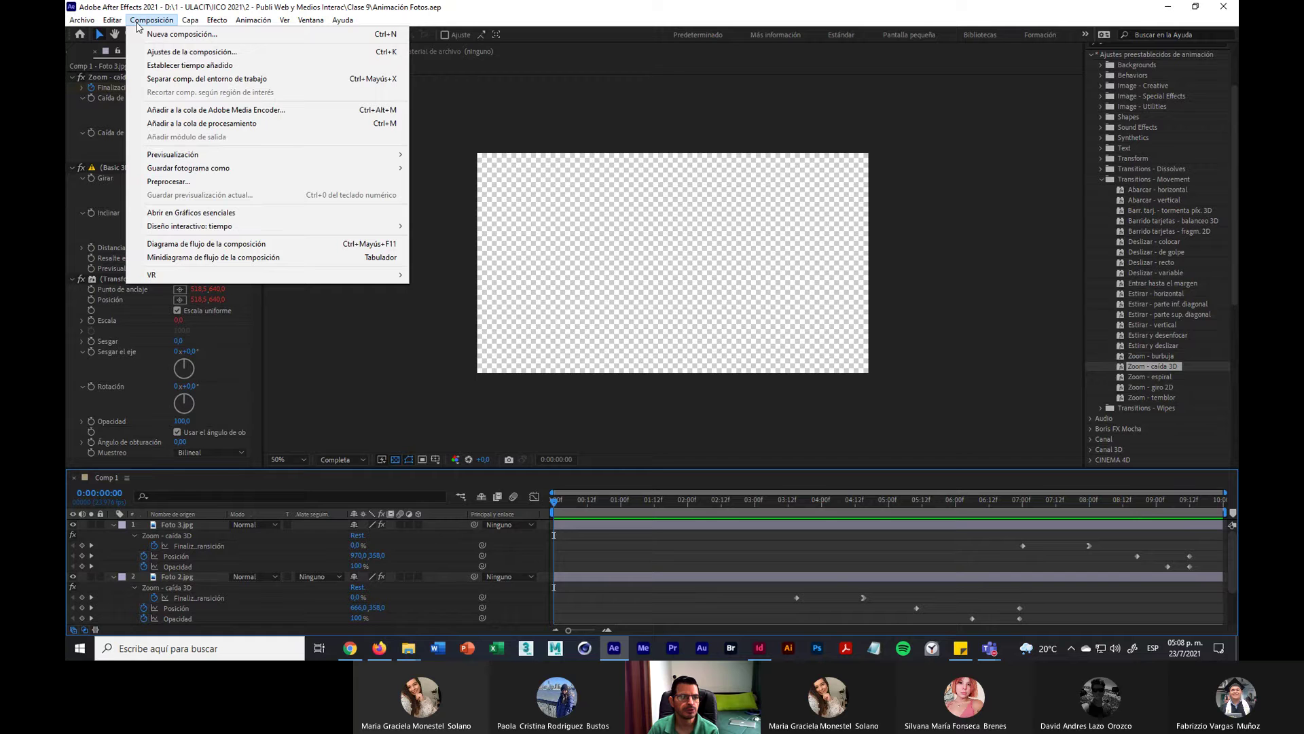
{"action": "left_click", "coordinate": [243, 125]}
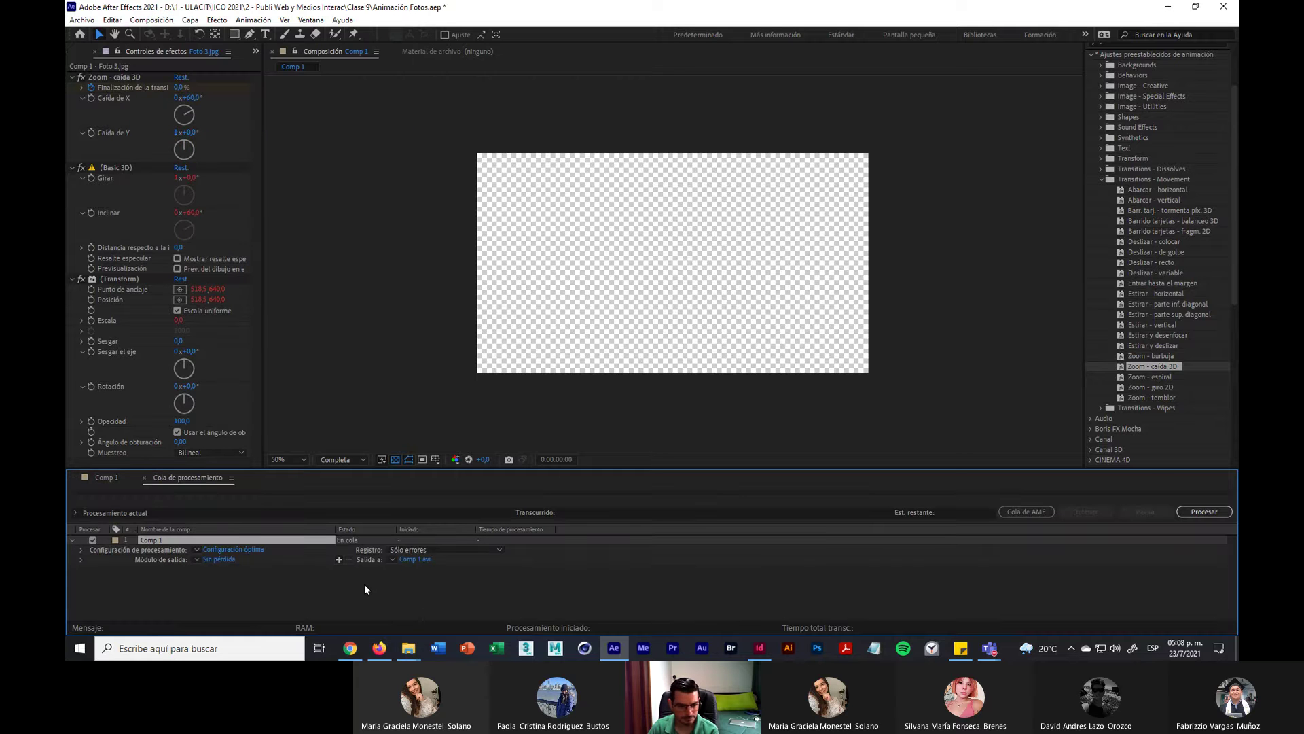
Step: Set Comp 1's output module to QuickTime format with no post-render action and RGB + Alfa channels
{"action": "left_click", "coordinate": [218, 559]}
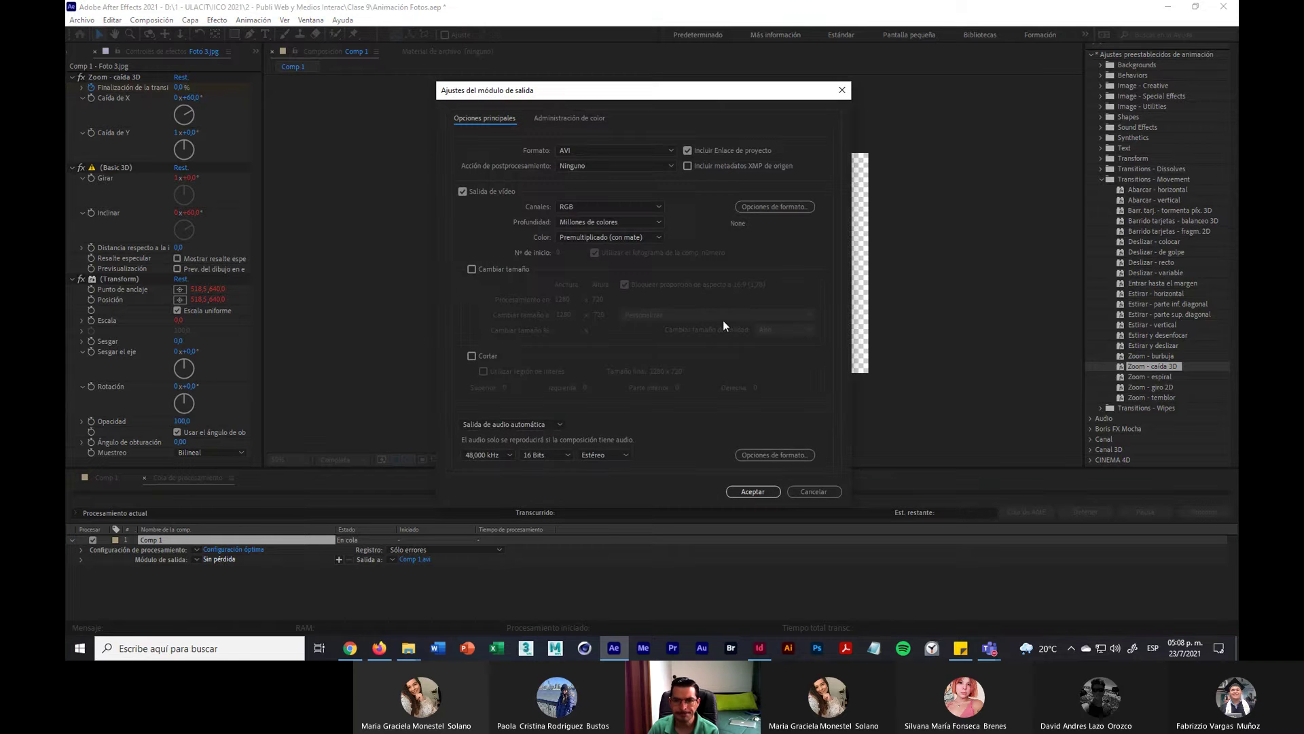
{"action": "left_click", "coordinate": [672, 147]}
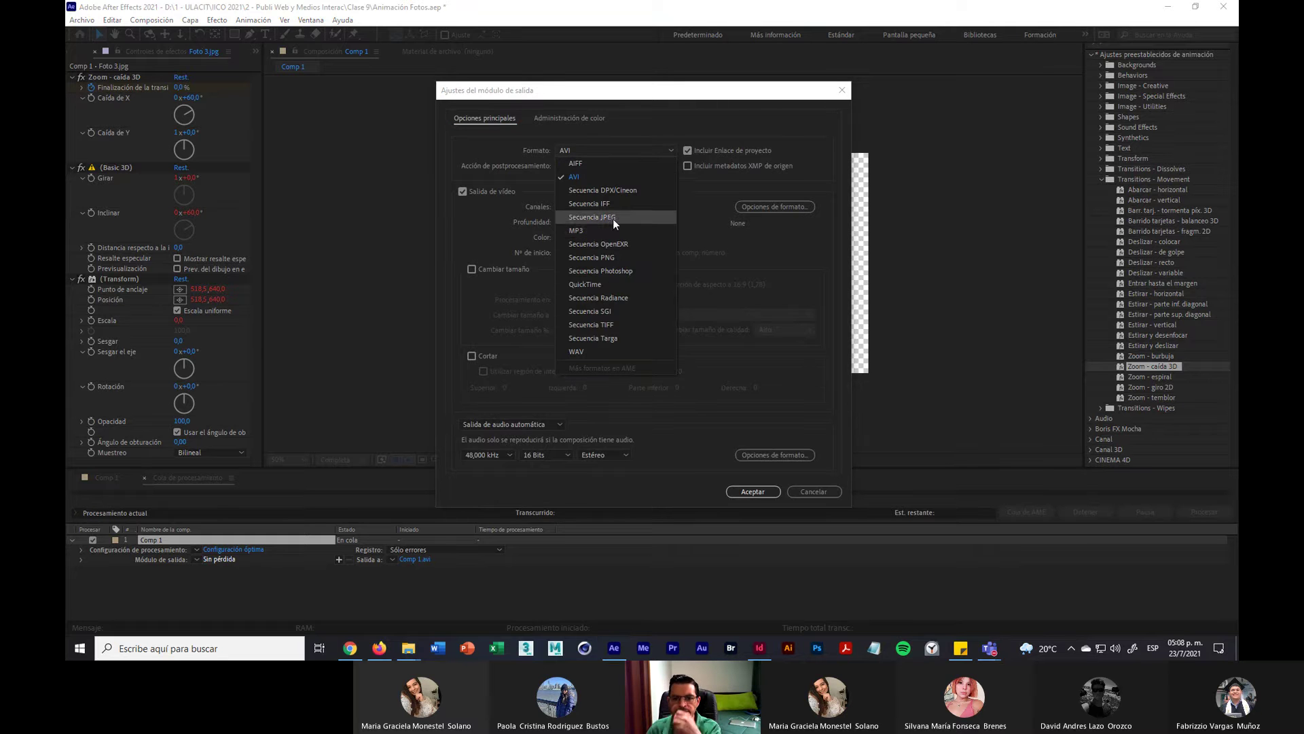
{"action": "left_click", "coordinate": [622, 284]}
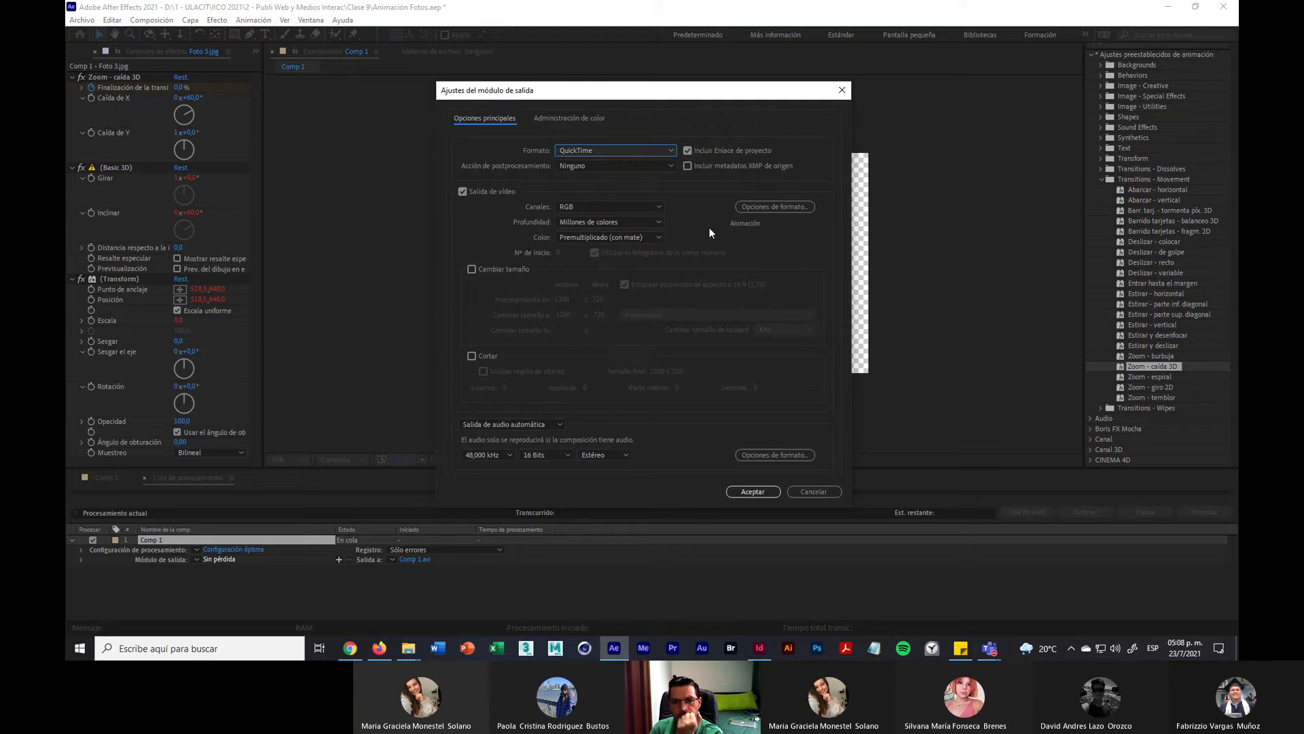
{"action": "left_click", "coordinate": [610, 170]}
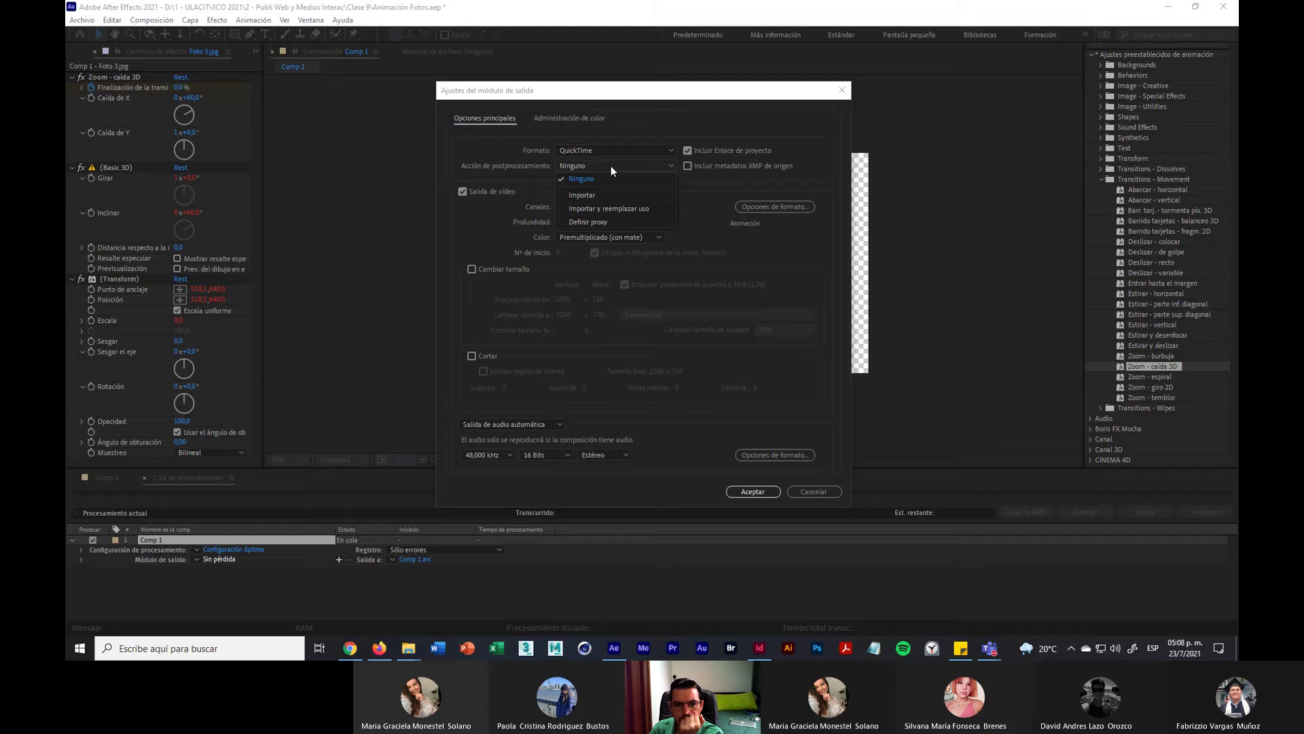
{"action": "left_click", "coordinate": [573, 166]}
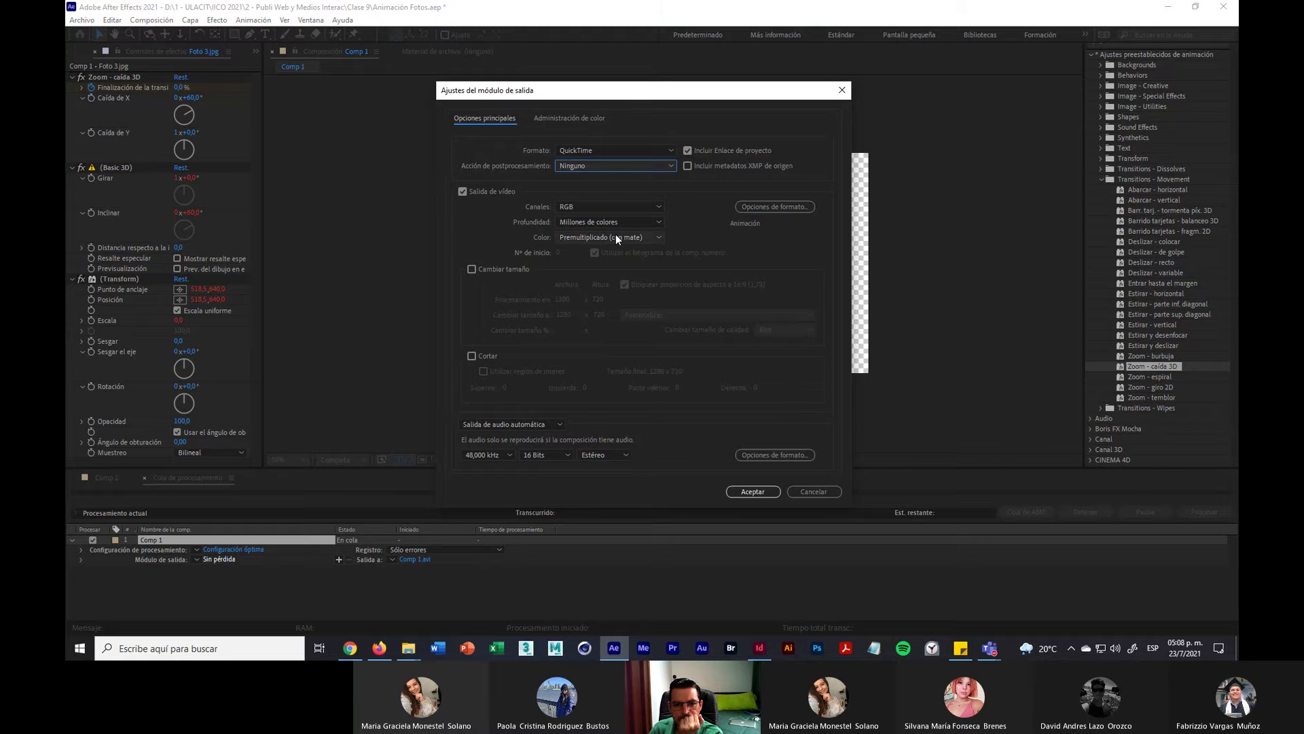
{"action": "left_click", "coordinate": [613, 206]}
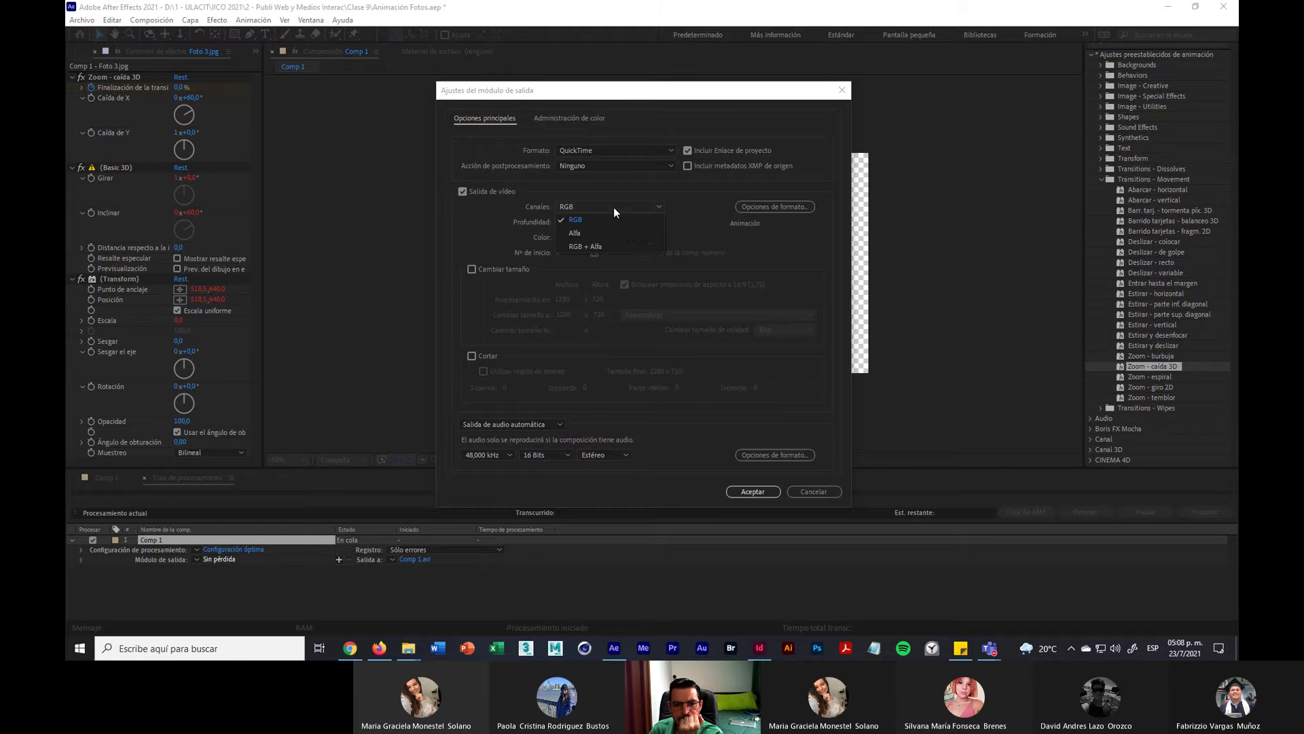
{"action": "left_click", "coordinate": [602, 246]}
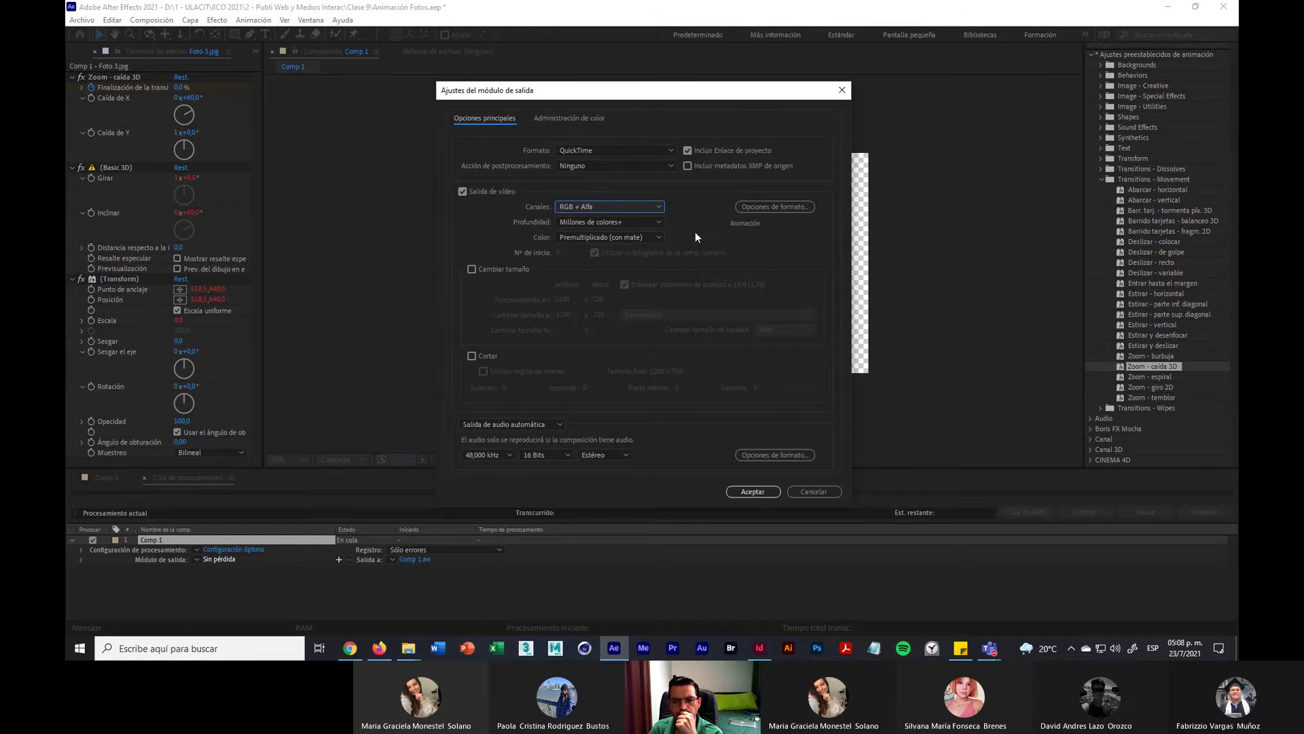
Step: Keep the Animación video codec and the Millones de colores+ depth, and accept the output module settings
{"action": "left_click", "coordinate": [764, 206]}
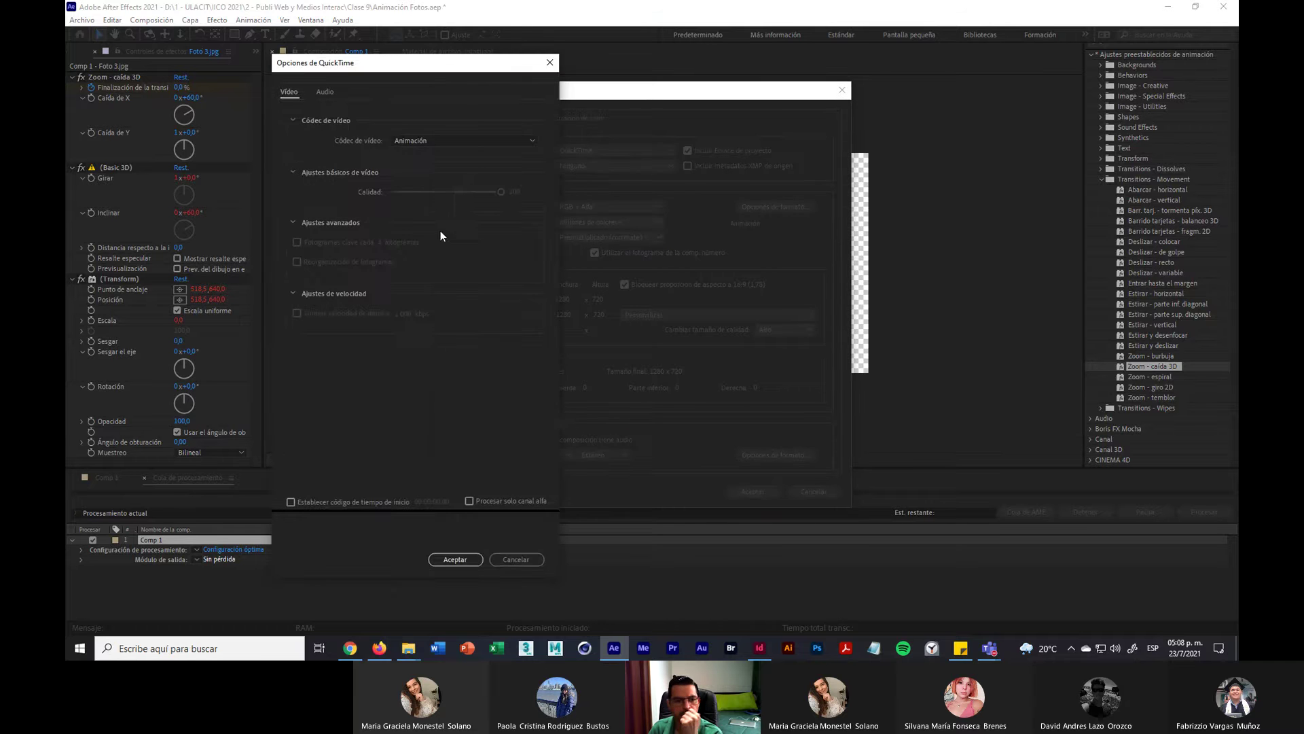
{"action": "left_click", "coordinate": [484, 141]}
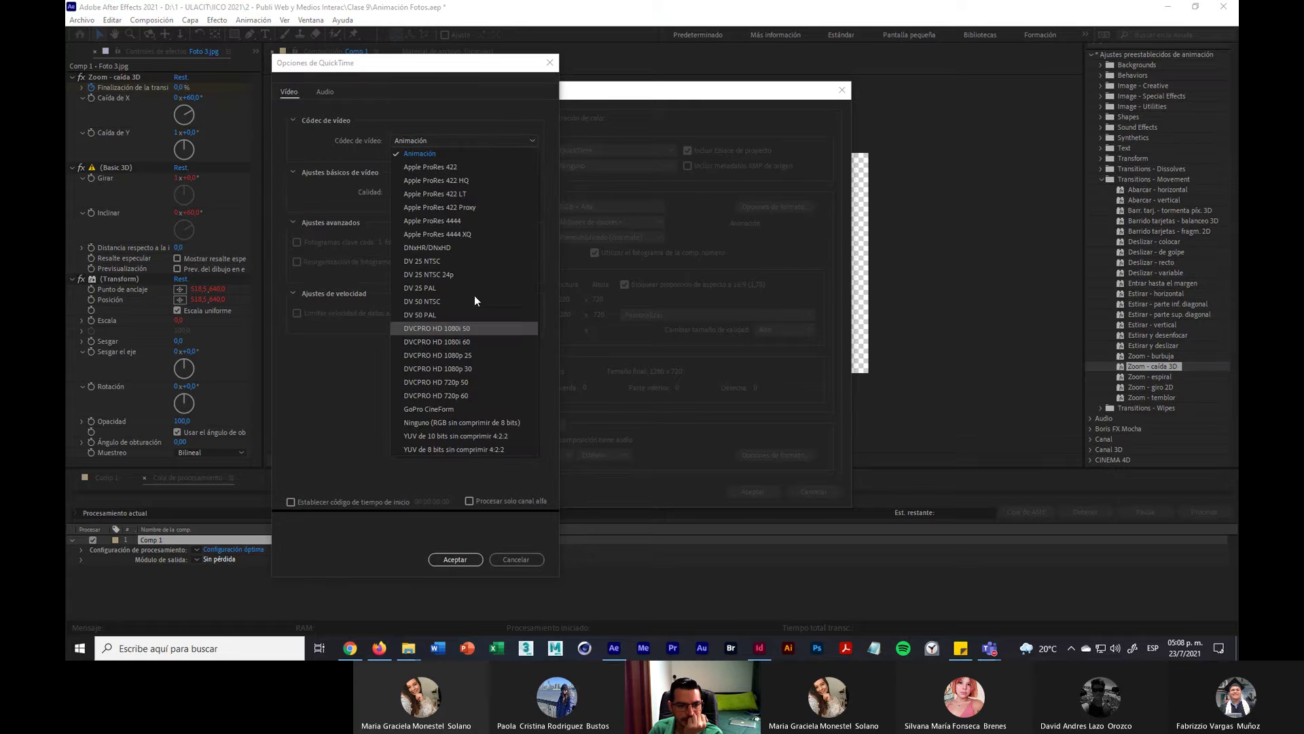
{"action": "left_click", "coordinate": [434, 155]}
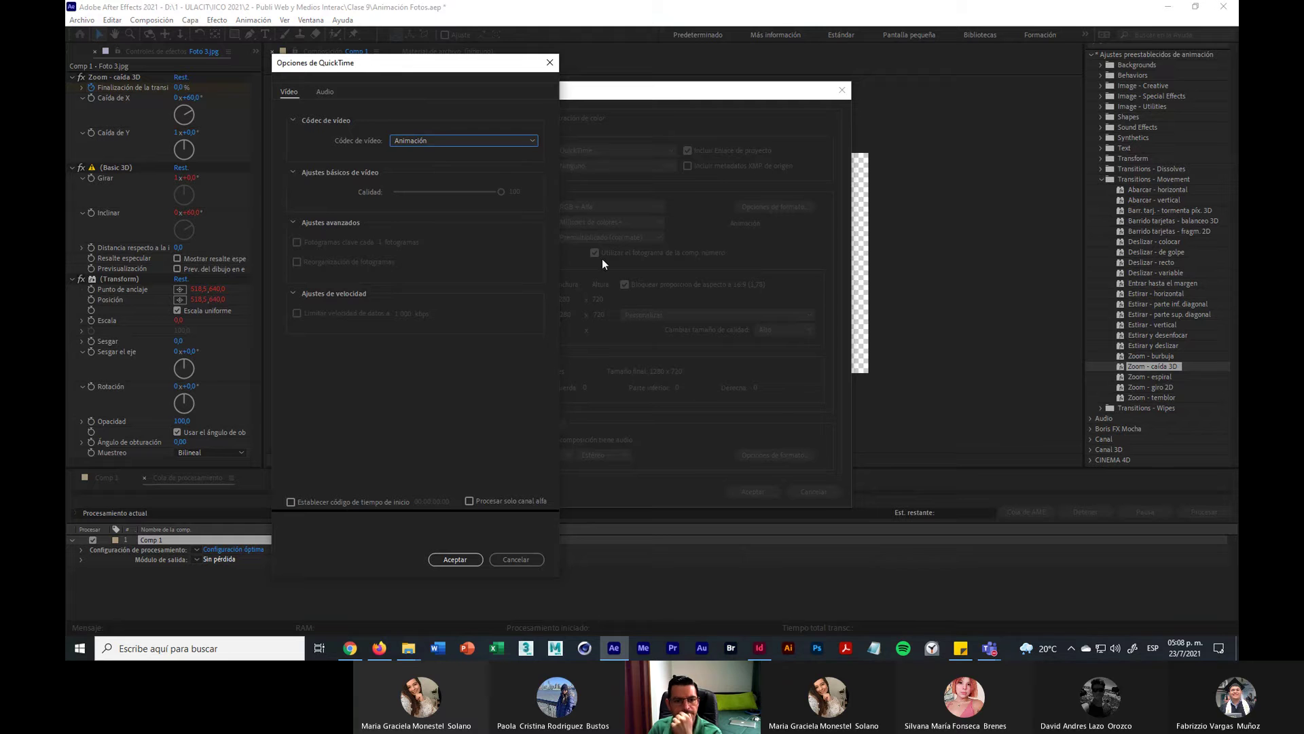
{"action": "left_click", "coordinate": [460, 559]}
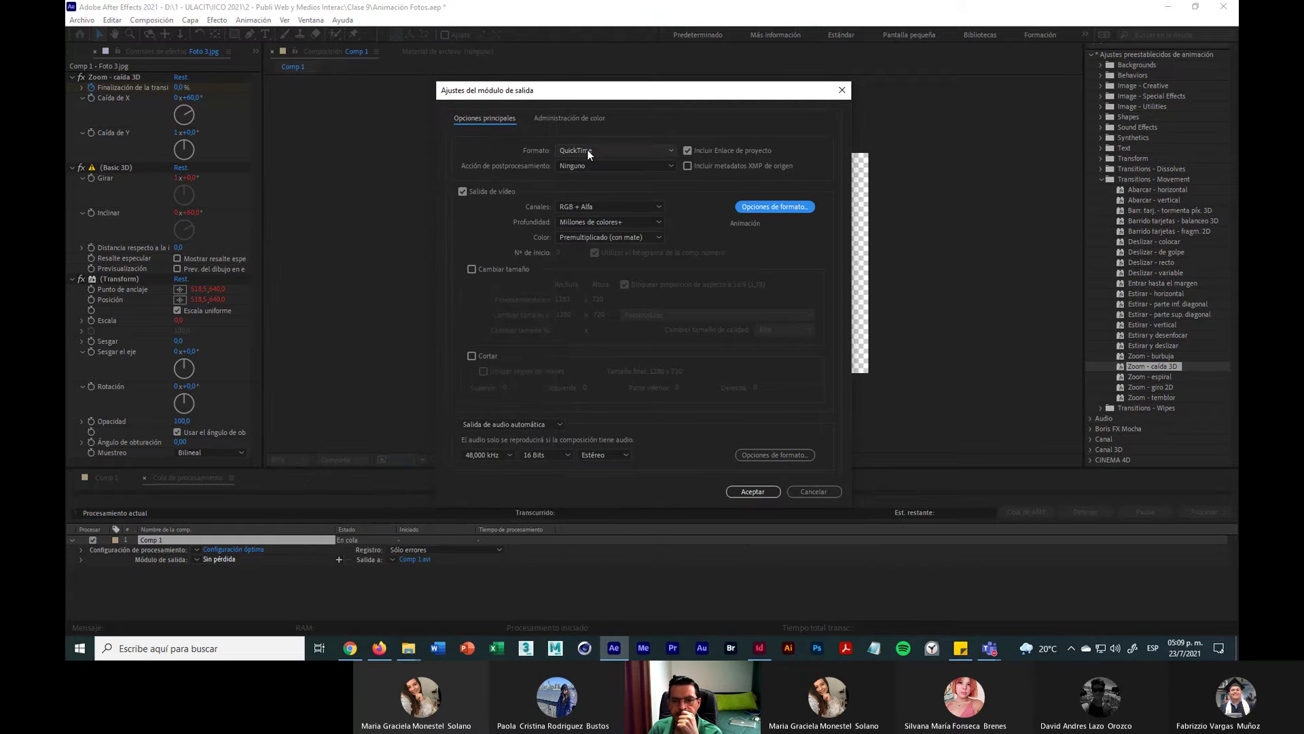
{"action": "left_click", "coordinate": [605, 222]}
{"action": "left_click", "coordinate": [611, 258]}
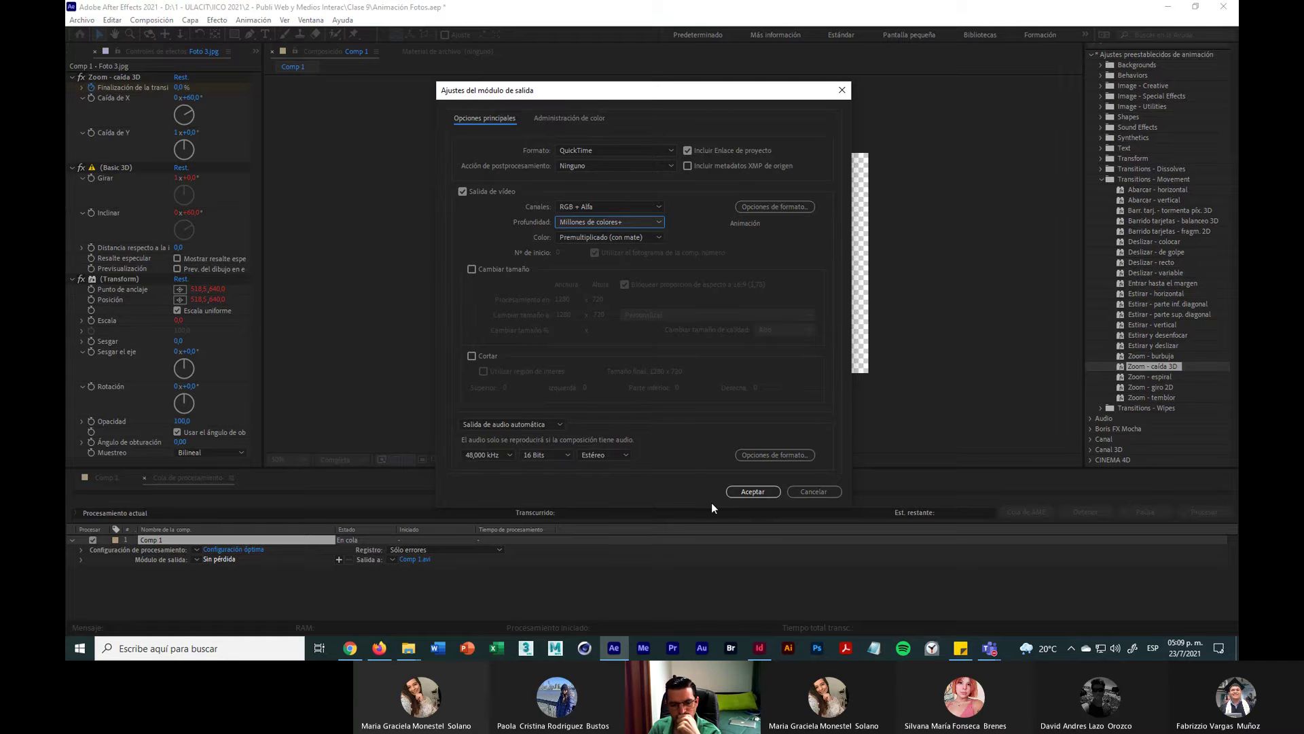
{"action": "left_click", "coordinate": [751, 491]}
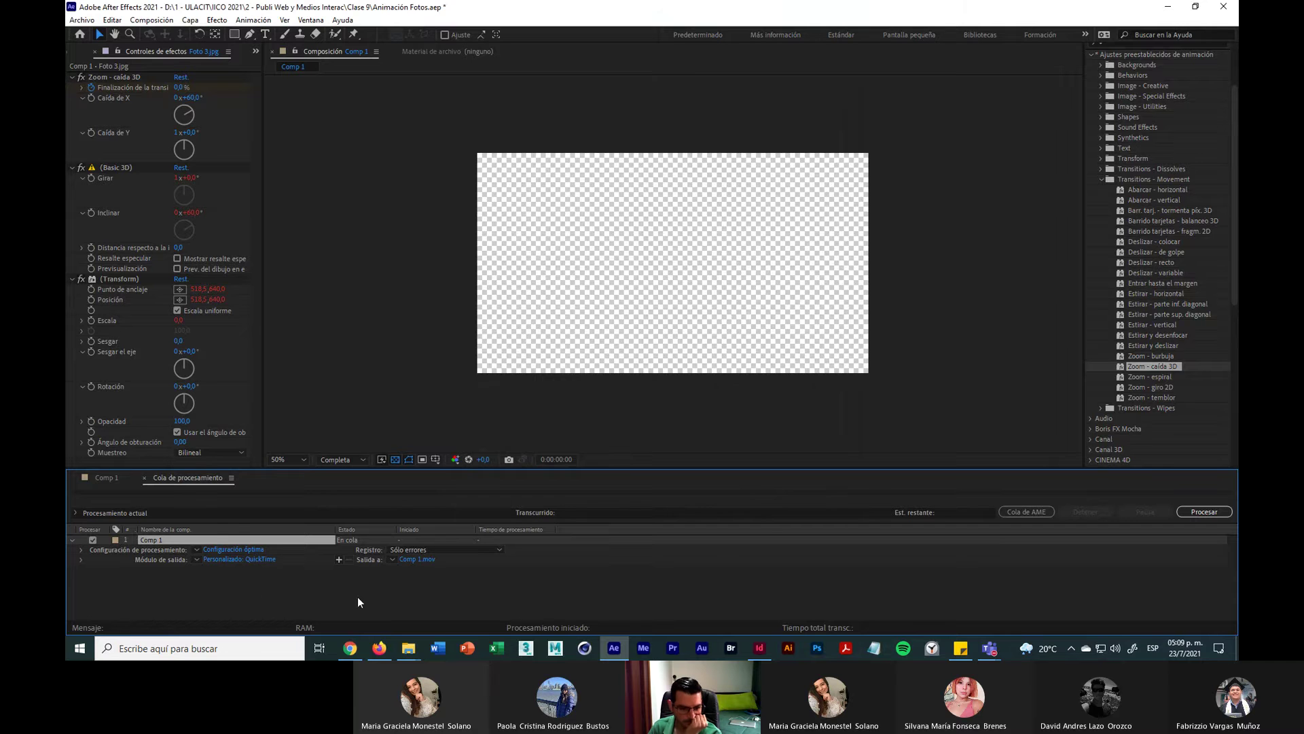
Step: Browse the output movie's destination to D:\1 - ULACIT\IICO 2021\2 - Publi Web y Medios Interac\Clase 9
{"action": "left_click", "coordinate": [412, 559]}
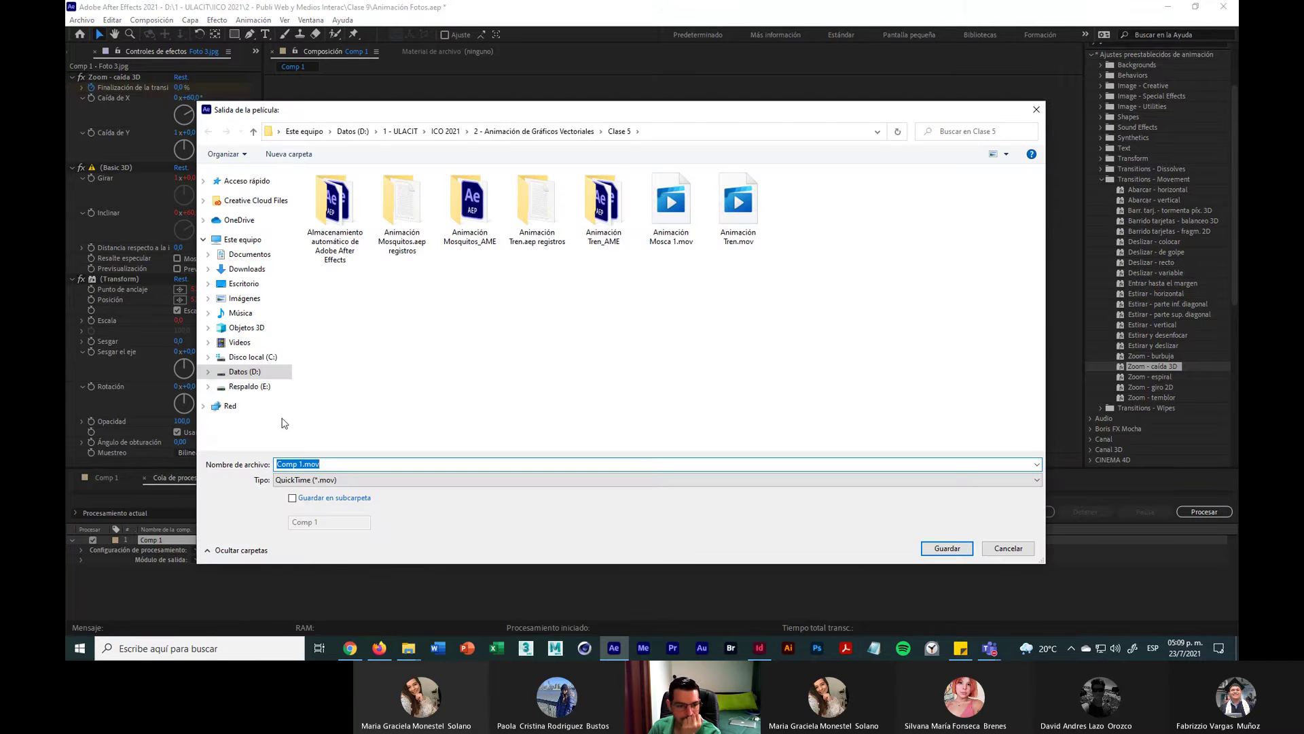
{"action": "left_click", "coordinate": [248, 372]}
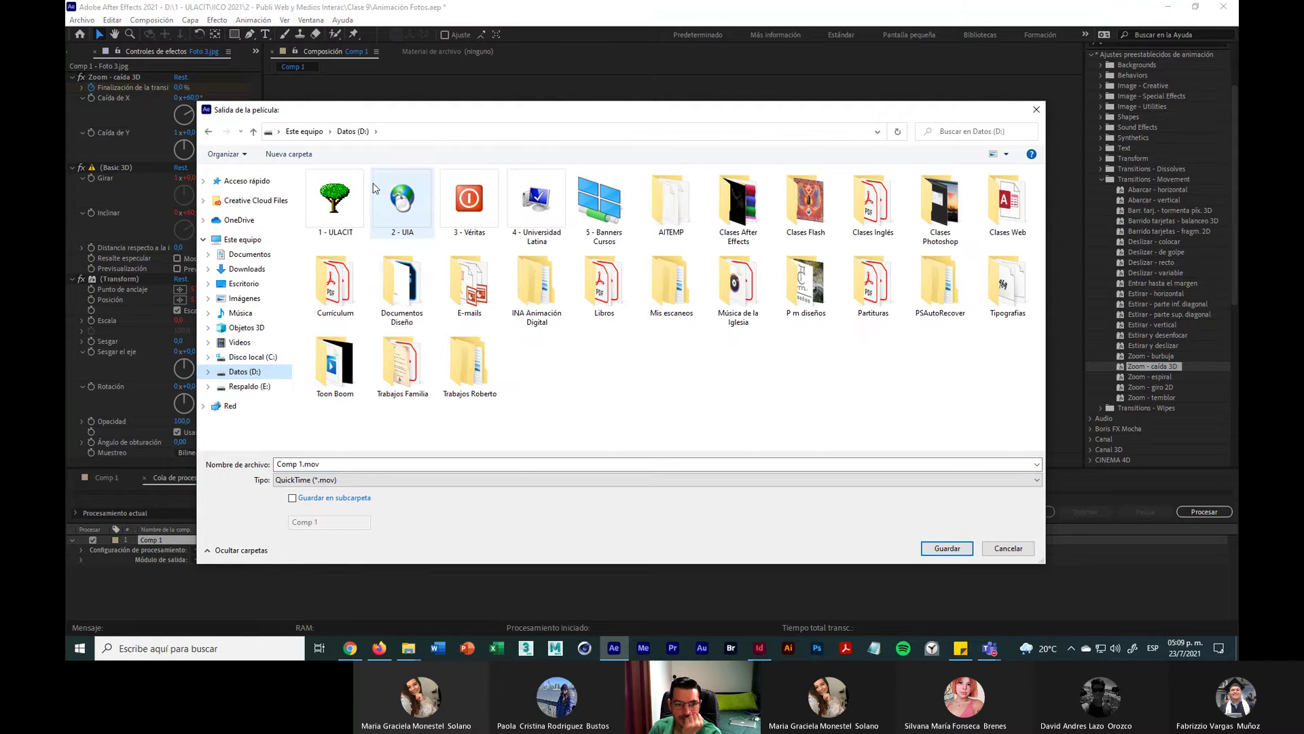
{"action": "double_click", "coordinate": [334, 201]}
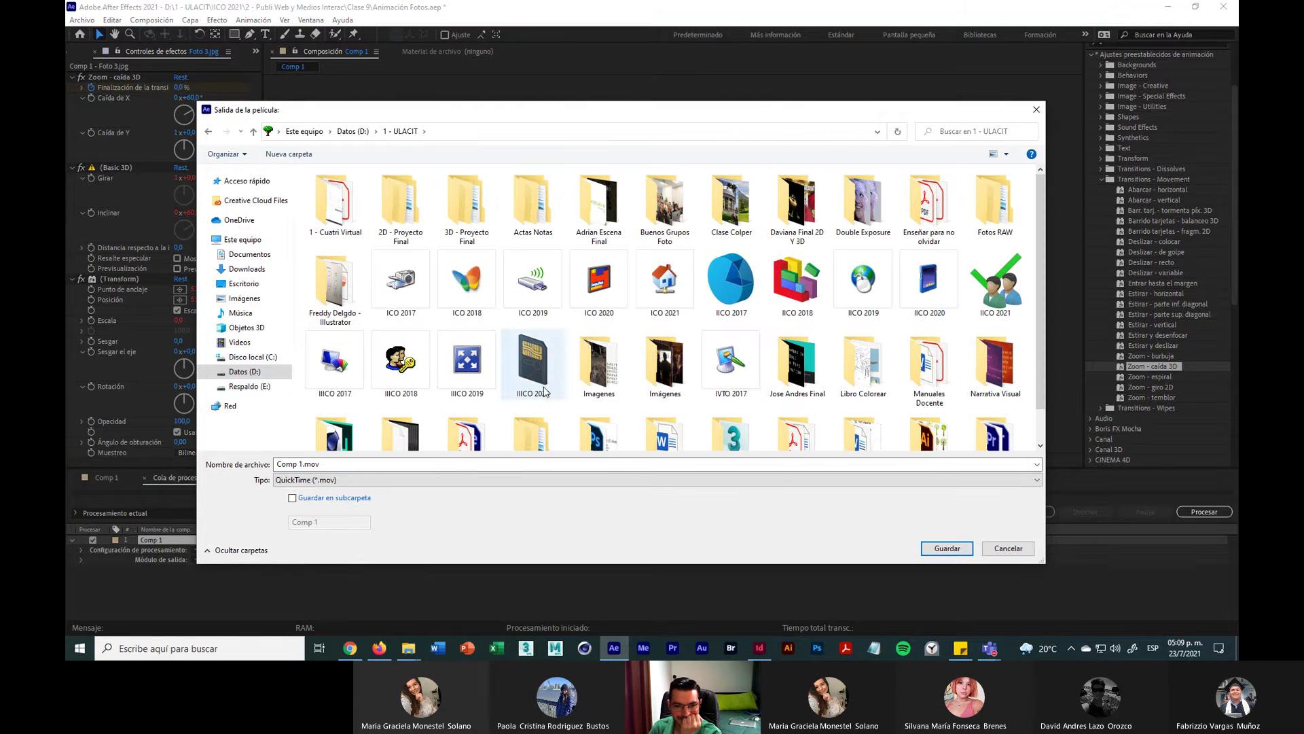
{"action": "left_click", "coordinate": [999, 297]}
{"action": "double_click", "coordinate": [998, 297]}
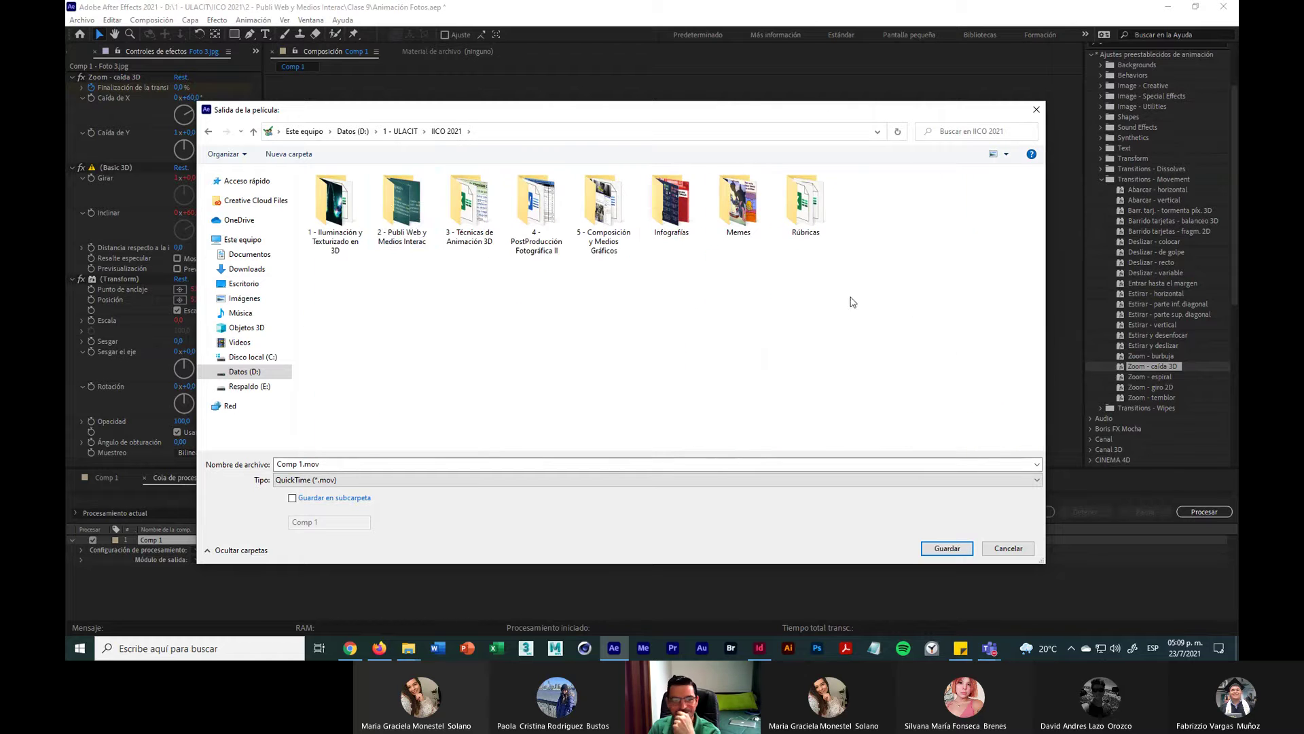
{"action": "double_click", "coordinate": [398, 207]}
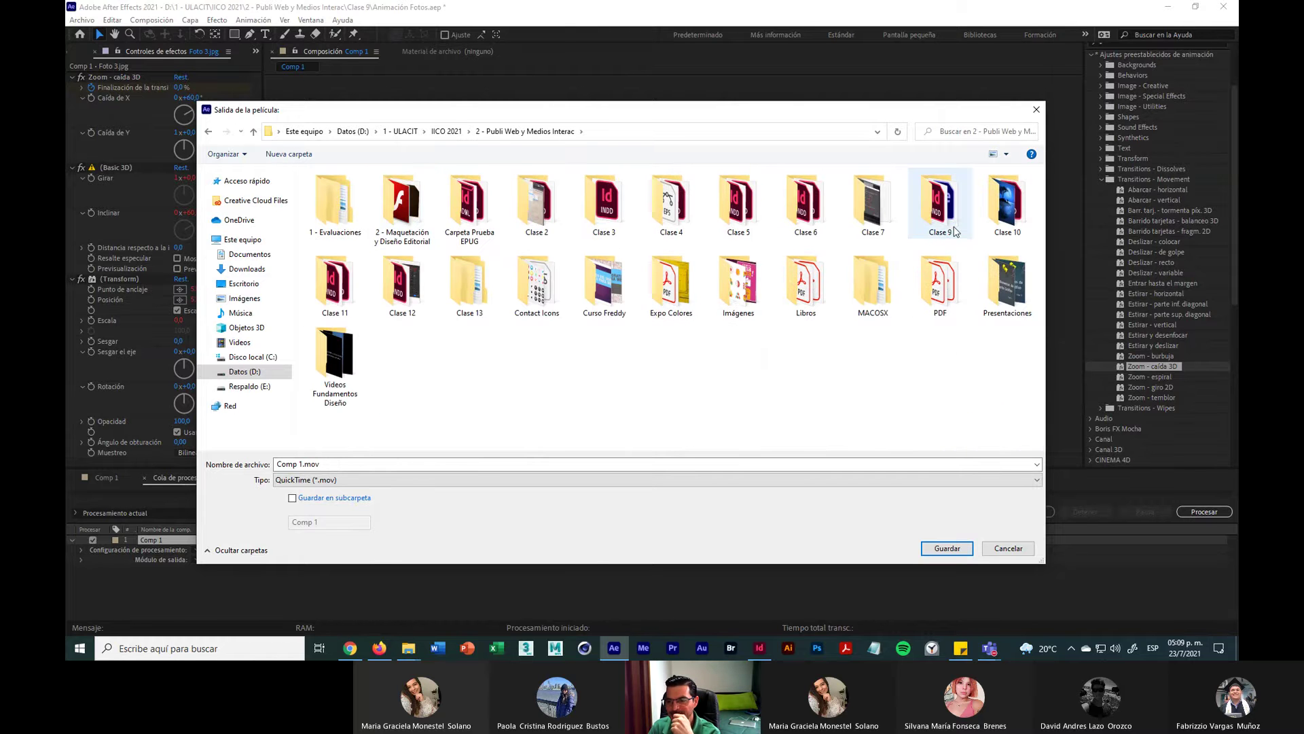
{"action": "double_click", "coordinate": [940, 207]}
Step: Name the output movie Animación Fotos.mov in the Clase 9 folder and render the queue
{"action": "left_click", "coordinate": [302, 463]}
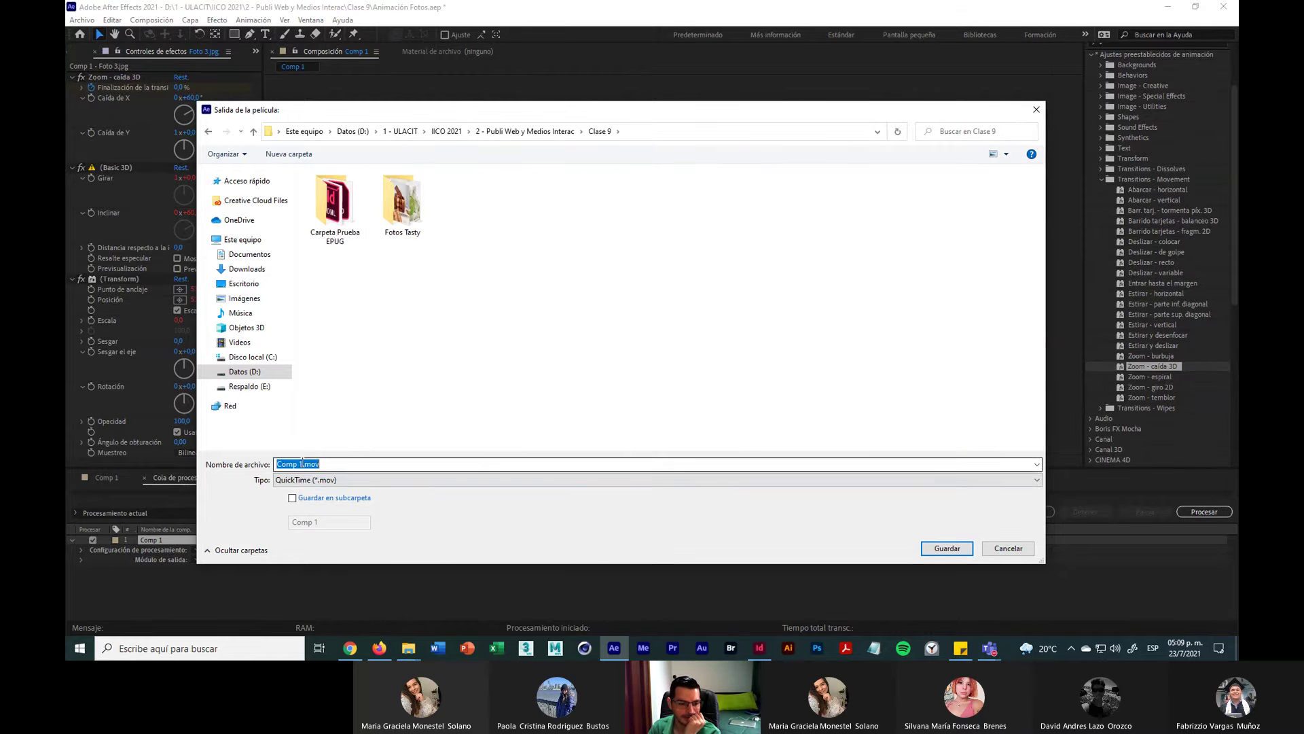
{"action": "left_click_drag", "start_coordinate": [301, 463], "coordinate": [237, 470]}
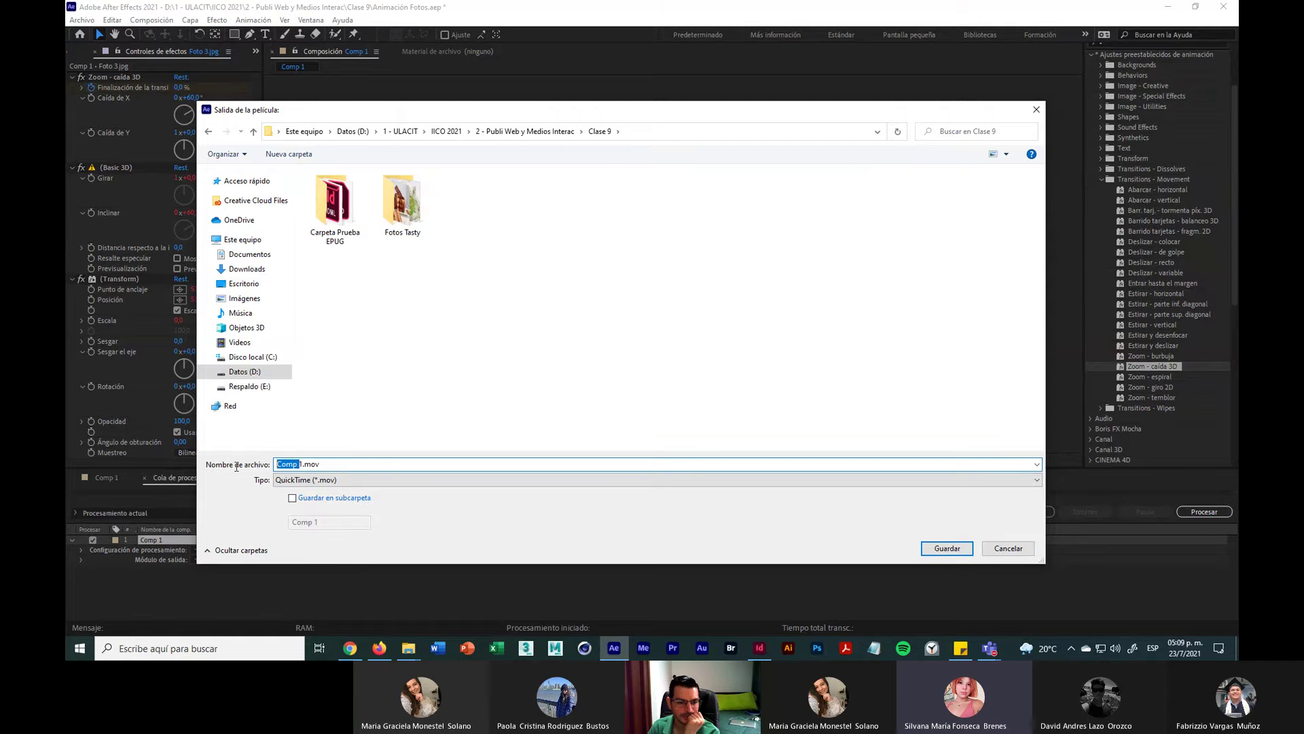
{"action": "key", "text": "BackSpace"}
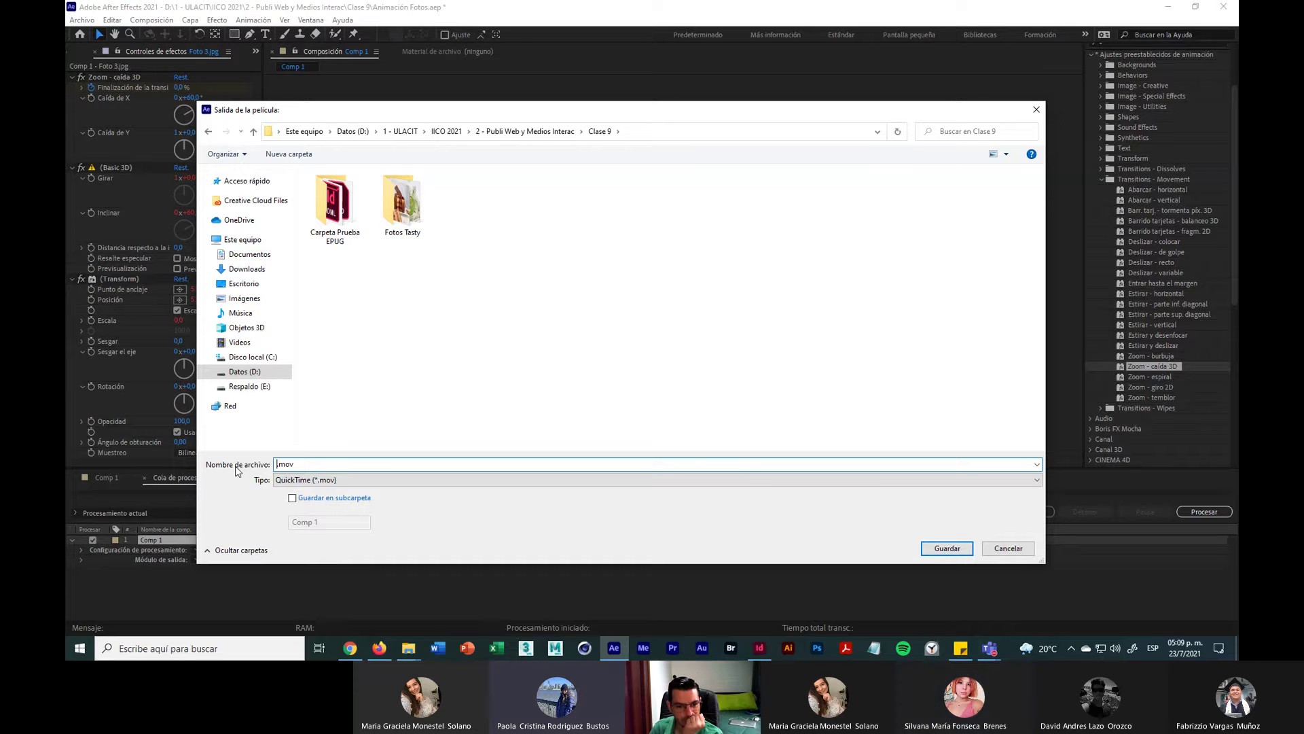
{"action": "type", "text": "Animación Fotos"}
{"action": "left_click", "coordinate": [379, 467]}
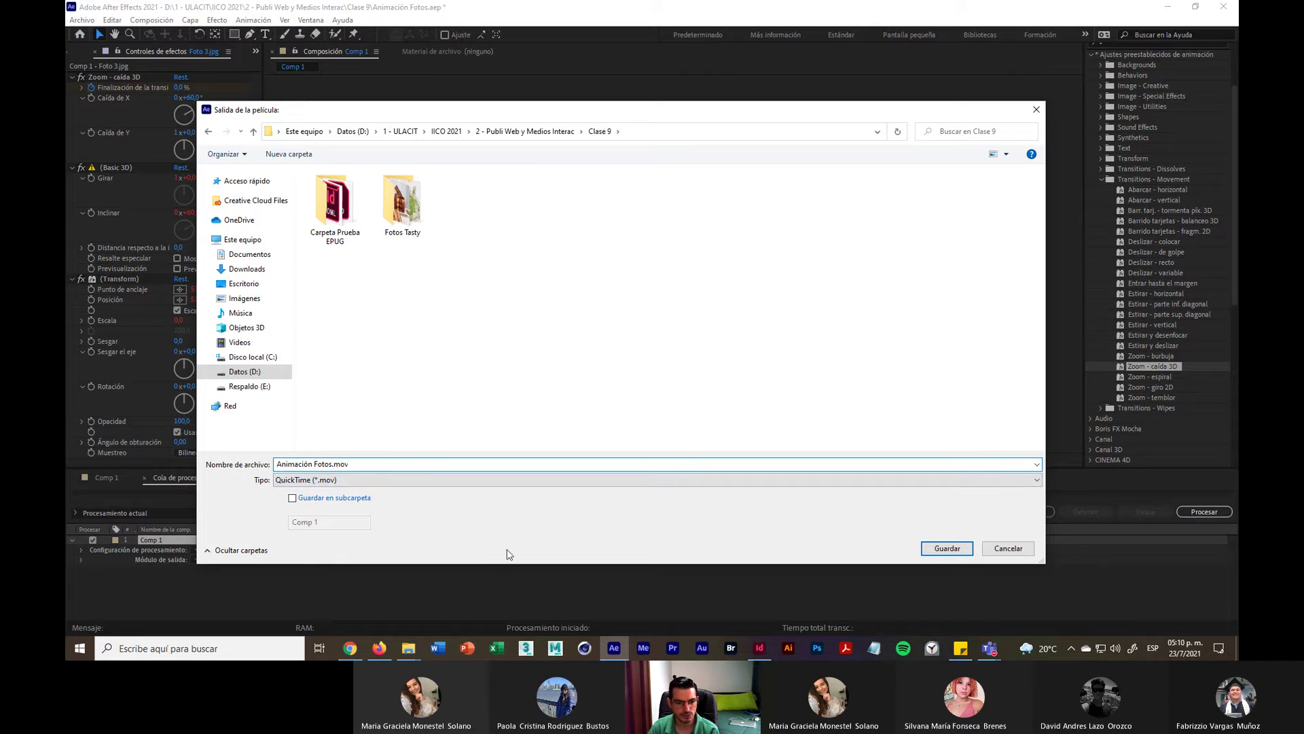
{"action": "left_click", "coordinate": [924, 549]}
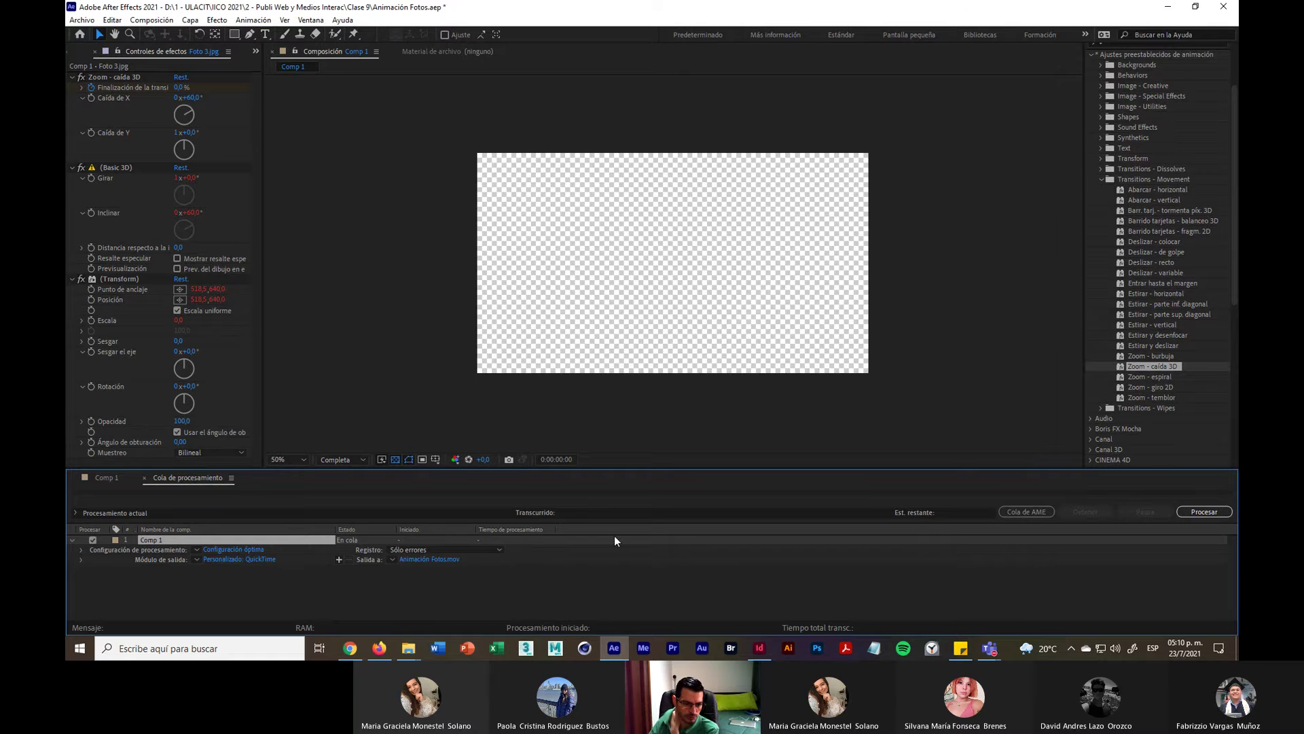
{"action": "left_click", "coordinate": [1202, 512]}
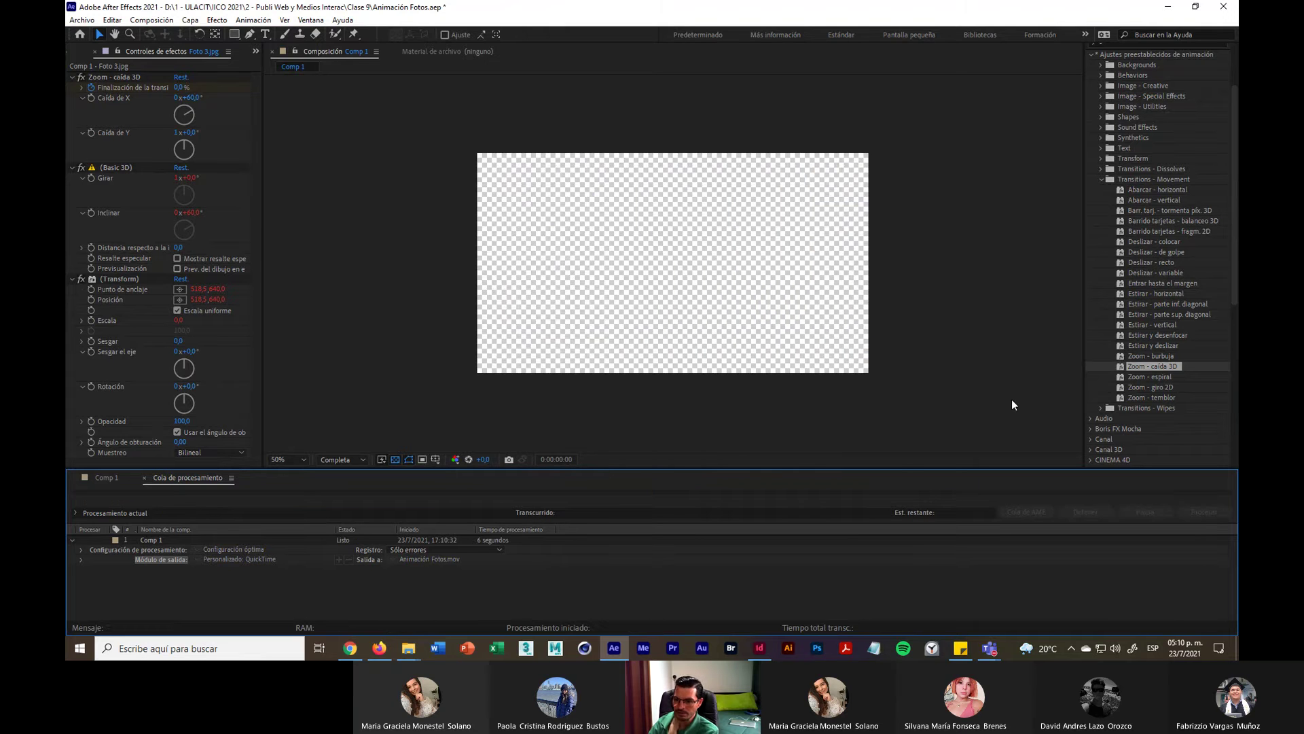
Step: Switch to File Explorer by minimizing the open programs, and open the Clase 9 folder inside 2 - Publi Web y Medios Interac
{"action": "left_click", "coordinate": [1168, 8]}
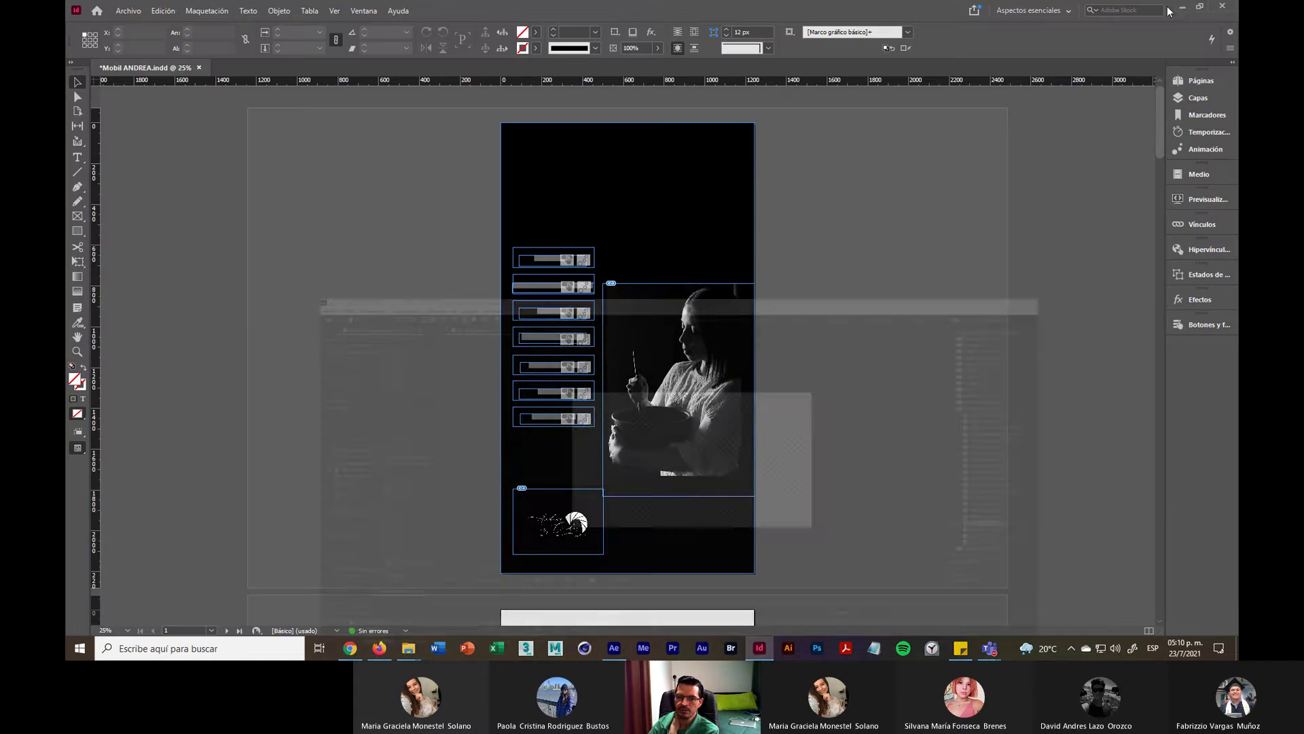
{"action": "left_click", "coordinate": [1183, 6]}
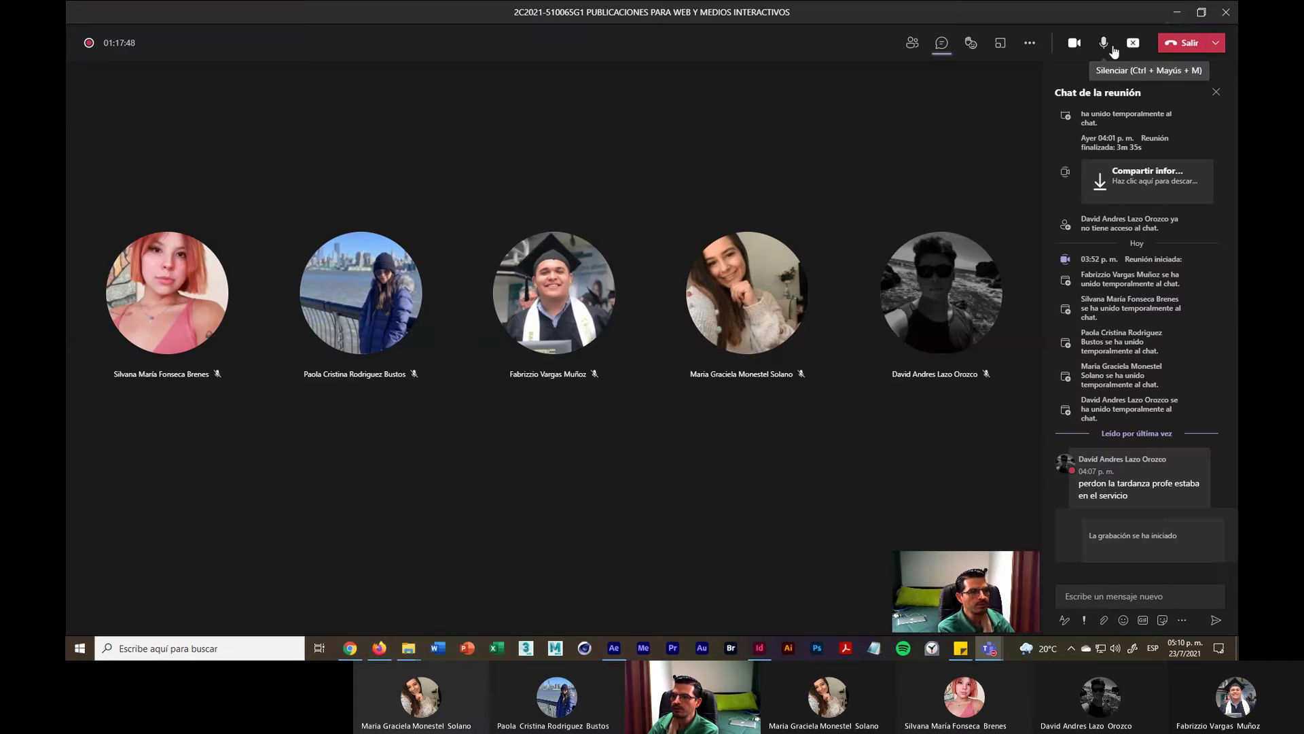
{"action": "left_click", "coordinate": [1180, 12]}
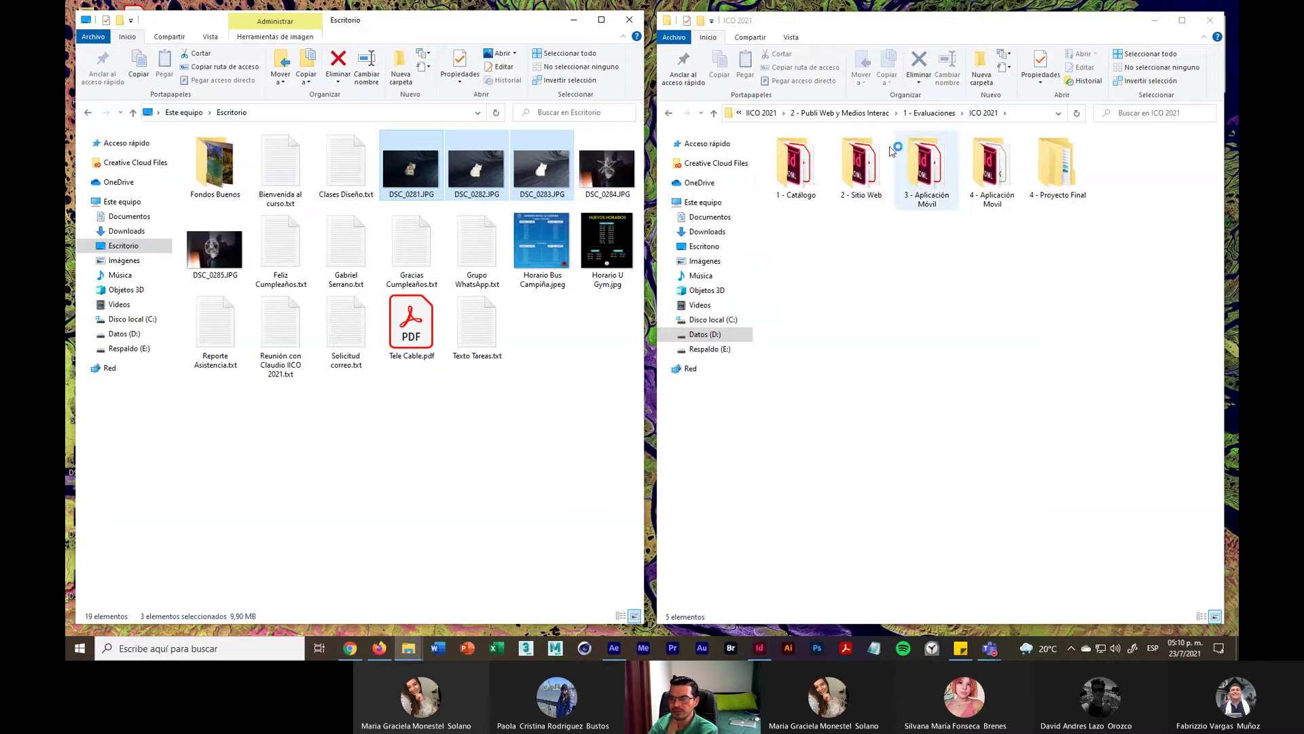
{"action": "left_click", "coordinate": [843, 113]}
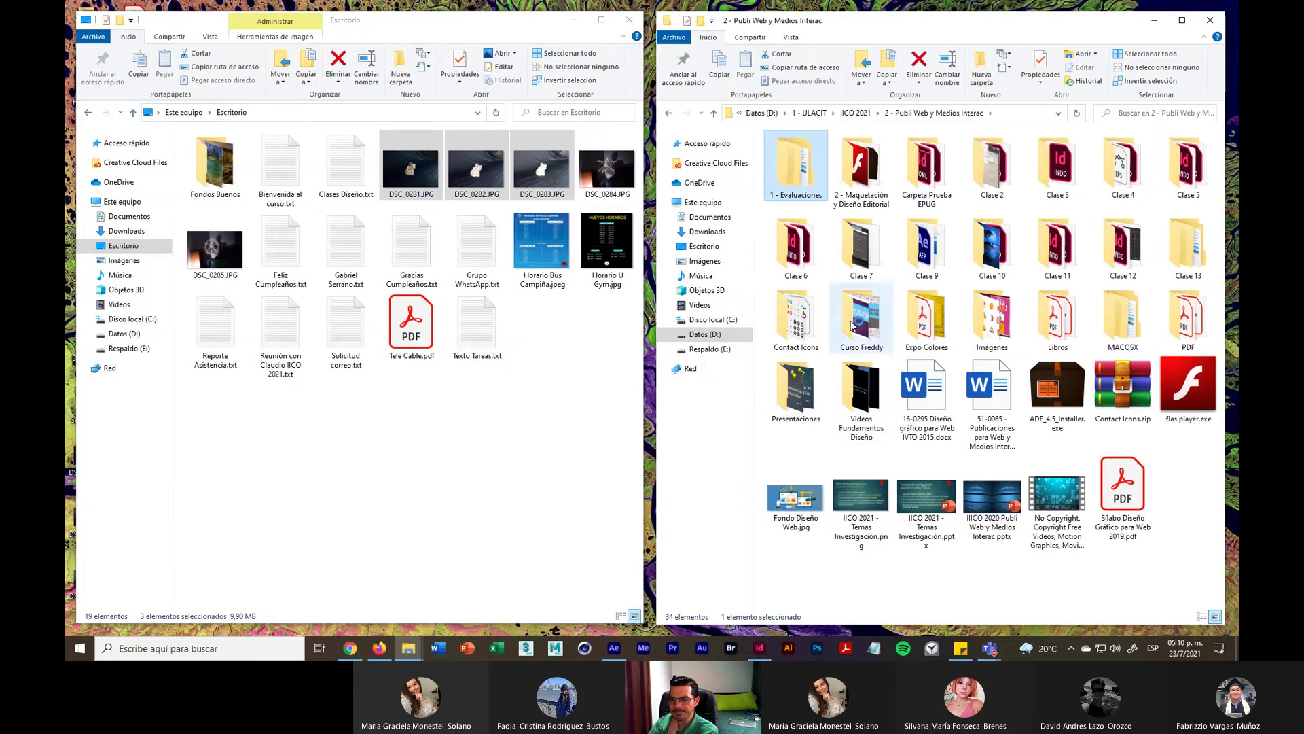
{"action": "left_click", "coordinate": [940, 265]}
{"action": "double_click", "coordinate": [940, 265]}
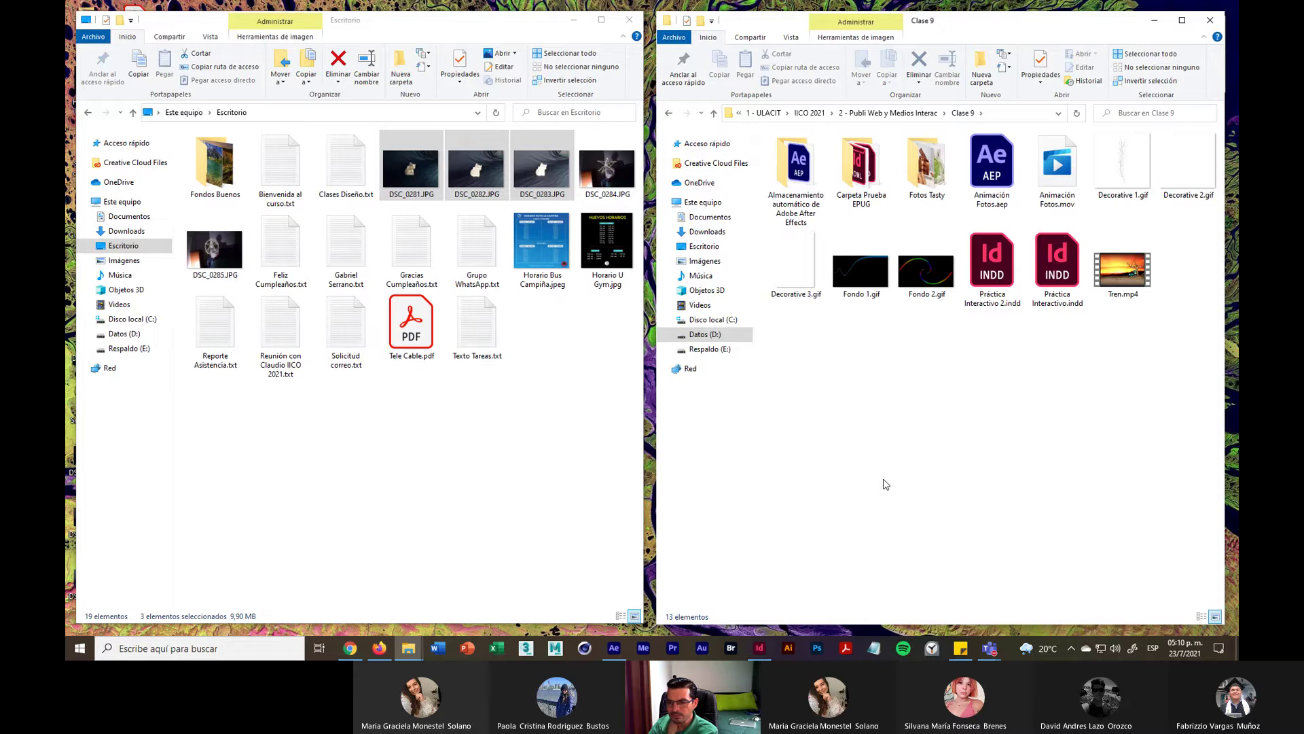
Step: Play the rendered Animación Fotos.mov in VLC media player, and close the player
{"action": "left_click", "coordinate": [1062, 164]}
{"action": "right_click", "coordinate": [1062, 164]}
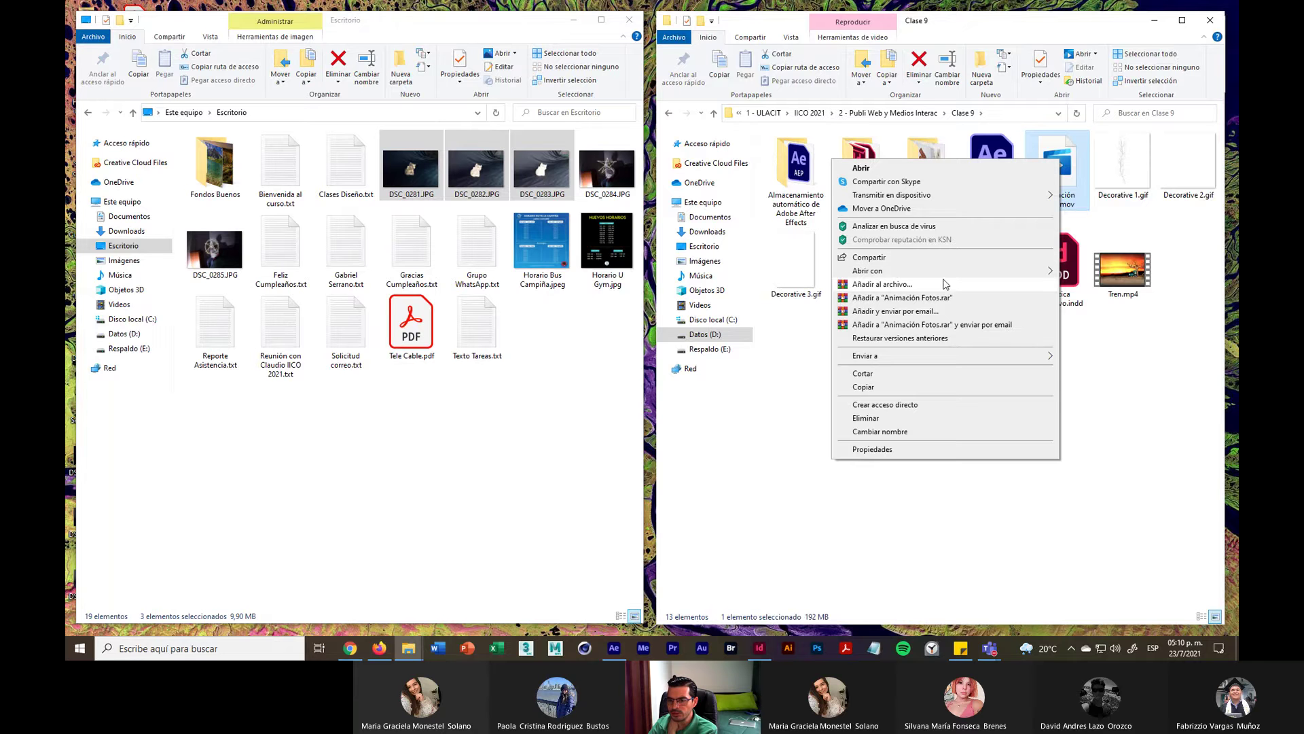
{"action": "mouse_move", "coordinate": [953, 272]}
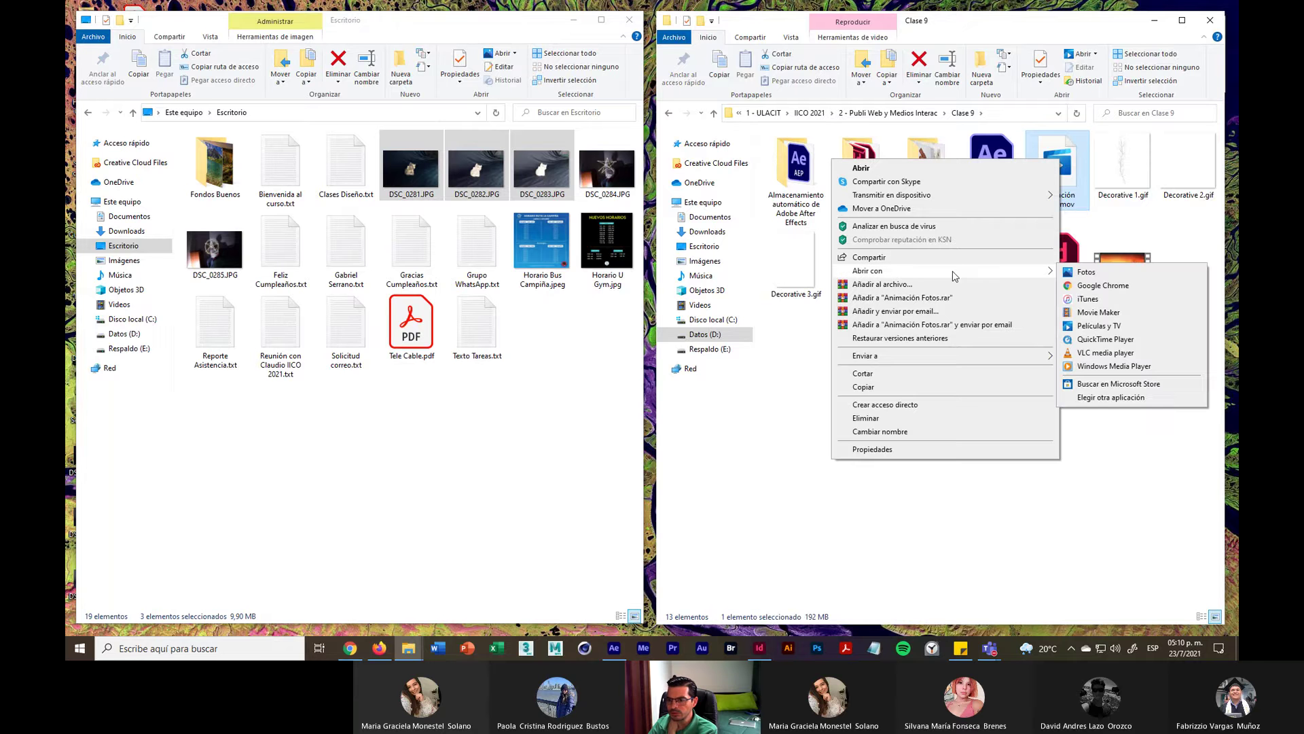
{"action": "left_click", "coordinate": [1085, 353]}
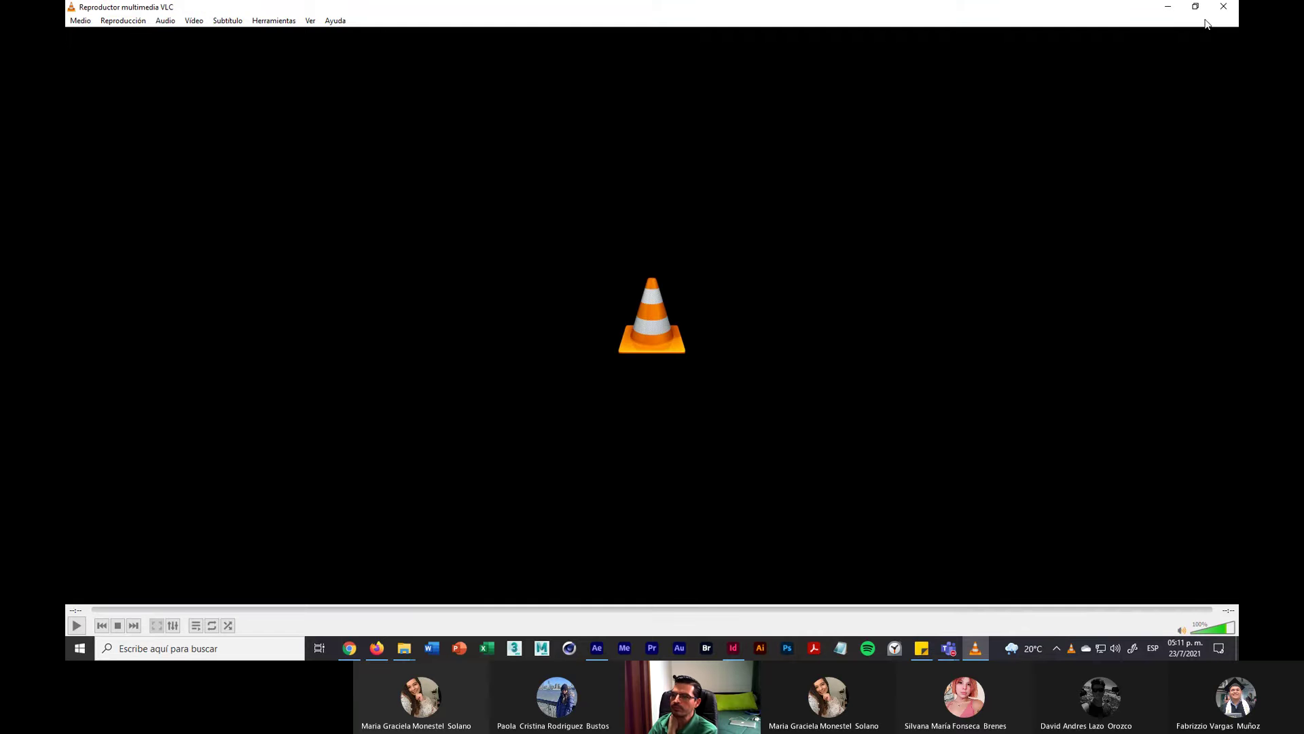
{"action": "left_click", "coordinate": [1223, 8]}
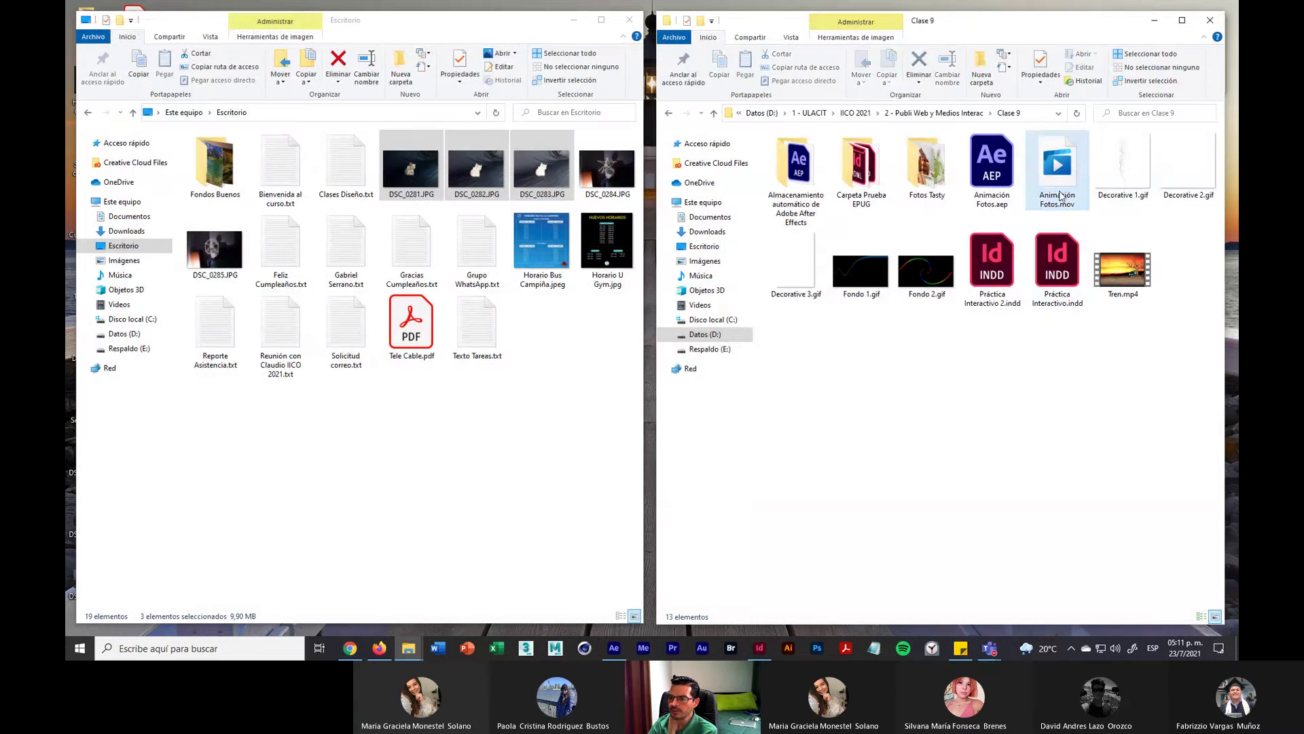
Step: Play the rendered Animación Fotos.mov from the Clase 9 folder in QuickTime Player, and close the player
{"action": "left_click", "coordinate": [1057, 174]}
{"action": "right_click", "coordinate": [1057, 173]}
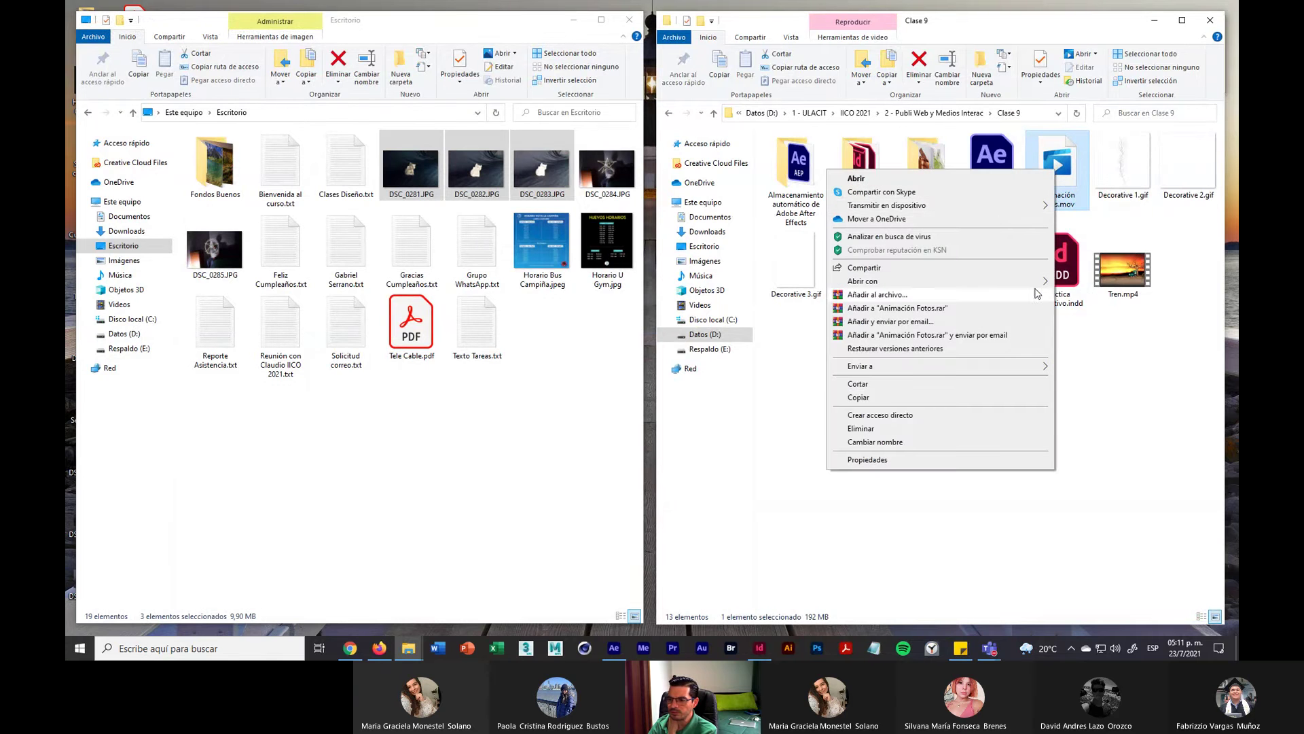
{"action": "mouse_move", "coordinate": [1029, 282]}
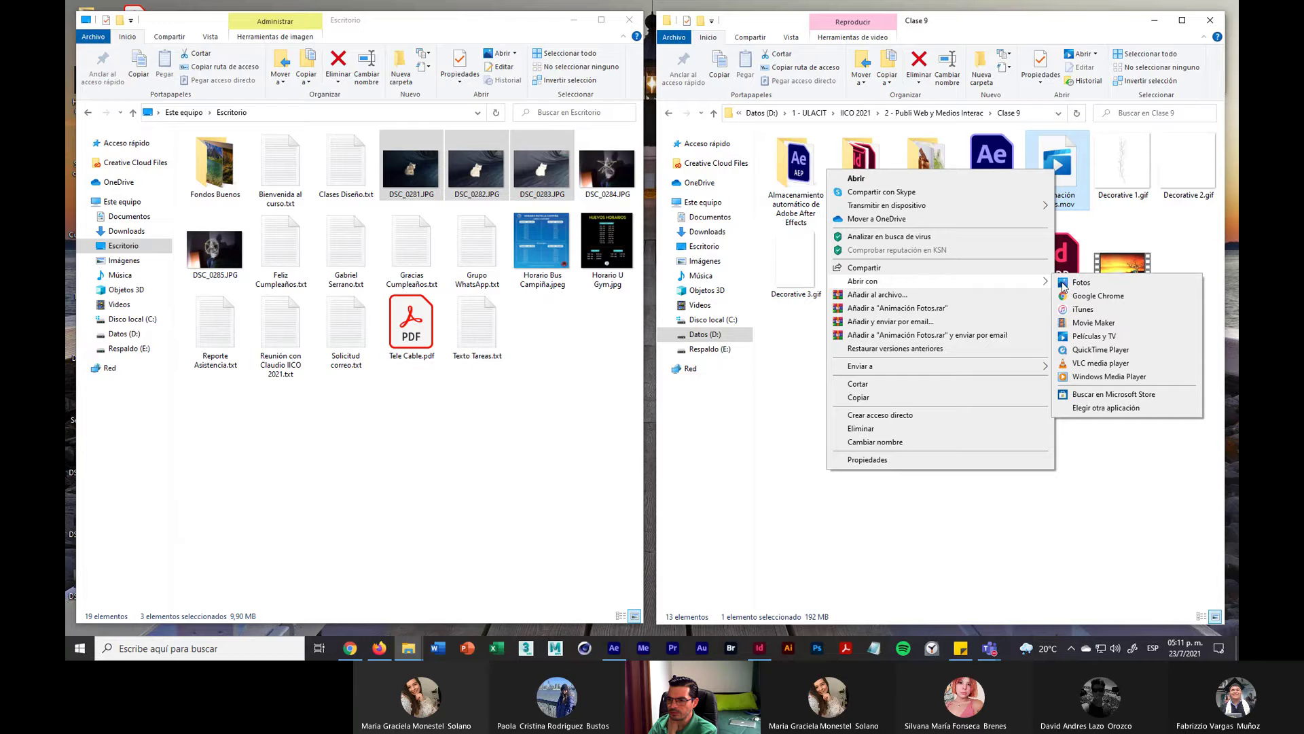
{"action": "left_click", "coordinate": [1114, 349]}
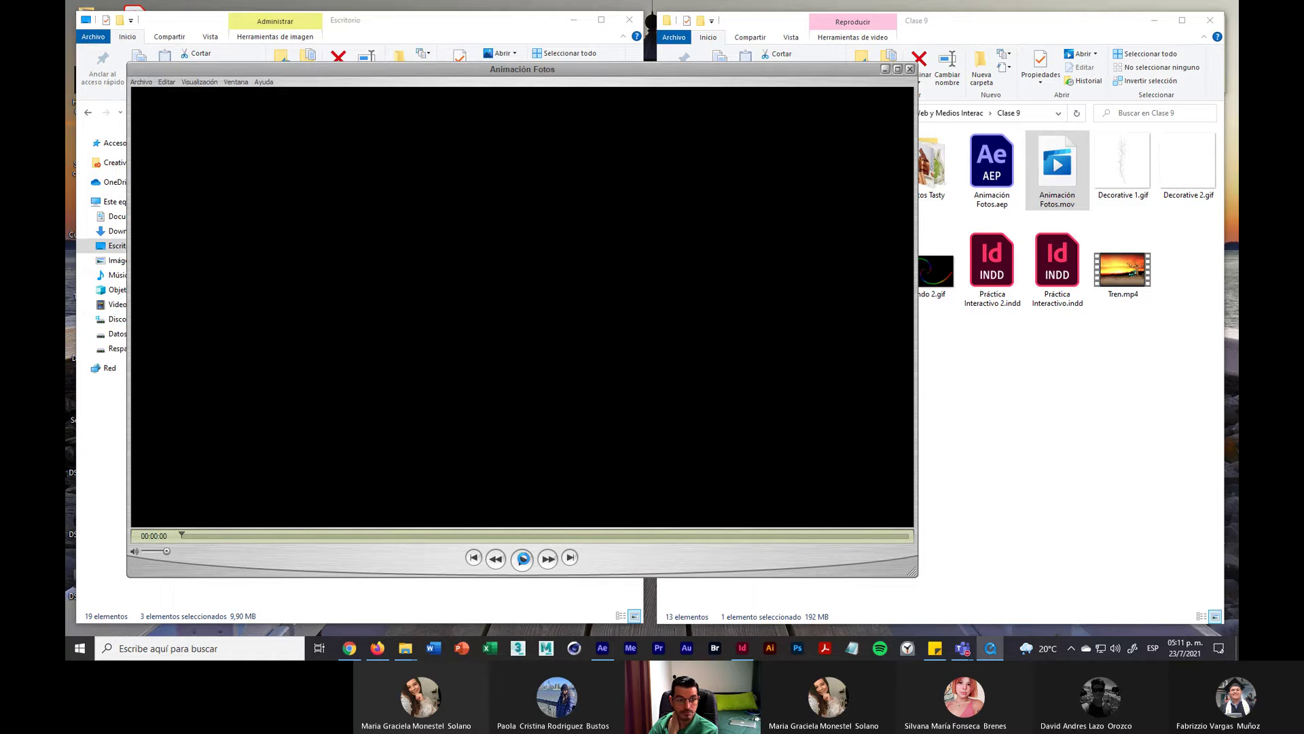
{"action": "left_click", "coordinate": [523, 558]}
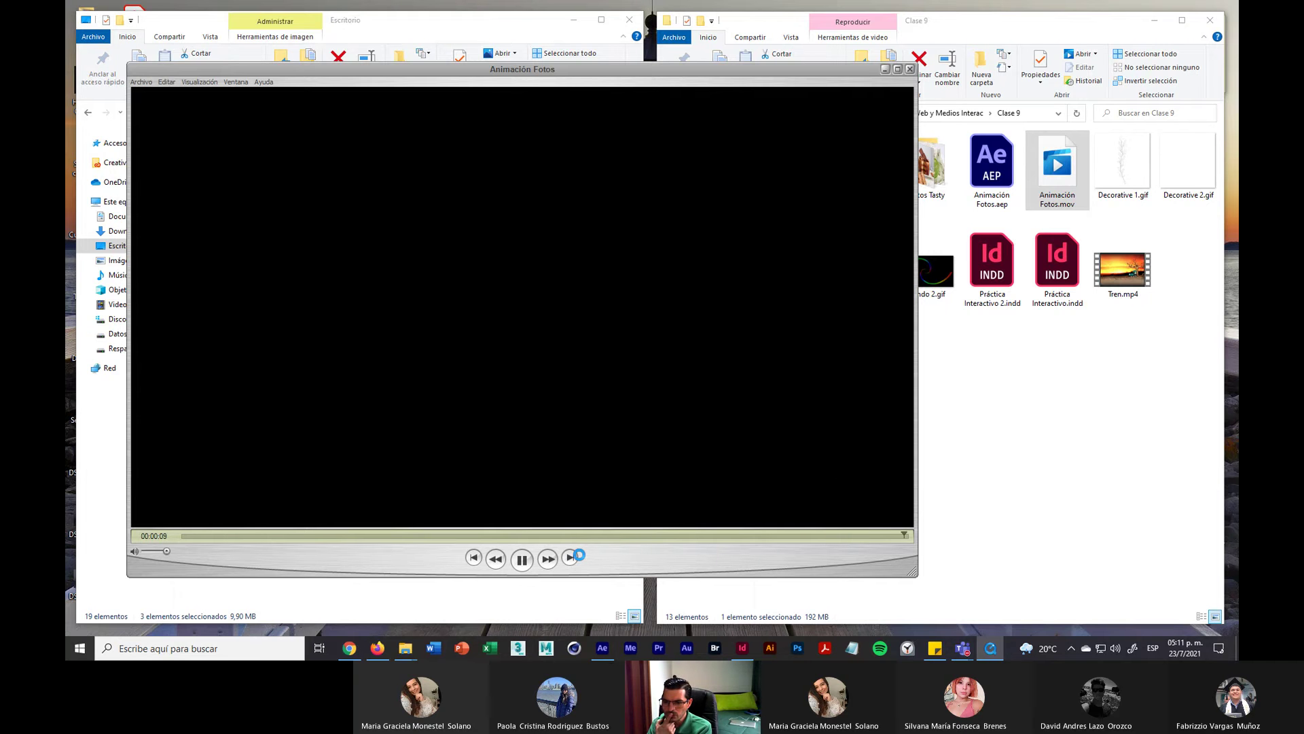
{"action": "left_click", "coordinate": [911, 69]}
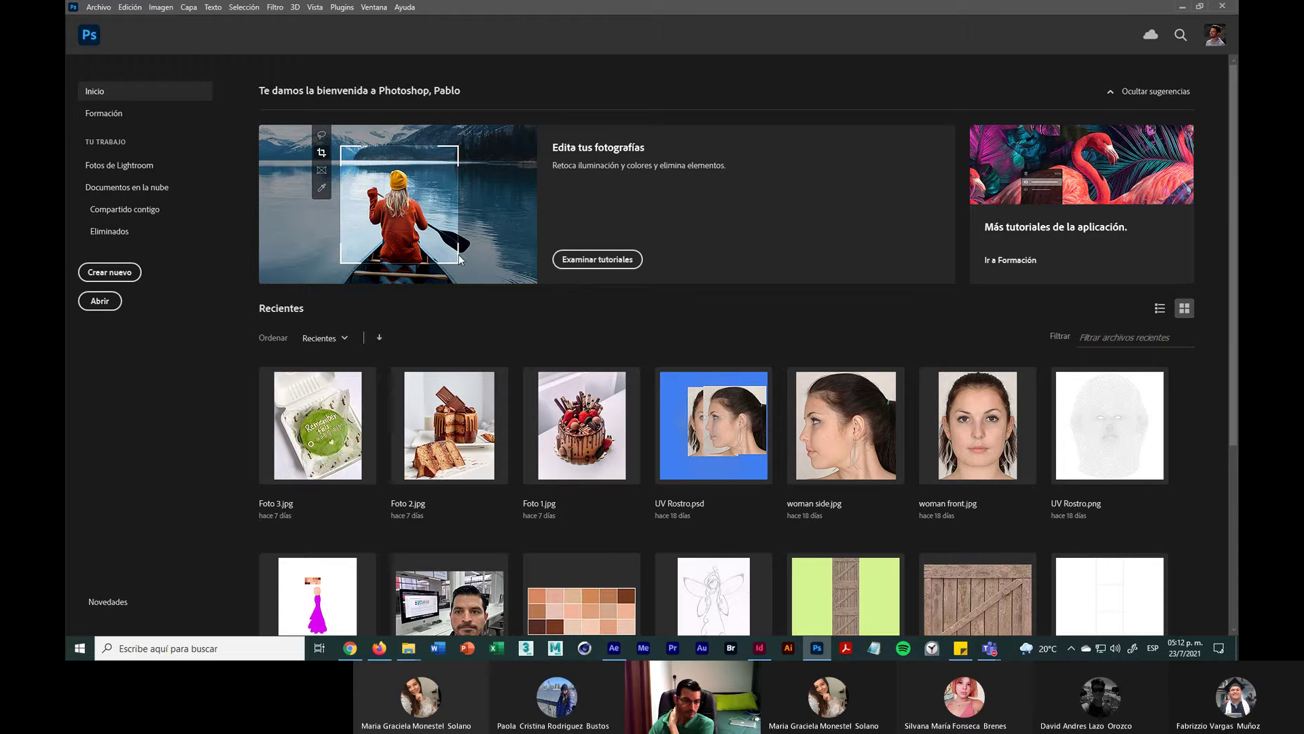
Step: Switch to Photoshop, open Animación Fotos.mov from the Clase 9 folder using its embedded color profile, and play it through the timeline
{"action": "left_click", "coordinate": [100, 301]}
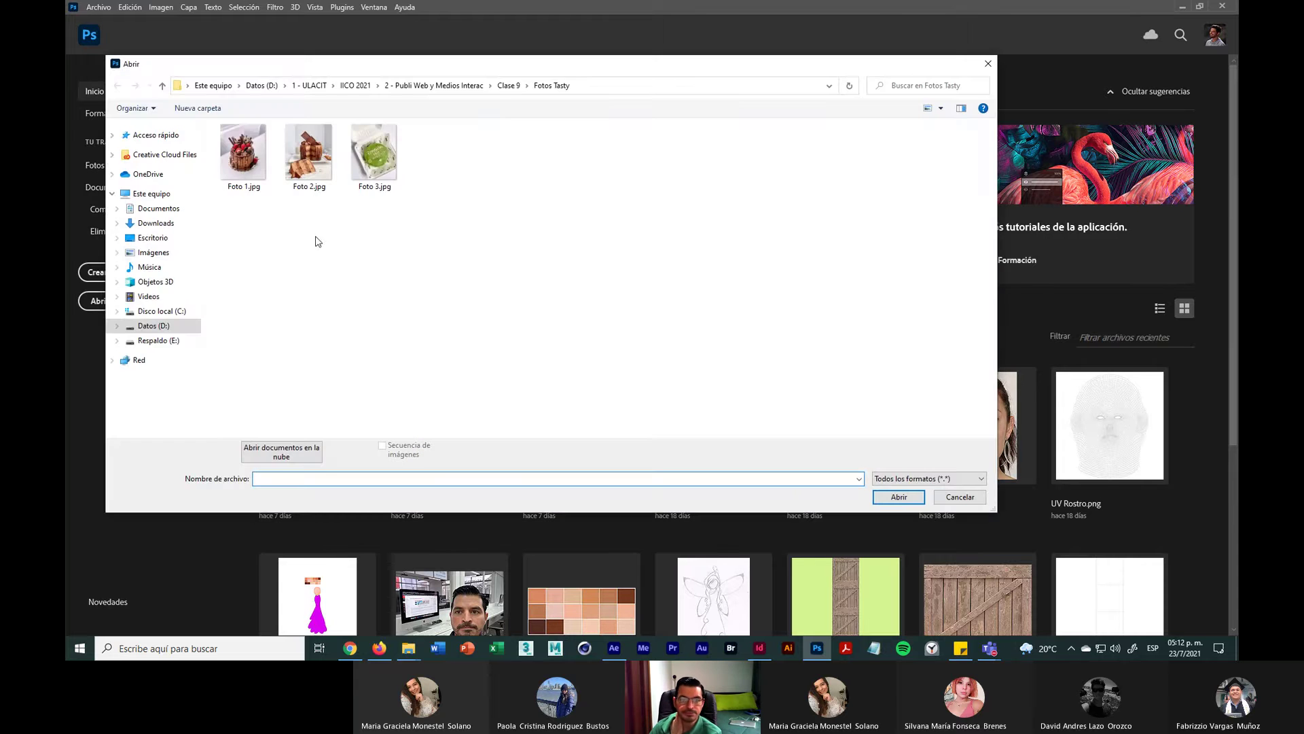
{"action": "left_click", "coordinate": [509, 86]}
{"action": "left_click", "coordinate": [493, 159]}
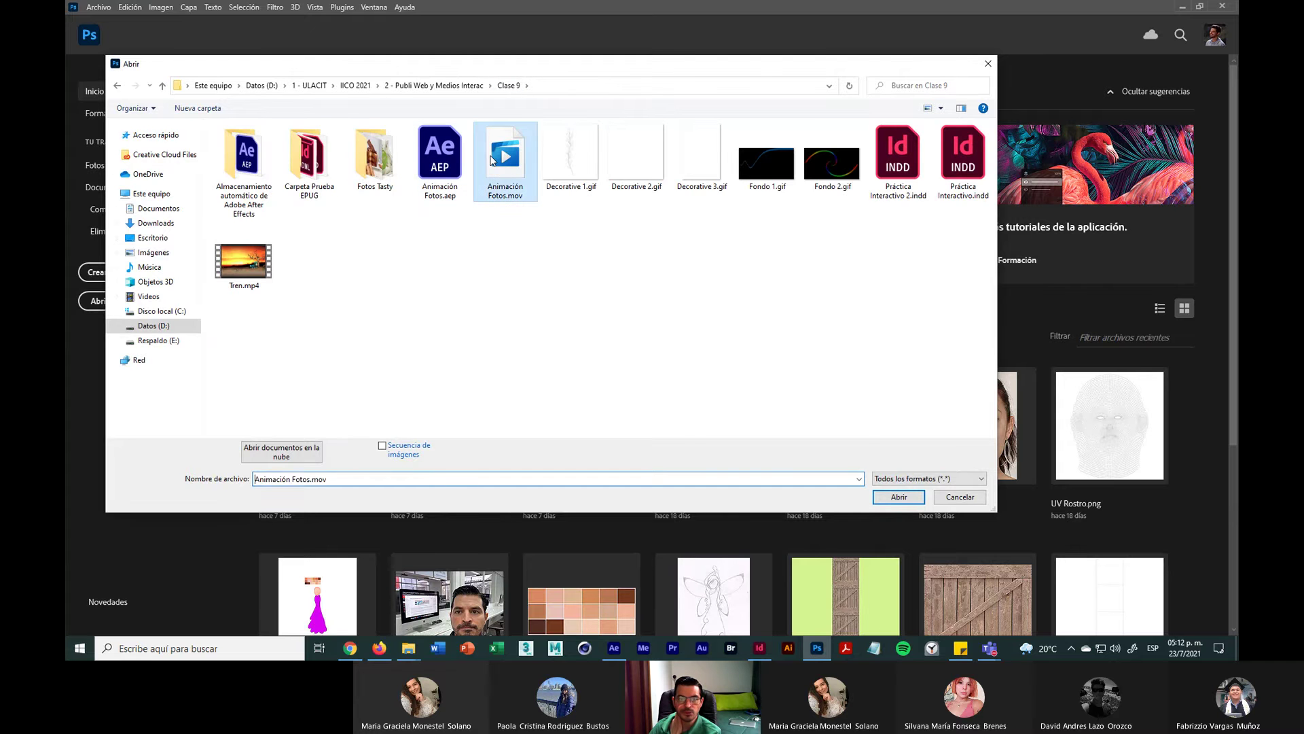
{"action": "left_click", "coordinate": [892, 496]}
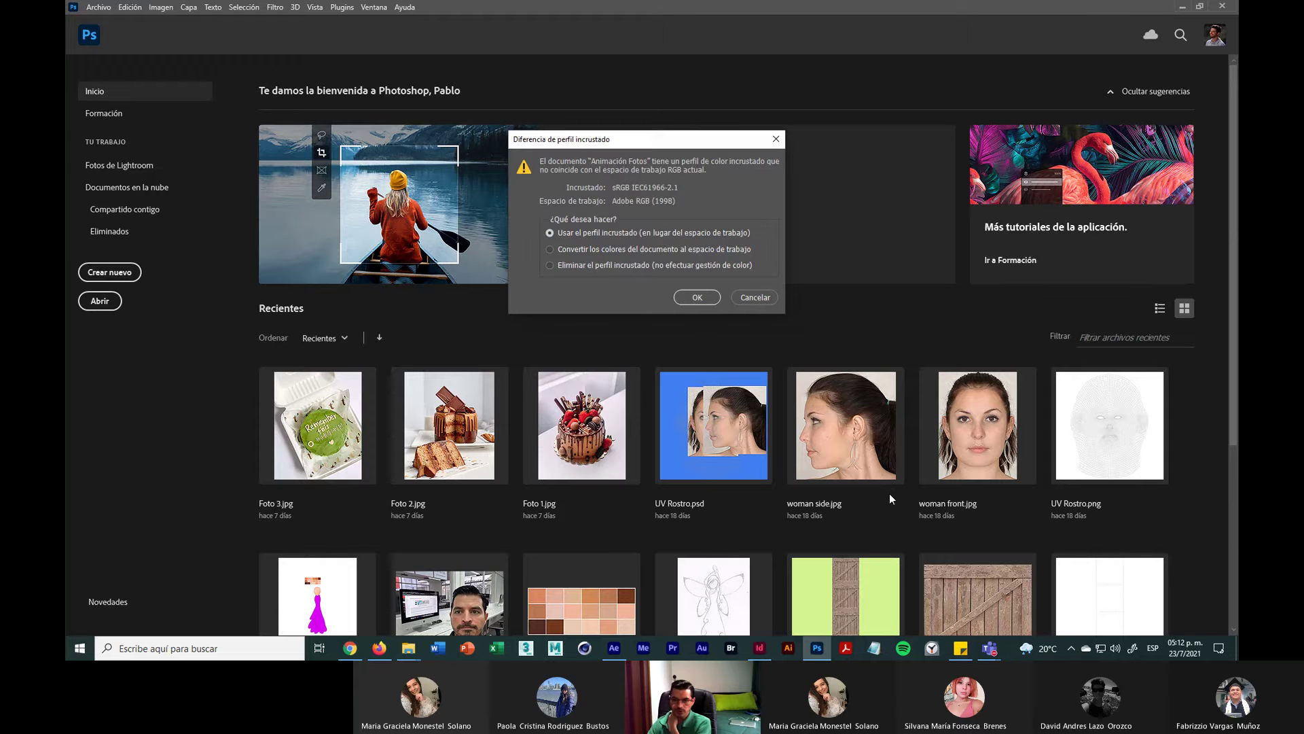
{"action": "left_click", "coordinate": [700, 297]}
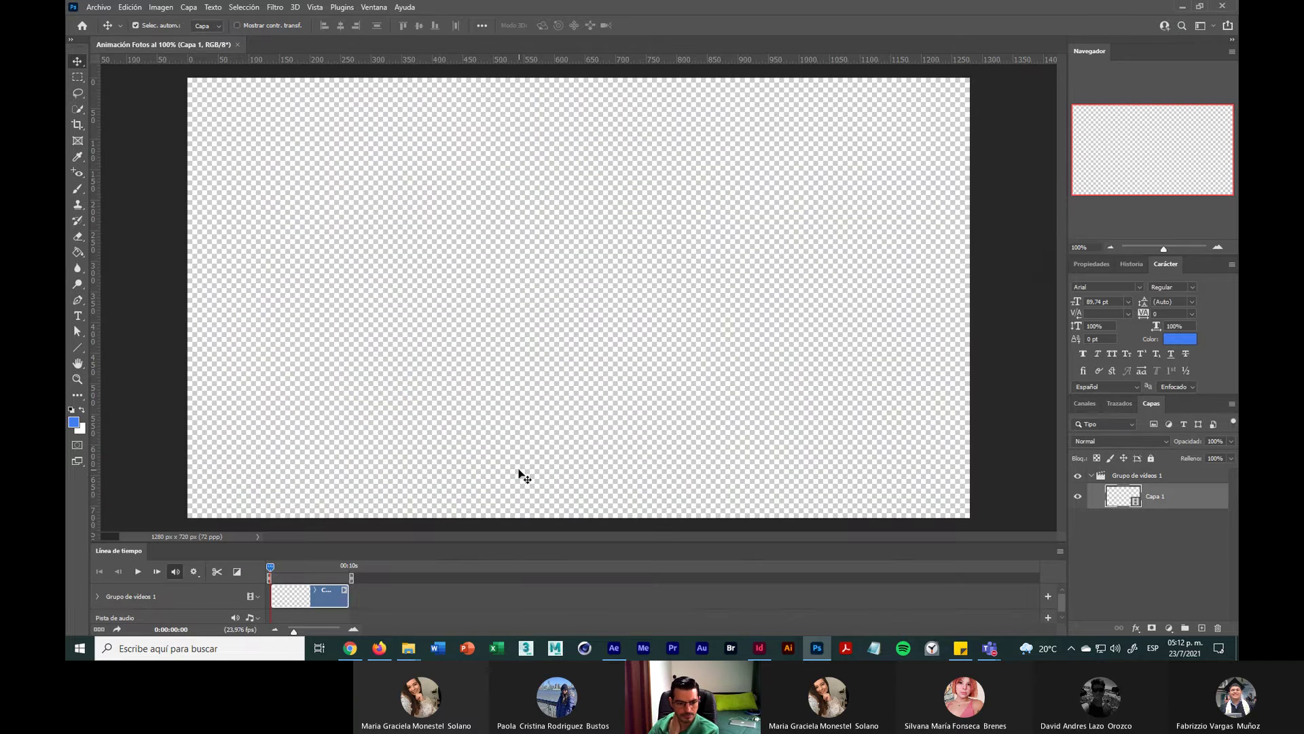
{"action": "left_click", "coordinate": [137, 571]}
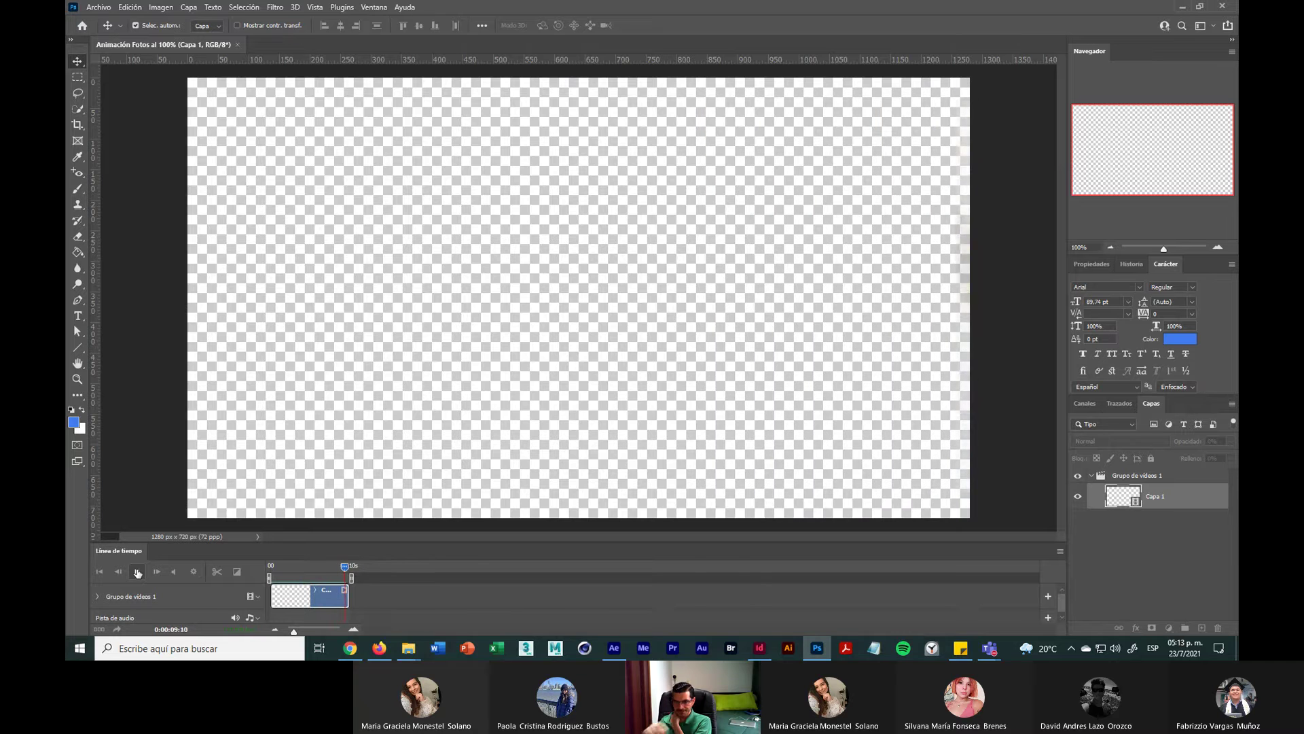
Step: Set up a Save for Web GIF export of the animation at 50% size, and preview its playback
{"action": "left_click", "coordinate": [99, 8]}
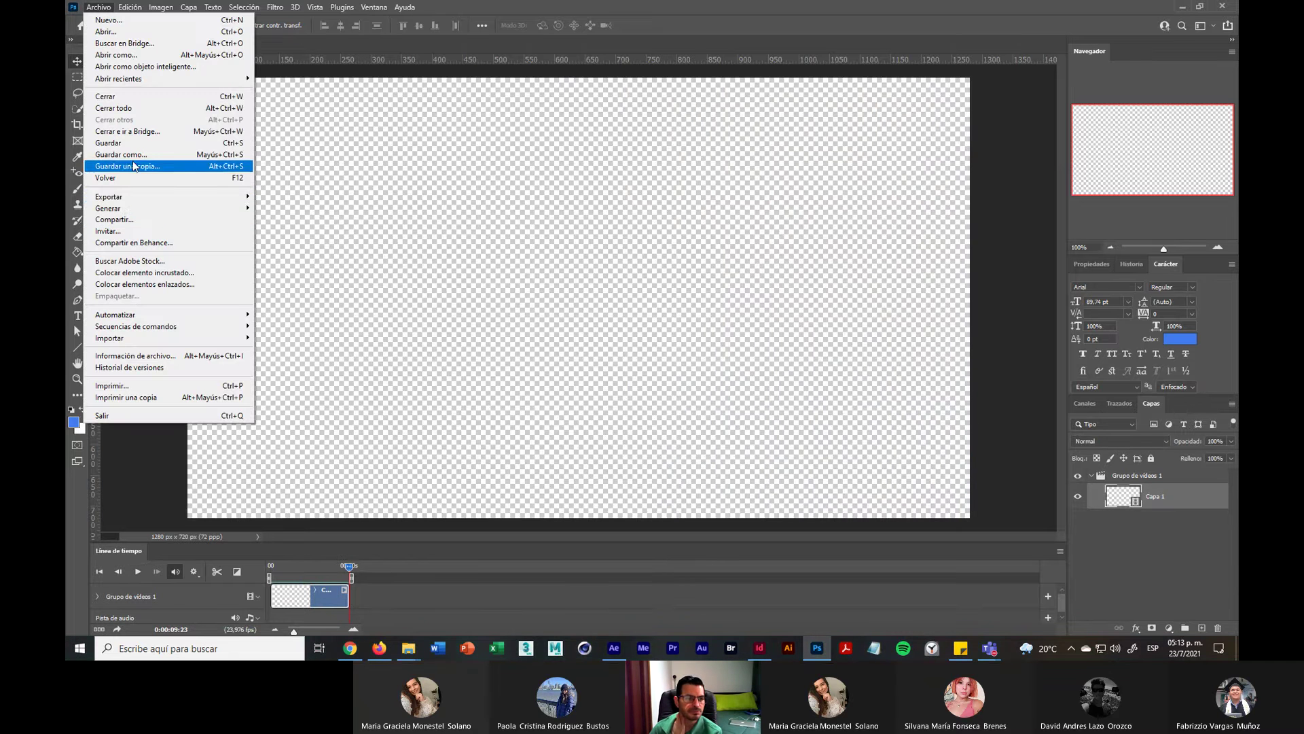
{"action": "mouse_move", "coordinate": [133, 199]}
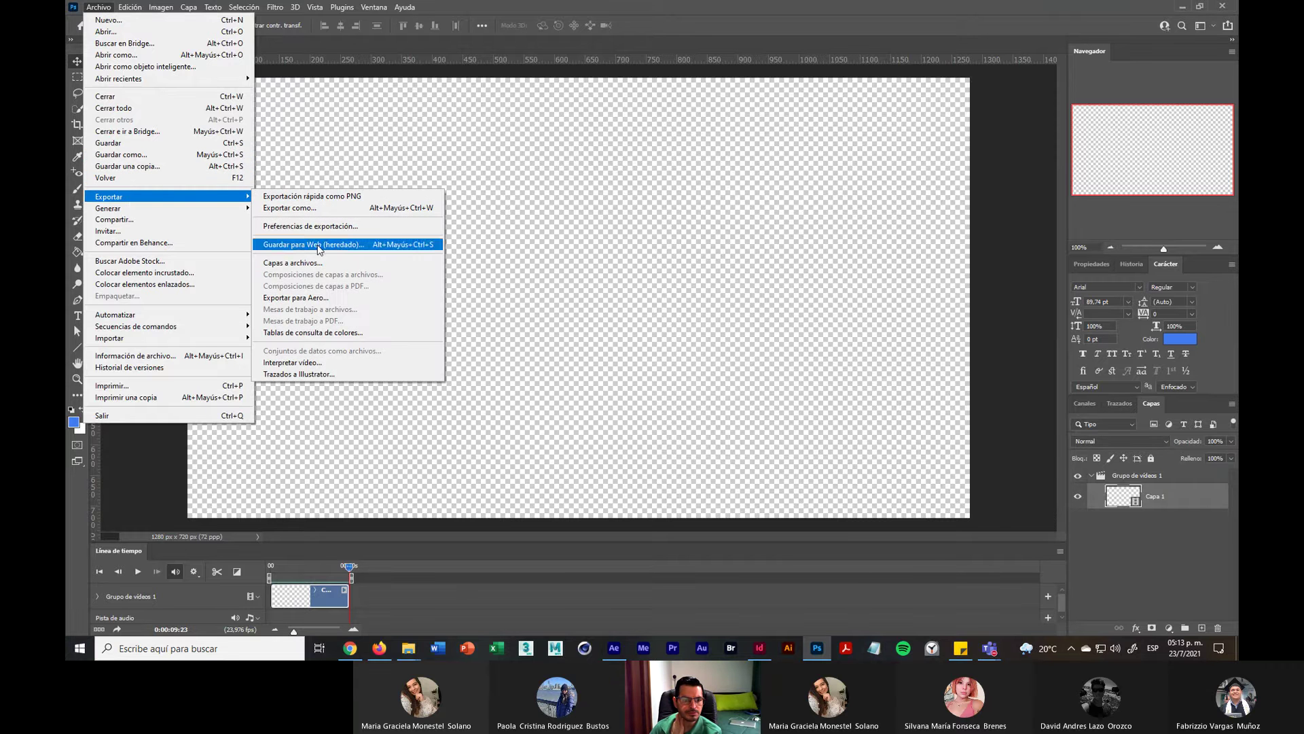
{"action": "left_click", "coordinate": [323, 246]}
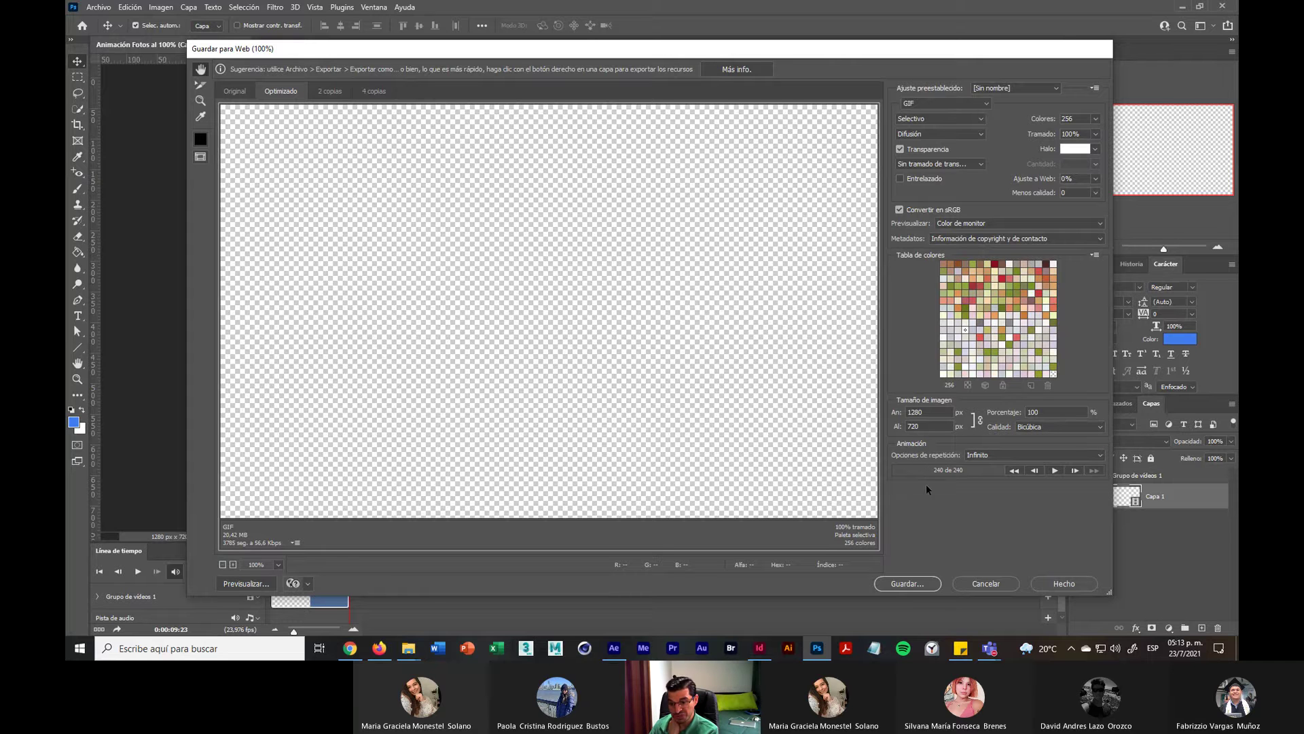
{"action": "left_click", "coordinate": [1011, 416]}
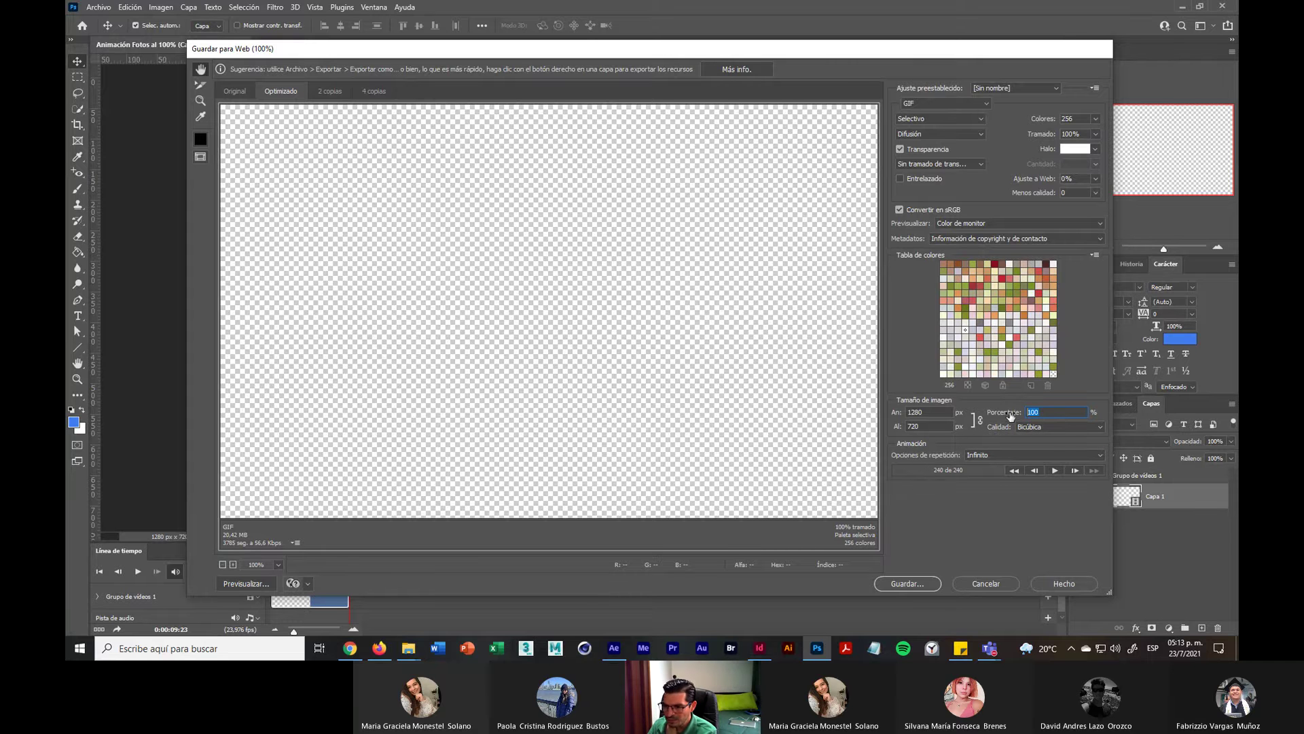
{"action": "type", "text": "50"}
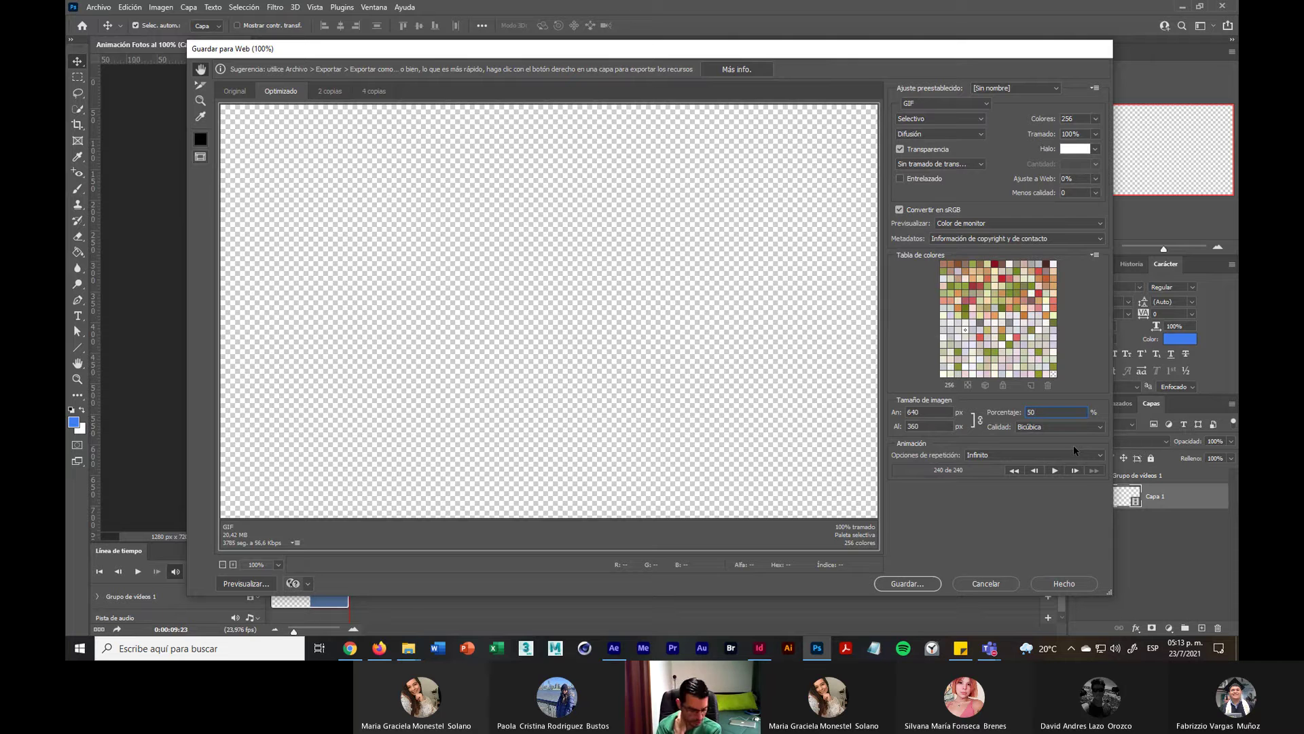
{"action": "key", "text": "Tab"}
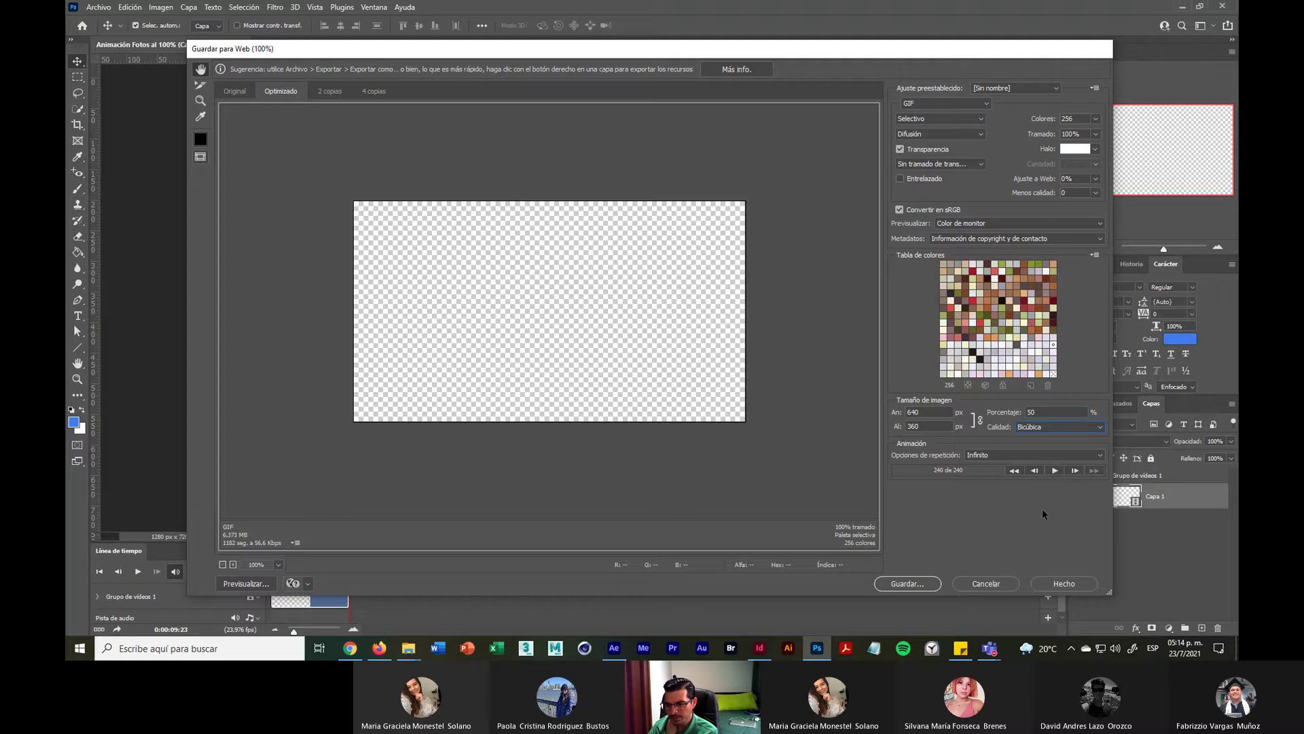
{"action": "left_click", "coordinate": [1054, 471]}
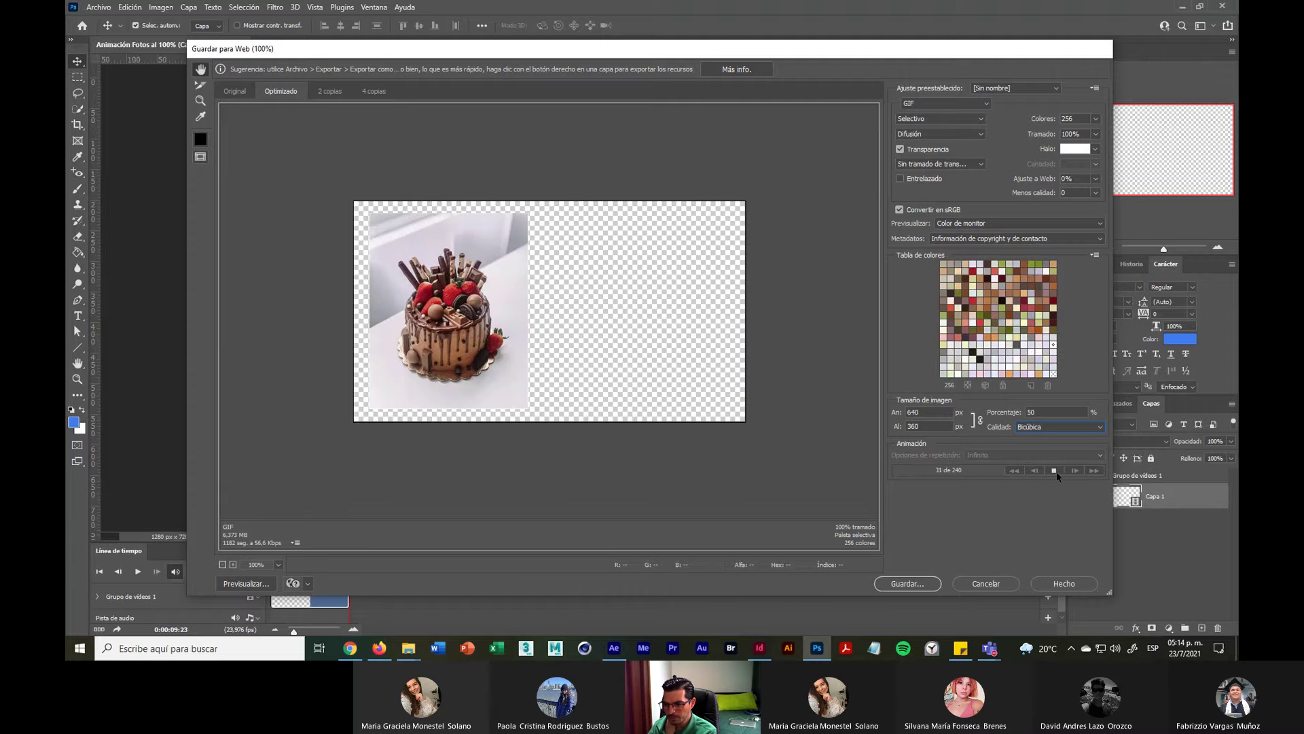
{"action": "left_click", "coordinate": [1054, 470]}
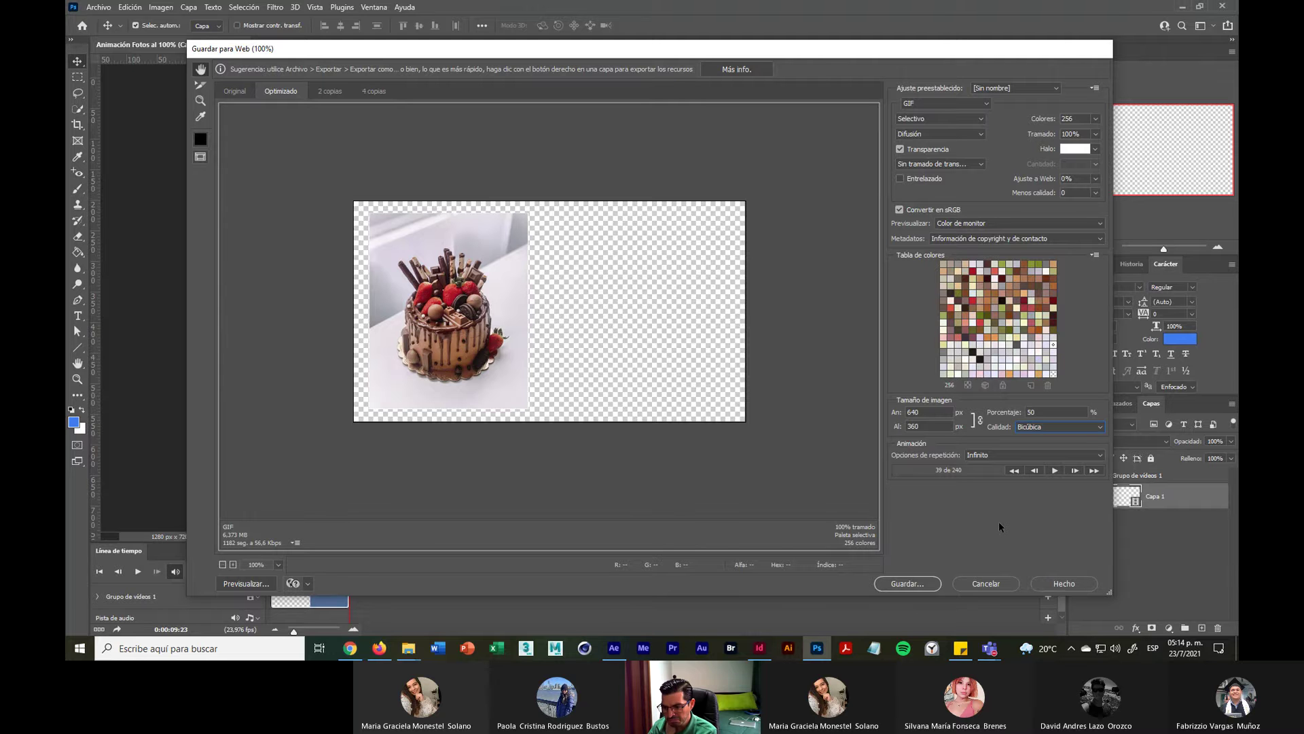
Step: Browse the GIF's save destination to D:\1 - ULACIT\IICO 2021\2 - Publi Web y Medios Interac\Clase 9
{"action": "left_click", "coordinate": [907, 585]}
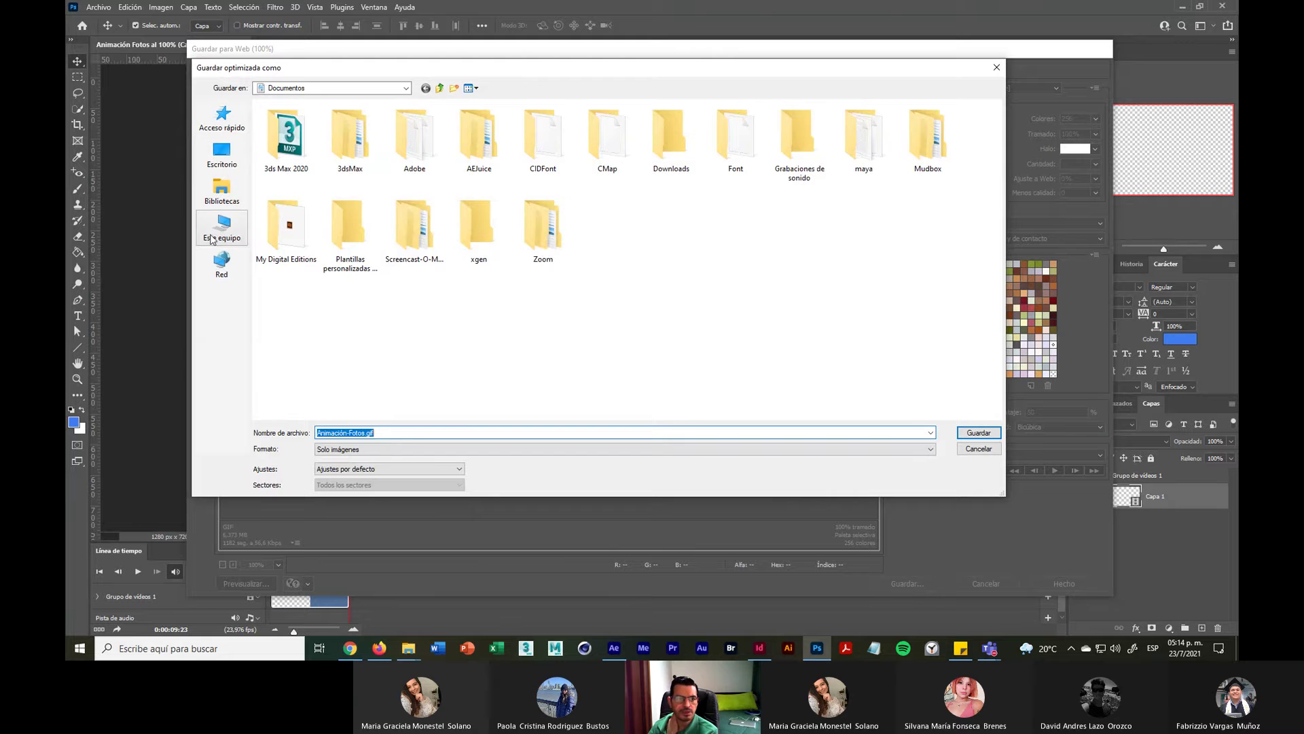
{"action": "left_click", "coordinate": [224, 225]}
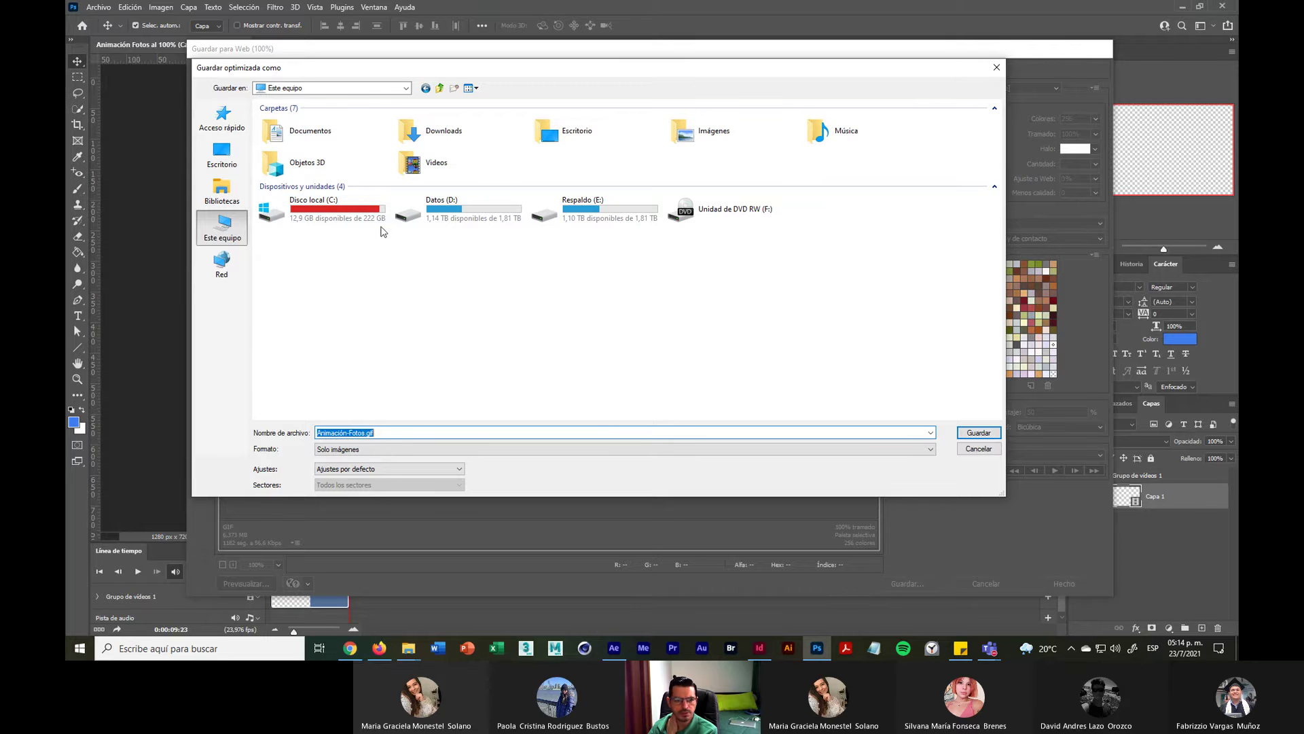
{"action": "double_click", "coordinate": [410, 215]}
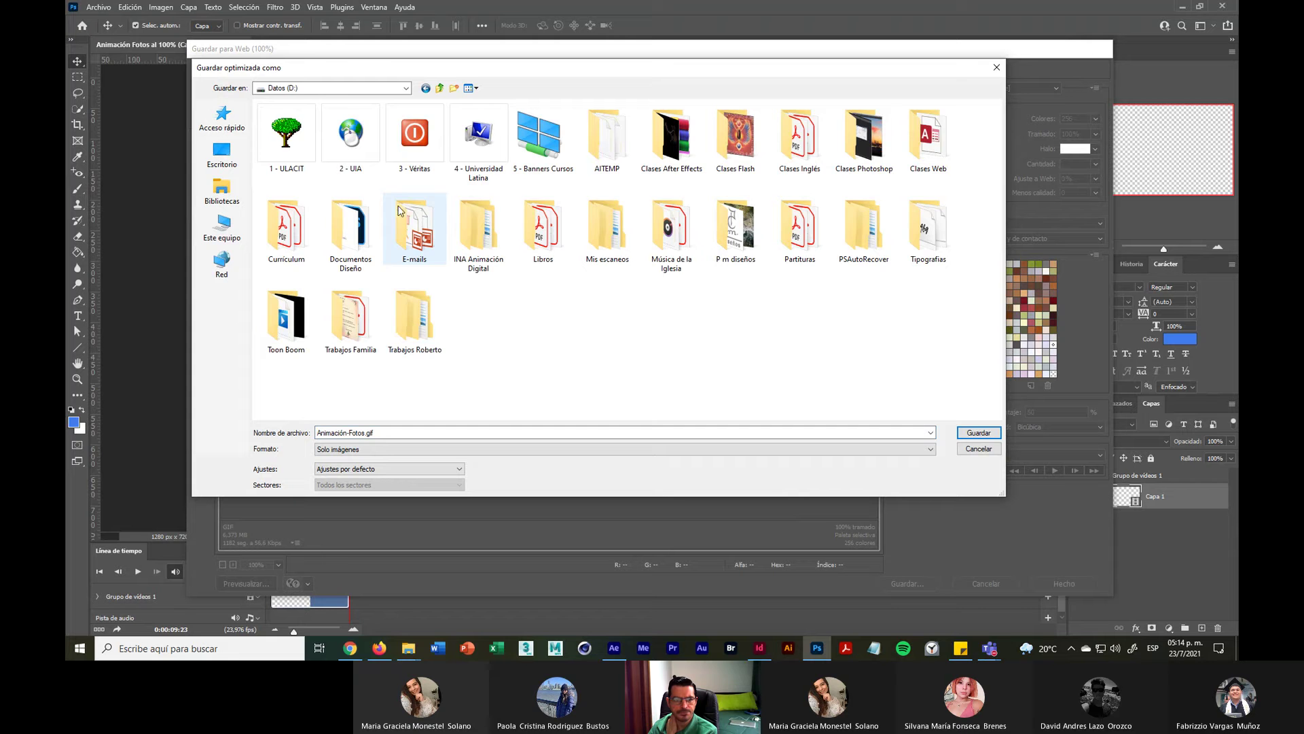
{"action": "double_click", "coordinate": [291, 137]}
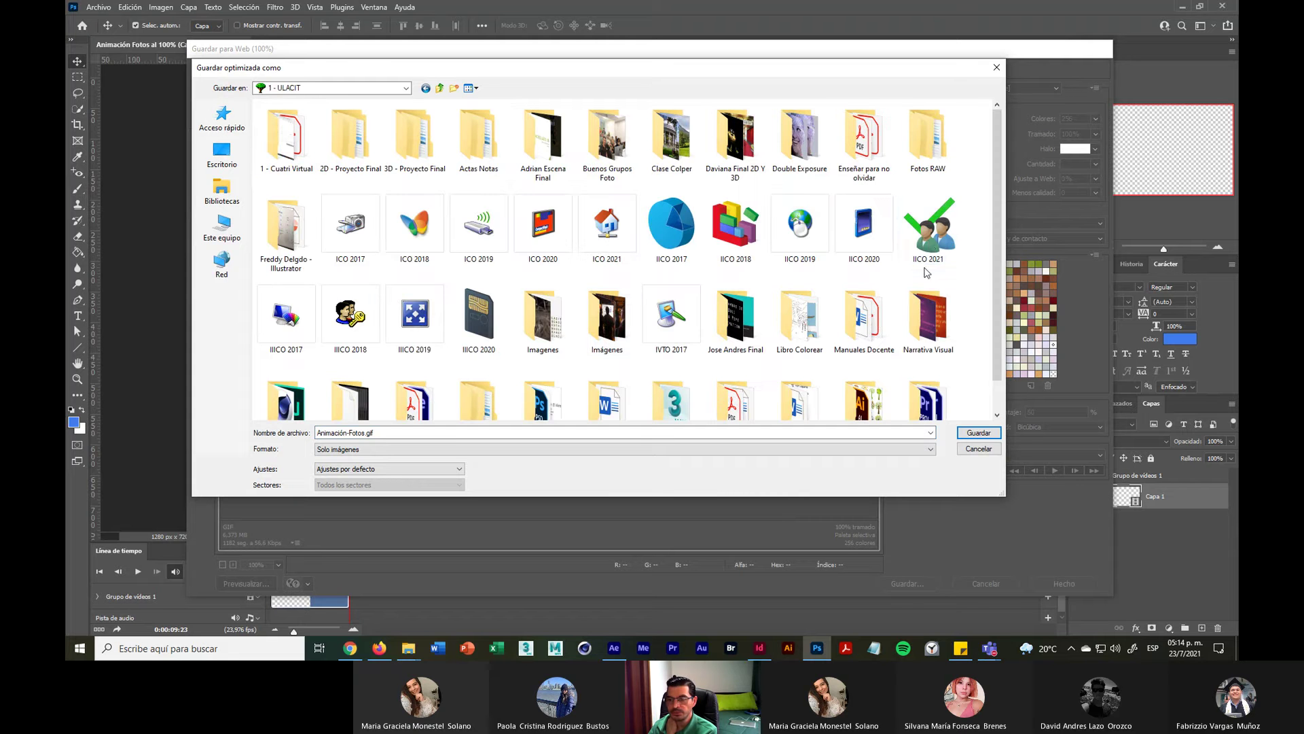
{"action": "double_click", "coordinate": [929, 246]}
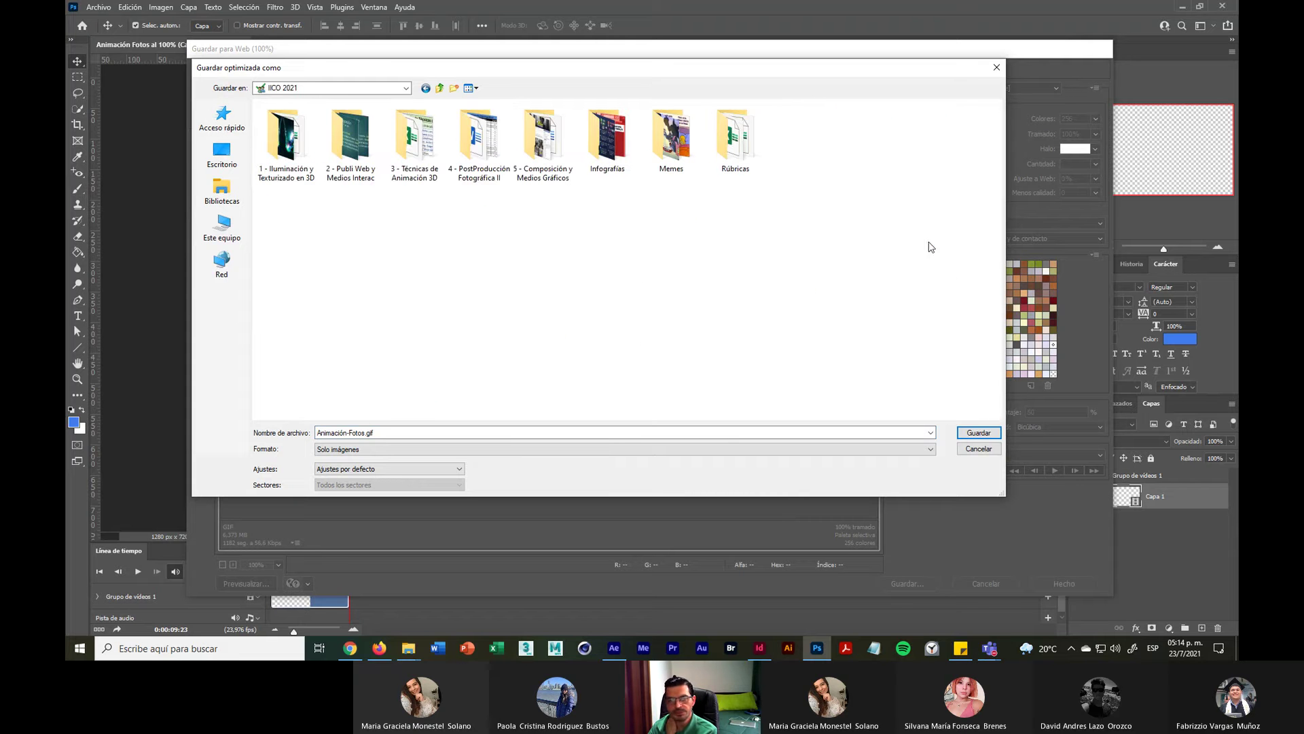
{"action": "double_click", "coordinate": [350, 143]}
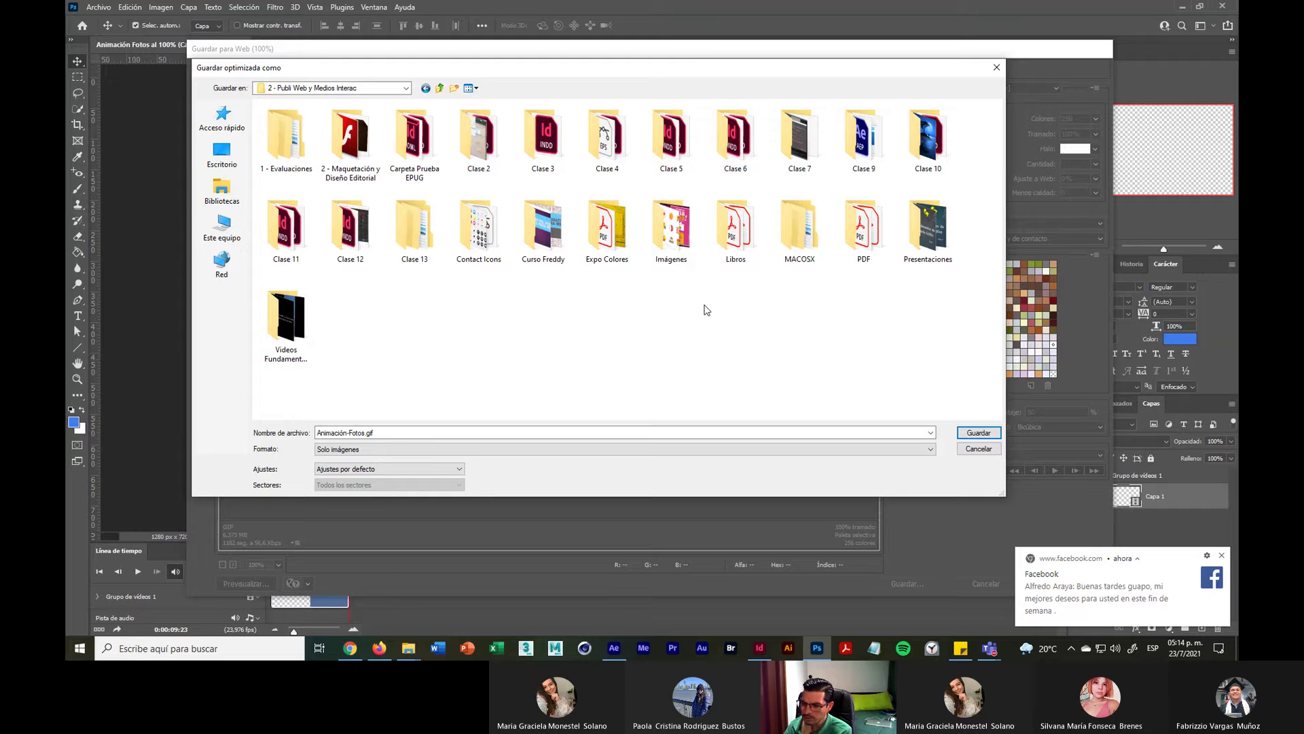
{"action": "left_click", "coordinate": [874, 152]}
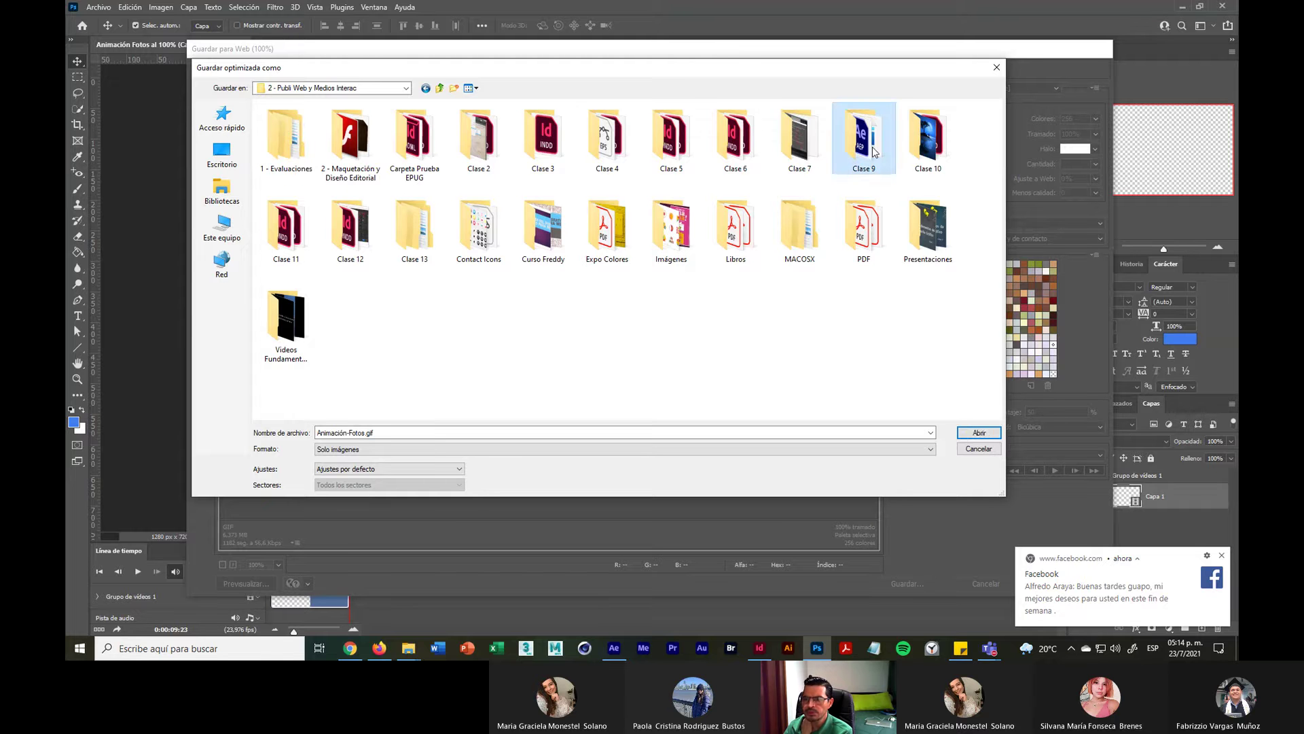
{"action": "double_click", "coordinate": [874, 152]}
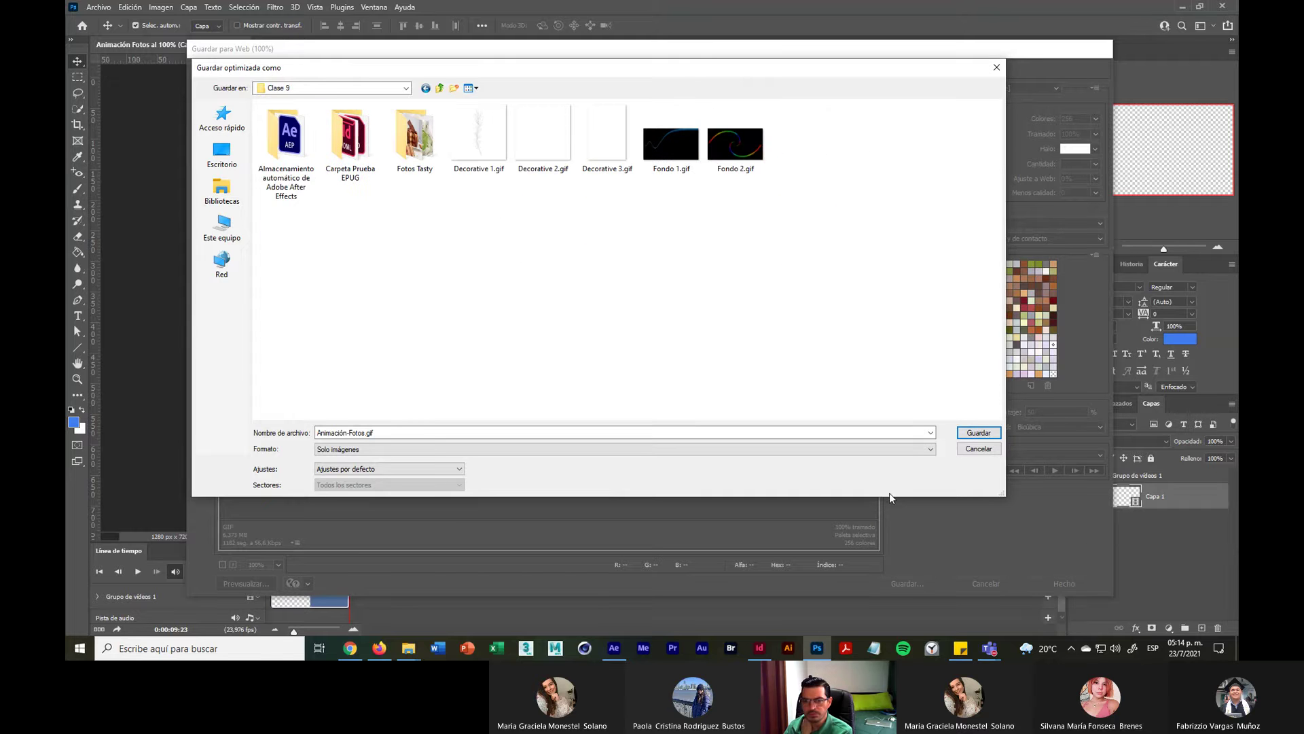
Step: Save the GIF as Animación-Fotos.gif in the Clase 9 folder, accepting the non-Latin file name
{"action": "left_click", "coordinate": [400, 433]}
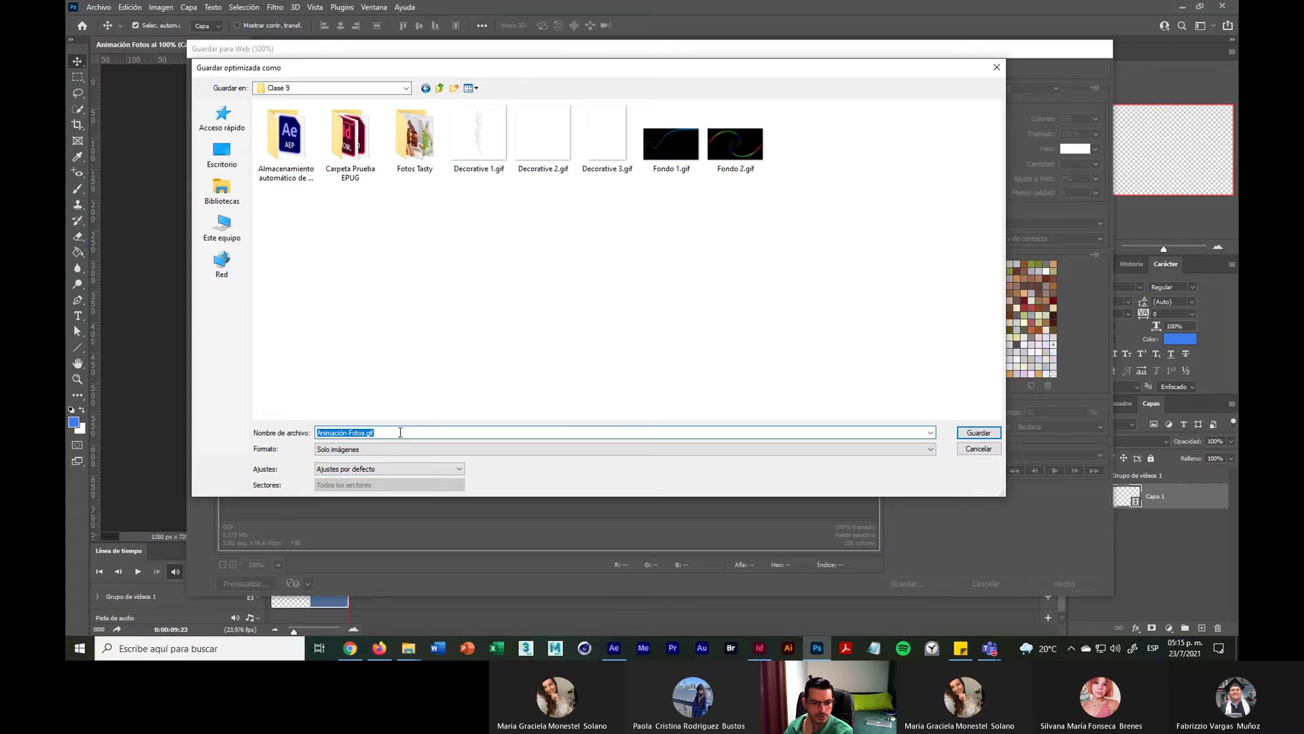
{"action": "left_click", "coordinate": [978, 432]}
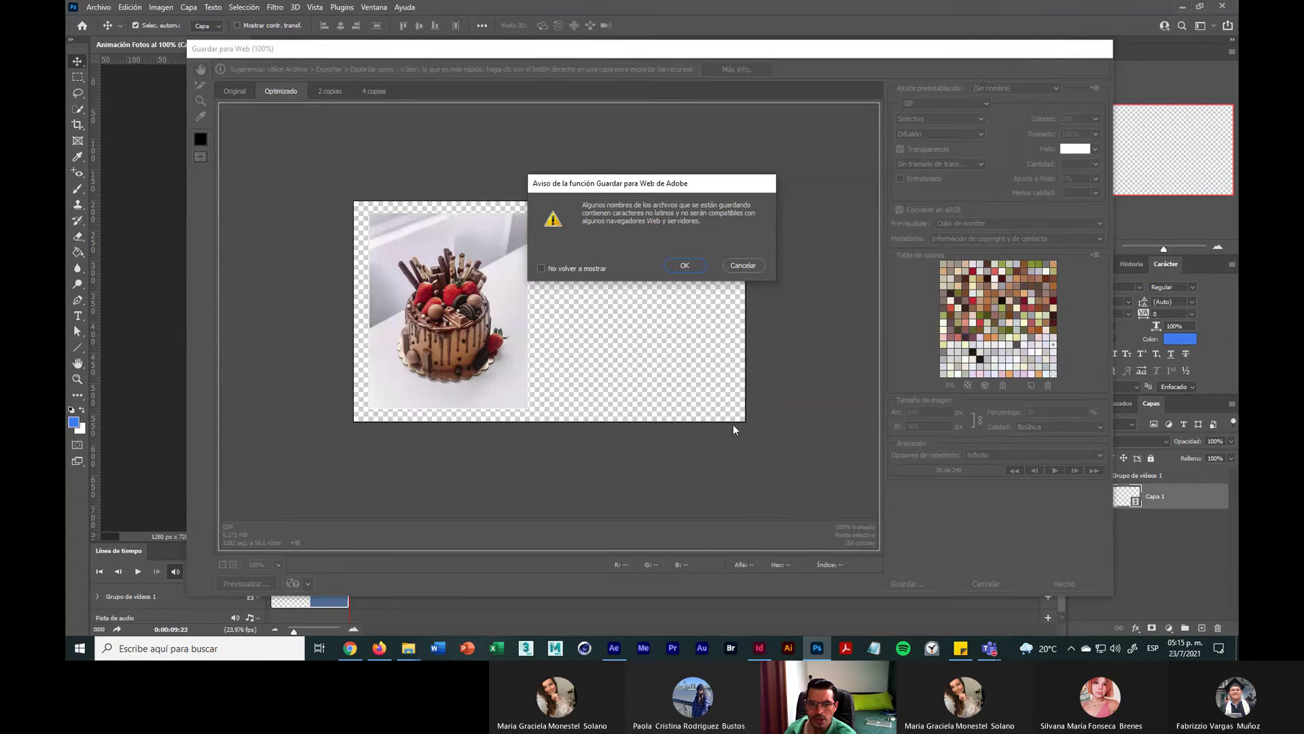
{"action": "left_click", "coordinate": [688, 264]}
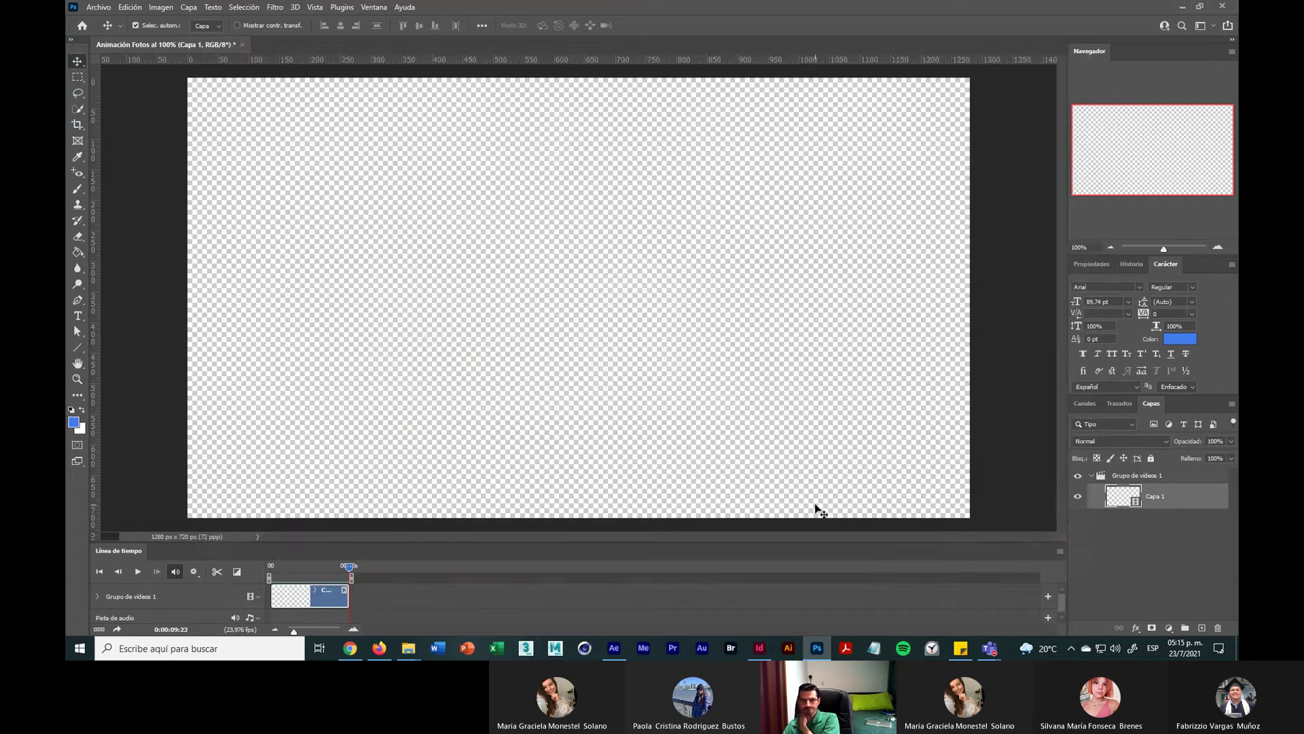
Step: Switch to File Explorer, view Animación-Fotos.gif from the Clase 9 folder in the Photos viewer, and close the viewer
{"action": "left_click", "coordinate": [1179, 7]}
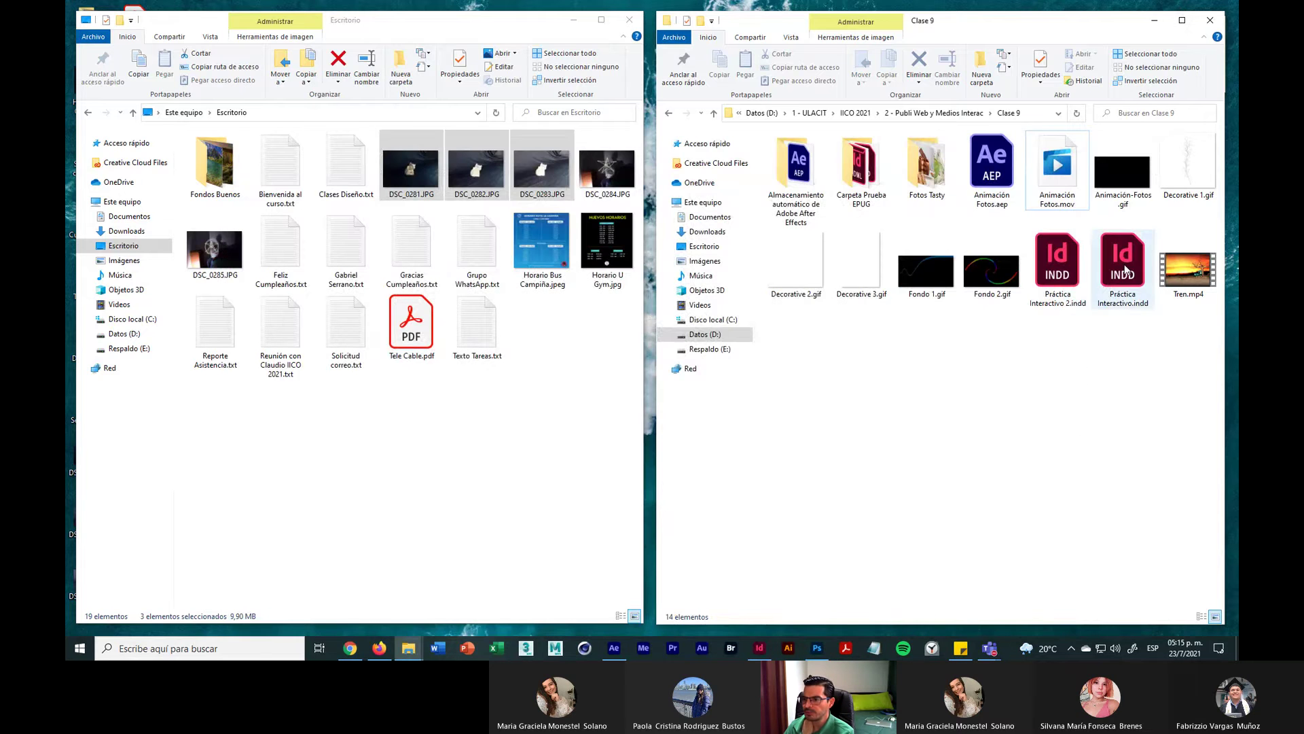
{"action": "left_click", "coordinate": [1123, 168]}
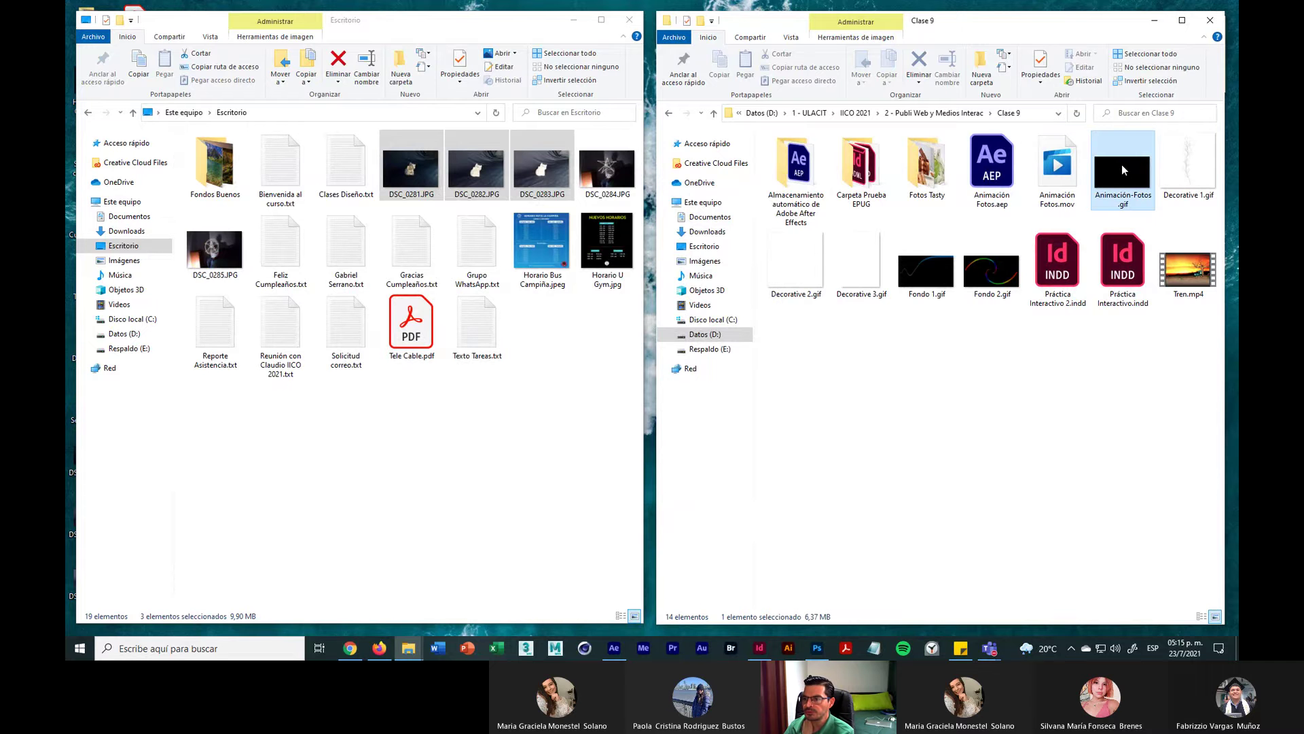
{"action": "double_click", "coordinate": [1122, 165]}
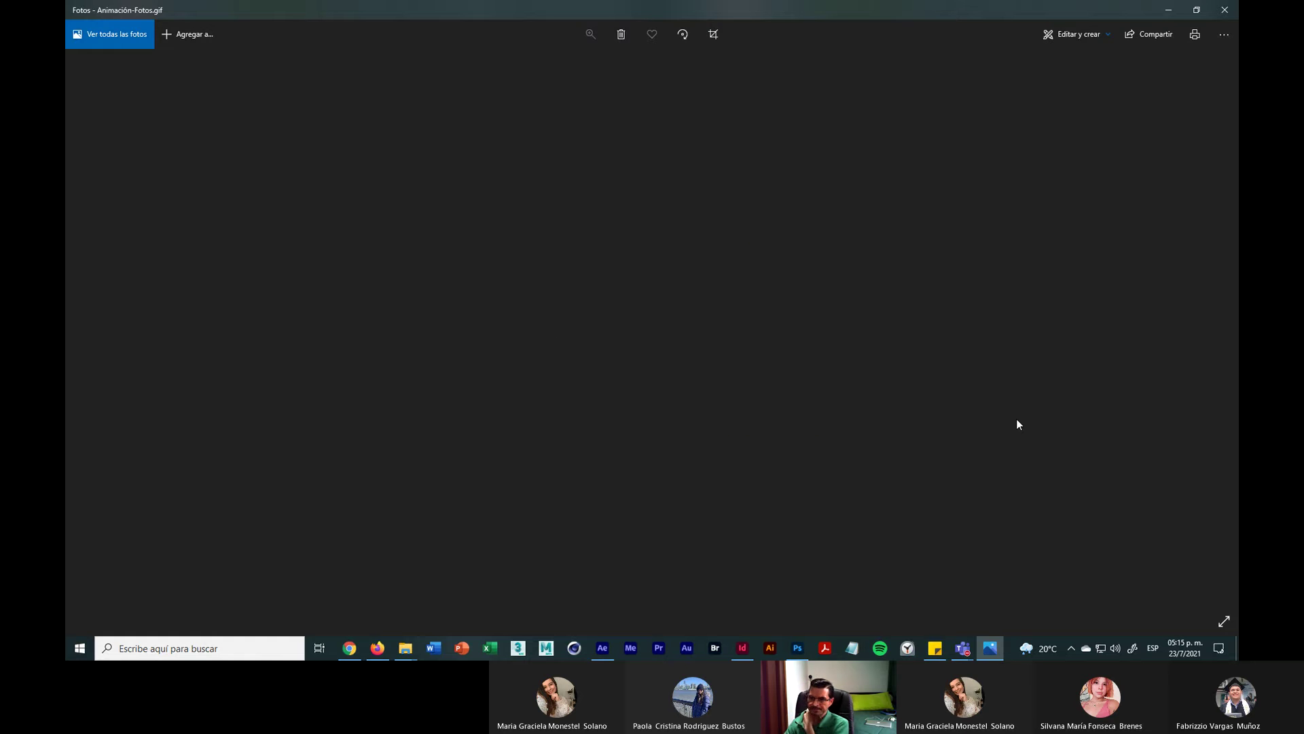
{"action": "left_click", "coordinate": [1223, 12]}
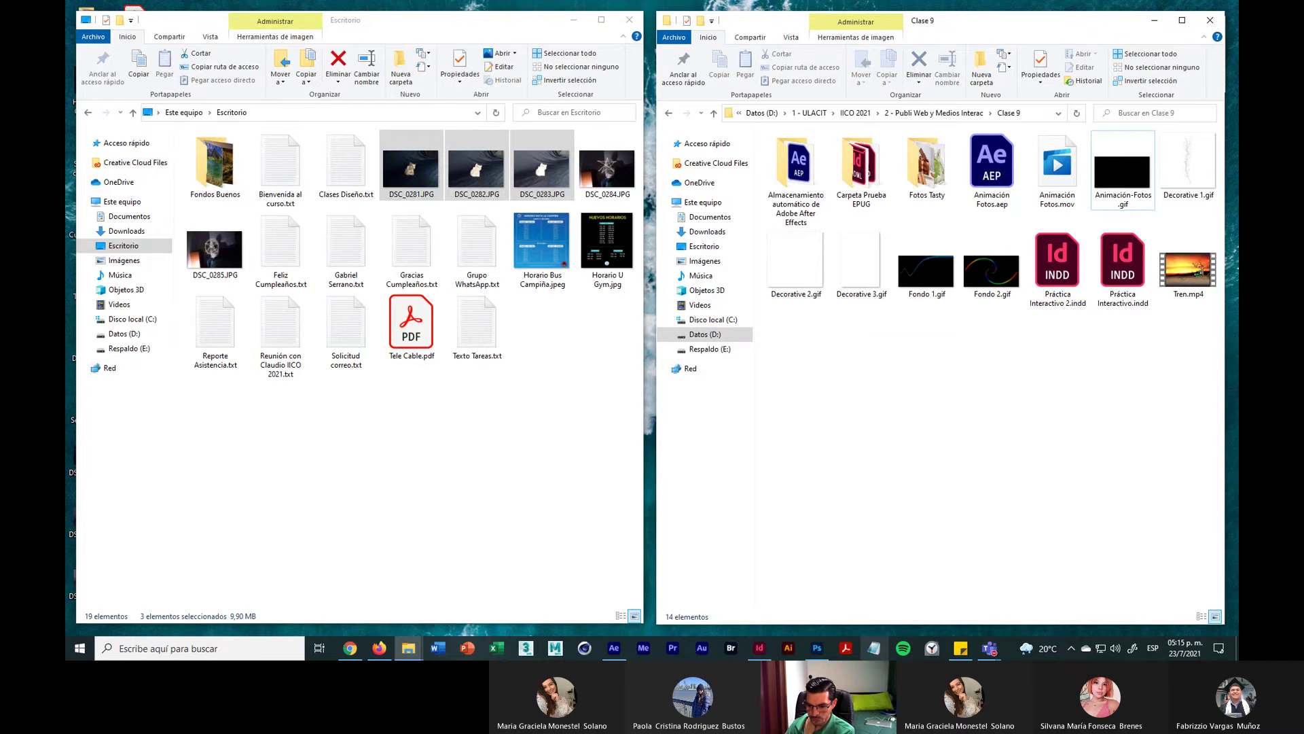
Step: Switch to InDesign, save and close the open mobile document, and open Práctica Interactivo.indd from the recent files
{"action": "left_click", "coordinate": [753, 655]}
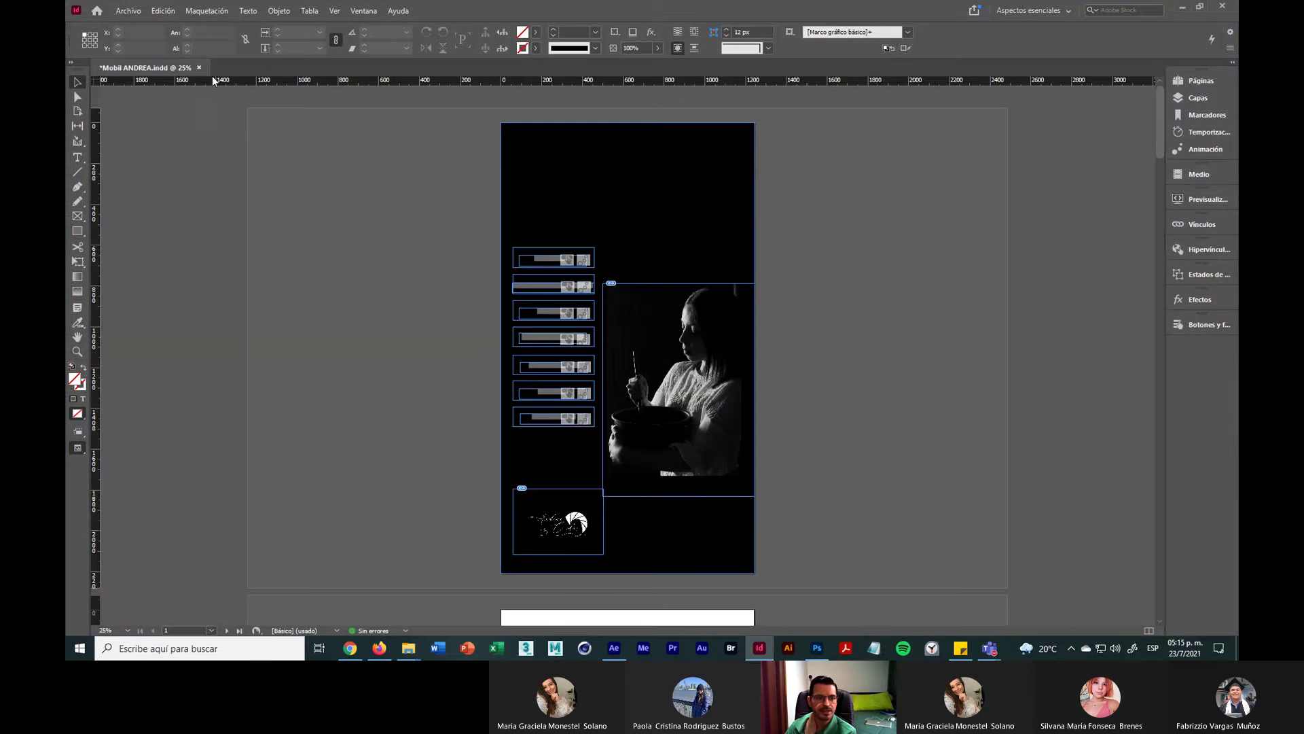
{"action": "left_click", "coordinate": [199, 67]}
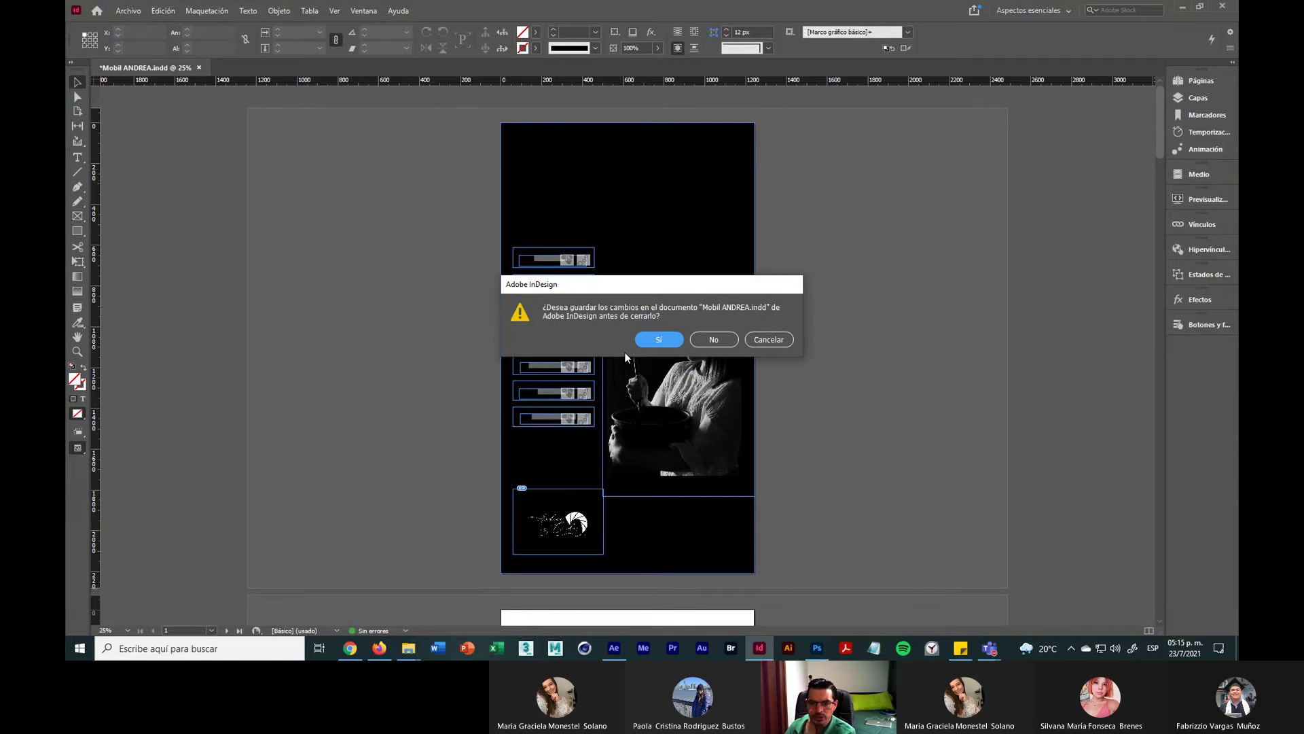
{"action": "left_click", "coordinate": [658, 340]}
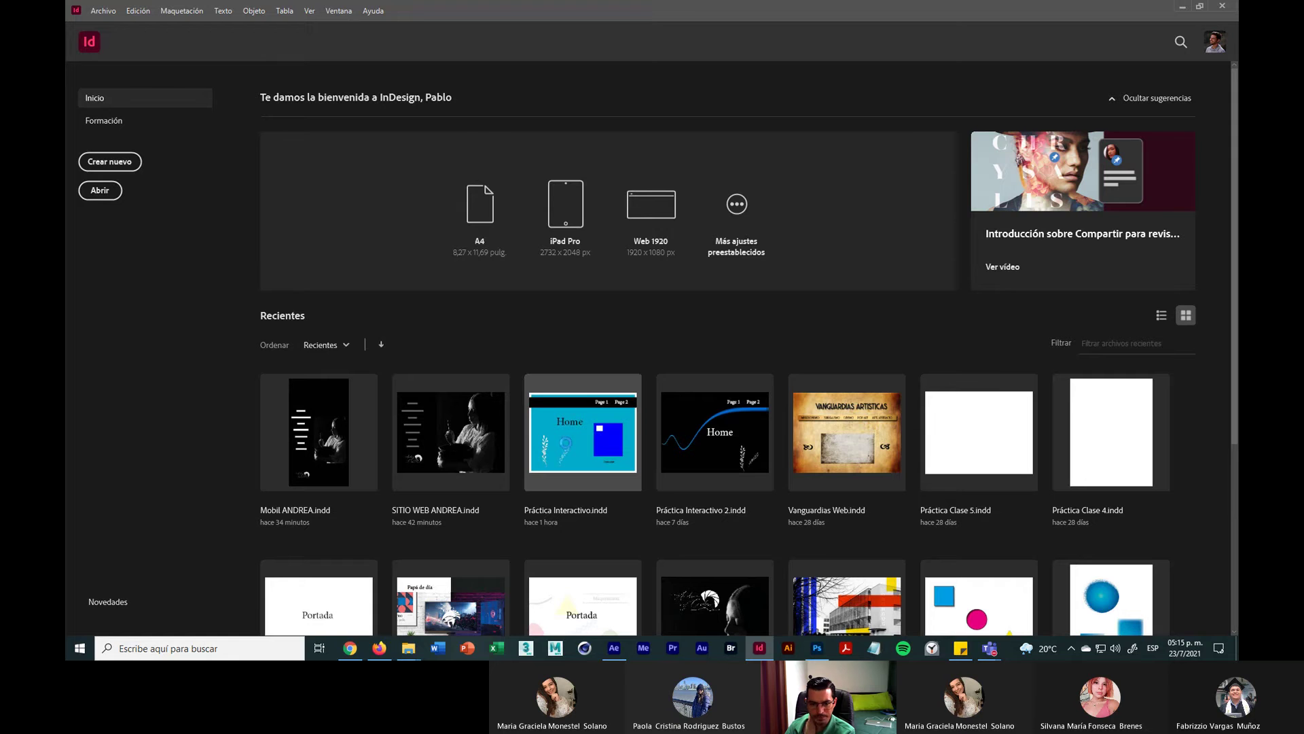
{"action": "left_click", "coordinate": [563, 447]}
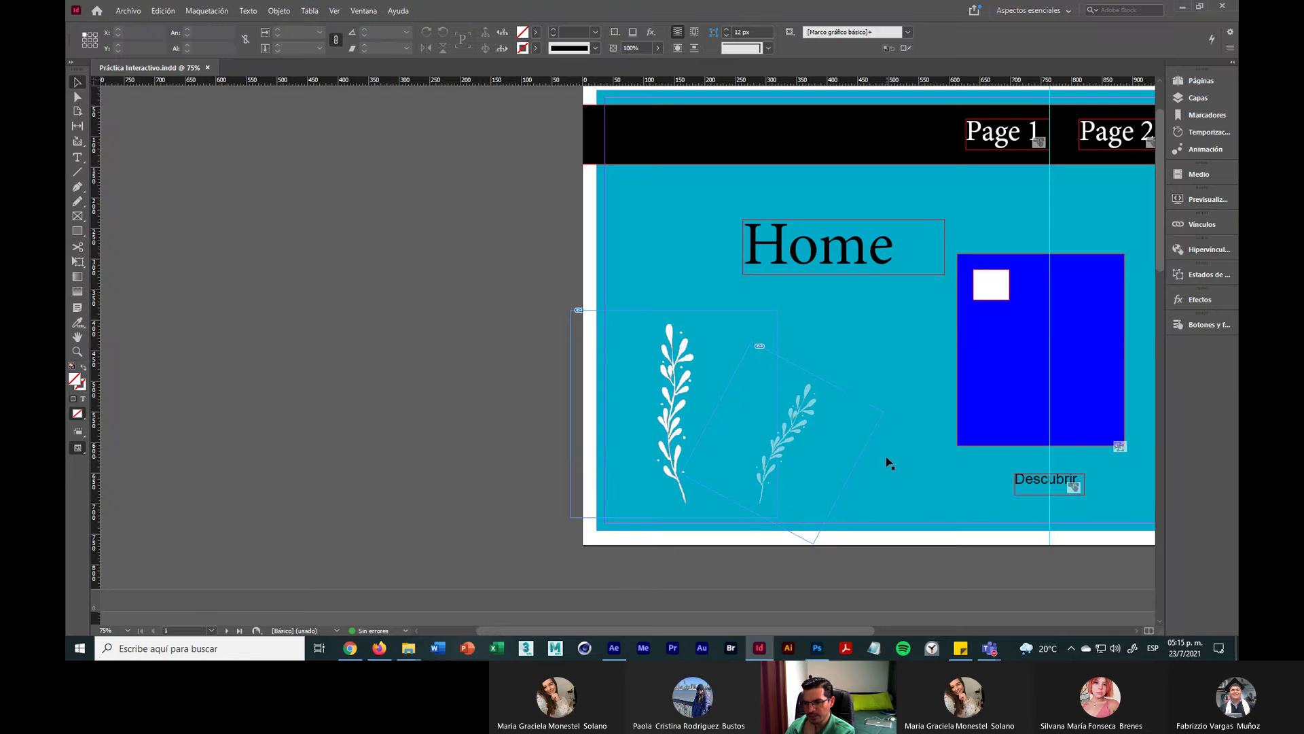
Step: Delete the blue rectangle and the Descubrir button from the Home page
{"action": "left_click", "coordinate": [980, 384]}
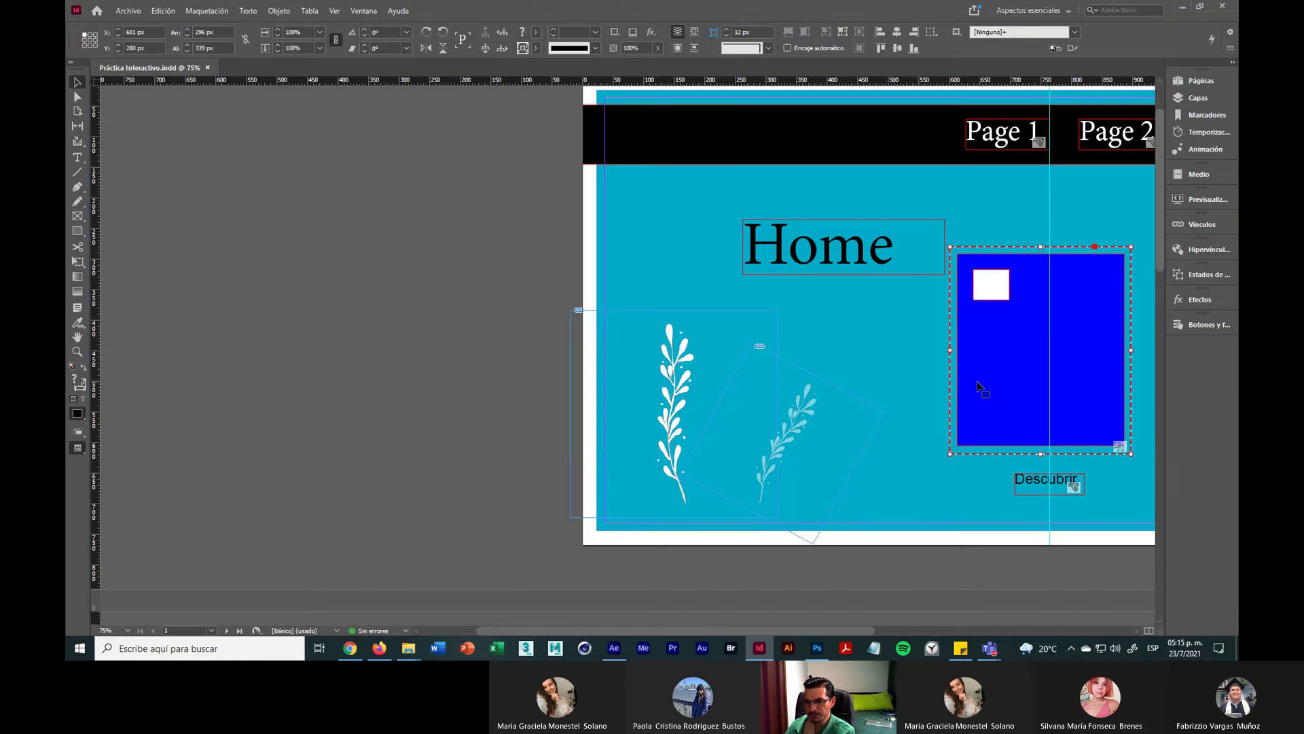
{"action": "key", "text": "Delete"}
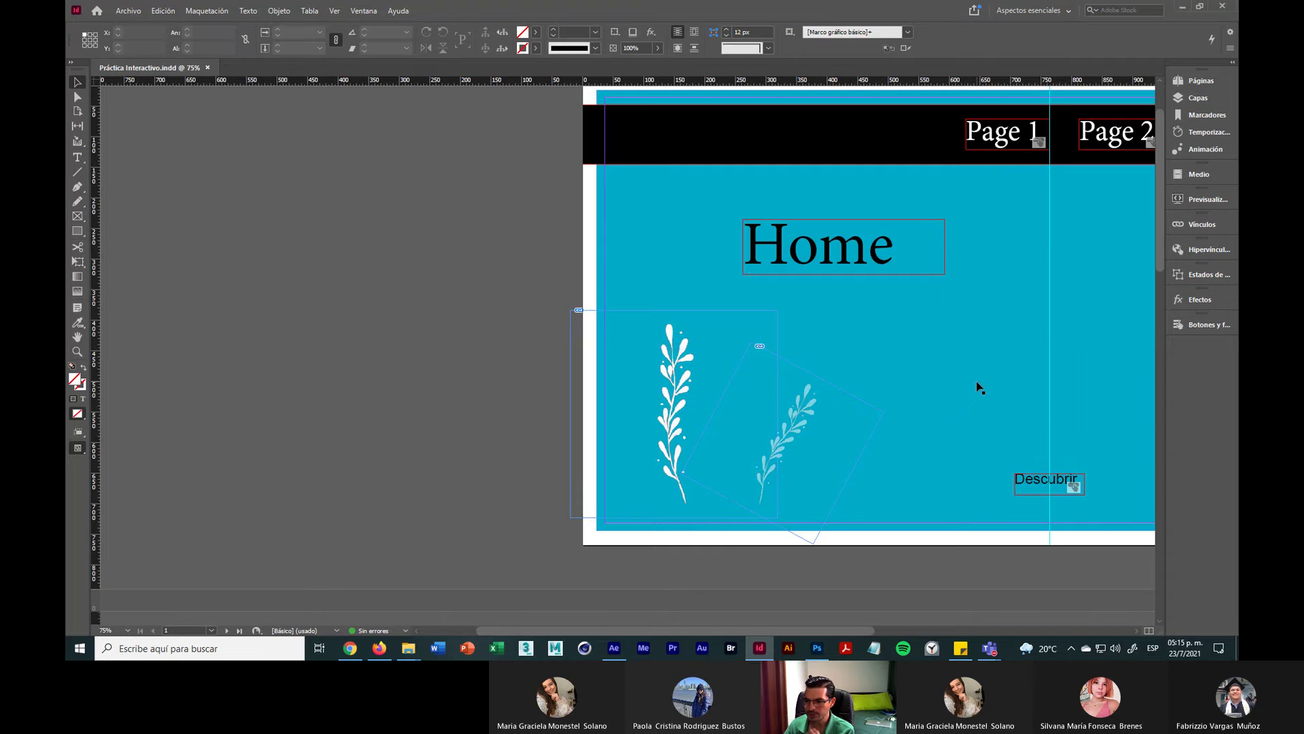
{"action": "left_click", "coordinate": [1044, 487]}
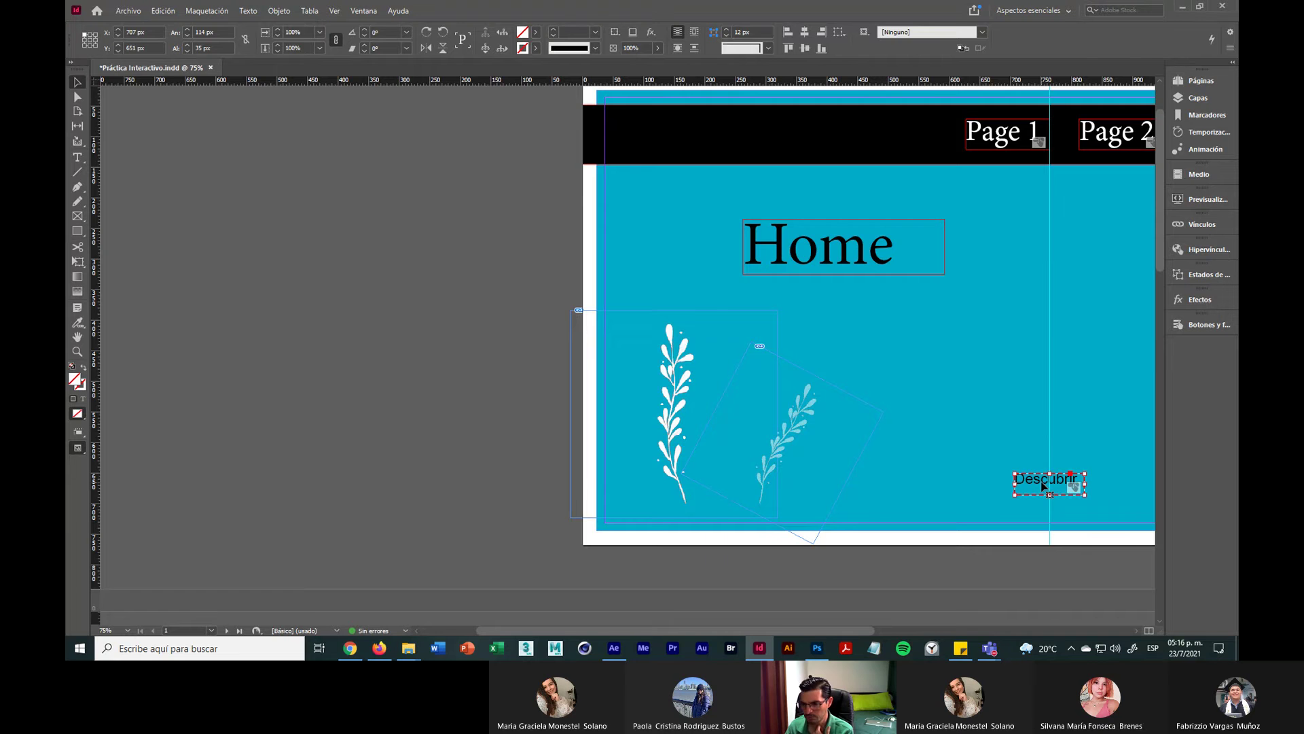
{"action": "key", "text": "Delete"}
Step: Place Animación-Fotos.gif from the Clase 9 folder below the Home title, in a frame about 585 × 329 px
{"action": "left_click_drag", "start_coordinate": [976, 445], "coordinate": [741, 443]}
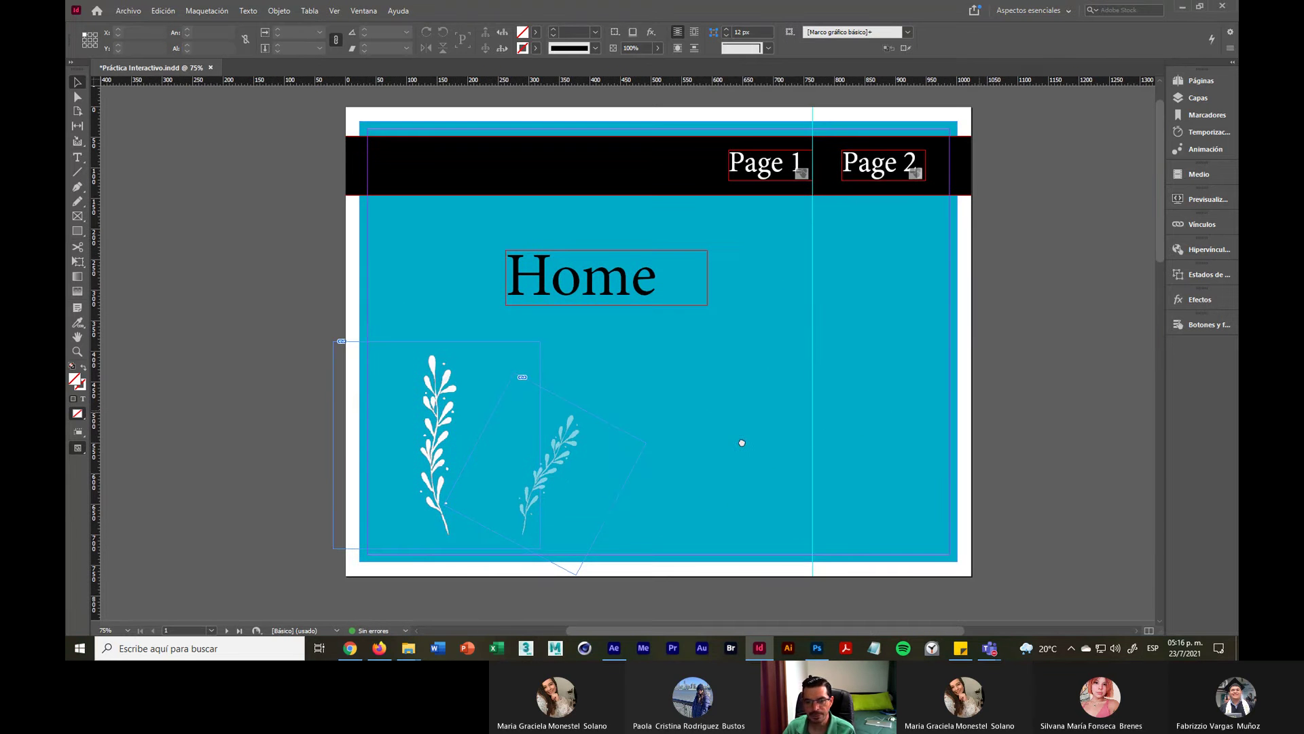
{"action": "left_click", "coordinate": [129, 11]}
{"action": "left_click", "coordinate": [149, 182]}
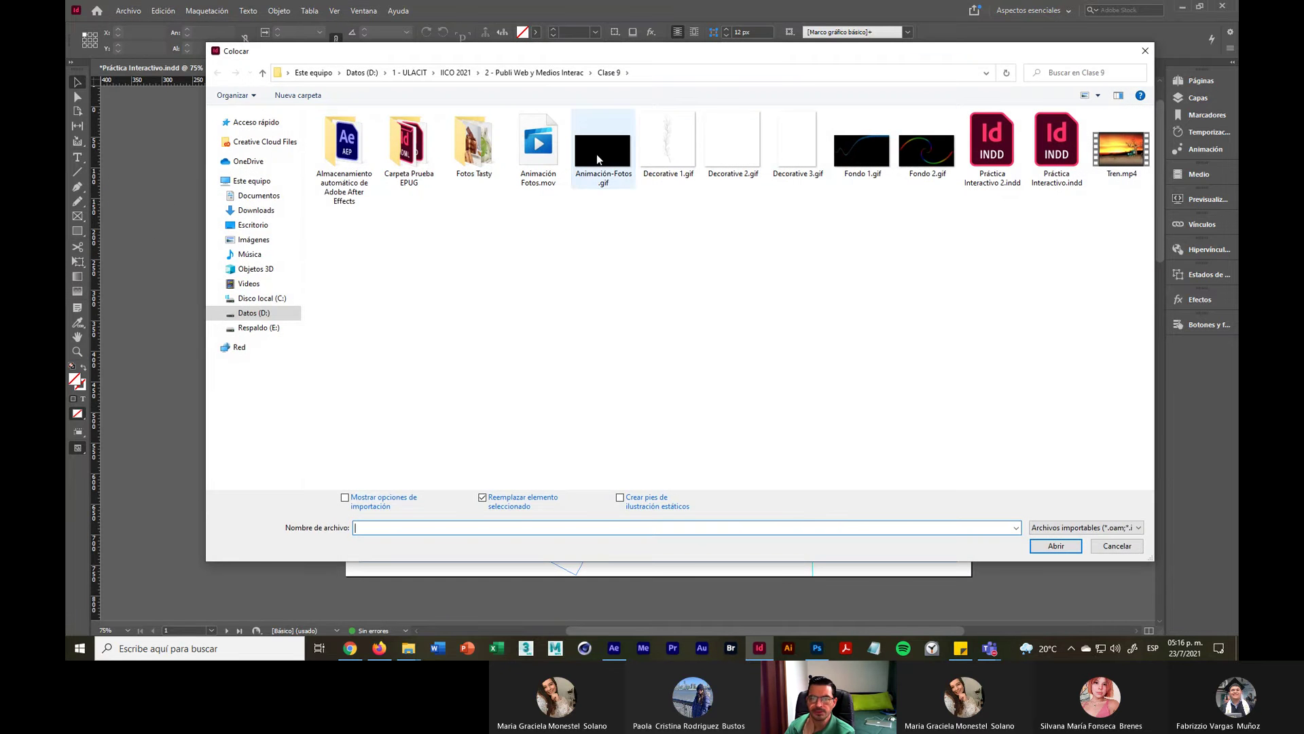
{"action": "left_click", "coordinate": [598, 153]}
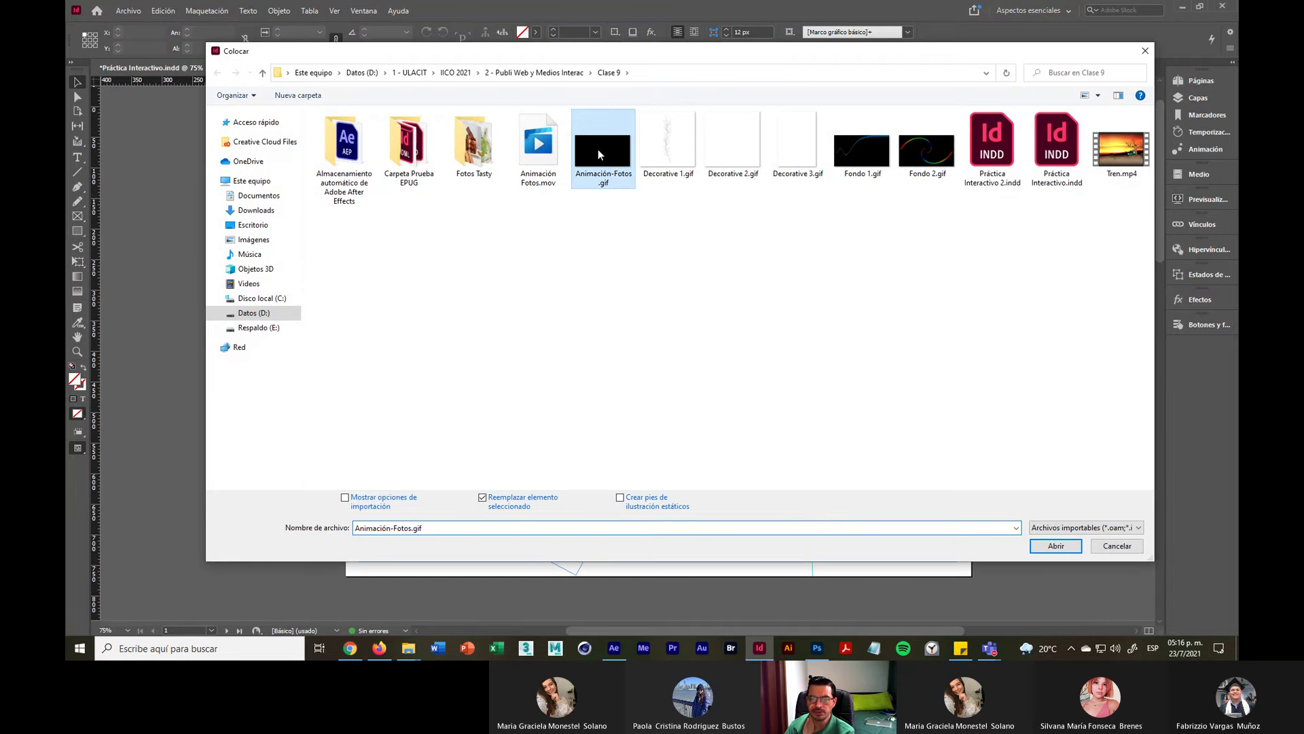
{"action": "left_click", "coordinate": [1055, 547]}
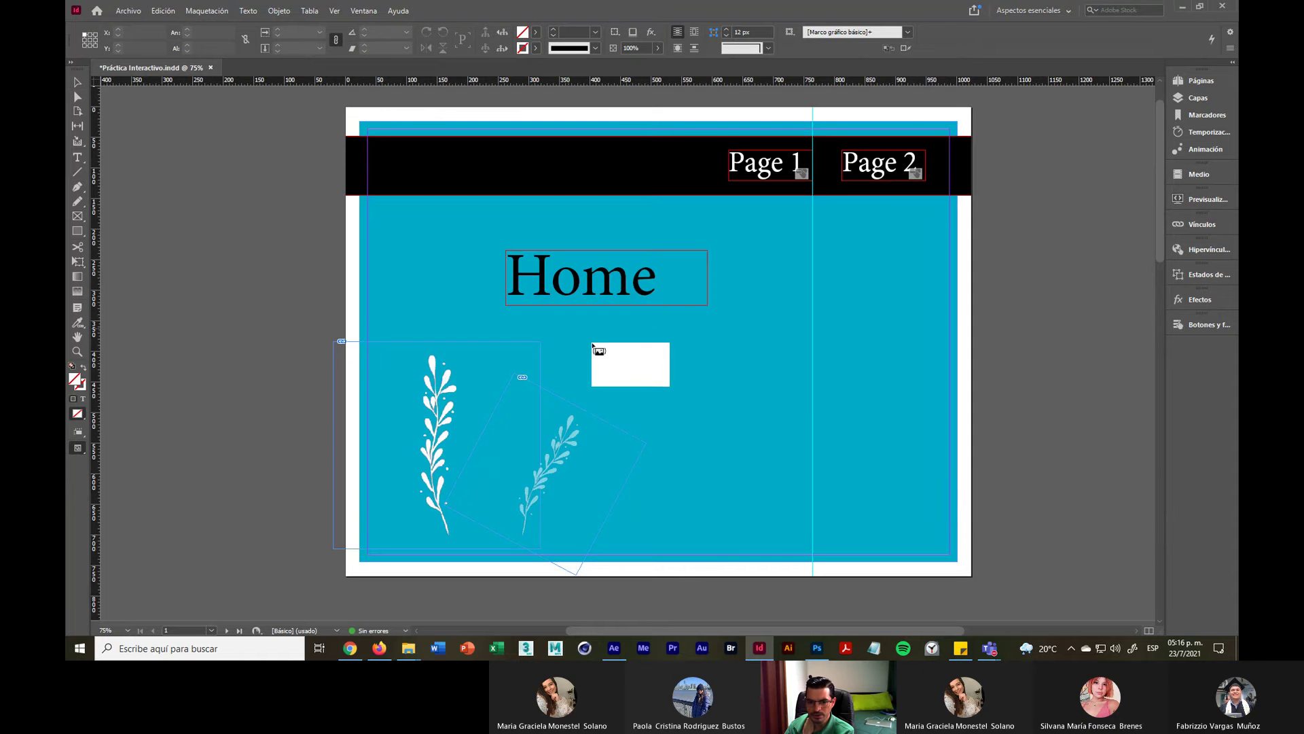
{"action": "left_click_drag", "start_coordinate": [569, 329], "coordinate": [926, 529]}
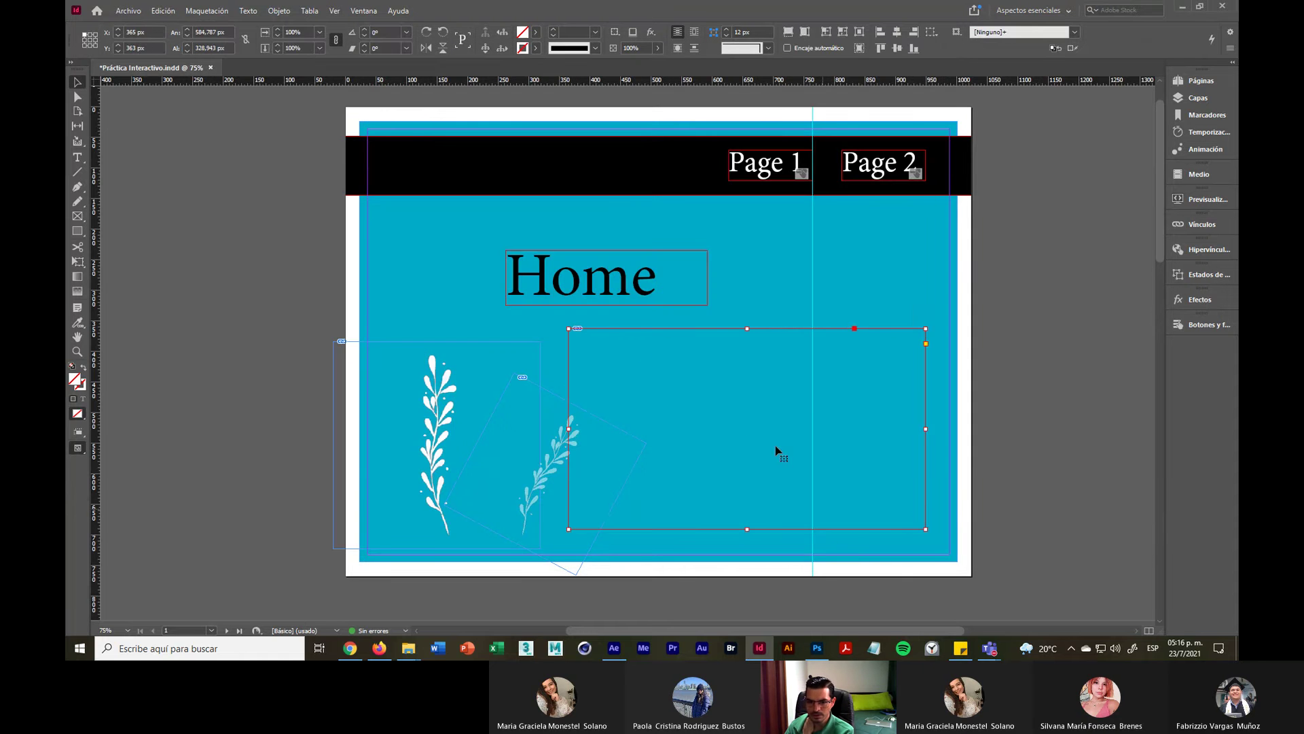
Step: Scale the GIF frame down to about 516 × 290 px and move it to about X 427, Y 372 px
{"action": "left_click", "coordinate": [1086, 417]}
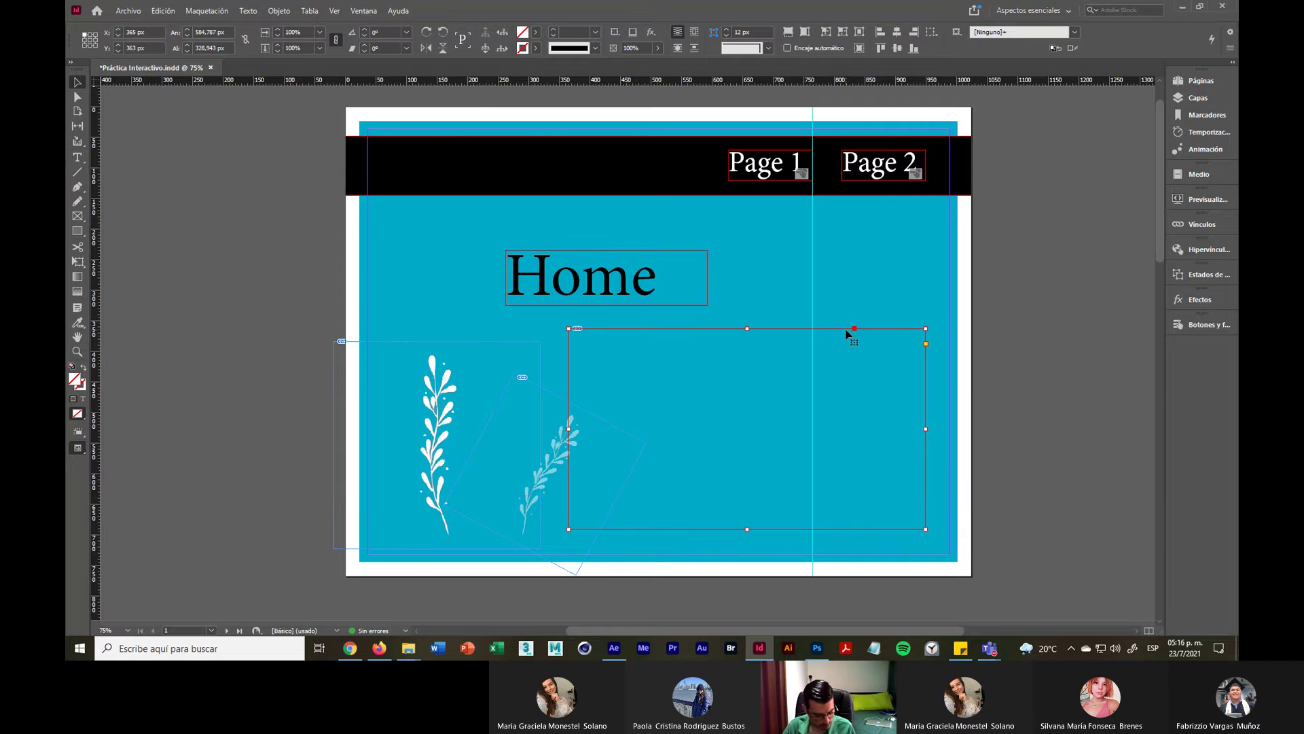
{"action": "left_click_drag", "start_coordinate": [927, 328], "coordinate": [884, 353]}
{"action": "left_click_drag", "start_coordinate": [799, 354], "coordinate": [899, 337]}
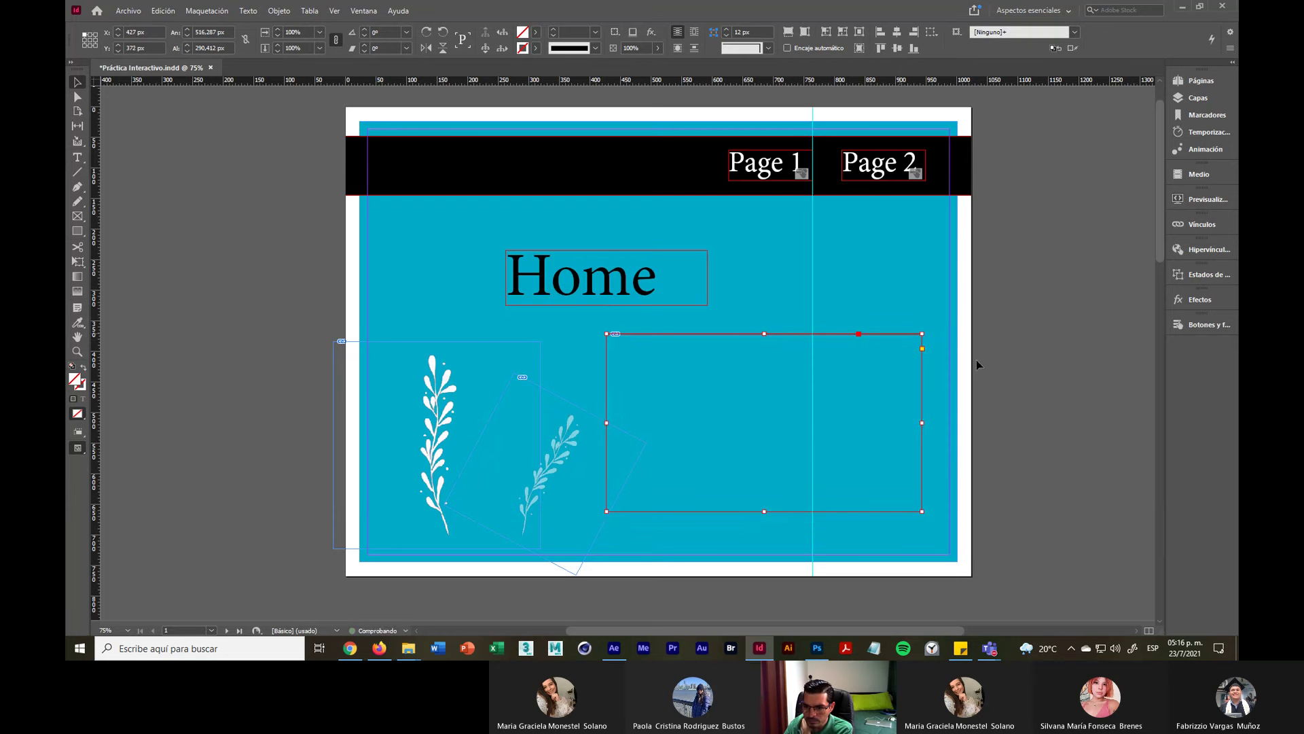
{"action": "left_click", "coordinate": [1043, 373]}
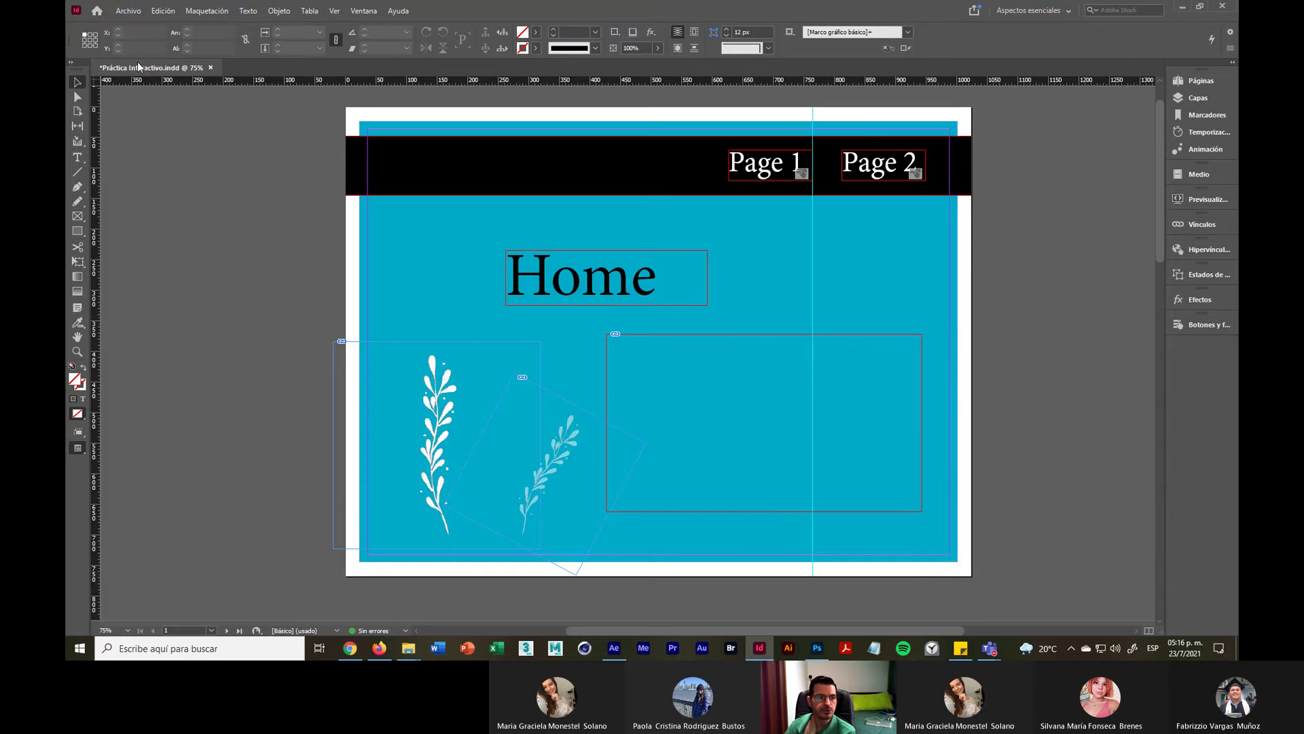
Step: Save the document and play the Home page in the EPUB interactivity preview
{"action": "left_click", "coordinate": [135, 13]}
{"action": "left_click", "coordinate": [153, 98]}
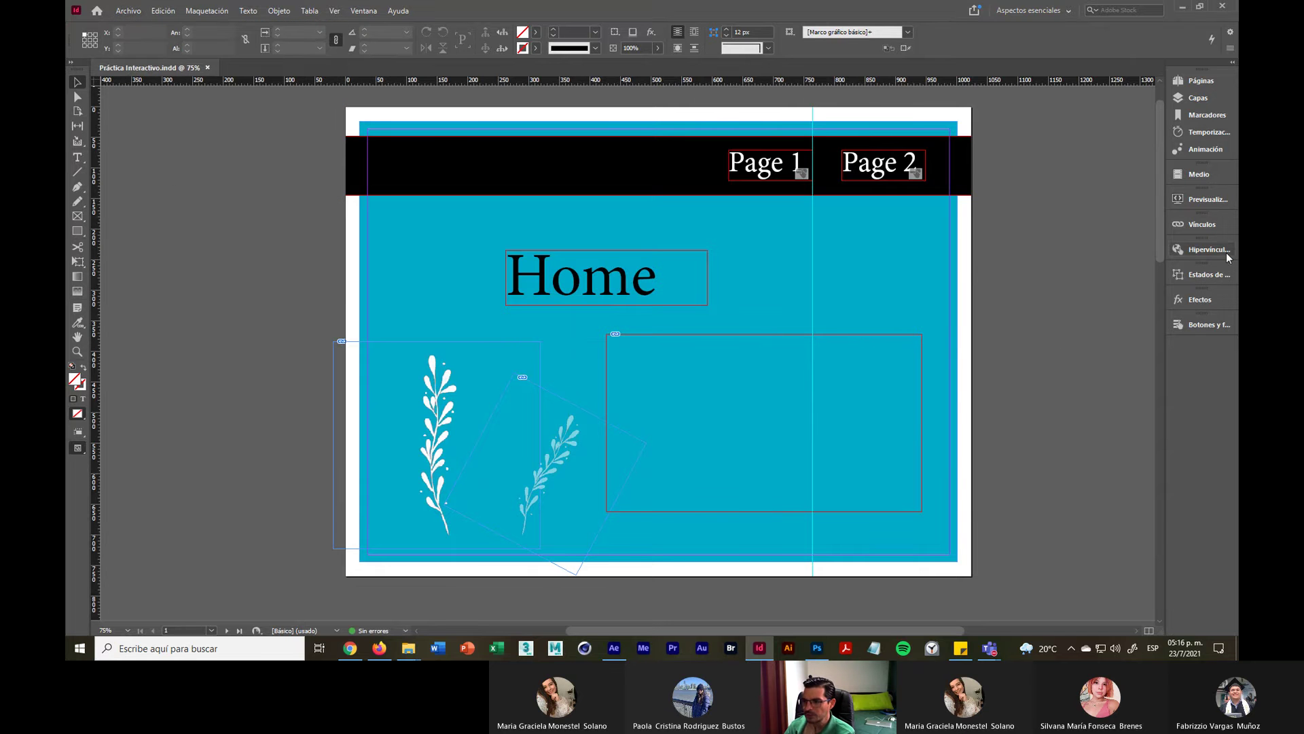
{"action": "left_click", "coordinate": [1210, 200]}
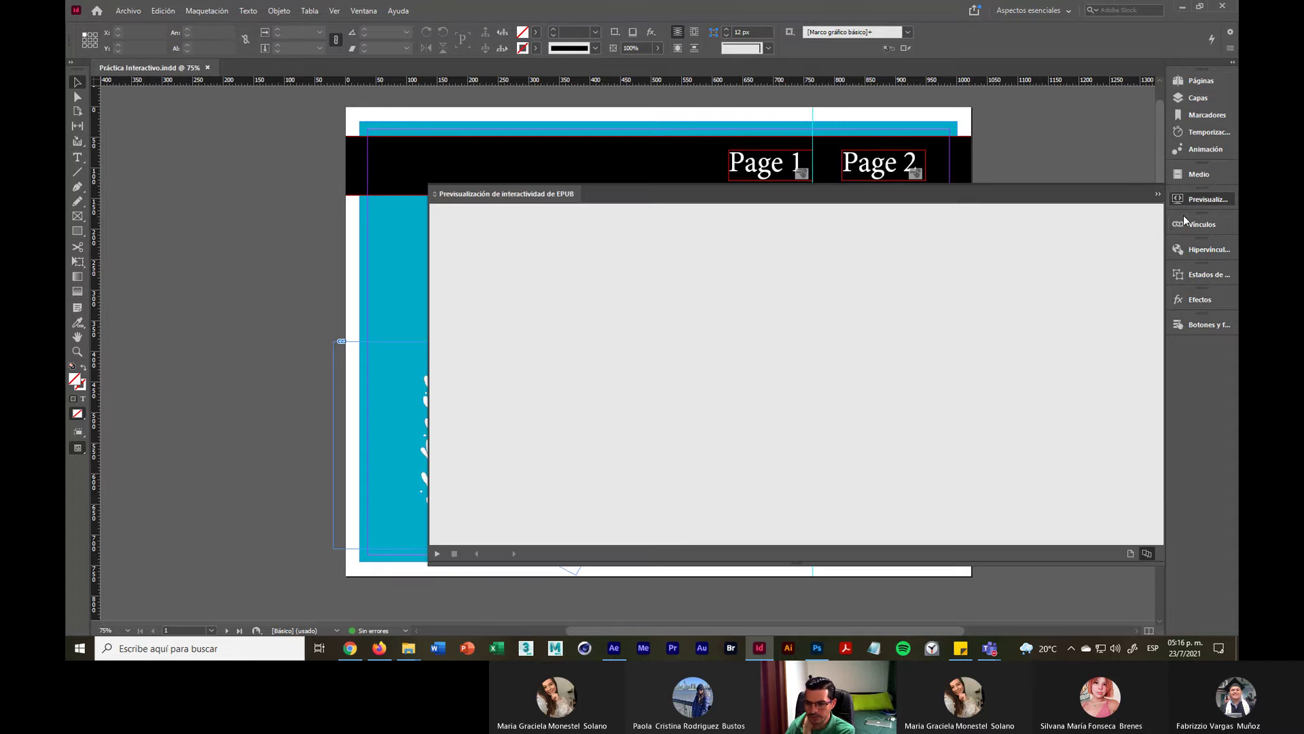
{"action": "left_click", "coordinate": [424, 554]}
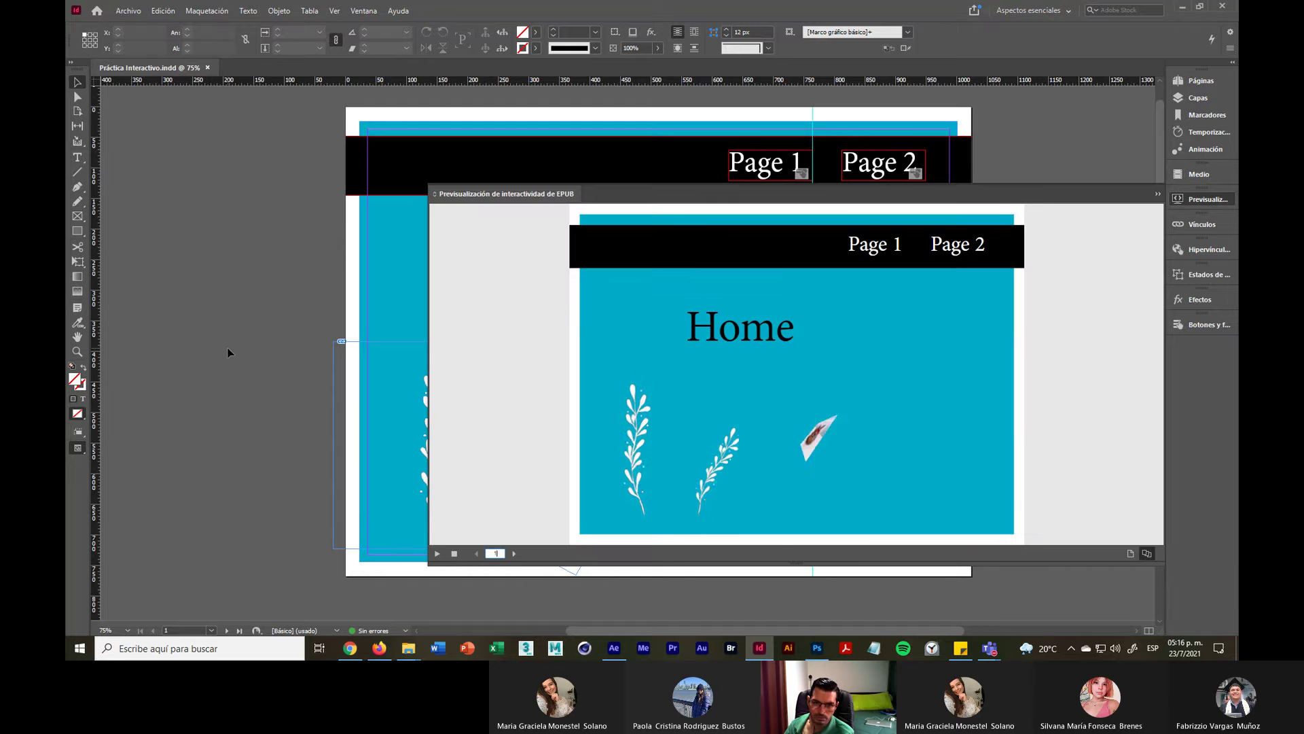
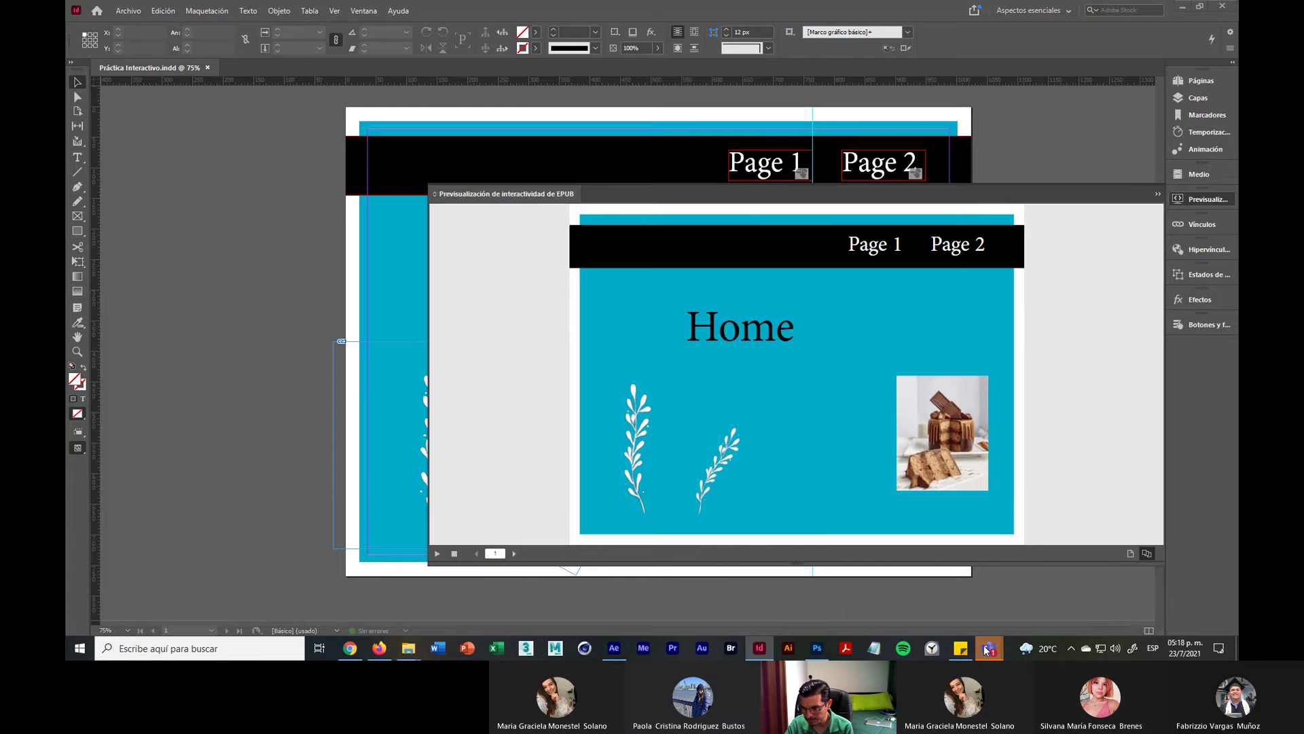
Step: Switch to Teams to read the meeting chat, and return to InDesign
{"action": "mouse_move", "coordinate": [989, 648]}
{"action": "left_click", "coordinate": [994, 557]}
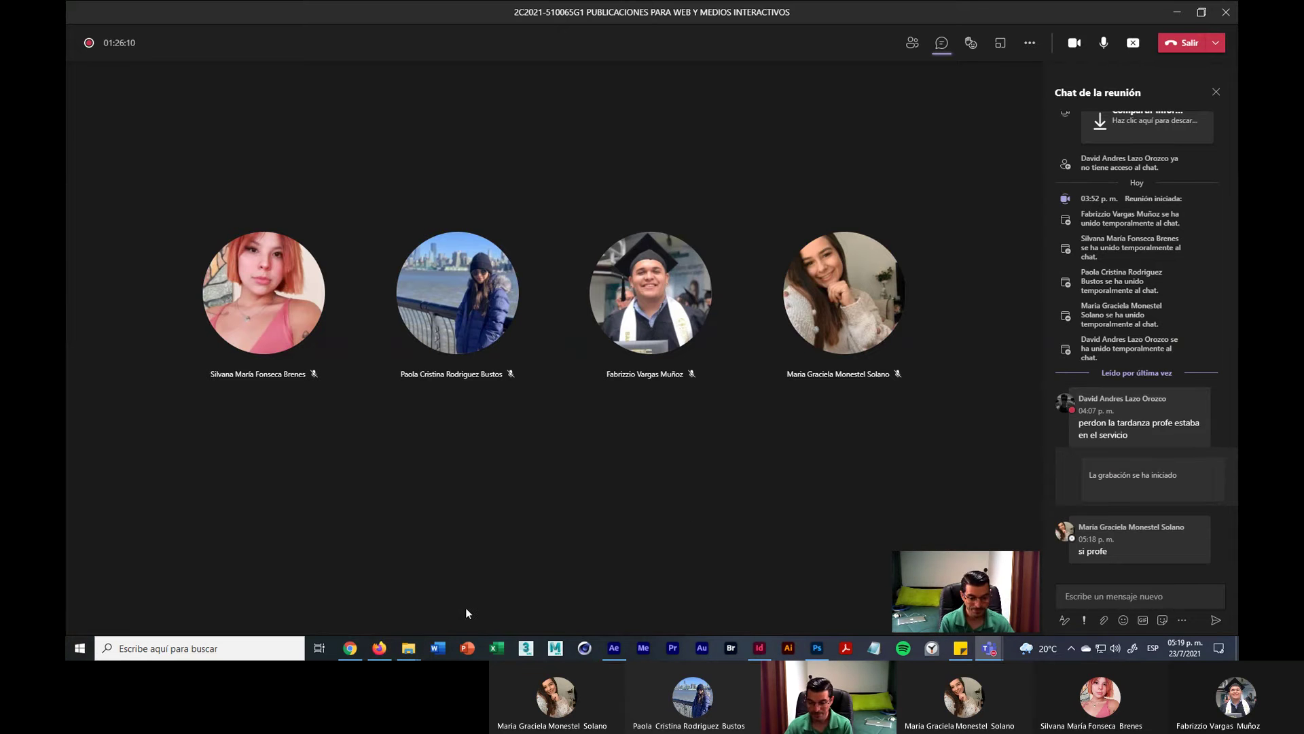
{"action": "left_click", "coordinate": [758, 649]}
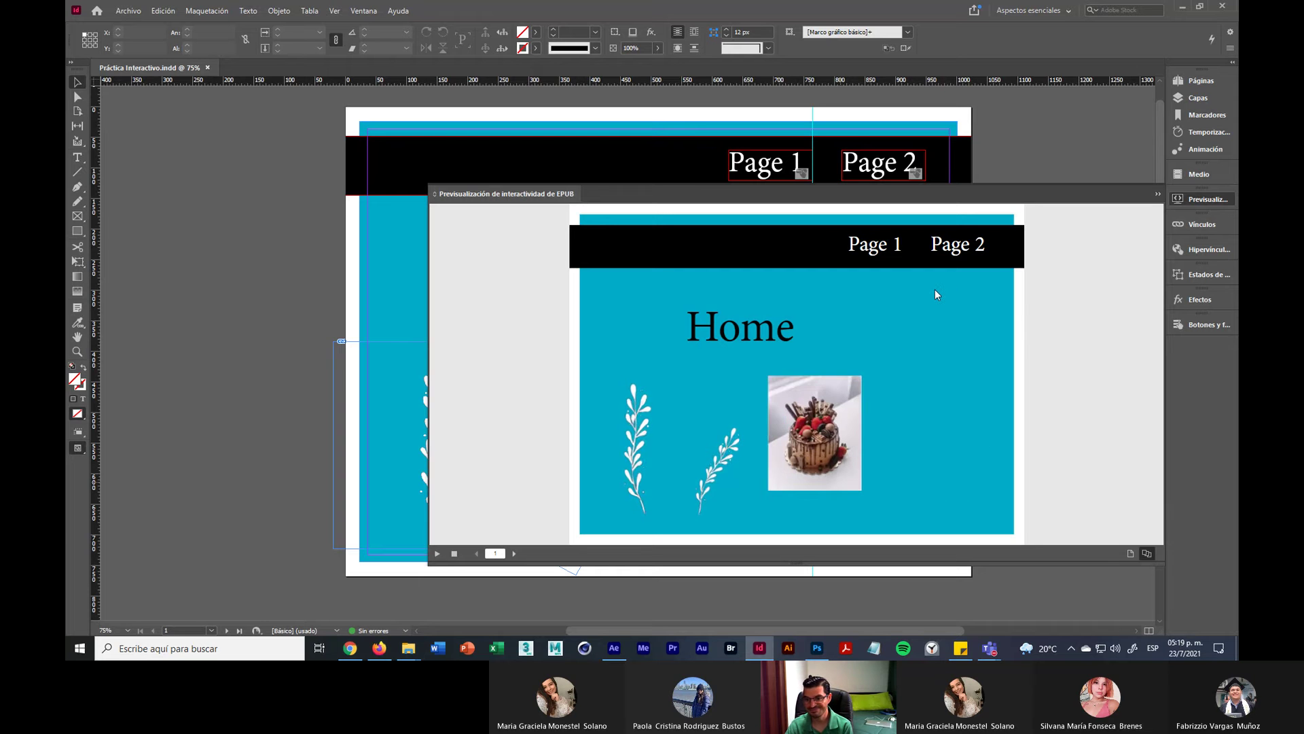
Step: Test the preview's Page 1 link, advance its image slideshow through the photos, and follow the Page 2 link
{"action": "left_click", "coordinate": [875, 246]}
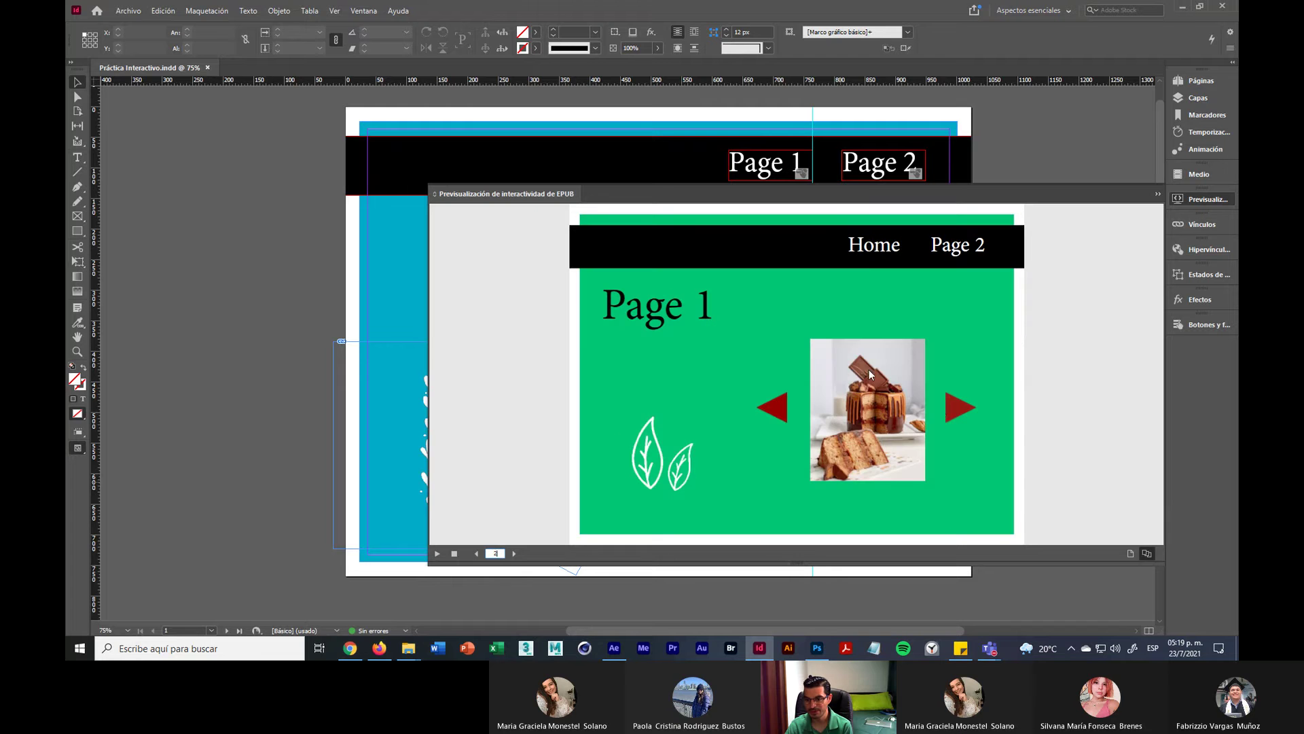
{"action": "left_click", "coordinate": [950, 410]}
{"action": "left_click", "coordinate": [954, 408]}
{"action": "left_click", "coordinate": [956, 409]}
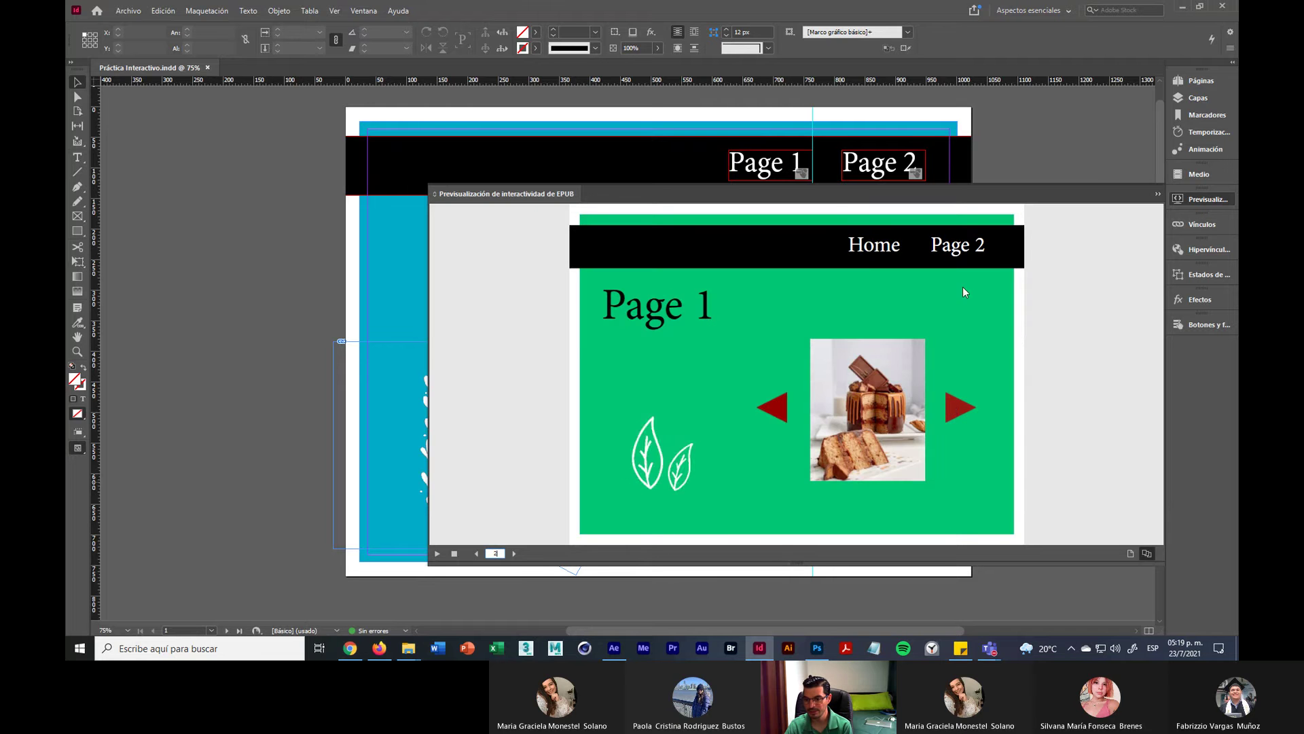
{"action": "left_click", "coordinate": [971, 250]}
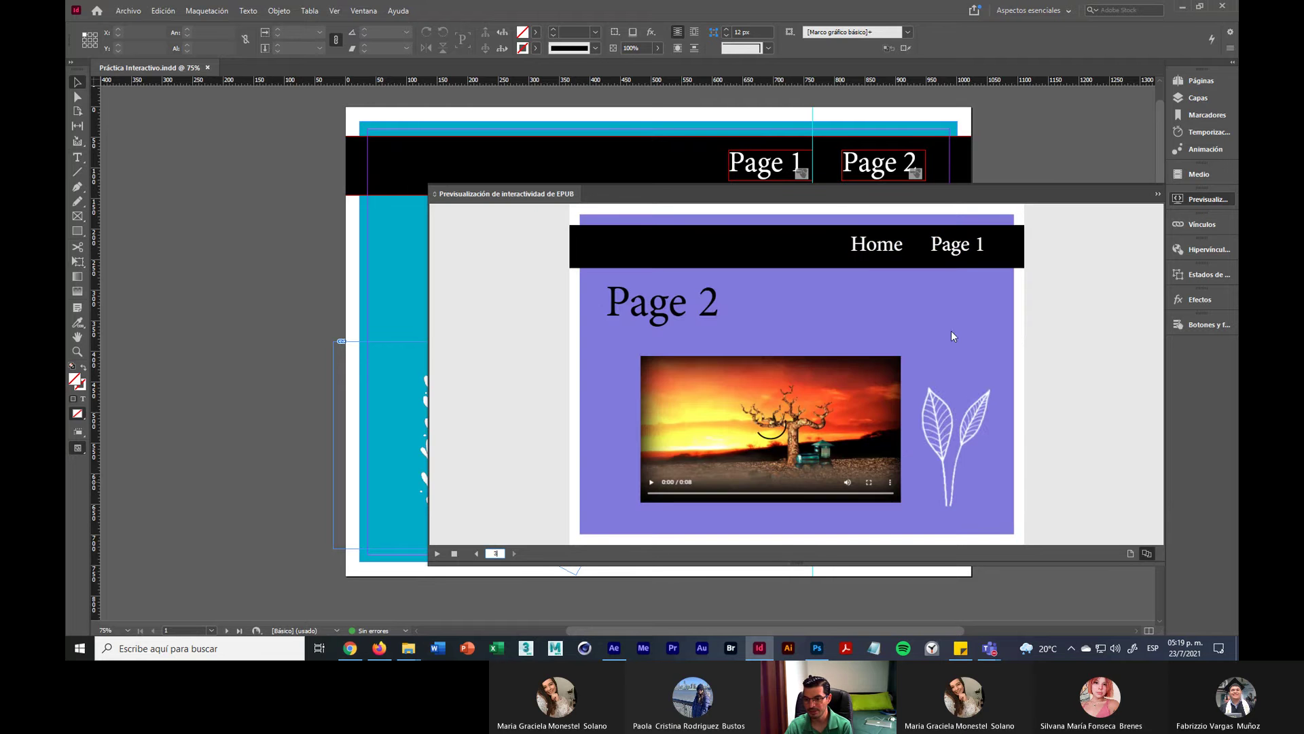
Step: Test the navigation links between Home, Page 1 and Page 2 in the preview, ending on Home, and close the preview
{"action": "left_click", "coordinate": [877, 248]}
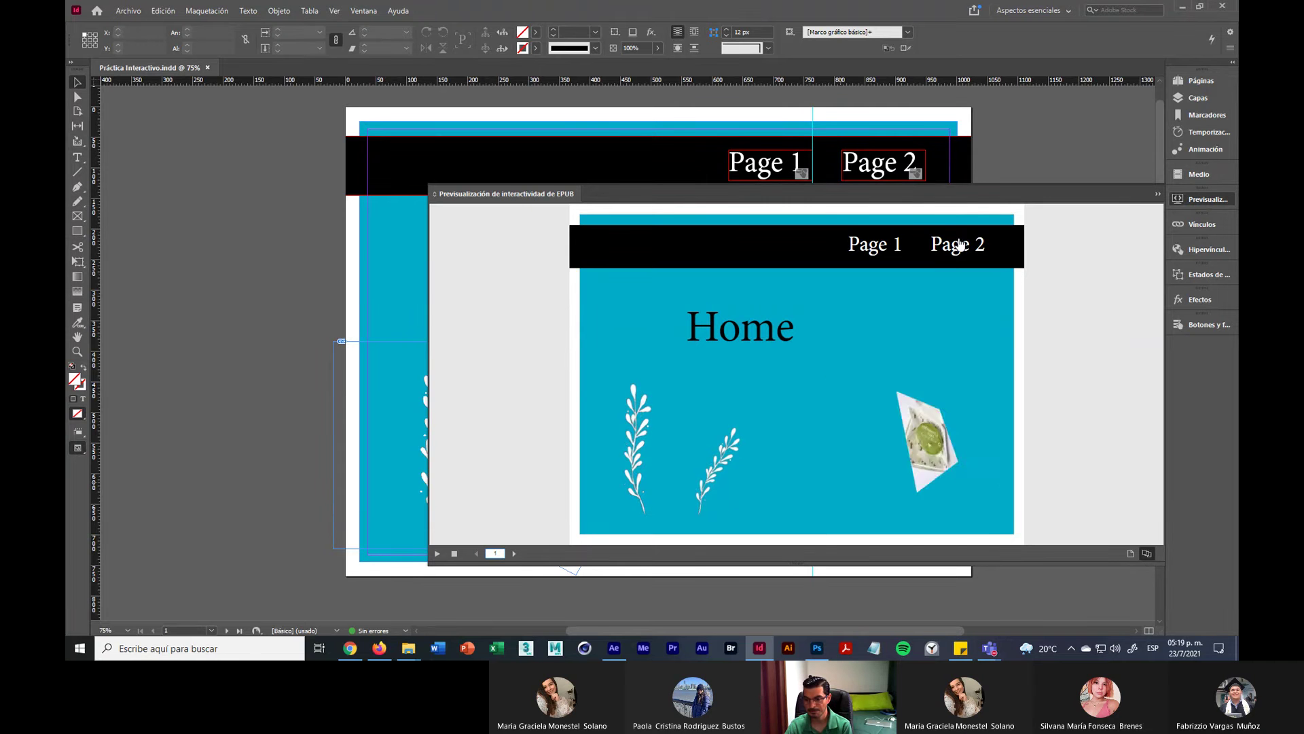
{"action": "left_click", "coordinate": [960, 244]}
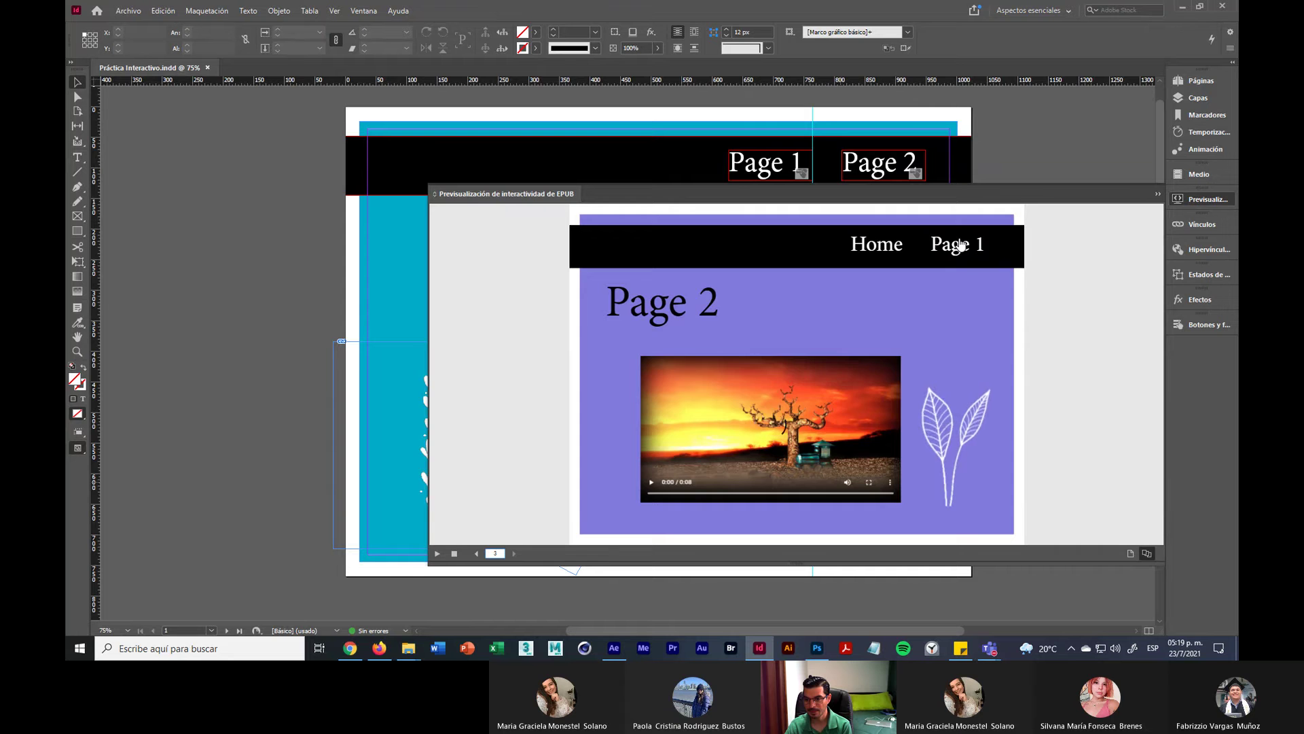
{"action": "left_click", "coordinate": [882, 246]}
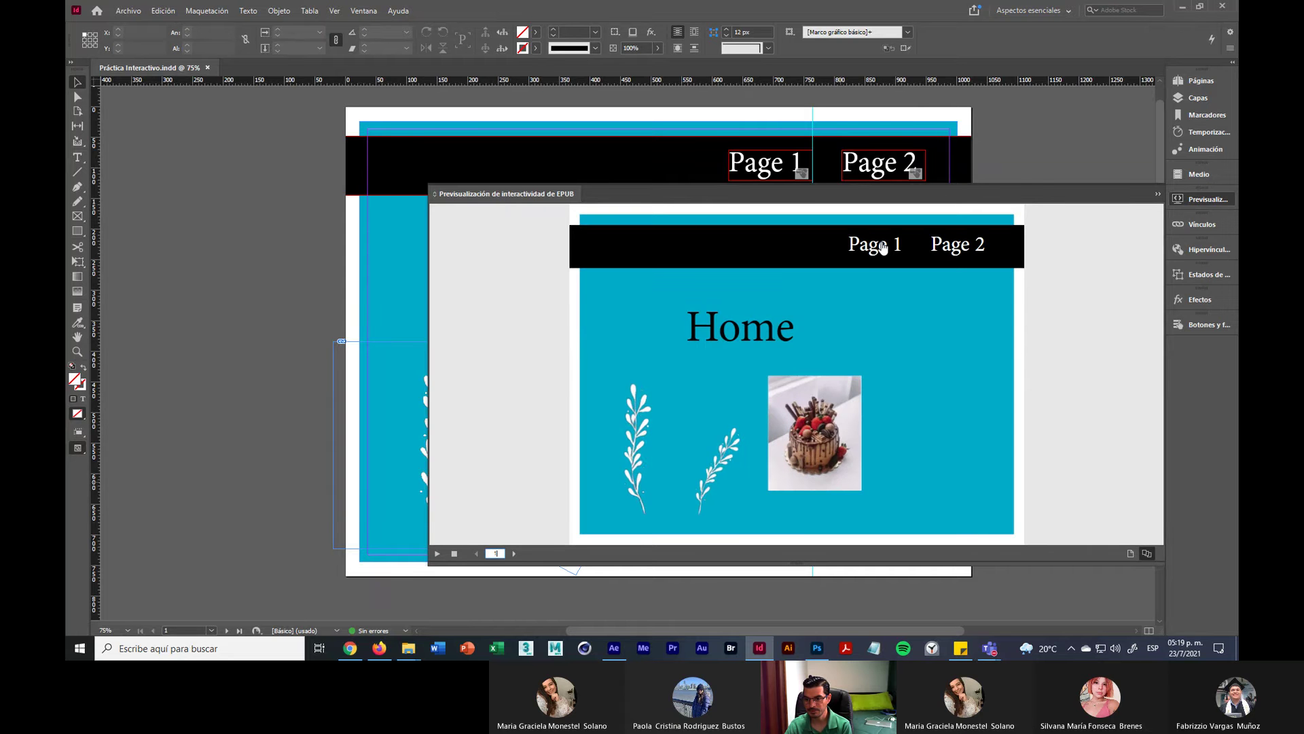
{"action": "left_click", "coordinate": [958, 248]}
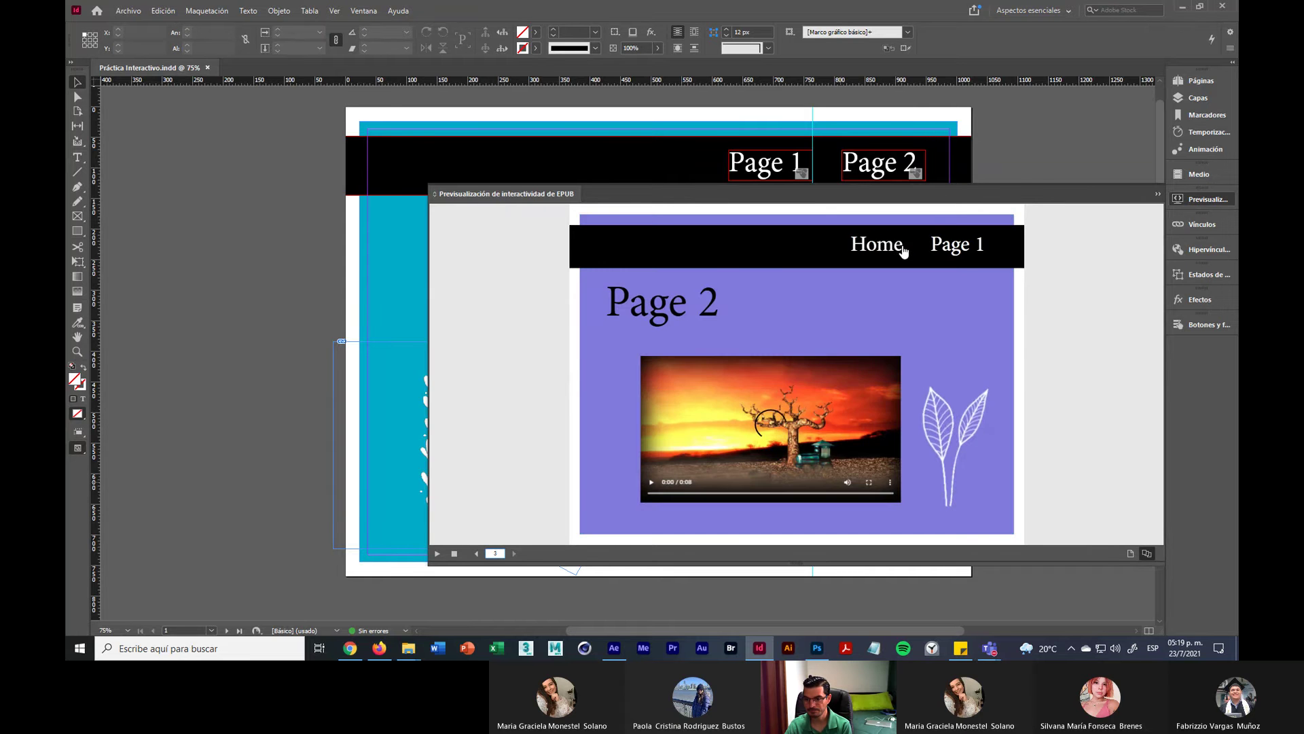
{"action": "left_click", "coordinate": [896, 248]}
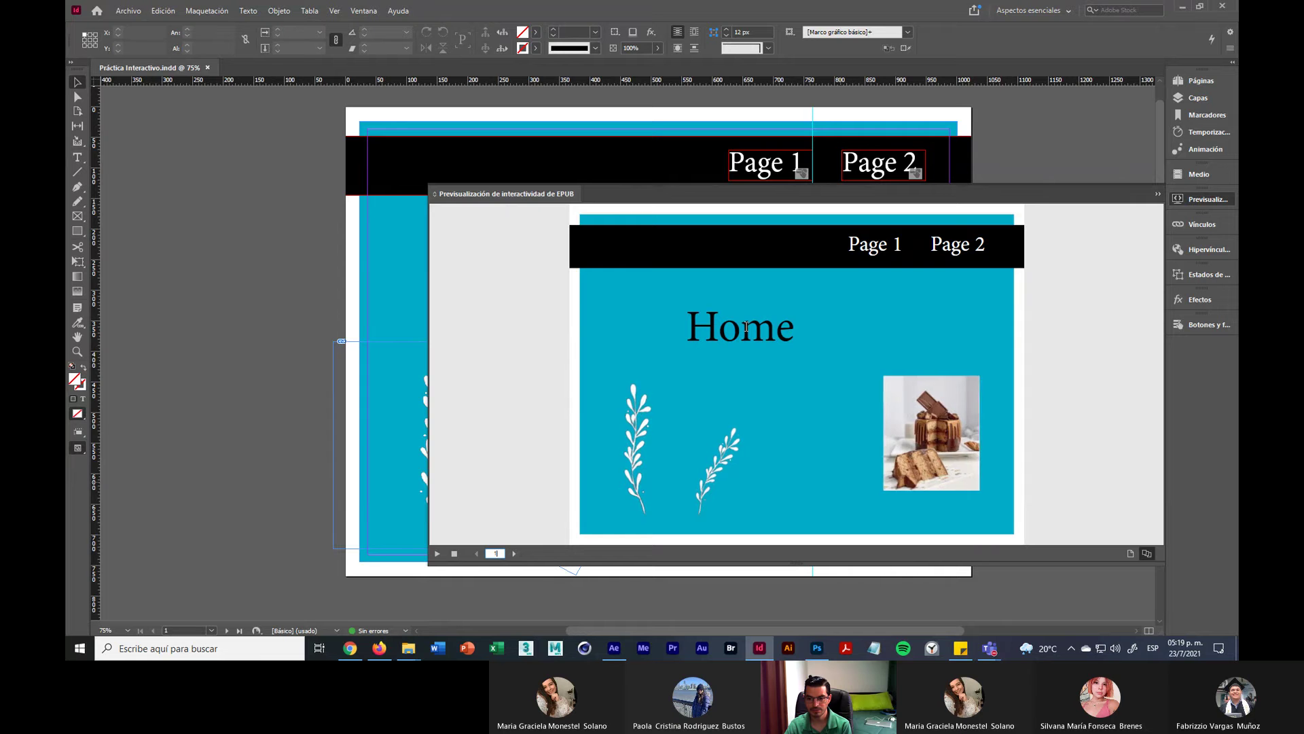
{"action": "left_click", "coordinate": [870, 248]}
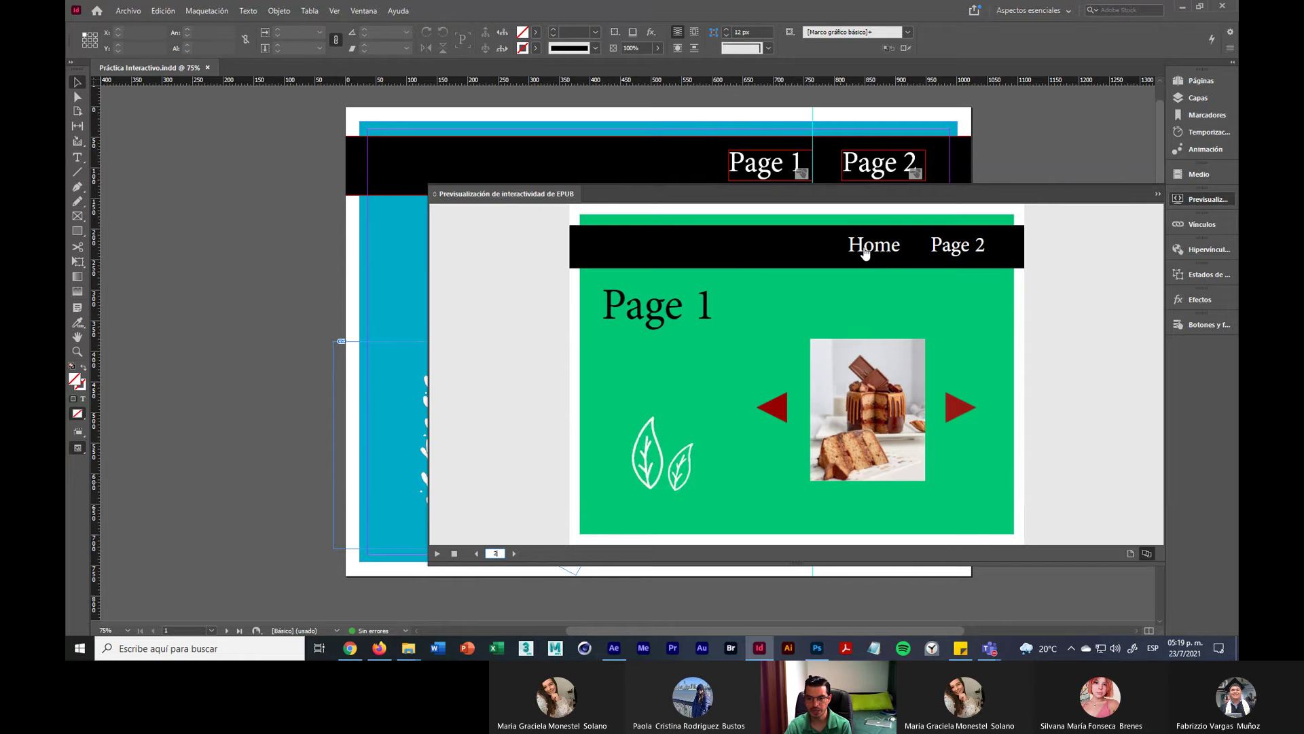
{"action": "left_click", "coordinate": [944, 247]}
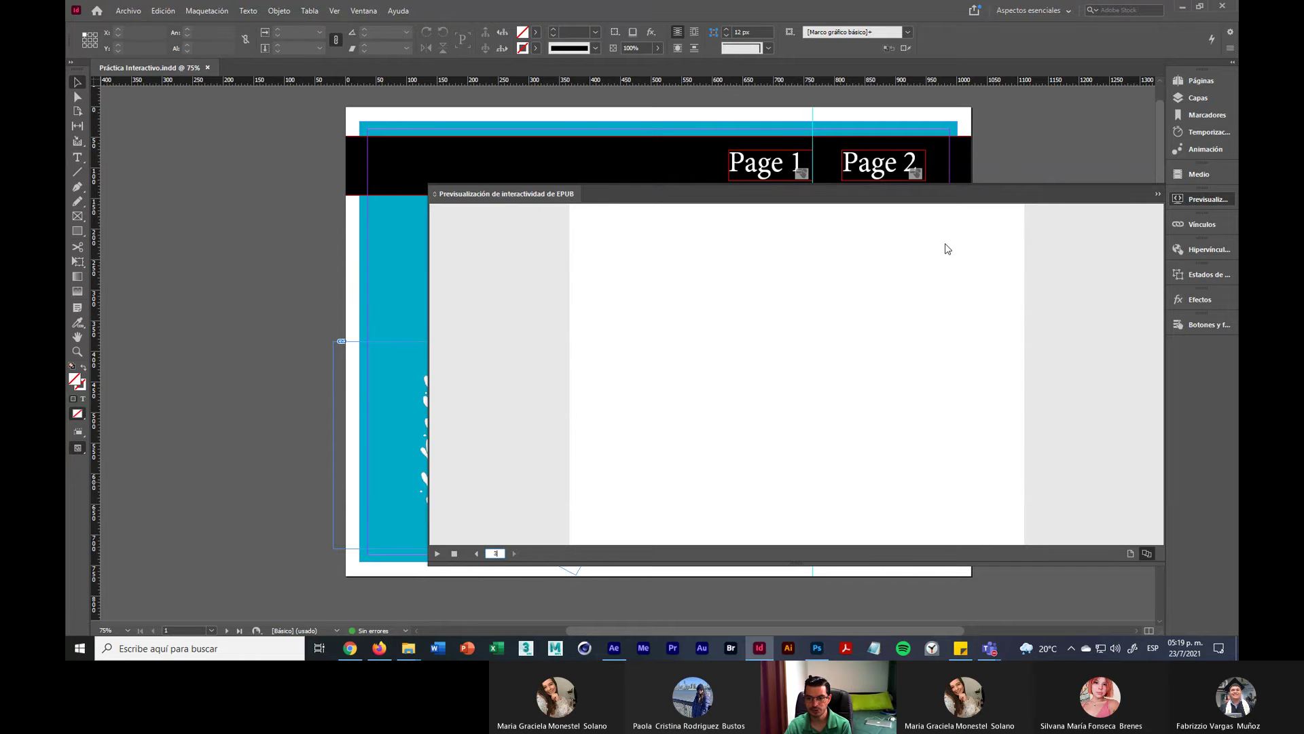
{"action": "left_click", "coordinate": [876, 253]}
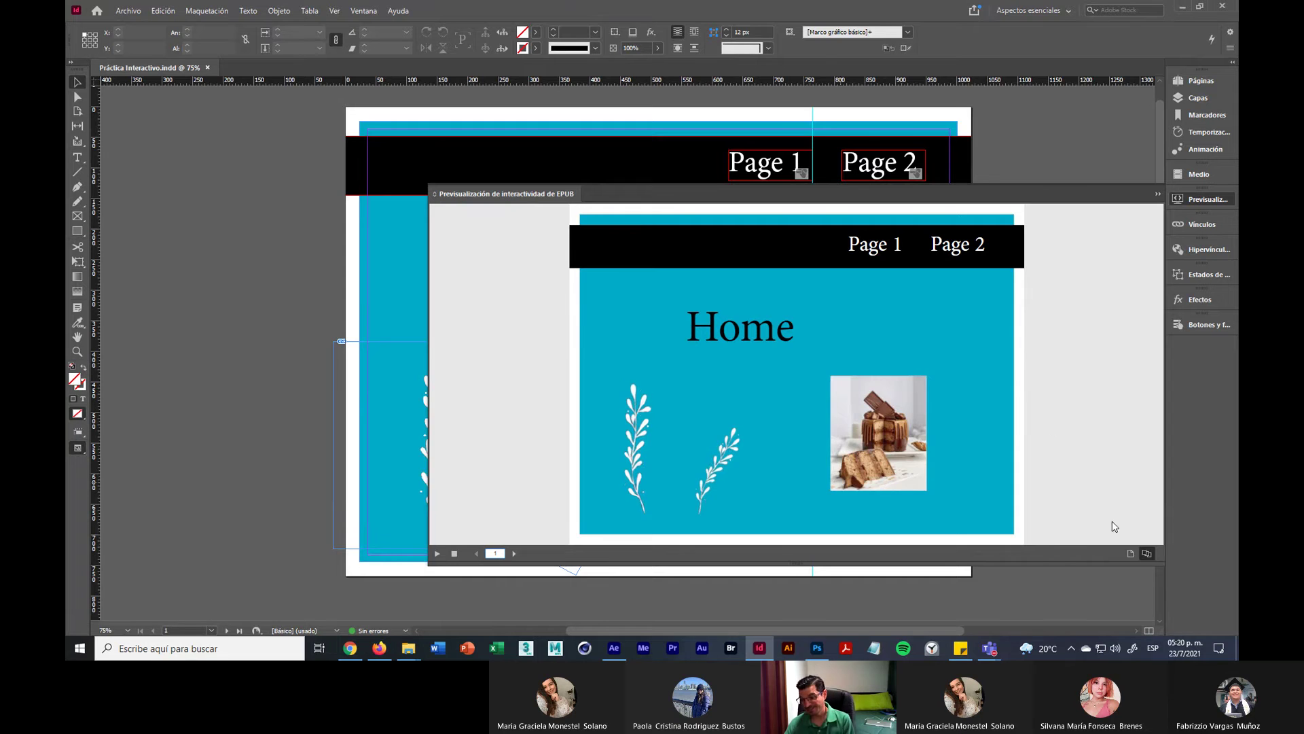
{"action": "left_click", "coordinate": [1157, 195]}
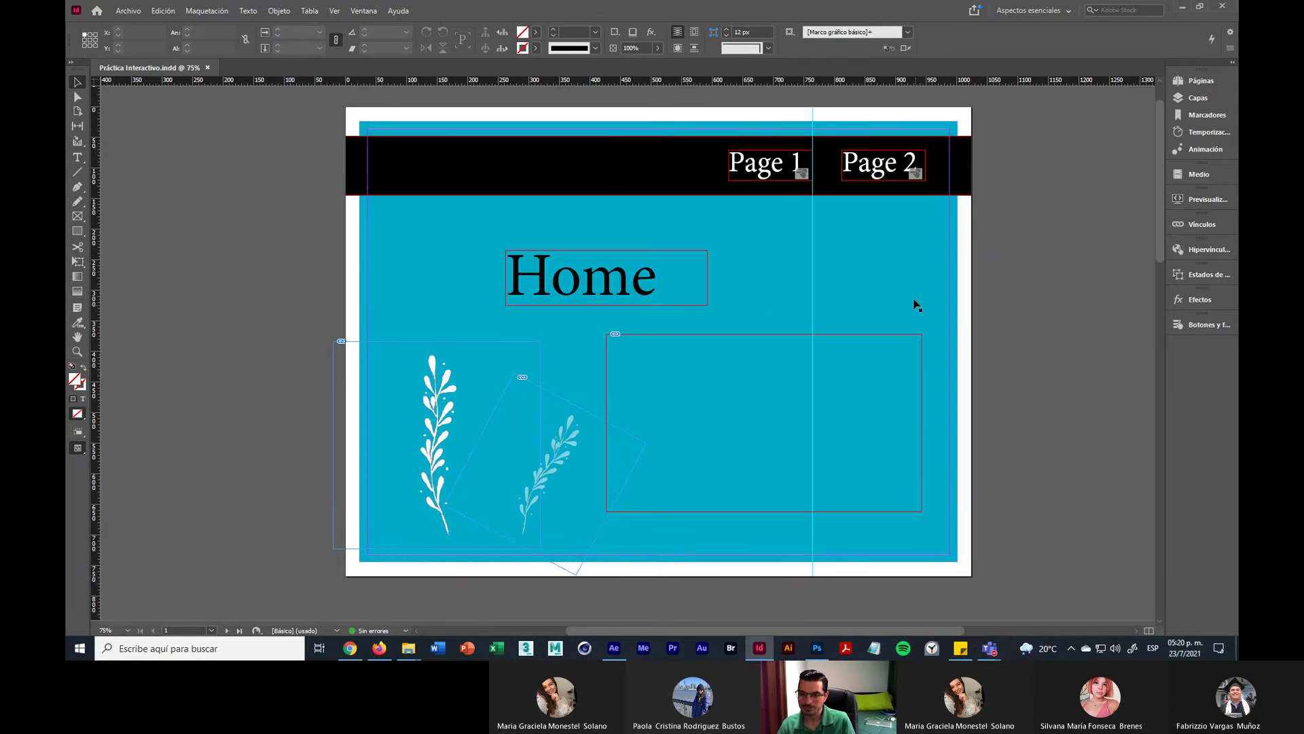
{"action": "left_click", "coordinate": [129, 11]}
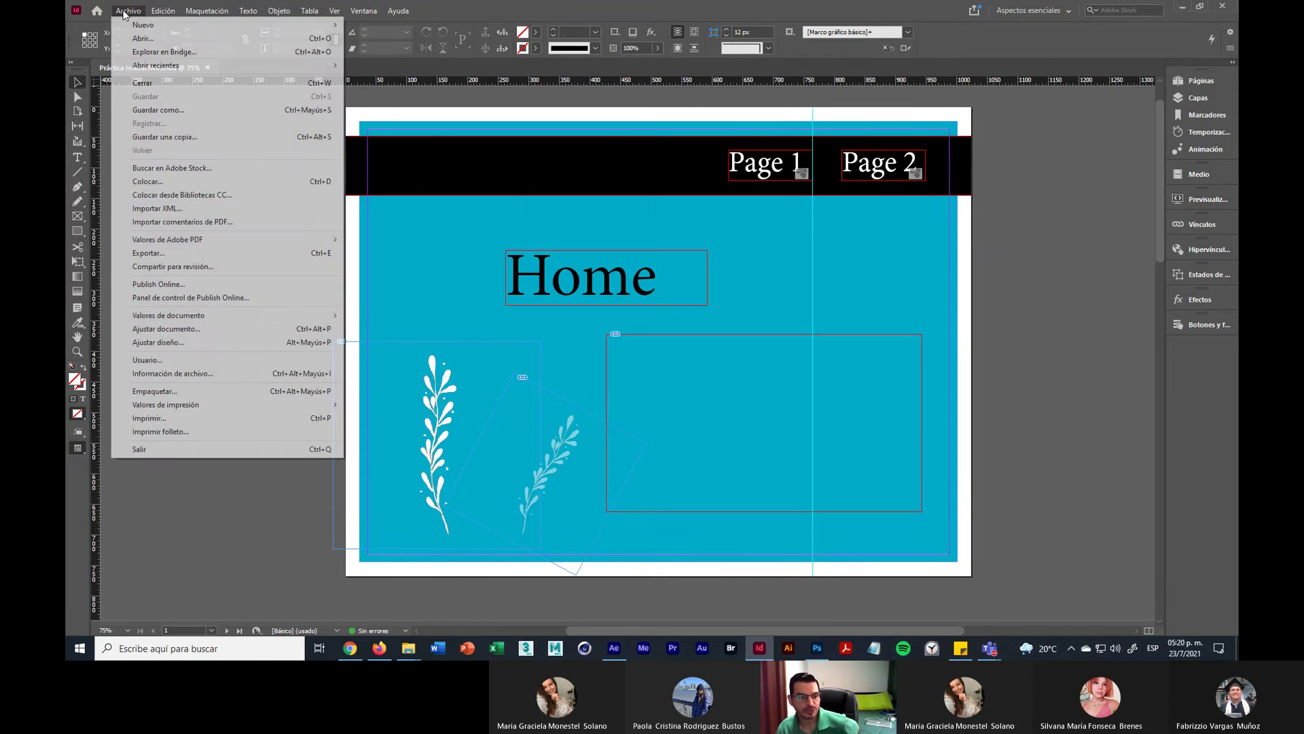
{"action": "left_click", "coordinate": [214, 383]}
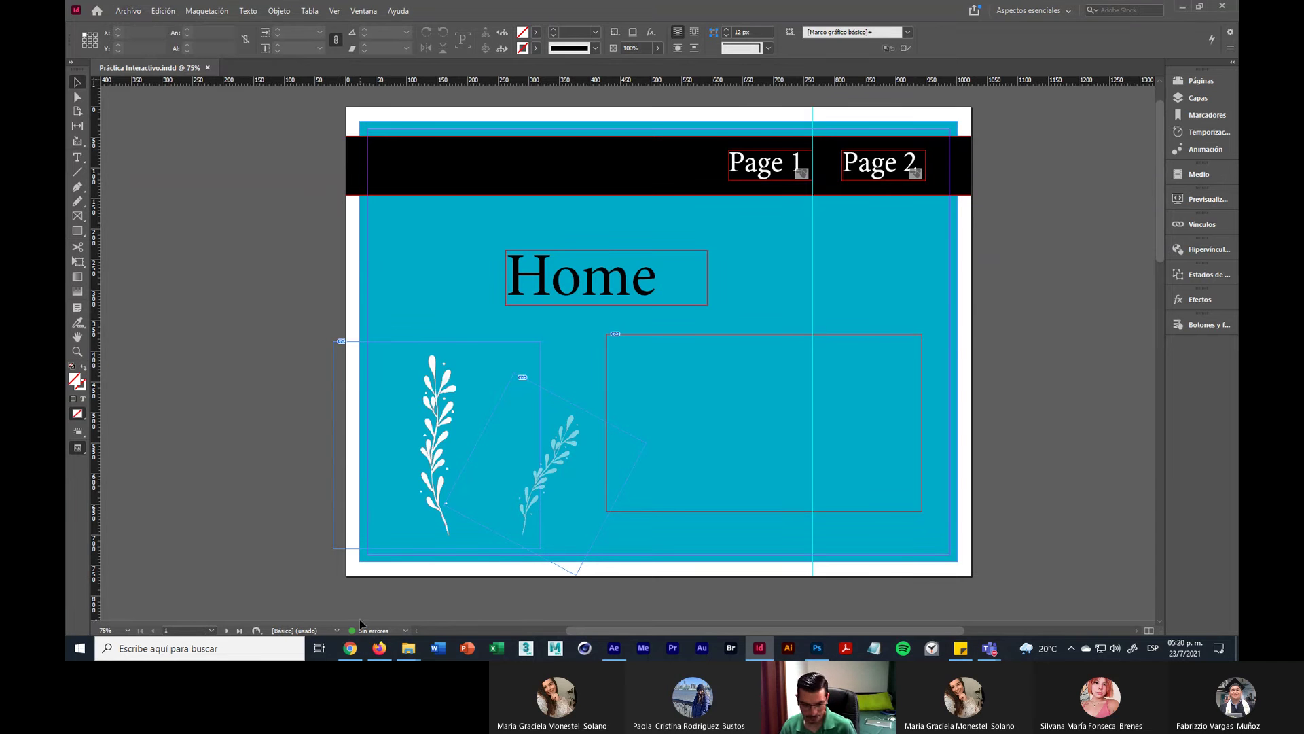
Step: Switch to WhatsApp Web in Chrome, view the student's latest layout photo in the group chat, and return to the Teams meeting
{"action": "mouse_move", "coordinate": [990, 649]}
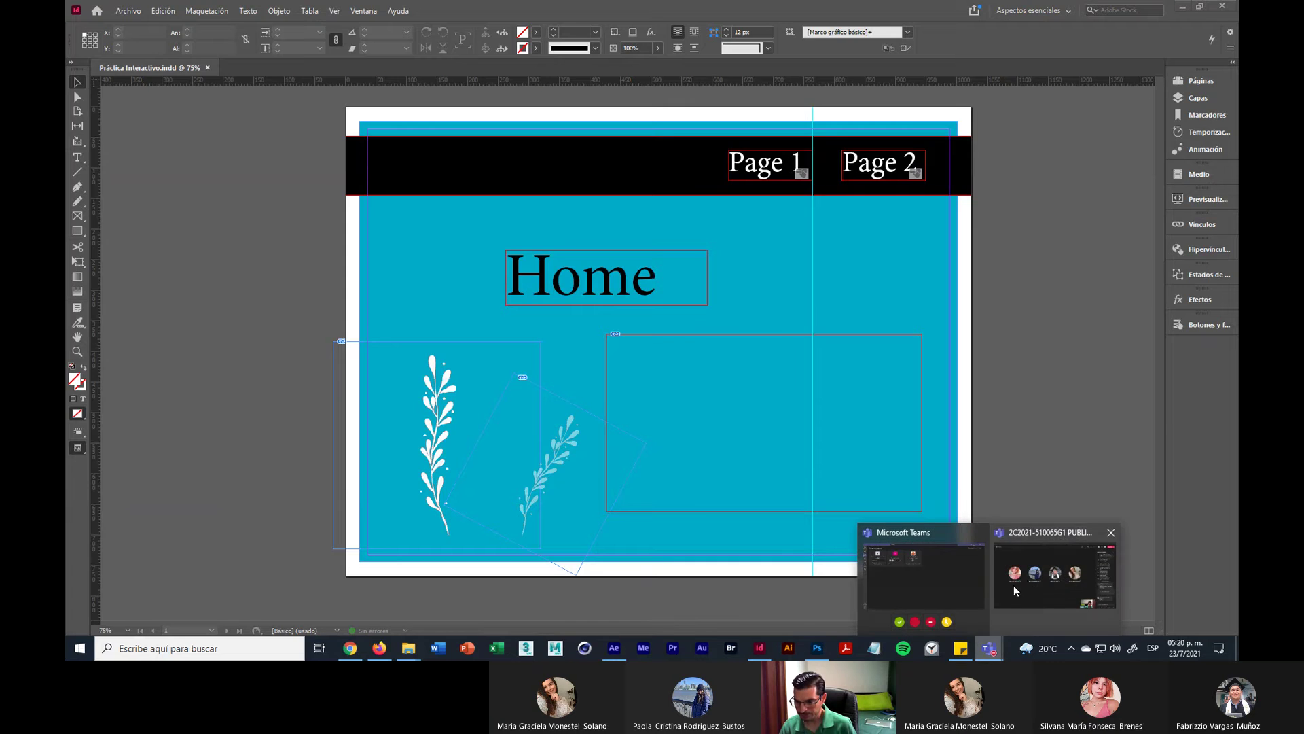
{"action": "left_click", "coordinate": [1017, 591]}
{"action": "left_click", "coordinate": [348, 648]}
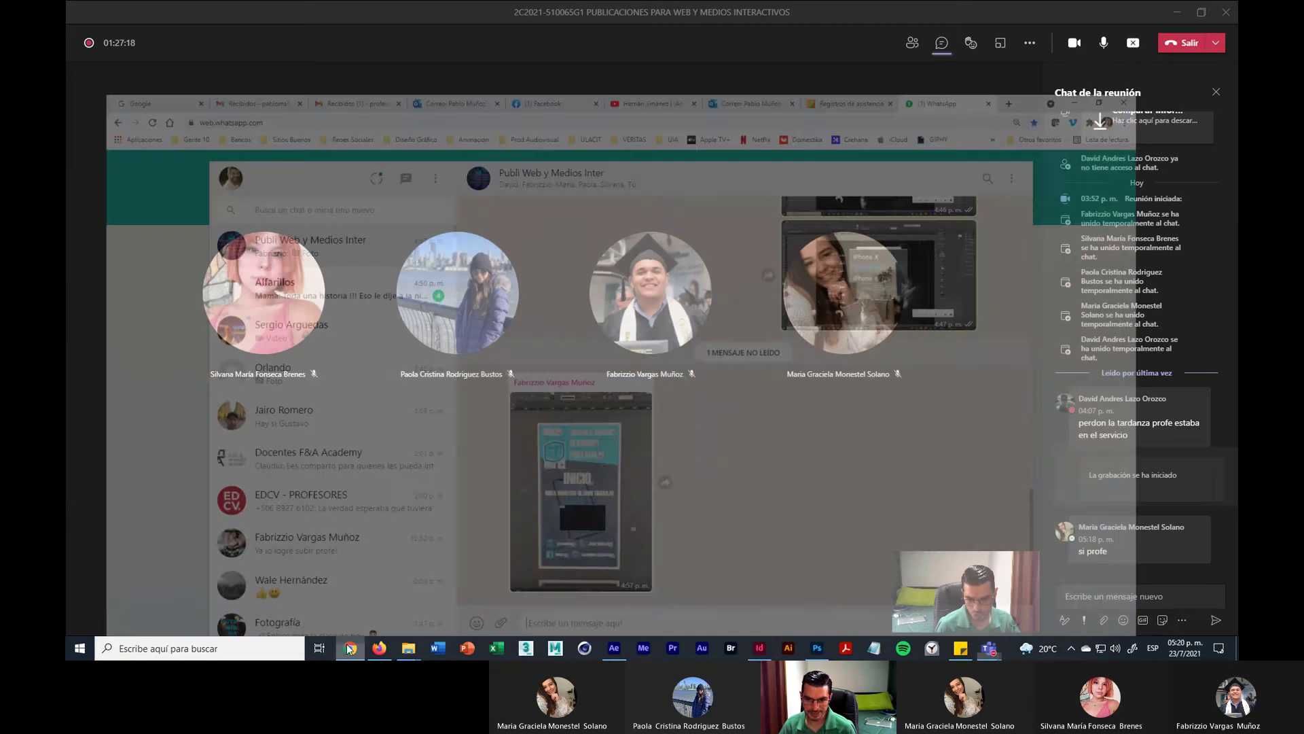
{"action": "left_click", "coordinate": [632, 475]}
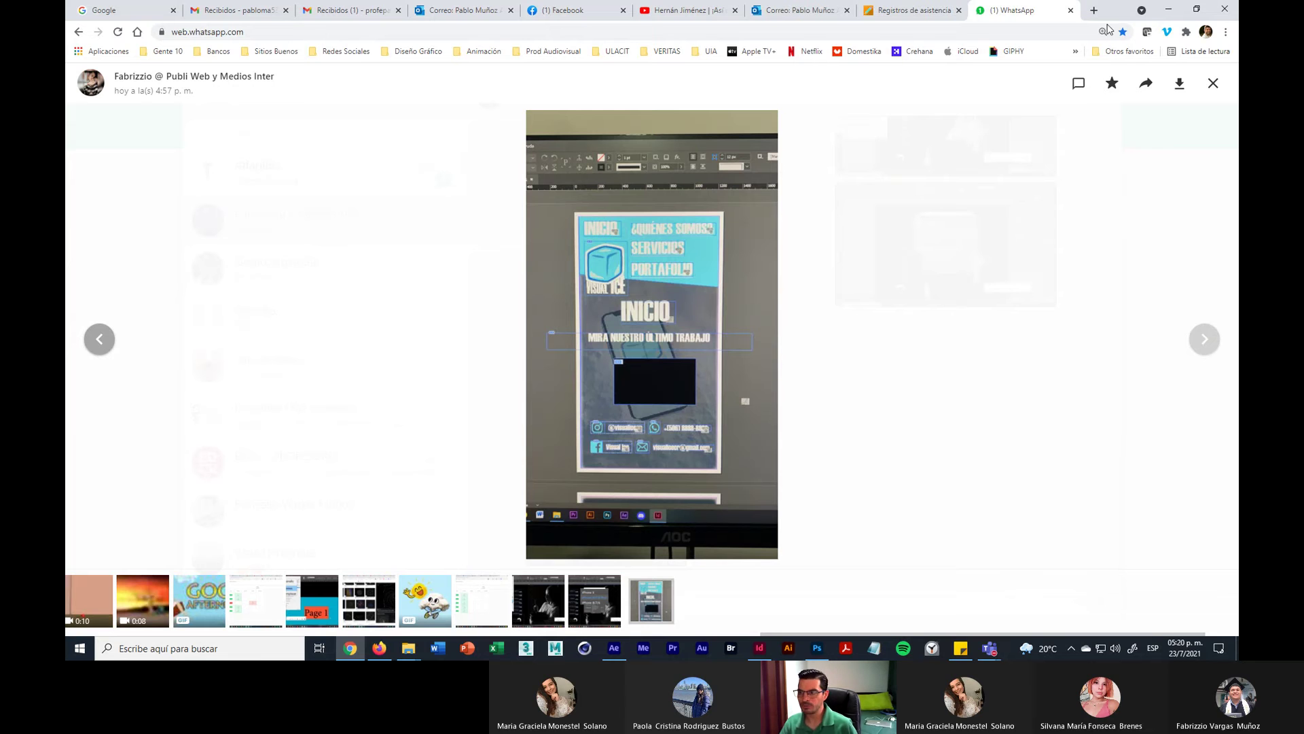
{"action": "left_click", "coordinate": [1214, 84]}
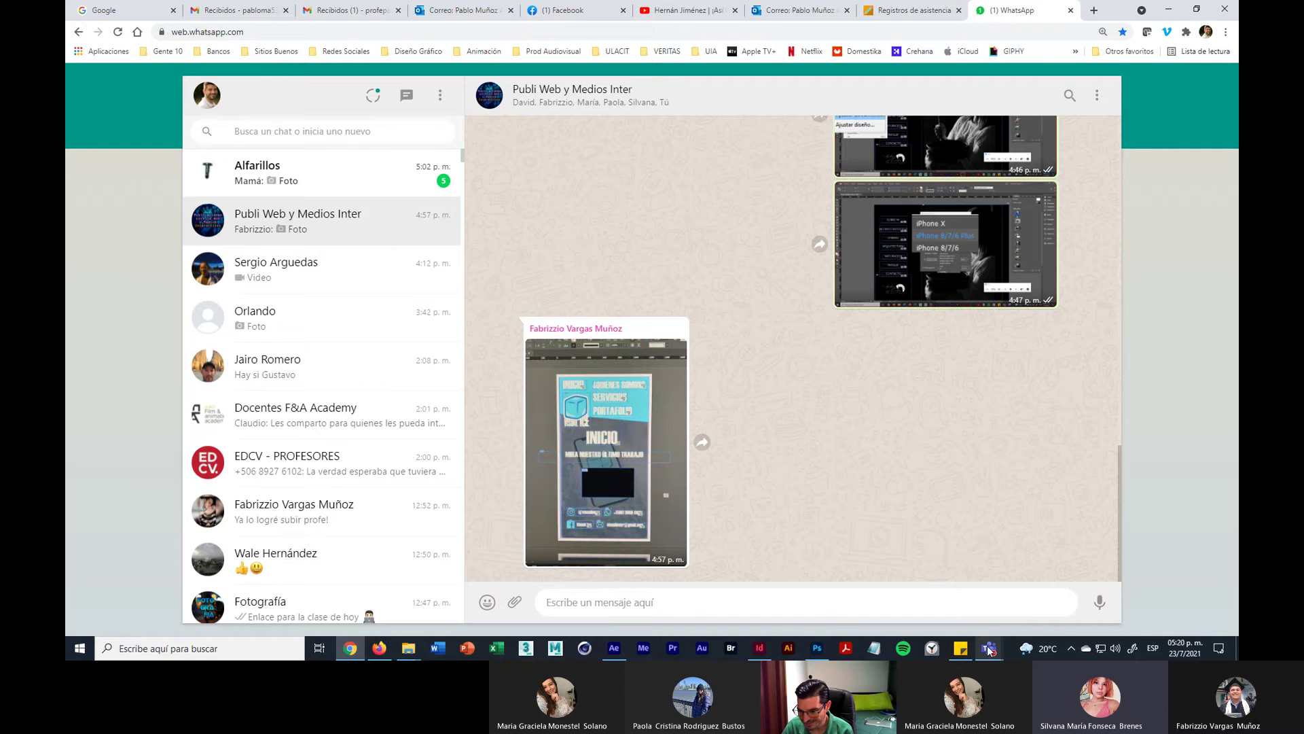
{"action": "mouse_move", "coordinate": [990, 648]}
{"action": "left_click", "coordinate": [1022, 574]}
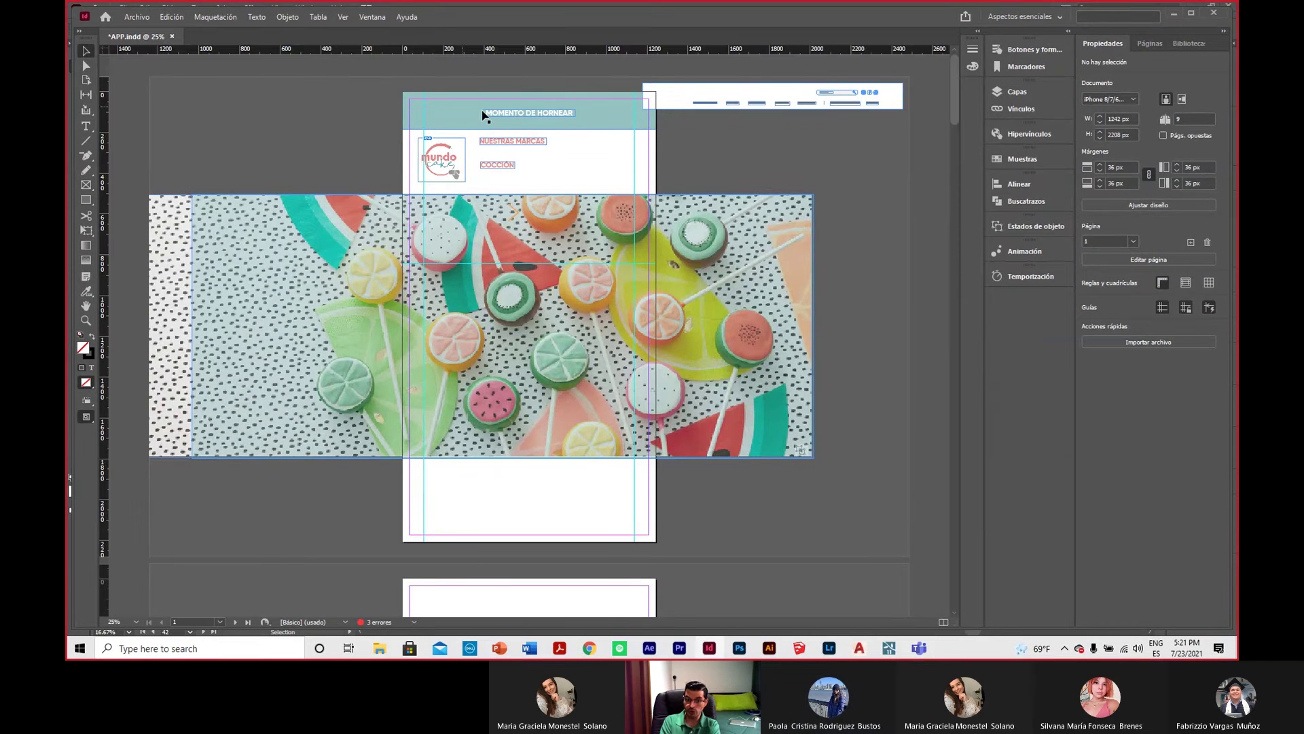
Step: Move the COCCIÓN link up beneath NUESTRAS MARCAS on page 1 of APP.indd, placing it at X 378 px, Y 283 px
{"action": "key", "text": "ctrl+equal"}
{"action": "key", "text": "ctrl+equal"}
{"action": "key", "text": "ctrl+equal"}
{"action": "key", "text": "ctrl+equal"}
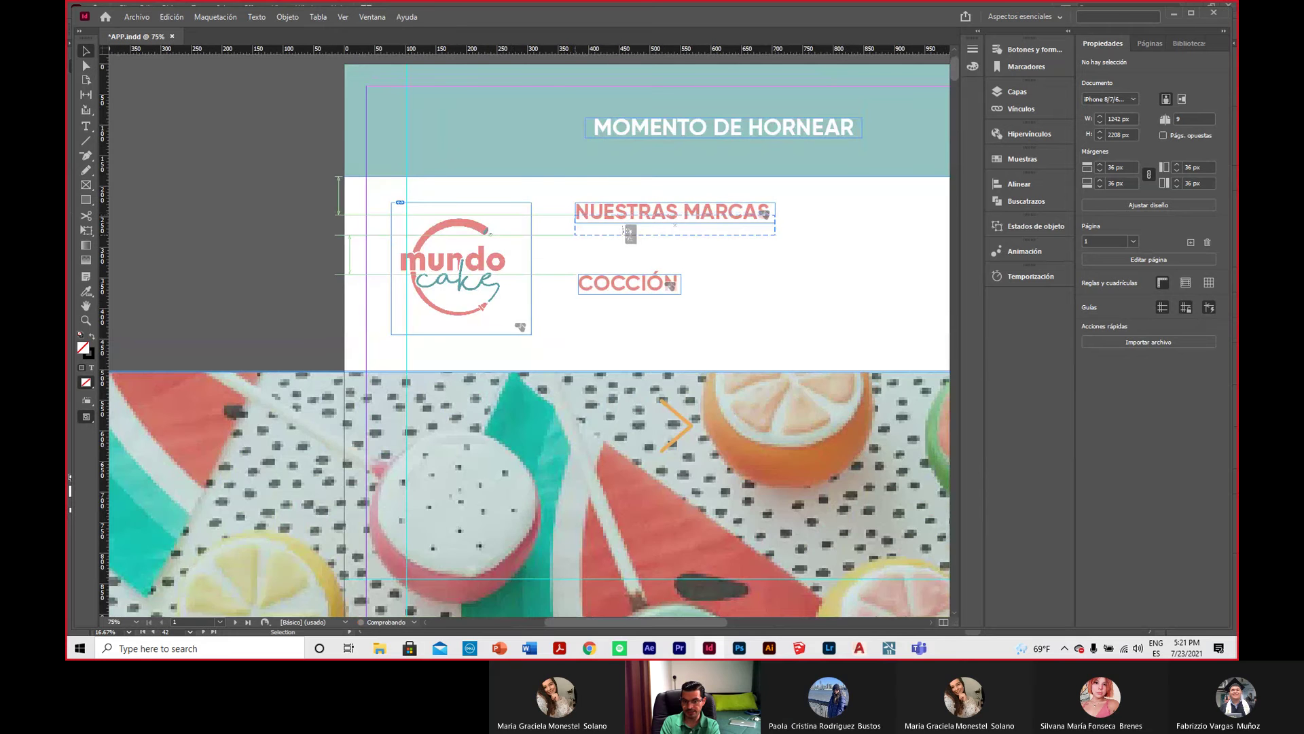
{"action": "left_click", "coordinate": [625, 216]}
{"action": "left_click_drag", "start_coordinate": [616, 284], "coordinate": [588, 269]}
{"action": "scroll", "coordinate": [593, 231], "scroll_direction": "up", "scroll_amount": 3}
{"action": "left_click", "coordinate": [584, 304]}
{"action": "key", "text": "ctrl+minus"}
{"action": "key", "text": "ctrl+minus"}
{"action": "key", "text": "ctrl+minus"}
{"action": "key", "text": "ctrl+minus"}
{"action": "key", "text": "ctrl+minus"}
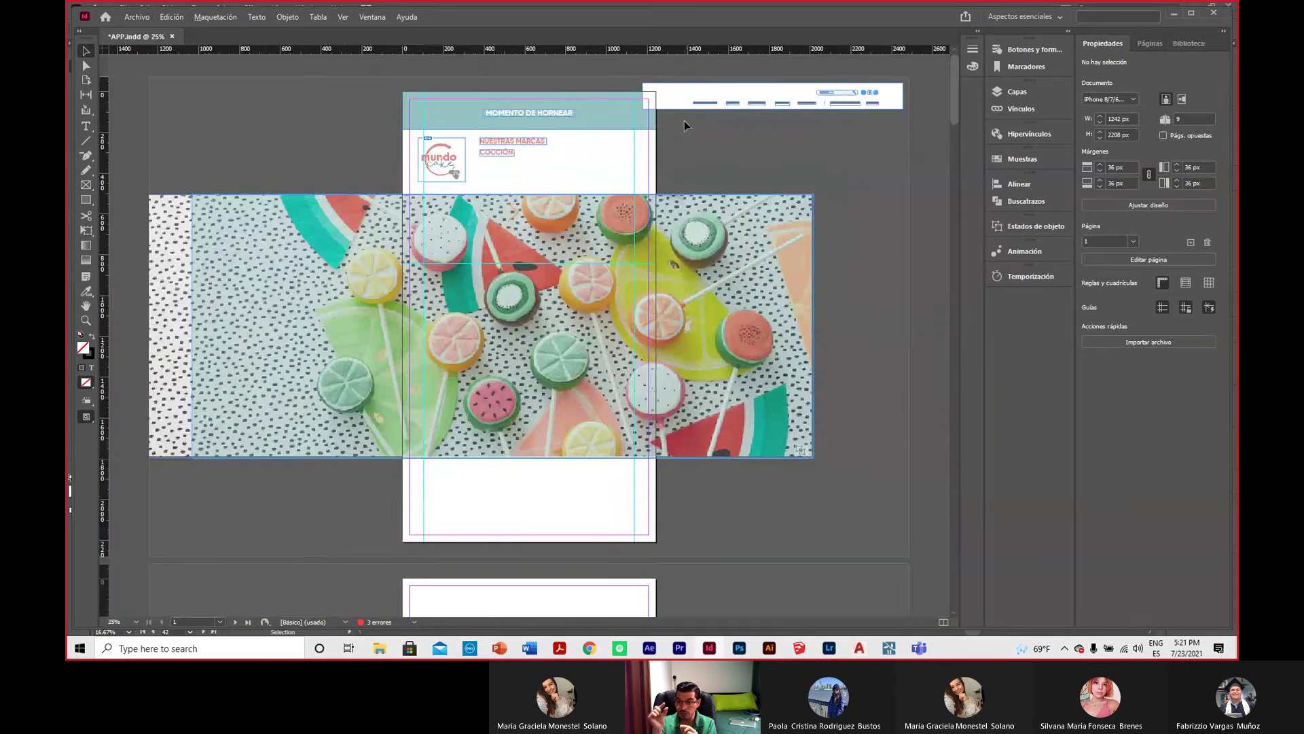
Step: Copy the small NUESTRAS MARCAS link from the off-page strip to the white header area below COCCIÓN
{"action": "key", "text": "ctrl+plus"}
{"action": "left_click_drag", "start_coordinate": [786, 111], "coordinate": [360, 234]}
{"action": "scroll", "coordinate": [382, 211], "scroll_direction": "up", "scroll_amount": 2}
{"action": "left_click", "coordinate": [392, 216]}
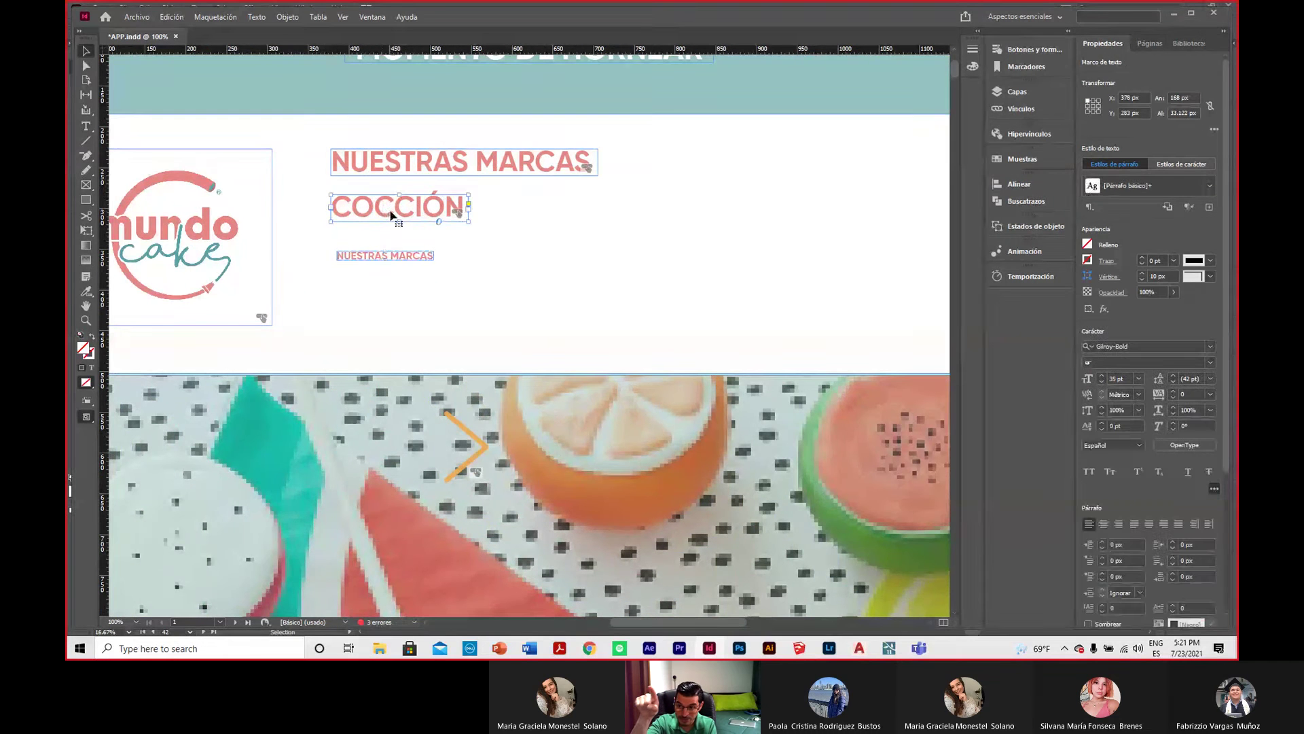
{"action": "double_click", "coordinate": [398, 216]}
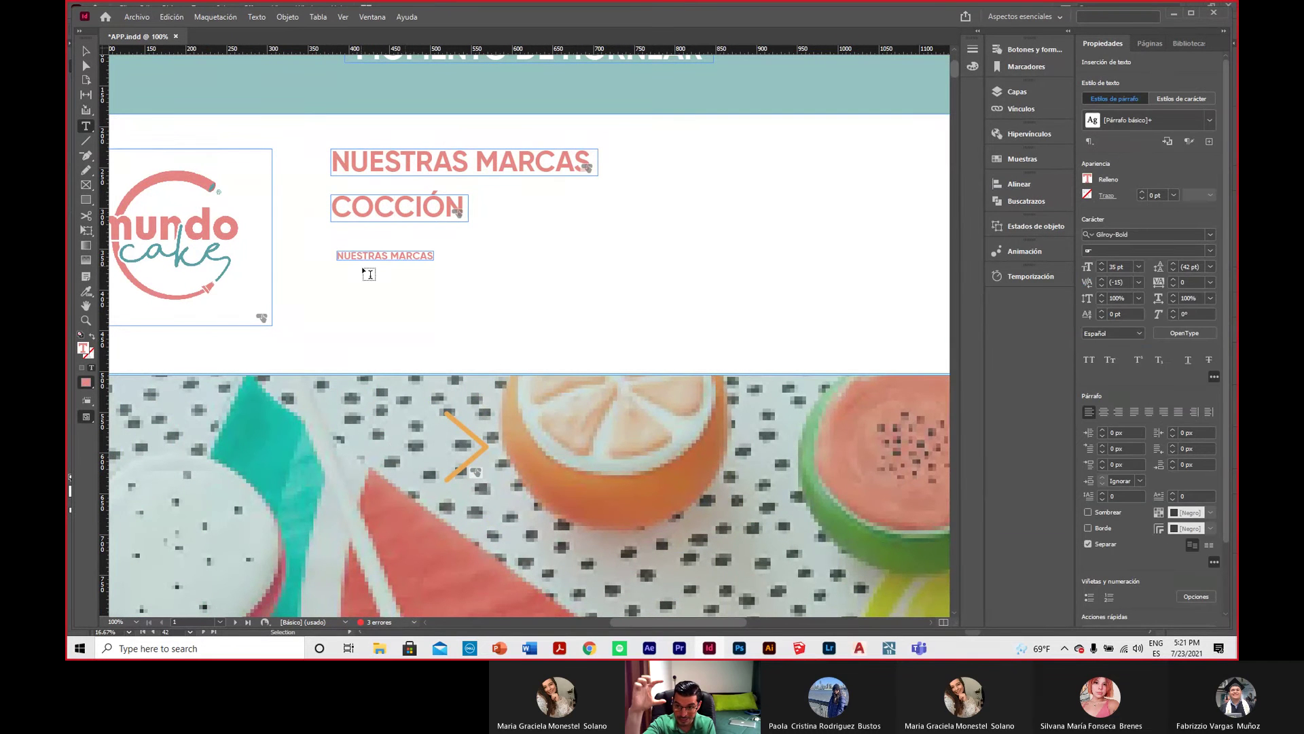
Step: Set the copied NUESTRAS MARCAS text to 35 pt and enlarge its frame to about 346 × 64 px
{"action": "left_click_drag", "start_coordinate": [339, 257], "coordinate": [493, 265]}
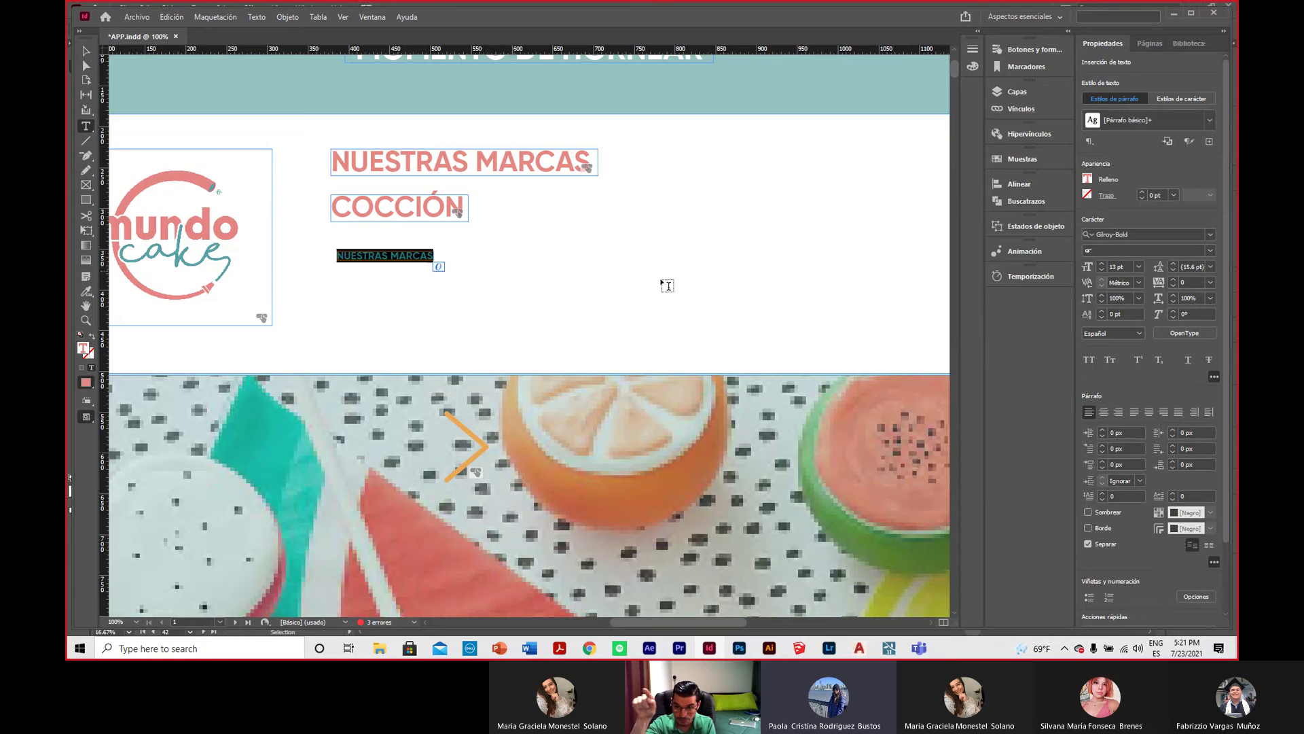
{"action": "left_click", "coordinate": [1123, 267]}
{"action": "type", "text": "35"}
{"action": "key", "text": "Return"}
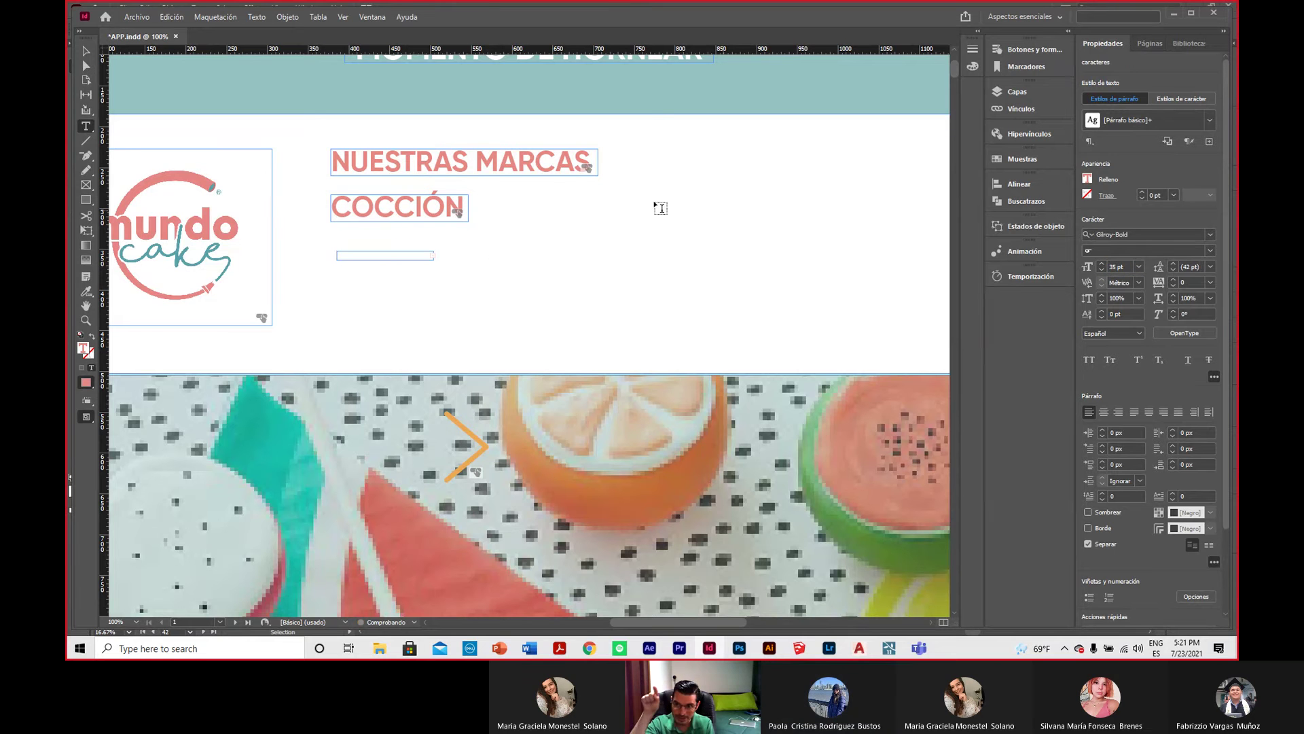
{"action": "left_click", "coordinate": [86, 51]}
{"action": "left_click", "coordinate": [433, 259]}
{"action": "left_click_drag", "start_coordinate": [433, 259], "coordinate": [619, 304]}
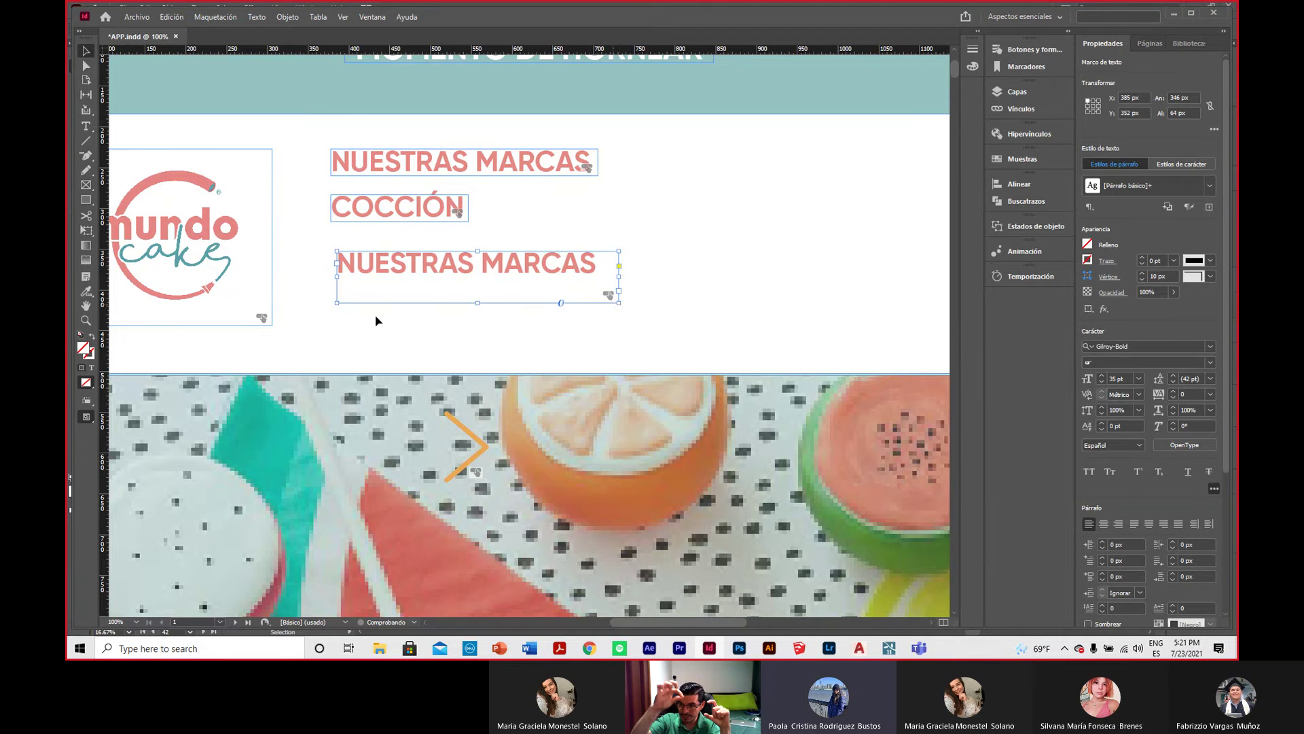
Step: Delete the duplicate NUESTRAS MARCAS link below COCCIÓN
{"action": "key", "text": "ctrl+minus"}
{"action": "key", "text": "ctrl+minus"}
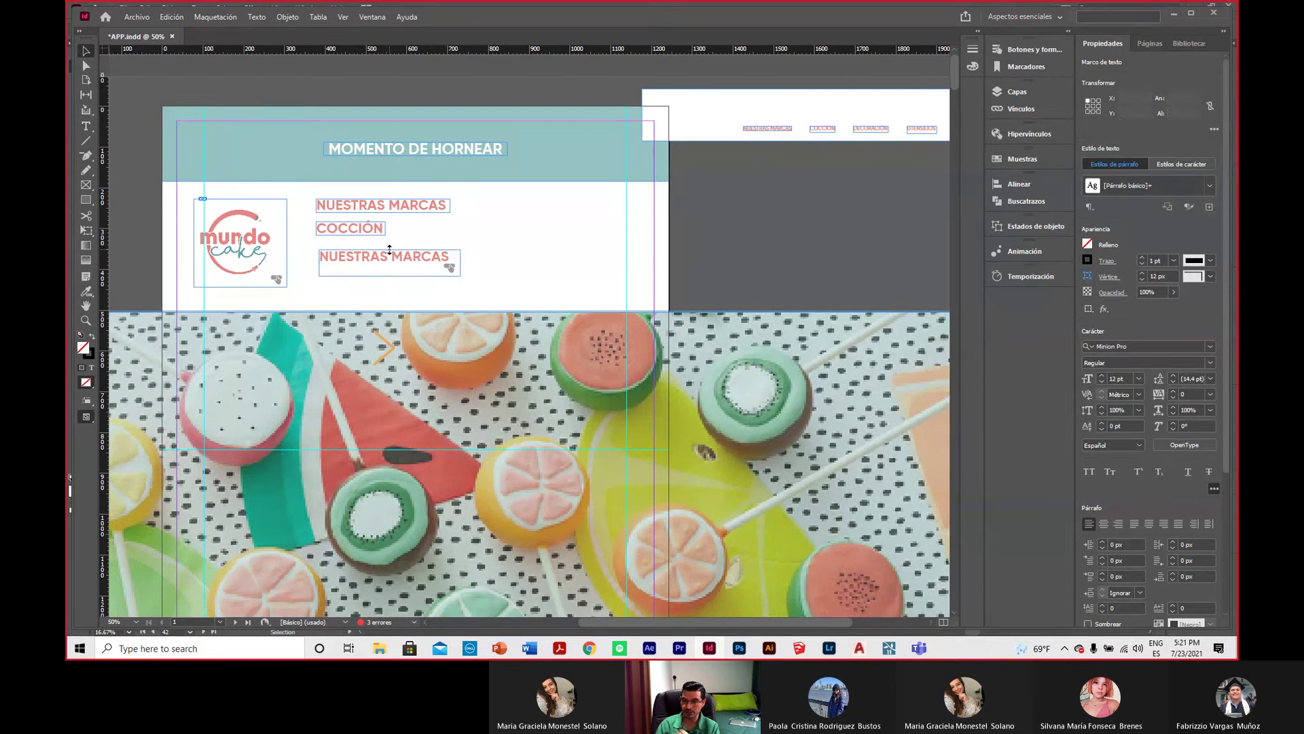
{"action": "key", "text": "Delete"}
Step: Copy the DECORACIÓN link from the off-page strip to below COCCIÓN and set its text to 35 pt
{"action": "left_click_drag", "start_coordinate": [870, 129], "coordinate": [469, 292]}
{"action": "key", "text": "ctrl+equal"}
{"action": "key", "text": "ctrl+equal"}
{"action": "key", "text": "ctrl+equal"}
{"action": "double_click", "coordinate": [272, 279]}
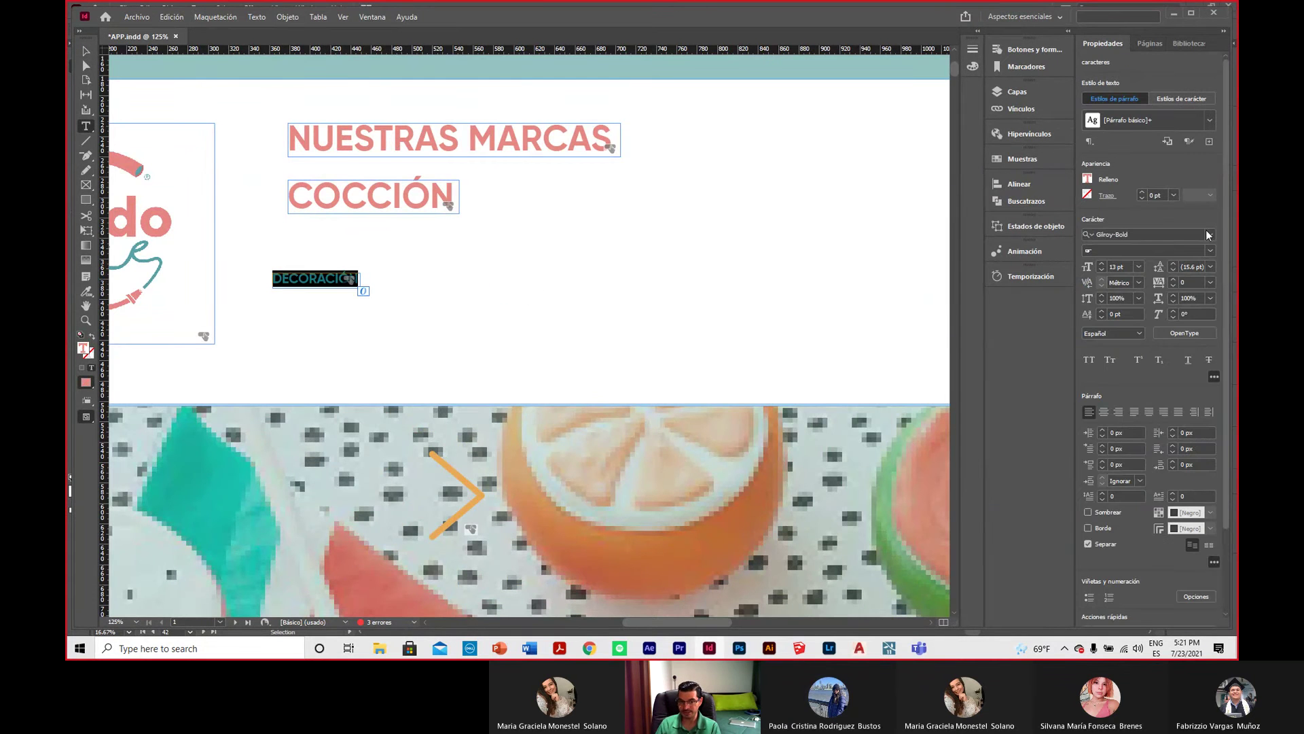
{"action": "left_click", "coordinate": [1127, 265]}
{"action": "type", "text": "35"}
{"action": "key", "text": "Return"}
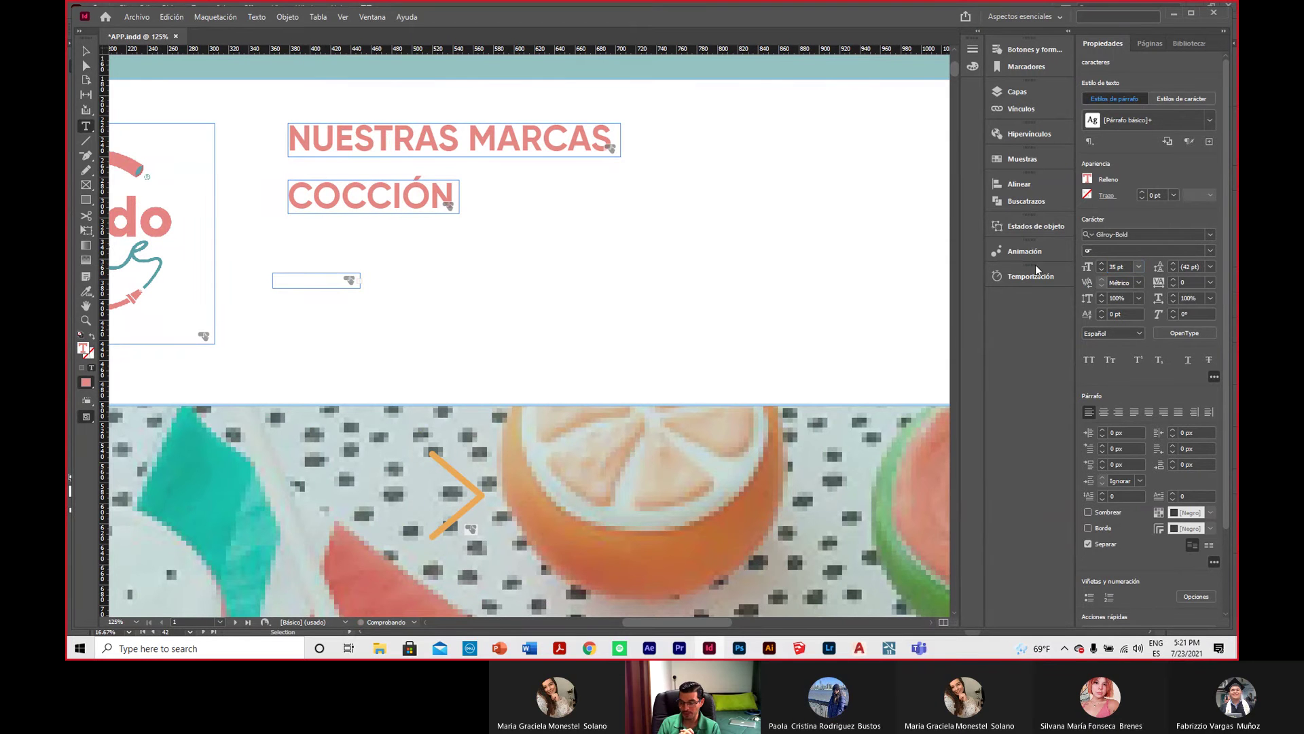
Step: Enlarge the DECORACIÓN text frame and align it under COCCIÓN, spacing the three stacked links evenly
{"action": "left_click", "coordinate": [85, 52]}
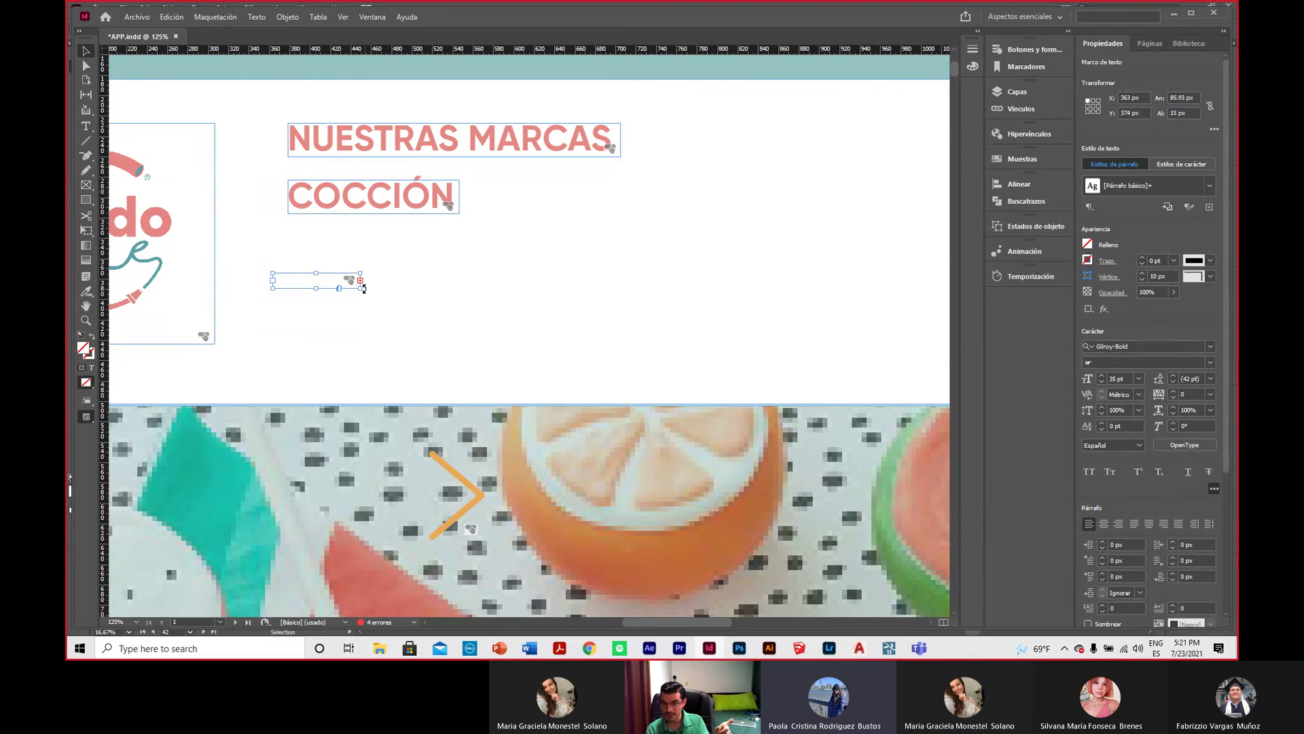
{"action": "left_click_drag", "start_coordinate": [360, 288], "coordinate": [447, 257]}
{"action": "left_click", "coordinate": [498, 341]}
{"action": "key", "text": "ctrl+minus"}
{"action": "key", "text": "ctrl+minus"}
{"action": "left_click", "coordinate": [543, 255]}
{"action": "left_click", "coordinate": [623, 288]}
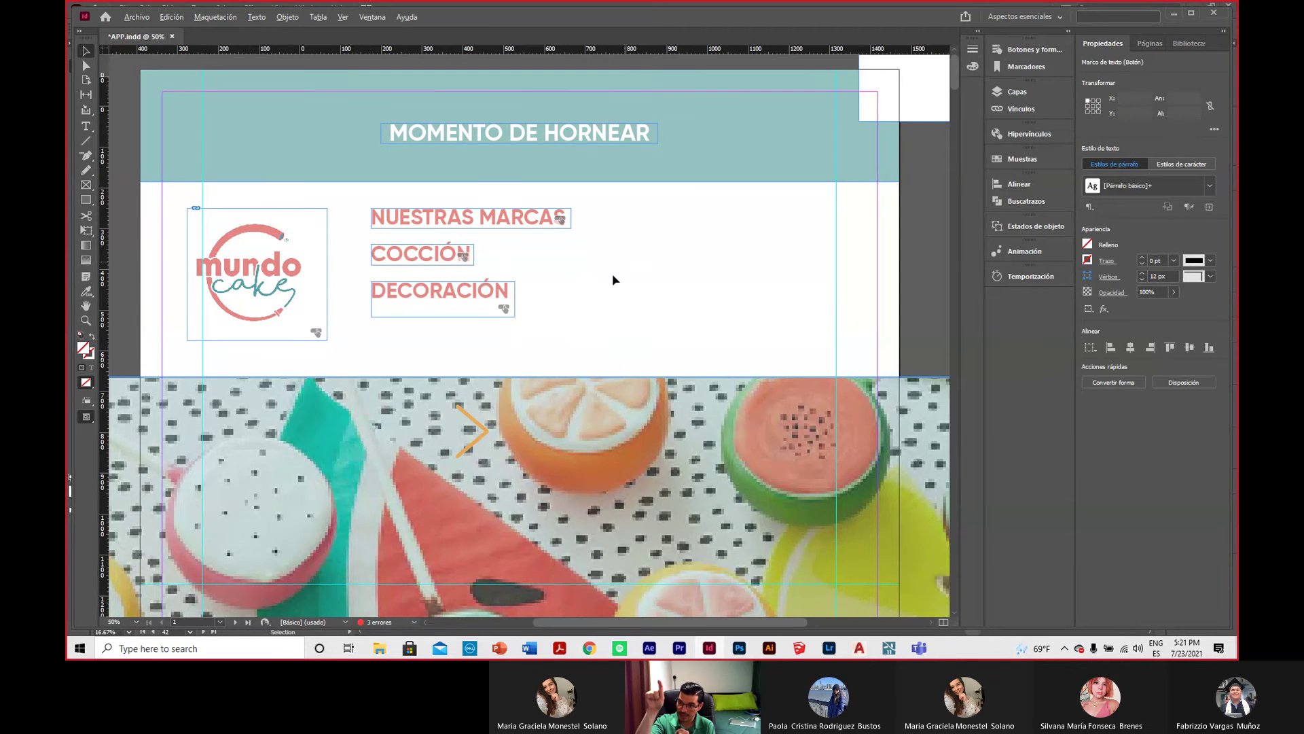
{"action": "scroll", "coordinate": [613, 273], "scroll_direction": "down", "scroll_amount": 3}
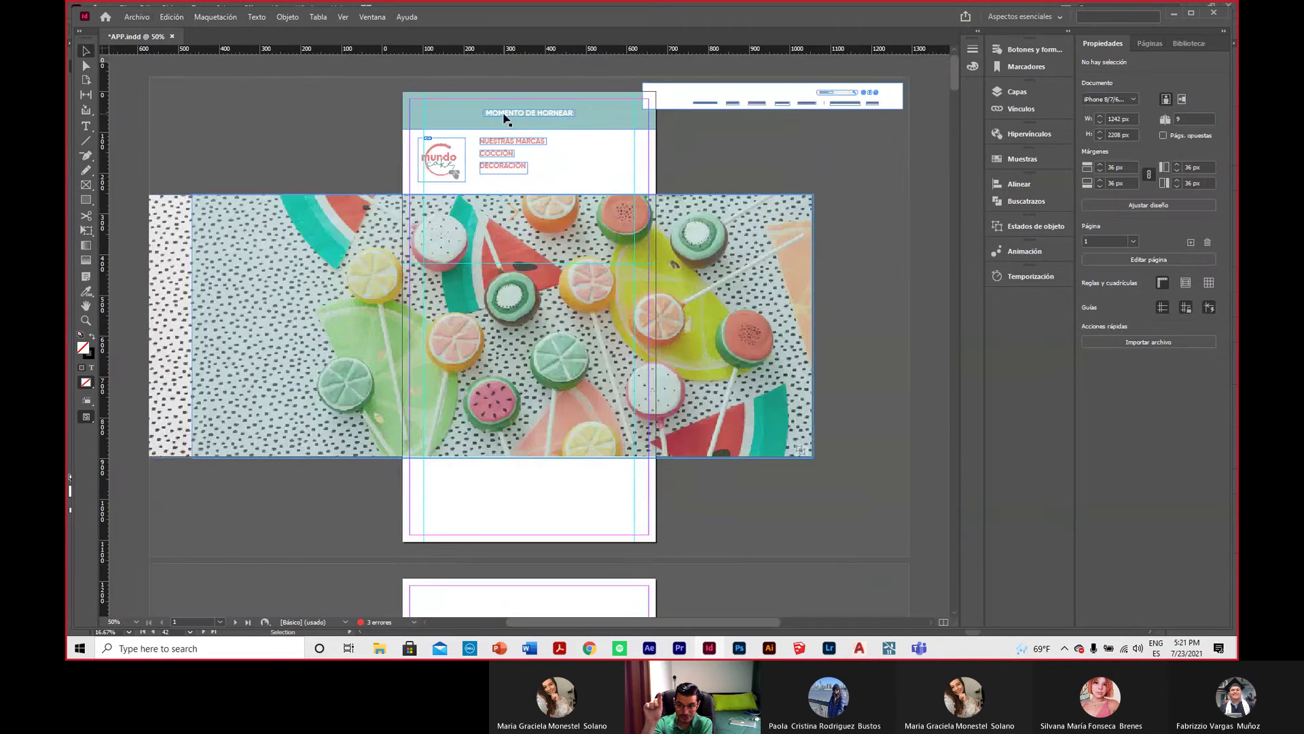
{"action": "scroll", "coordinate": [607, 278], "scroll_direction": "up", "scroll_amount": 1}
{"action": "left_click", "coordinate": [619, 241]}
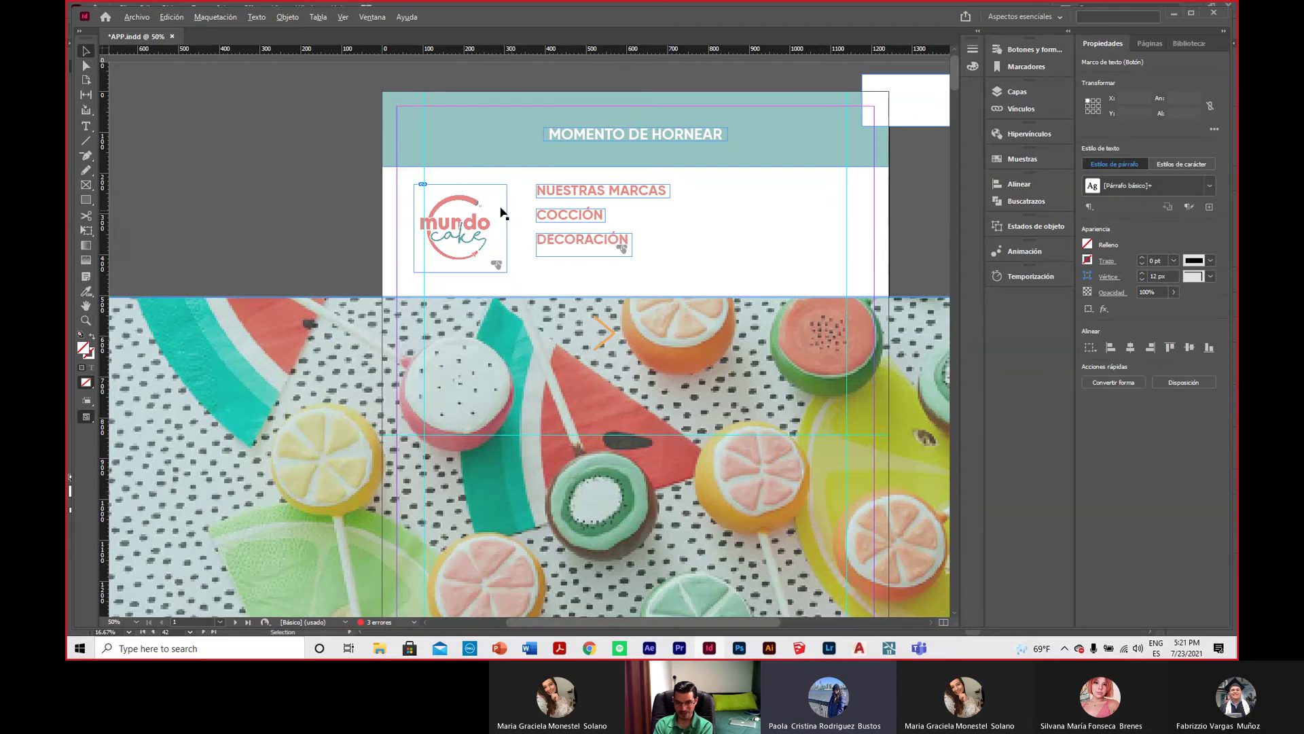
{"action": "scroll", "coordinate": [501, 209], "scroll_direction": "down", "scroll_amount": 1}
{"action": "left_click", "coordinate": [661, 127]}
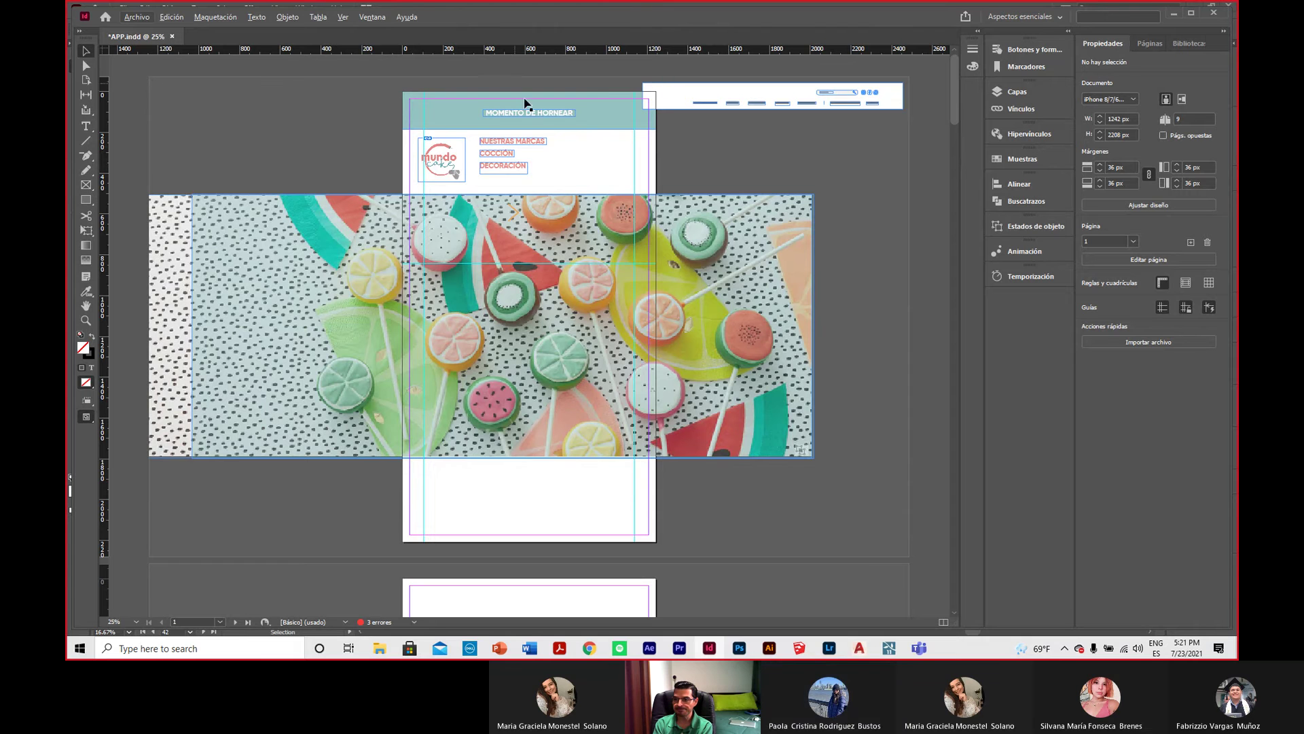
Step: Select the NUESTRAS MARCAS, COCCIÓN and DECORACIÓN links and try enlarging them together to about 432 × 235 px
{"action": "left_click_drag", "start_coordinate": [477, 134], "coordinate": [570, 184]}
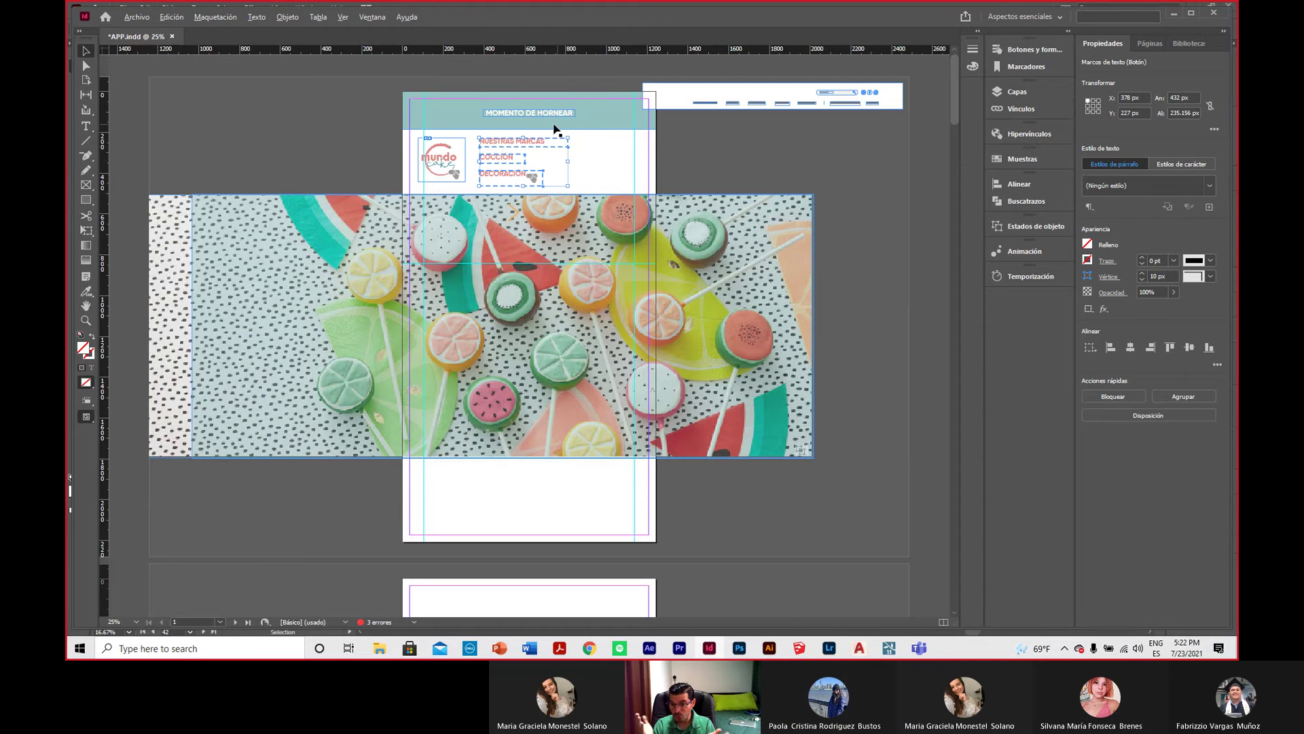
{"action": "key", "text": "ctrl+equal"}
{"action": "key", "text": "ctrl+equal"}
{"action": "left_click", "coordinate": [606, 211]}
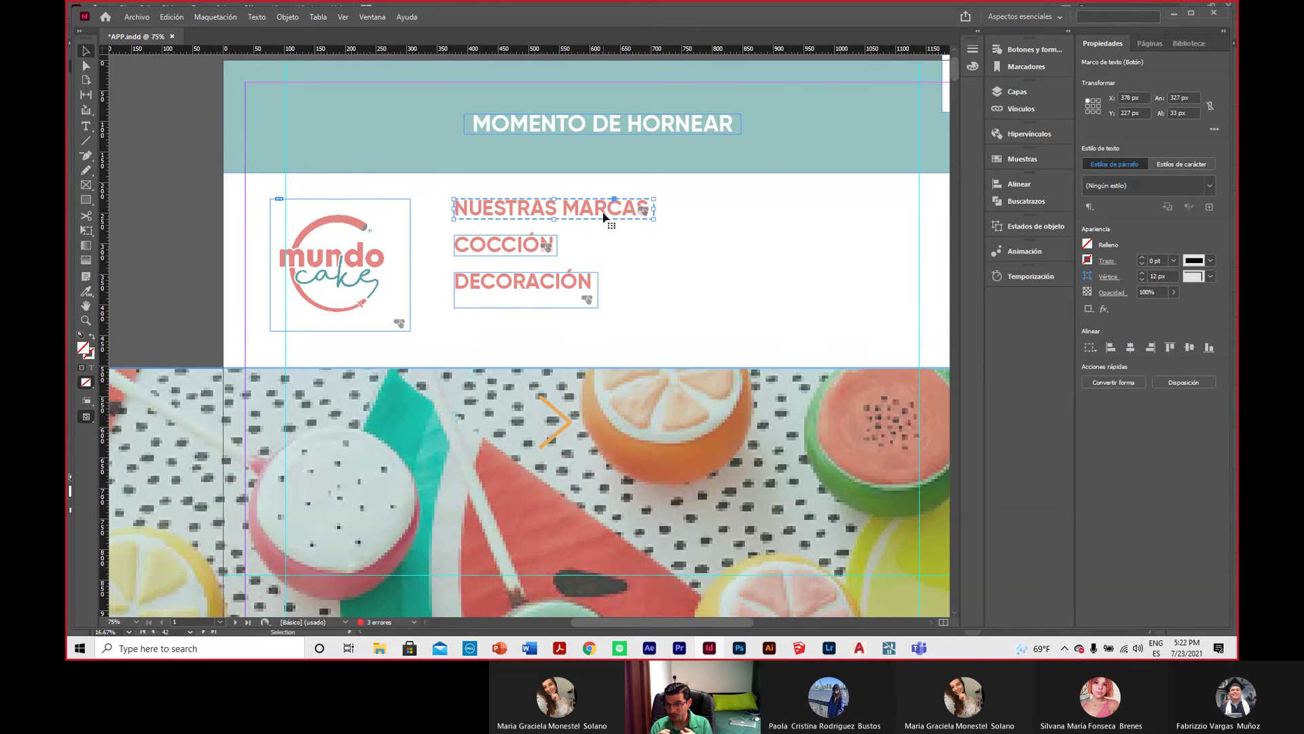
Step: Select the three stacked links together and examine the text and object commands available for them
{"action": "key", "text": "ctrl+minus"}
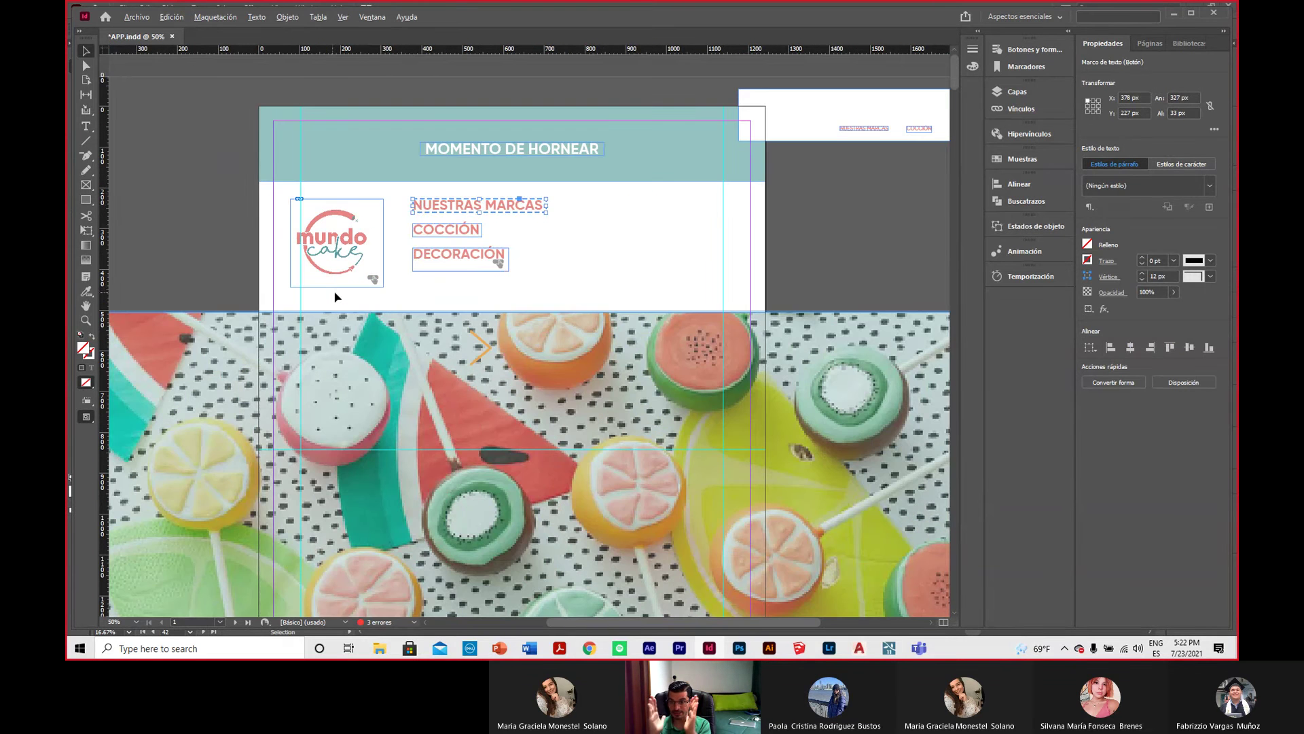
{"action": "left_click", "coordinate": [468, 229], "text": "shift"}
{"action": "left_click", "coordinate": [486, 256], "text": "shift"}
{"action": "key", "text": "ctrl+1"}
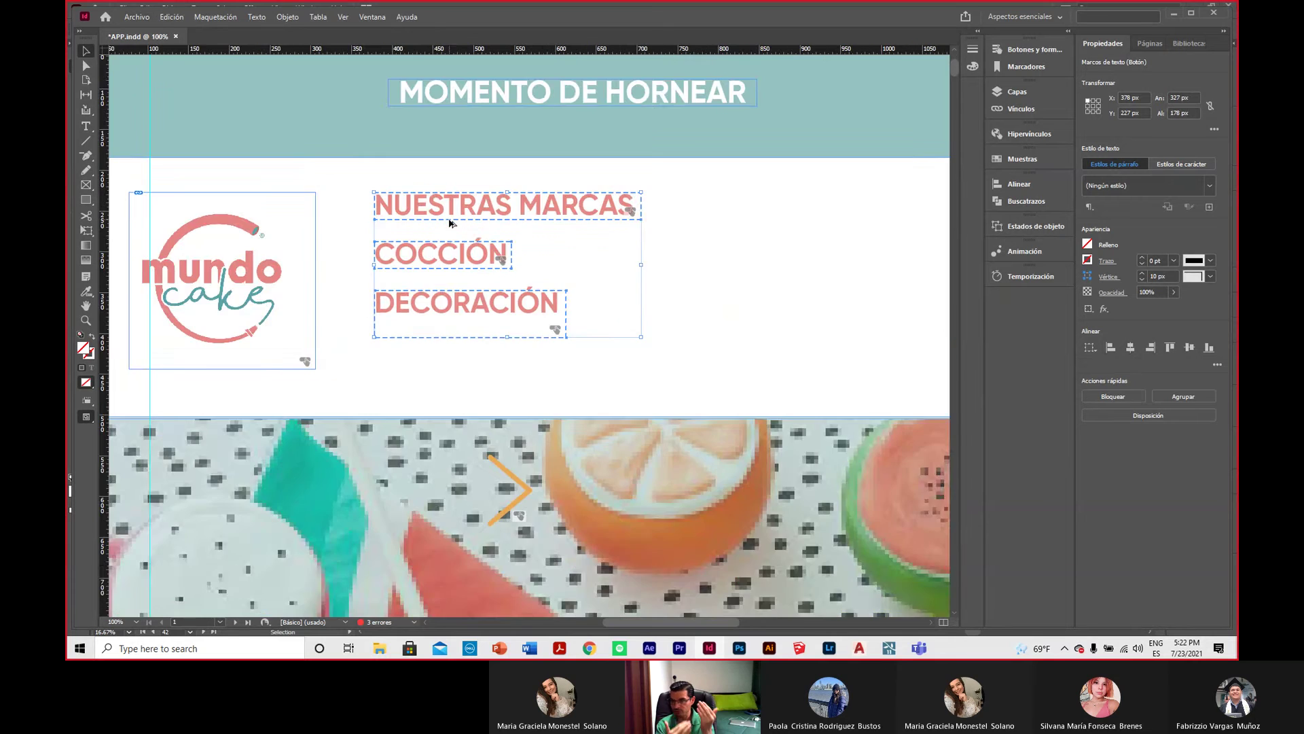
{"action": "key", "text": "ctrl+minus"}
{"action": "left_click", "coordinate": [256, 17]}
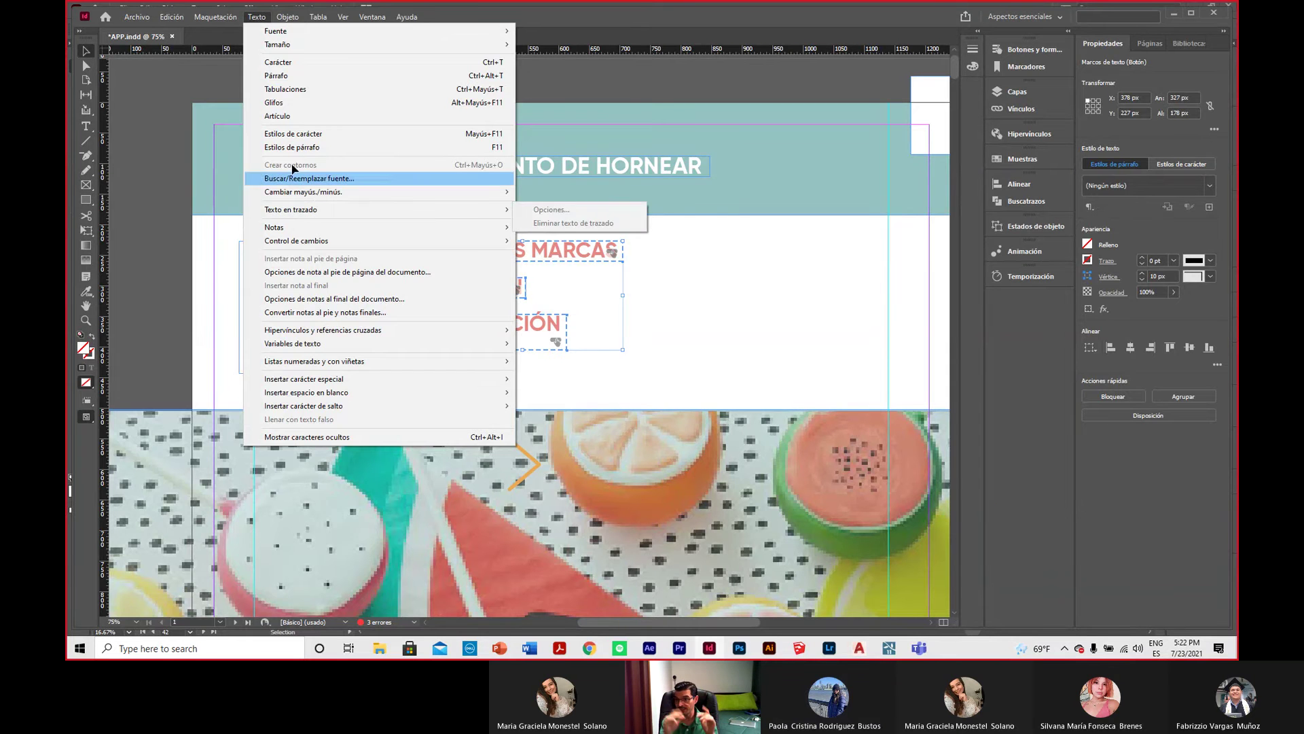
{"action": "mouse_move", "coordinate": [292, 17]}
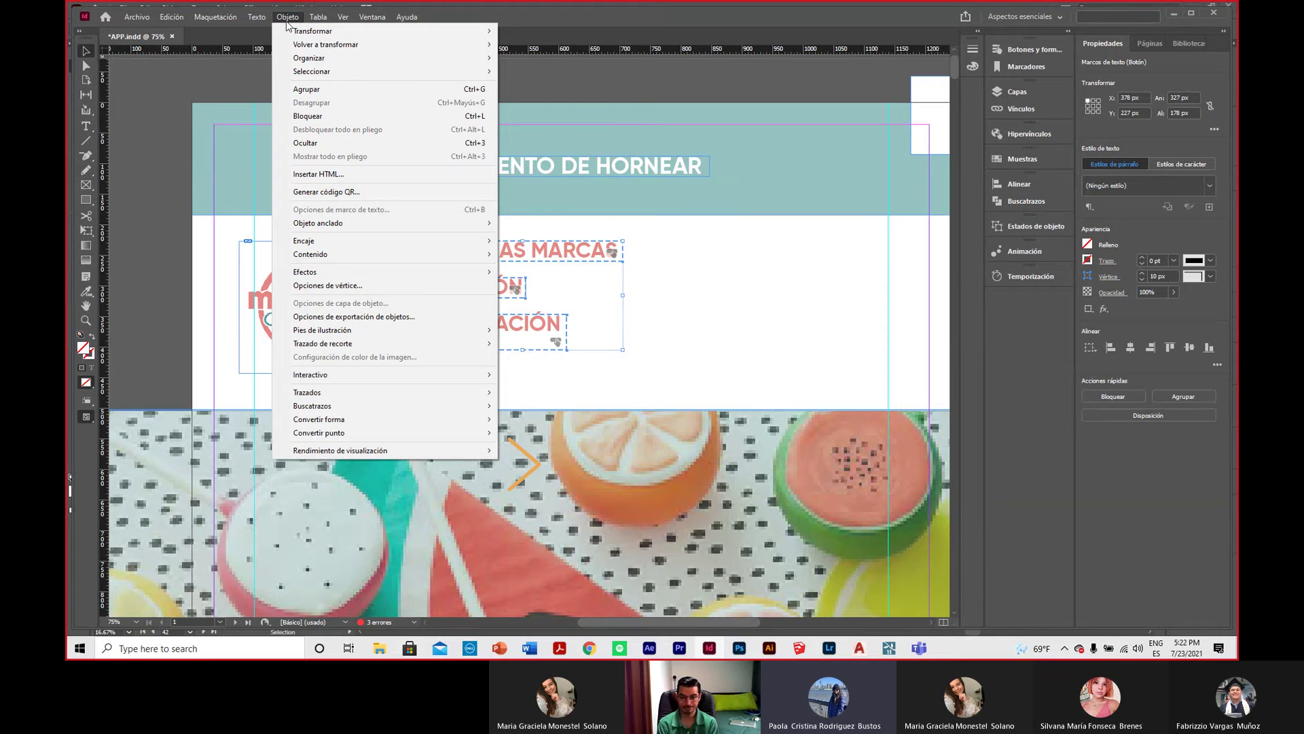
{"action": "left_click", "coordinate": [761, 255]}
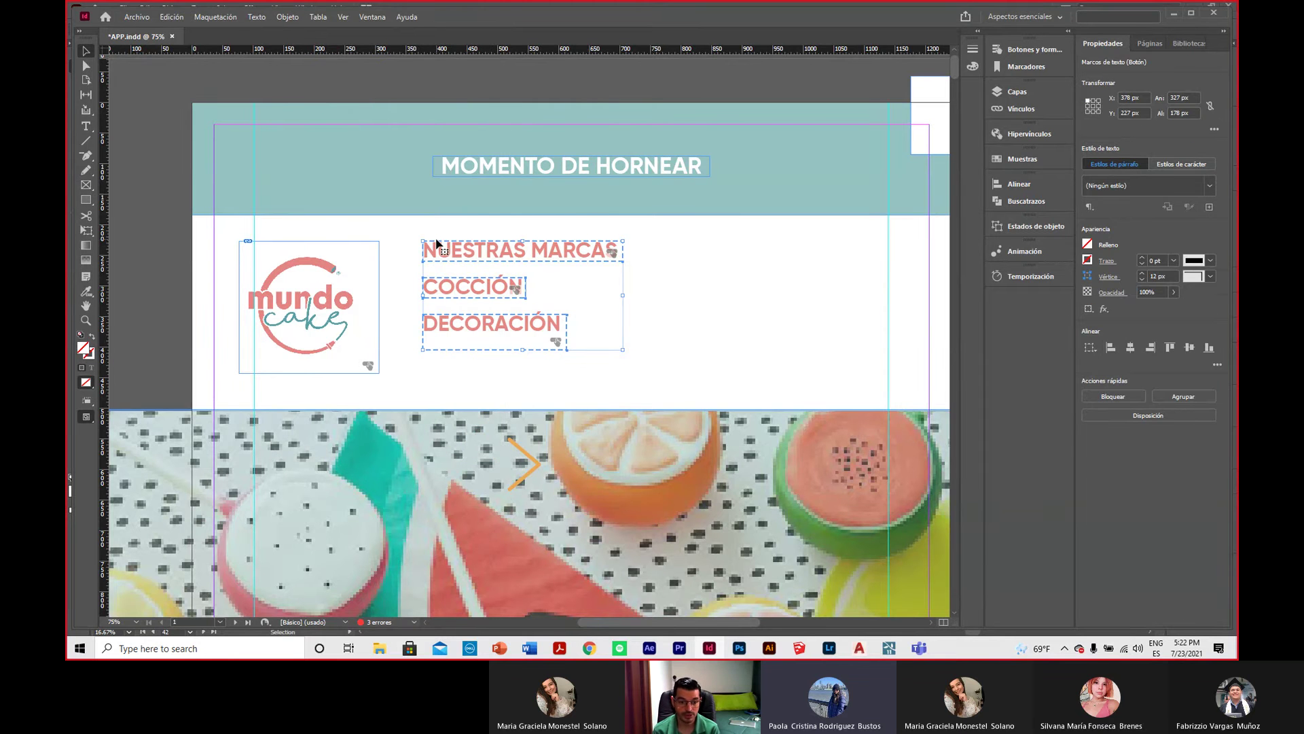
{"action": "left_click", "coordinate": [670, 297]}
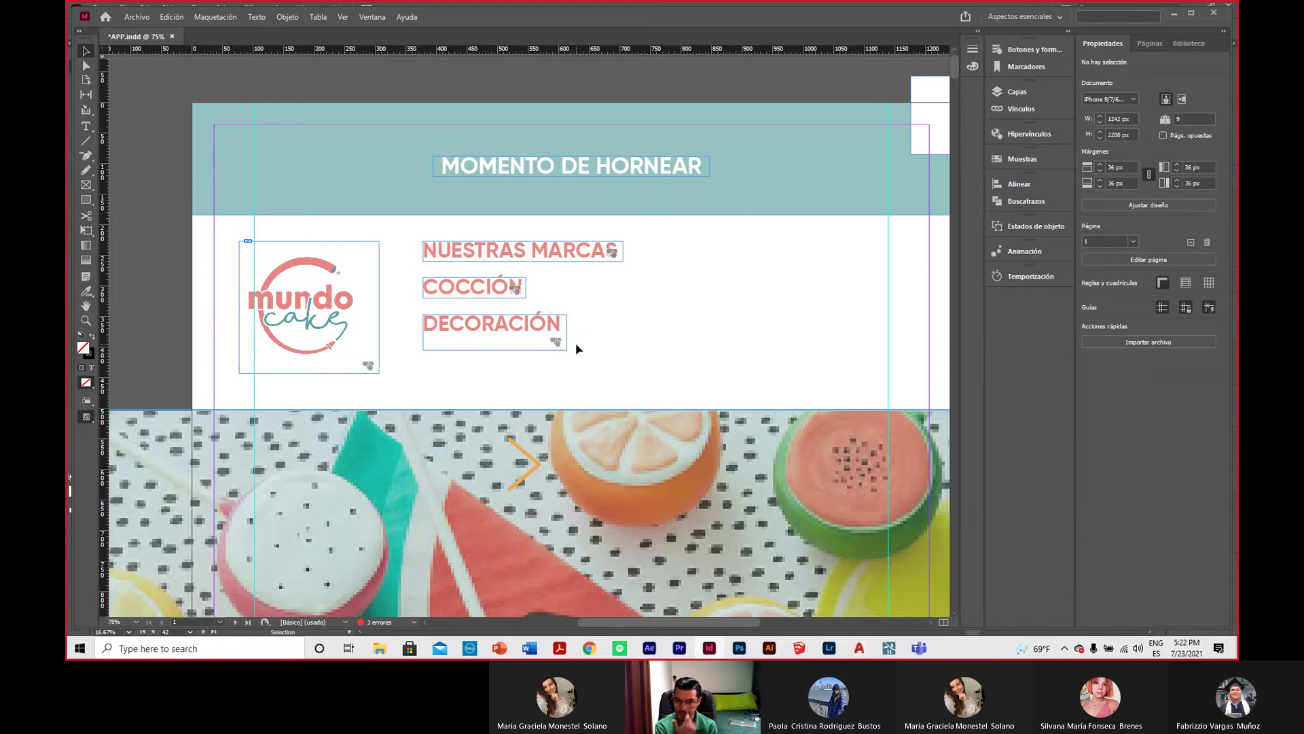
Step: Try enlarging only the frames of the three selected links to about 518 × 282 px, and undo the resize
{"action": "left_click_drag", "start_coordinate": [584, 378], "coordinate": [457, 235]}
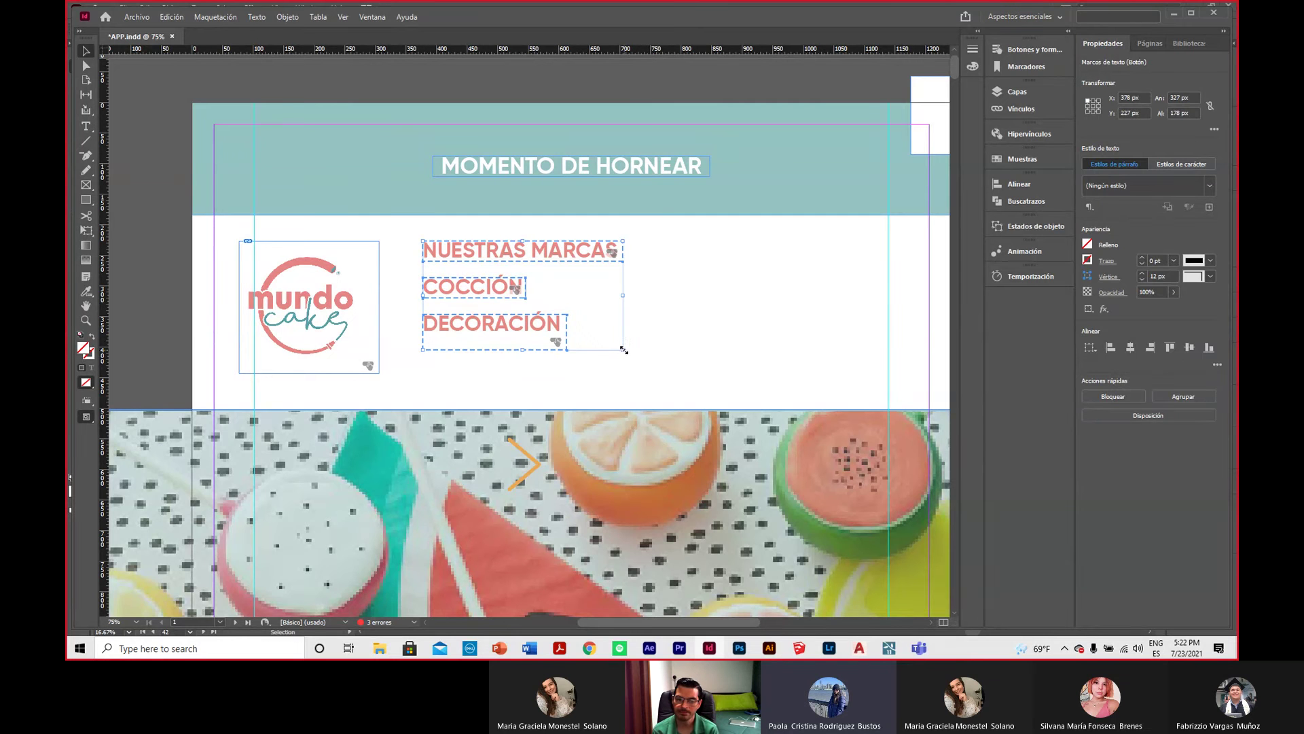
{"action": "left_click_drag", "start_coordinate": [624, 350], "coordinate": [741, 411]}
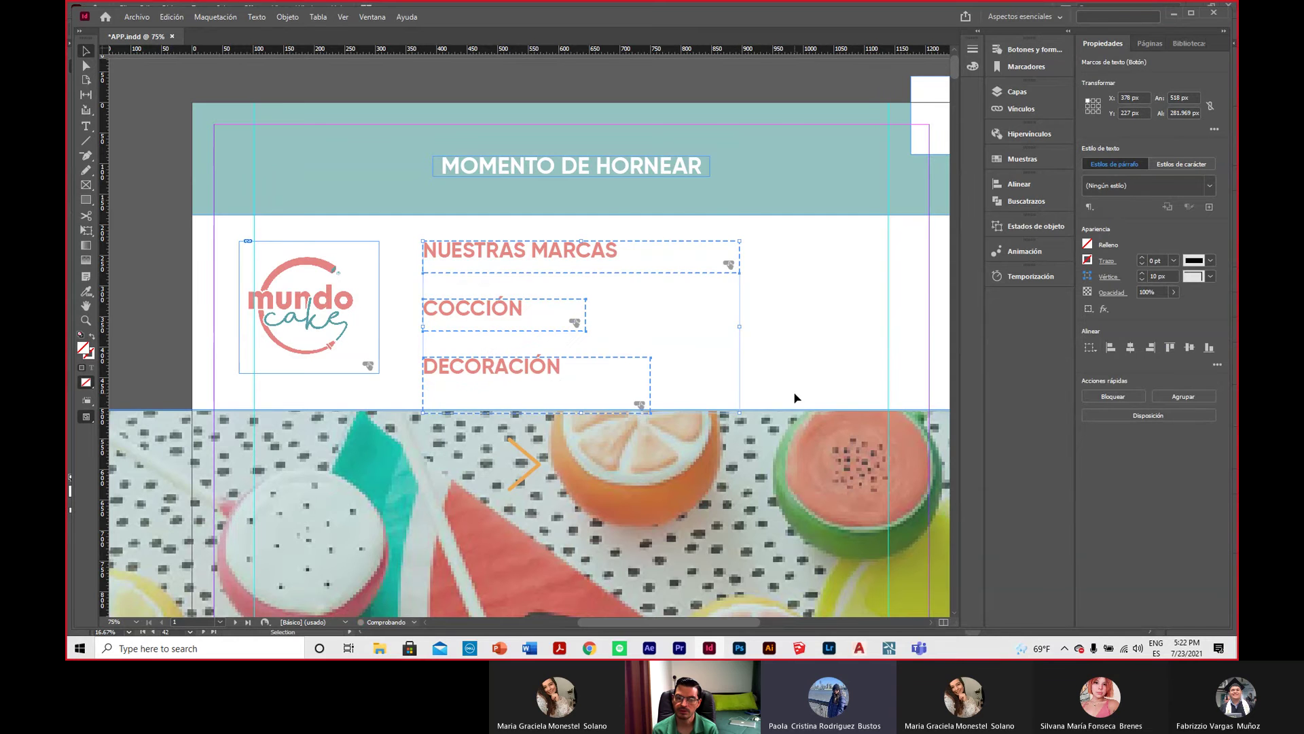
{"action": "key", "text": "ctrl+z"}
{"action": "key", "text": "ctrl+minus"}
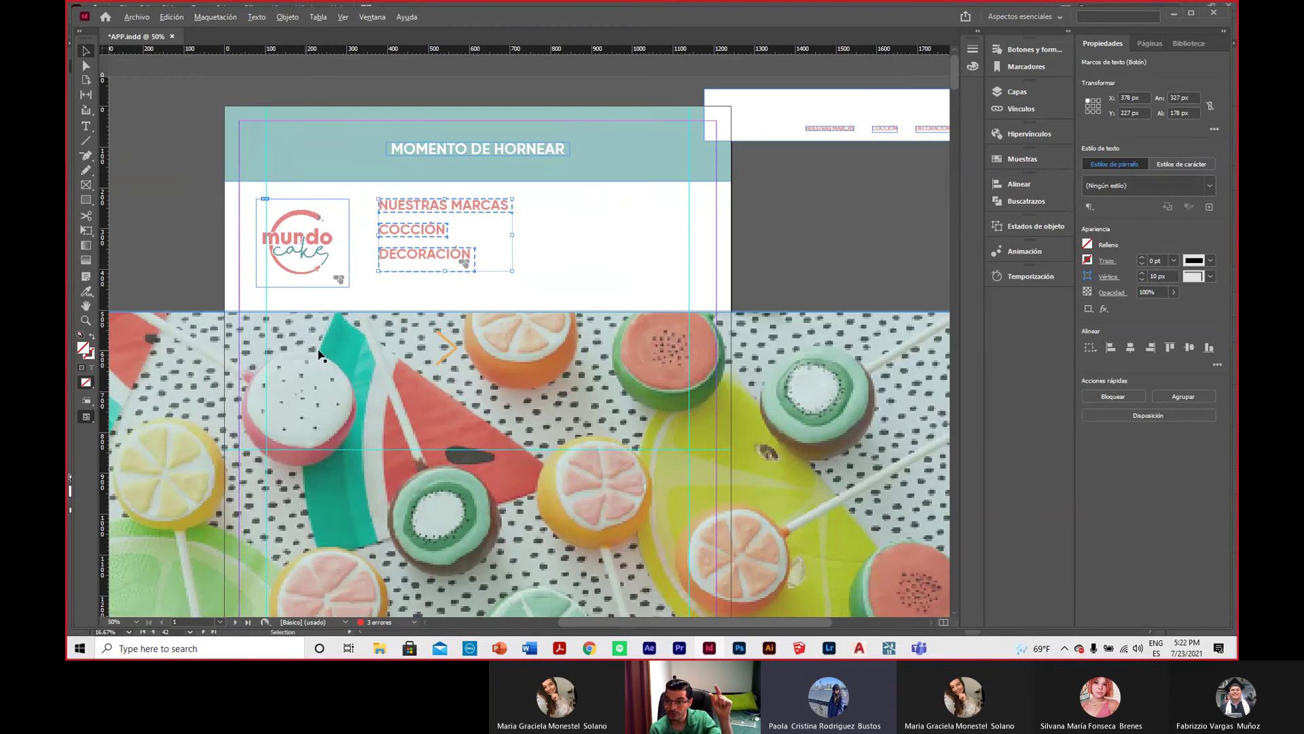
Step: Try scaling the three links' frames and text together to about 484 × 263 px, and undo the scaling
{"action": "key", "text": "ctrl+equal"}
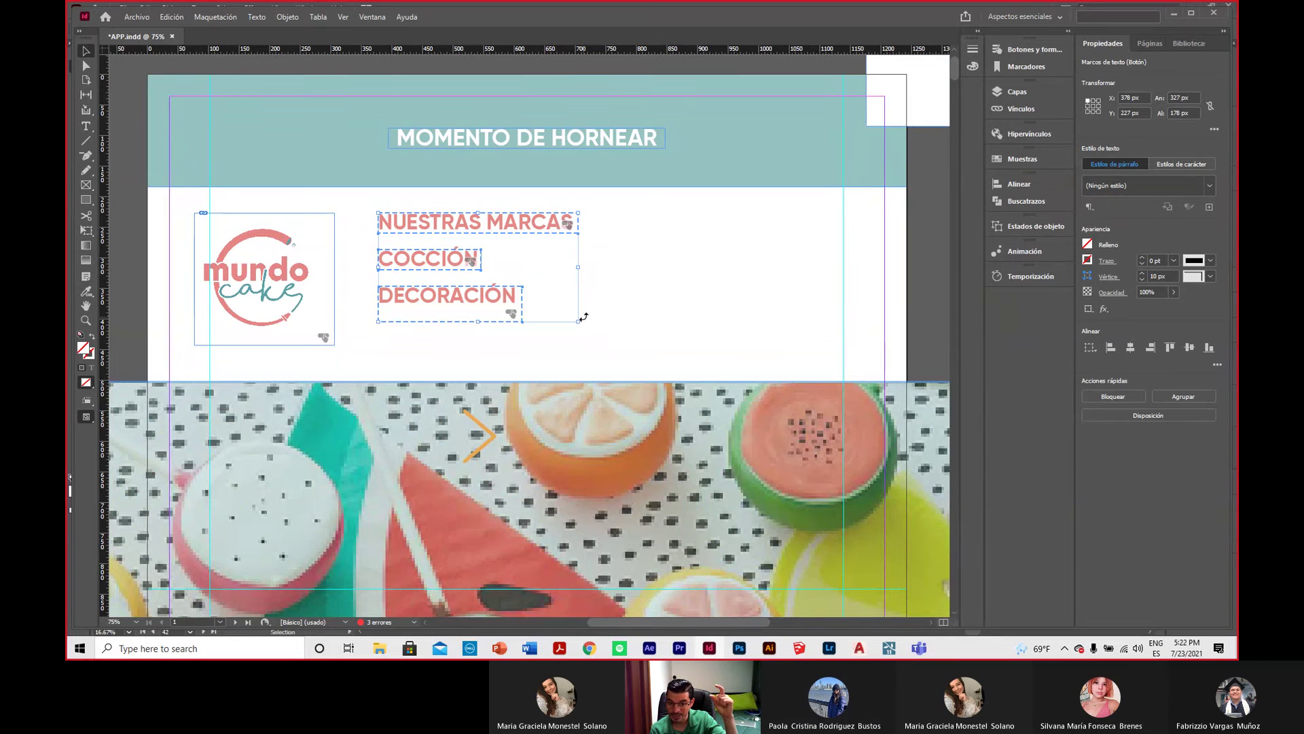
{"action": "left_click_drag", "start_coordinate": [578, 321], "coordinate": [650, 369]}
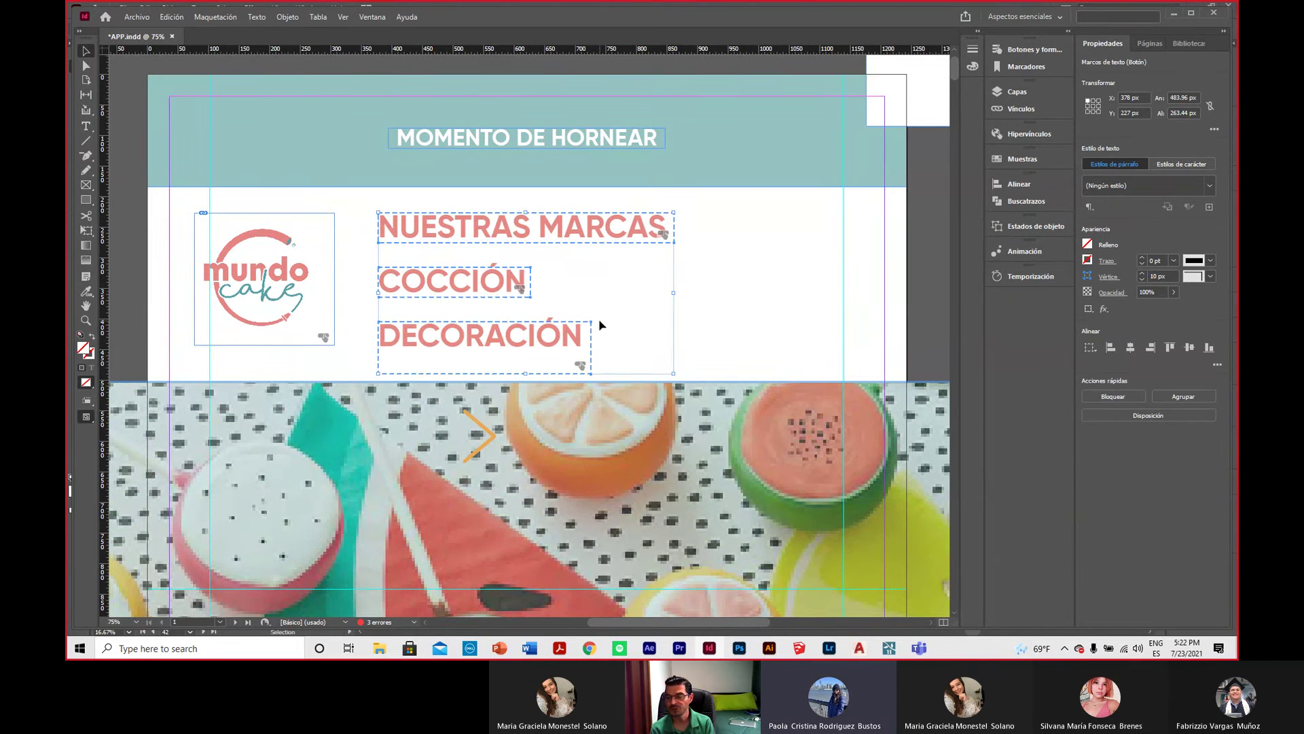
{"action": "key", "text": "ctrl+z"}
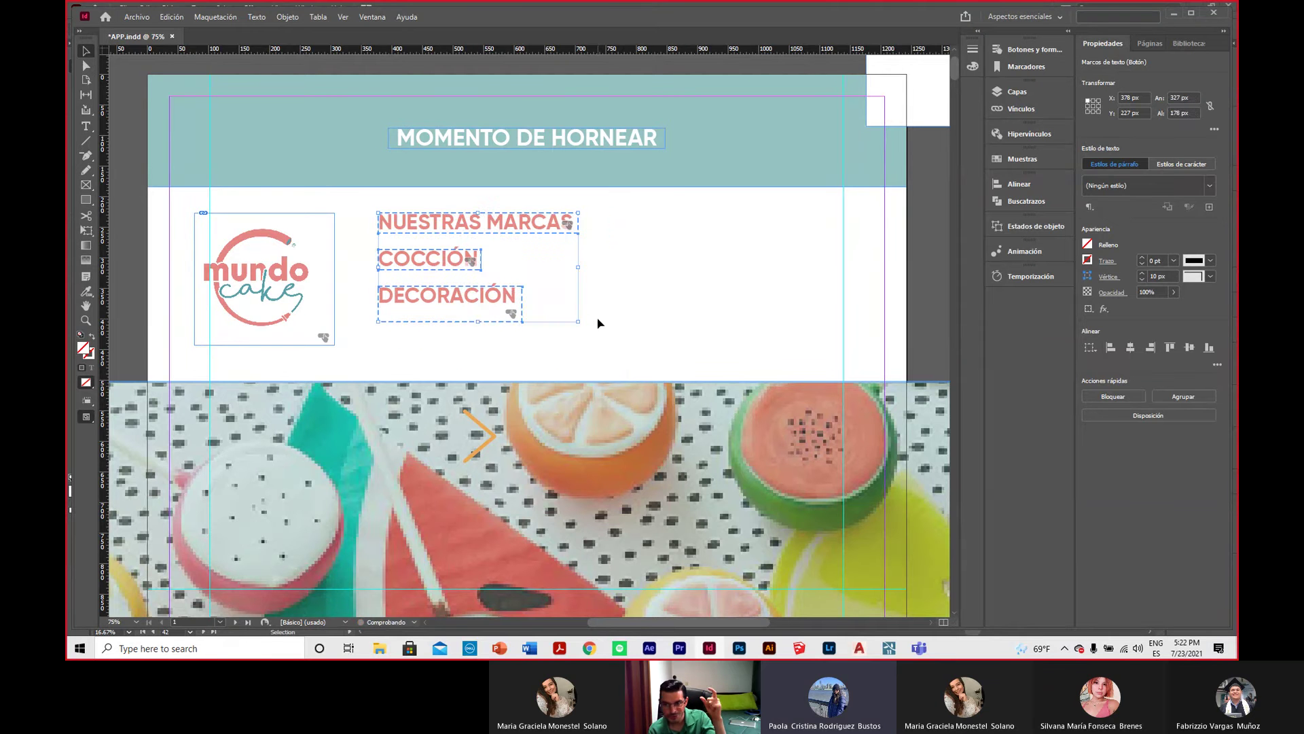
{"action": "key", "text": "ctrl+minus"}
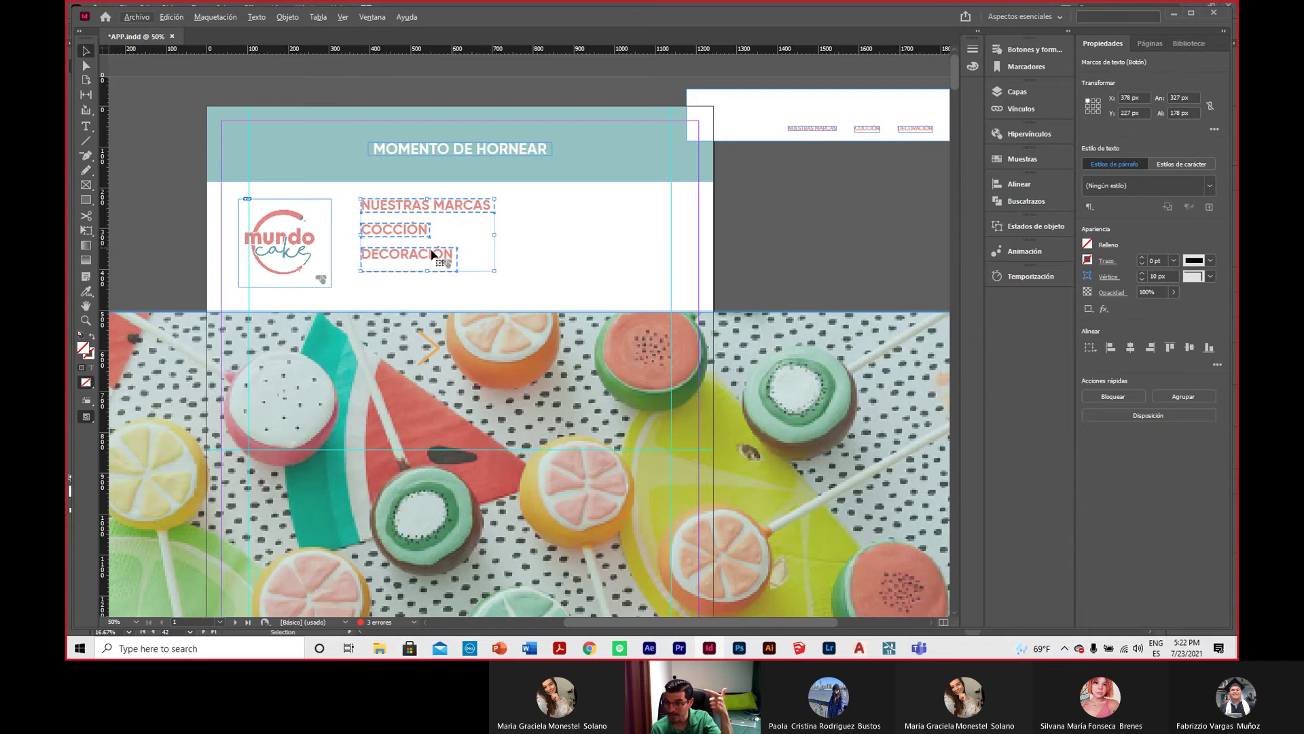
Step: Delete the three stacked links and place a copy of the web header's full link row beside the mundo cake logo
{"action": "left_click_drag", "start_coordinate": [537, 296], "coordinate": [375, 204]}
{"action": "key", "text": "Delete"}
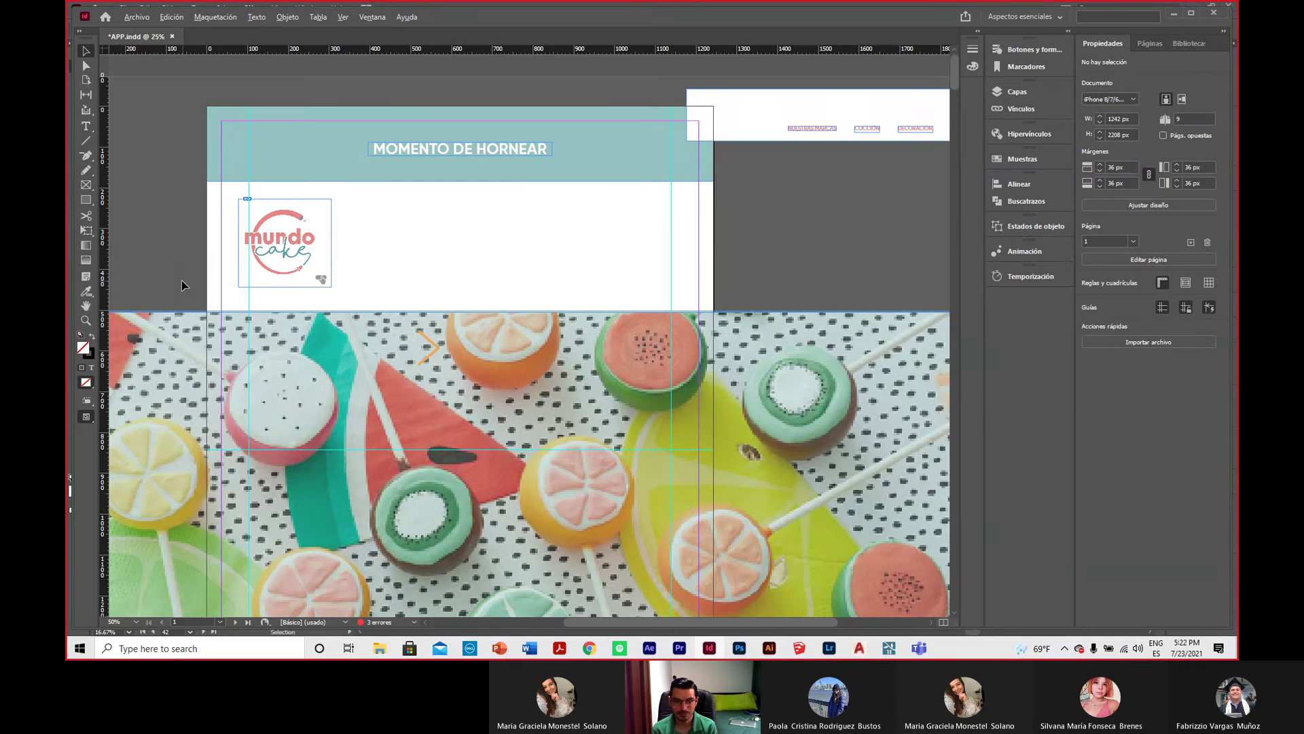
{"action": "key", "text": "ctrl+minus"}
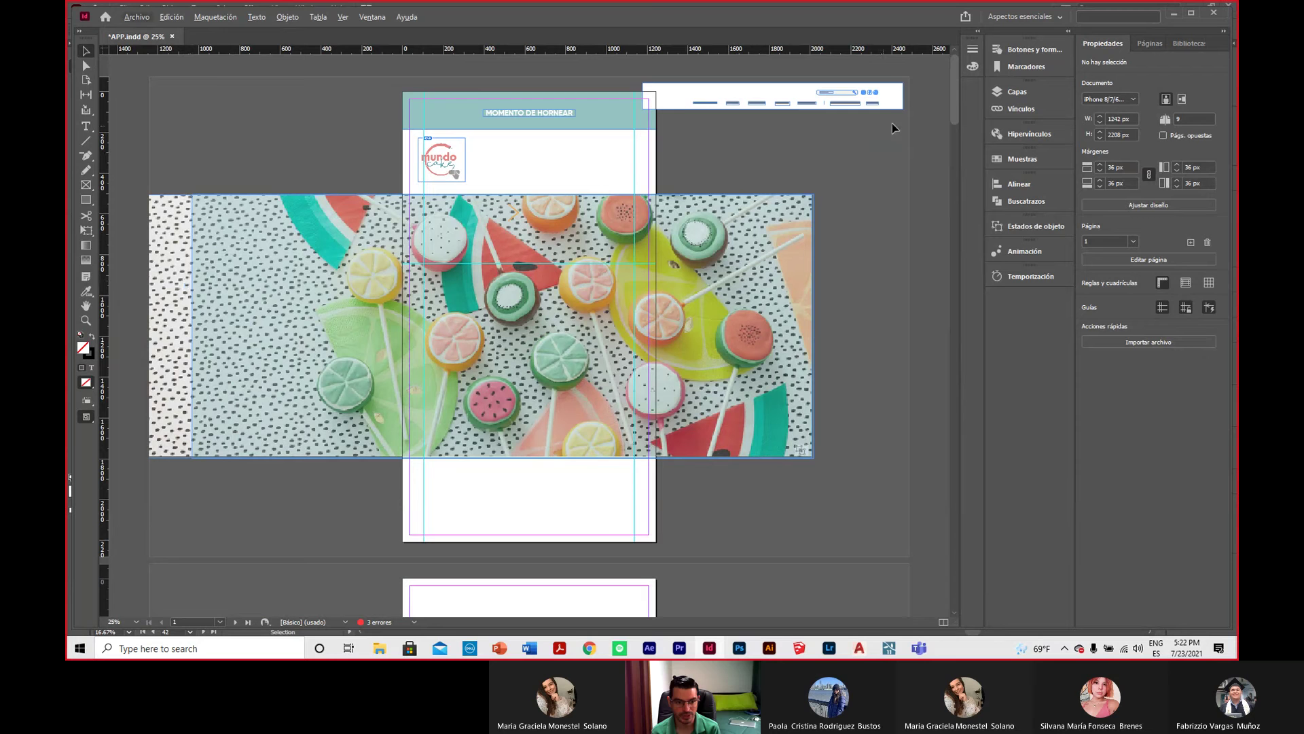
{"action": "left_click", "coordinate": [688, 104]}
{"action": "left_click_drag", "start_coordinate": [711, 105], "coordinate": [841, 208]}
{"action": "key", "text": "ctrl+plus"}
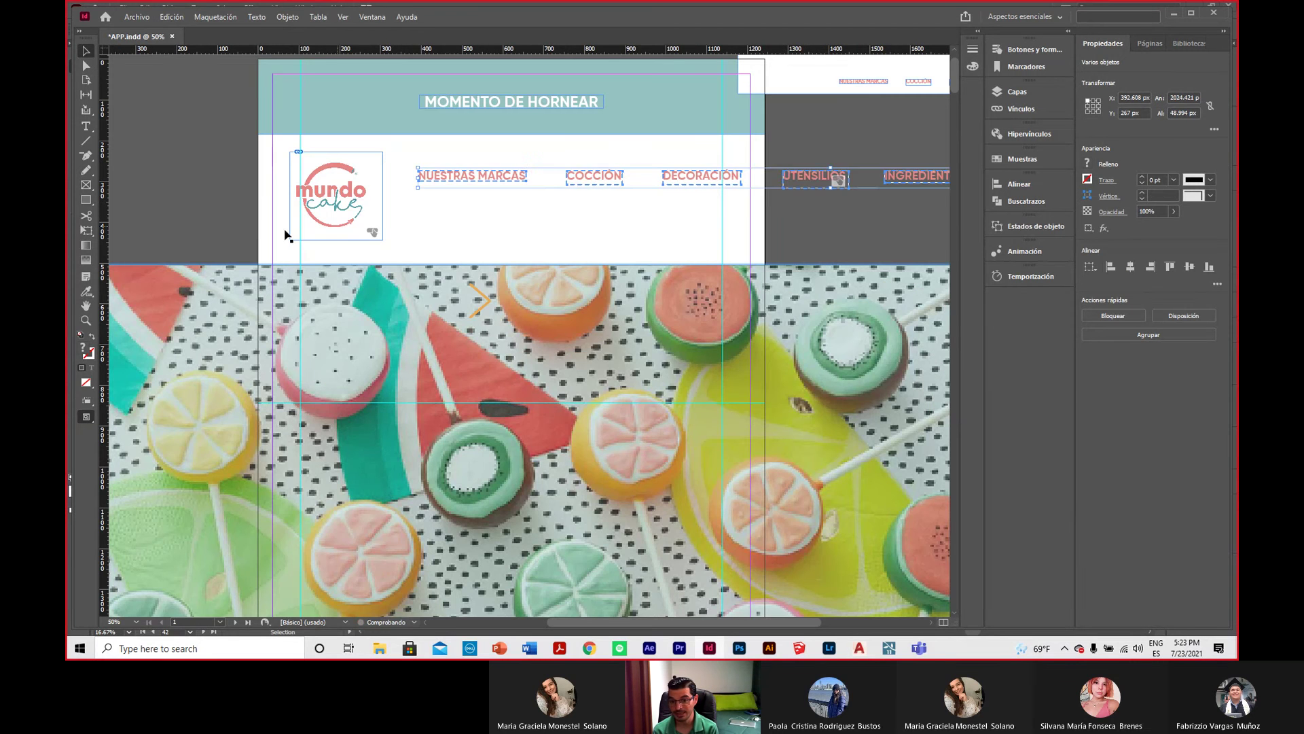
Step: Scale the copied link row and its text together to about 3543 × 86 px
{"action": "key", "text": "ctrl+minus"}
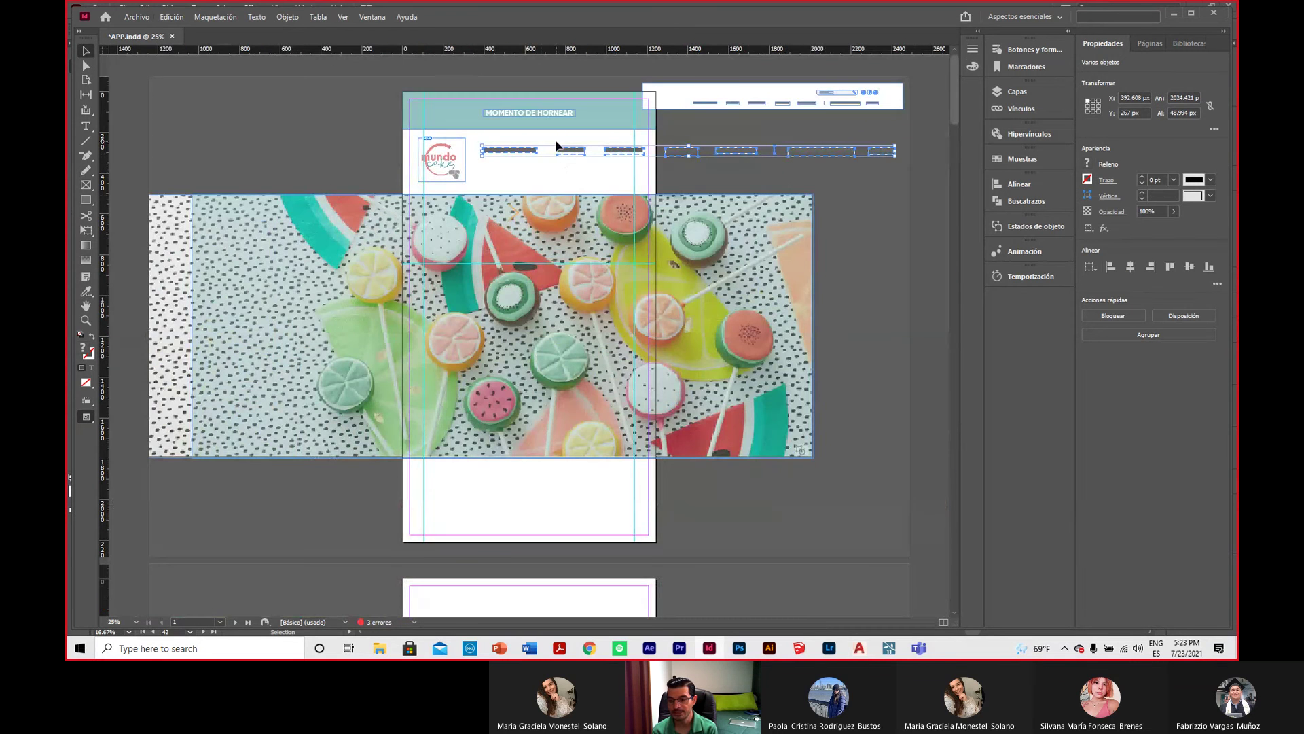
{"action": "key", "text": "ctrl+minus"}
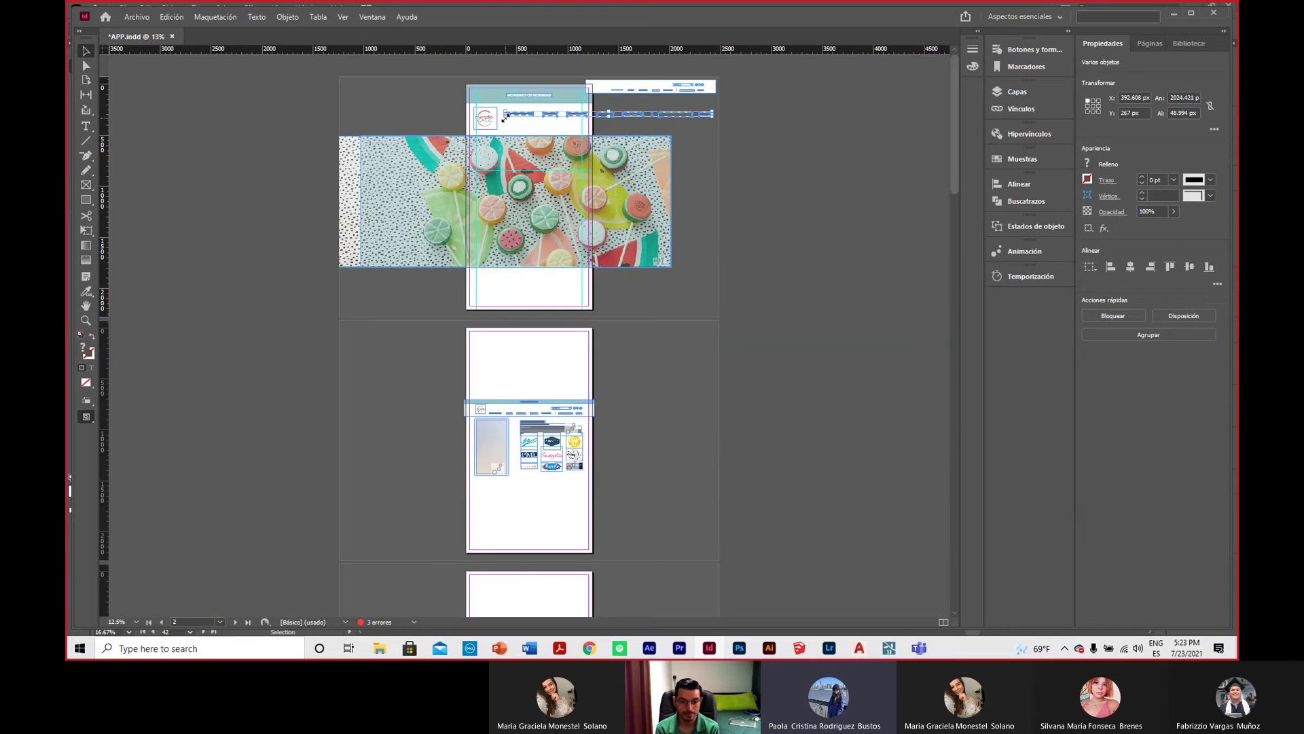
{"action": "left_click_drag", "start_coordinate": [506, 118], "coordinate": [350, 139]}
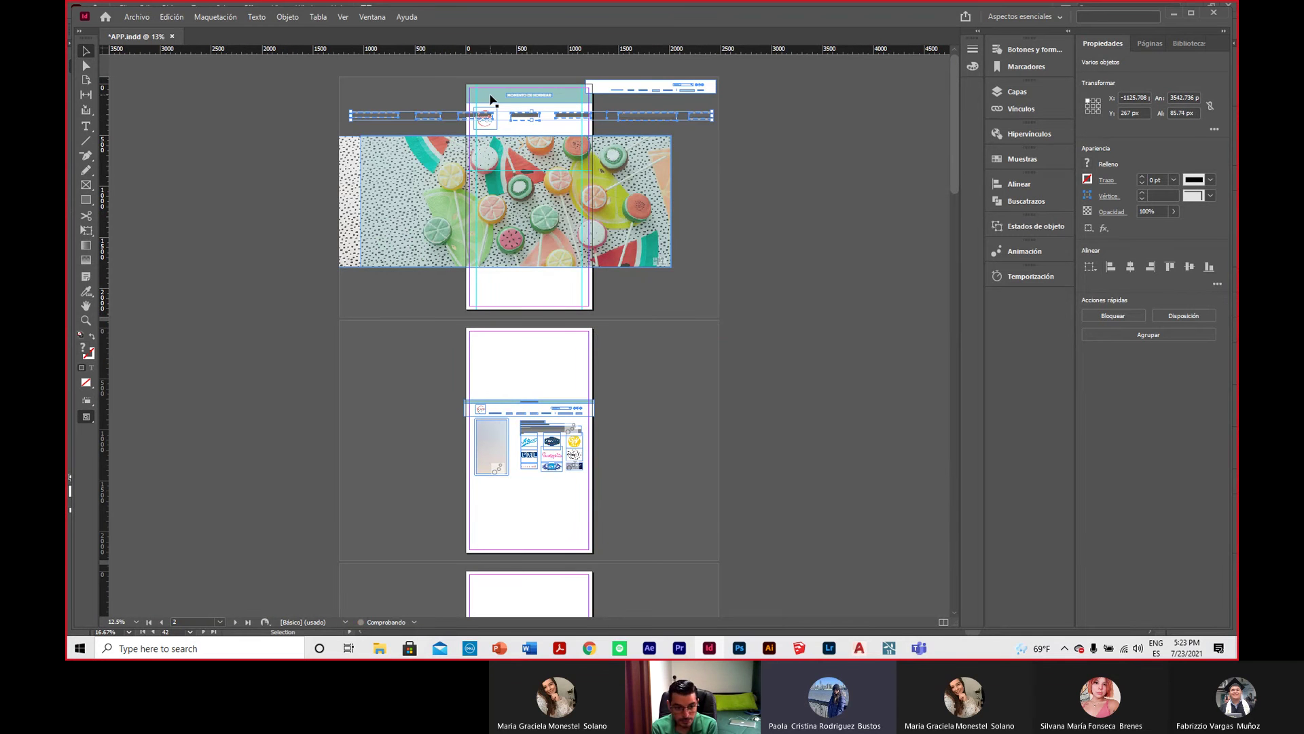
{"action": "key", "text": "ctrl+equal"}
{"action": "scroll", "coordinate": [553, 210], "scroll_direction": "up", "scroll_amount": 5}
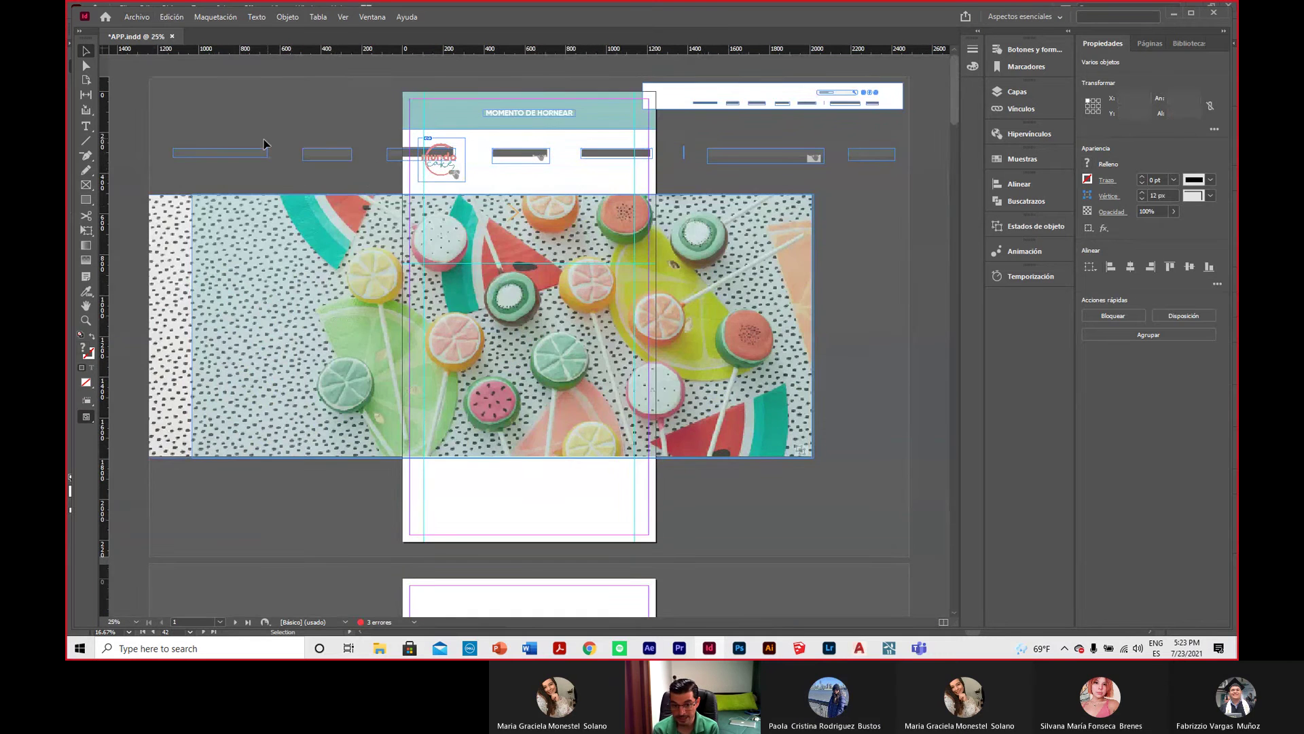
Step: Move the enlarged NUESTRAS MARCAS link onto the page's white header area, just above the photo
{"action": "left_click", "coordinate": [554, 191]}
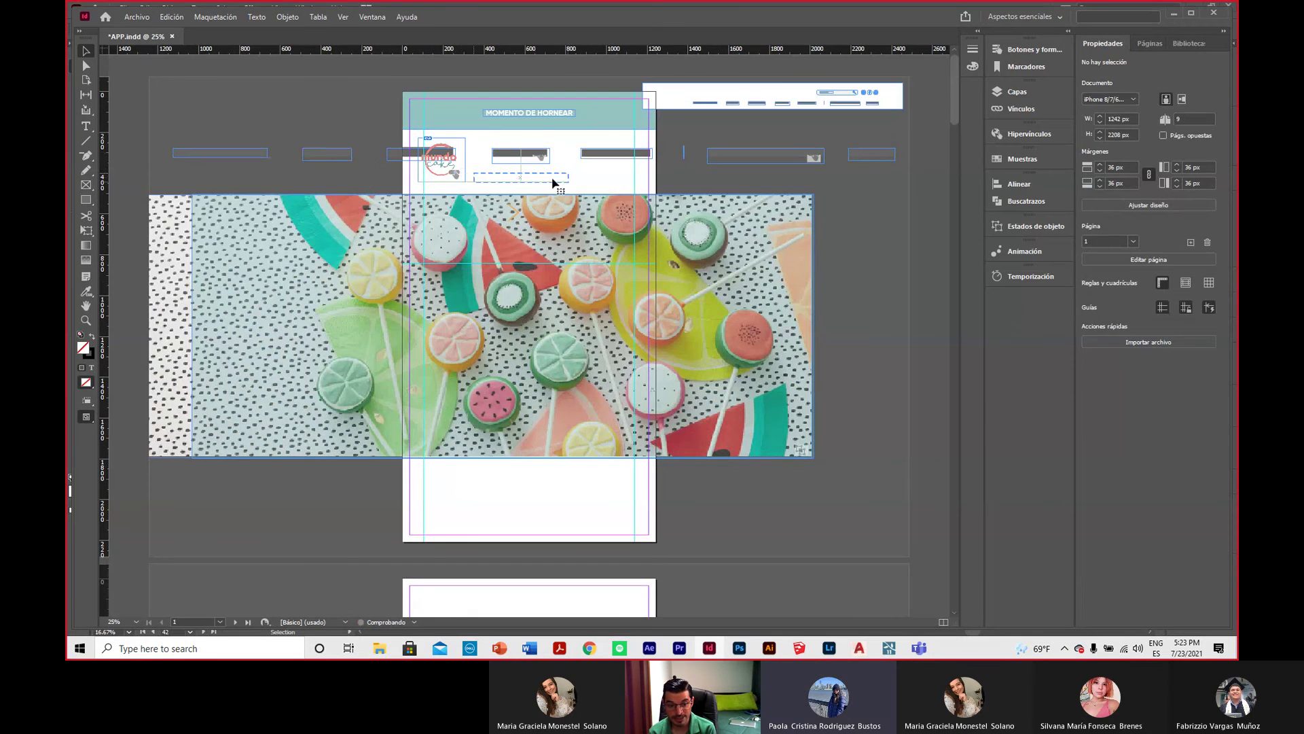
{"action": "left_click", "coordinate": [553, 180]}
{"action": "key", "text": "ctrl+equal"}
{"action": "key", "text": "ctrl+equal"}
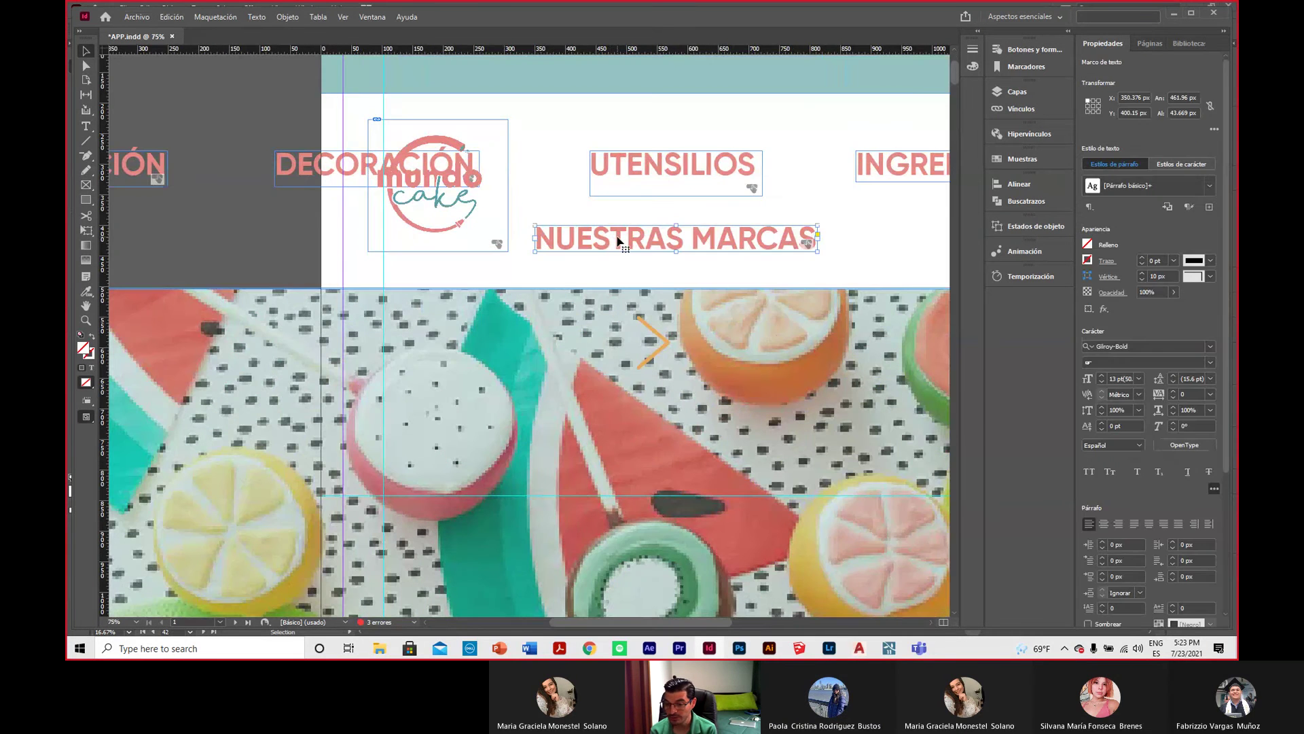
Step: Select part of the NUESTRAS MARCAS text and examine its font size
{"action": "double_click", "coordinate": [621, 242]}
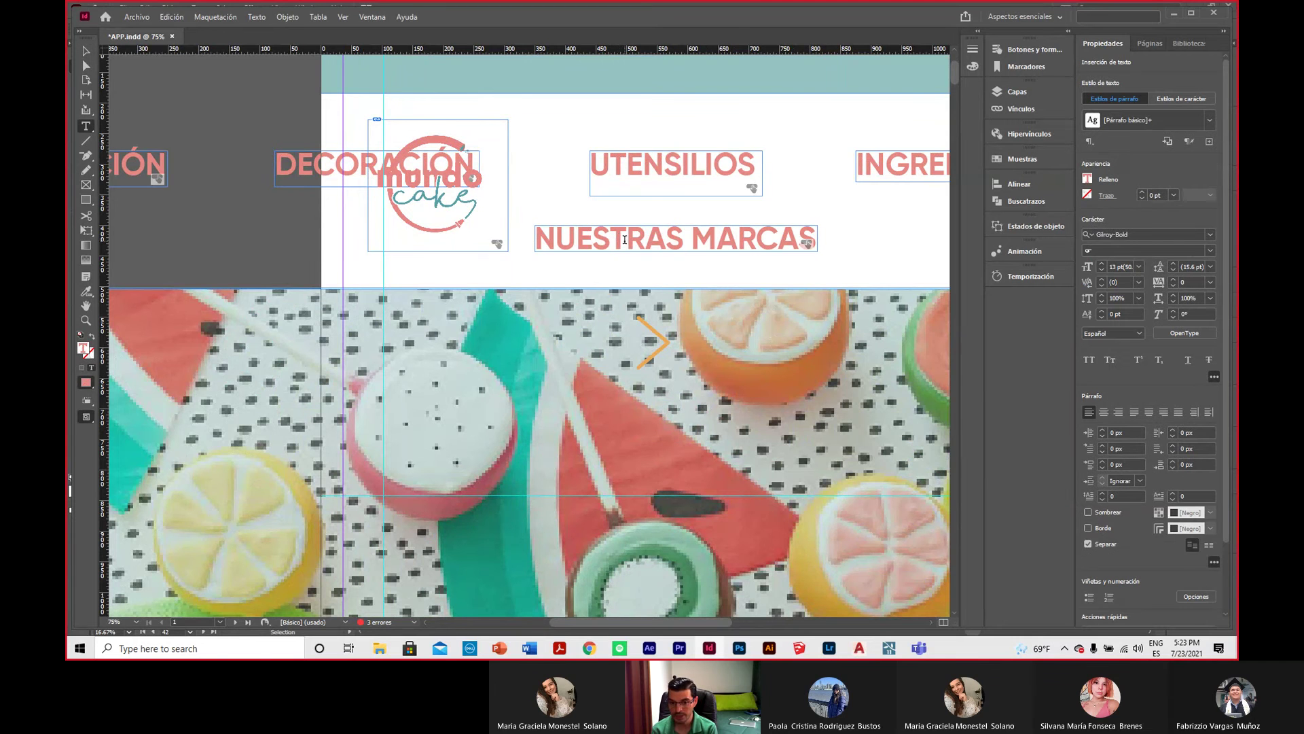
{"action": "left_click_drag", "start_coordinate": [738, 239], "coordinate": [593, 239]}
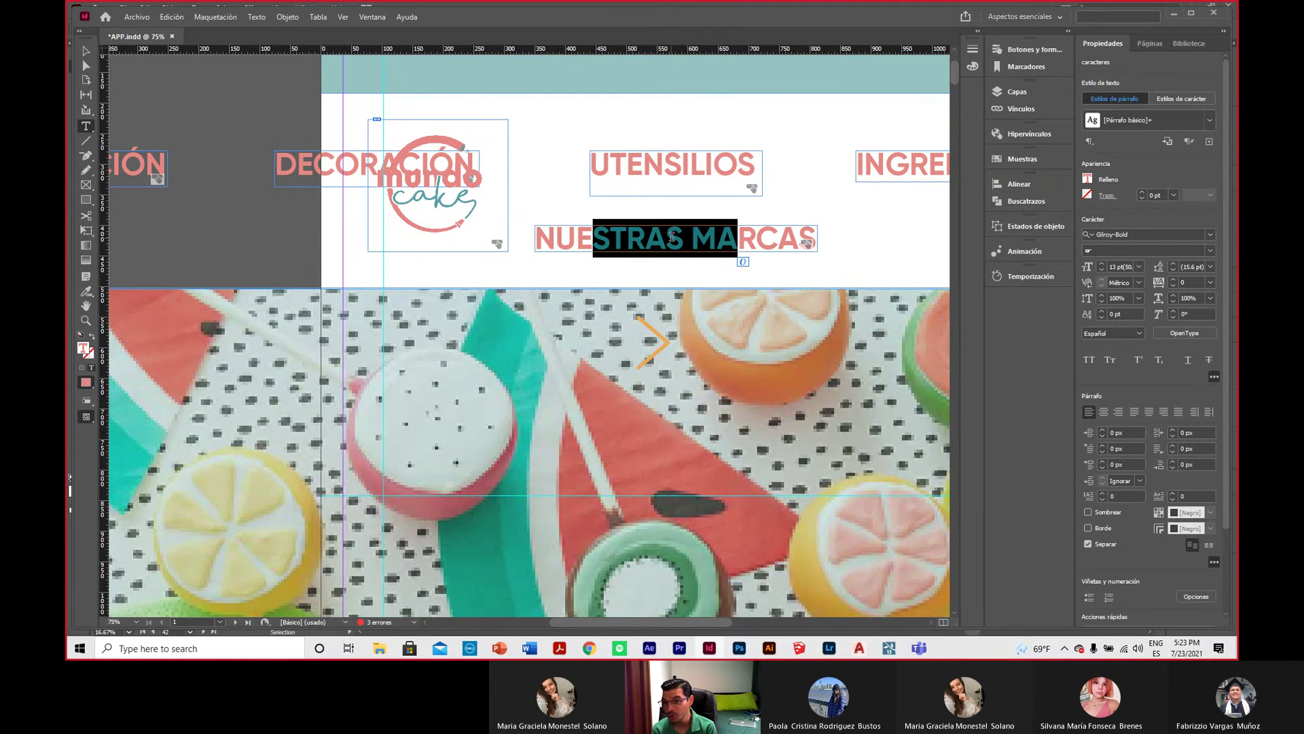
{"action": "double_click", "coordinate": [1123, 267]}
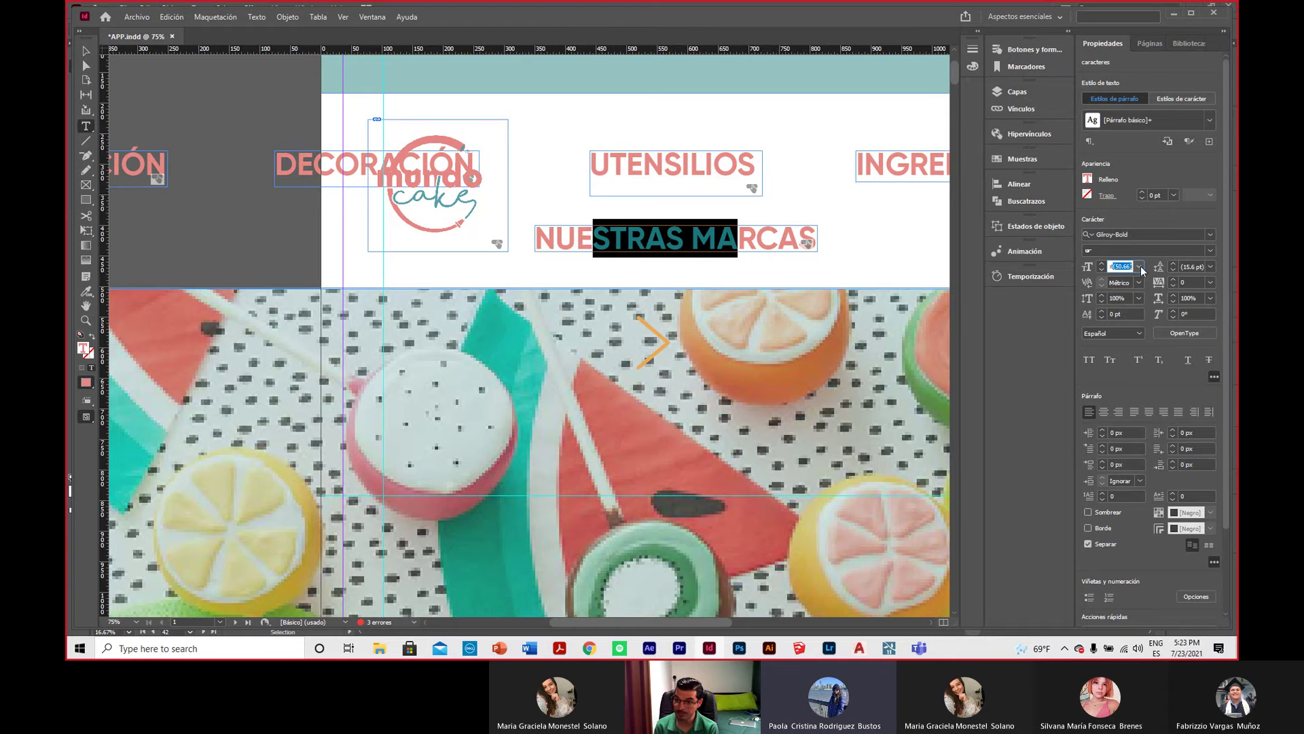
{"action": "left_click", "coordinate": [86, 50]}
{"action": "left_click", "coordinate": [564, 155]}
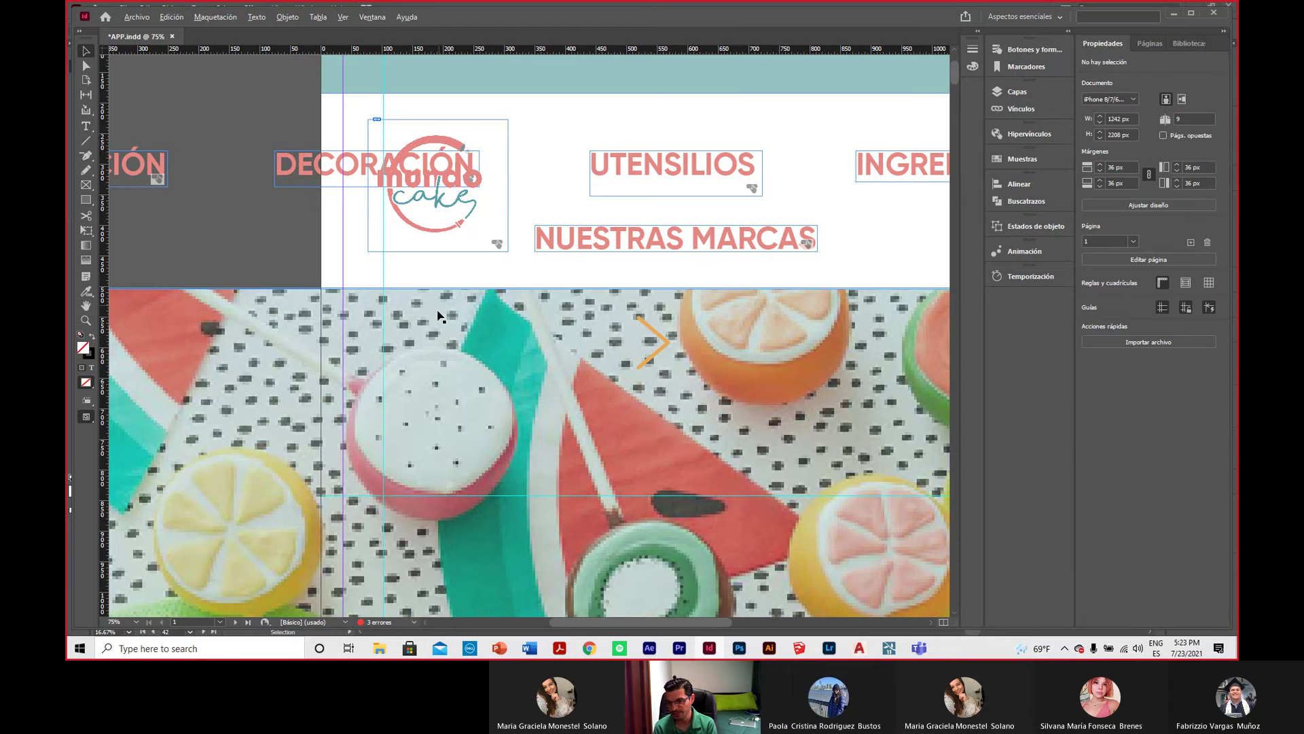
Step: Stack the NUESTRAS MARCAS and COCCIÓN links beside the logo, and move UTENSILIOS down below them
{"action": "scroll", "coordinate": [438, 316], "scroll_direction": "down", "scroll_amount": 2}
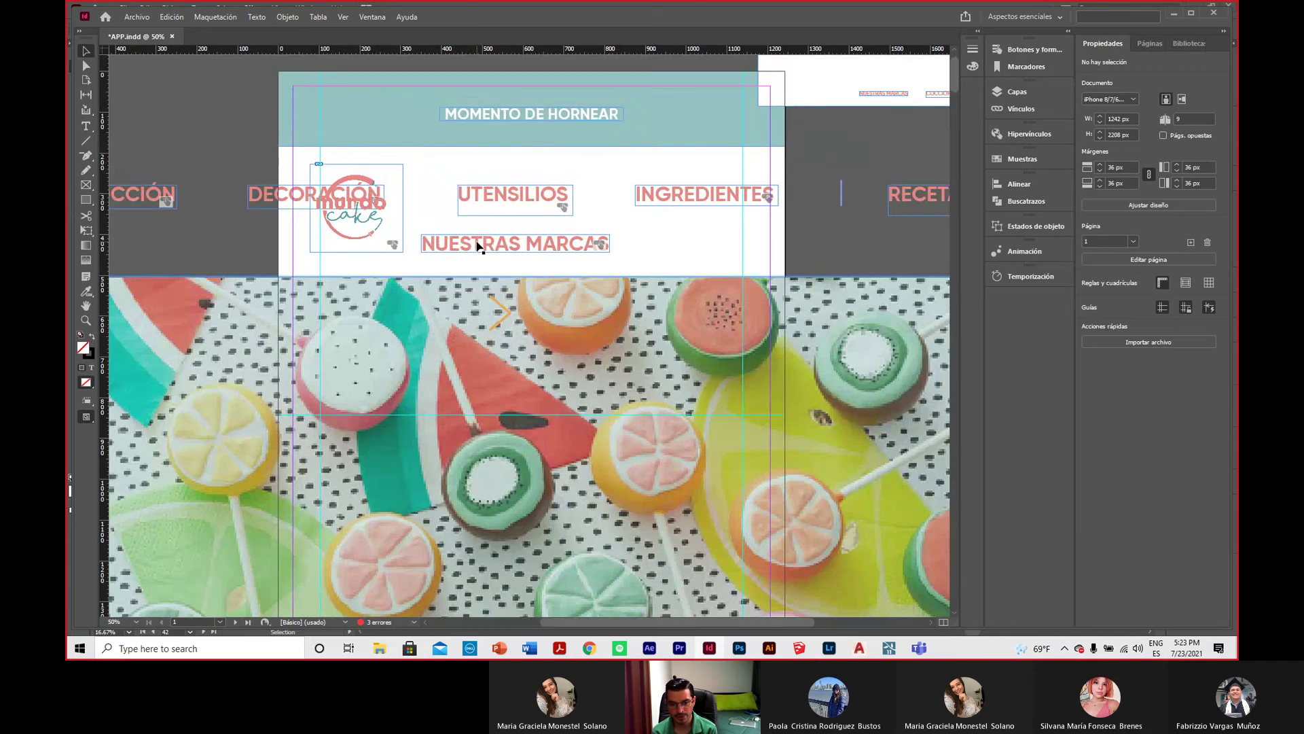
{"action": "left_click_drag", "start_coordinate": [477, 246], "coordinate": [481, 183]}
{"action": "left_click", "coordinate": [466, 218]}
{"action": "left_click_drag", "start_coordinate": [381, 243], "coordinate": [612, 245]}
{"action": "left_click_drag", "start_coordinate": [445, 245], "coordinate": [458, 207]}
{"action": "key", "text": "ctrl+minus"}
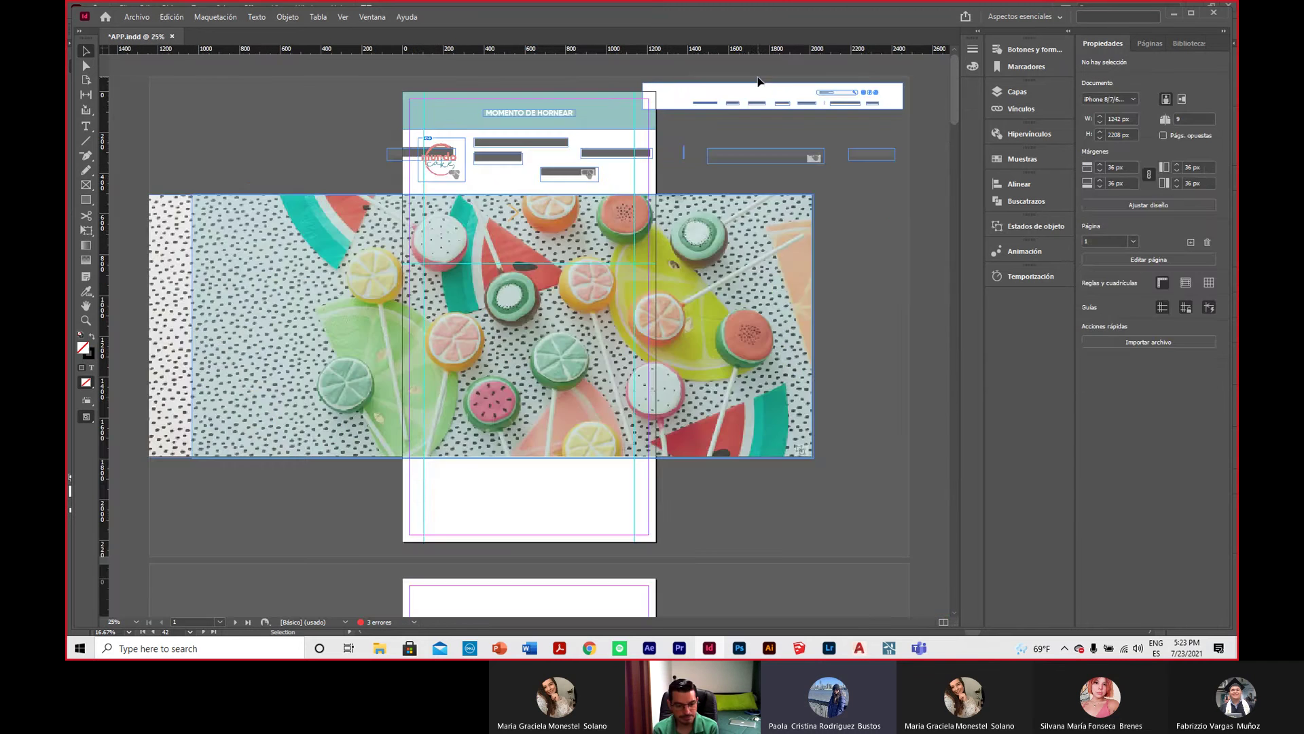
{"action": "key", "text": "ctrl+equal"}
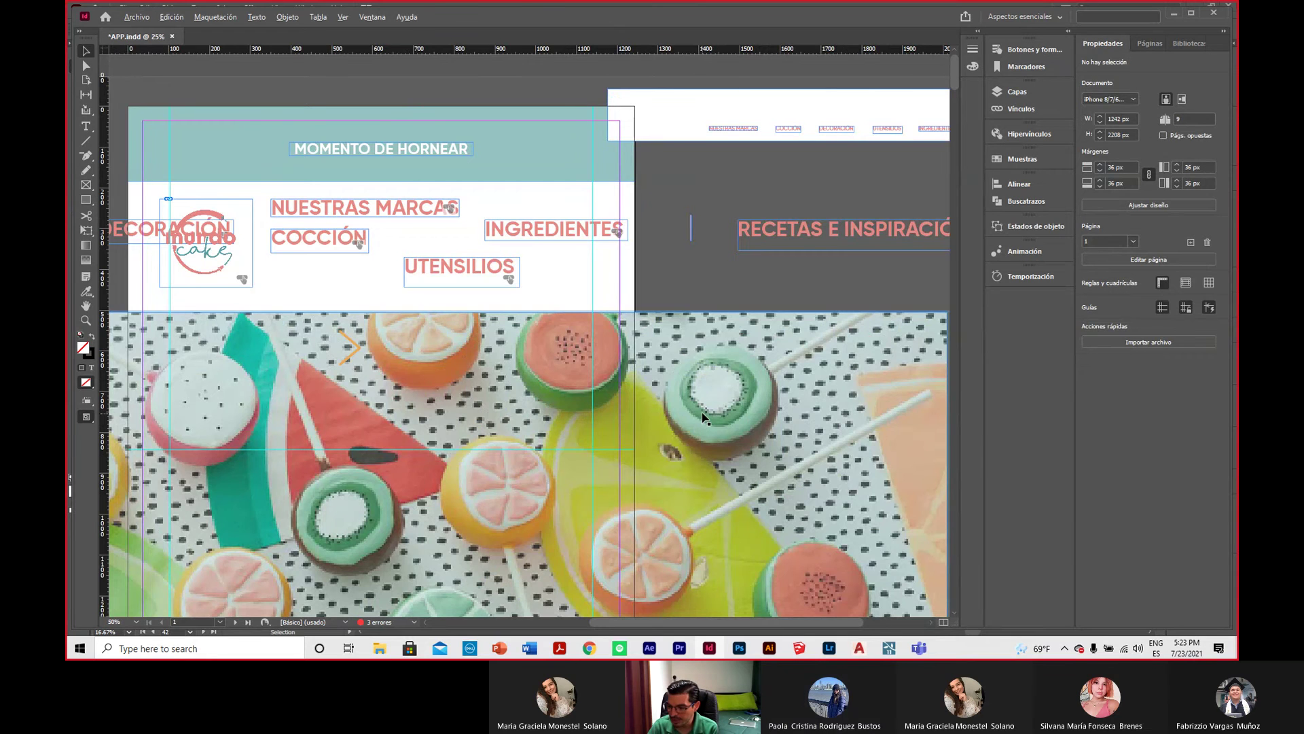
{"action": "key", "text": "ctrl+minus"}
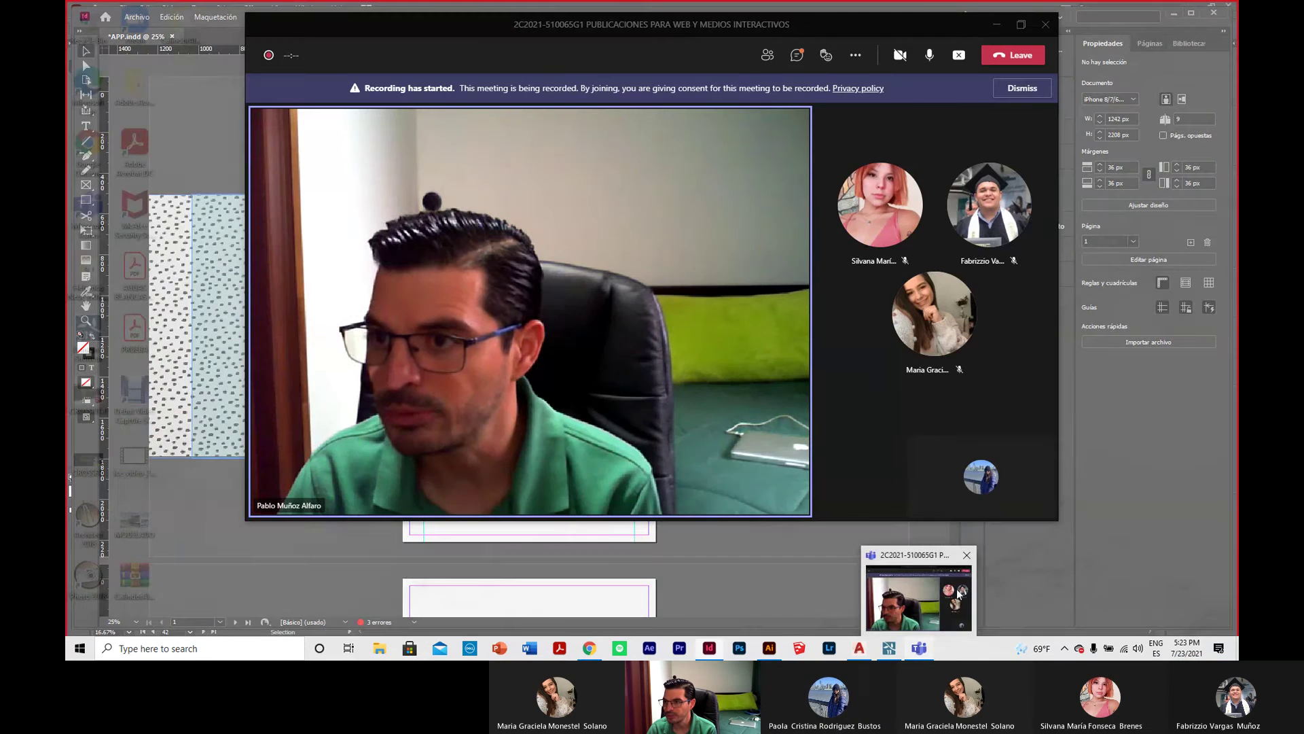